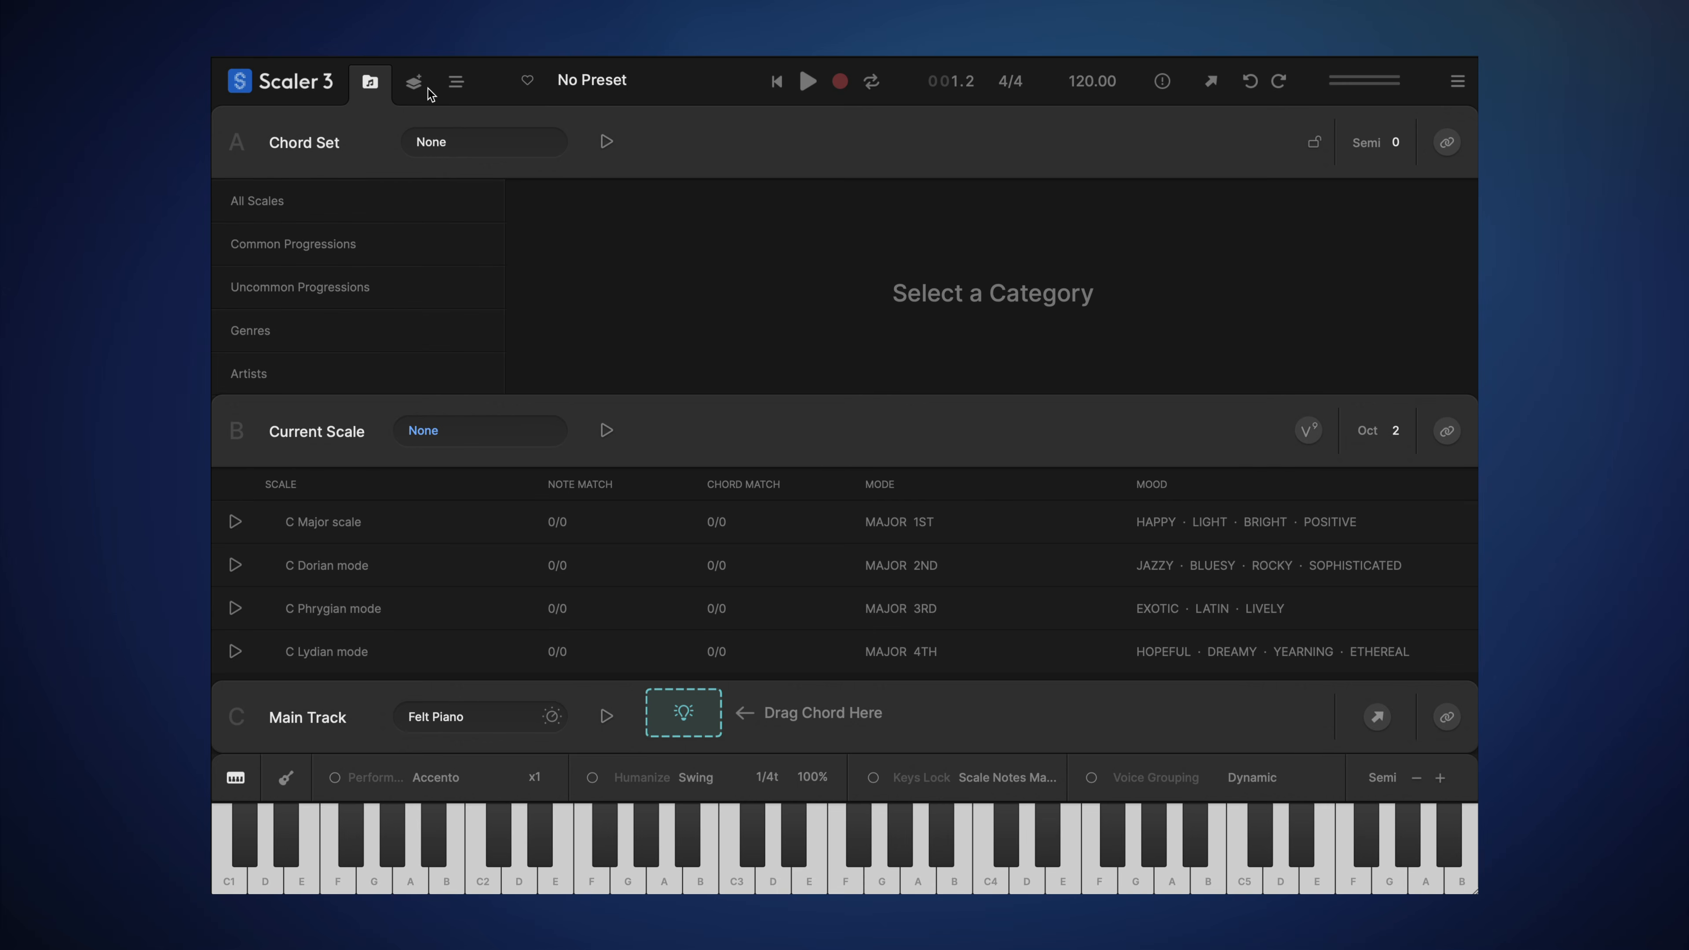
Step: Look over the Circle of Fifths page and the Arrange page, and return to the chord set browser
left_click(413, 83)
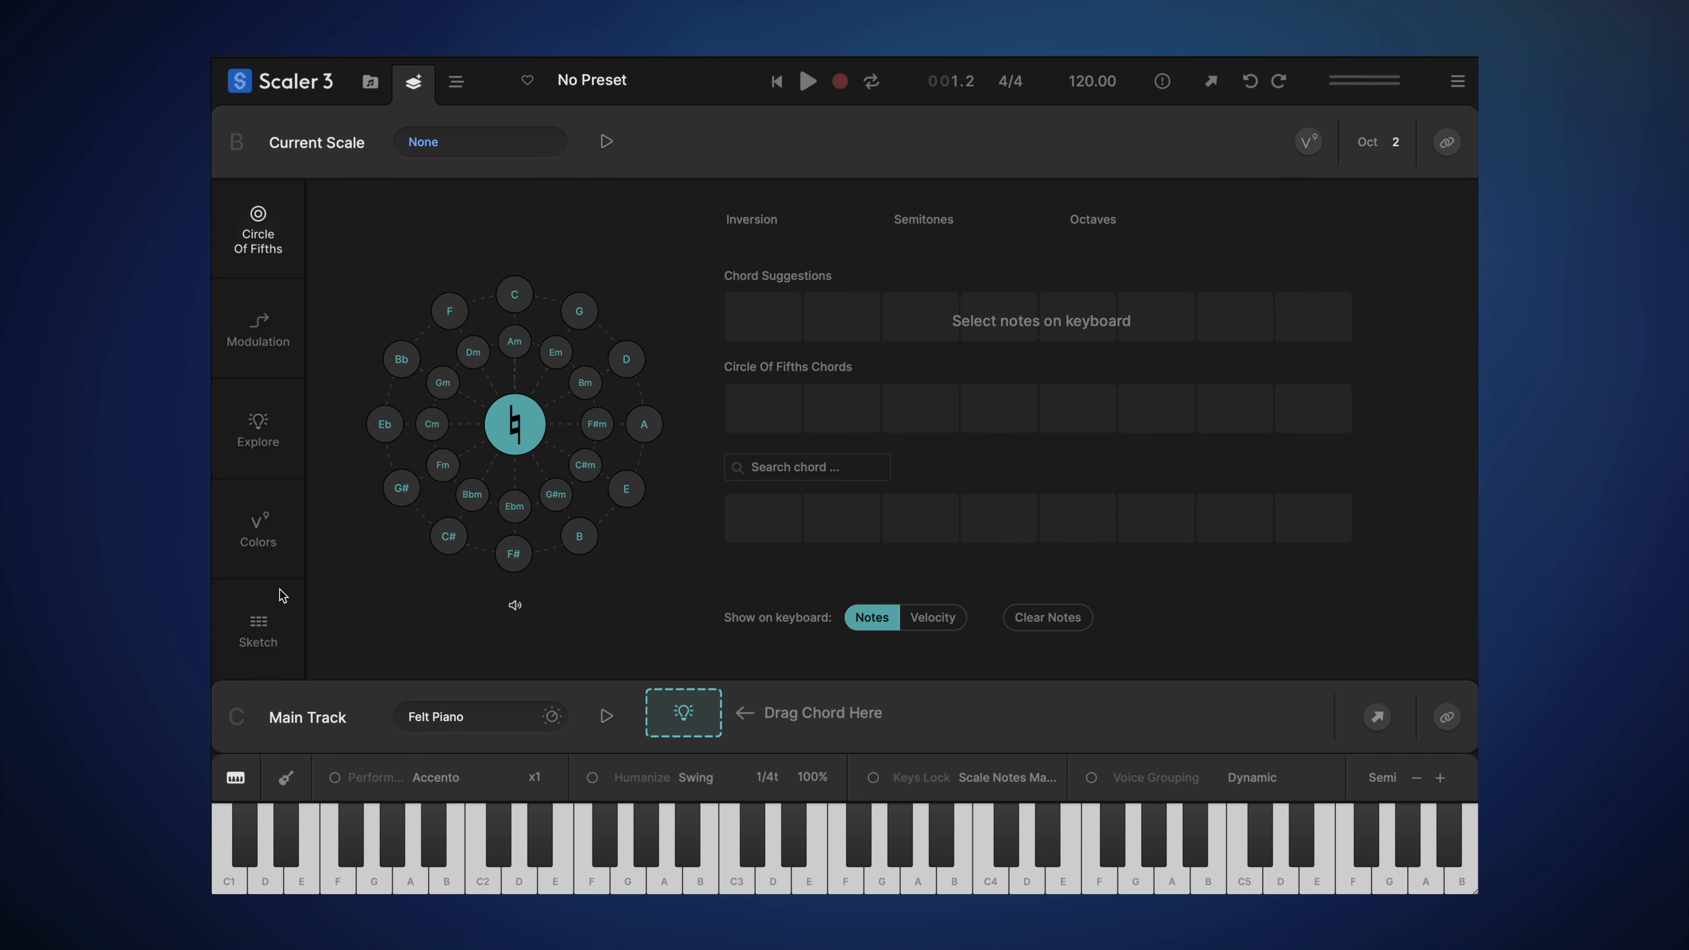
left_click(454, 85)
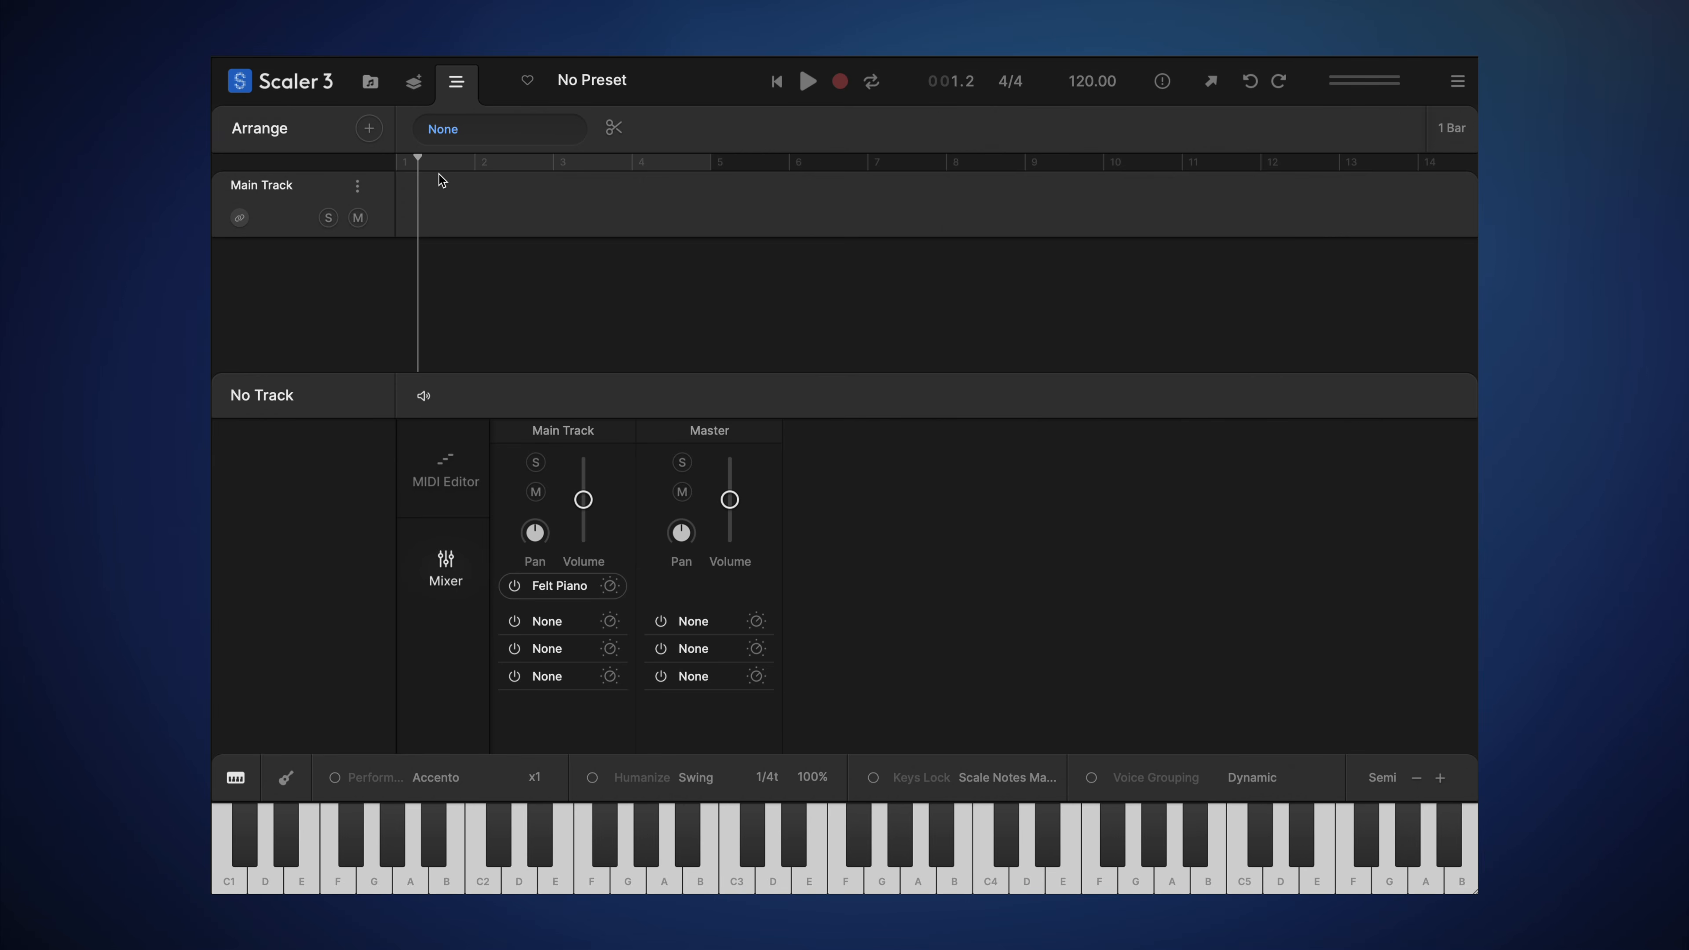
left_click(369, 84)
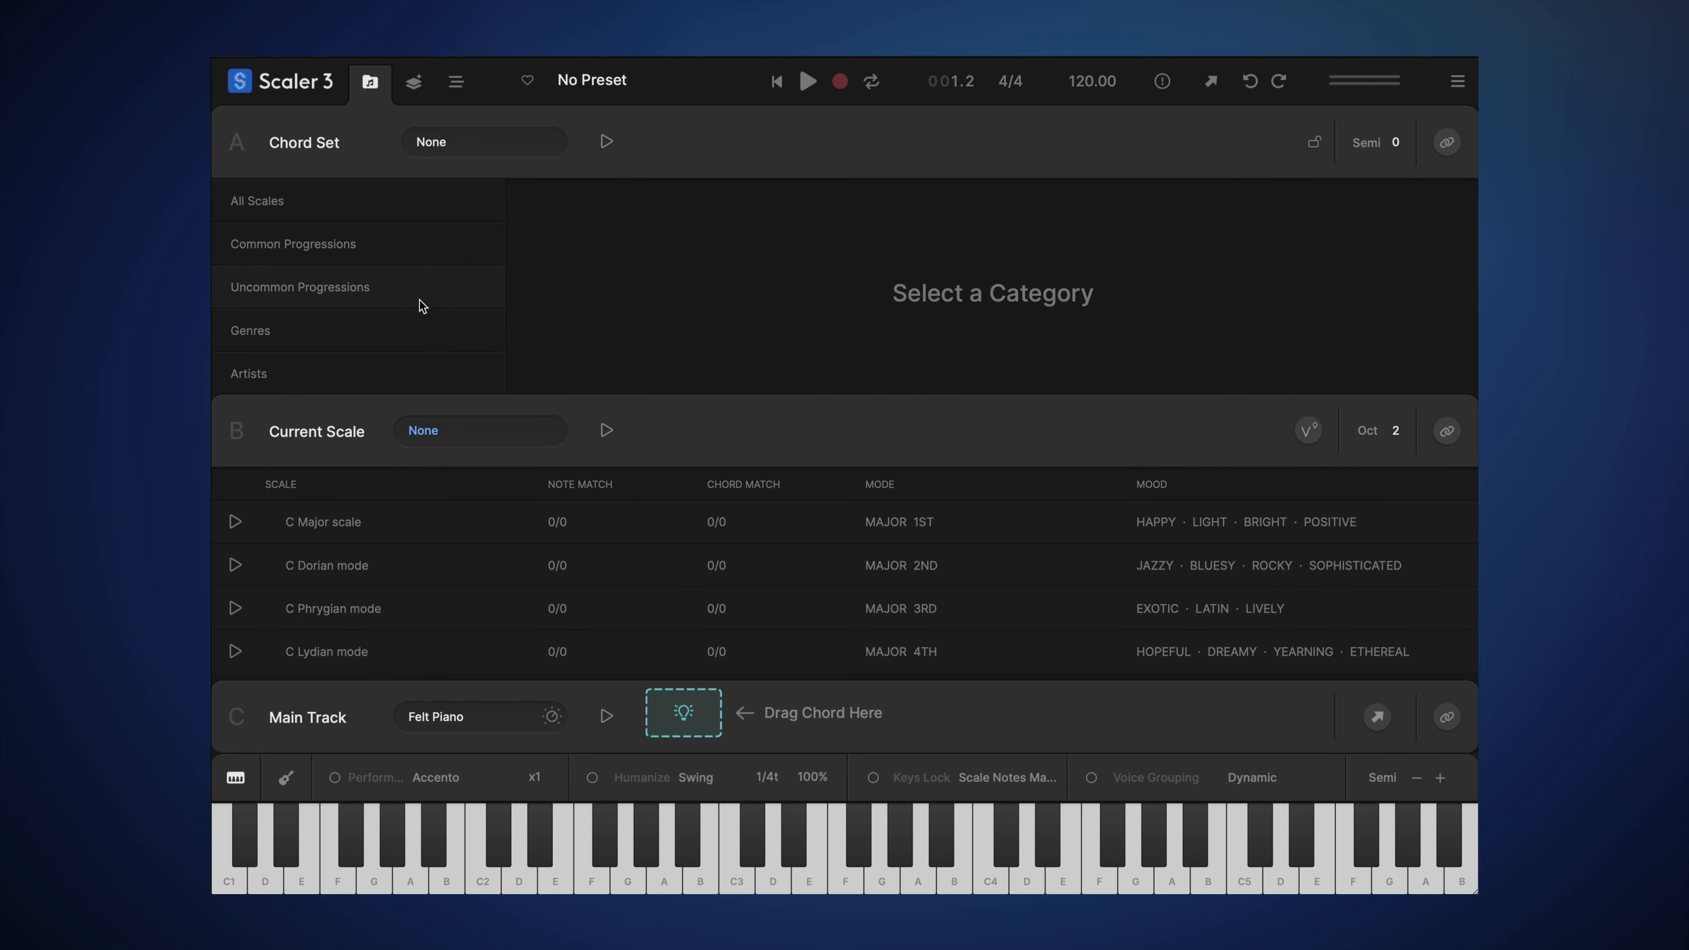
Step: Load the Coloured set of the uncommon progression I-#II-#VI-#V and add its four chords to the Main Track
left_click(315, 252)
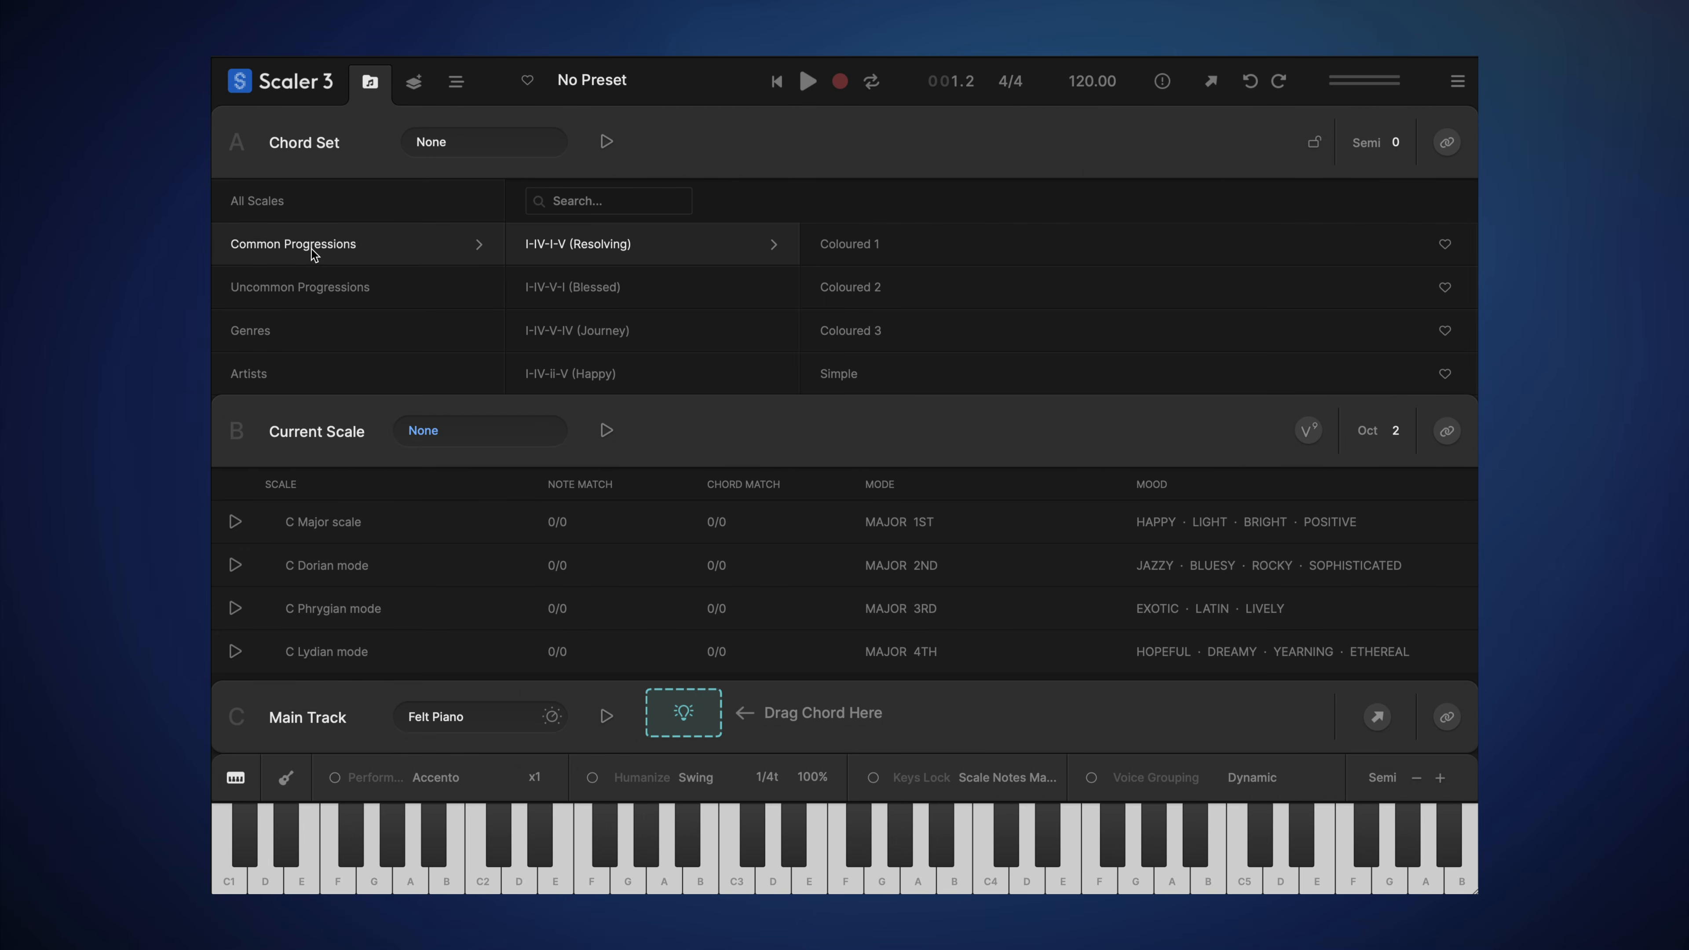
left_click(357, 284)
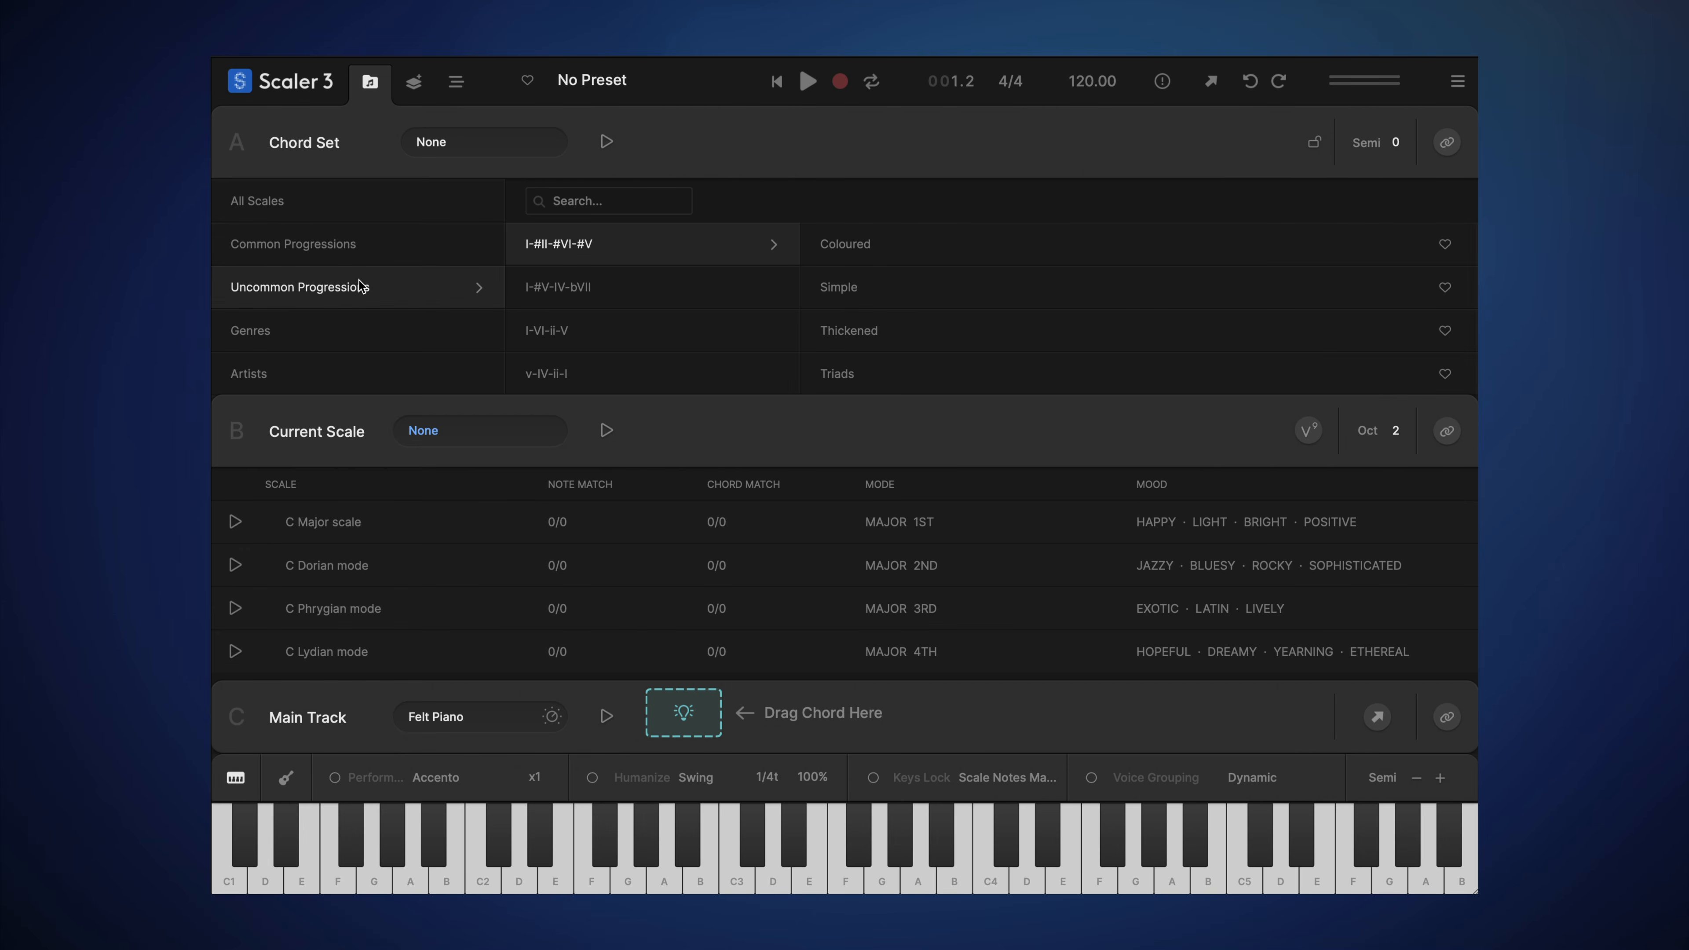
left_click(901, 248)
left_click(696, 146)
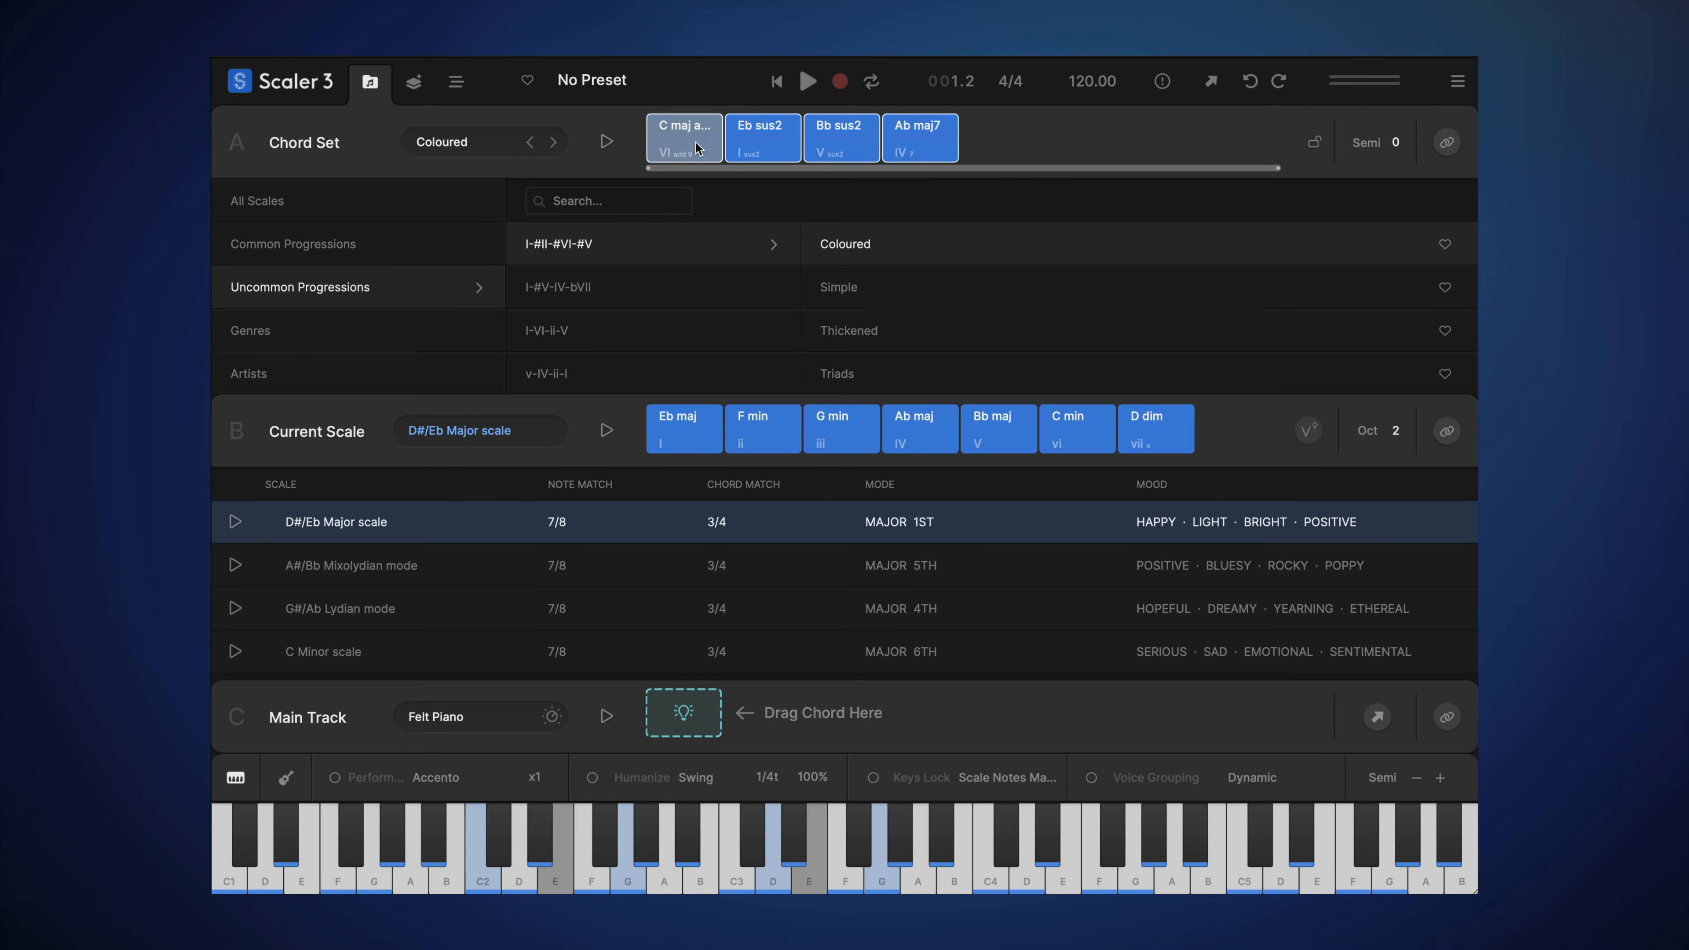
left_click_drag(697, 148, 716, 711)
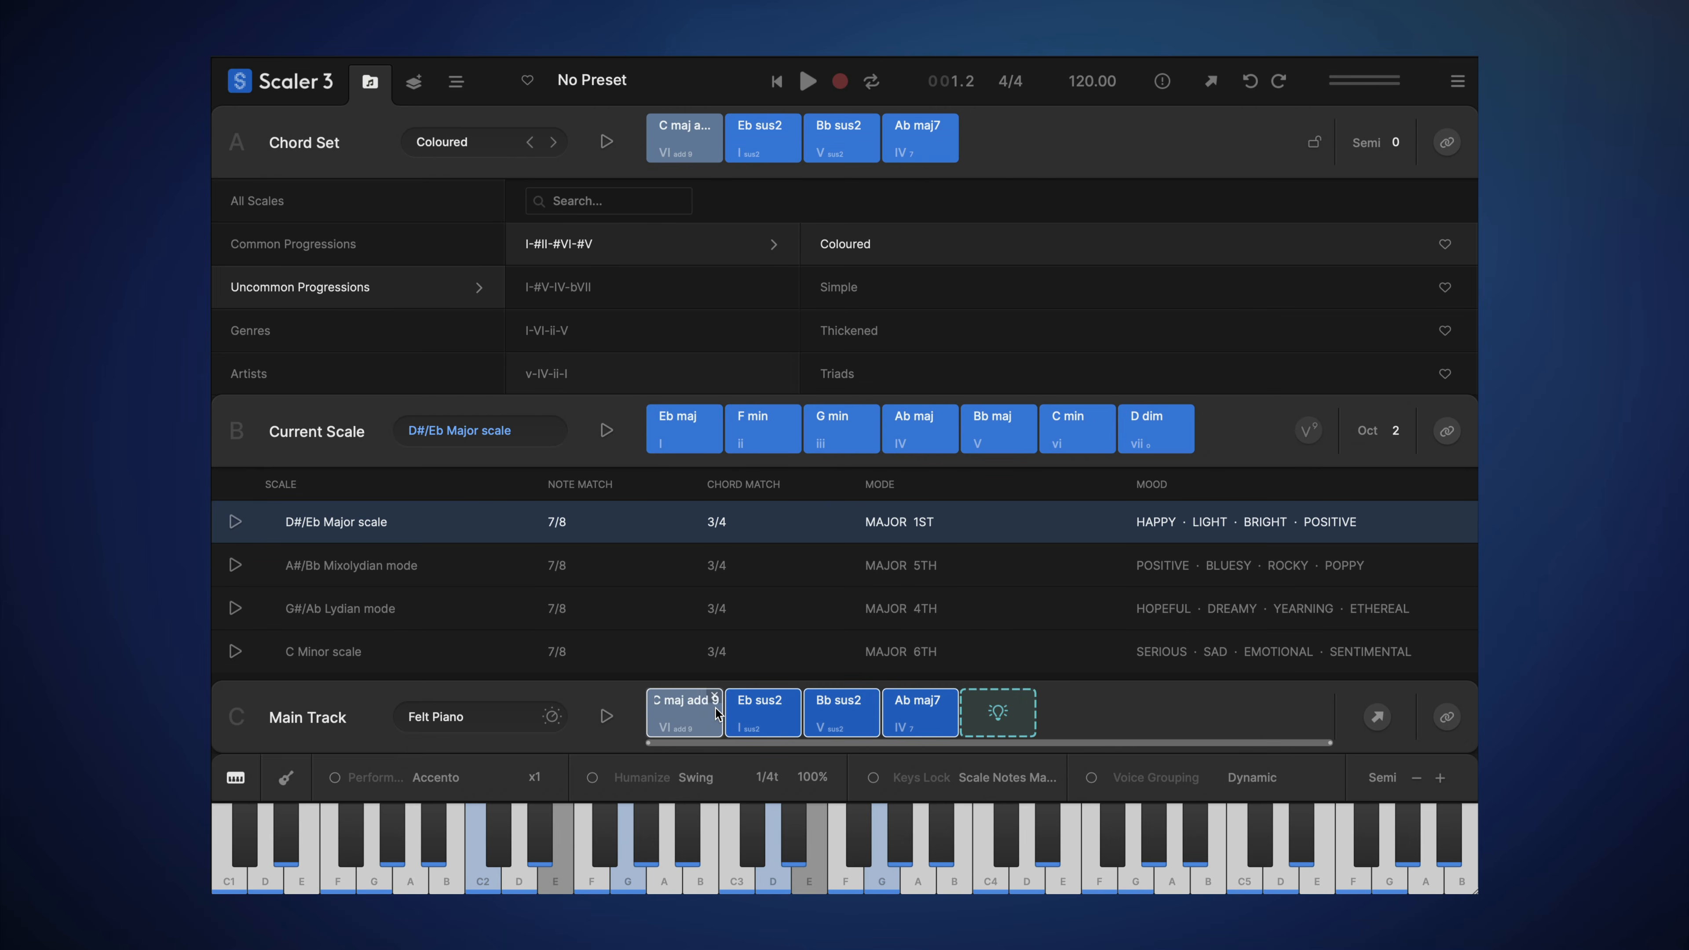
left_click(915, 725)
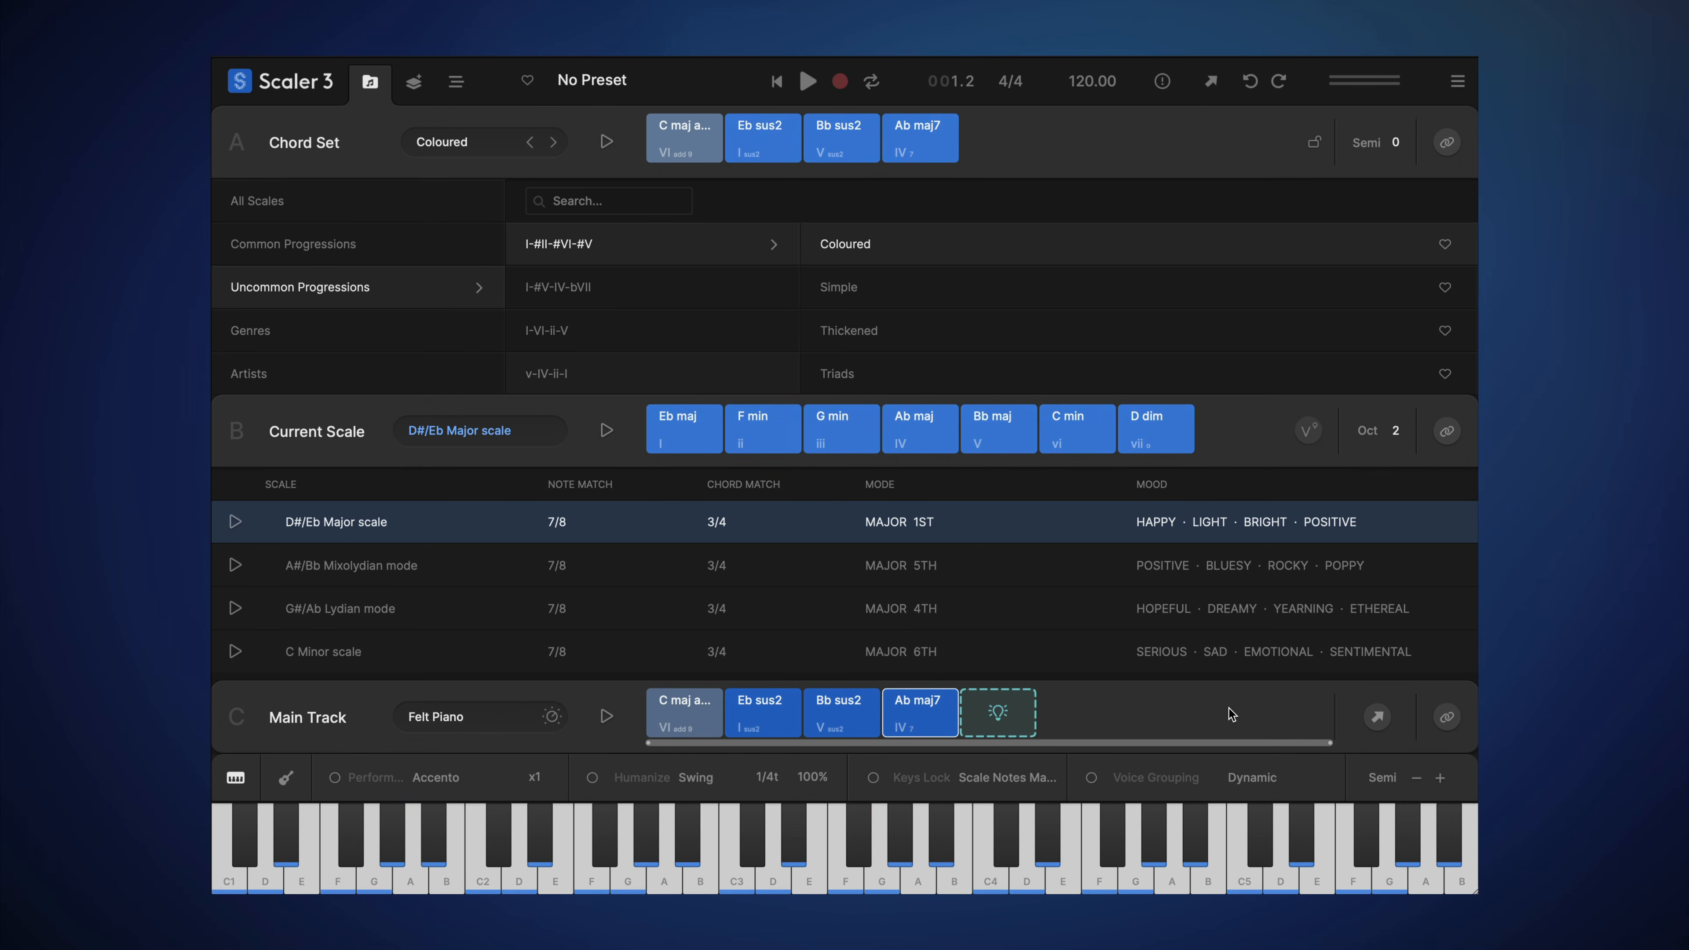
Step: Bind the Main Track's chords to the keyboard keys
left_click(551, 716)
left_click(601, 674)
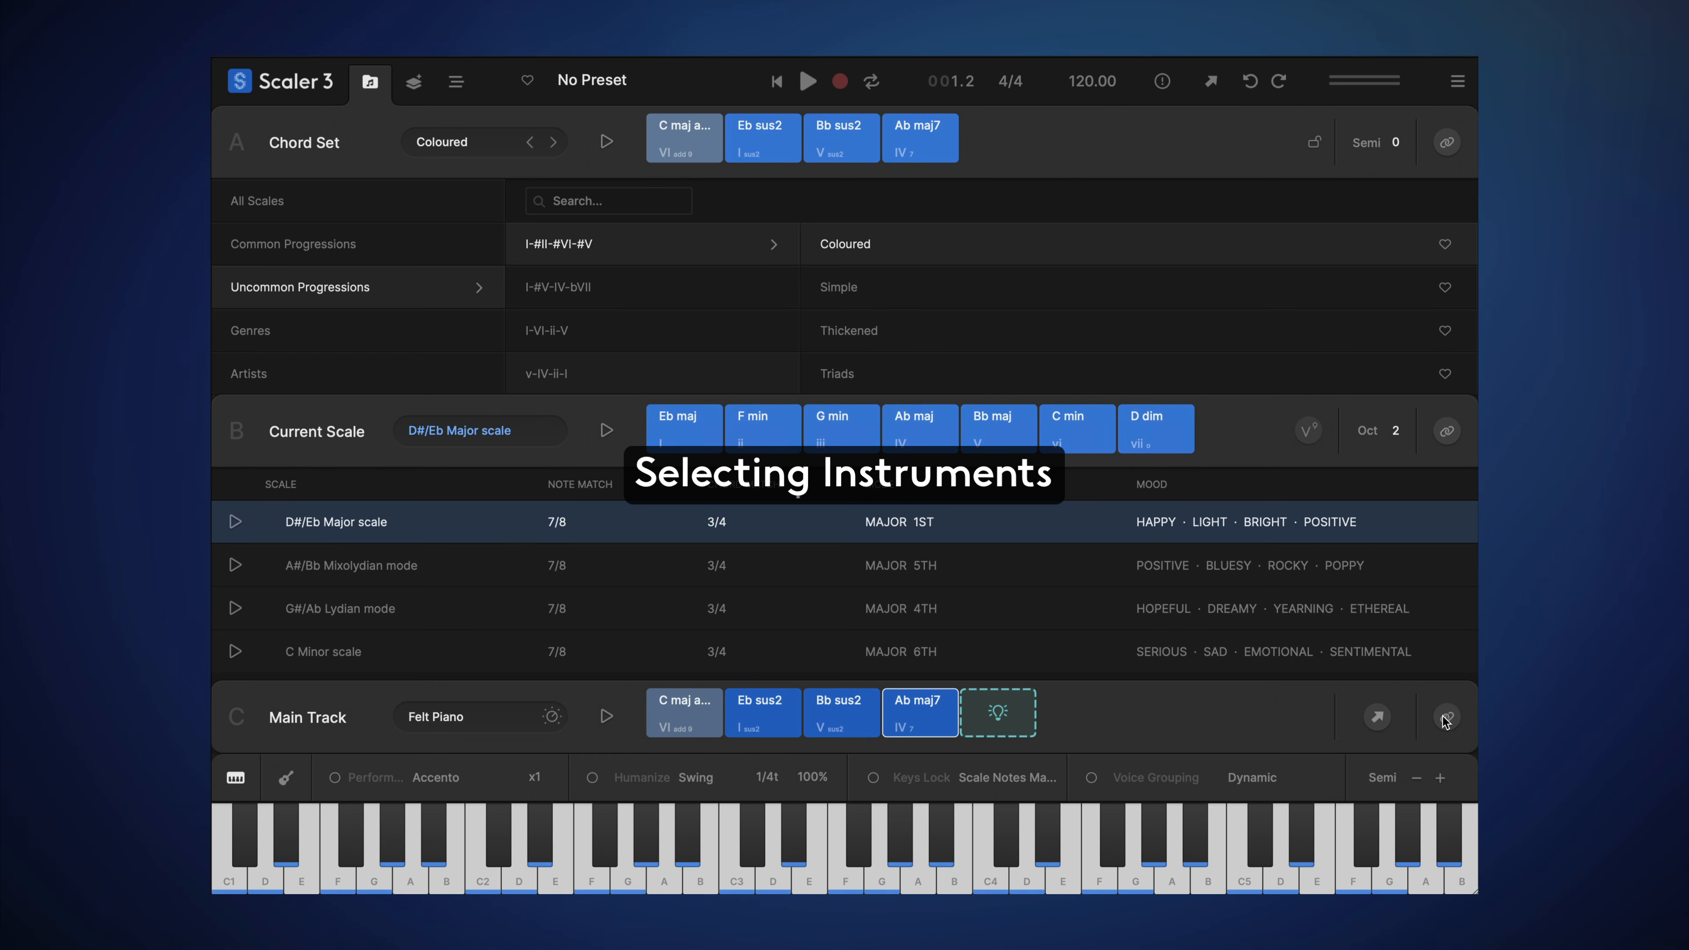
left_click(1447, 719)
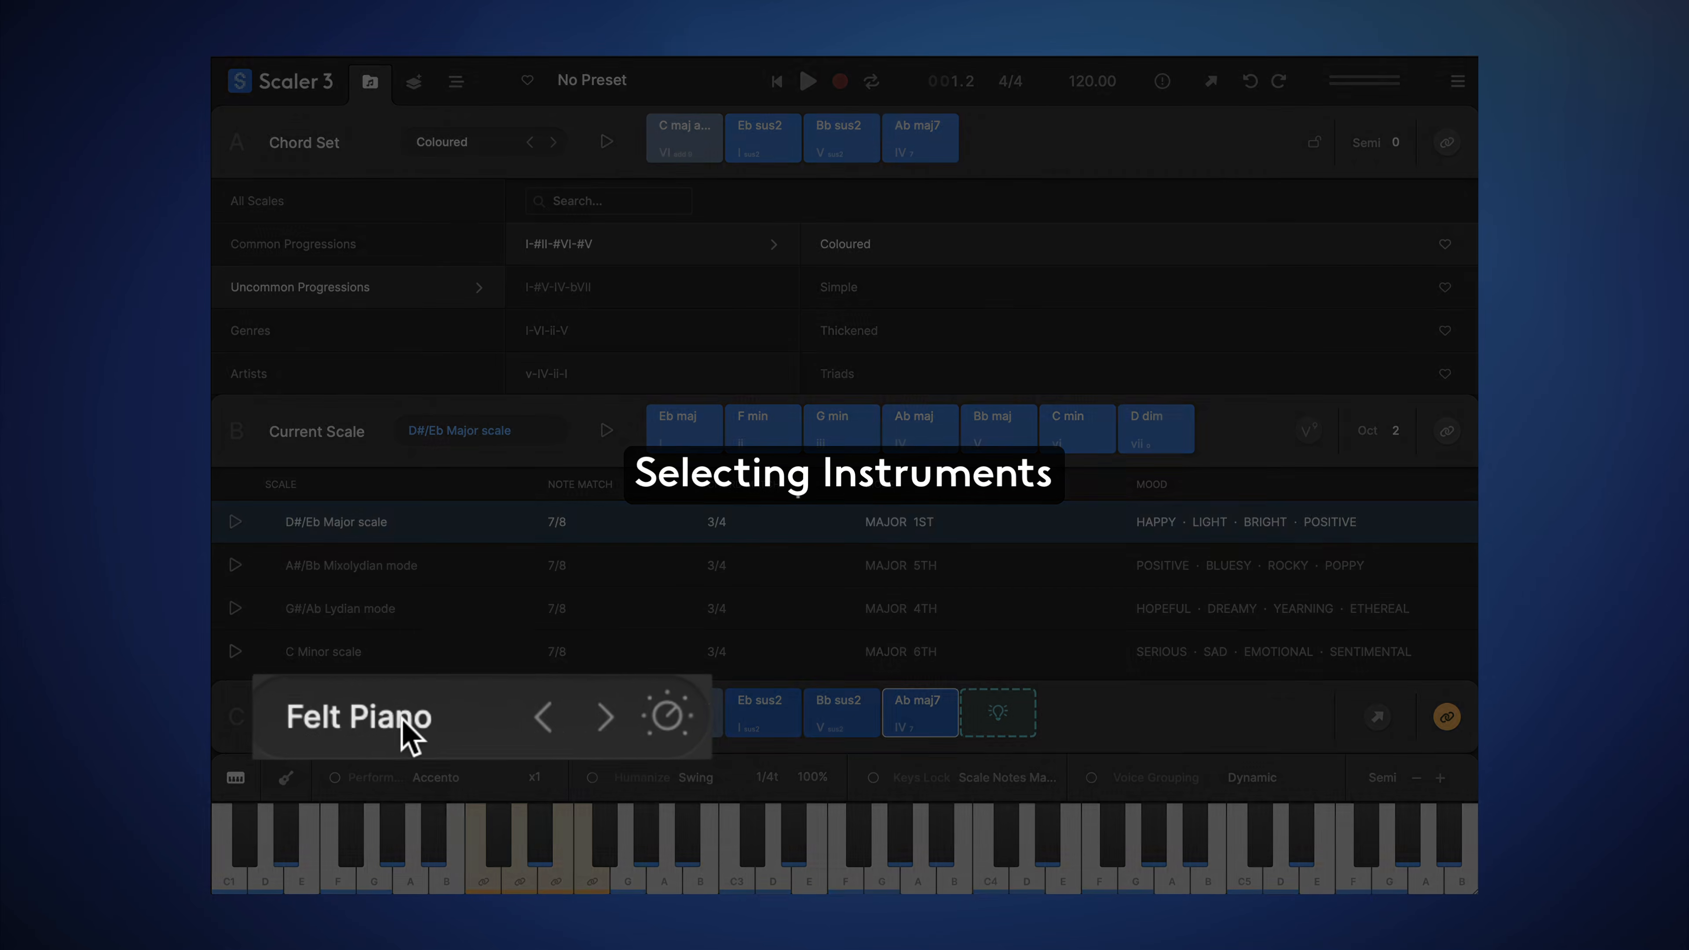
Step: In the Felt Piano's sound settings, set delay to 30%, lower release and sustain, bring filter cutoff to about 2400 Hz, and adjust reverb
left_click(551, 716)
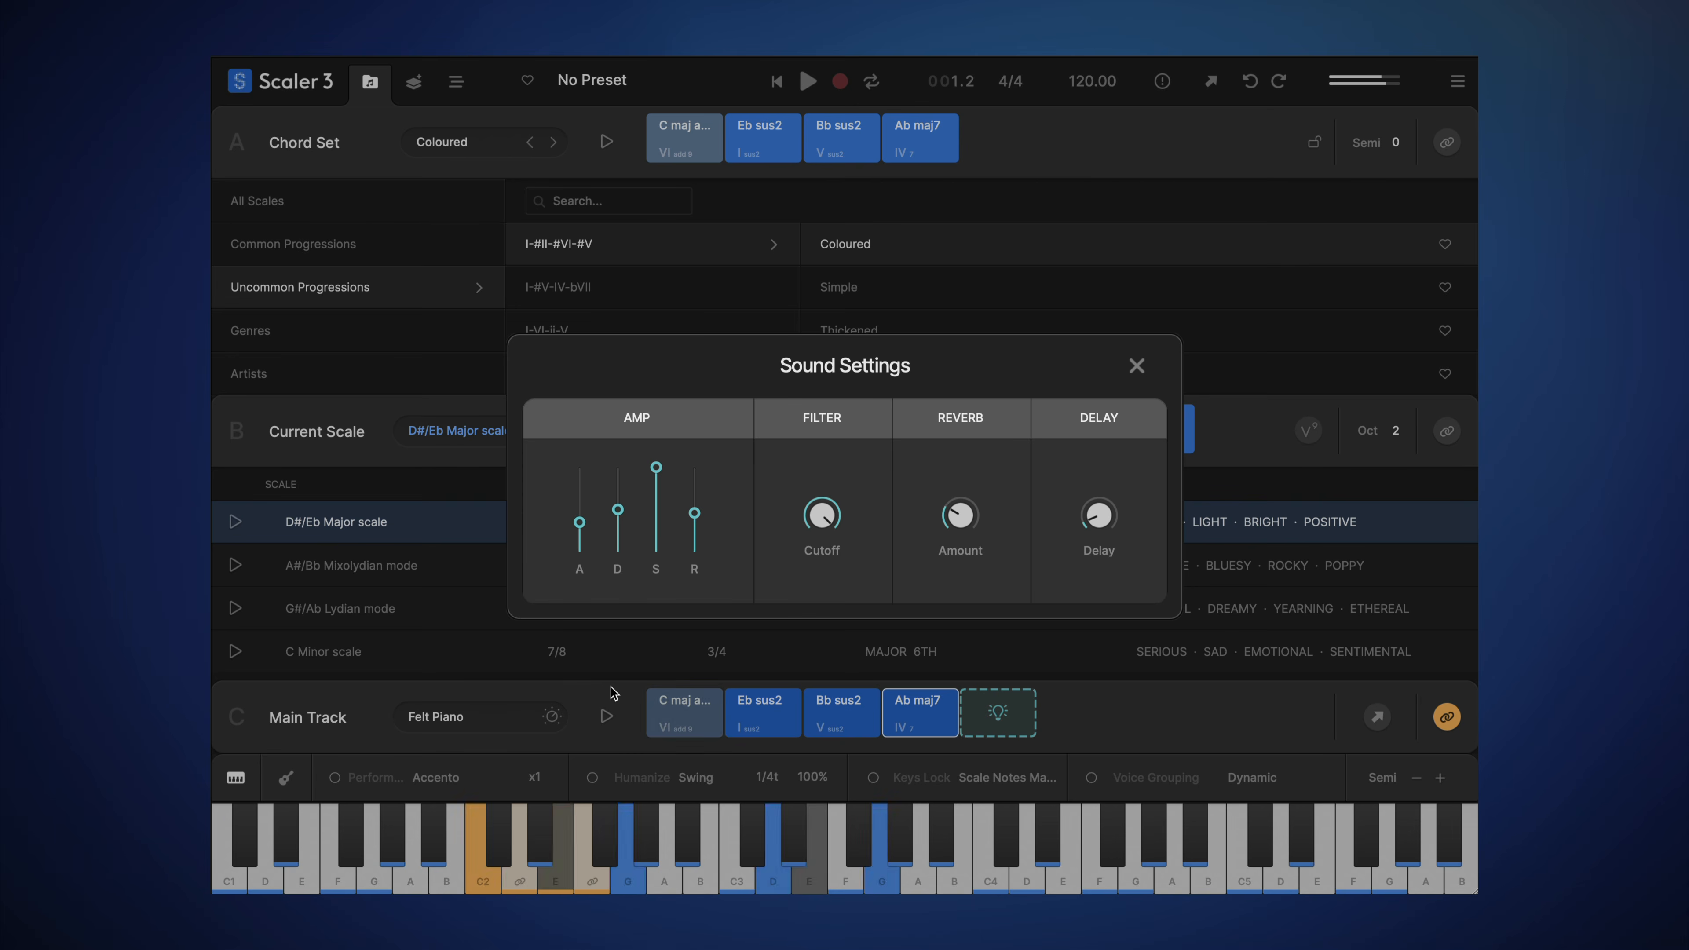
left_click_drag(1097, 517, 1101, 434)
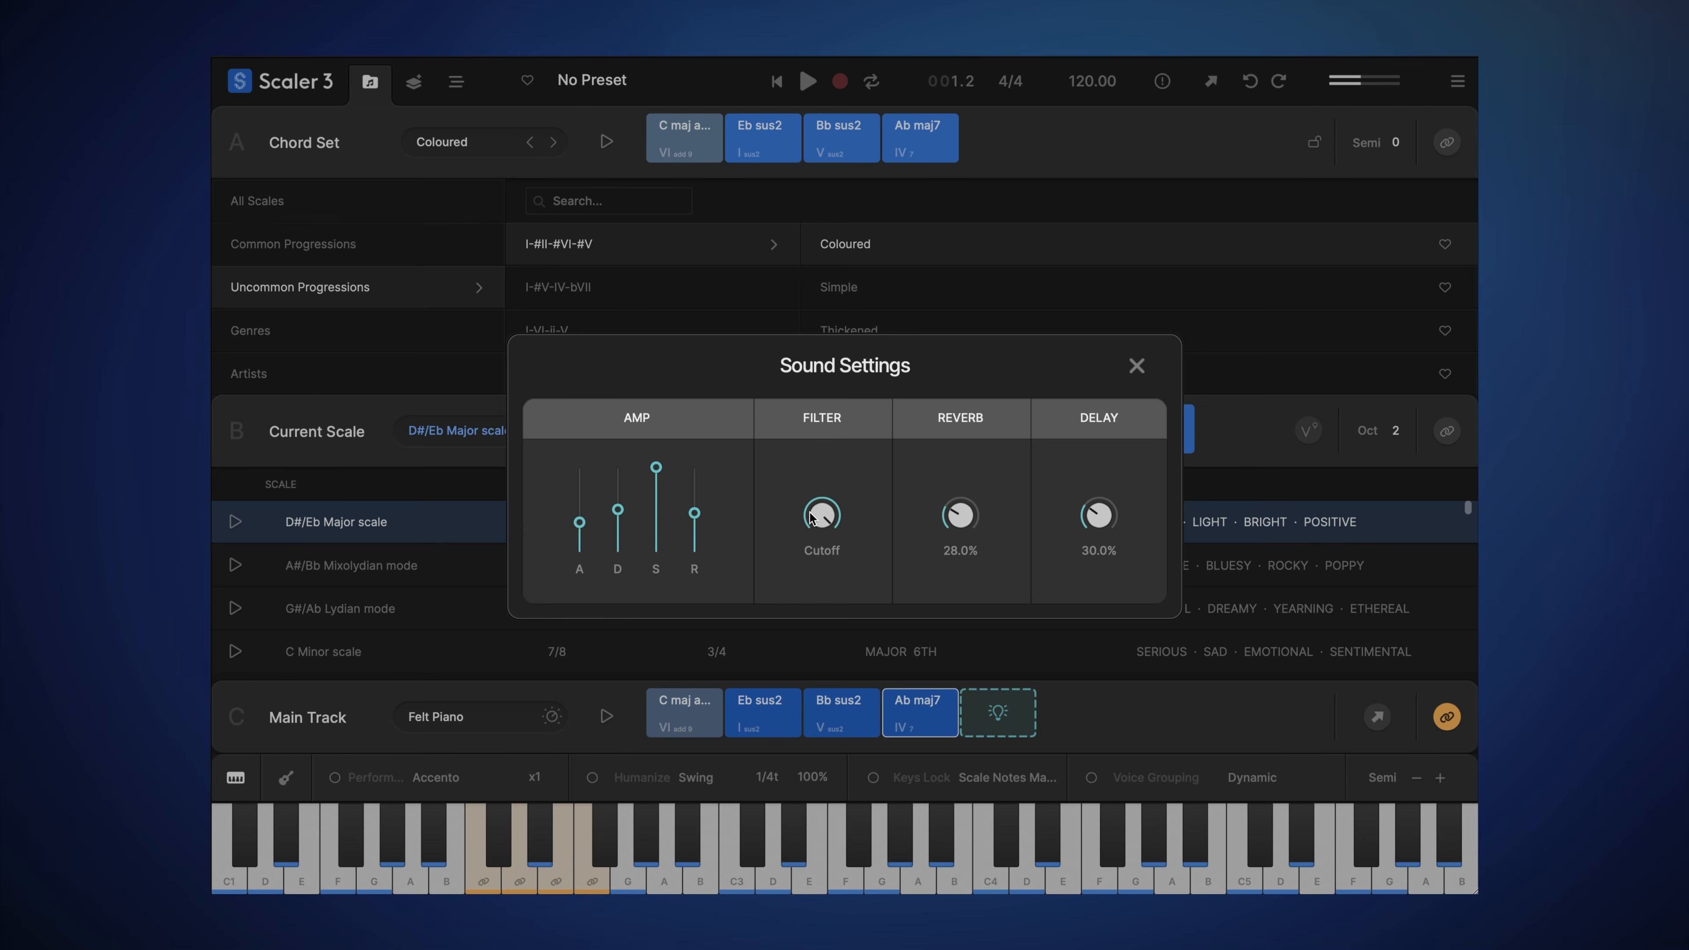
left_click_drag(694, 512, 695, 543)
left_click_drag(655, 467, 656, 493)
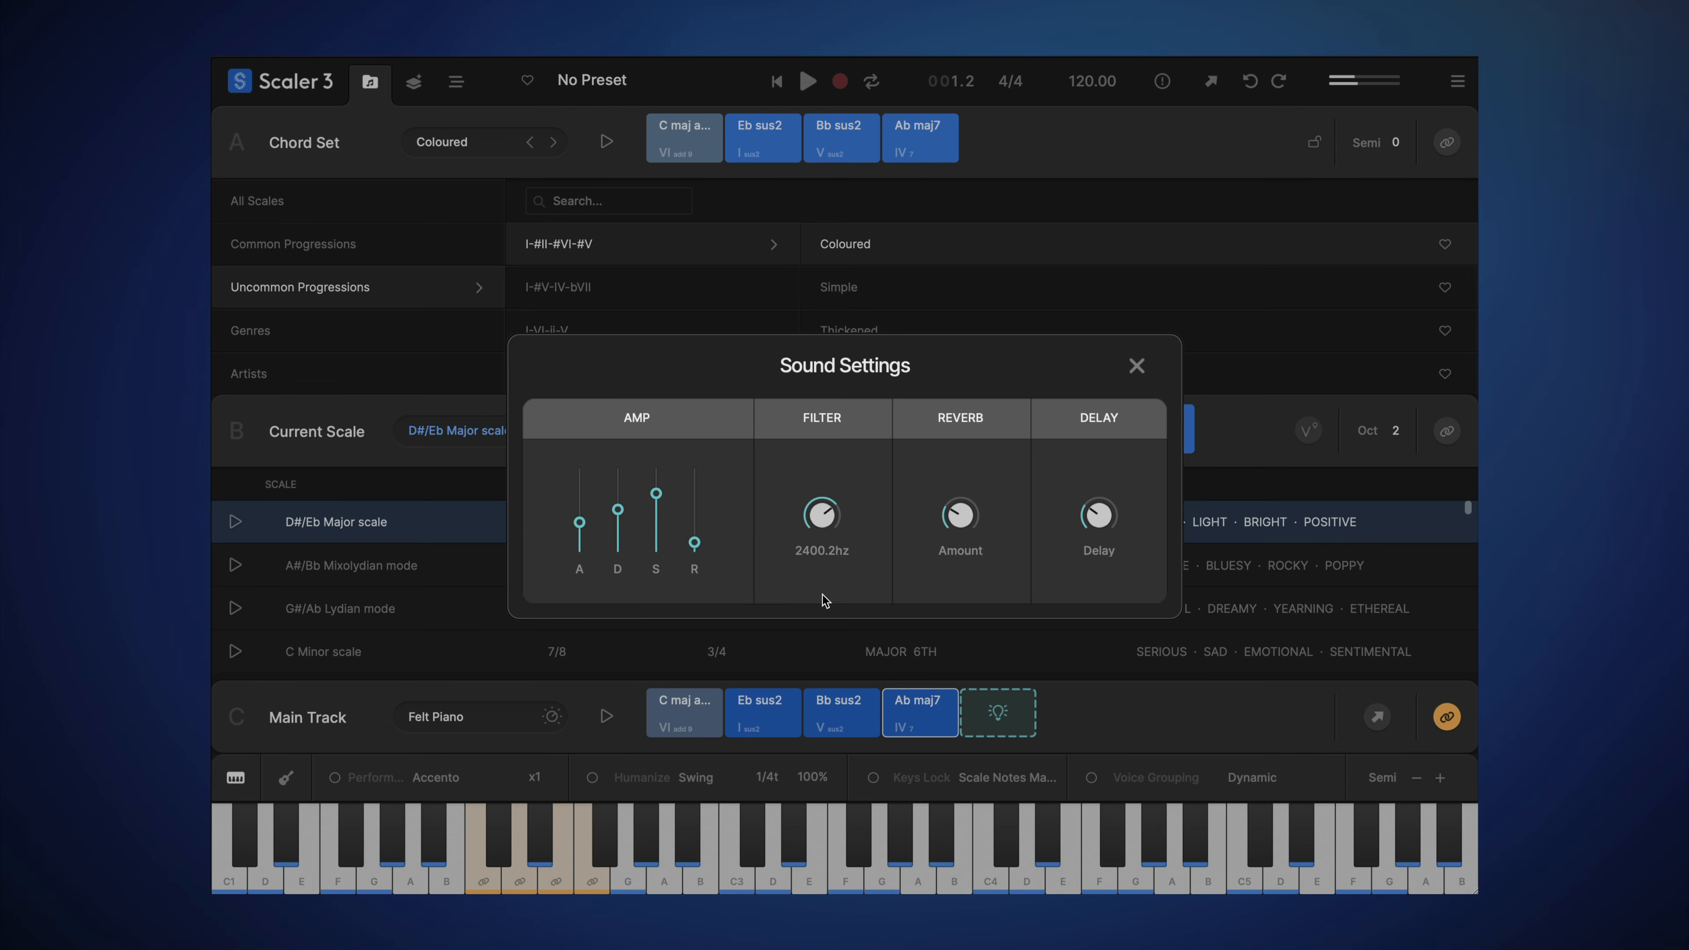
mouse_move(822, 594)
left_mouse_down()
mouse_move(834, 714)
mouse_move(843, 583)
left_mouse_up()
left_click_drag(947, 526, 946, 446)
left_click(1135, 366)
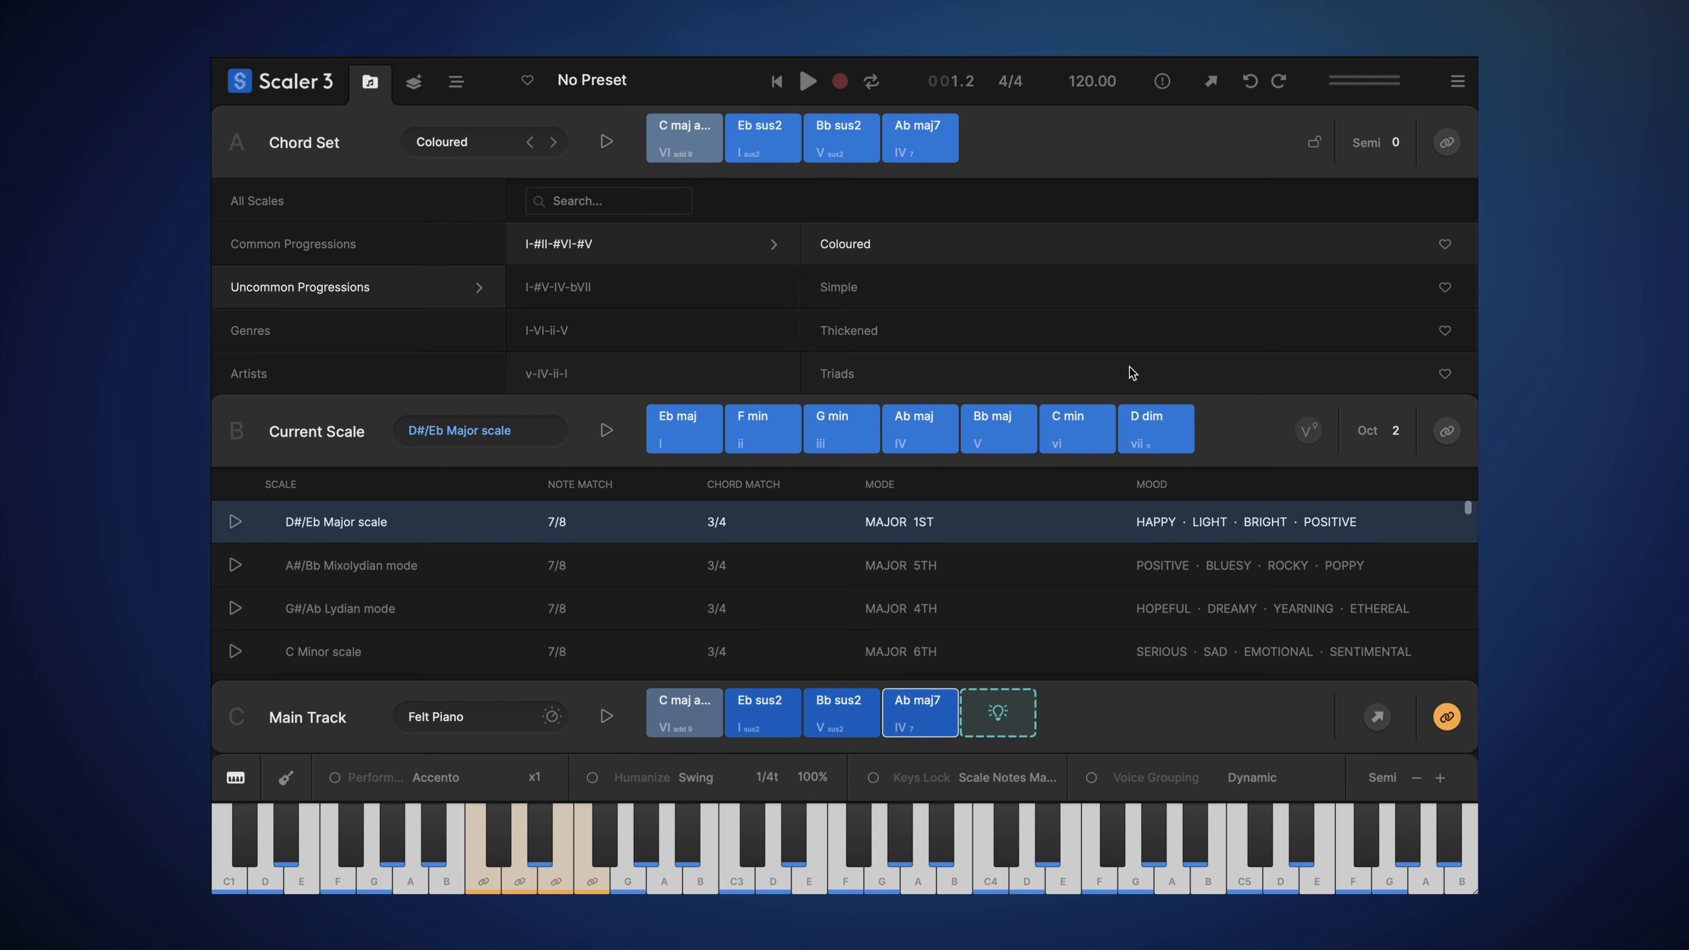
Step: Browse the Main Track's available sounds by manufacturer, instruments, internal sounds, favourites and the full list
left_click(455, 718)
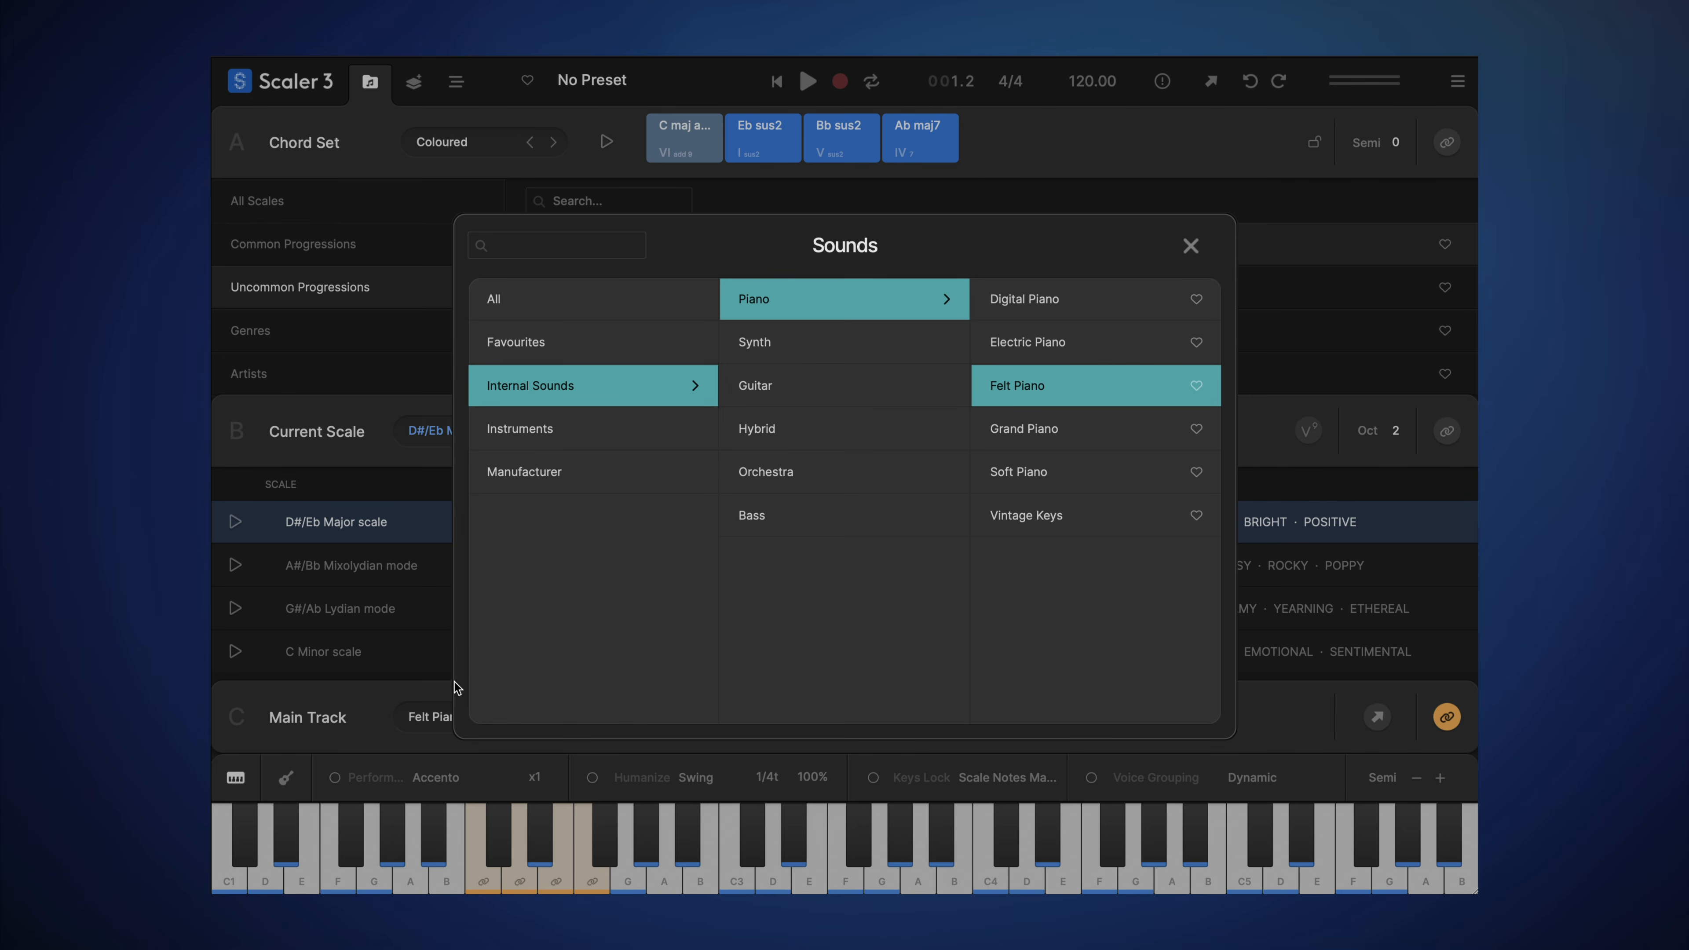
left_click(528, 480)
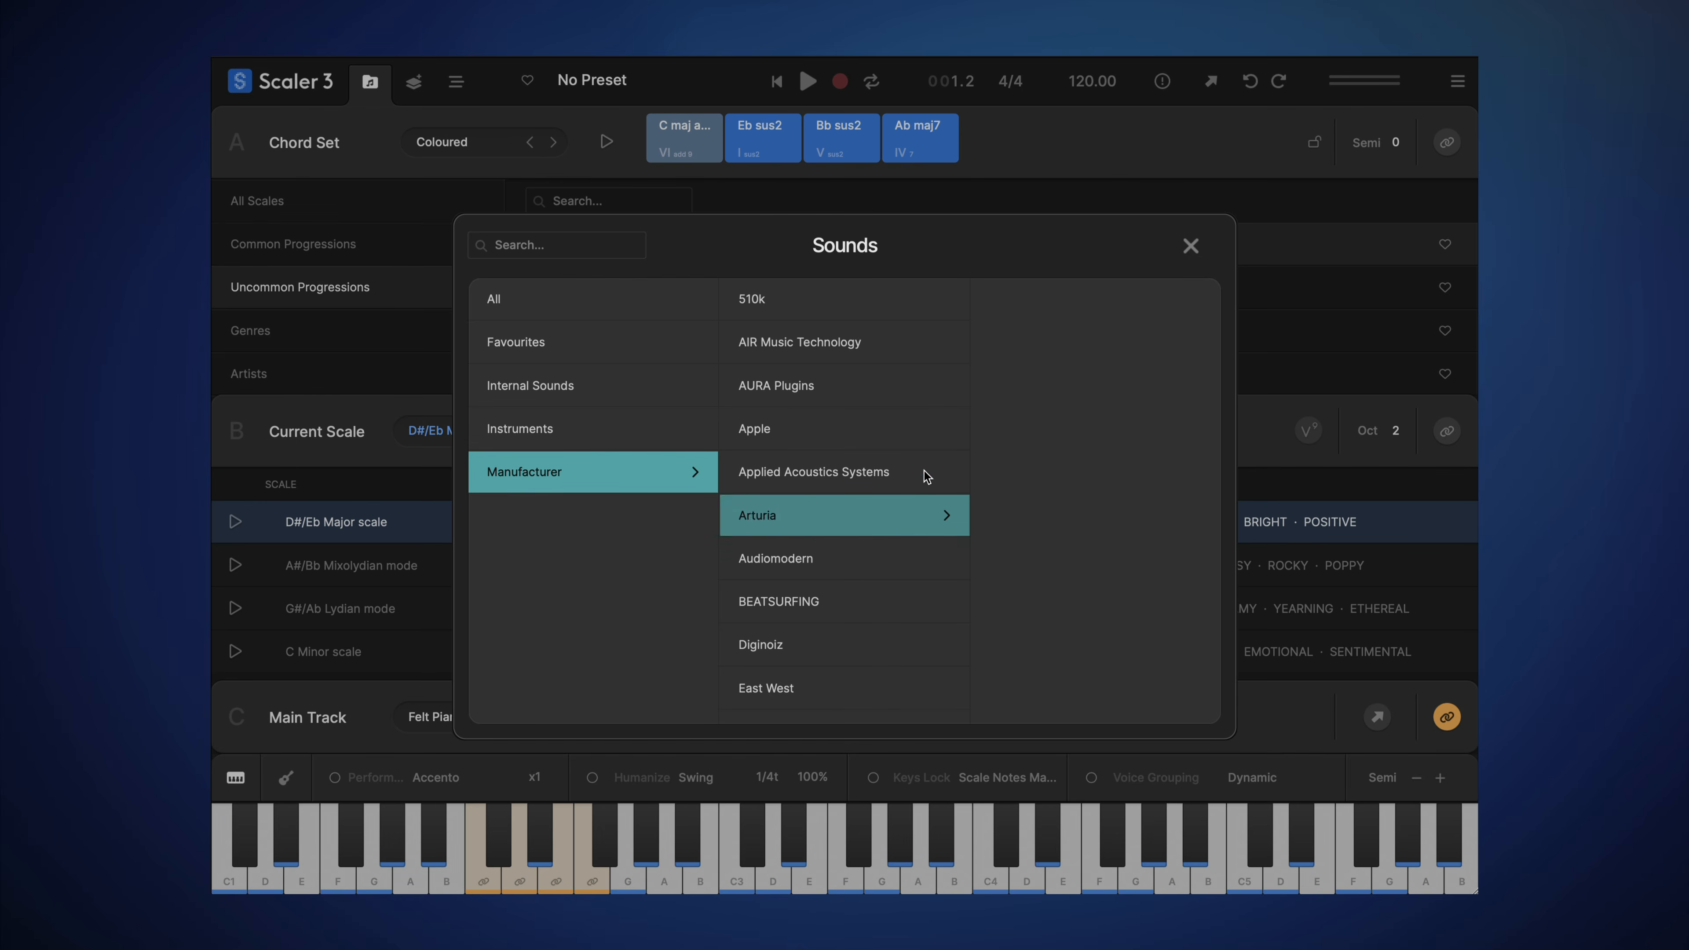
left_click(540, 430)
left_click(534, 392)
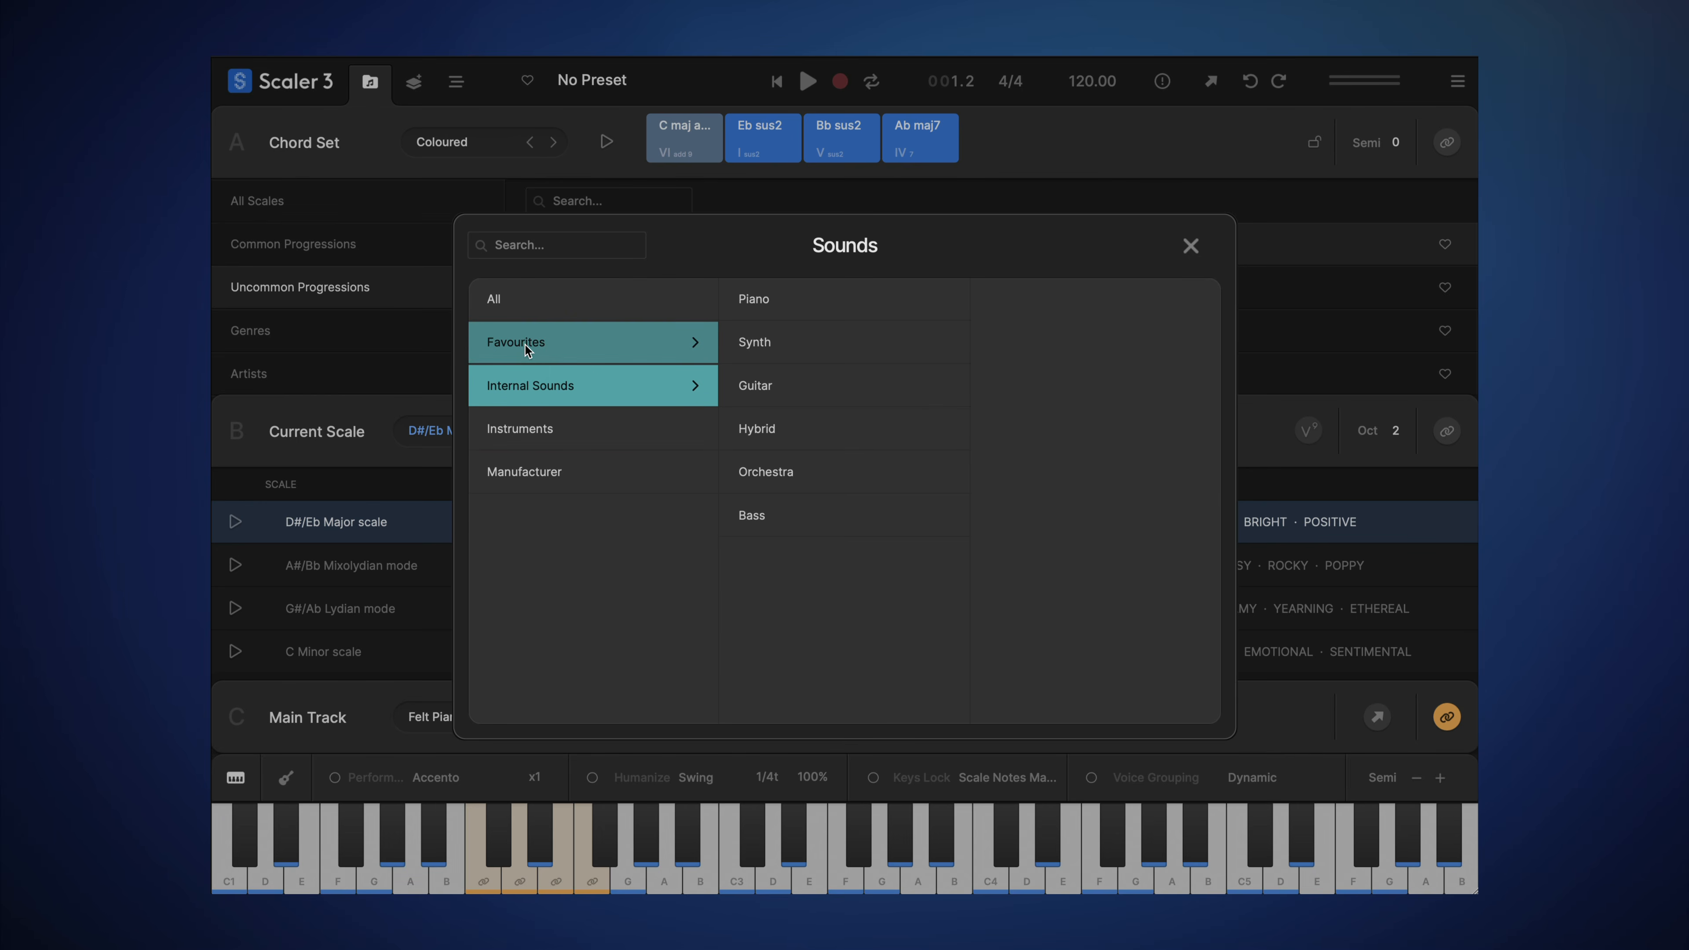
left_click(524, 344)
left_click(517, 310)
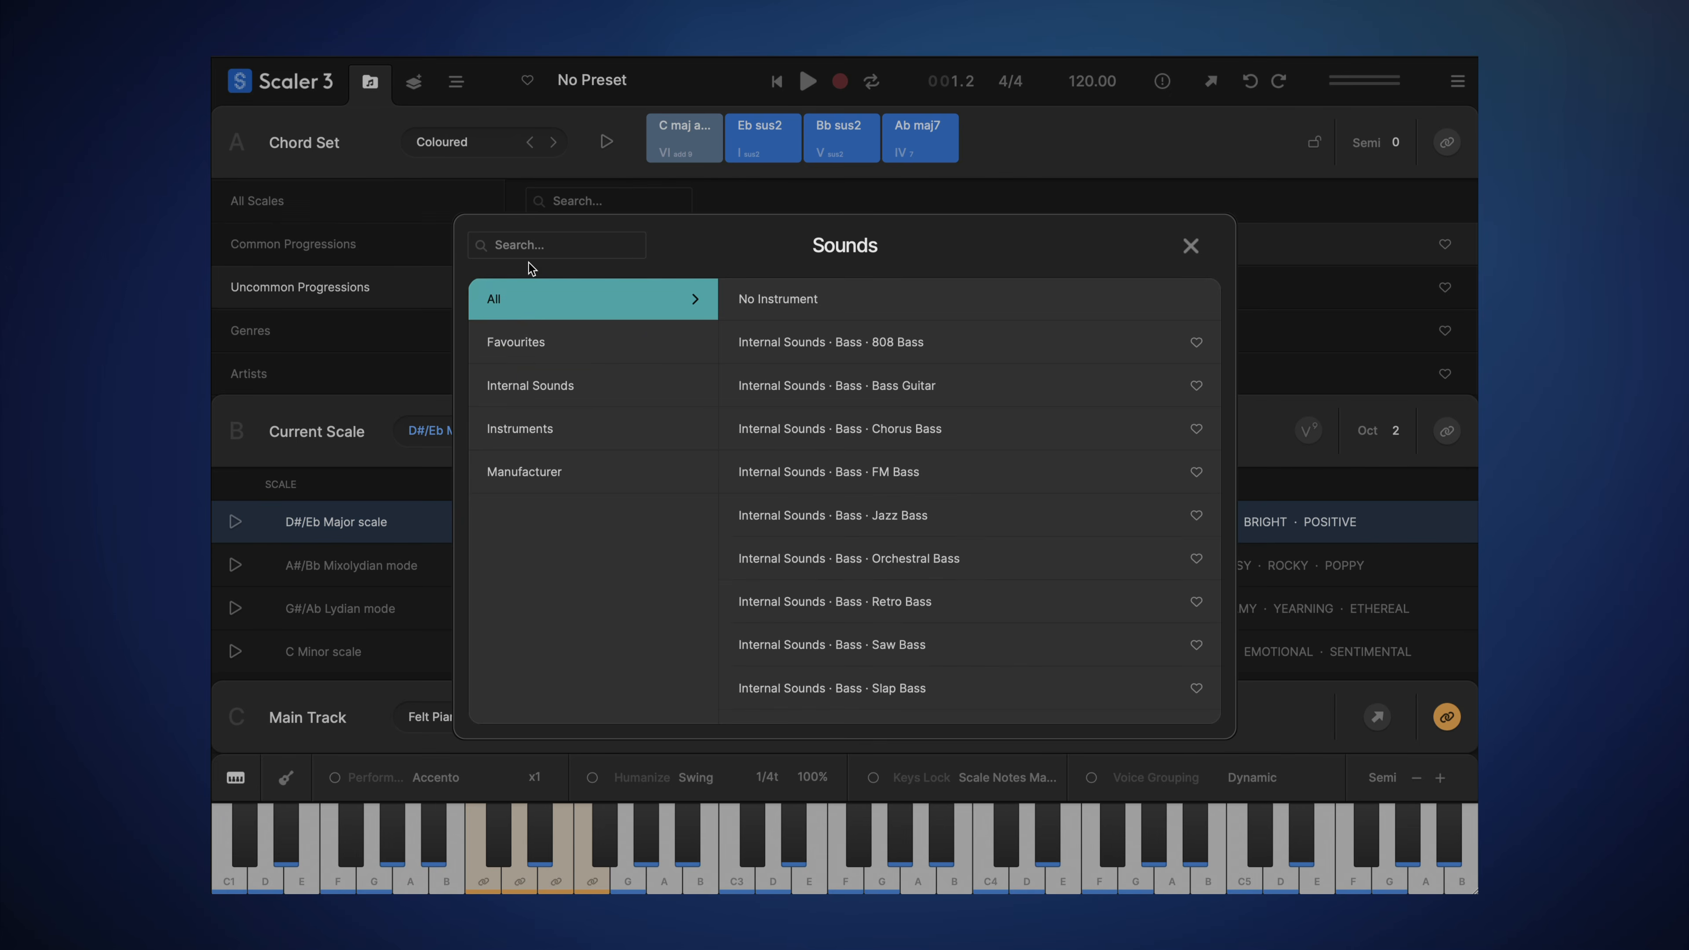
Step: Search all sounds for "carbon" and clear the search
left_click(535, 247)
type("carbon")
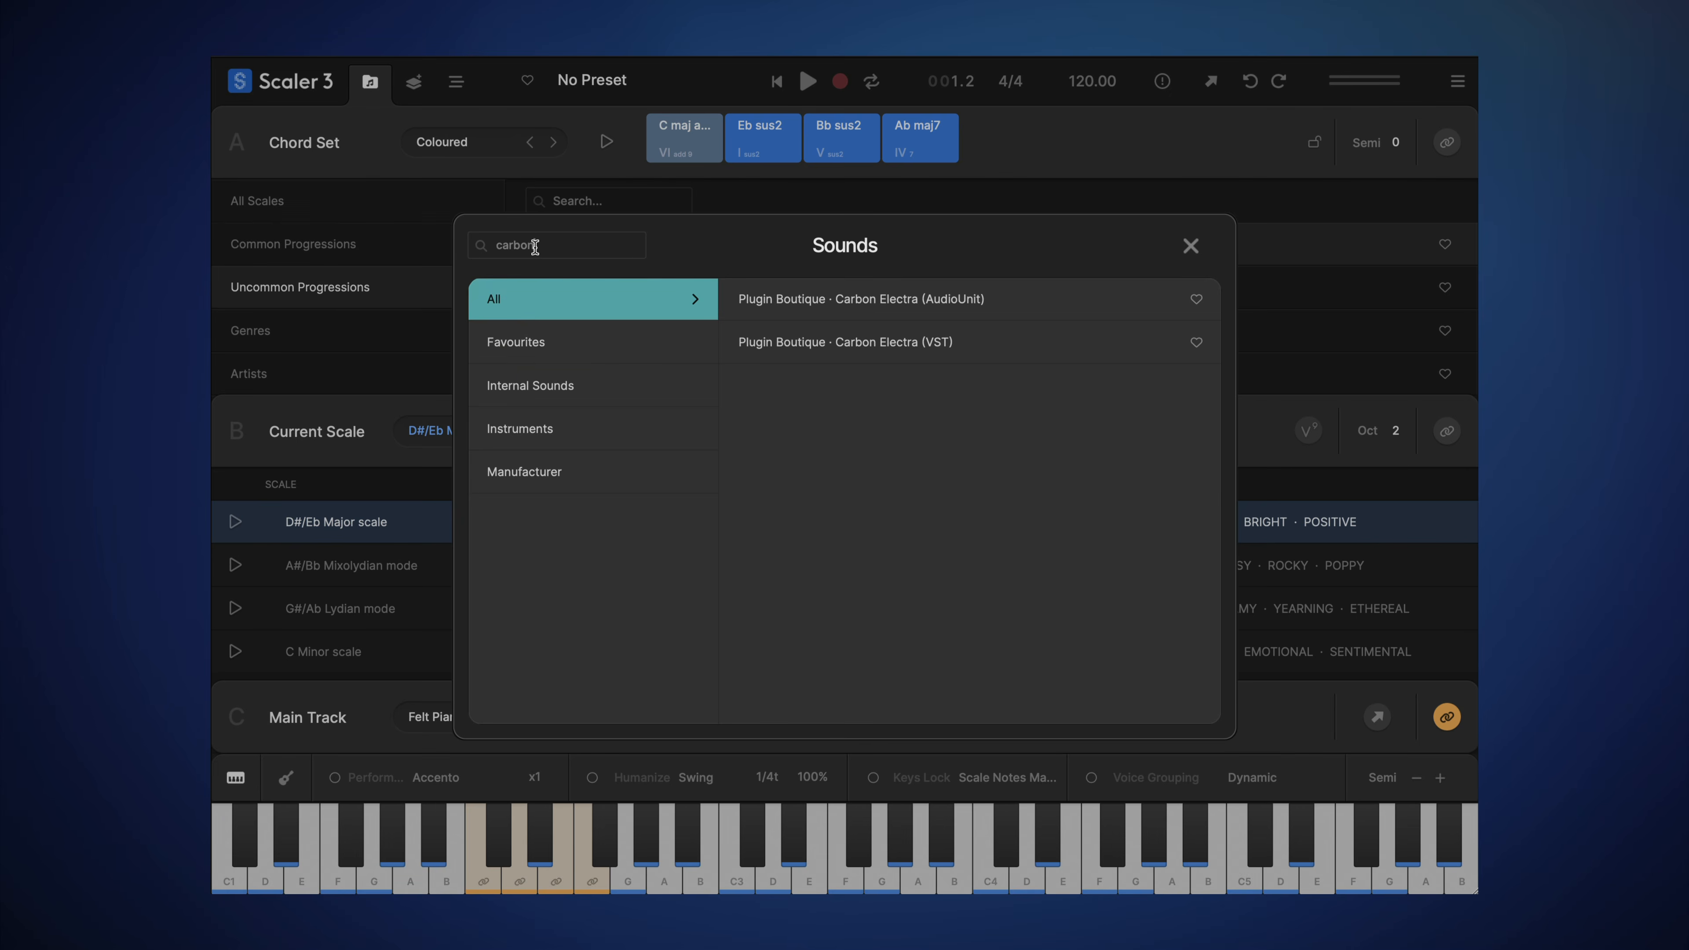
left_click(536, 315)
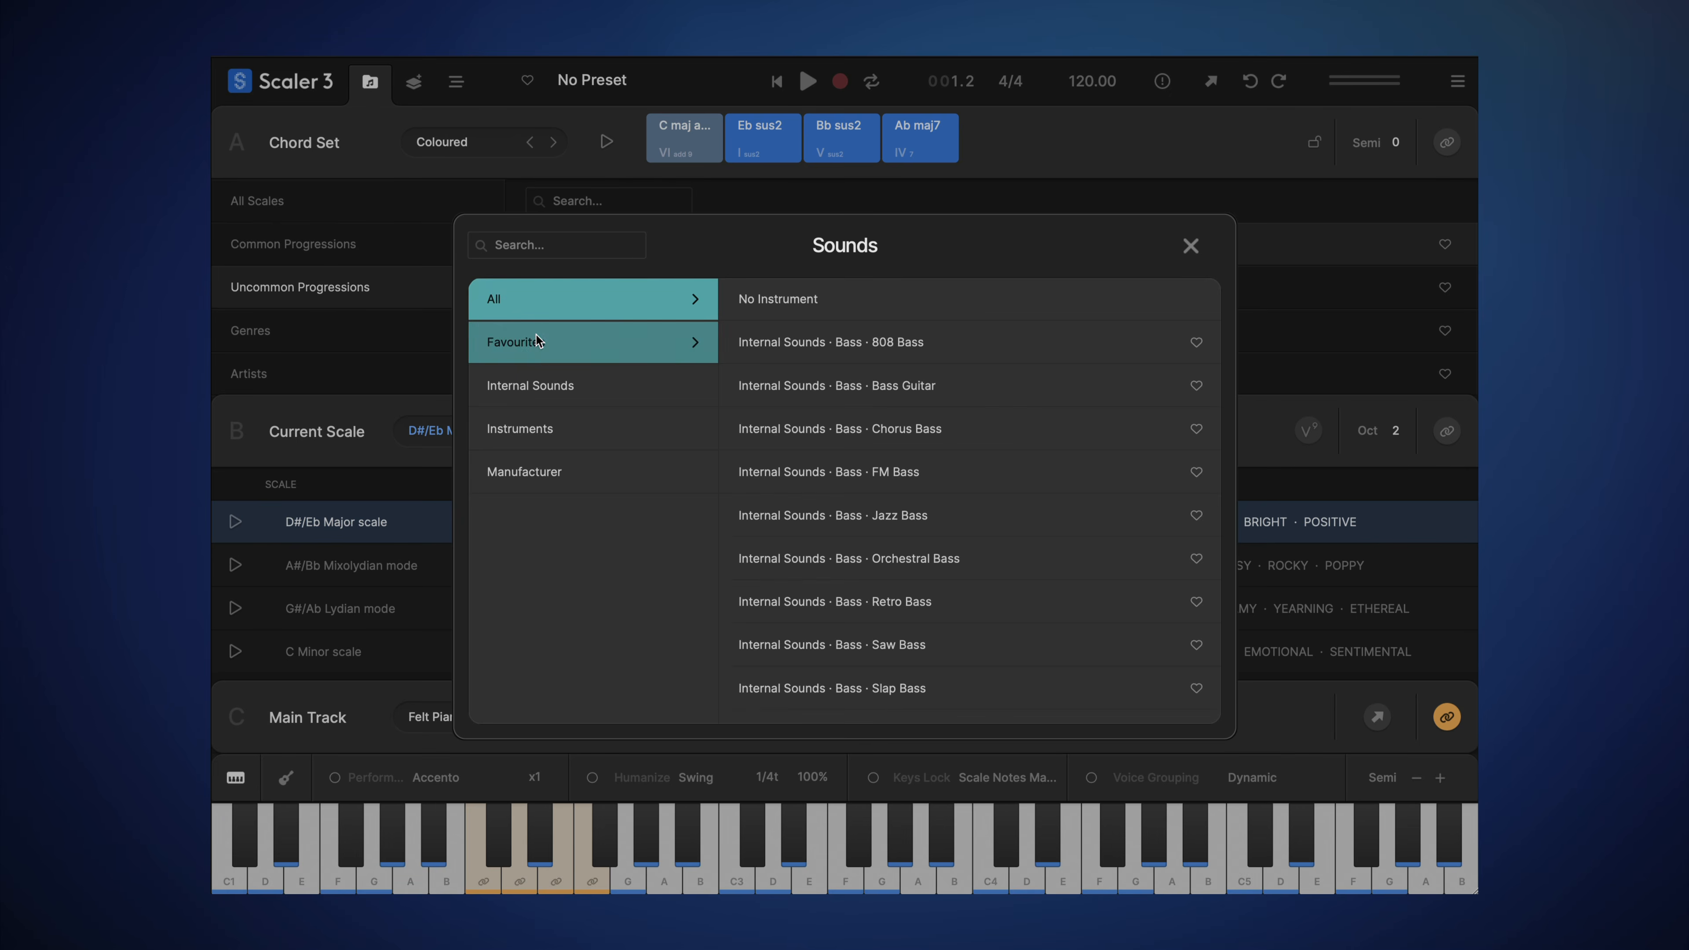
Step: Load Arturia CS-80 V4 (AudioUnit) from the favourites as the Main Track sound and move its plugin window aside
left_click(533, 342)
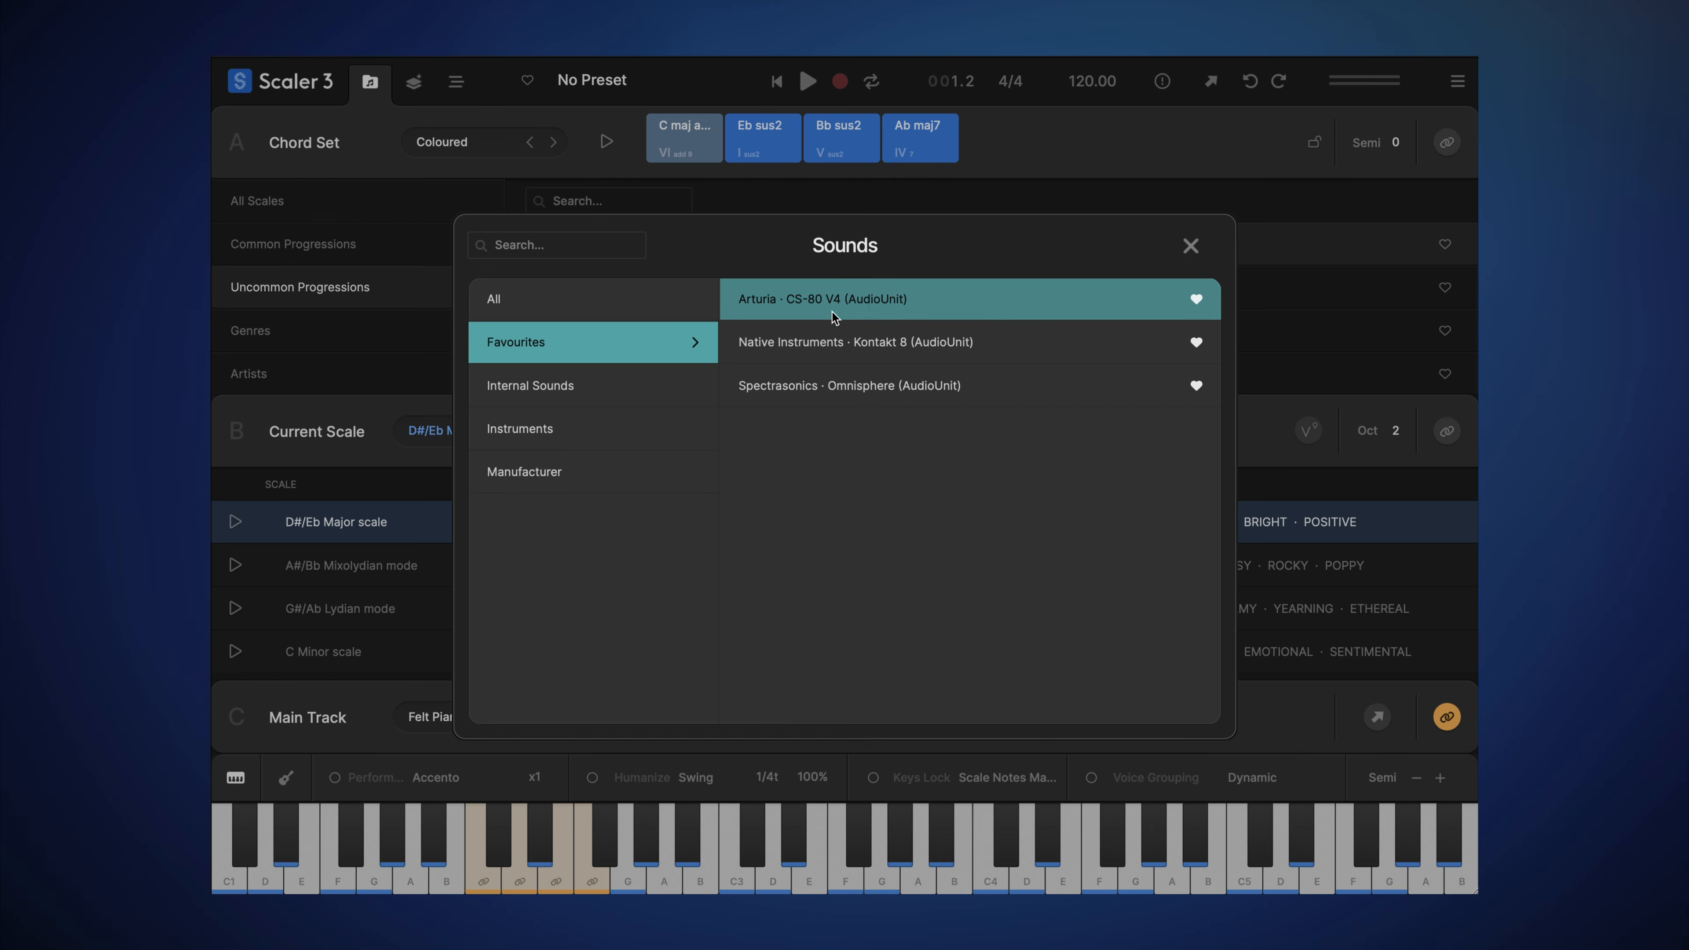
left_click(871, 300)
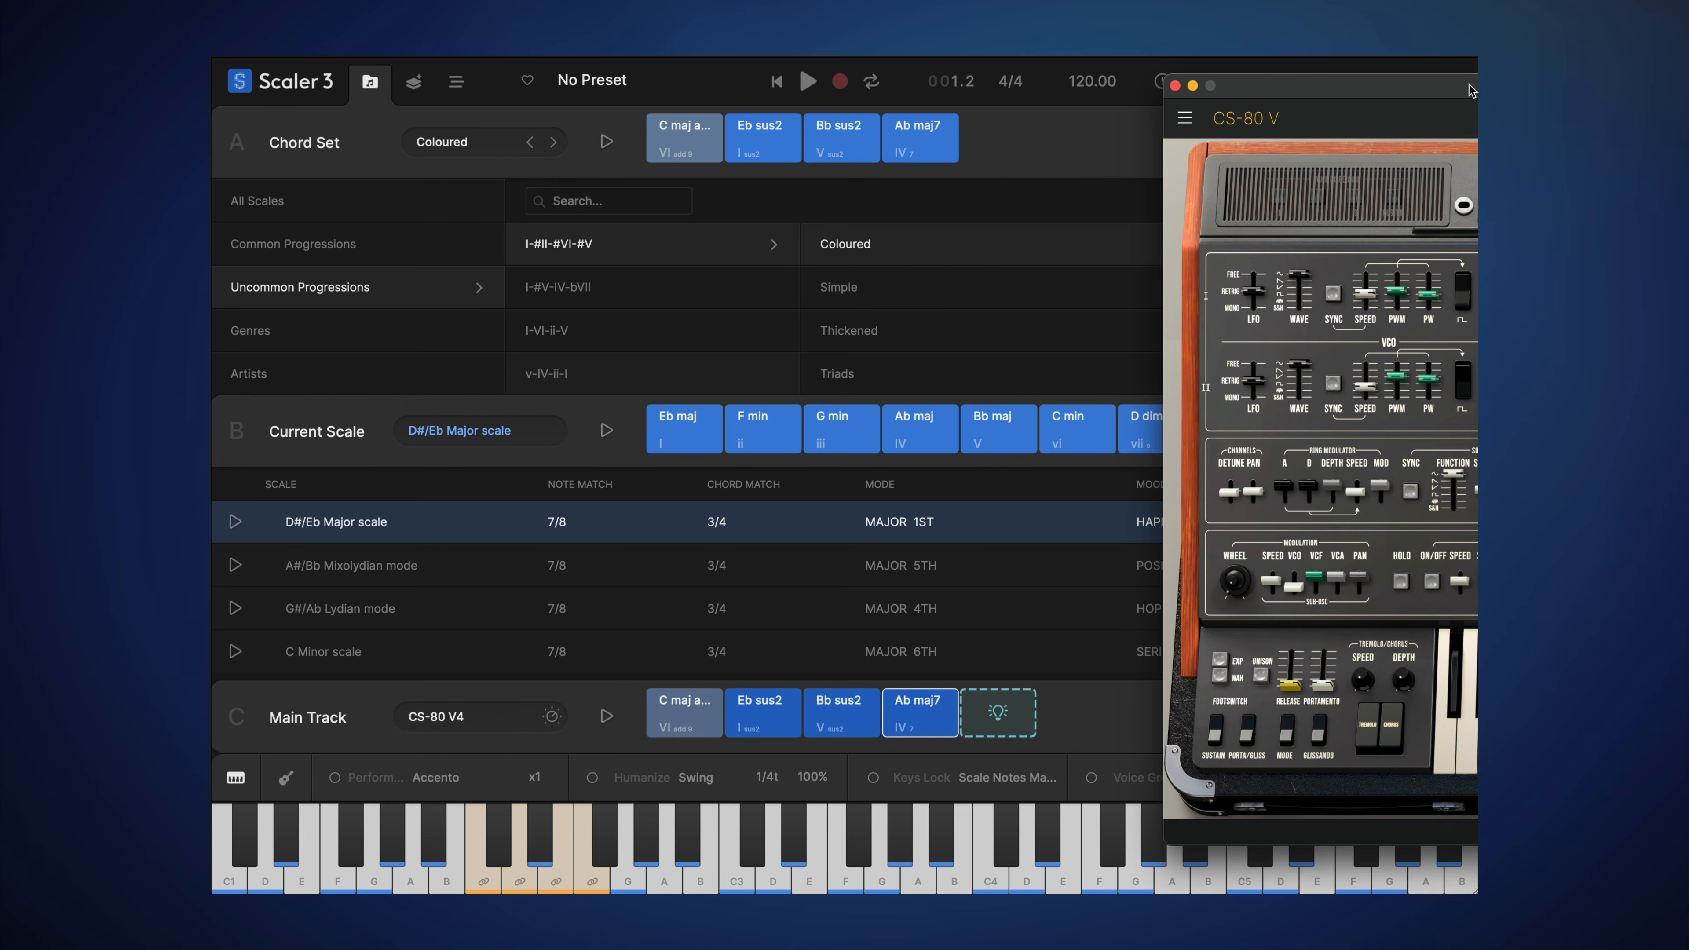
left_click_drag(1470, 90, 530, 13)
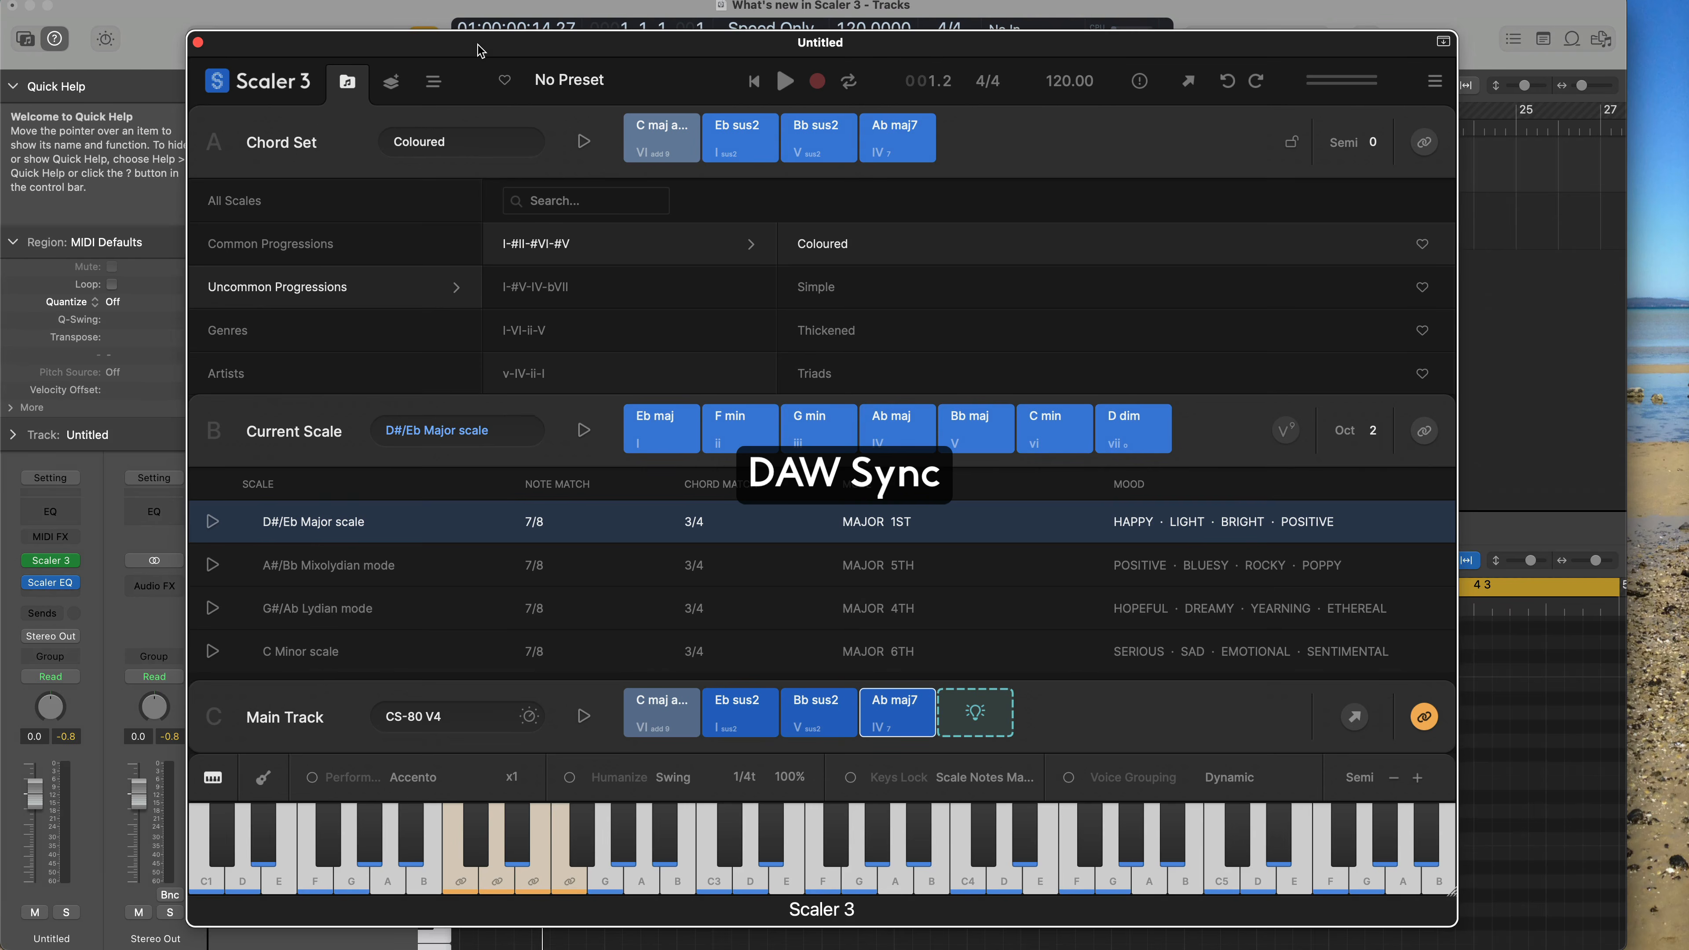
Step: Move the plugin window below the host DAW's transport, and start and stop host playback to check the sync
left_click_drag(477, 44, 396, 182)
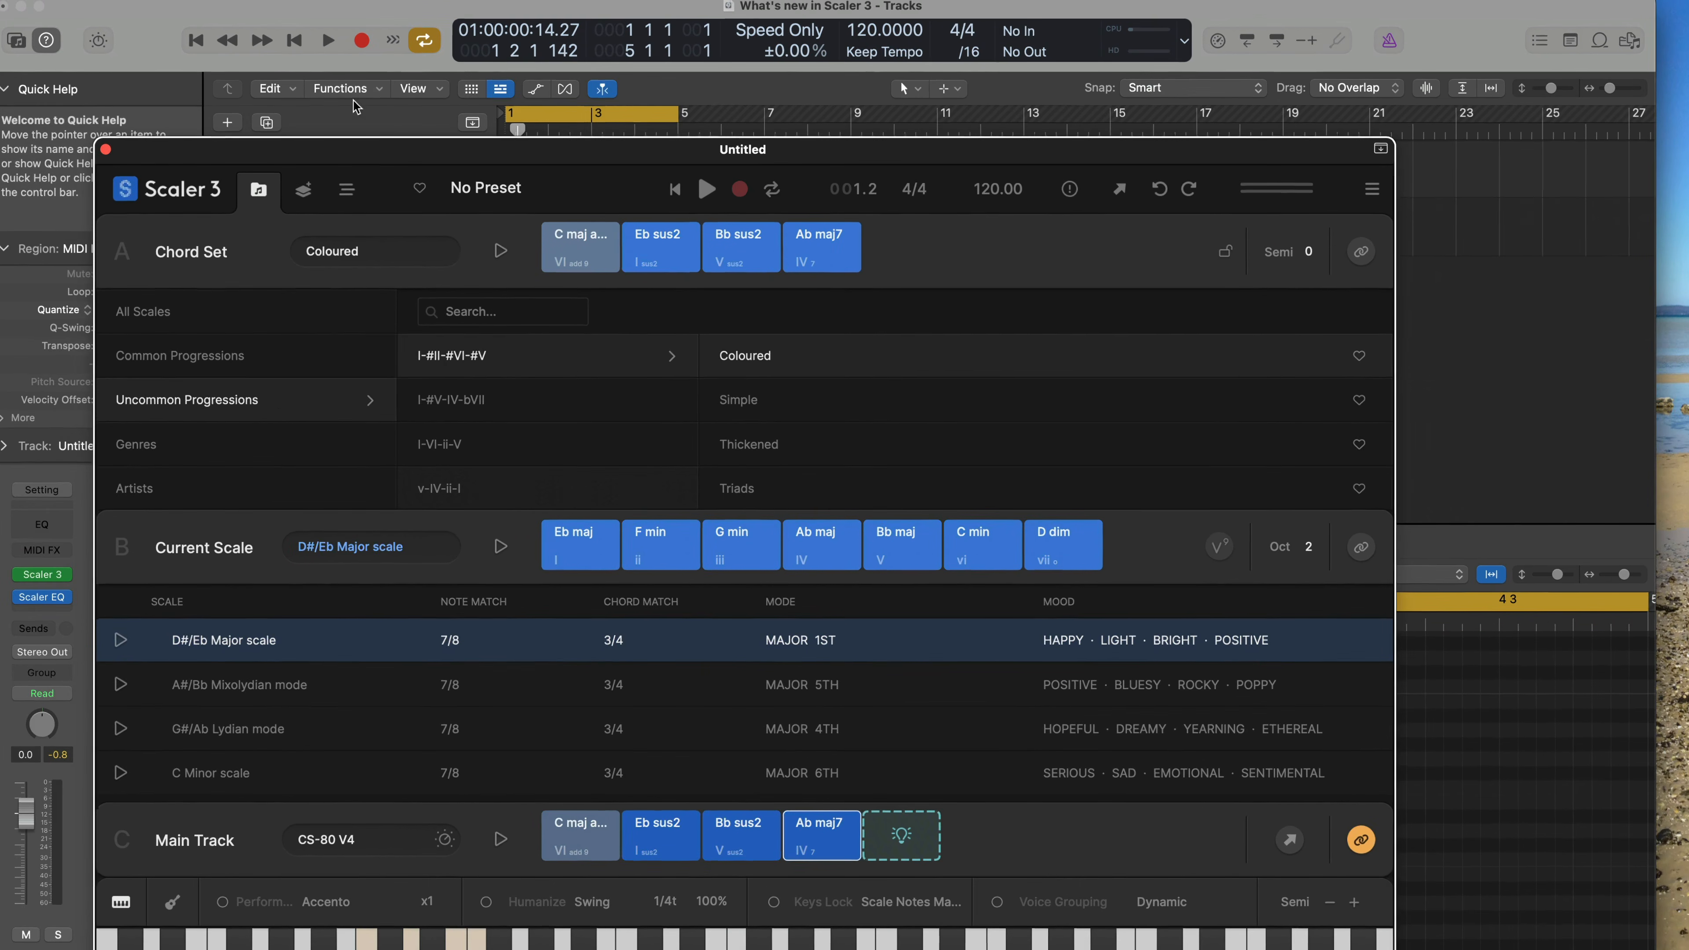
key("space")
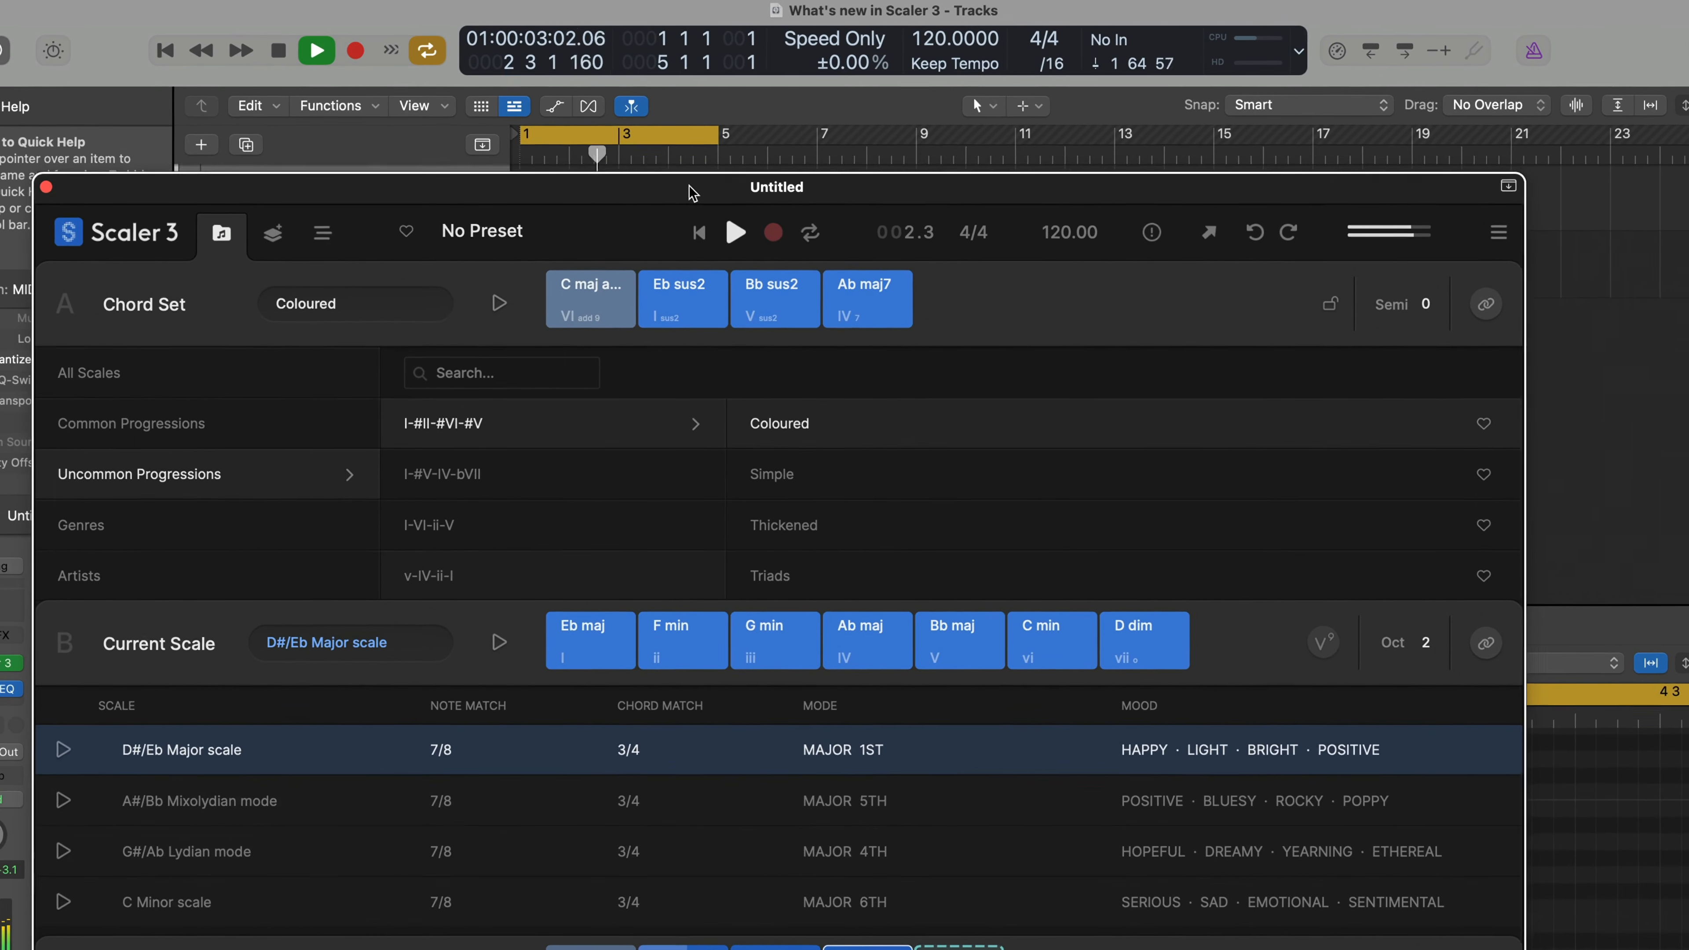
key("space")
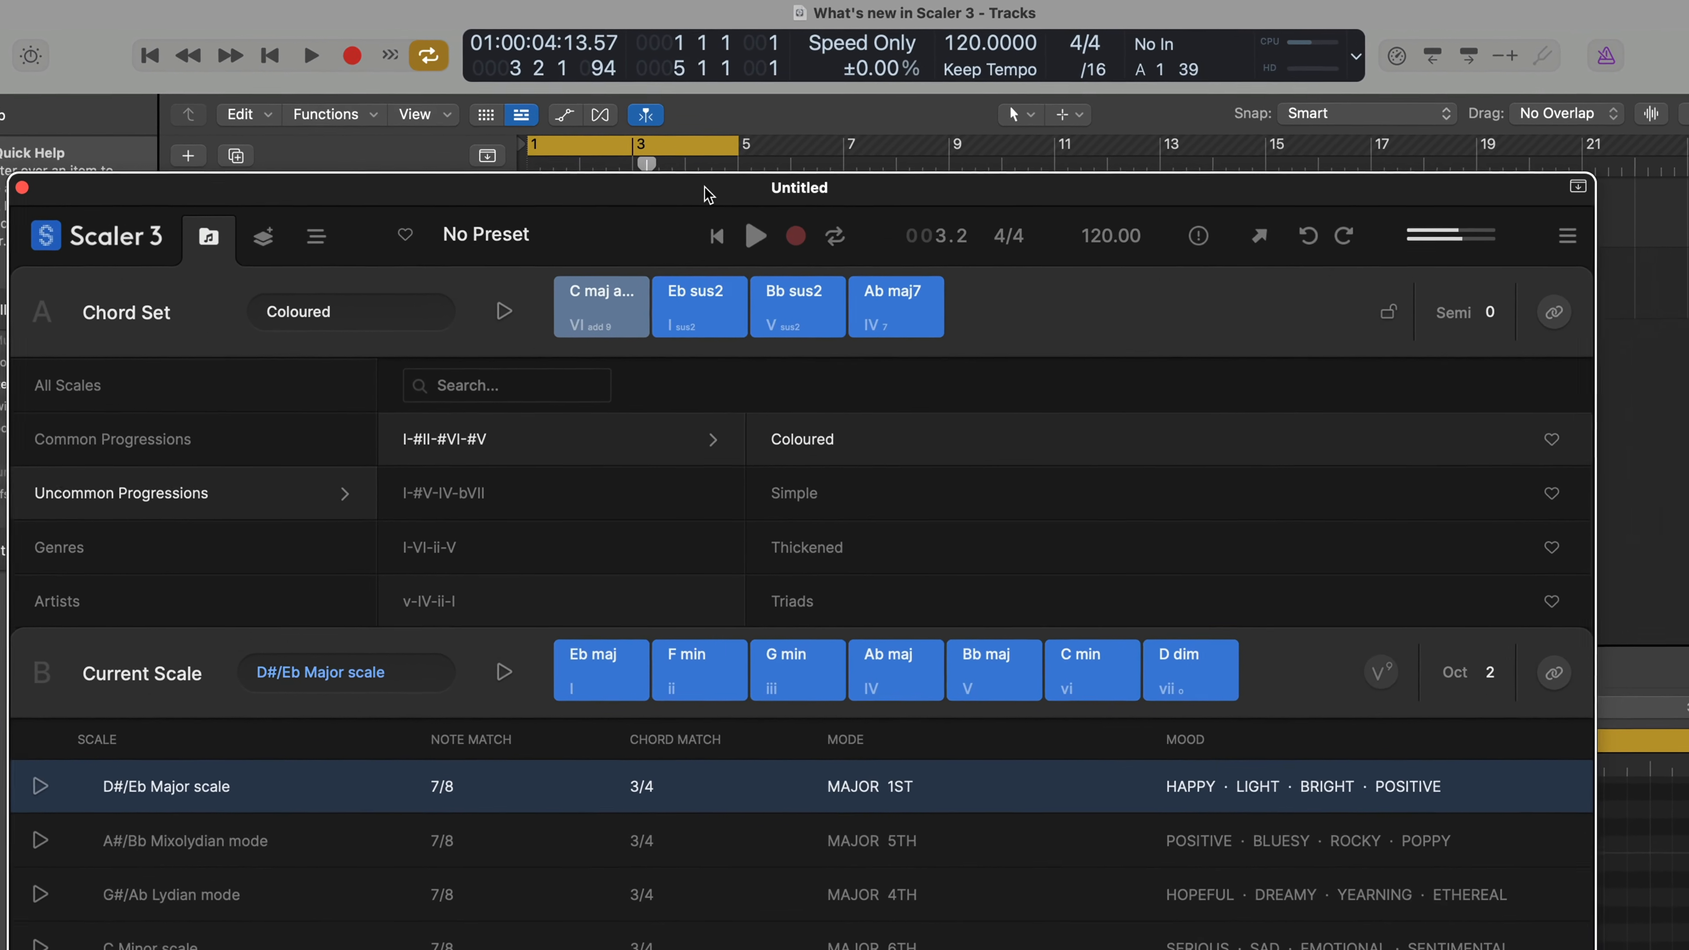
Step: Show the Arrange page and move the host playhead through bar 10 to bar 12 to compare both playhead positions
left_click(328, 251)
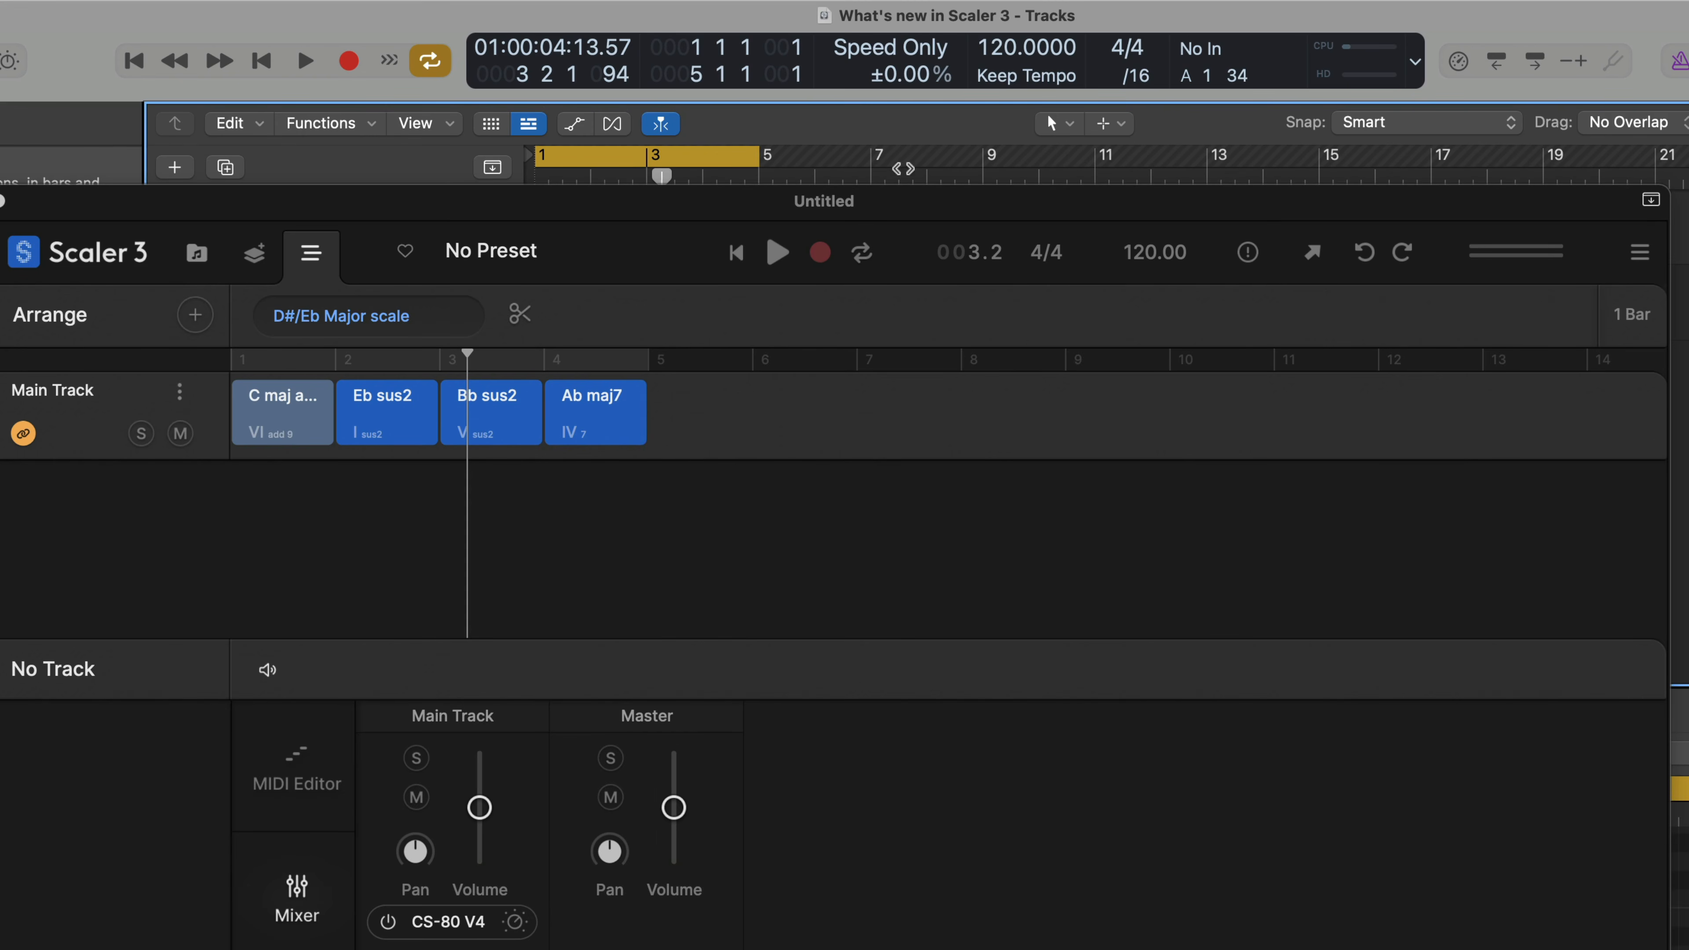
left_click(954, 171)
left_click(1059, 173)
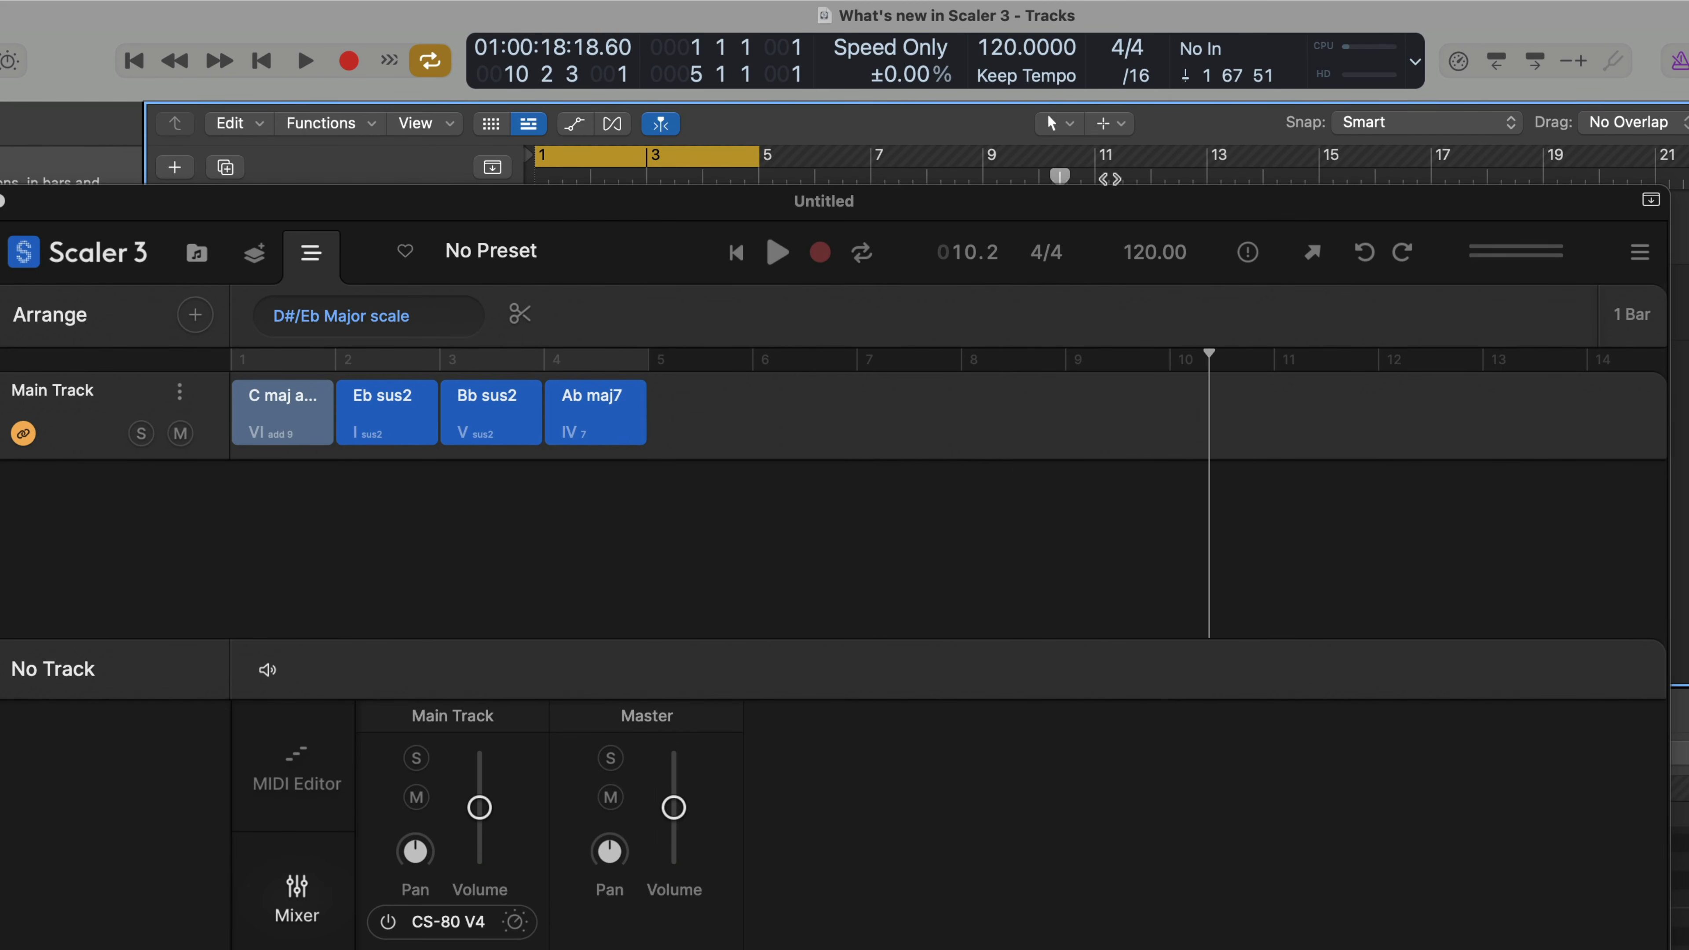
left_click(1151, 174)
left_click_drag(1035, 67, 1035, 67)
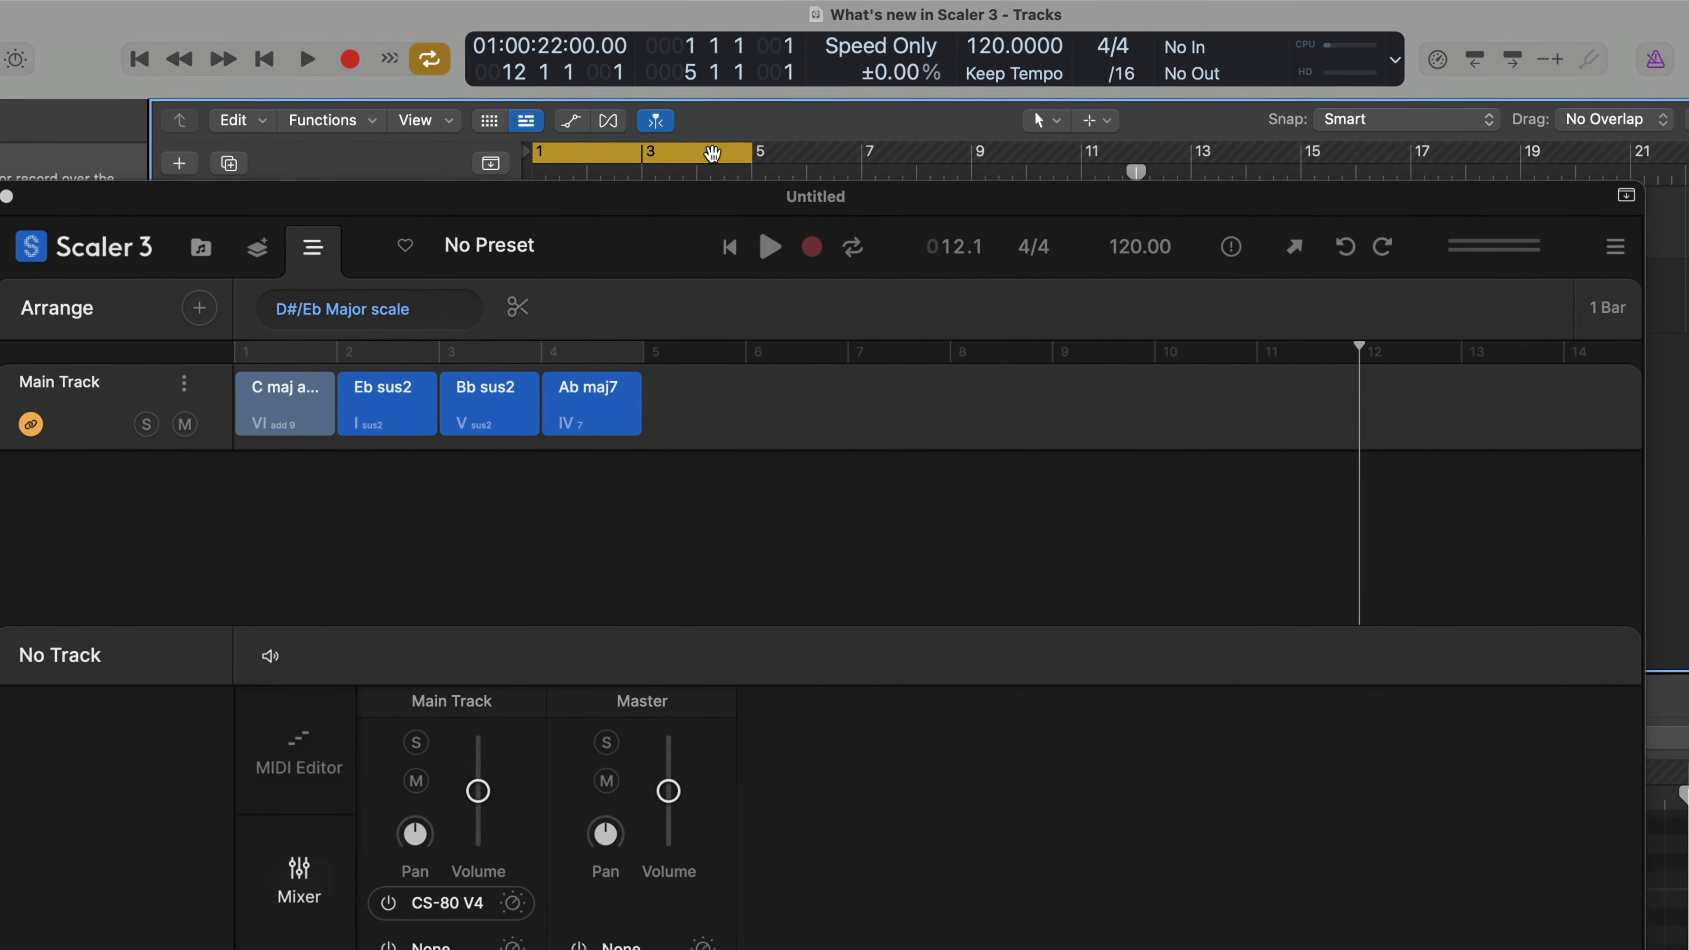
Step: Return to the chord set browser, turn off DAW Sync, and start and stop host playback to test it
left_click(207, 240)
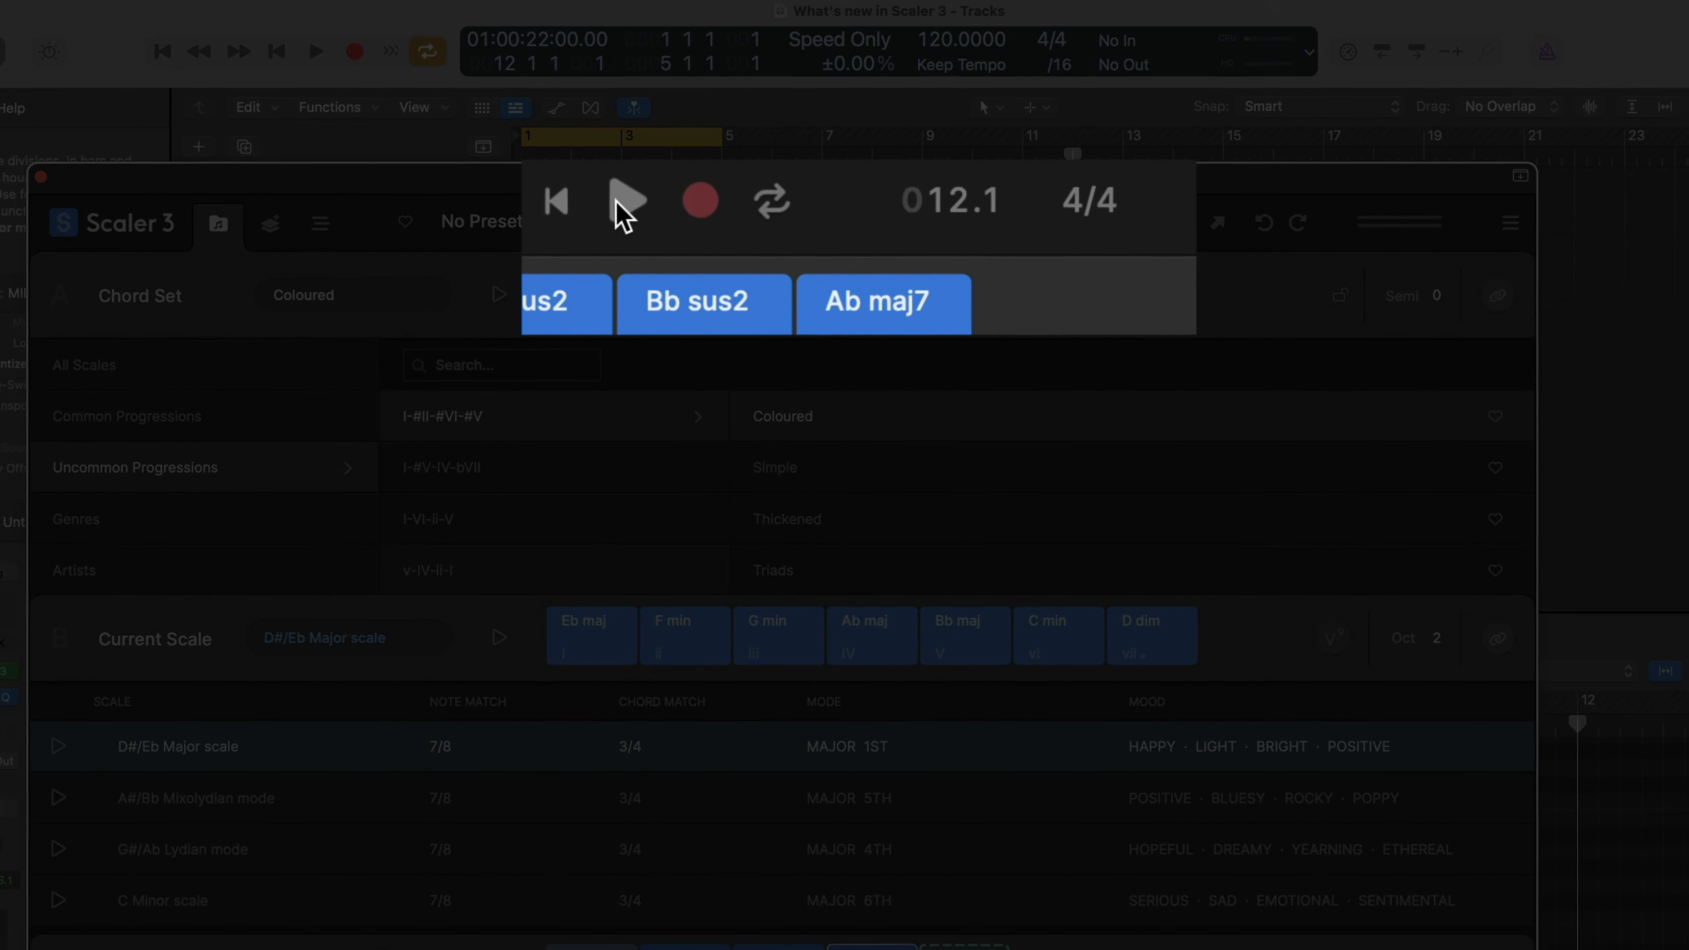
right_click(618, 205)
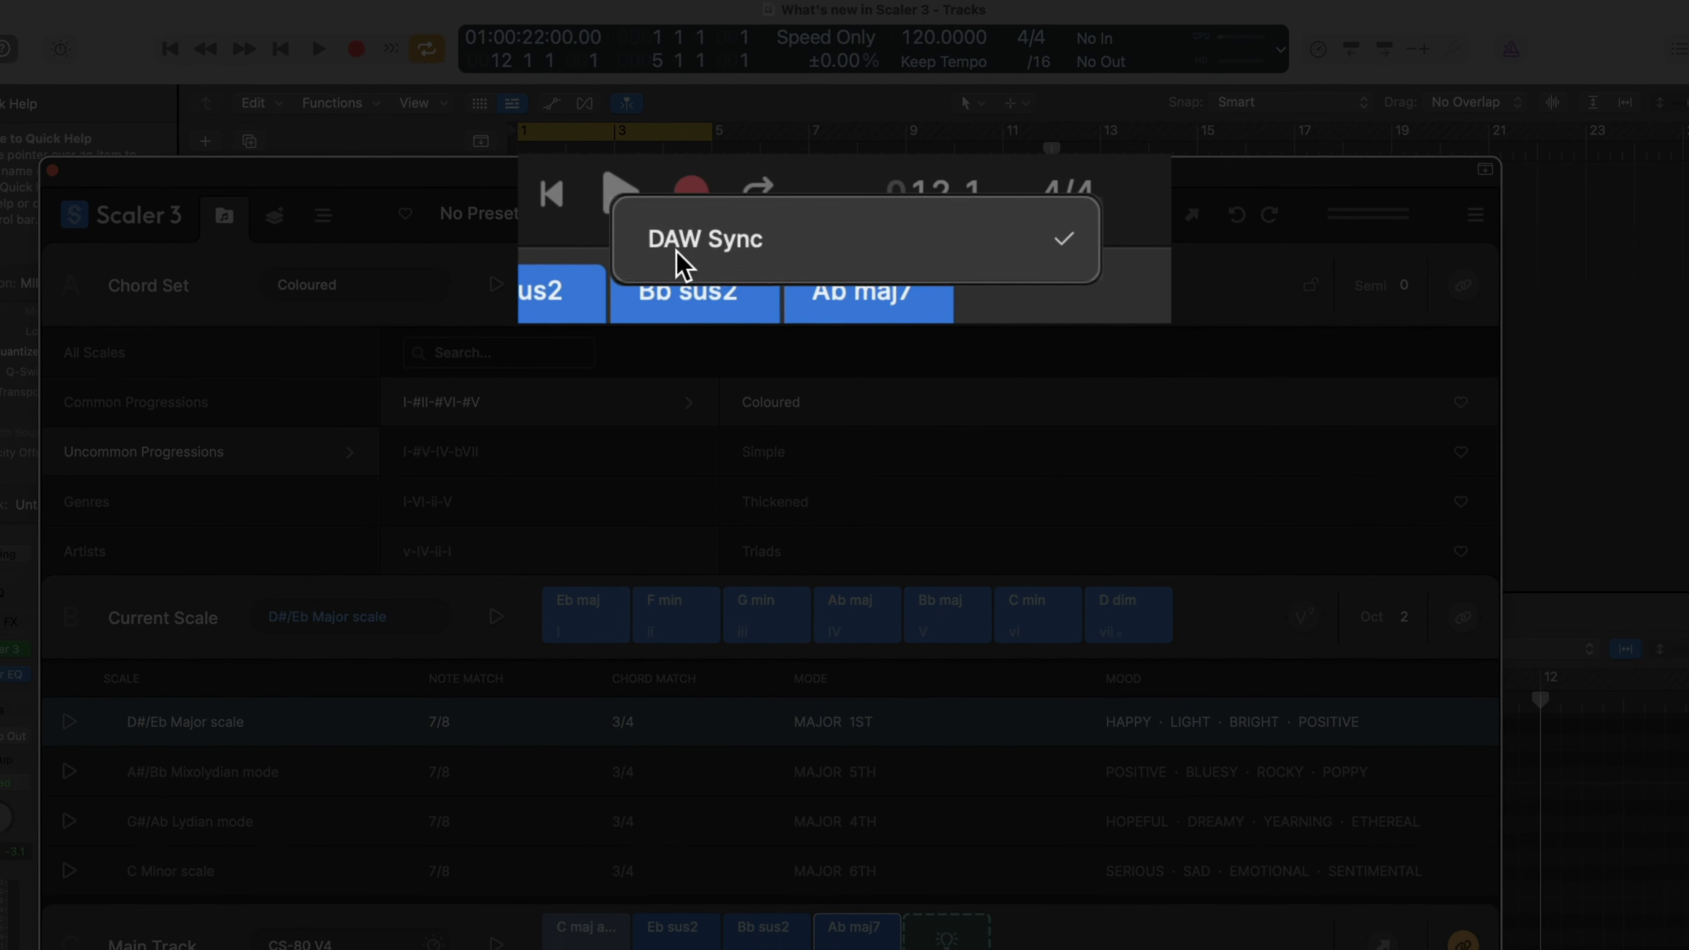
left_click(685, 257)
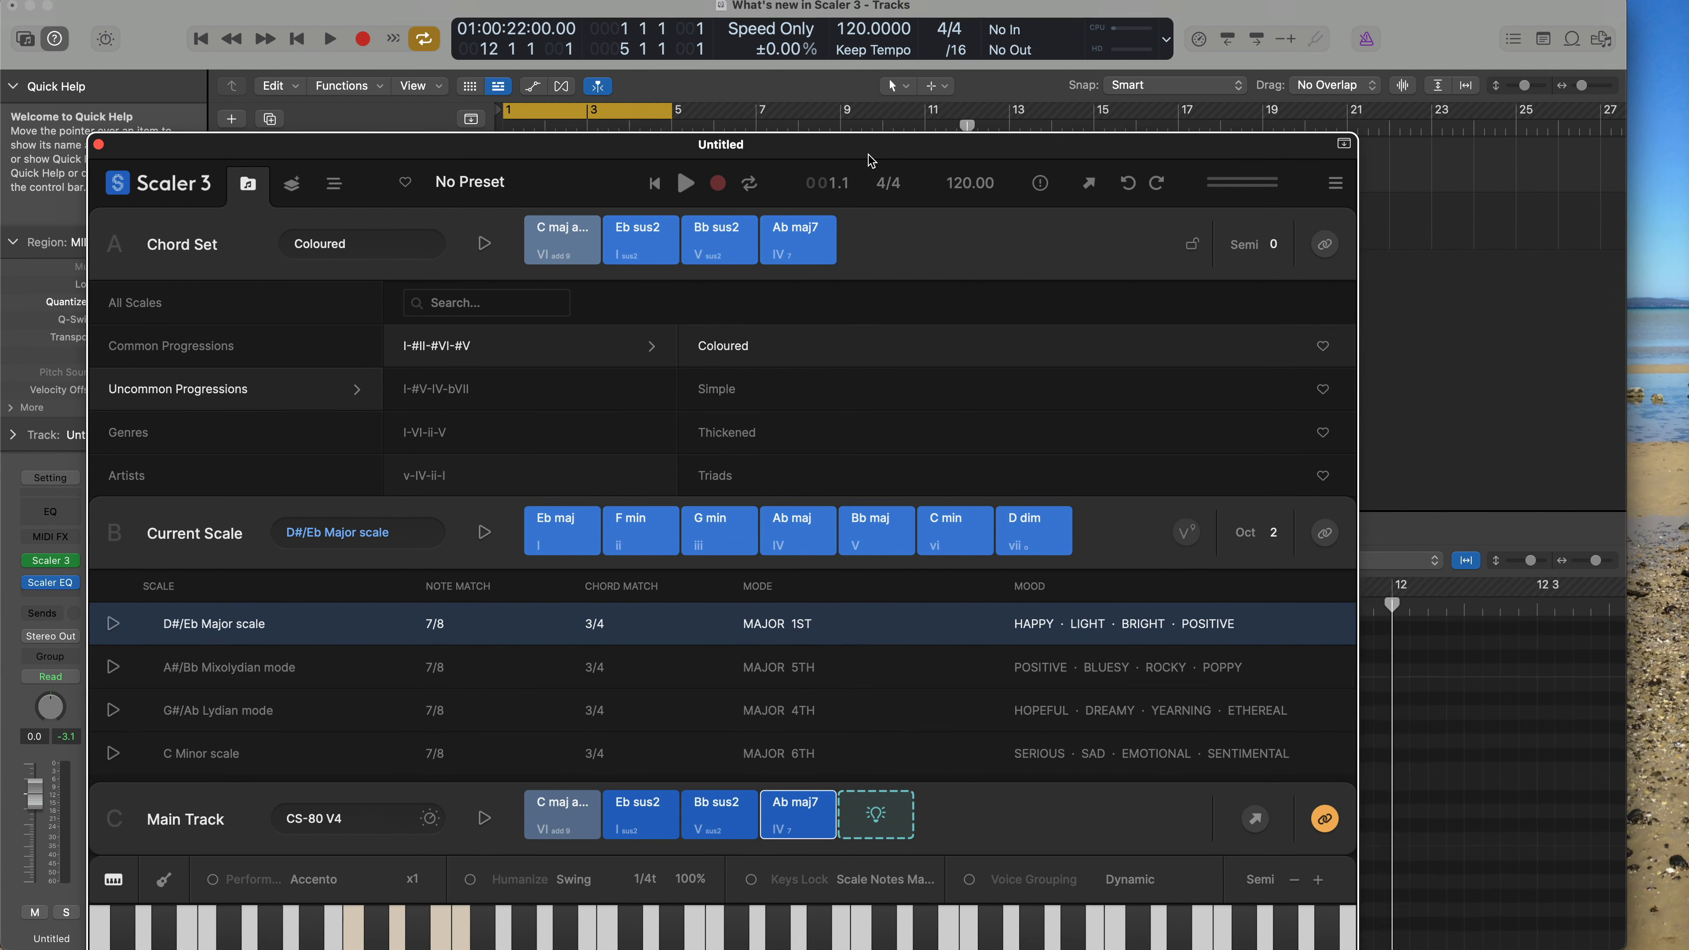
key("space")
key("space")
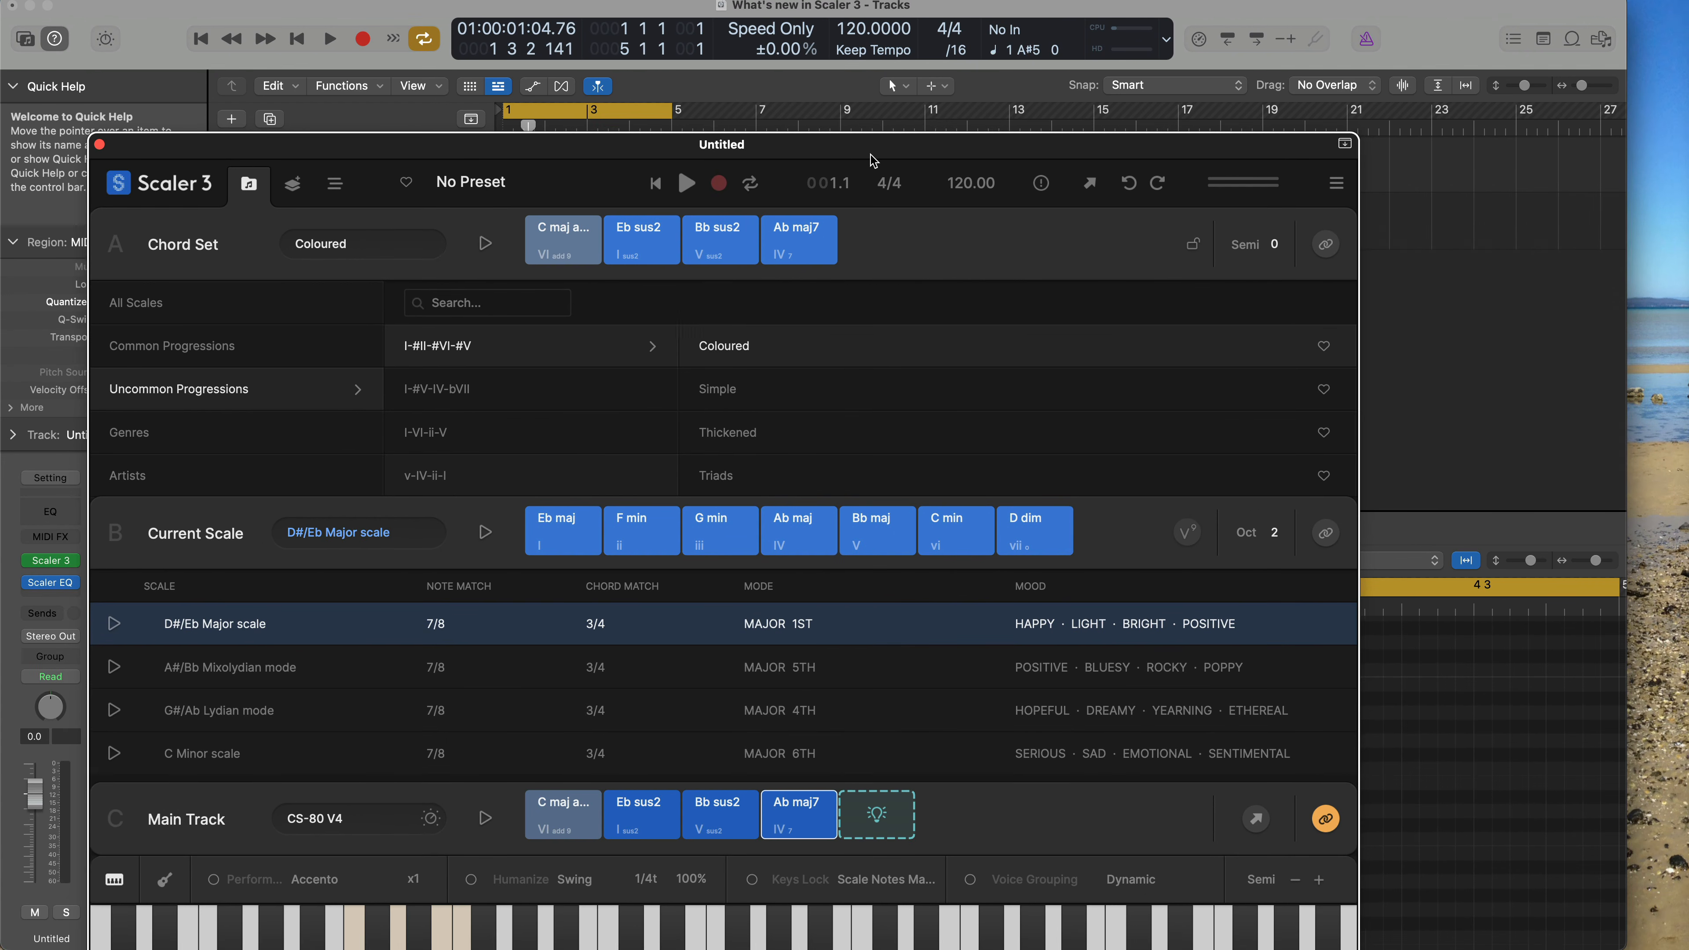
Step: Move the plugin window off the host's tracks and place the Inst 2 MIDI region on the Untitled track
left_click_drag(868, 155, 945, 91)
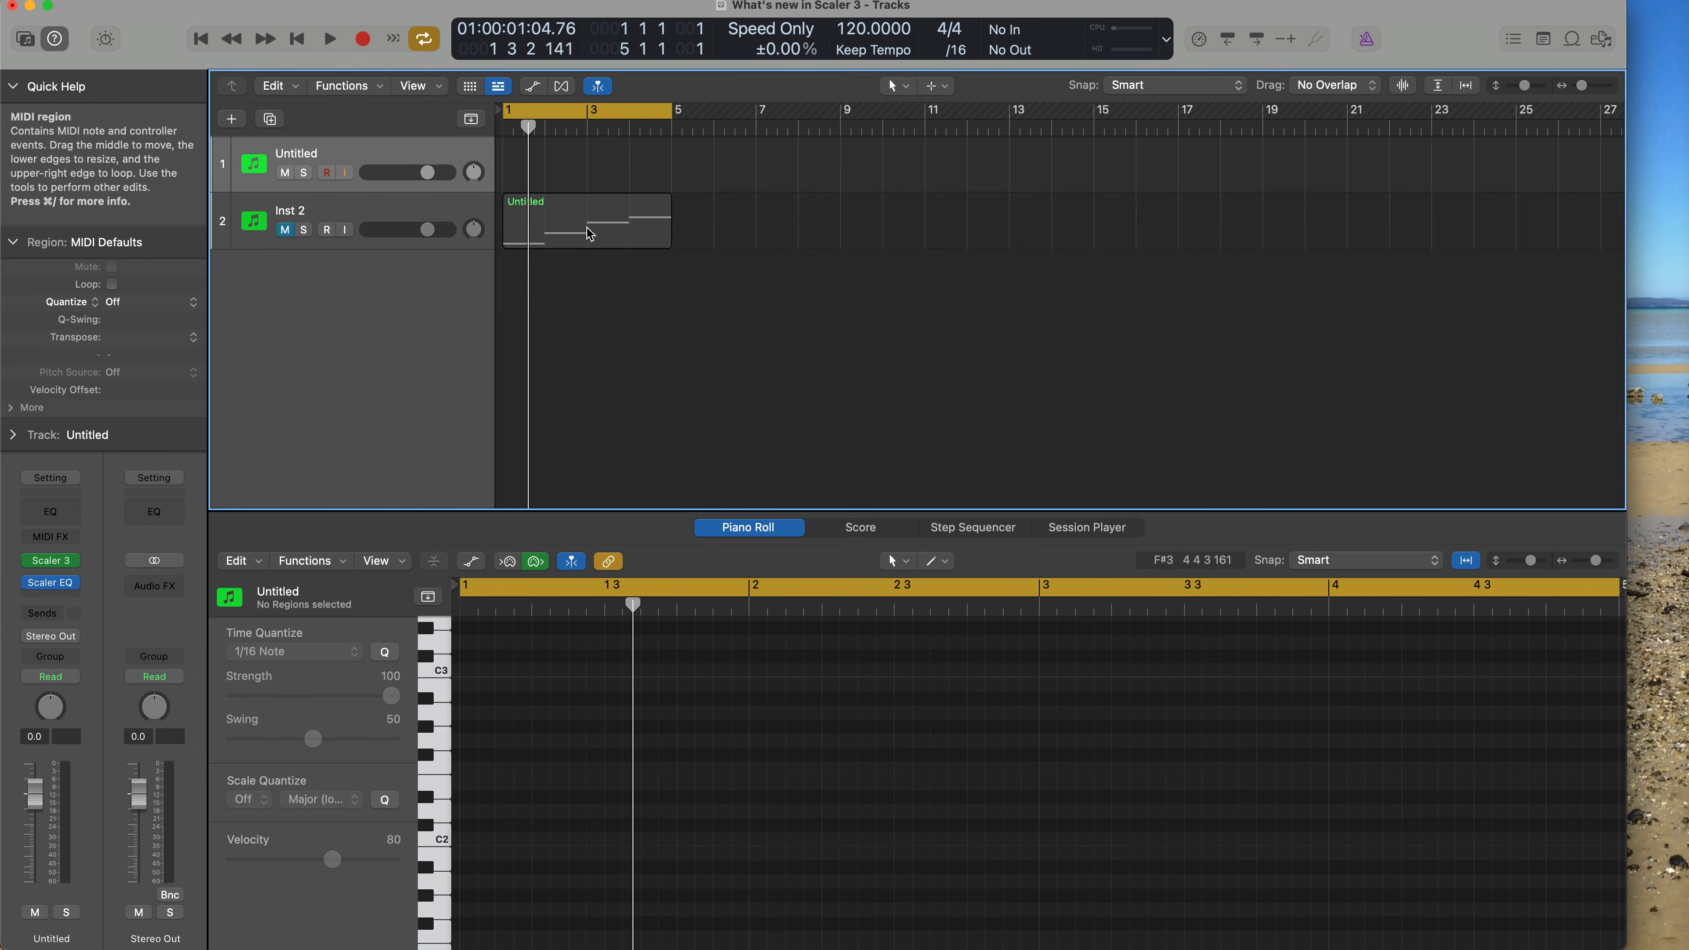
left_click_drag(531, 219, 531, 163)
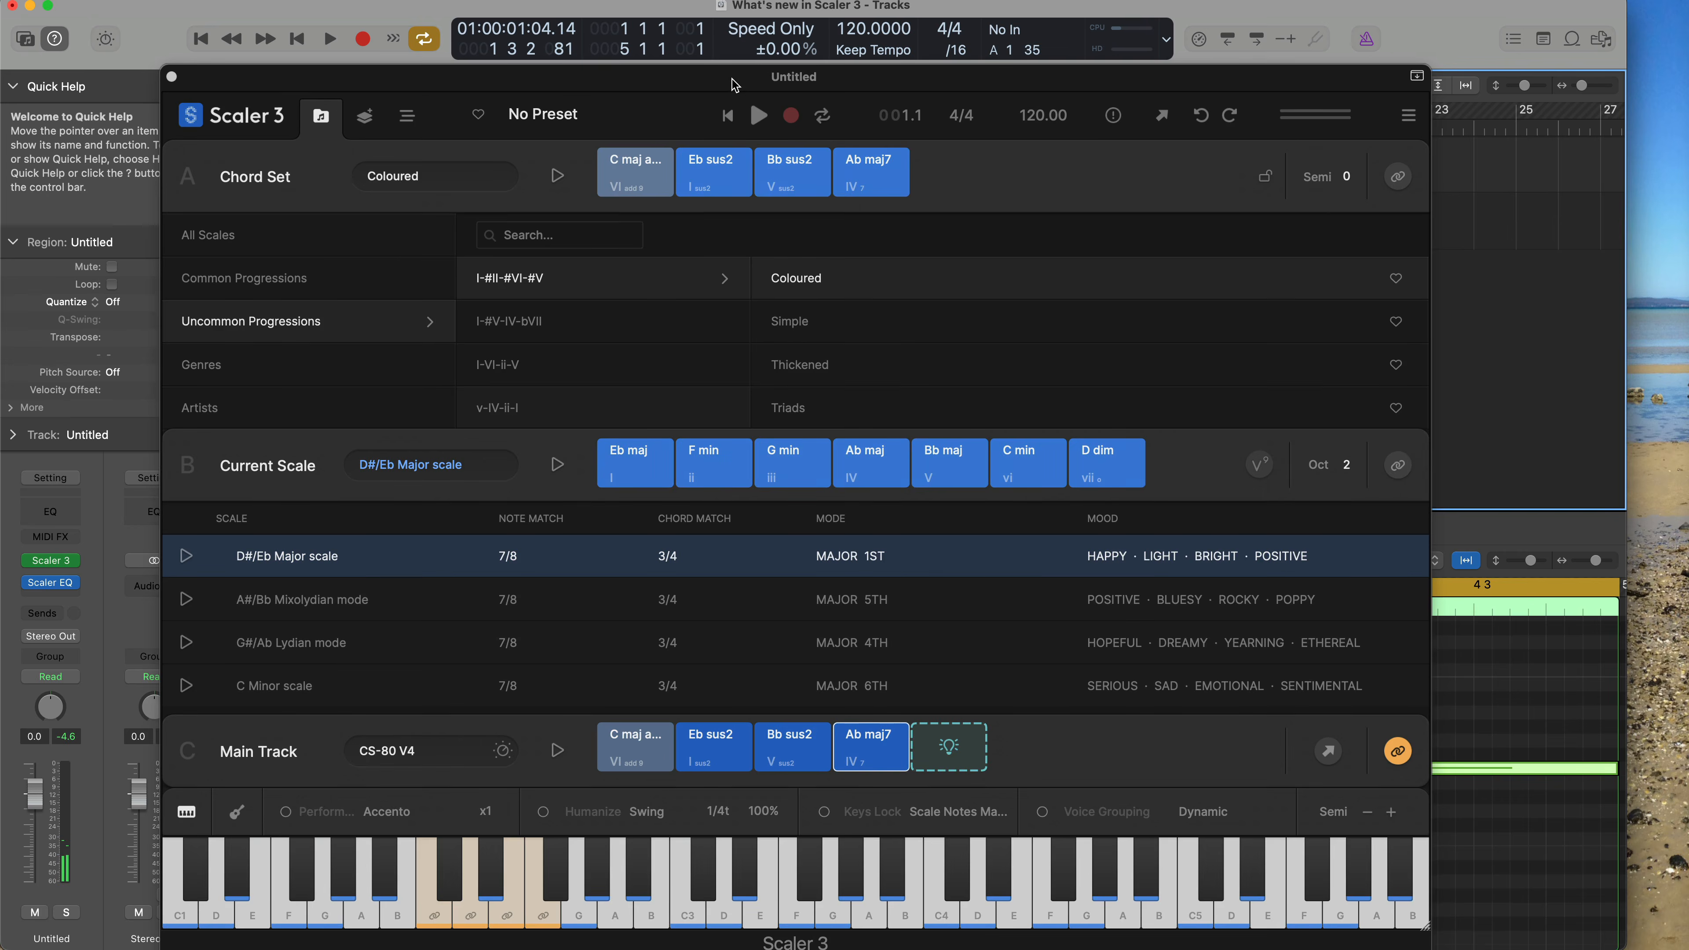
Step: Move the plugin window clear of the host transport, play the project to test the MIDI-triggered chords, and move the window back up
left_click_drag(732, 78, 719, 148)
key("space")
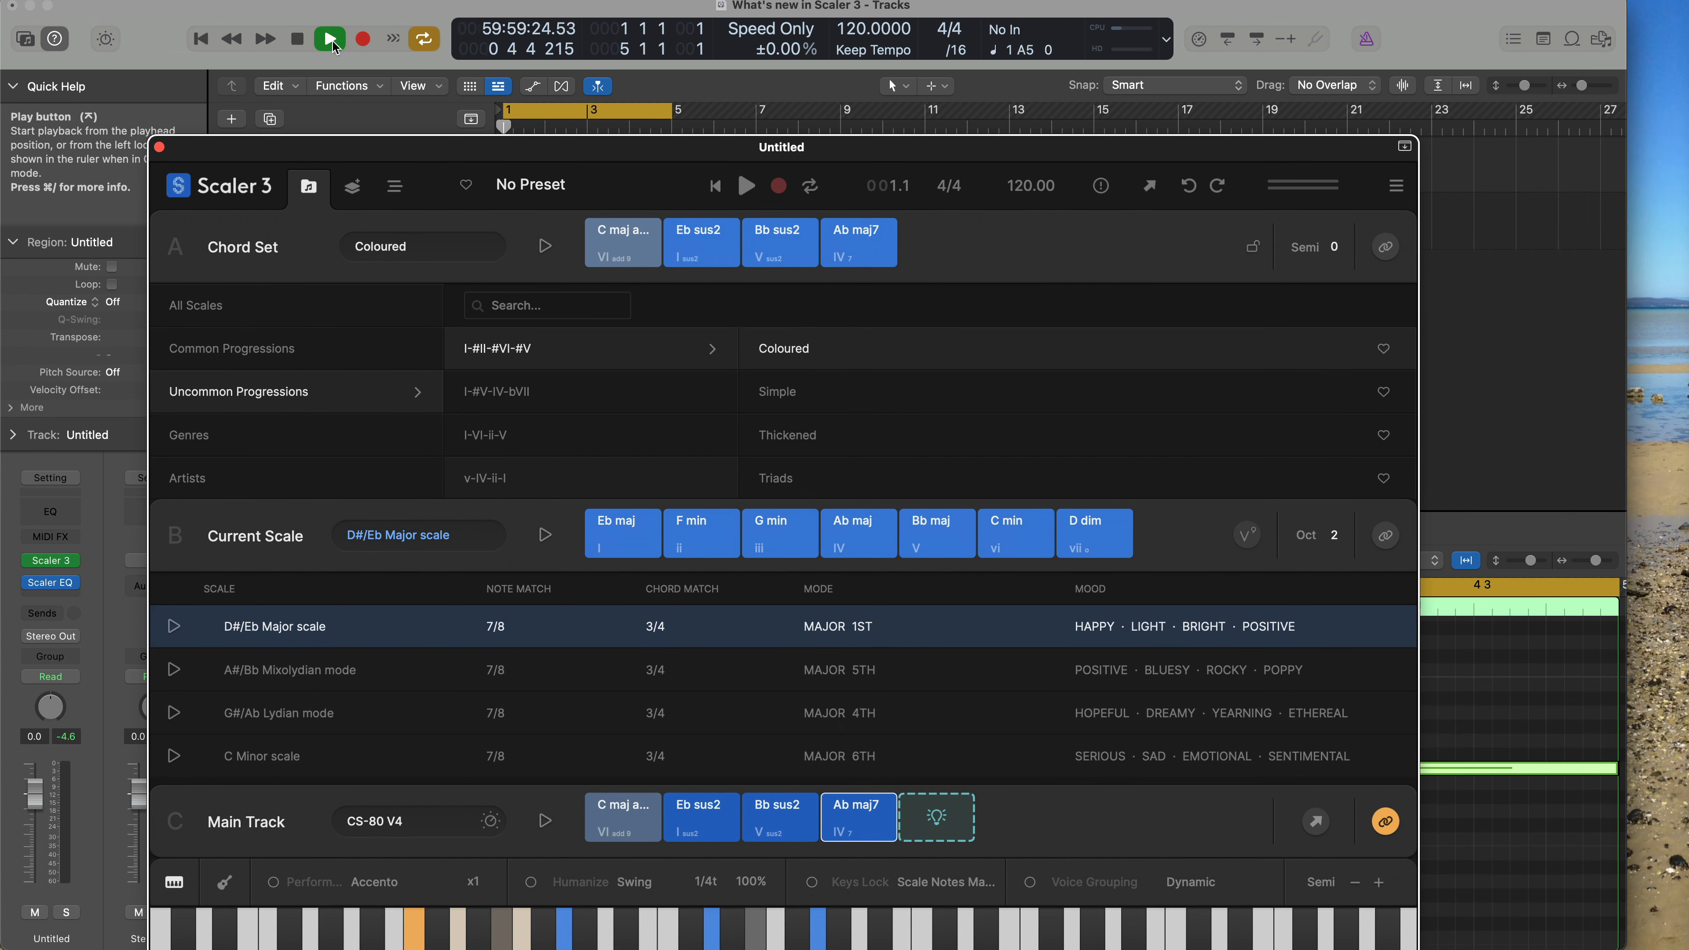
left_click_drag(558, 140, 596, 56)
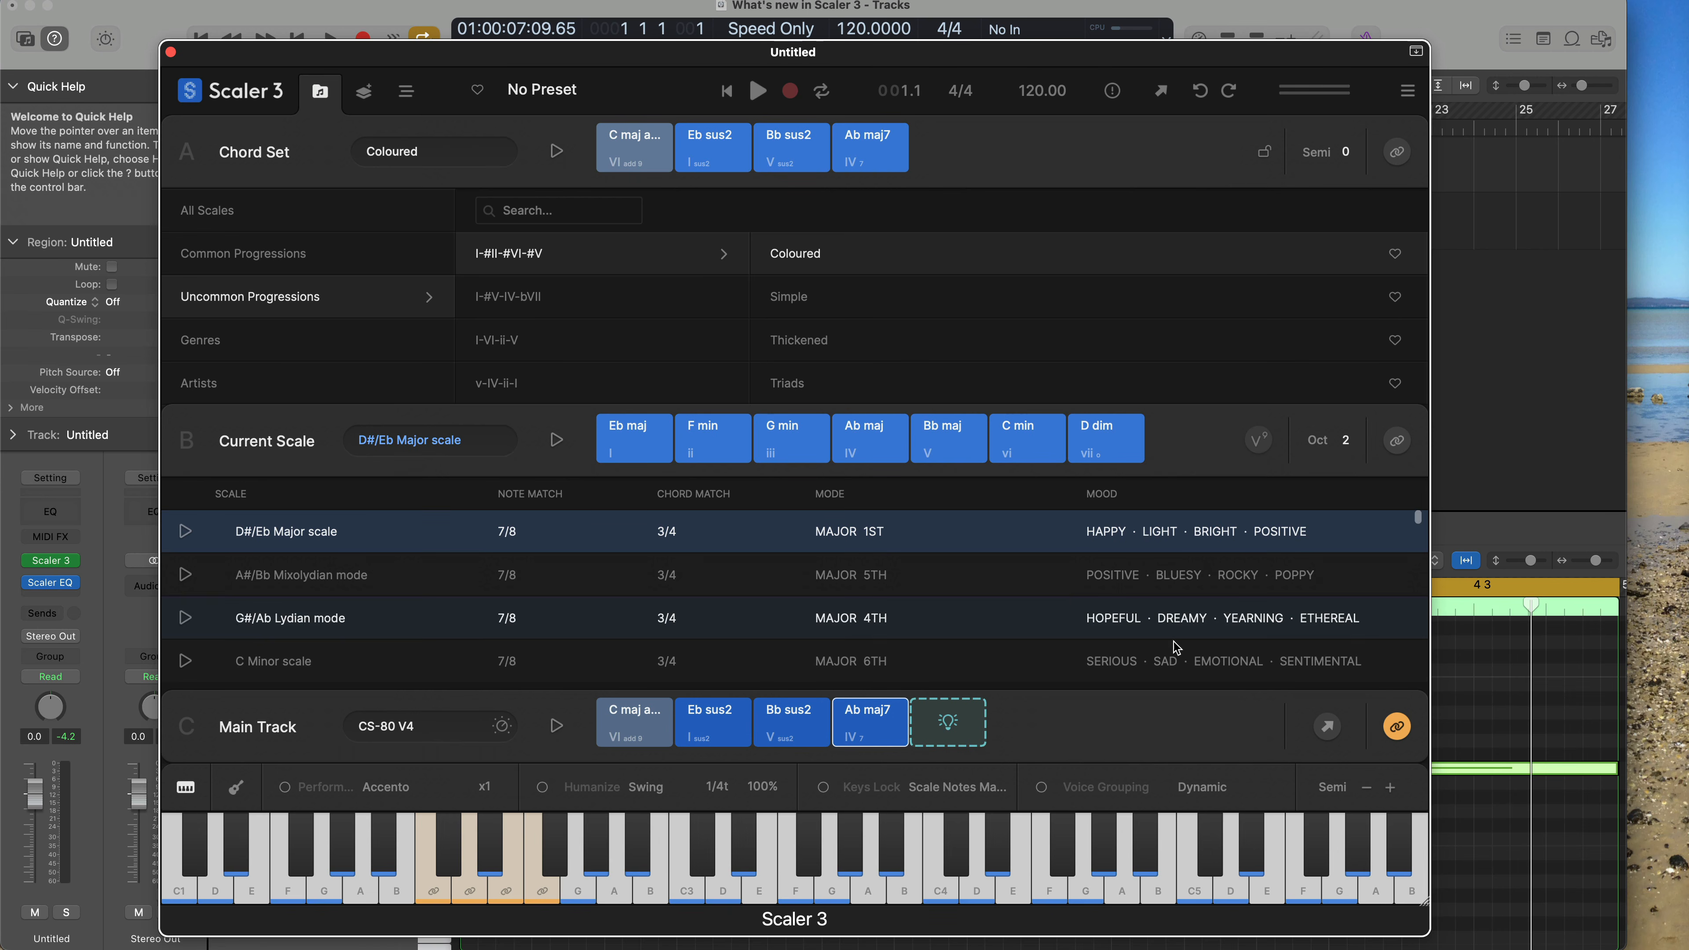
Step: Export the Main Track chords as a MIDI region onto the host track at about bar 24, and delete that region
left_click_drag(1327, 726, 1473, 163)
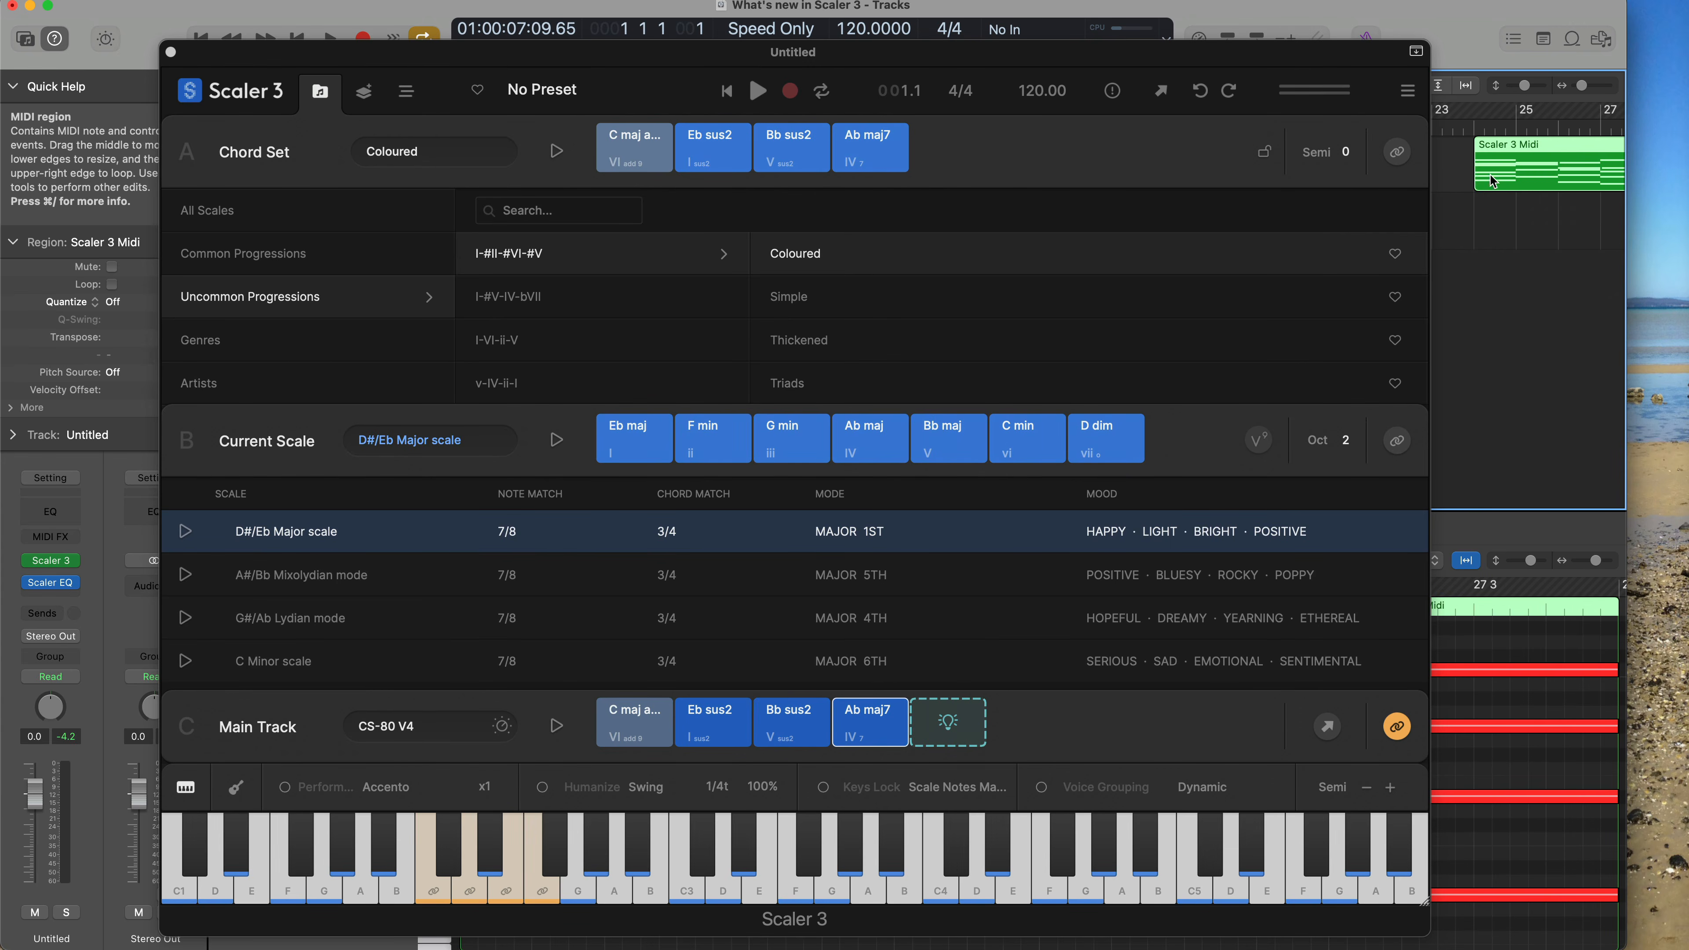
left_click(1534, 208)
left_click(1540, 157)
key("Delete")
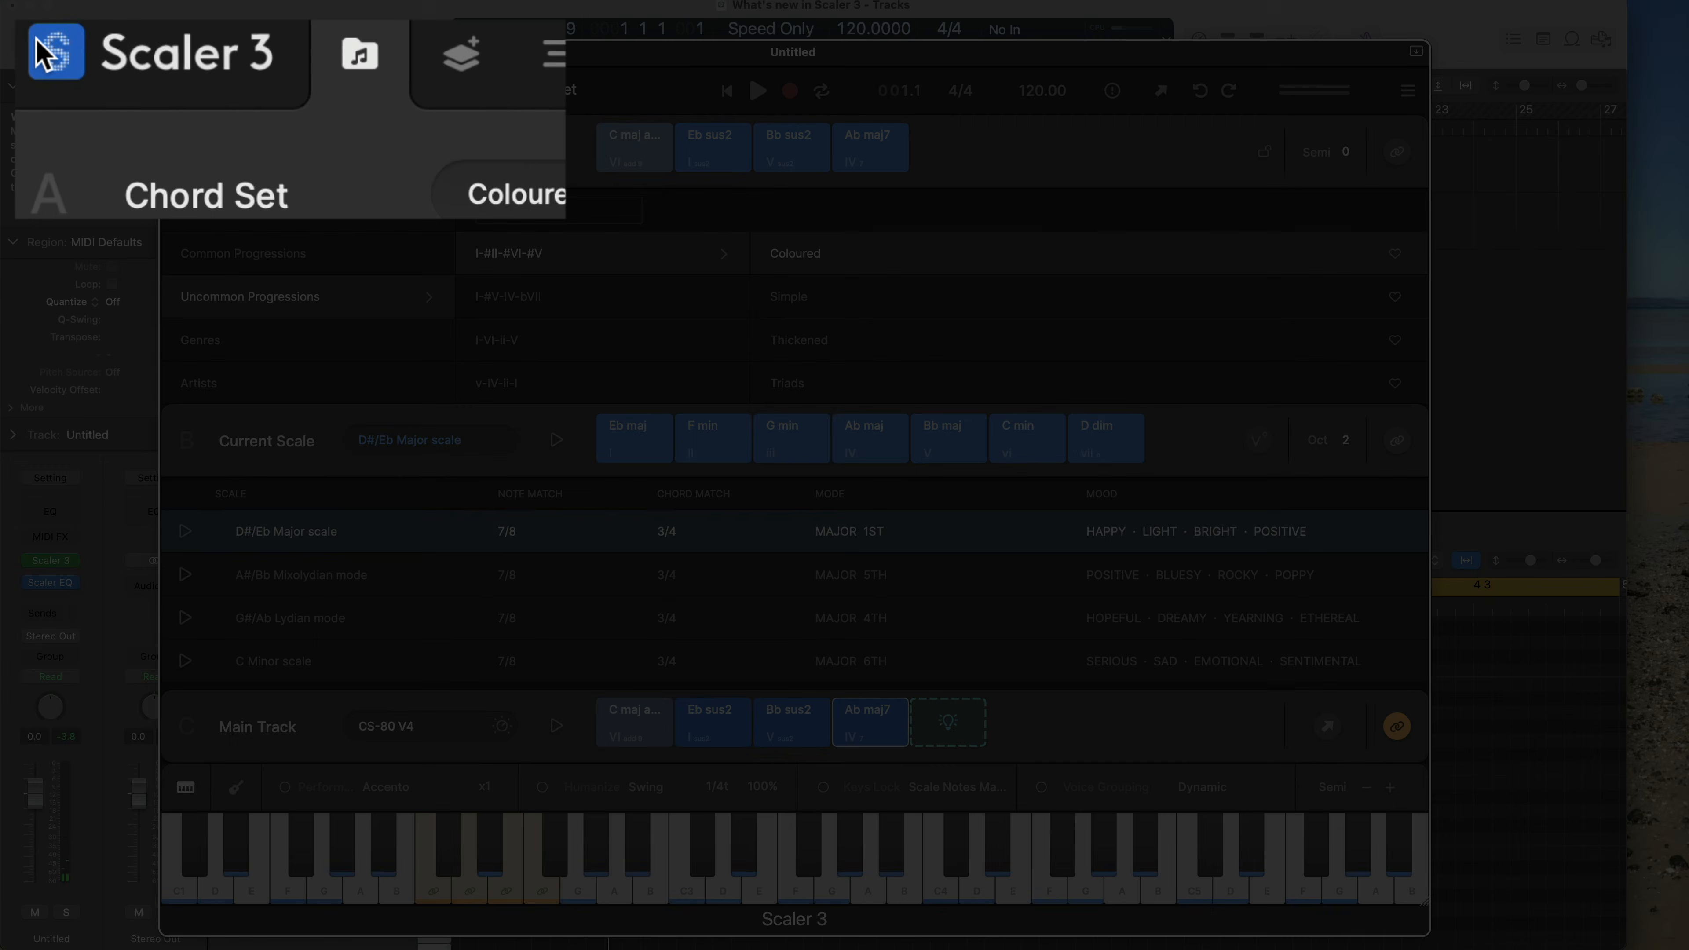
Step: Load the New Session [Default] template from the main presets
left_click(190, 91)
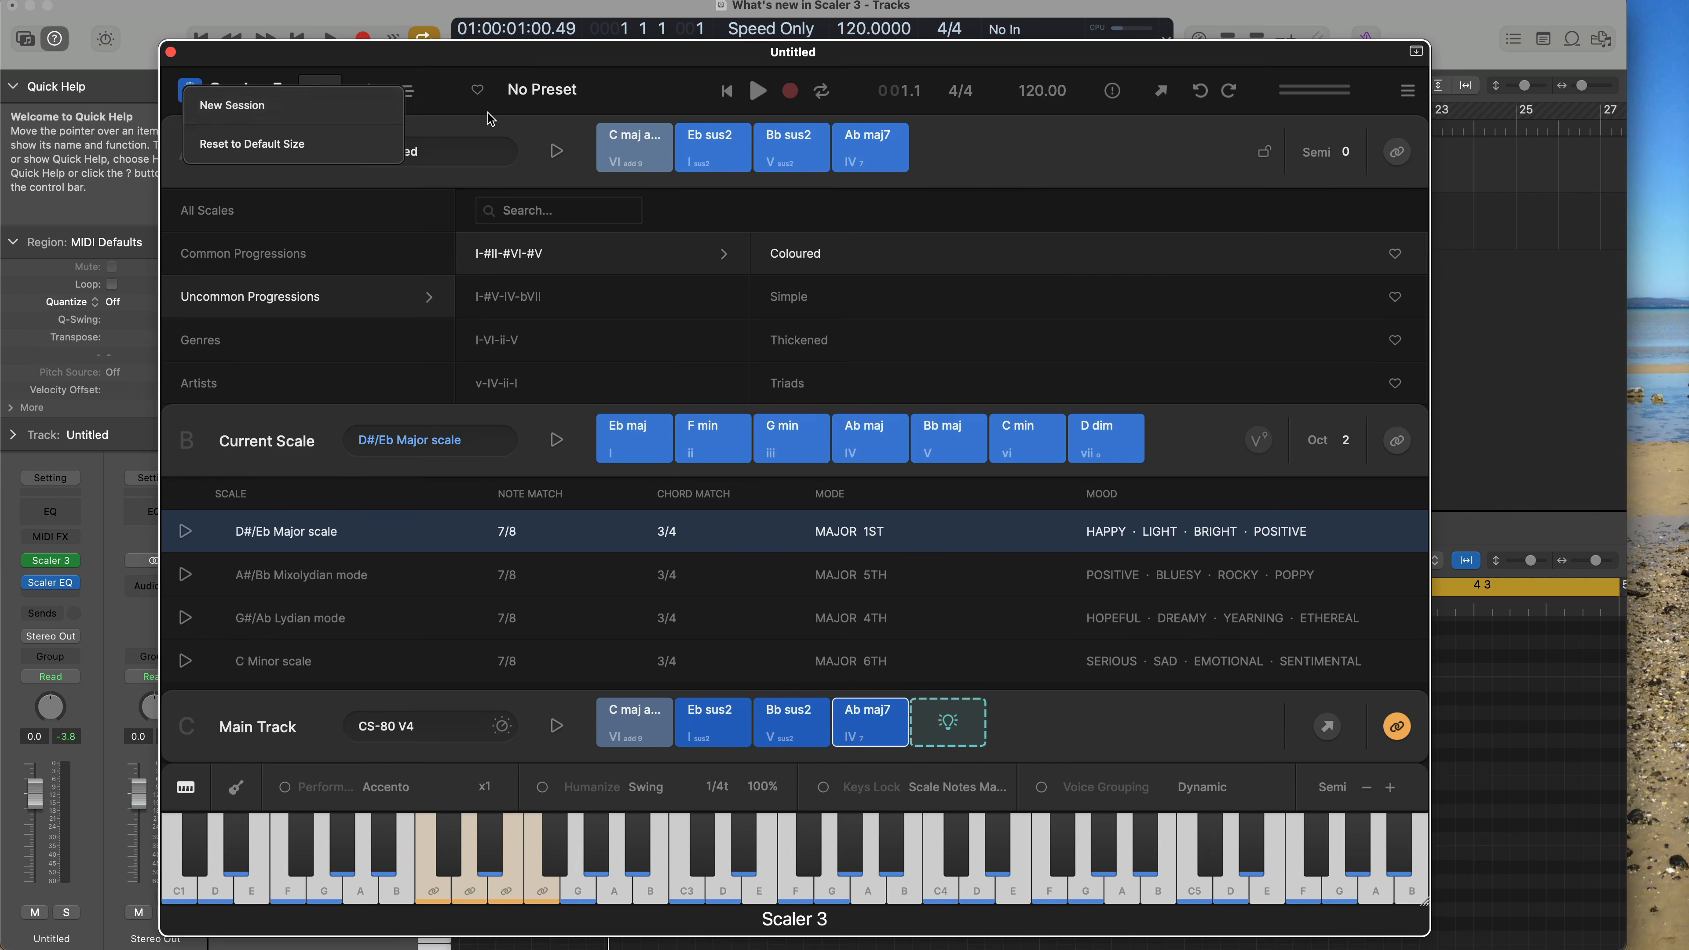
left_click(538, 110)
left_click(551, 97)
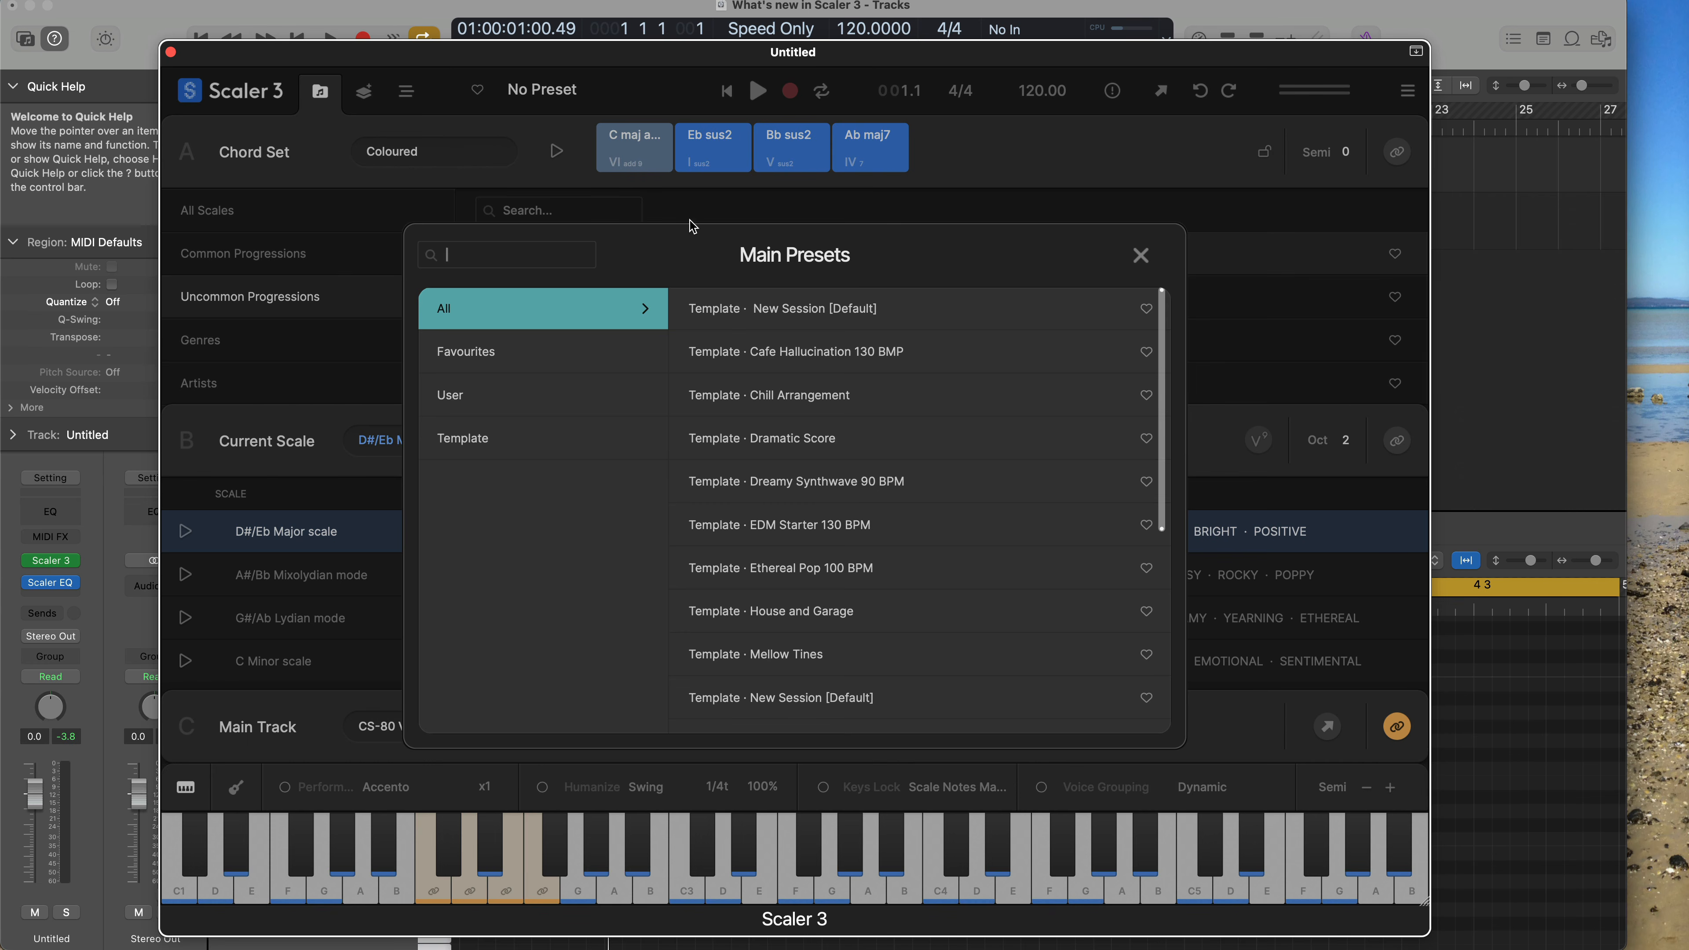
left_click(787, 307)
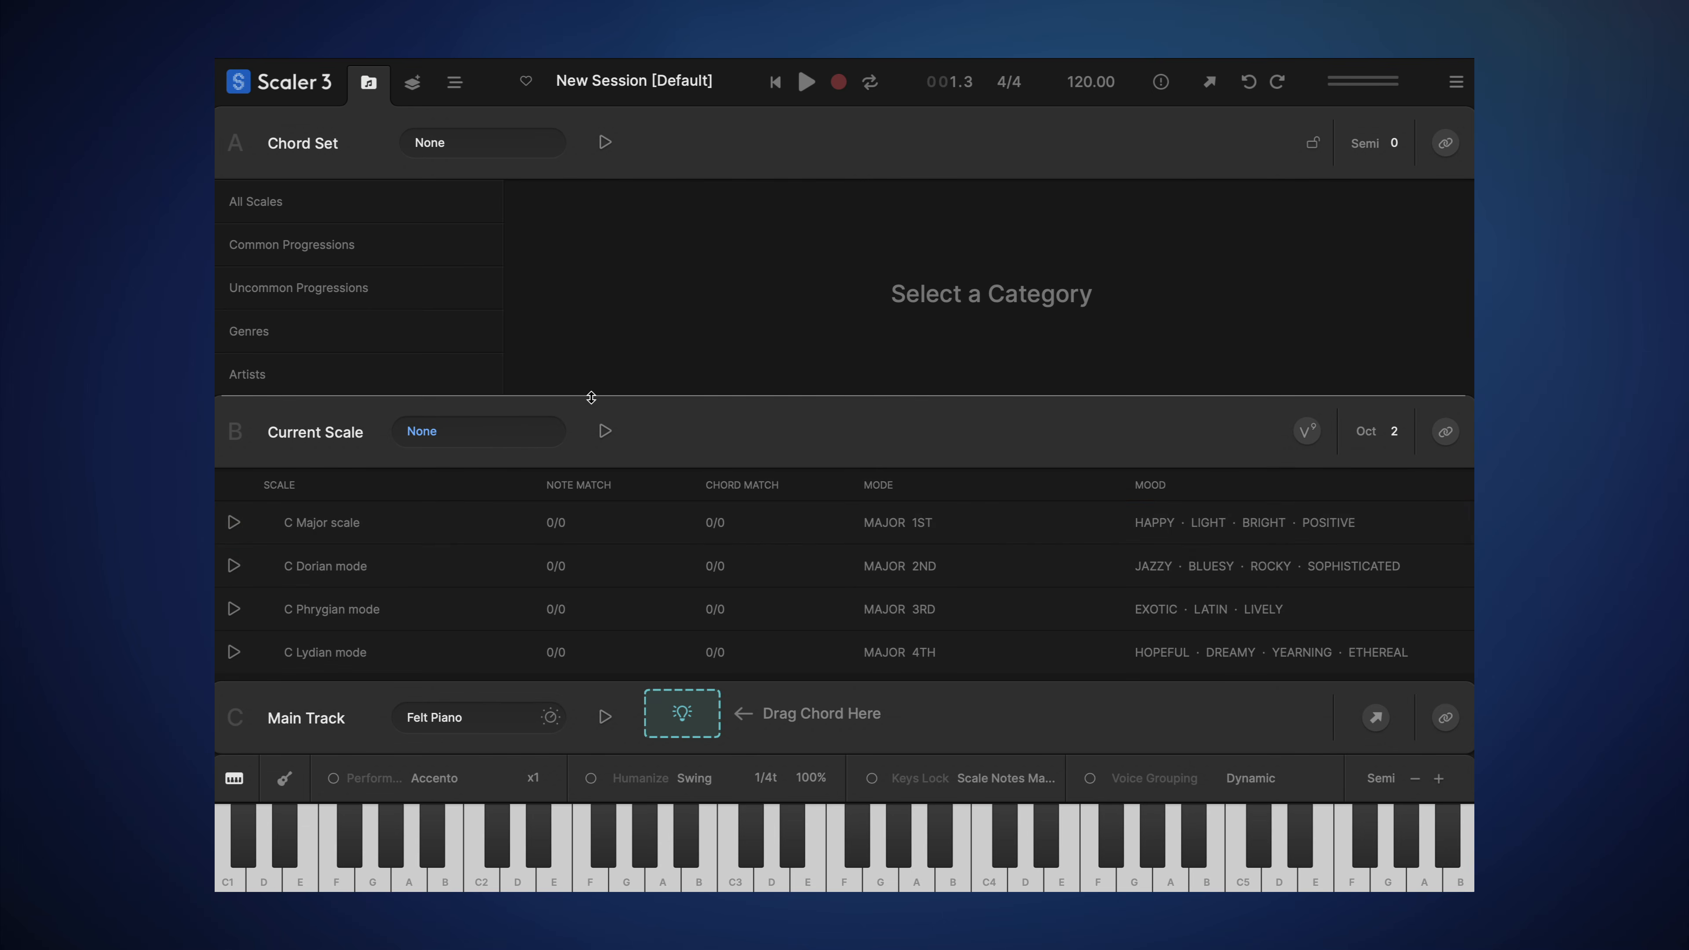
Step: Collapse the Chord Set section to examine more of the Current Scale list, and restore the section's height
left_click_drag(591, 397, 559, 87)
scroll(641, 501, "down", 10)
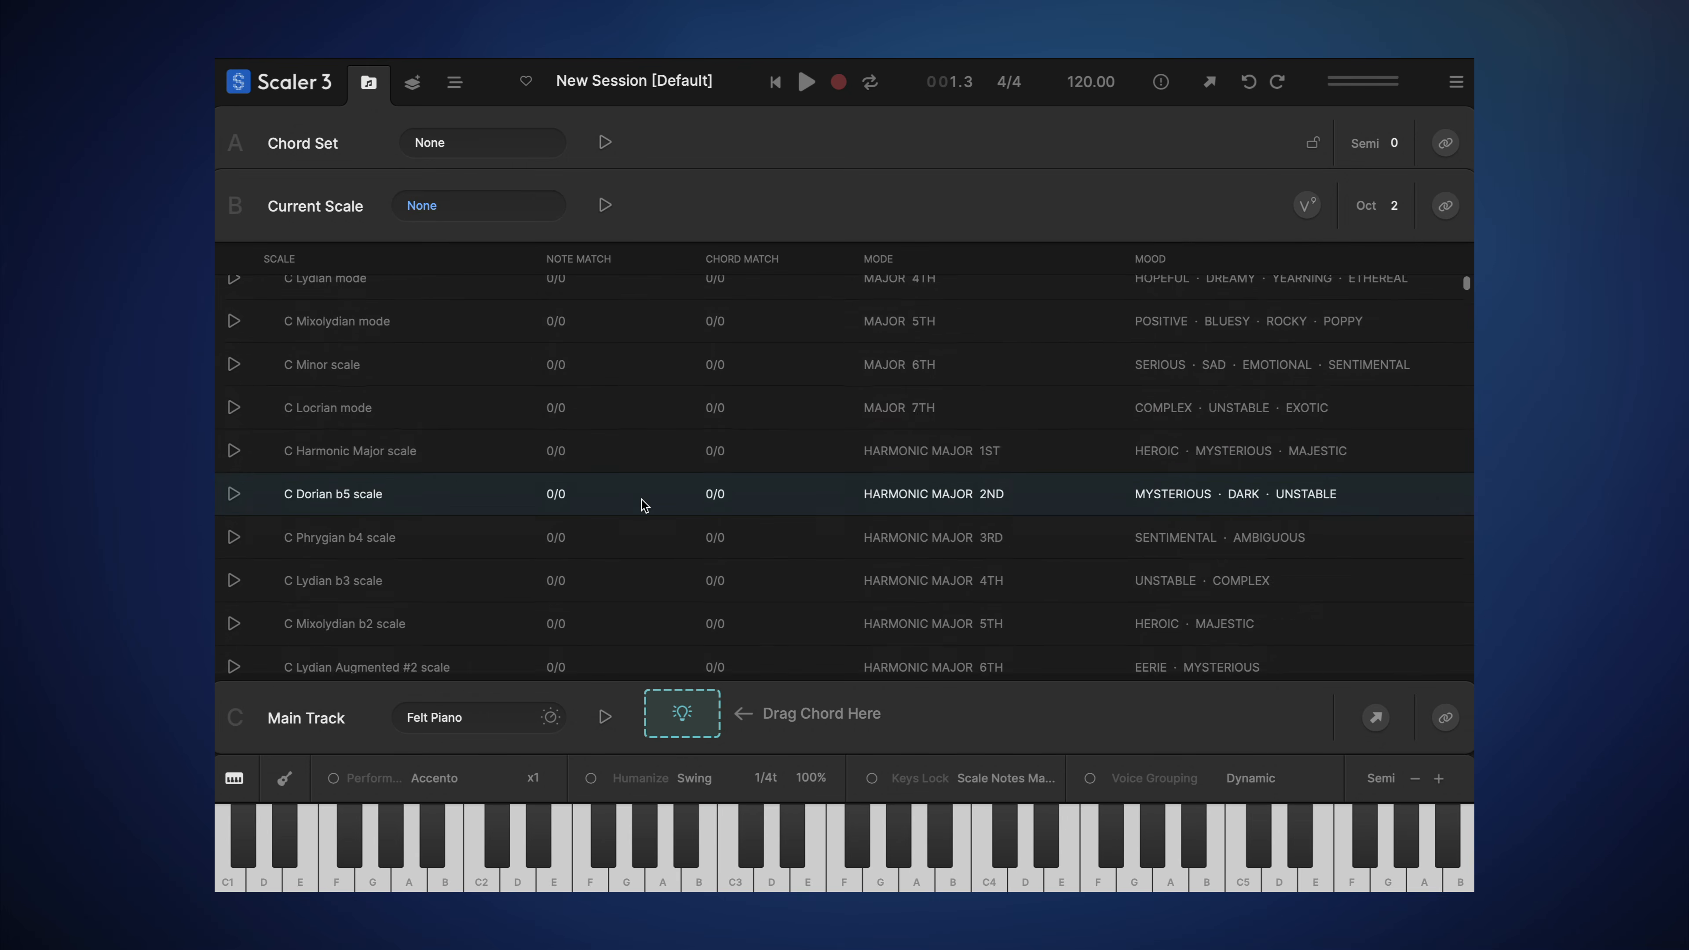
scroll(655, 333, "up", 10)
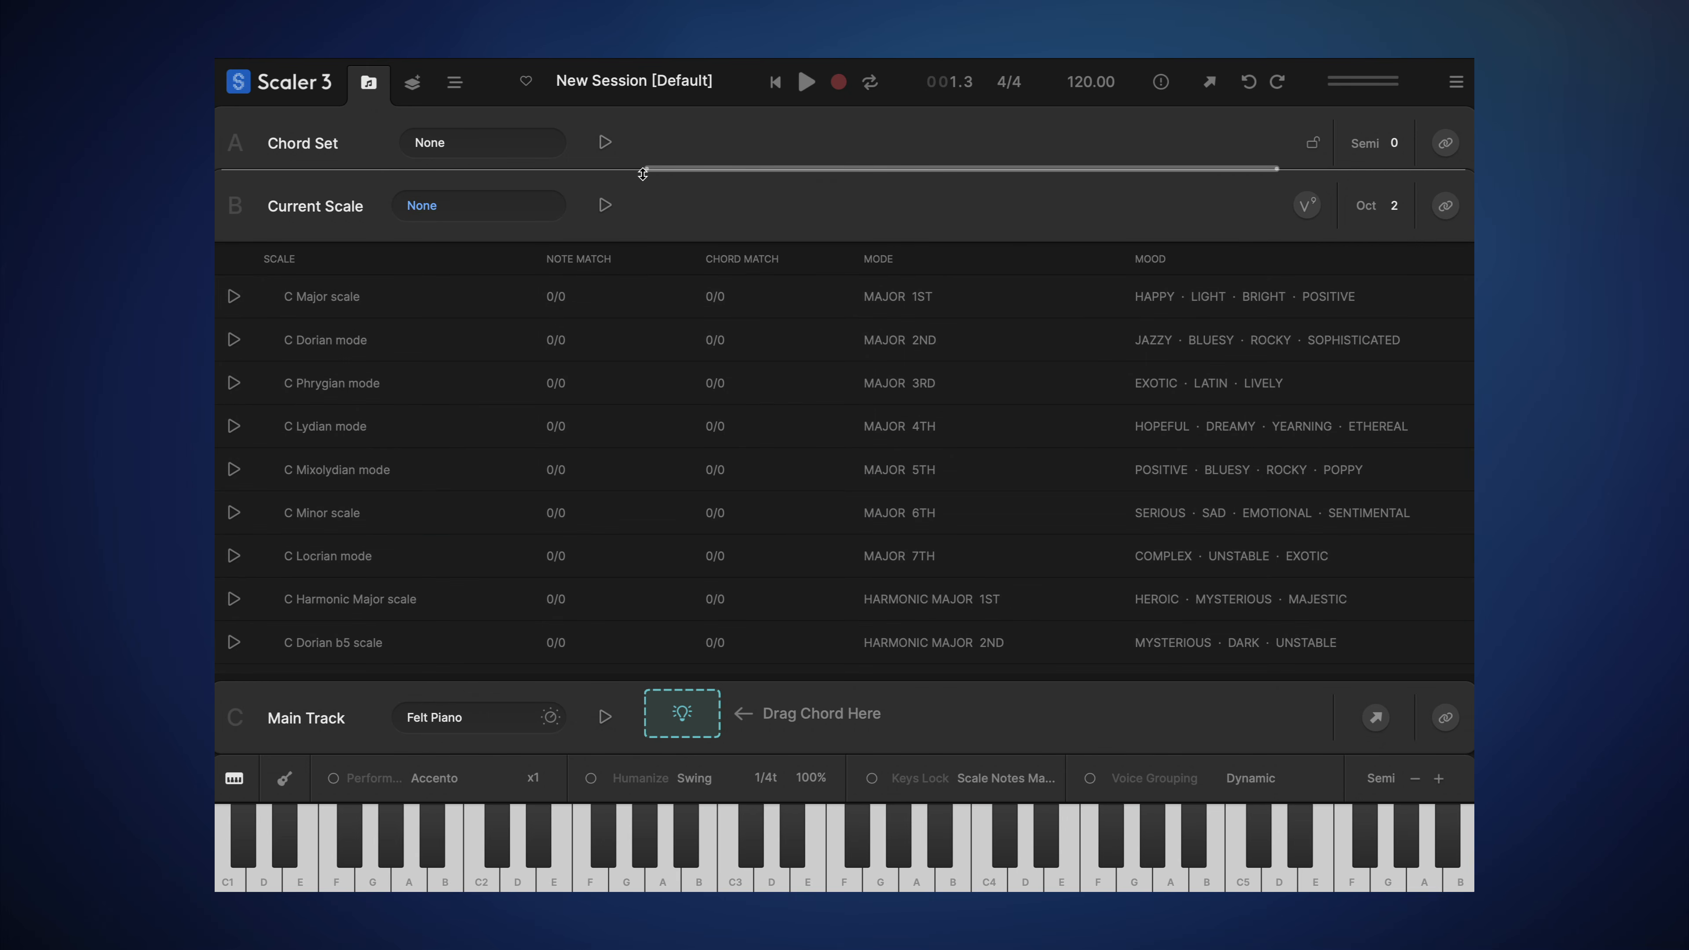
left_click_drag(629, 169, 635, 331)
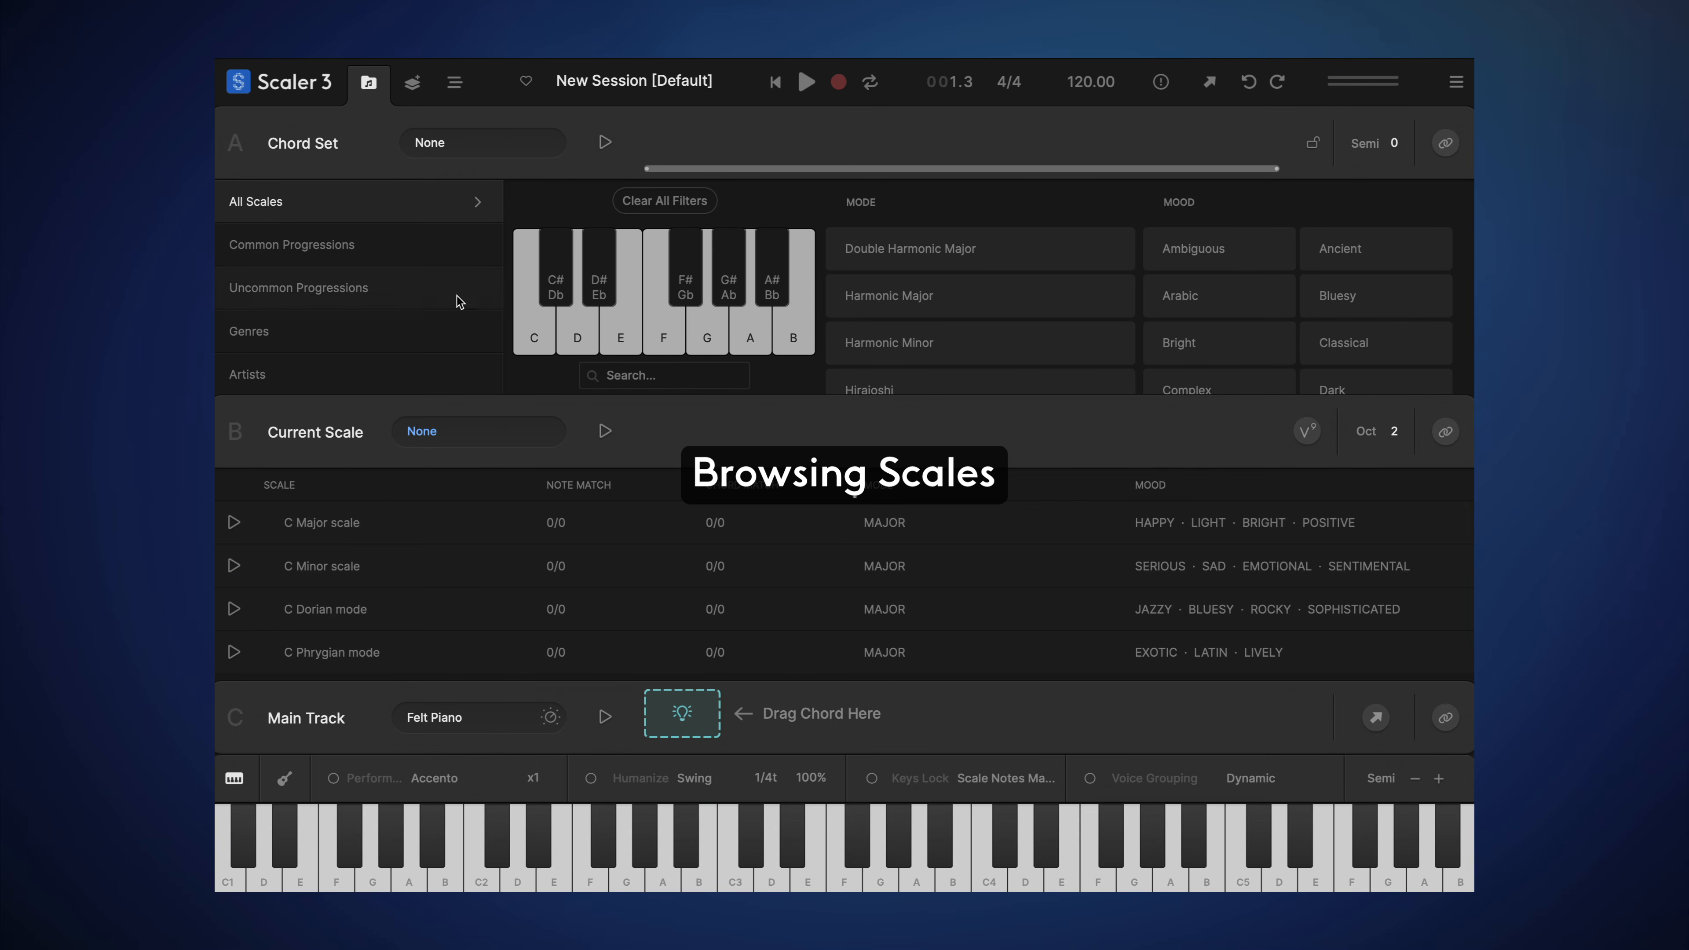
Step: Filter all scales by the note C, the Harmonic Major mode and the Ambiguous mood, and clear the filters
left_click(533, 341)
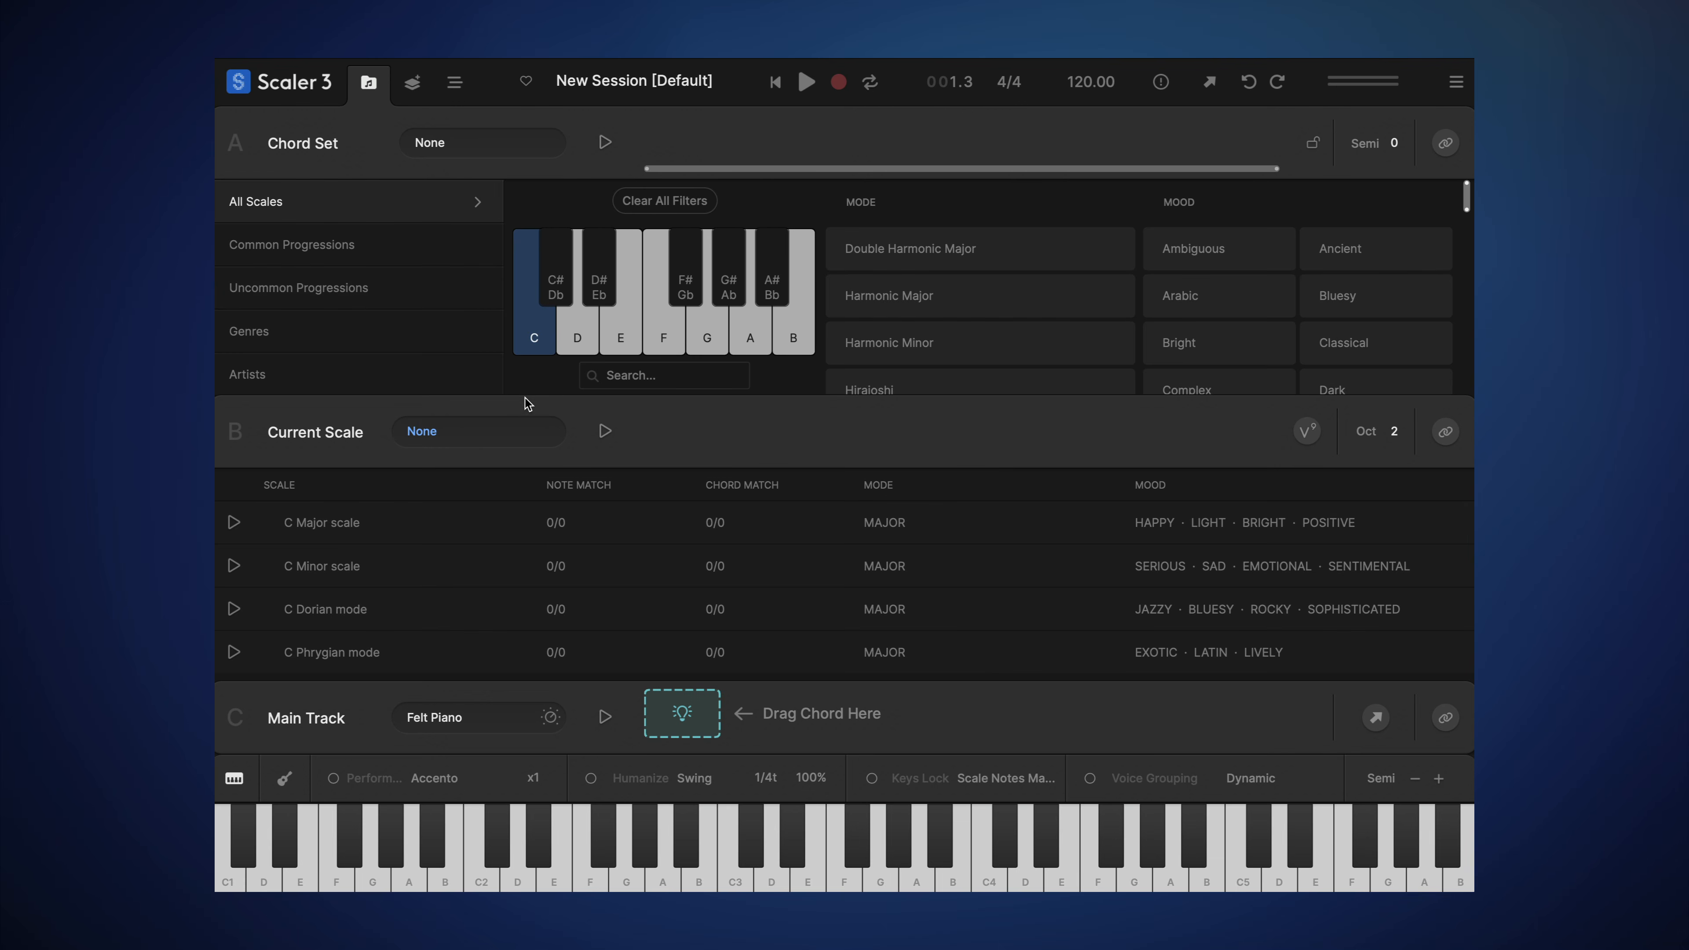
left_click(1010, 301)
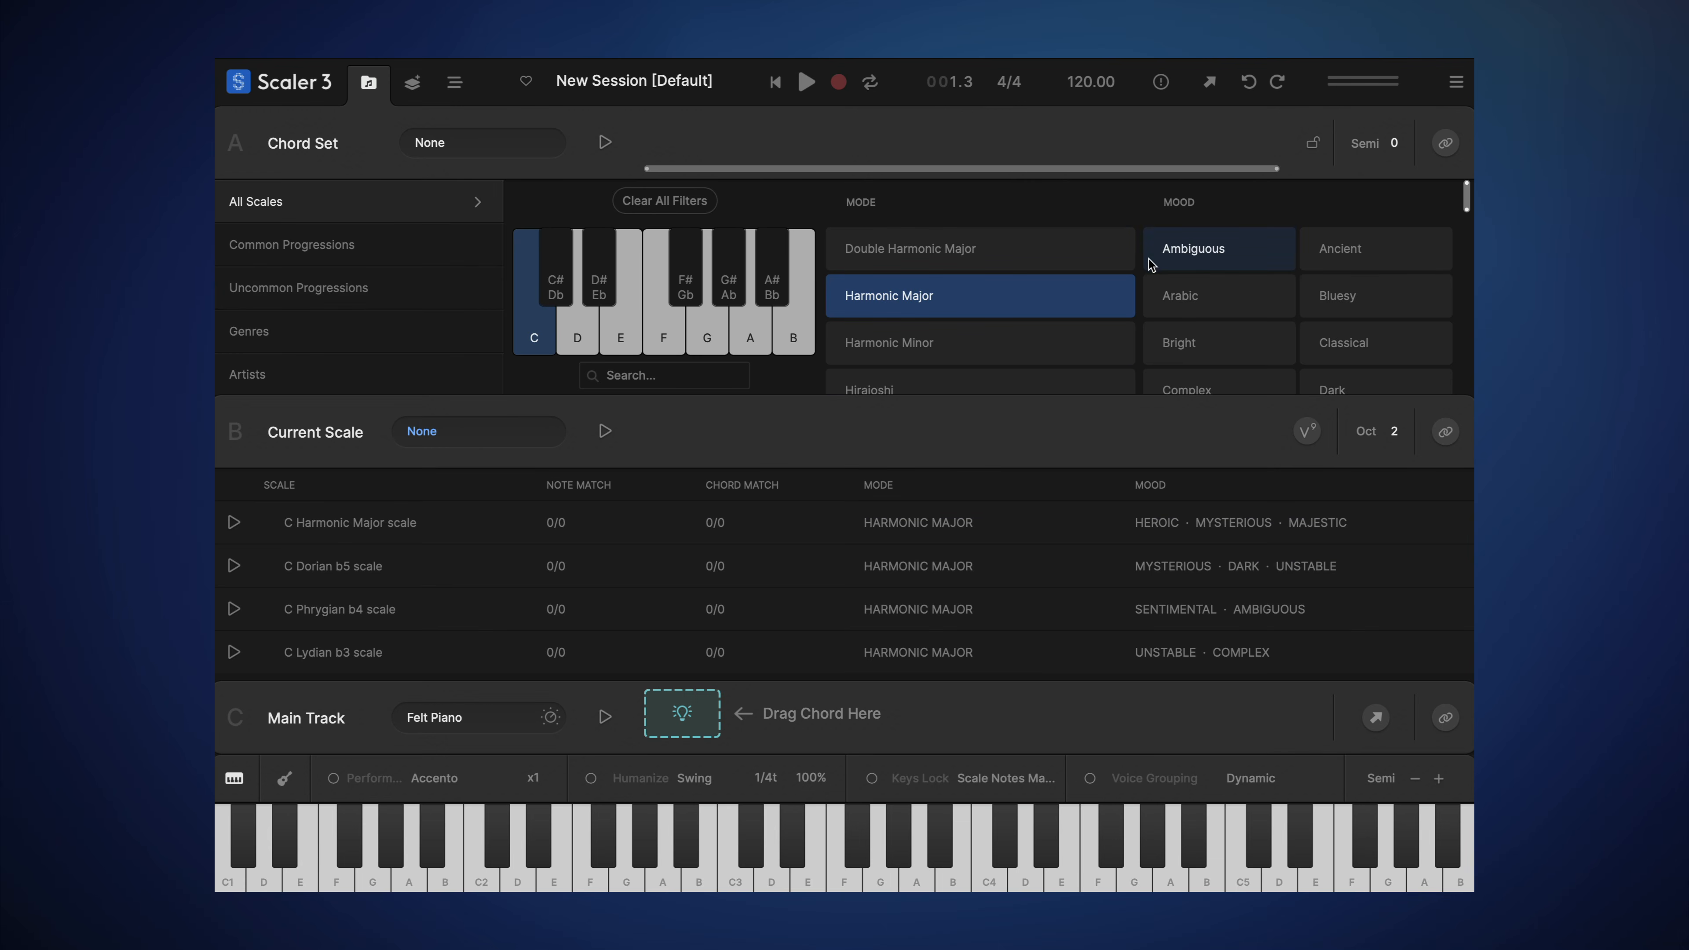
left_click(1167, 258)
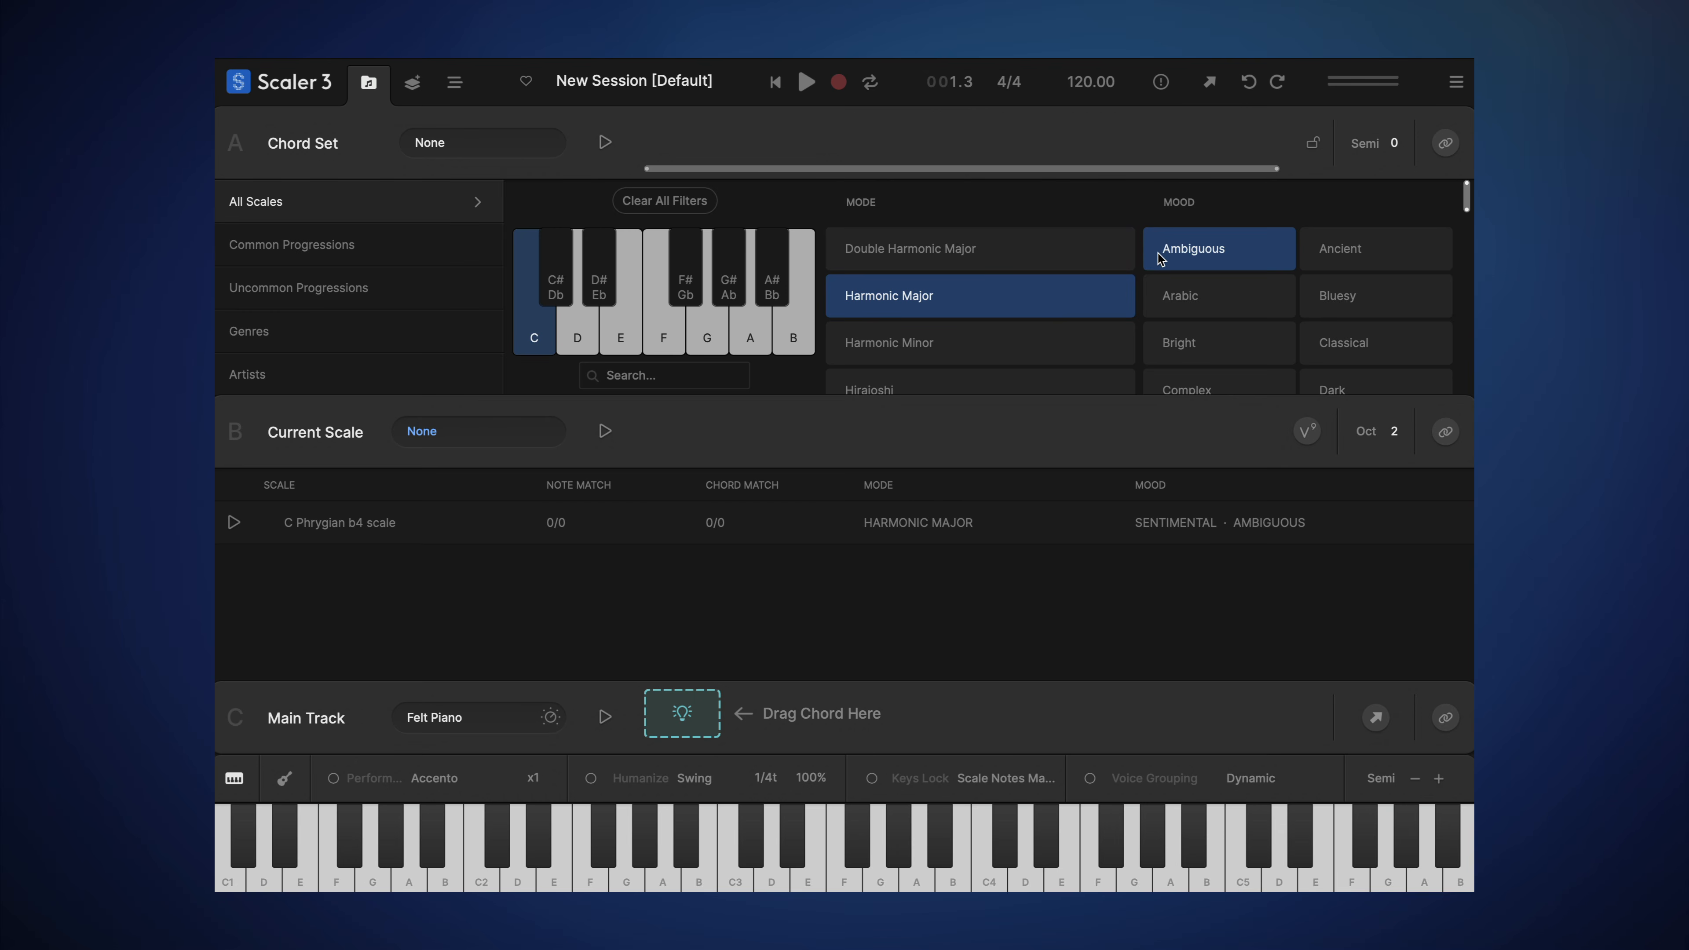
left_click(1190, 251)
left_click(1030, 307)
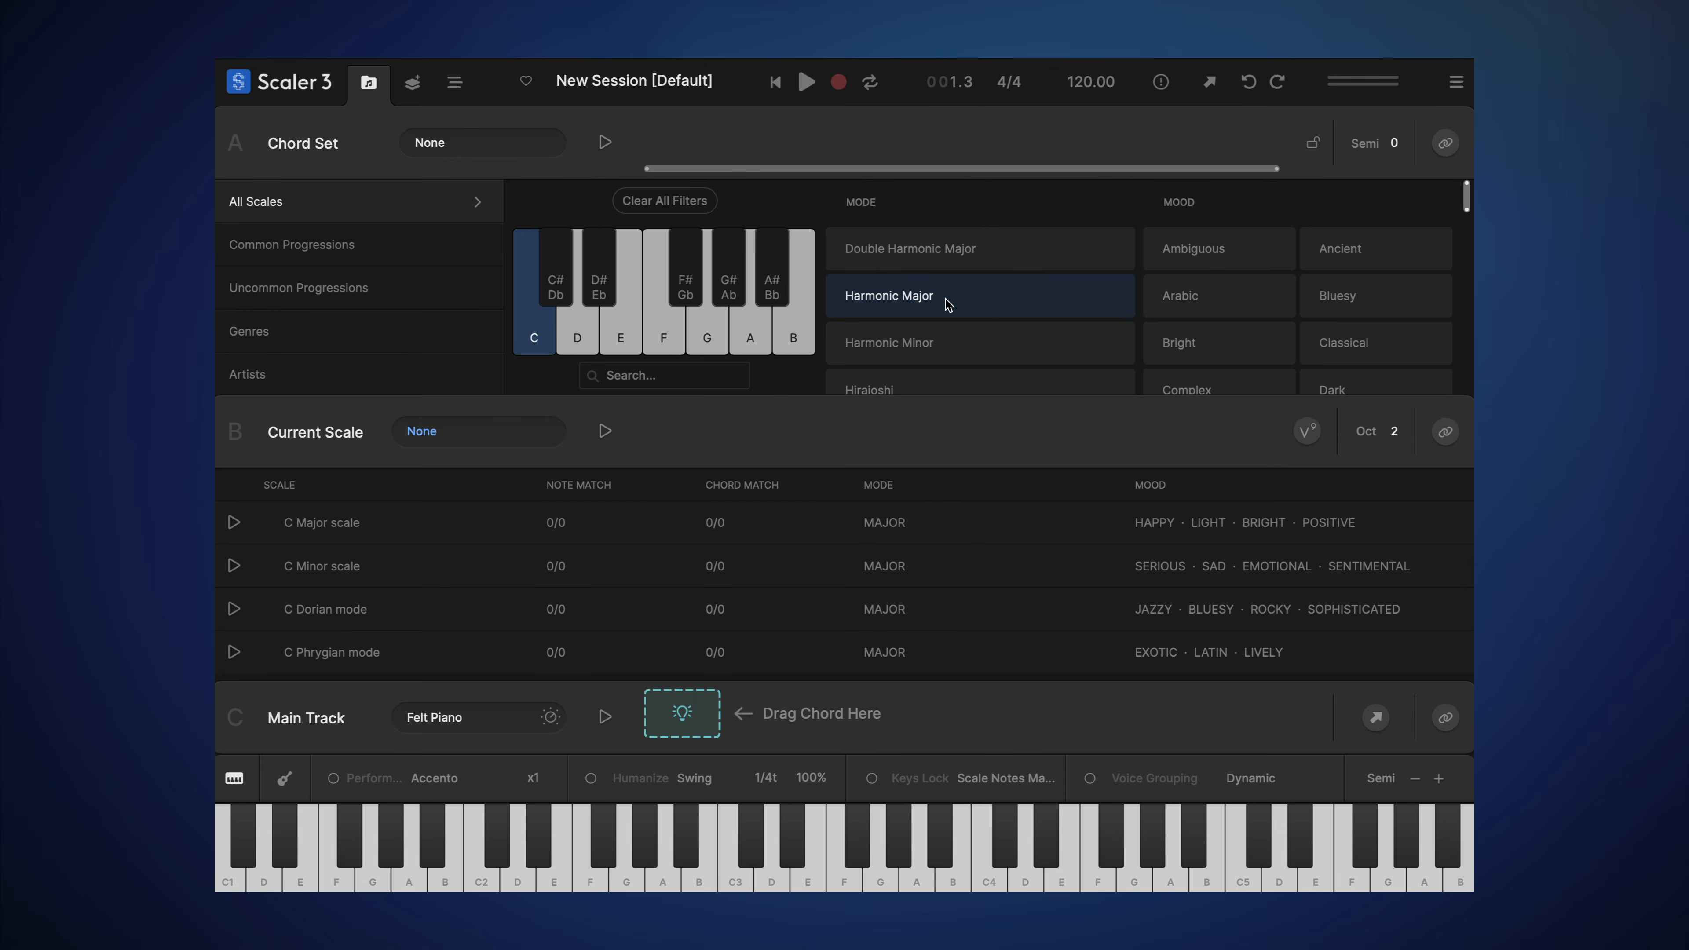
left_click(677, 205)
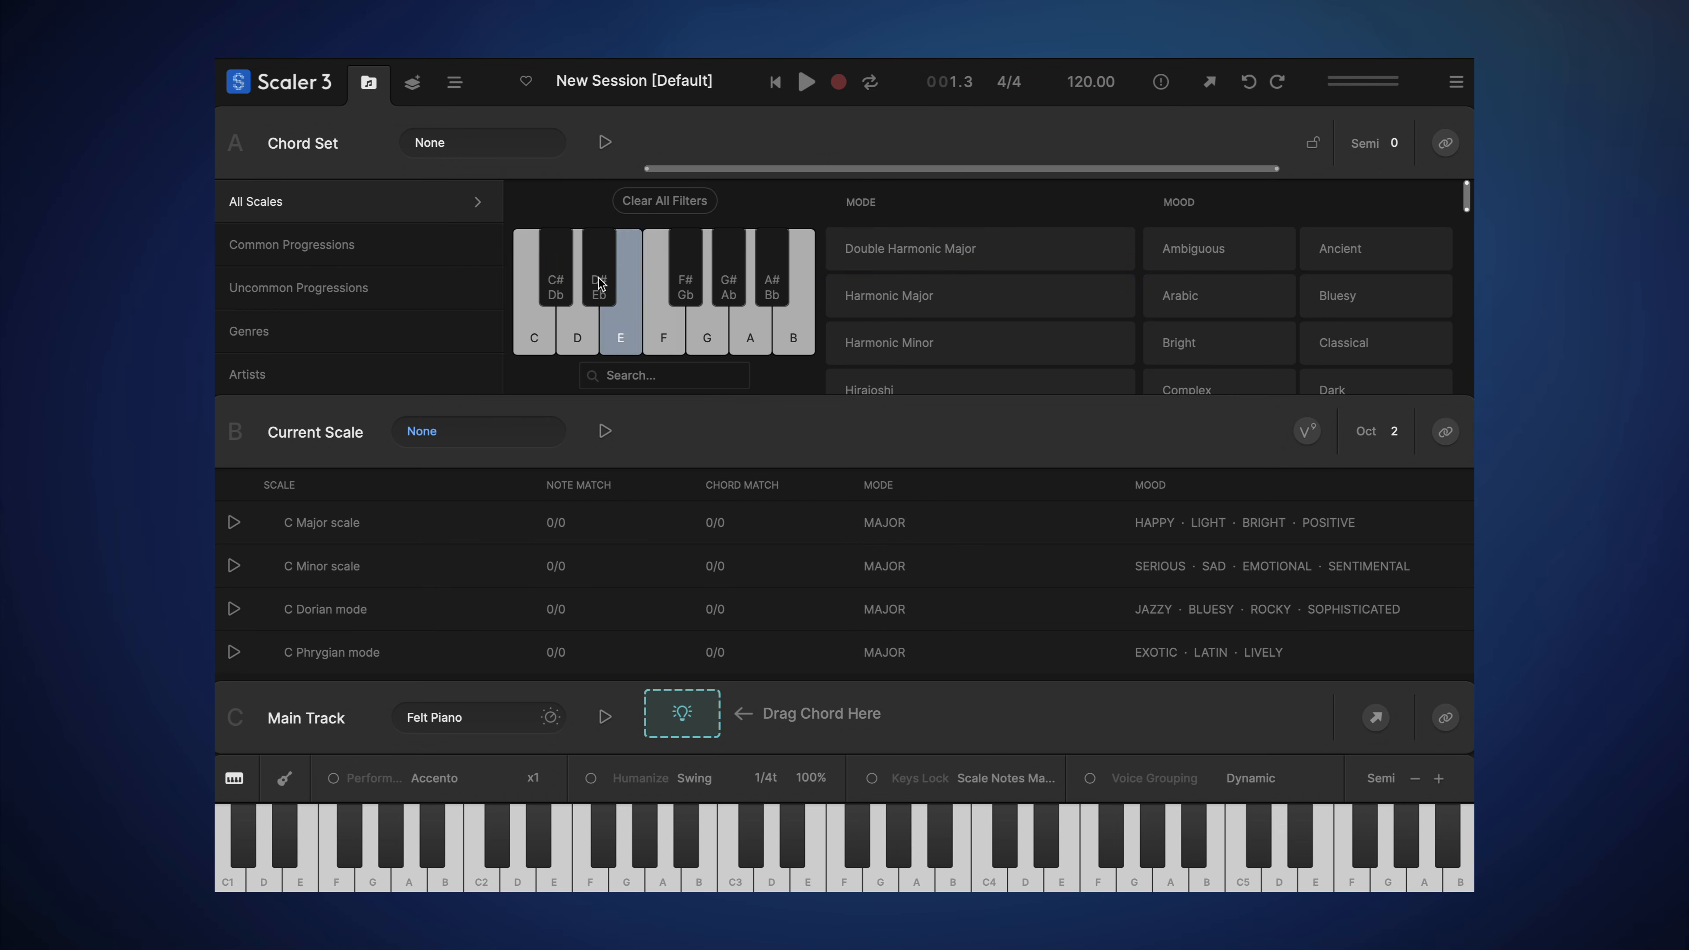
Step: Filter the scales by the notes C, D#/Eb, F and G#/Ab, and look through the matching scales
left_click(536, 347)
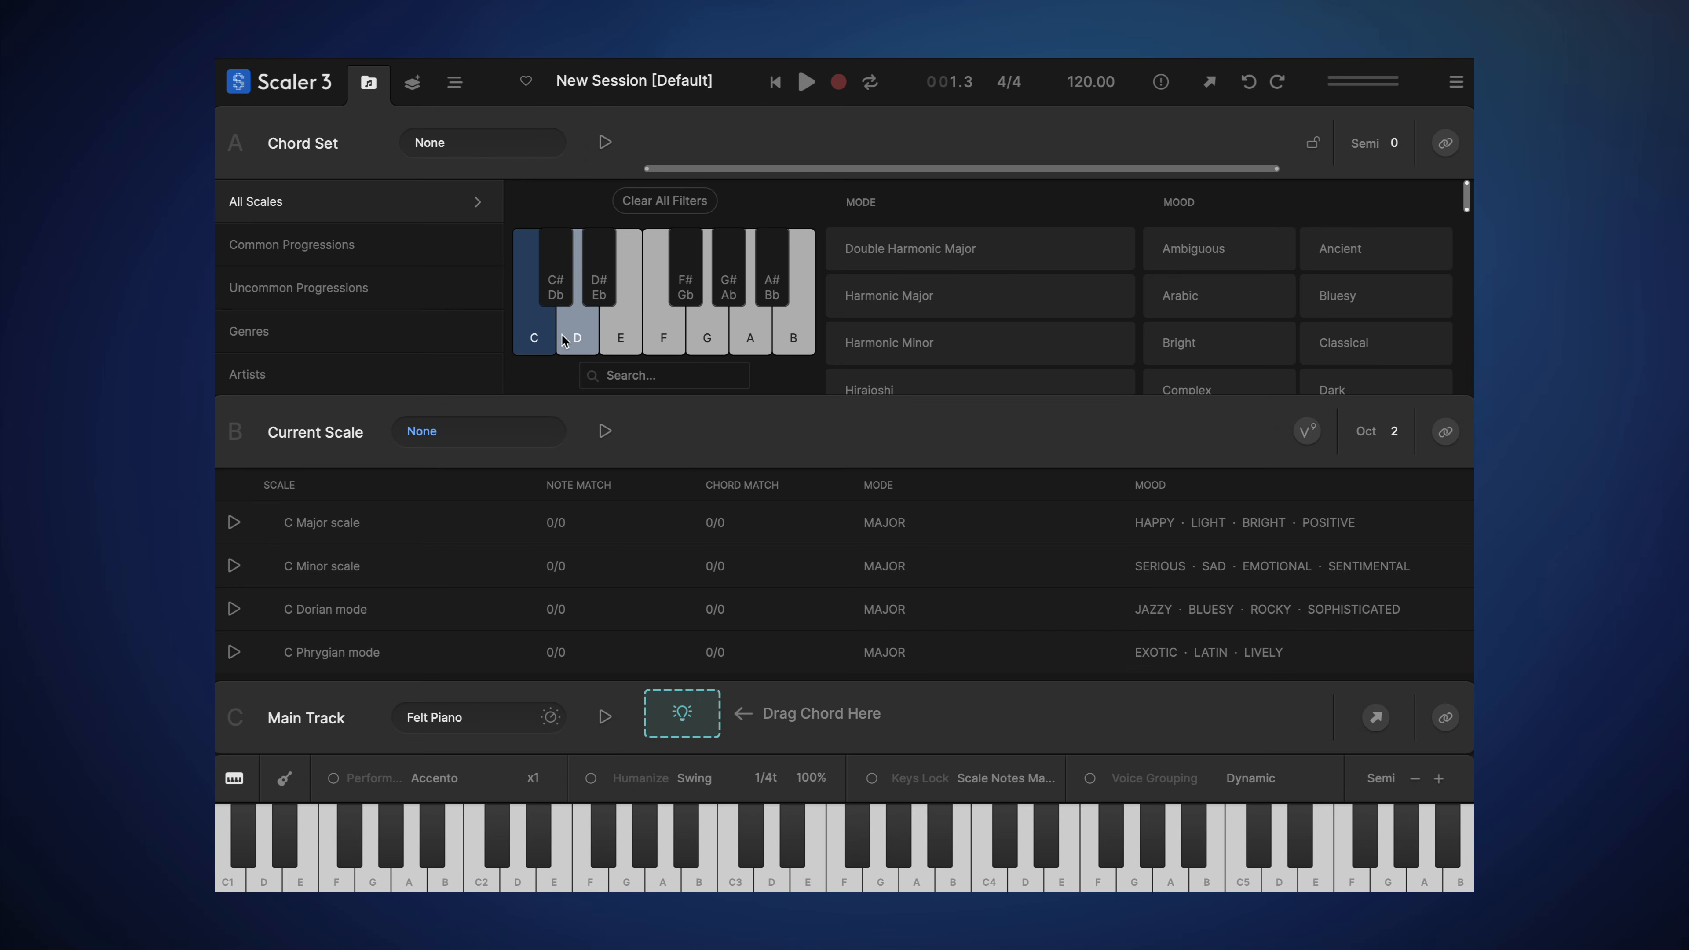
left_click(590, 307)
left_click(597, 294)
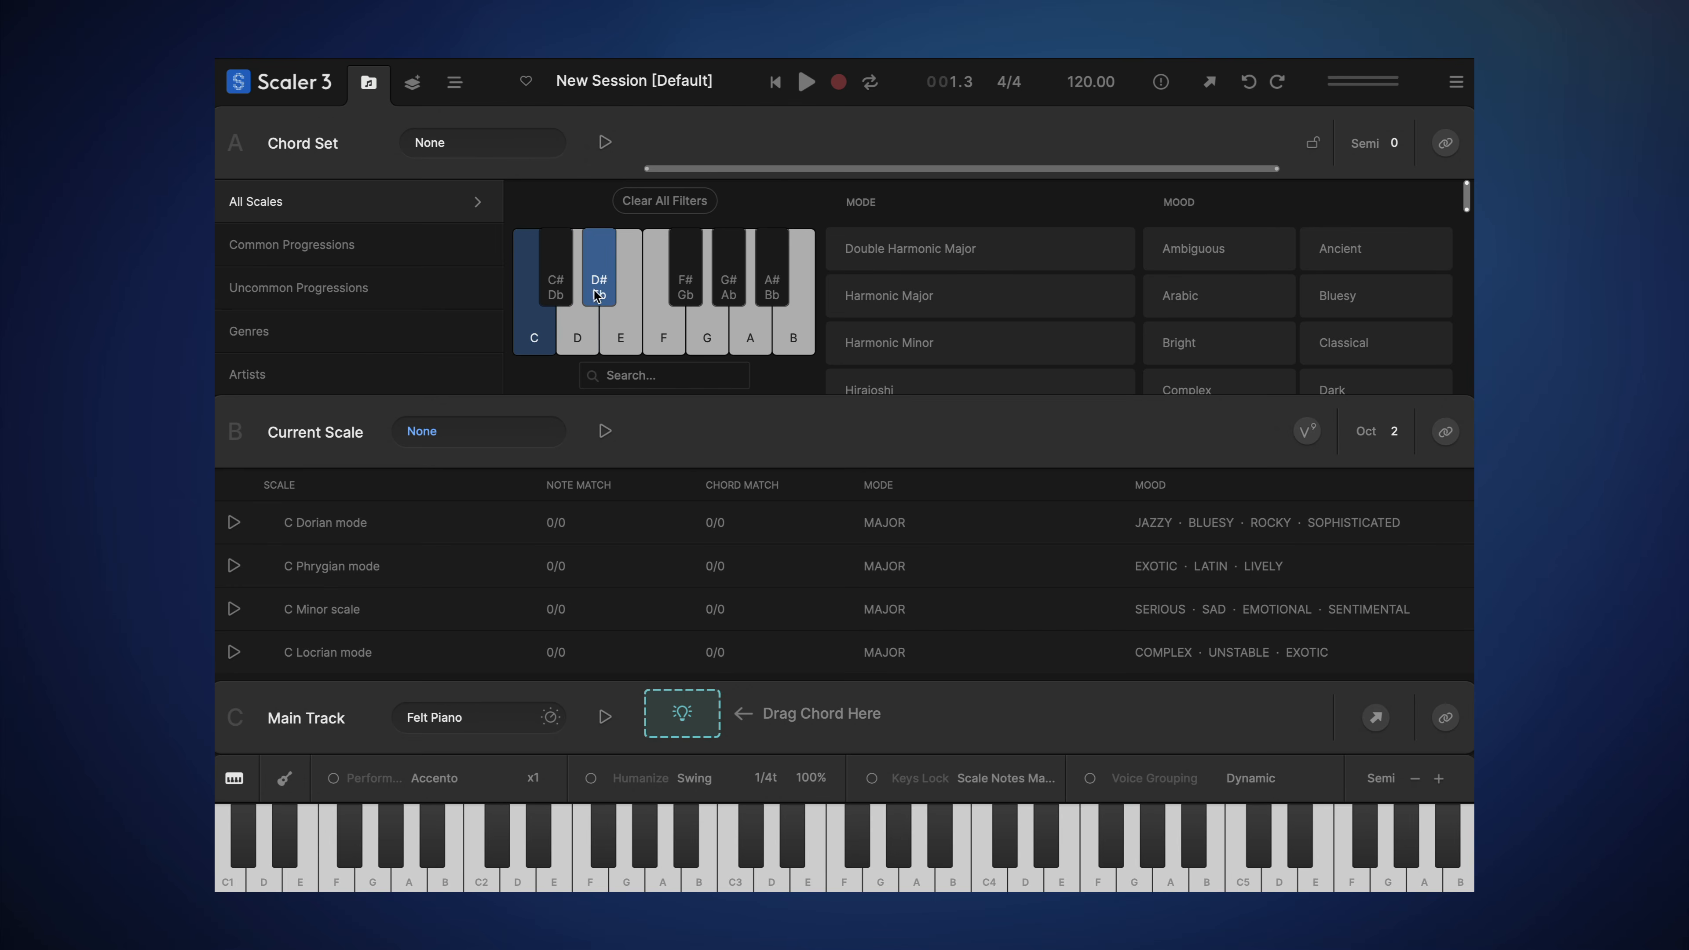
left_click(664, 339)
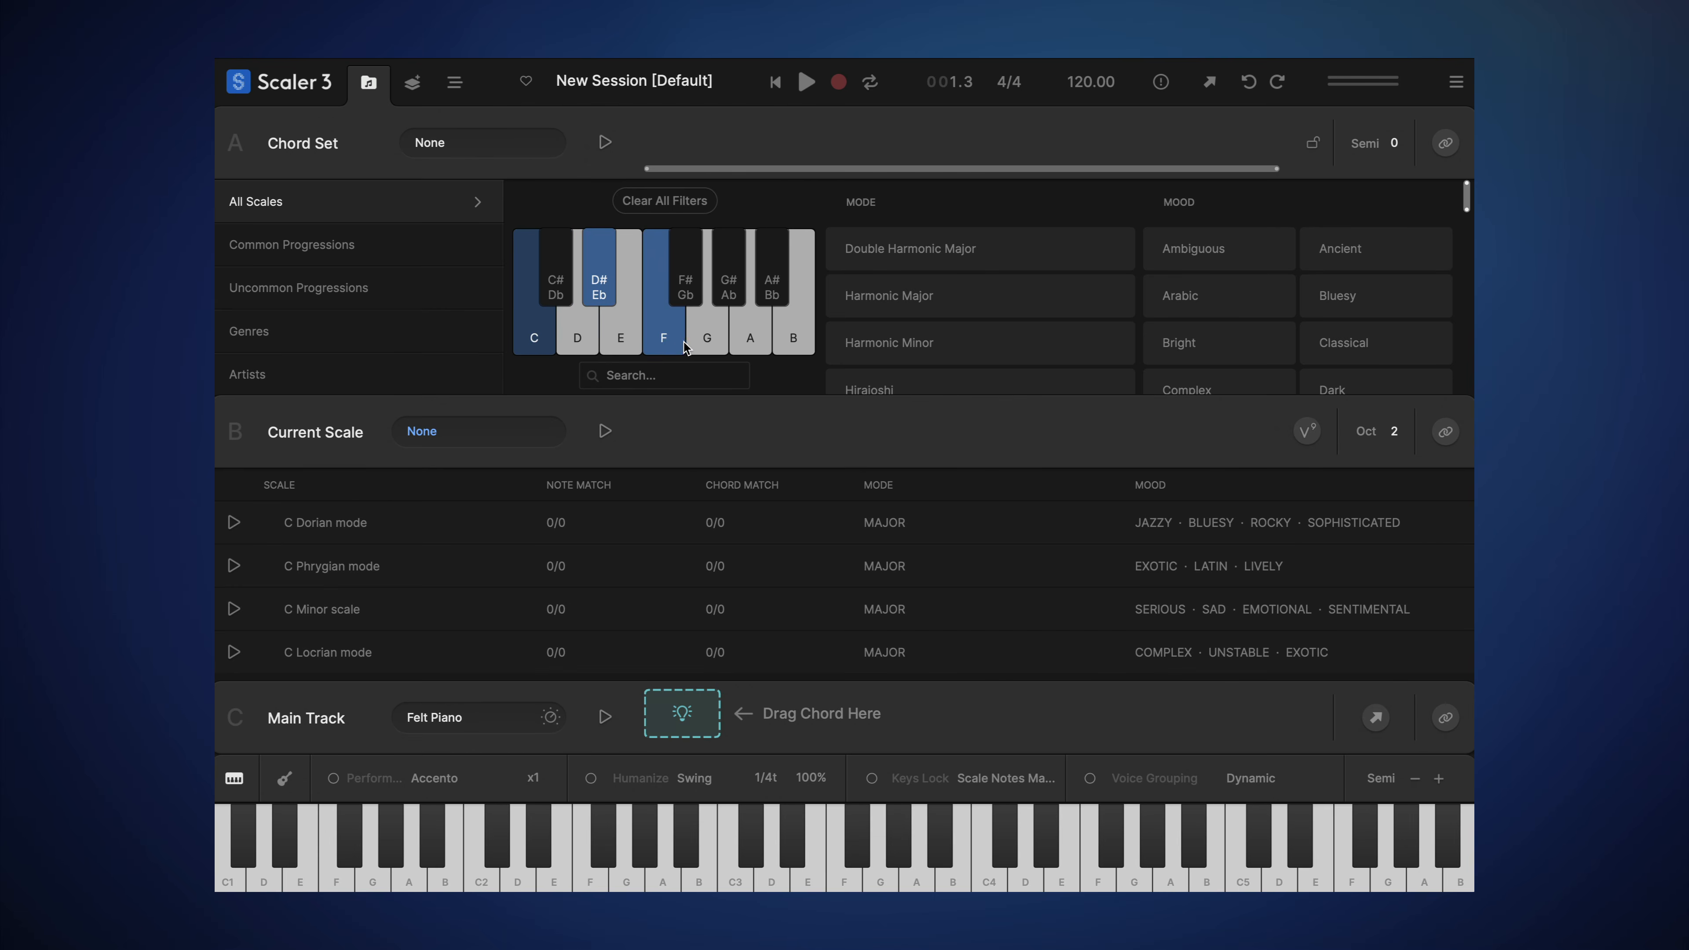
left_click(729, 297)
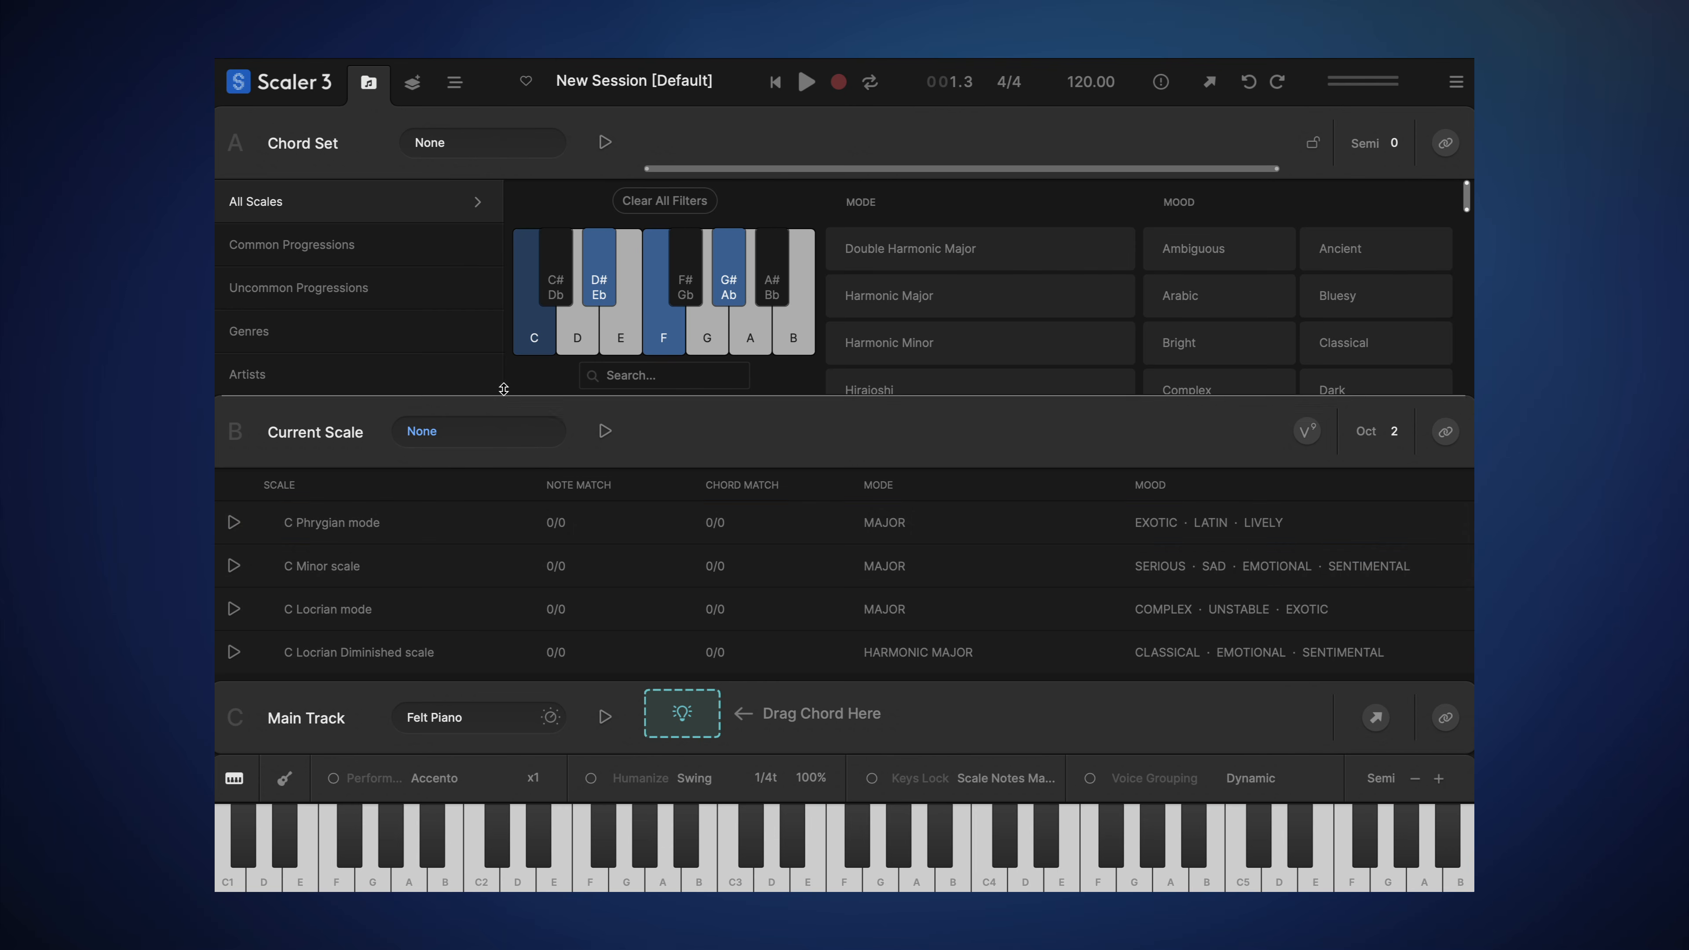
scroll(456, 547, "down", 5)
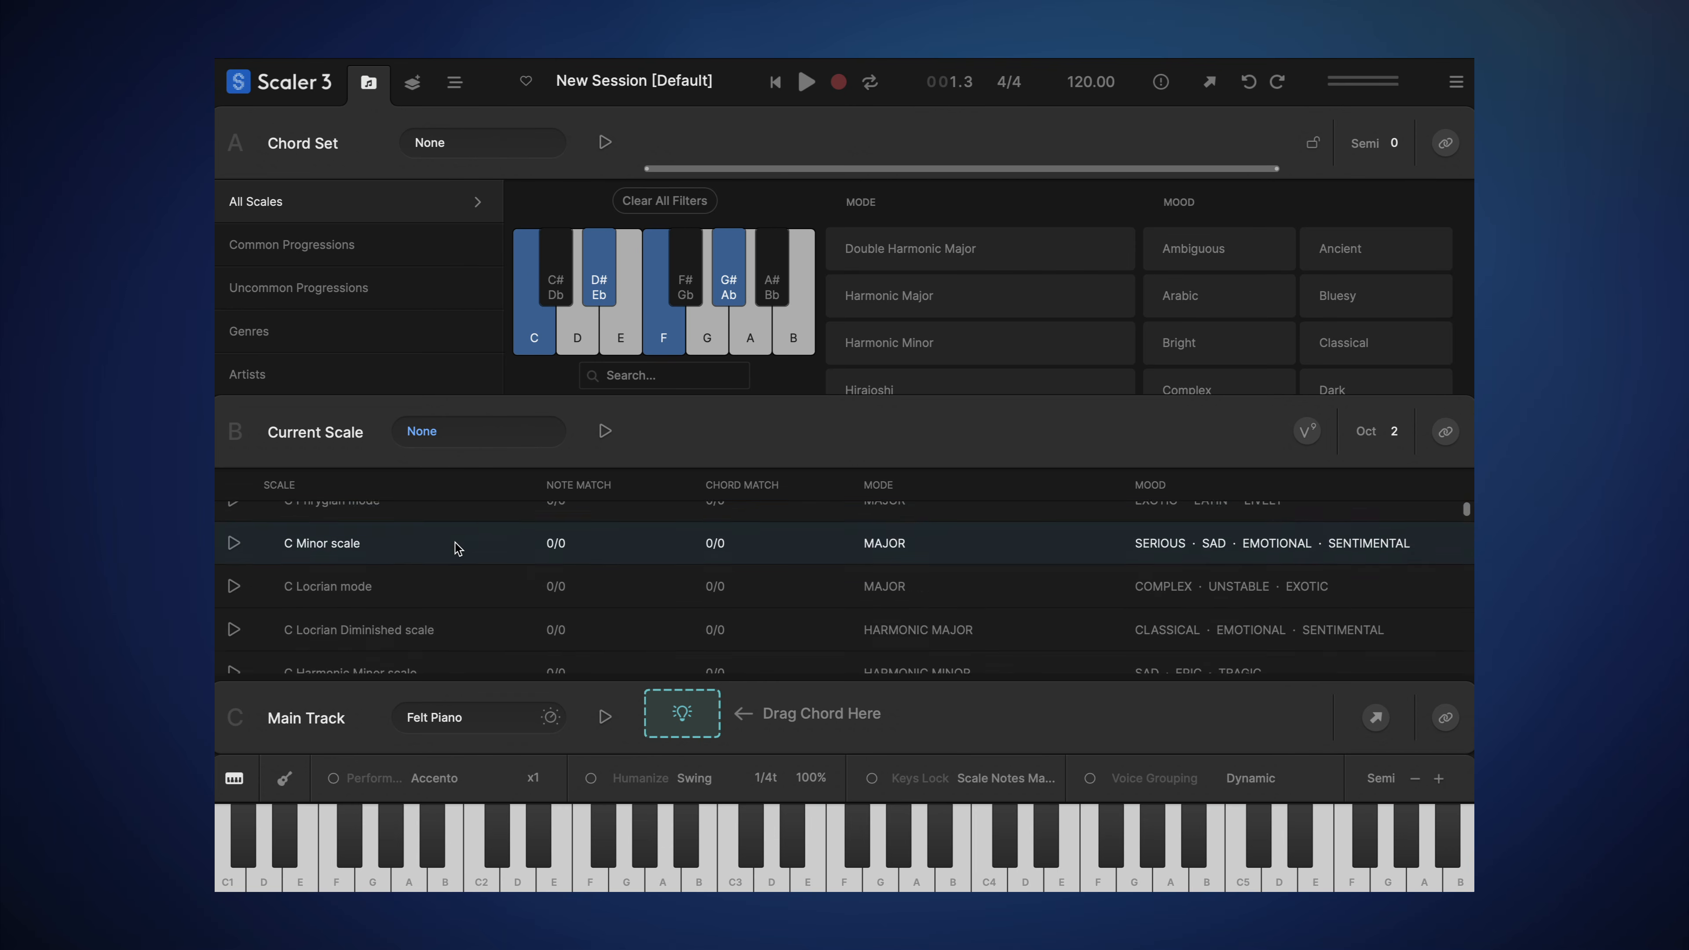
scroll(456, 547, "down", 10)
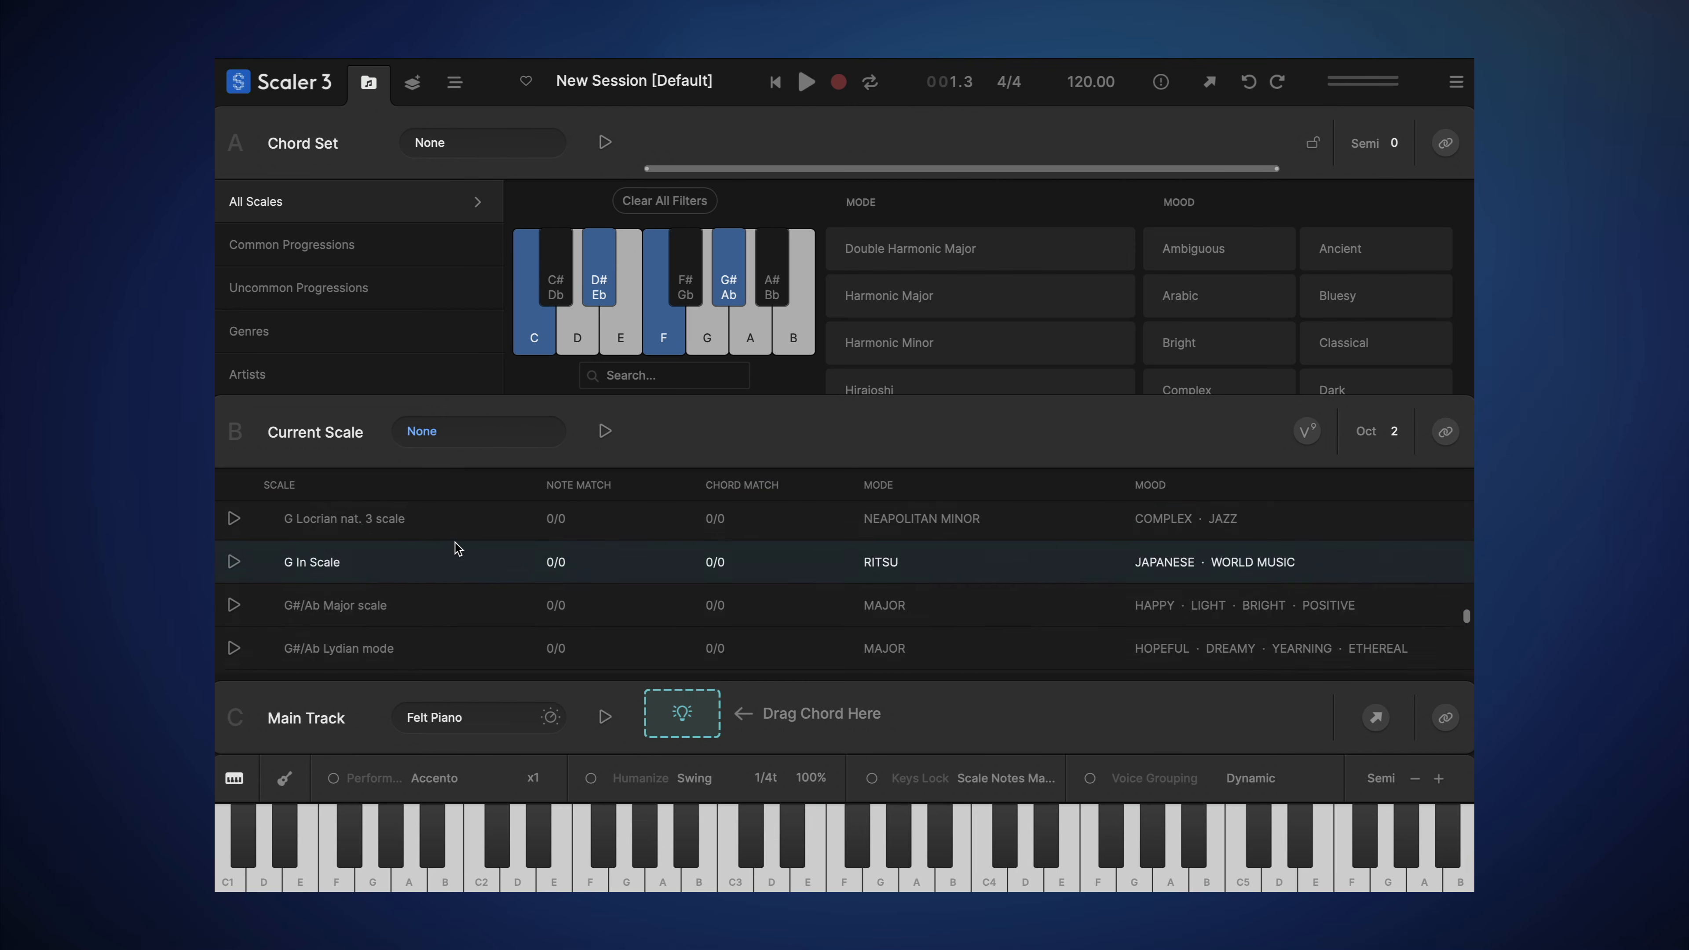
scroll(456, 547, "down", 3)
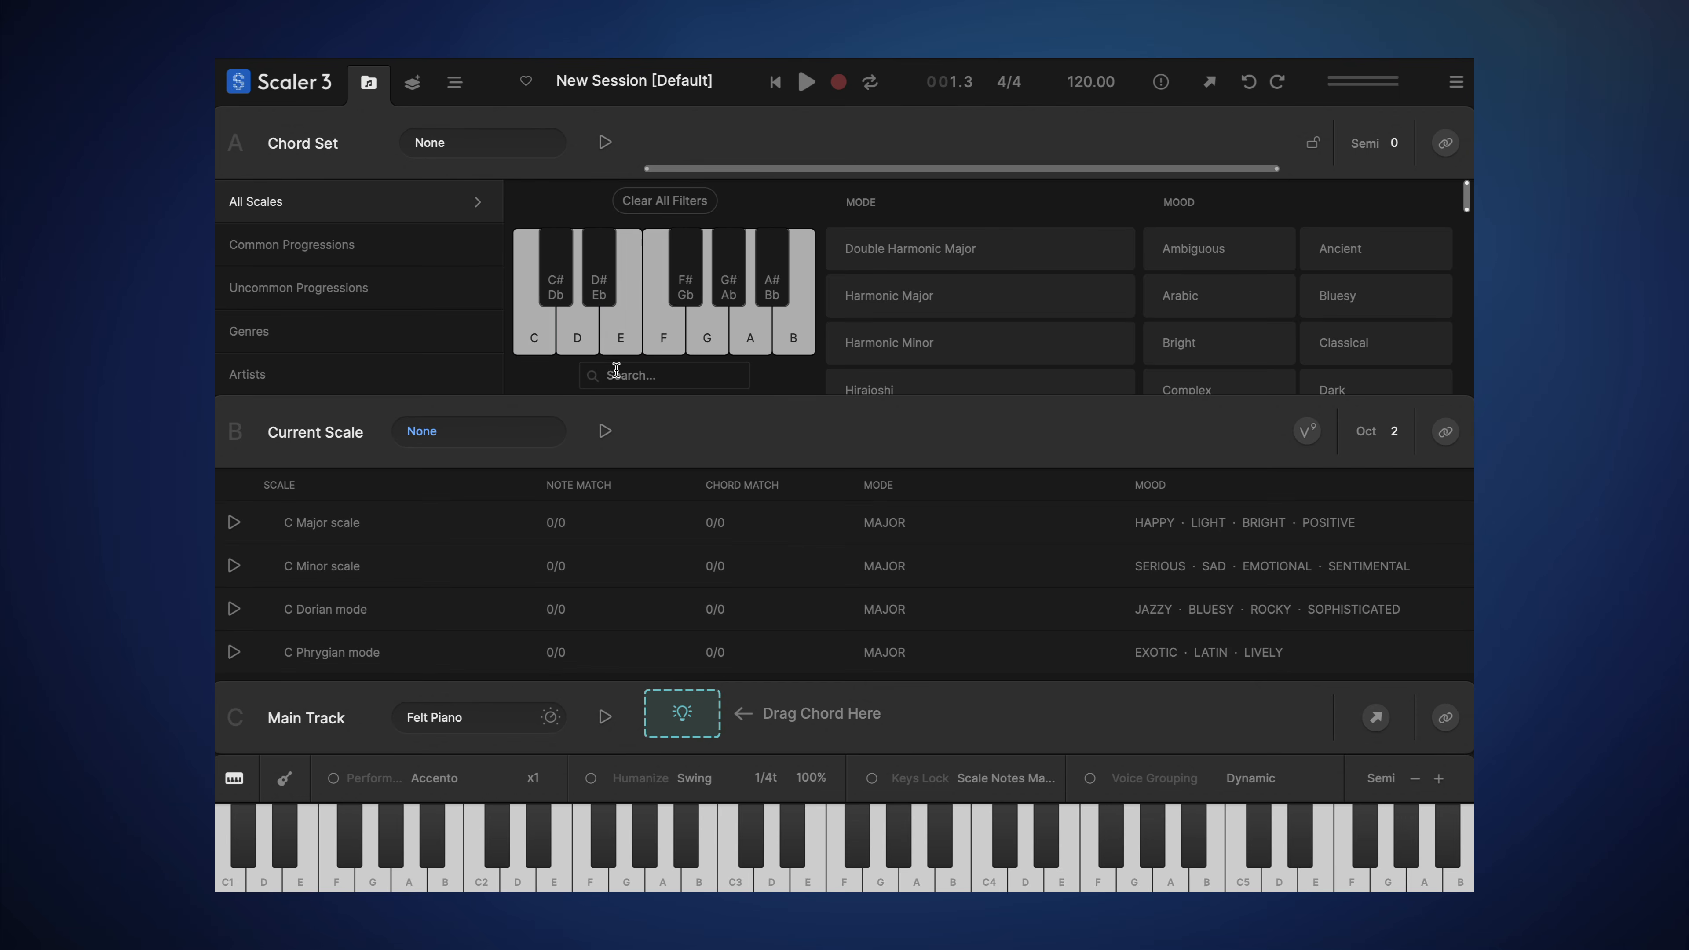
Step: Search the scales for "a min" and set A Minor scale as the current scale
left_click(617, 373)
type("amin")
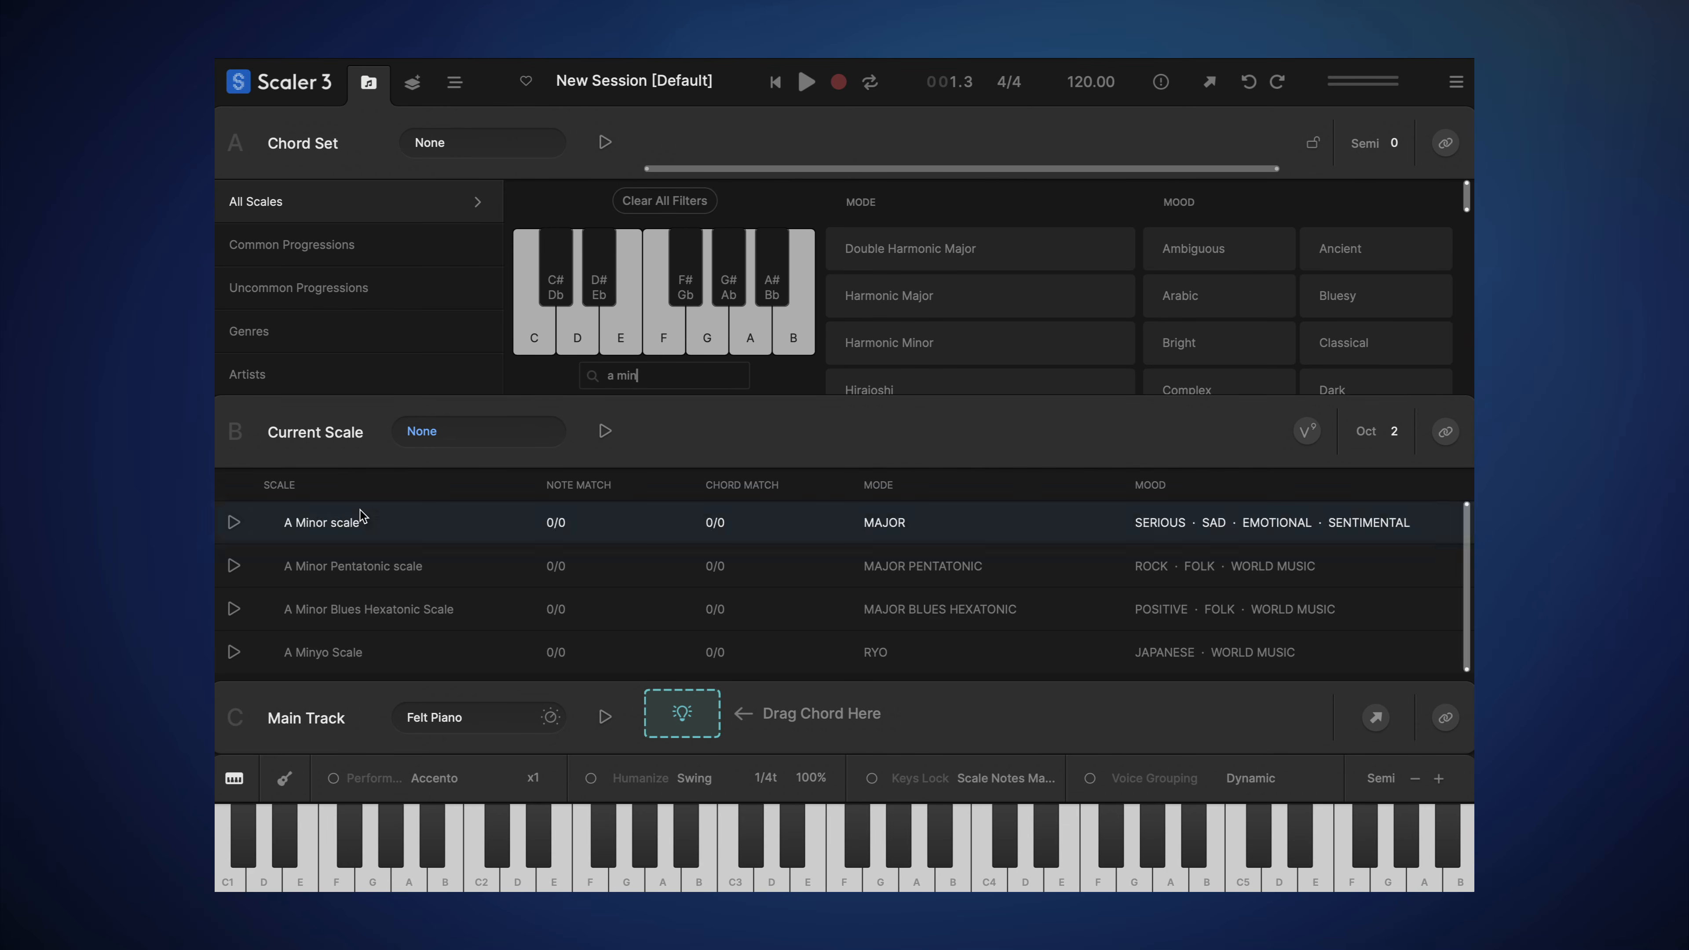
left_click(372, 522)
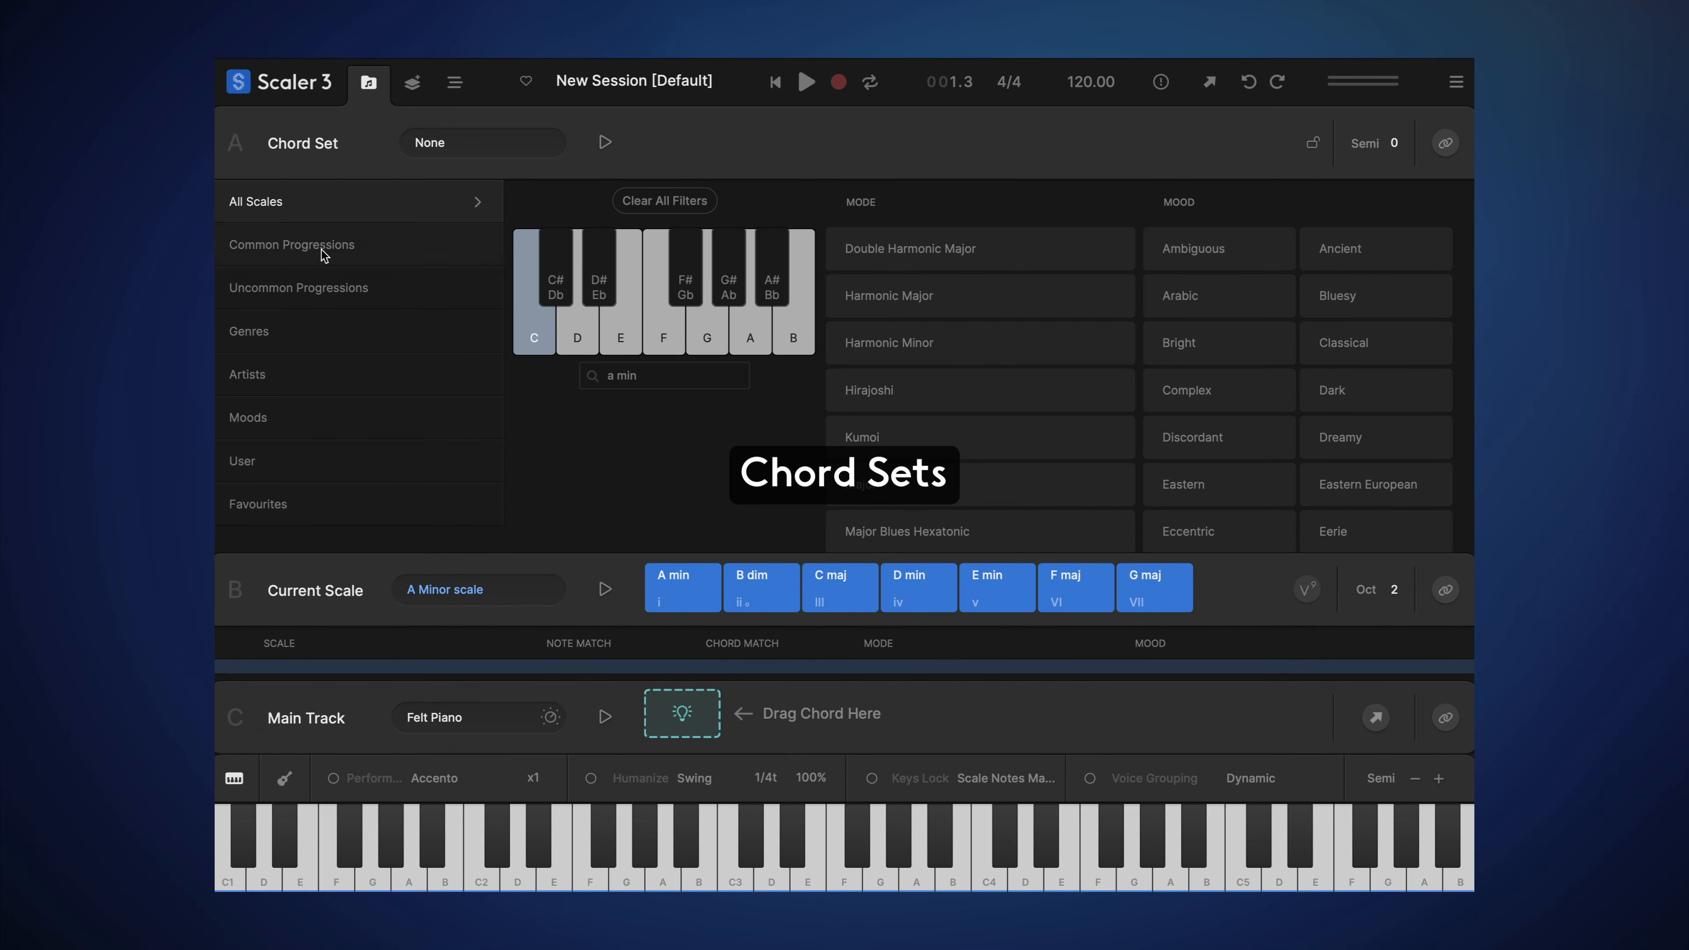
Step: Browse the chord sets under Common Progressions, Uncommon Progressions, Genres and Artists
left_click(307, 246)
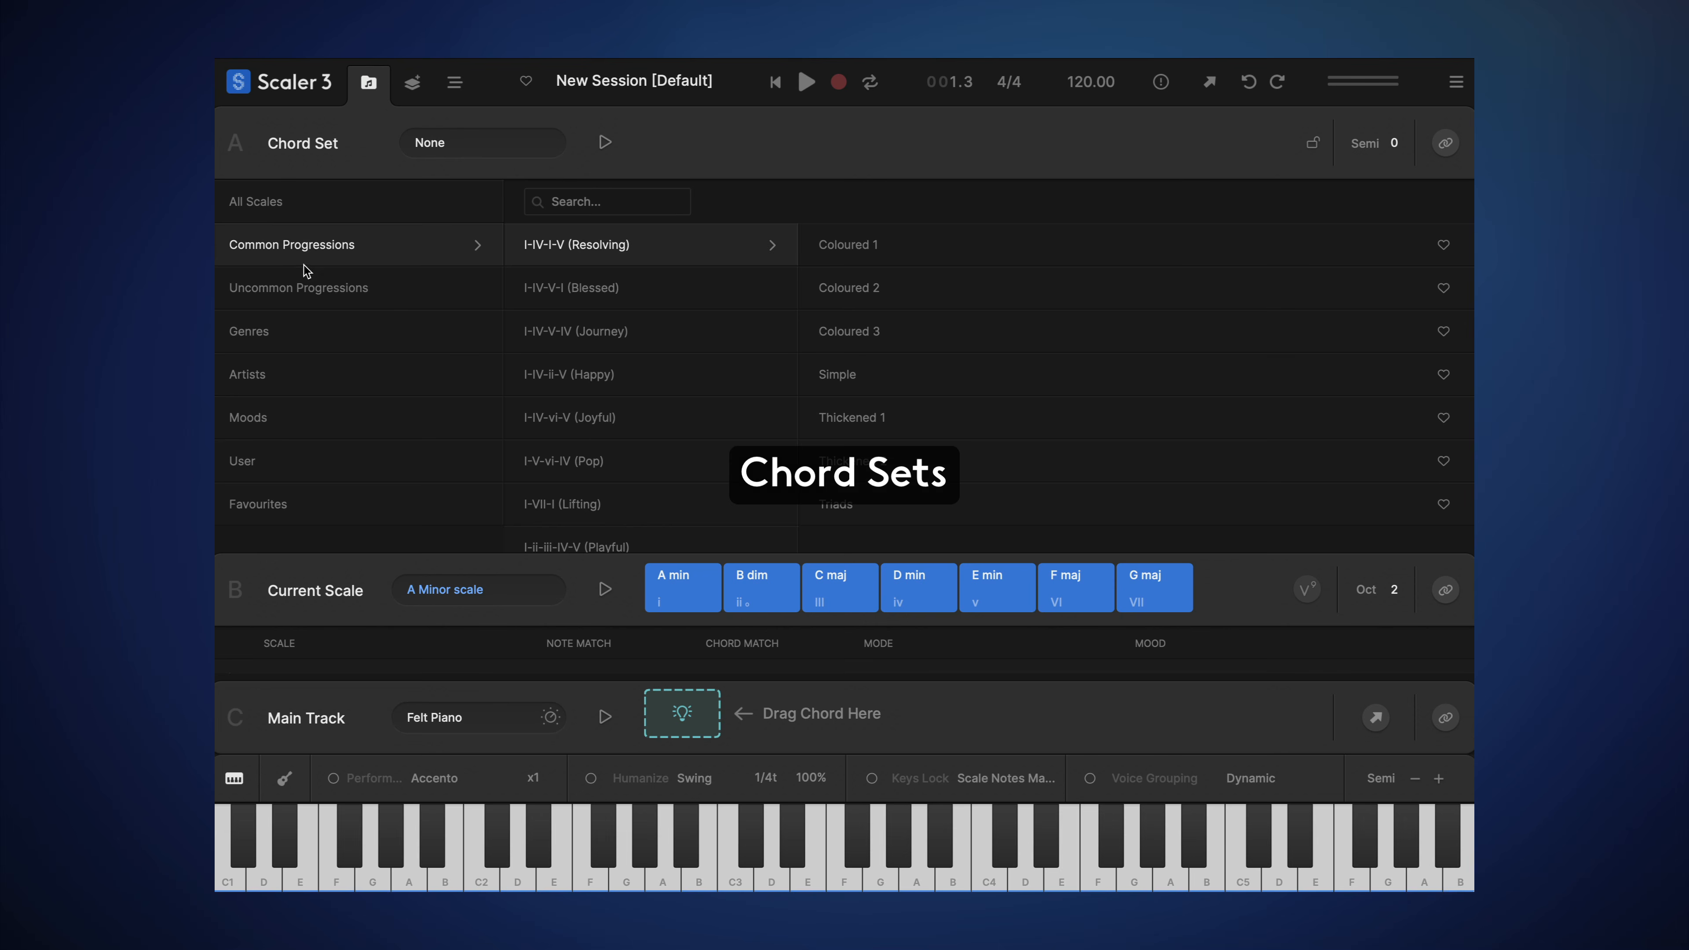
left_click(308, 289)
left_click(280, 331)
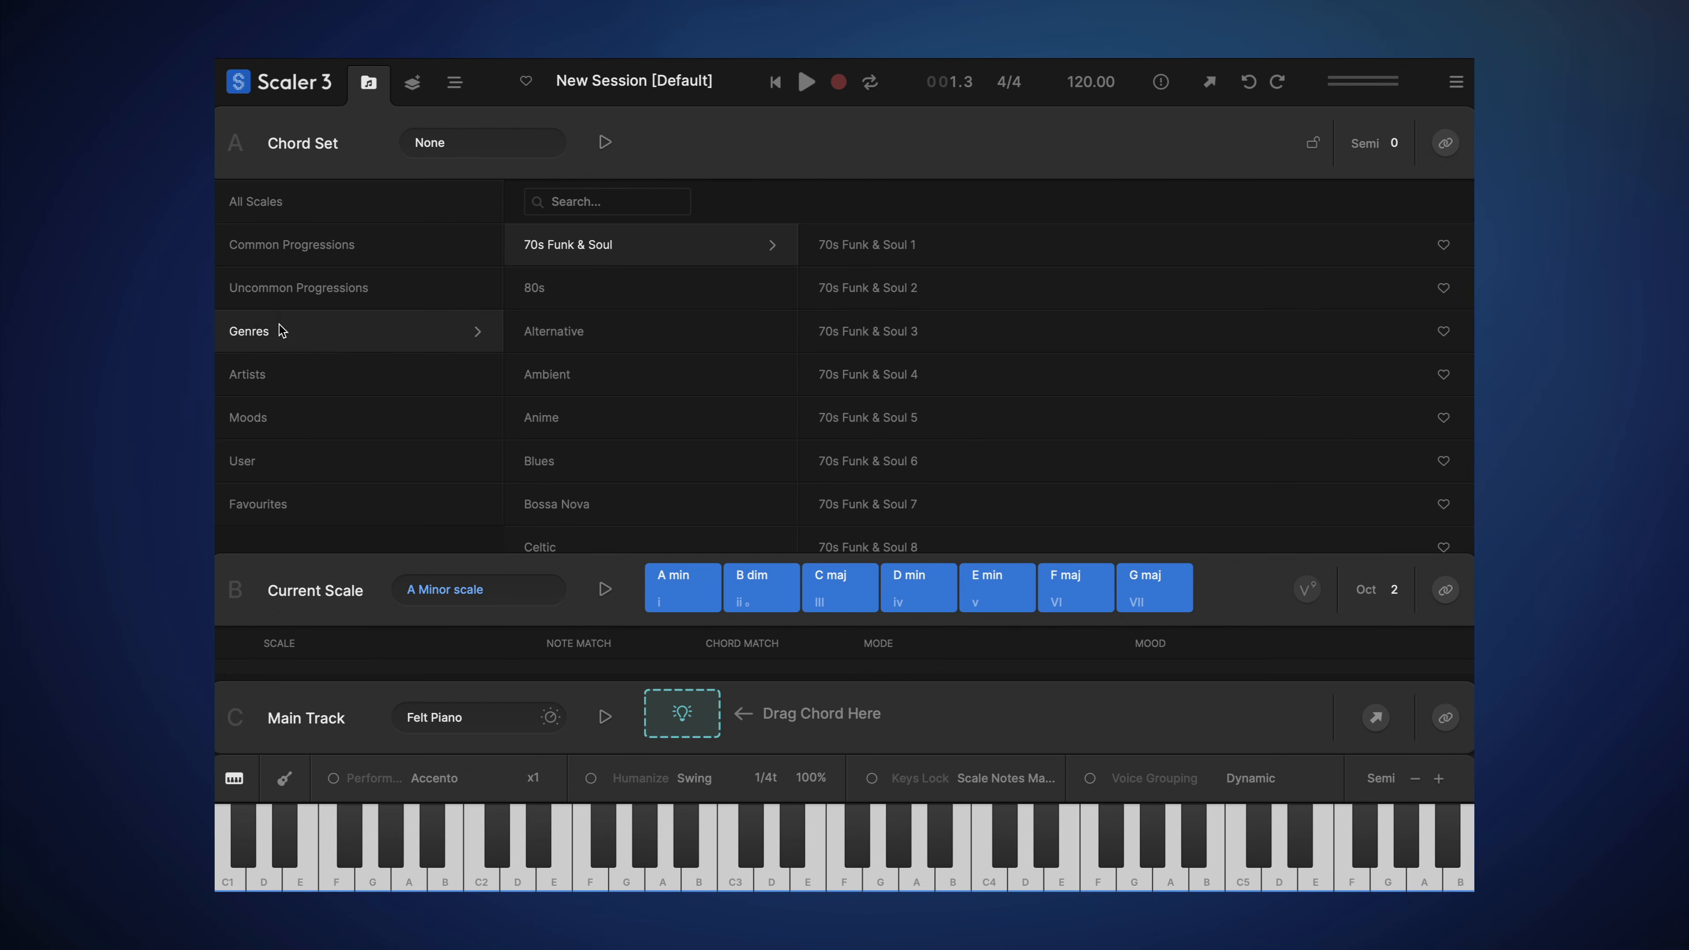
left_click(278, 370)
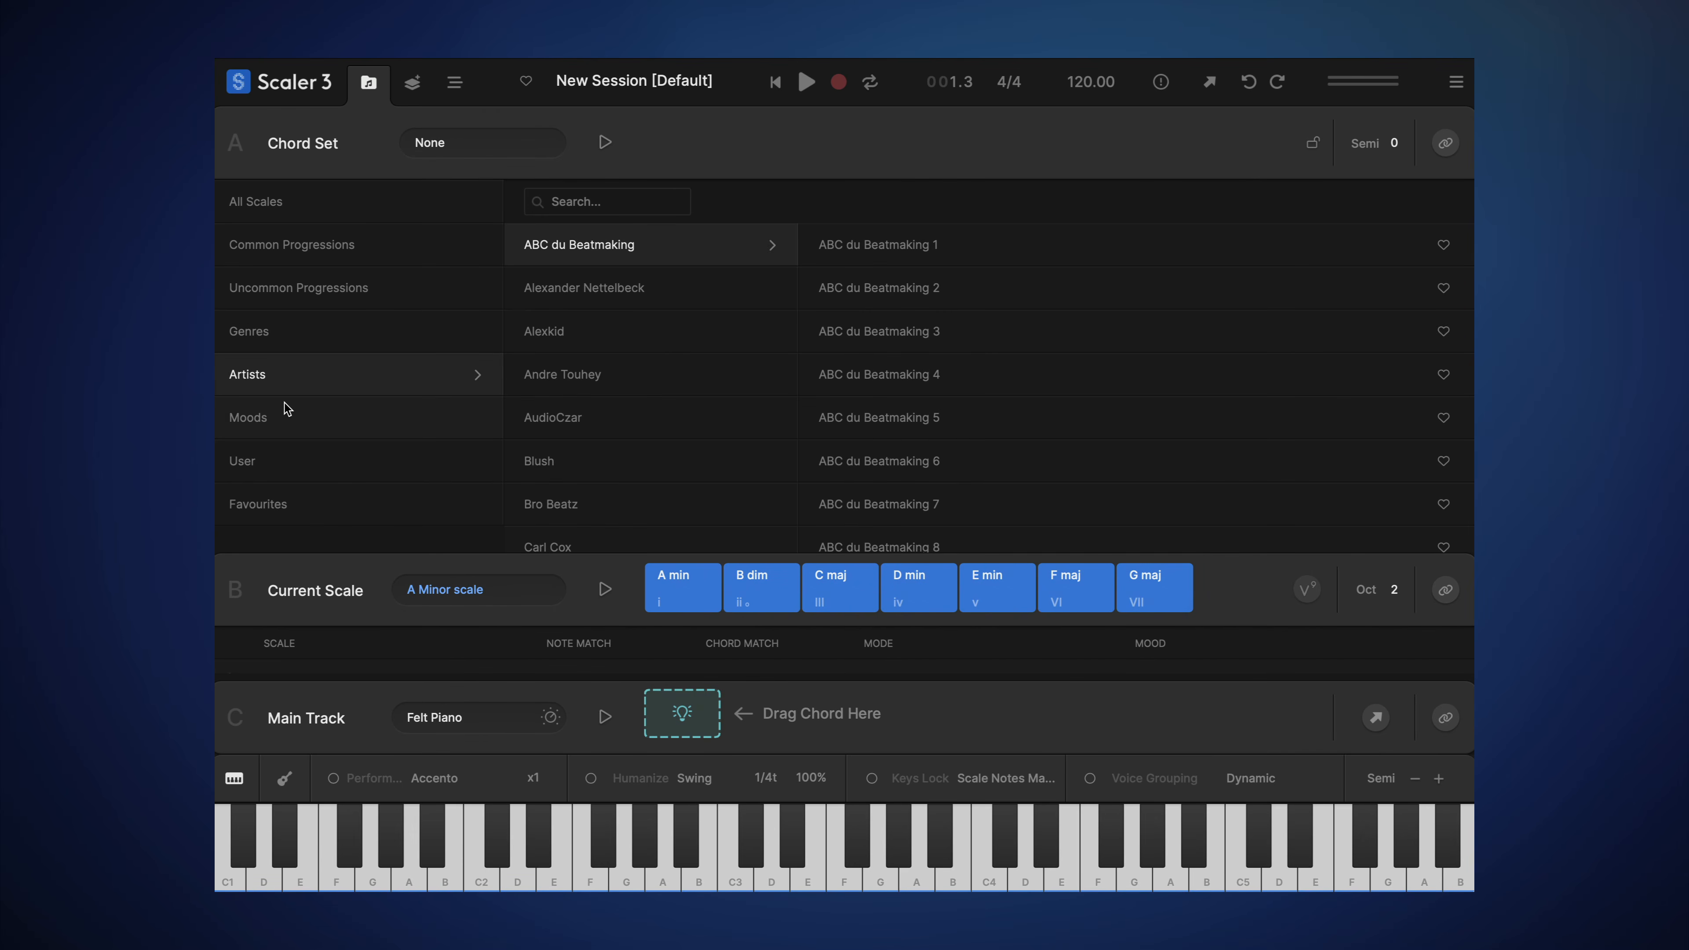
Step: Browse the Moods chord sets, viewing the Atmospheric, Beautiful and Calm groups
left_click(287, 418)
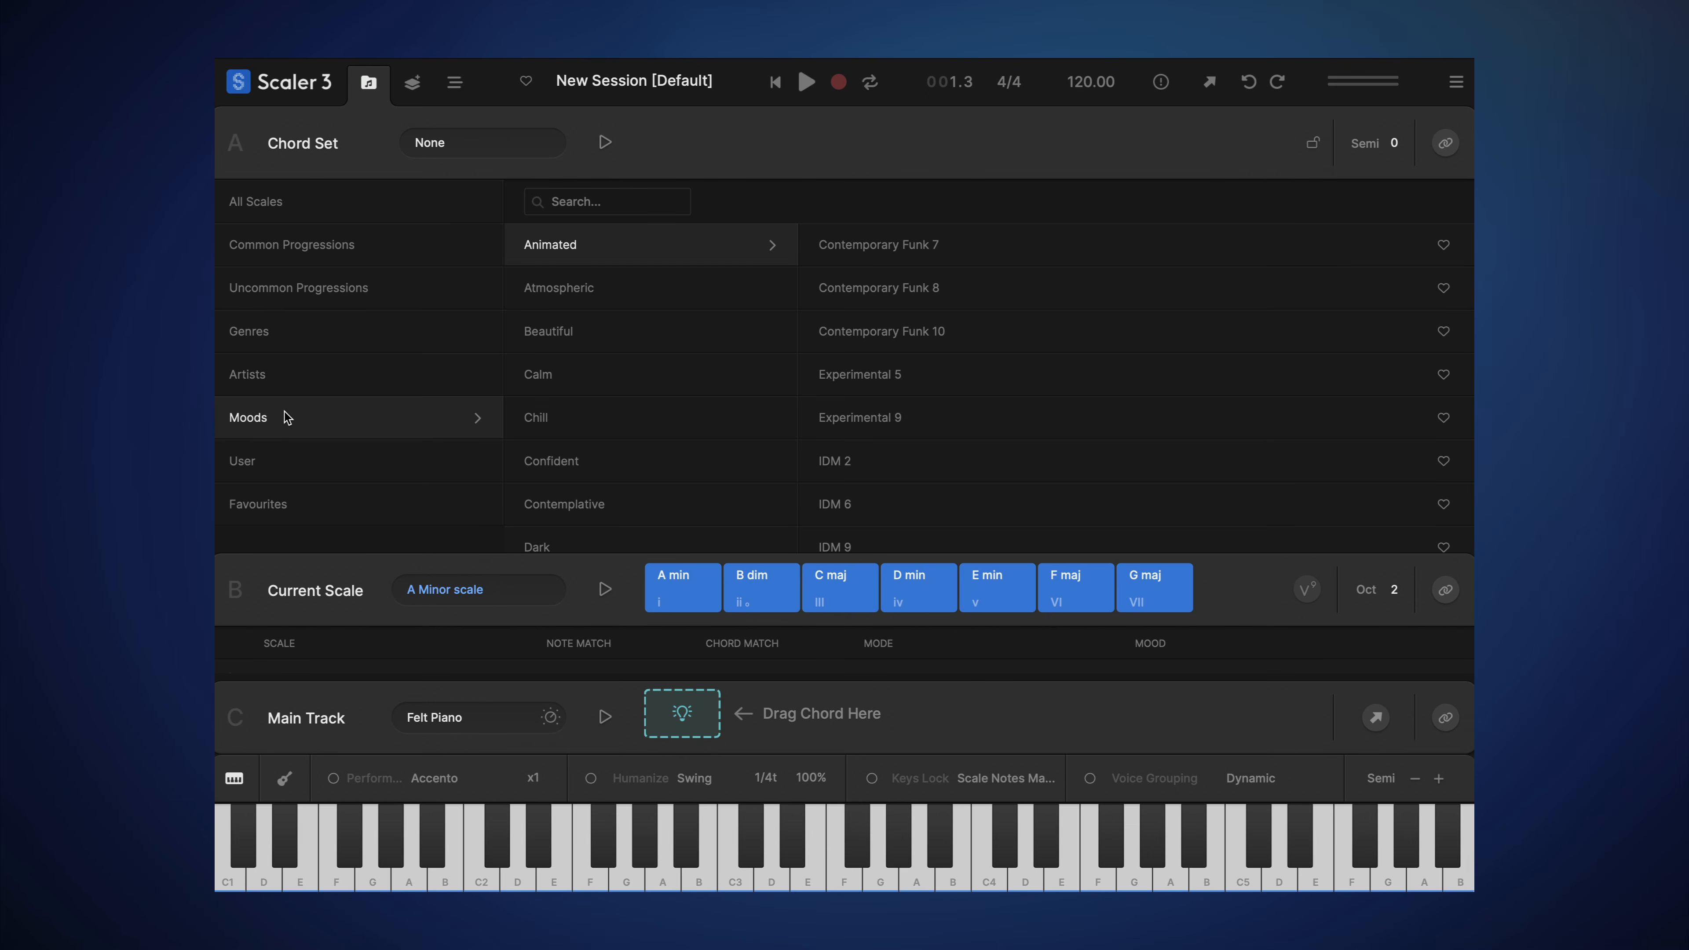
left_click(546, 293)
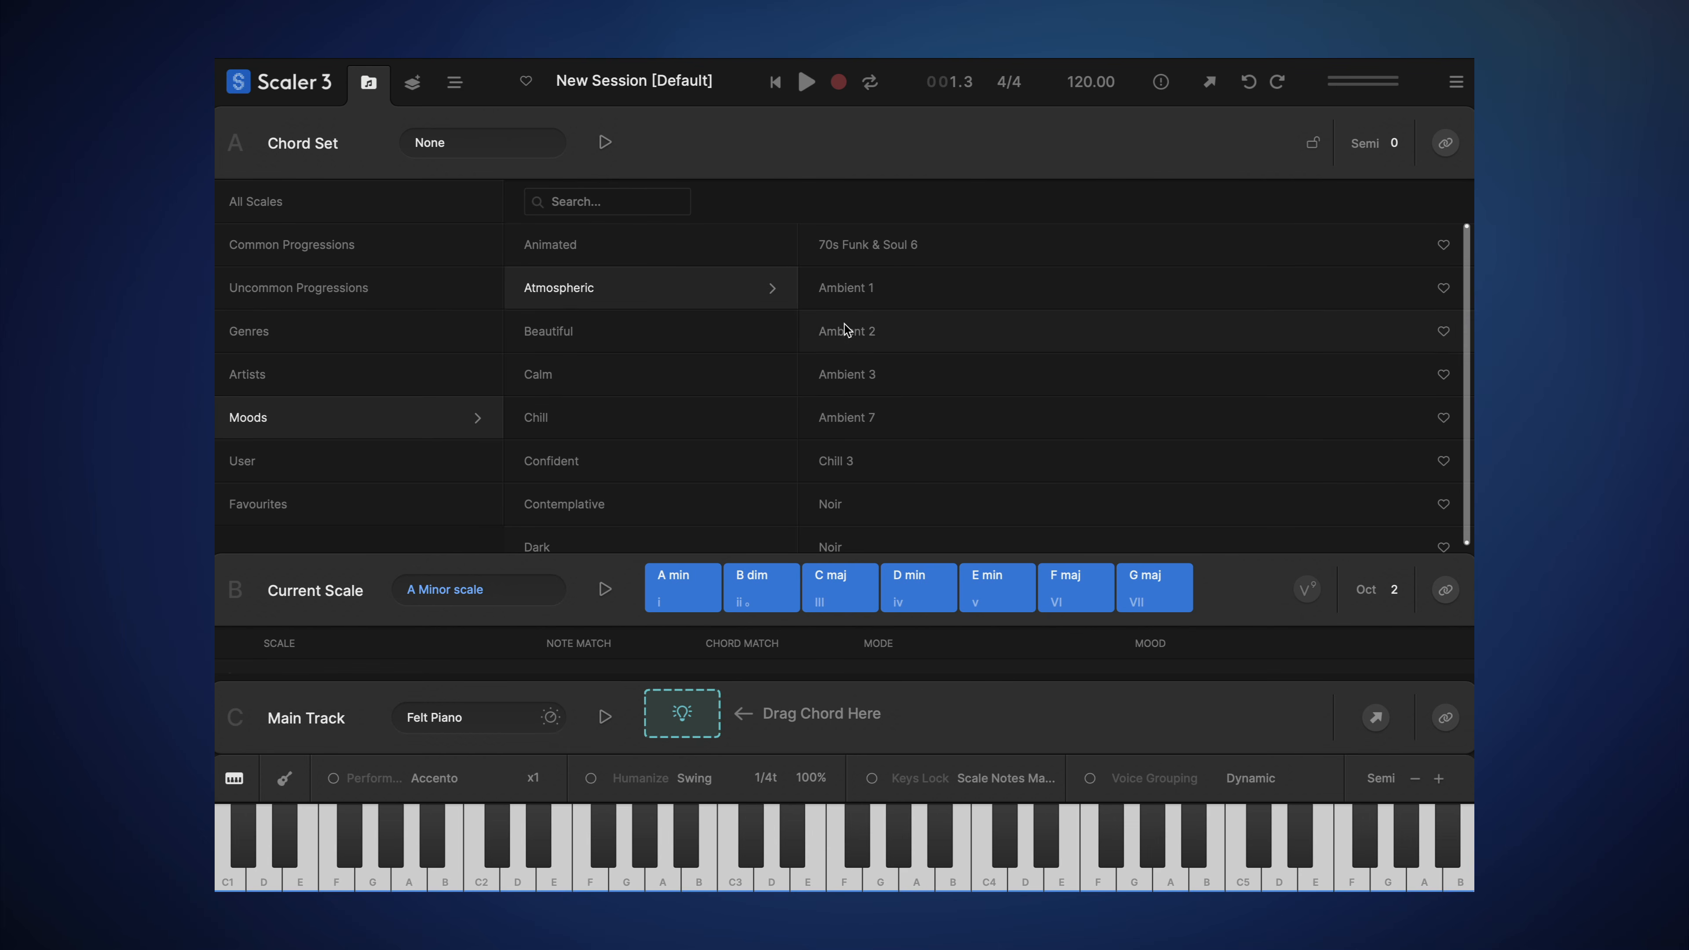
left_click(703, 333)
left_click(644, 376)
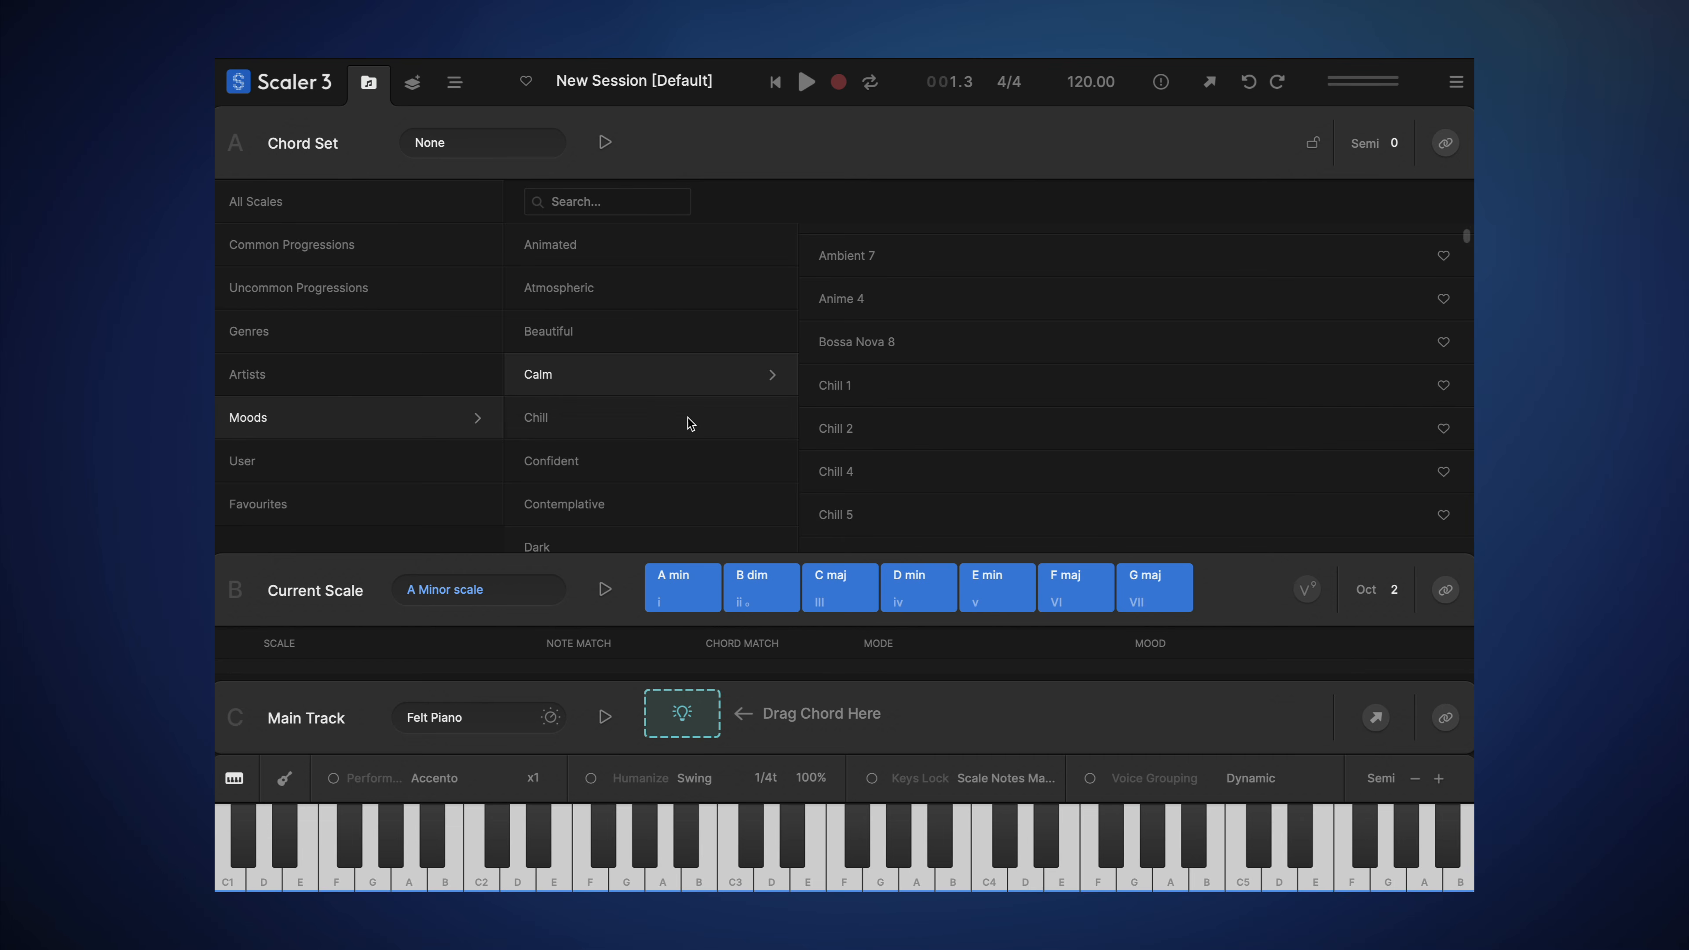
Step: Show the User chord sets, and open and cancel the chord set import
left_click(408, 466)
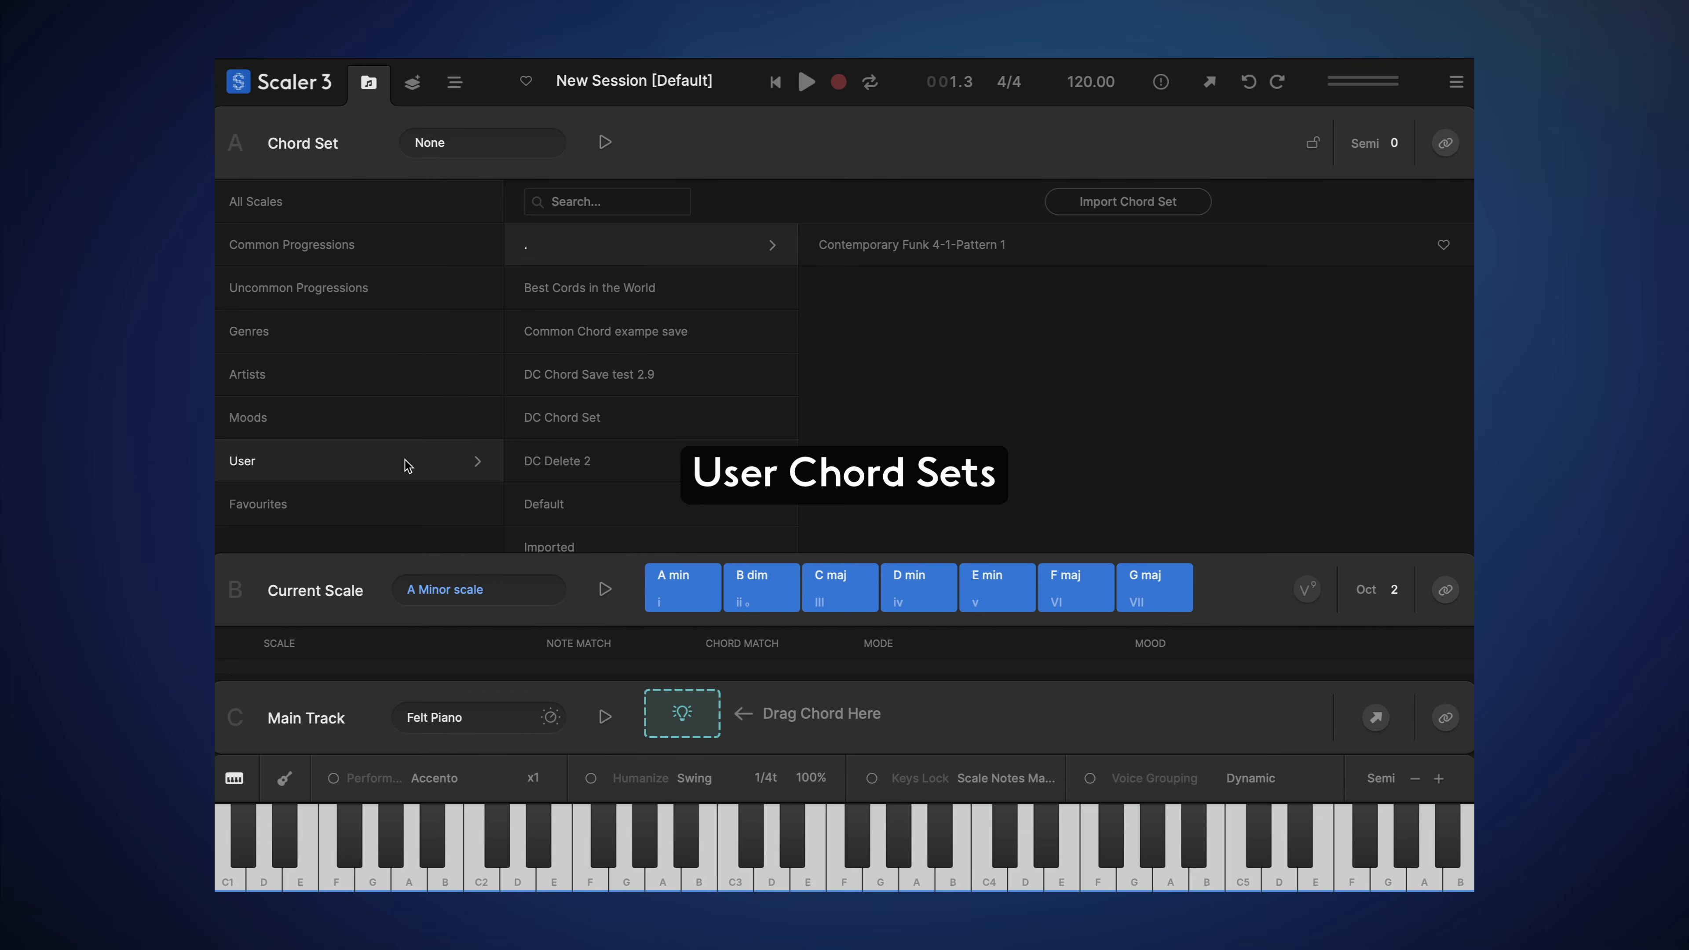
left_click(1076, 201)
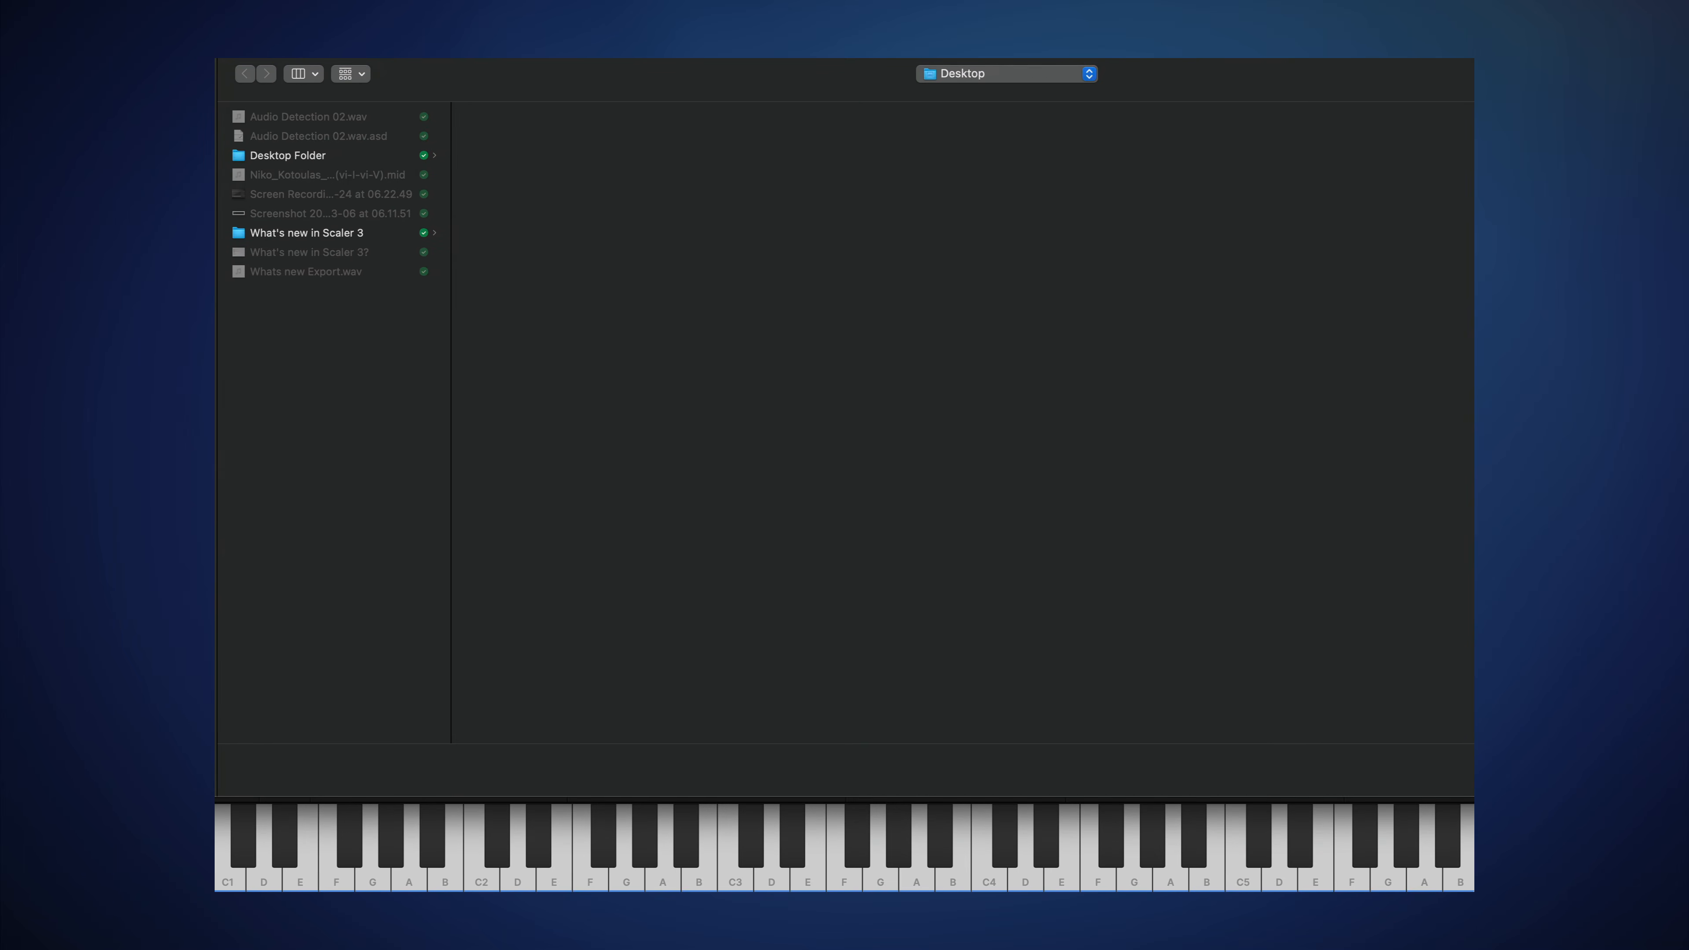
key("Escape")
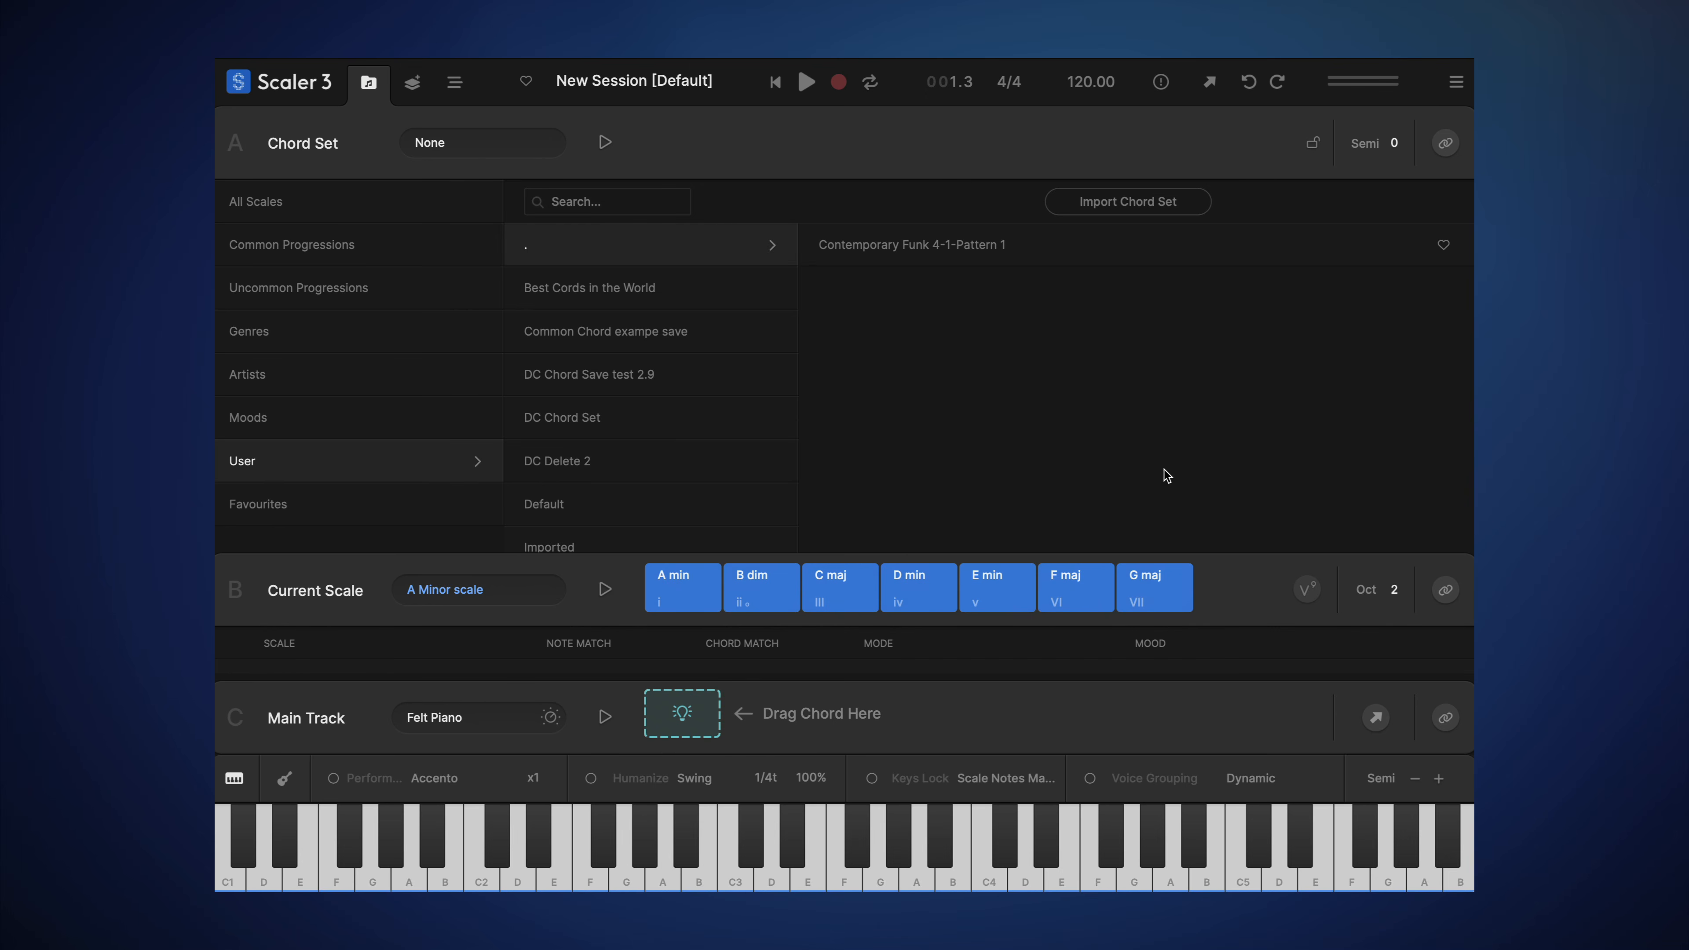
Step: View the contents of the user folders DC Chord Save test 2.9 and DC Chord Set
left_click(636, 379)
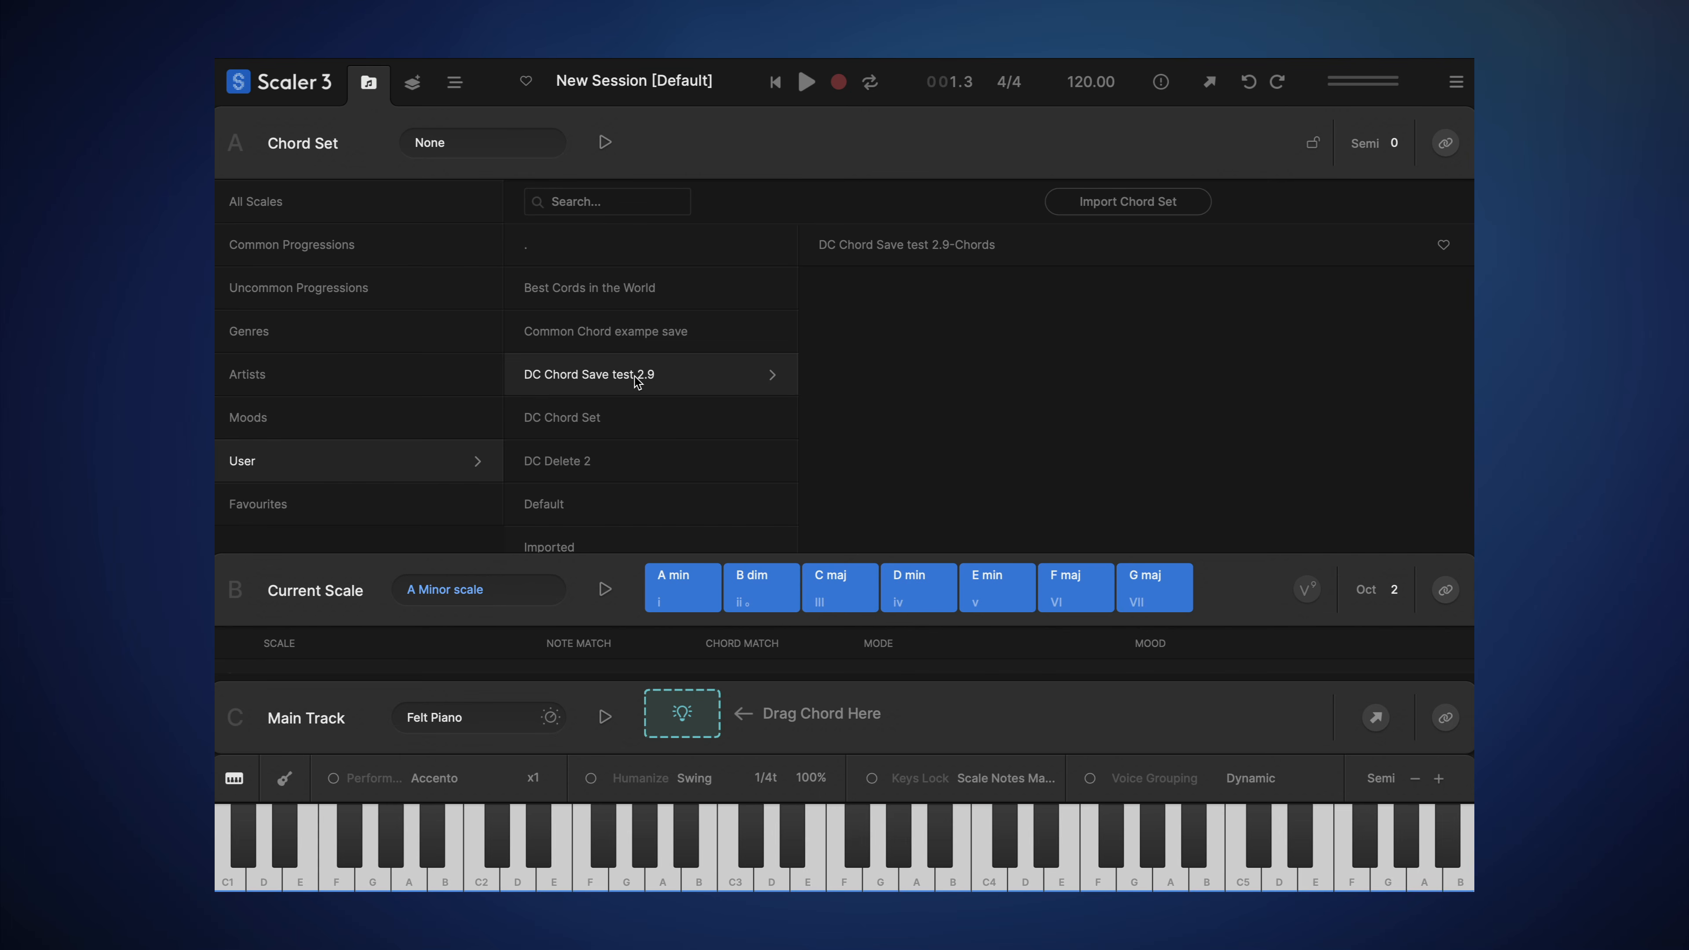
left_click(607, 413)
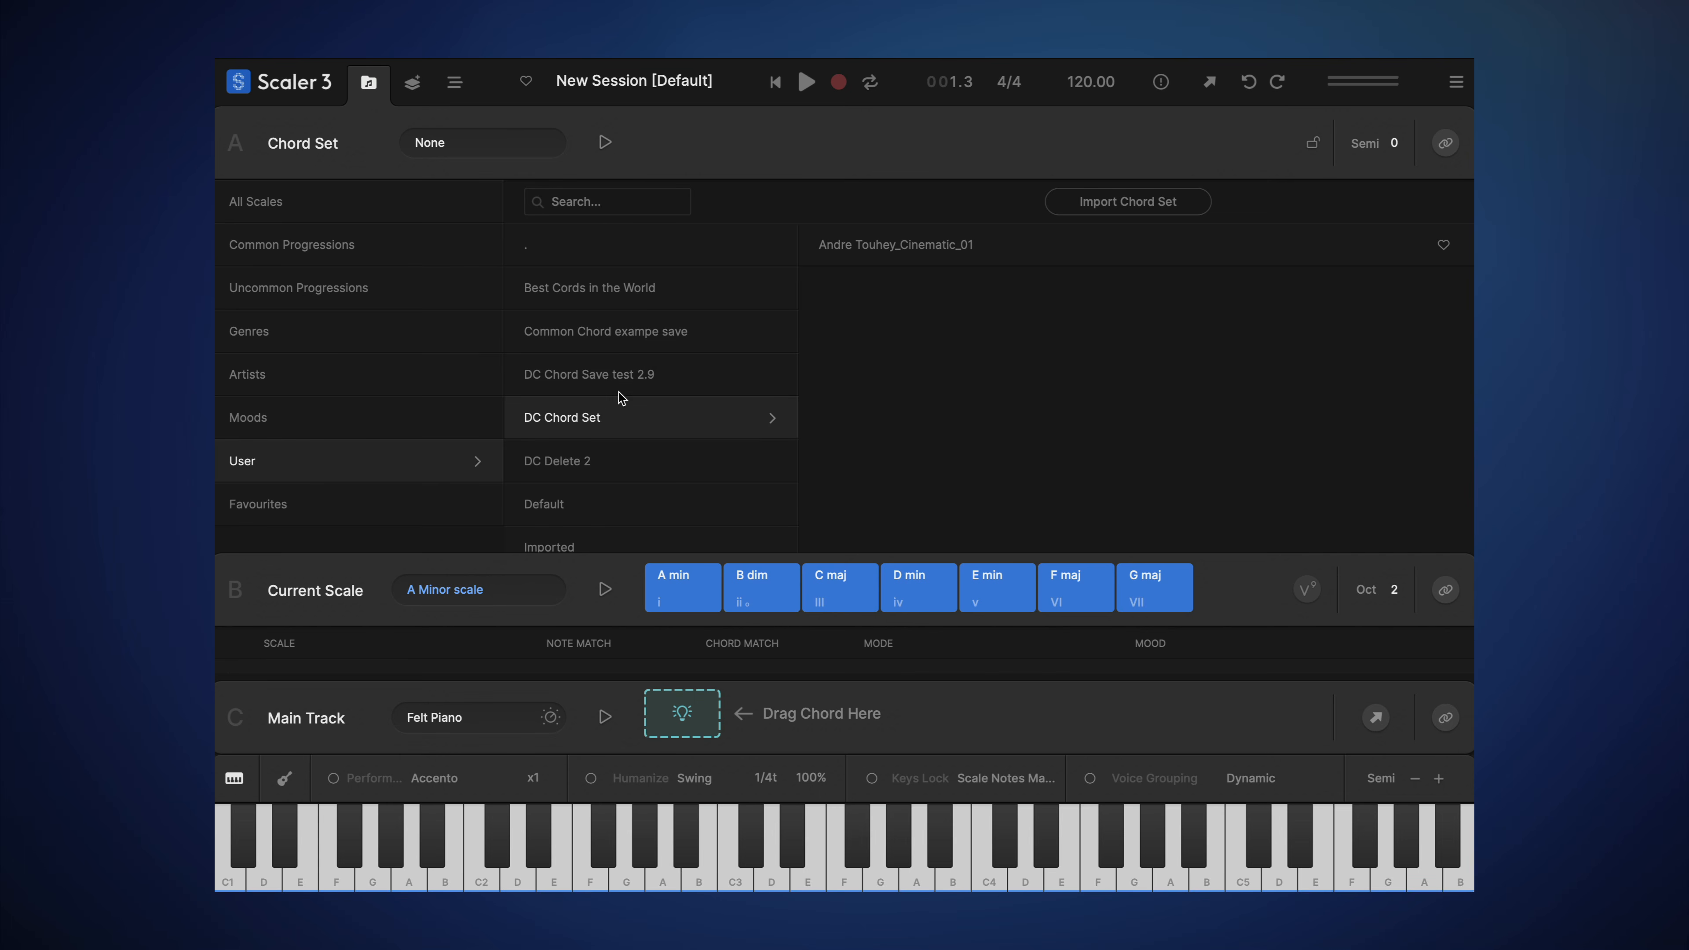
Step: Load the cinematic chord set from the DC Chord Set user folder, and replace it with the favourite I-vi-IV-V Simple 1 progression
left_click(872, 256)
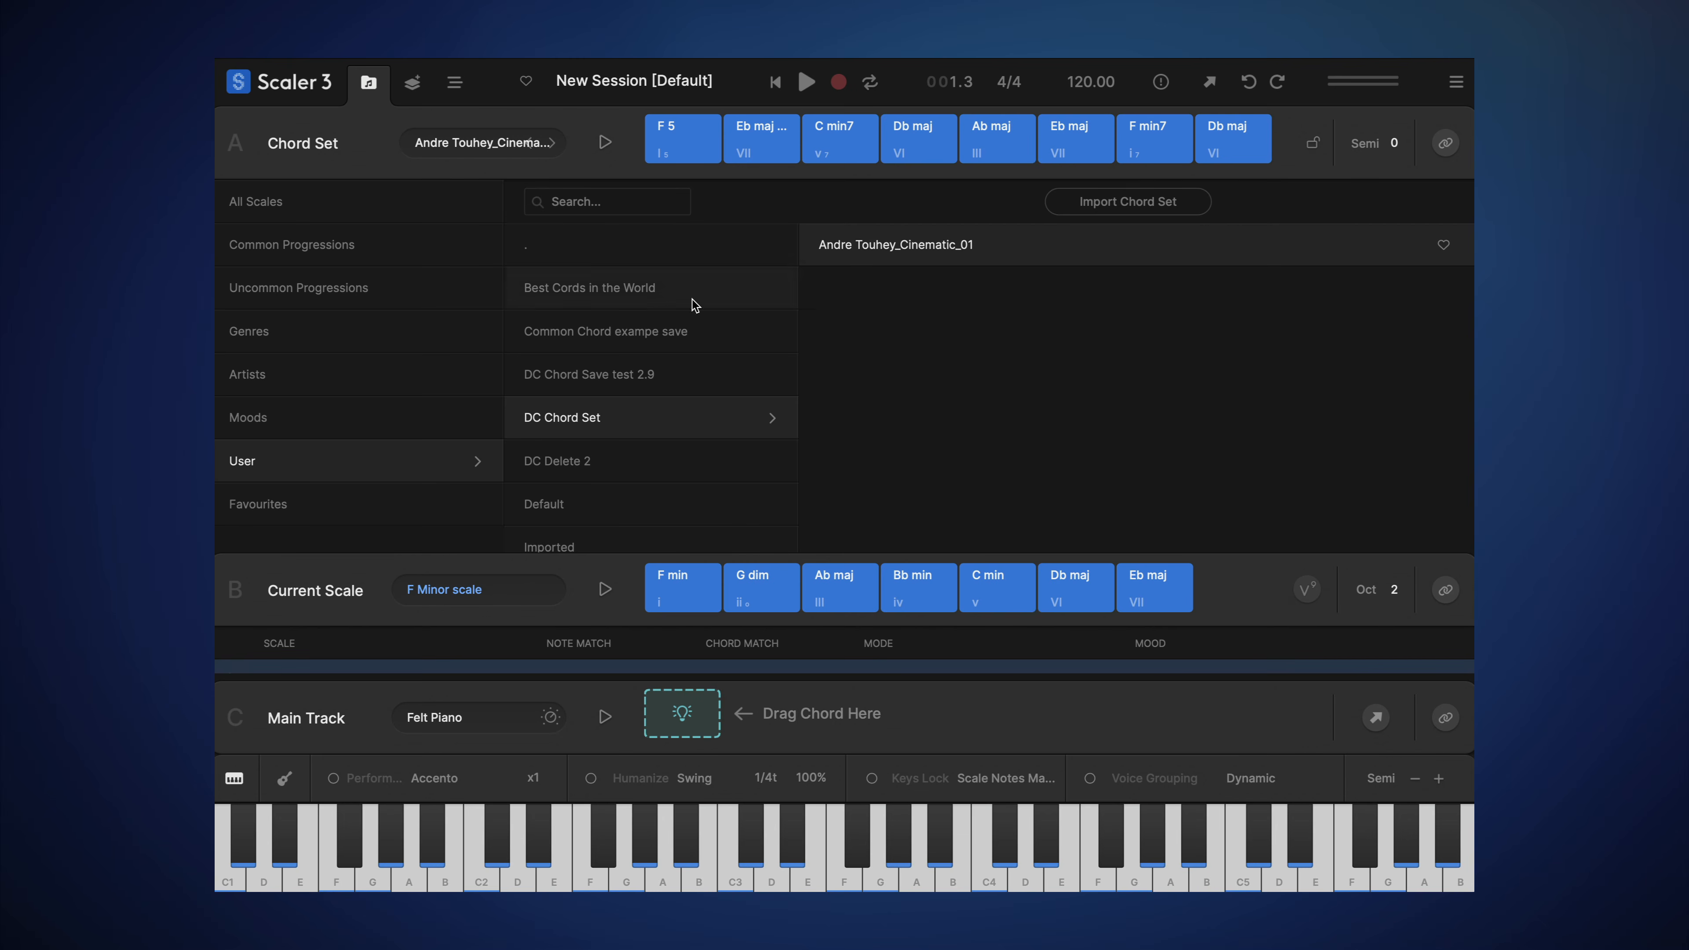
left_click(333, 513)
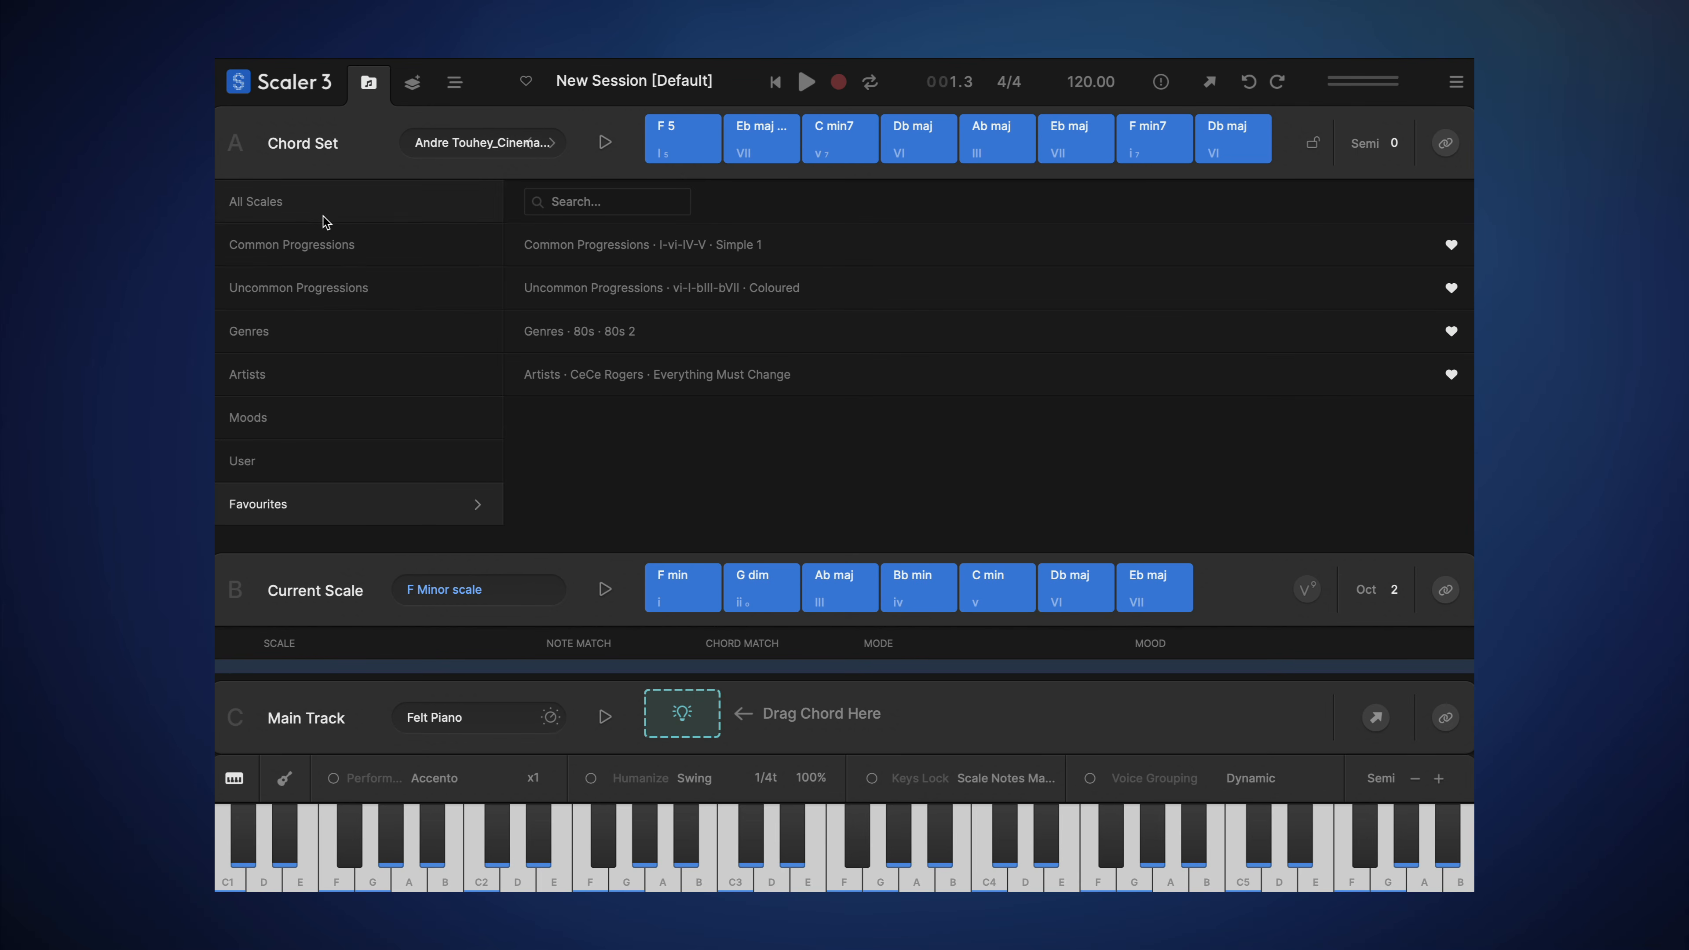
left_click(324, 230)
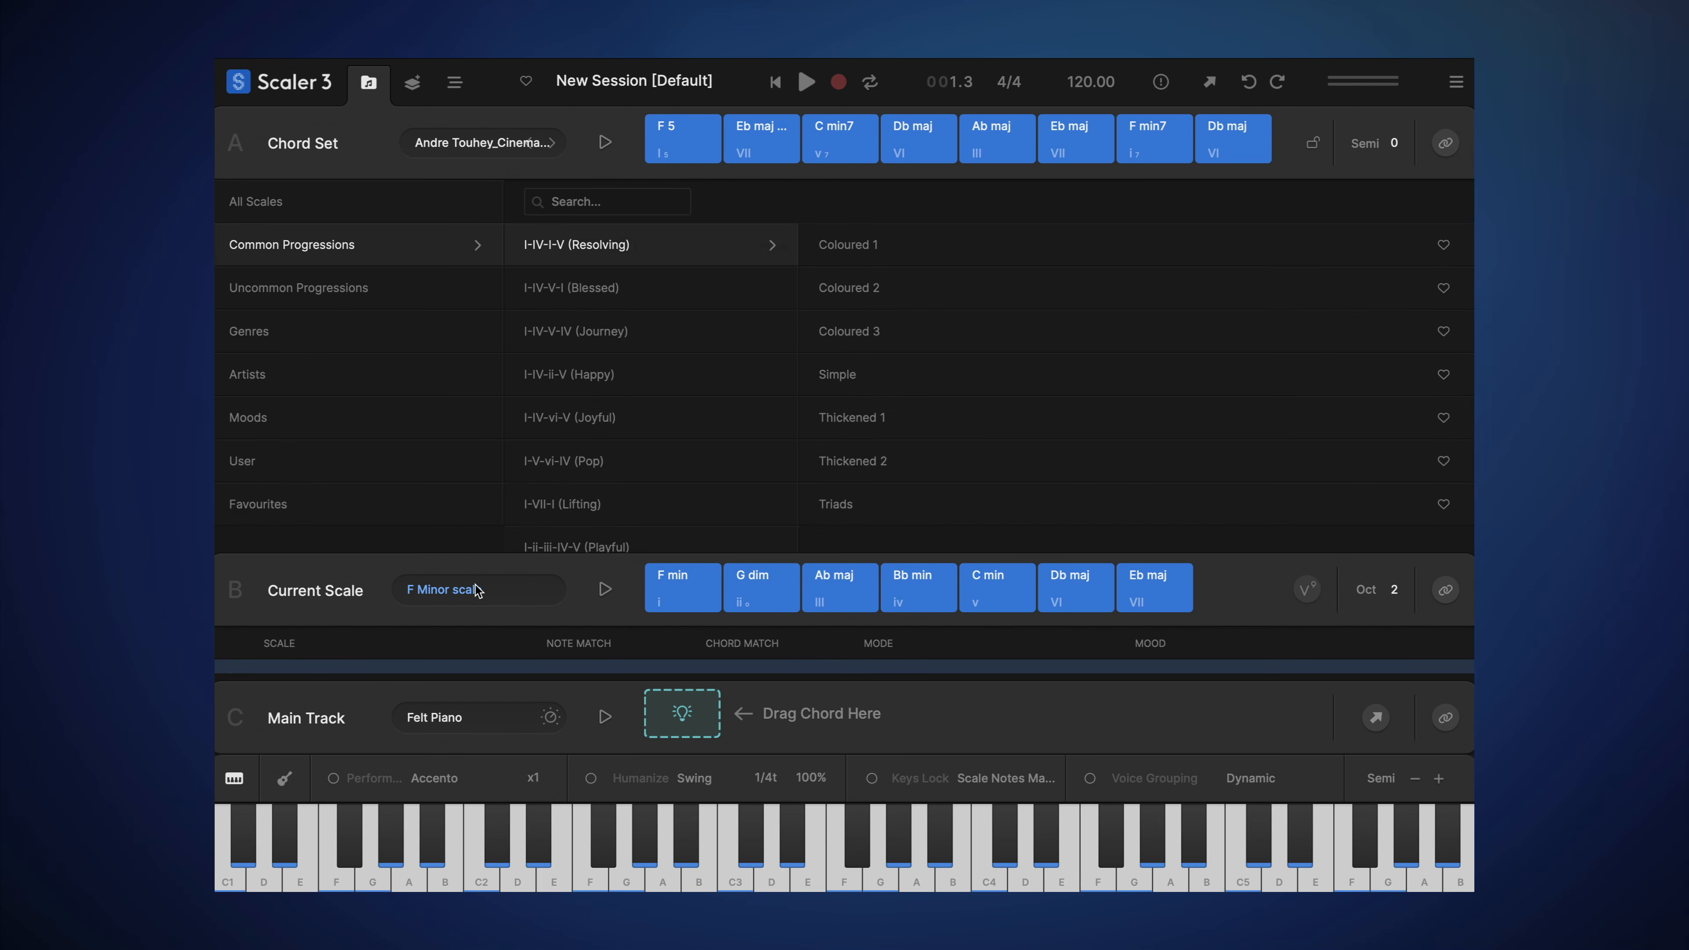
left_click(309, 509)
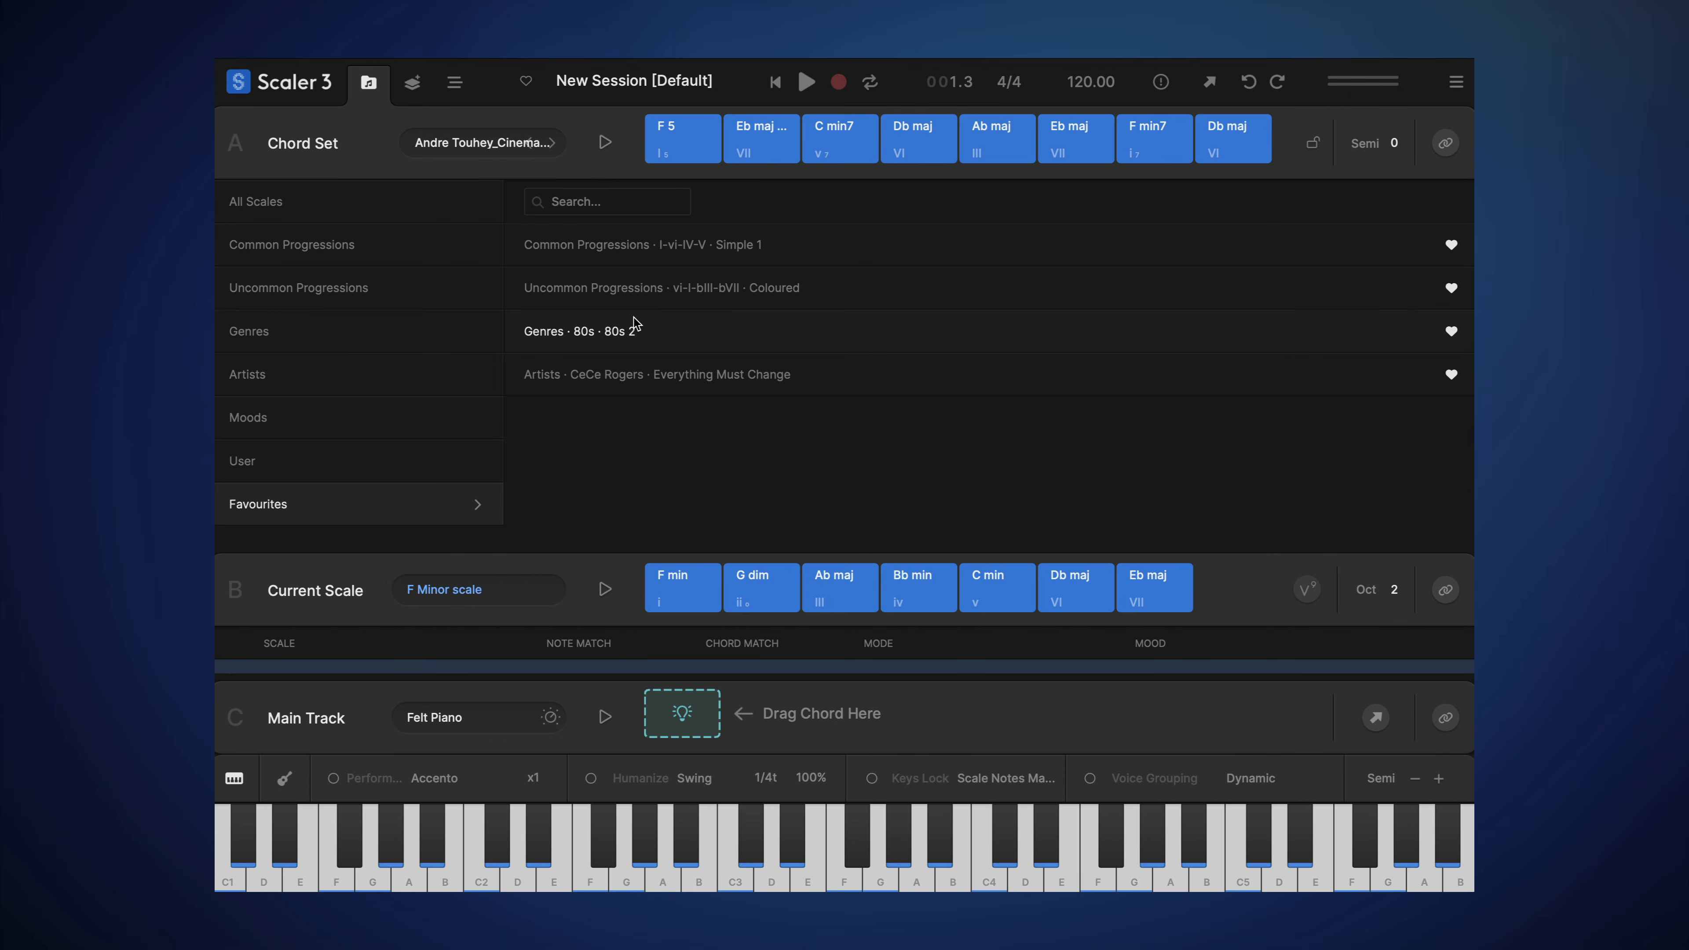
left_click(618, 258)
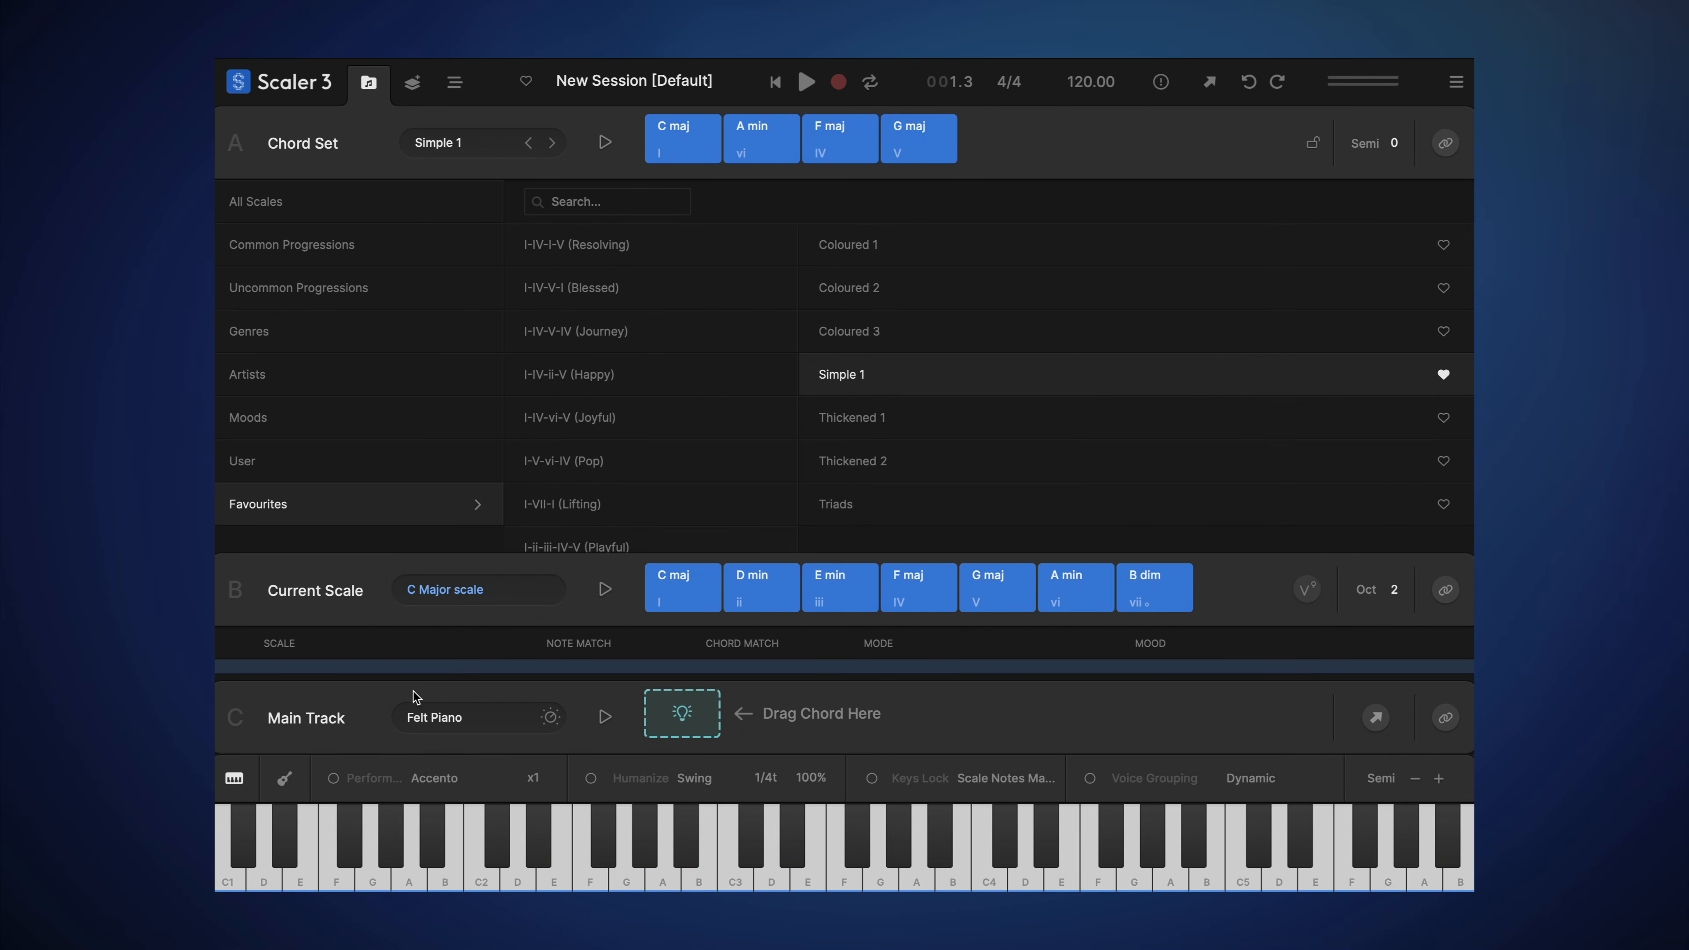
Step: Expand the current scale section, load the favourite Kontakt 8 instrument on the main track, and search its library for "no"
left_click(446, 559)
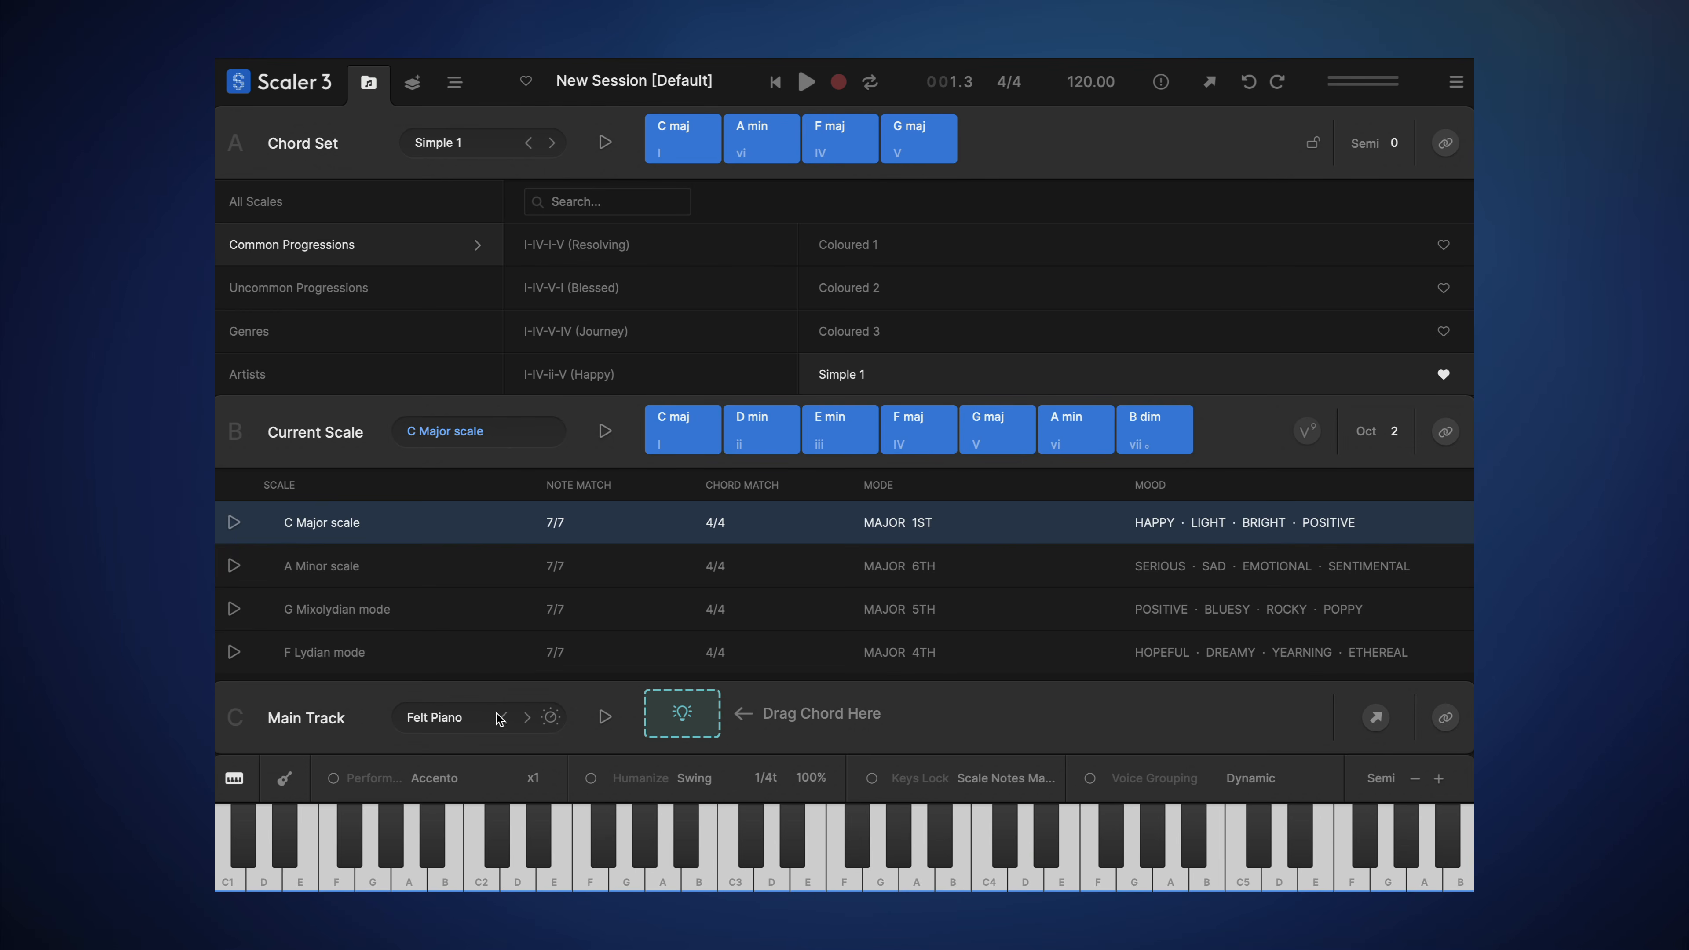
left_click(462, 723)
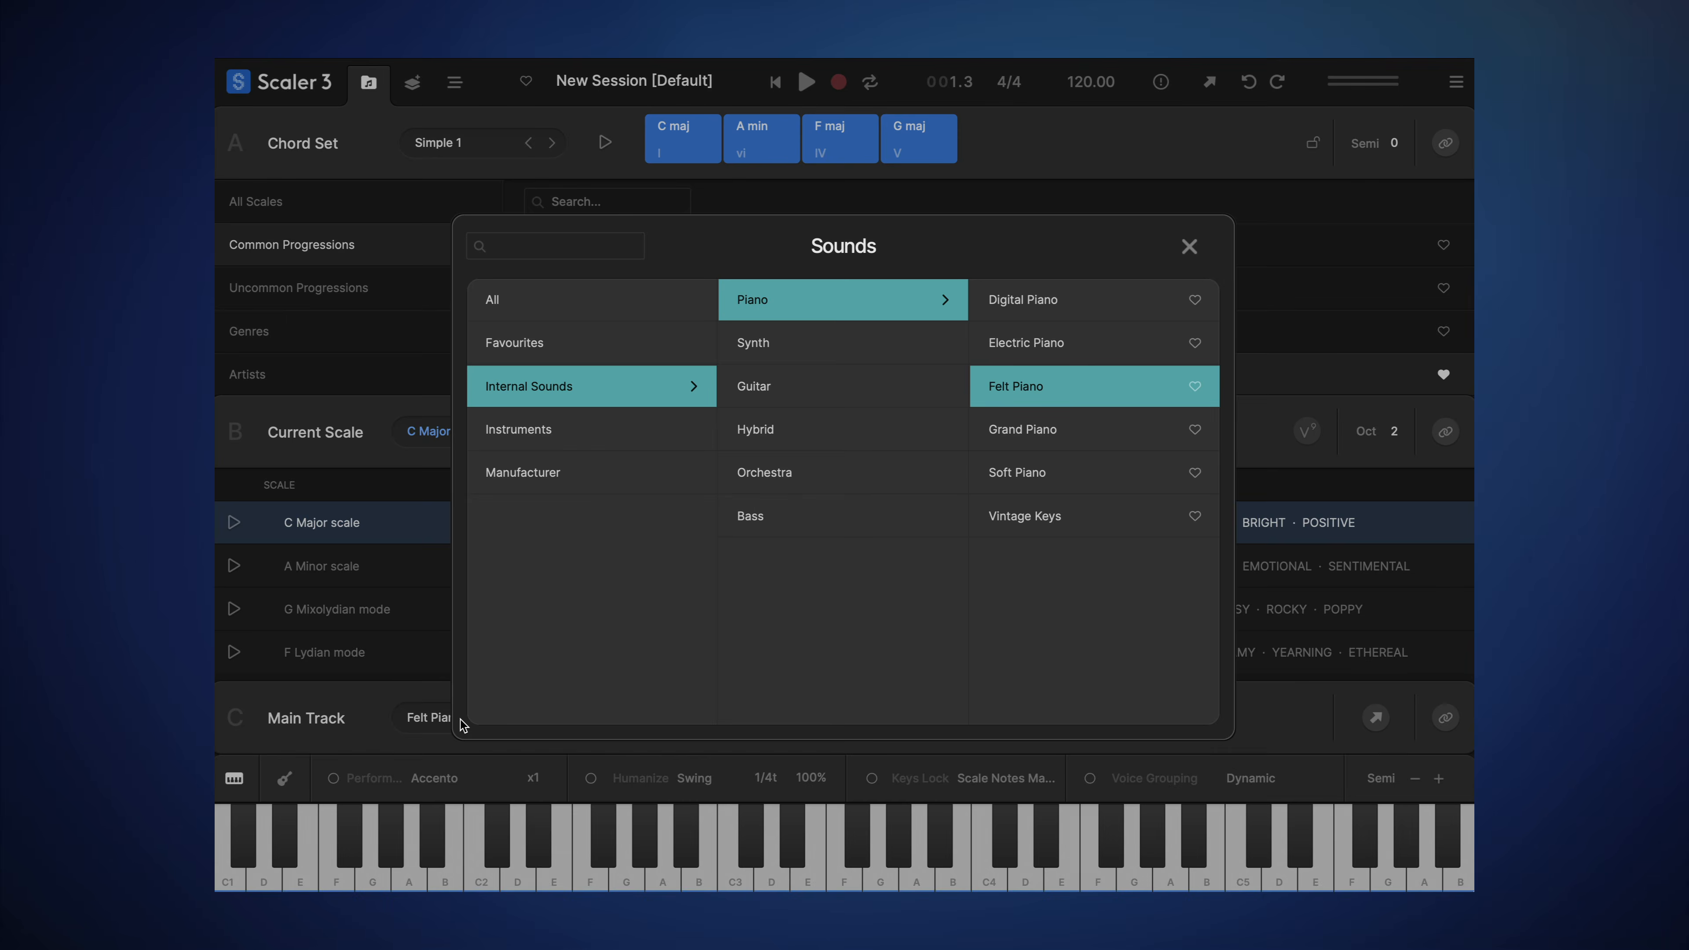
left_click(578, 445)
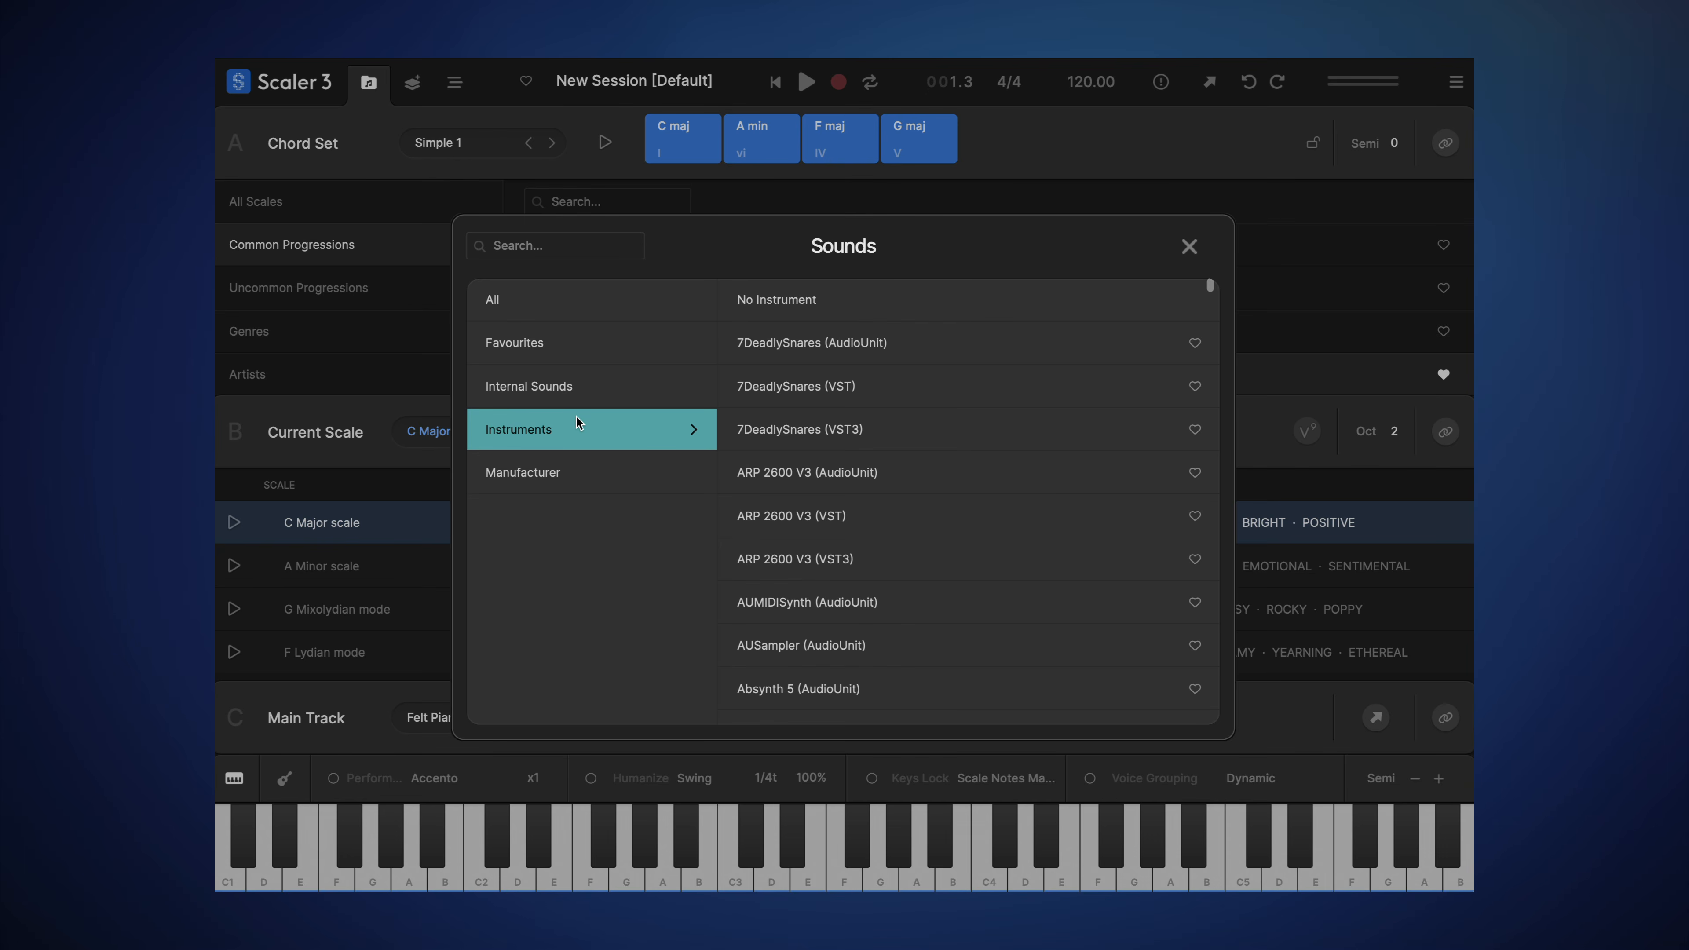
left_click(546, 342)
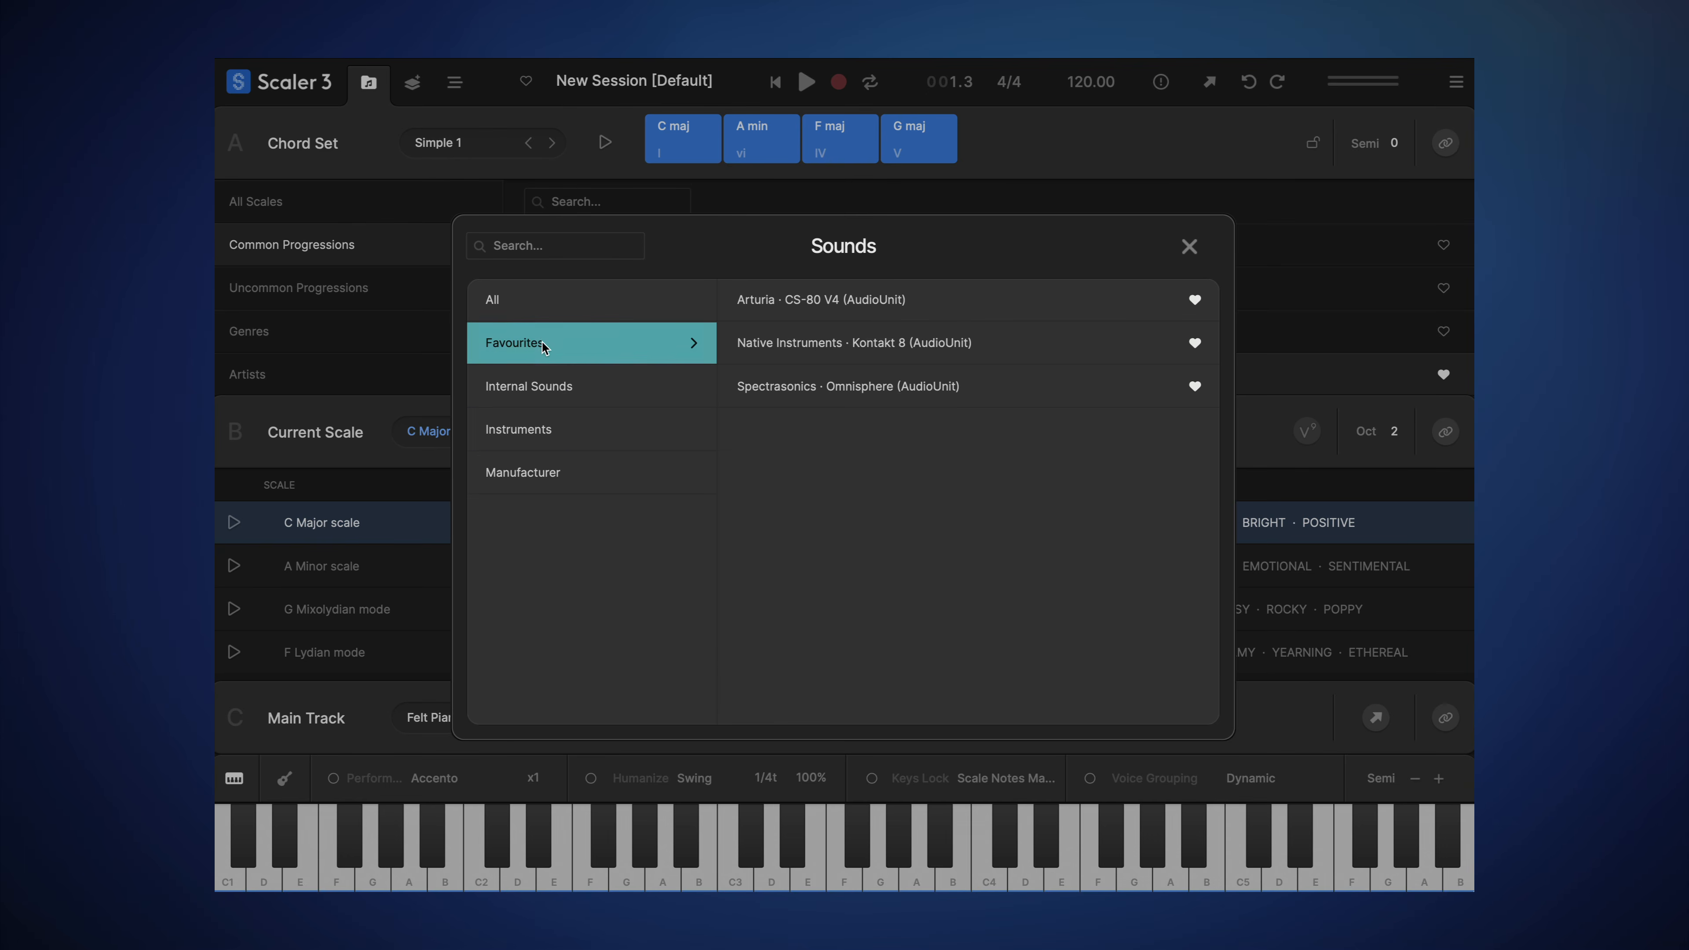
left_click(765, 342)
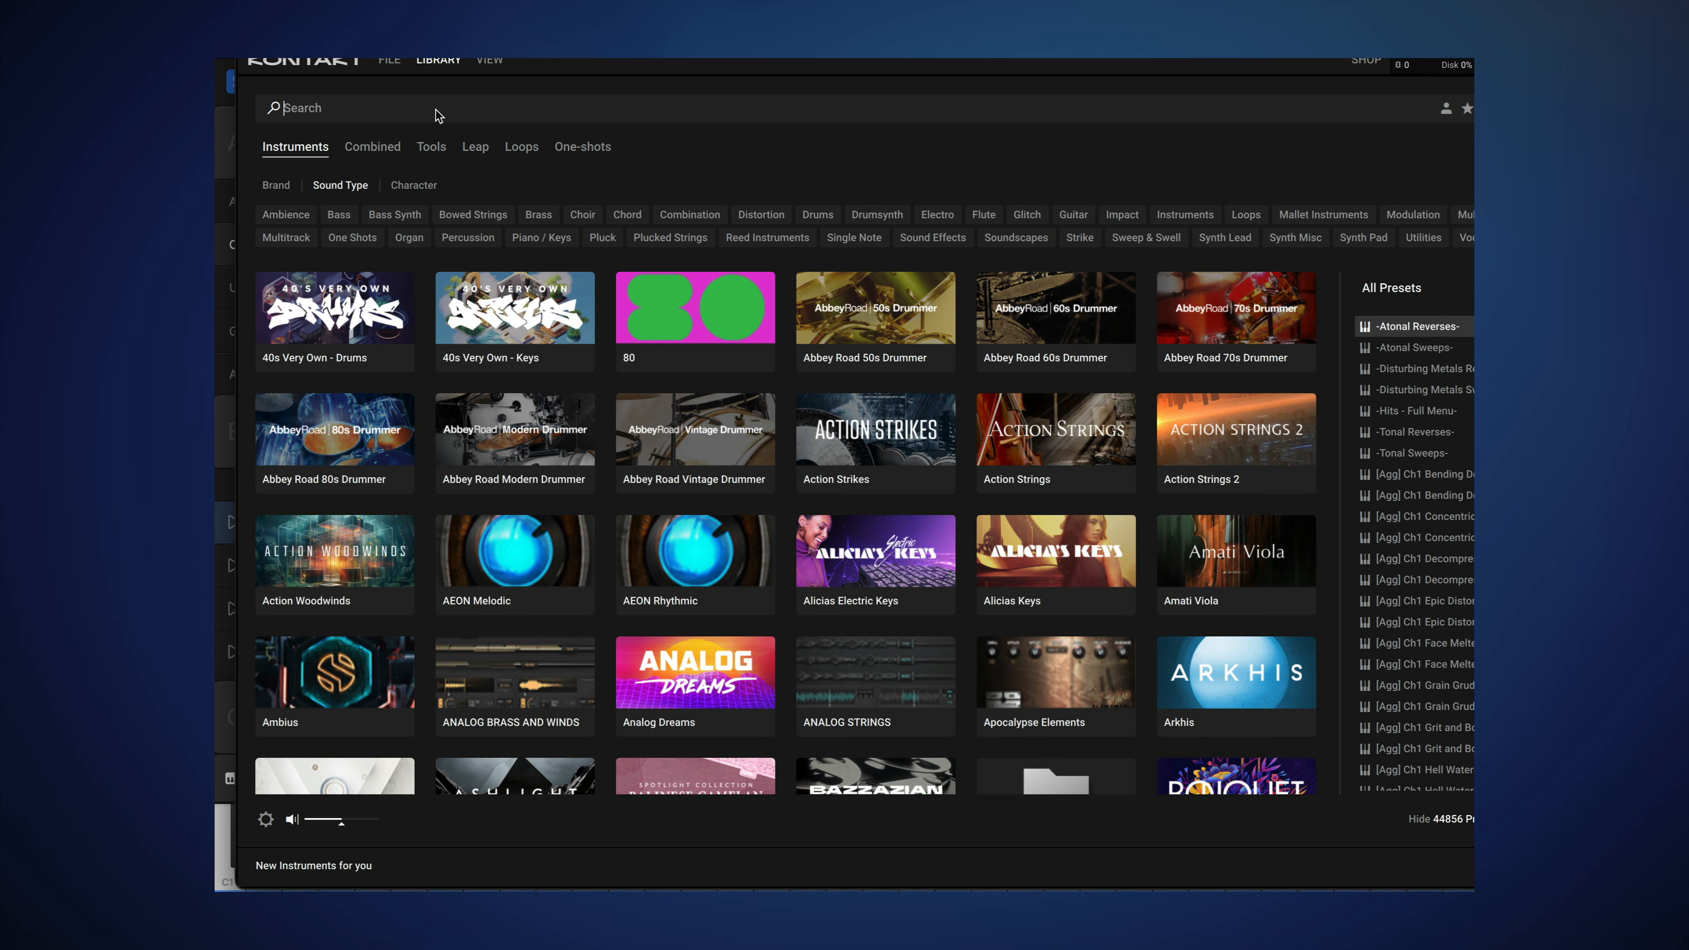
type("no")
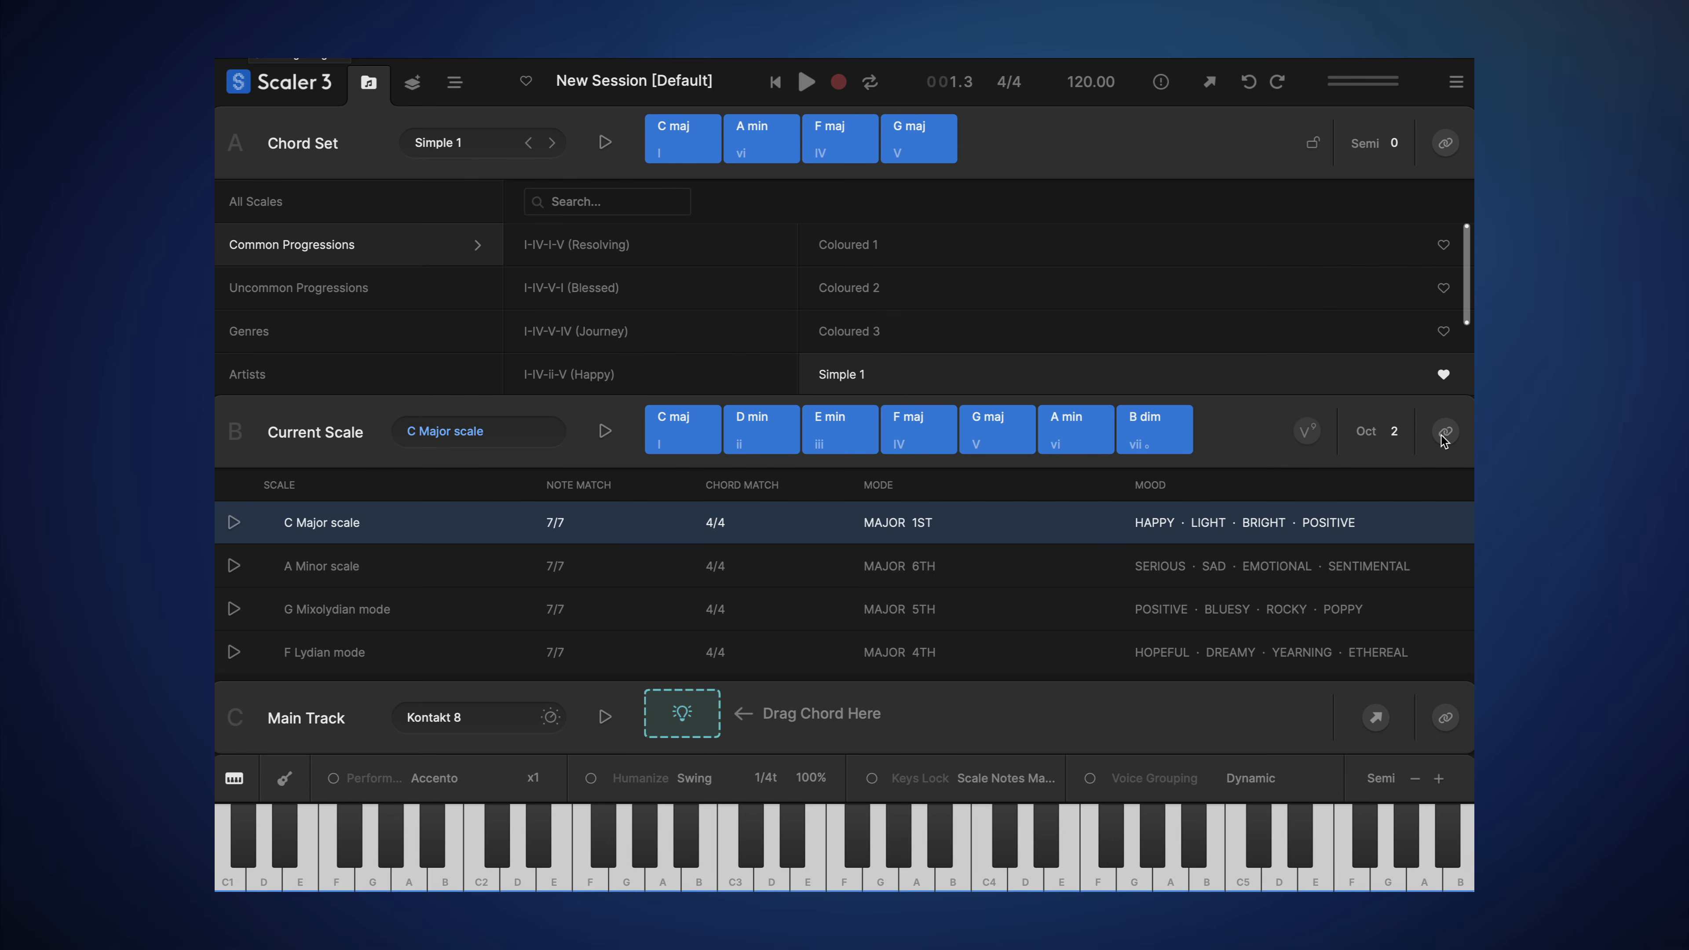
Step: Bind the current scale's chords to the keyboard, and apply the 7ths extension to them from the chord colors
left_click(1444, 432)
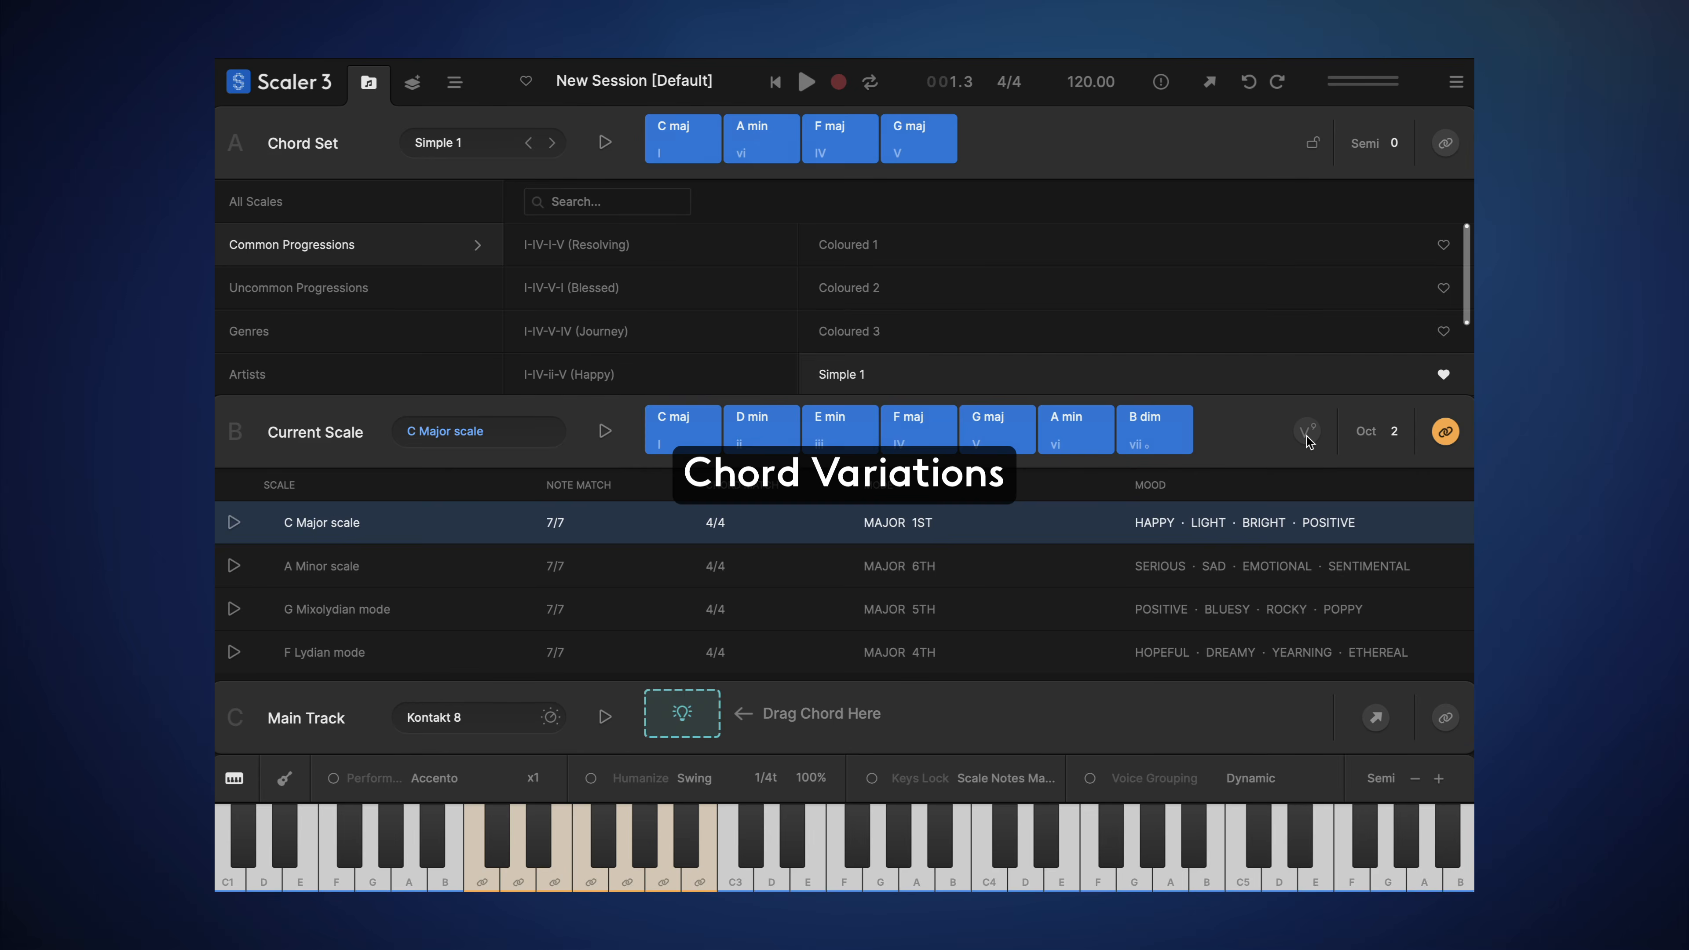
left_click(1307, 431)
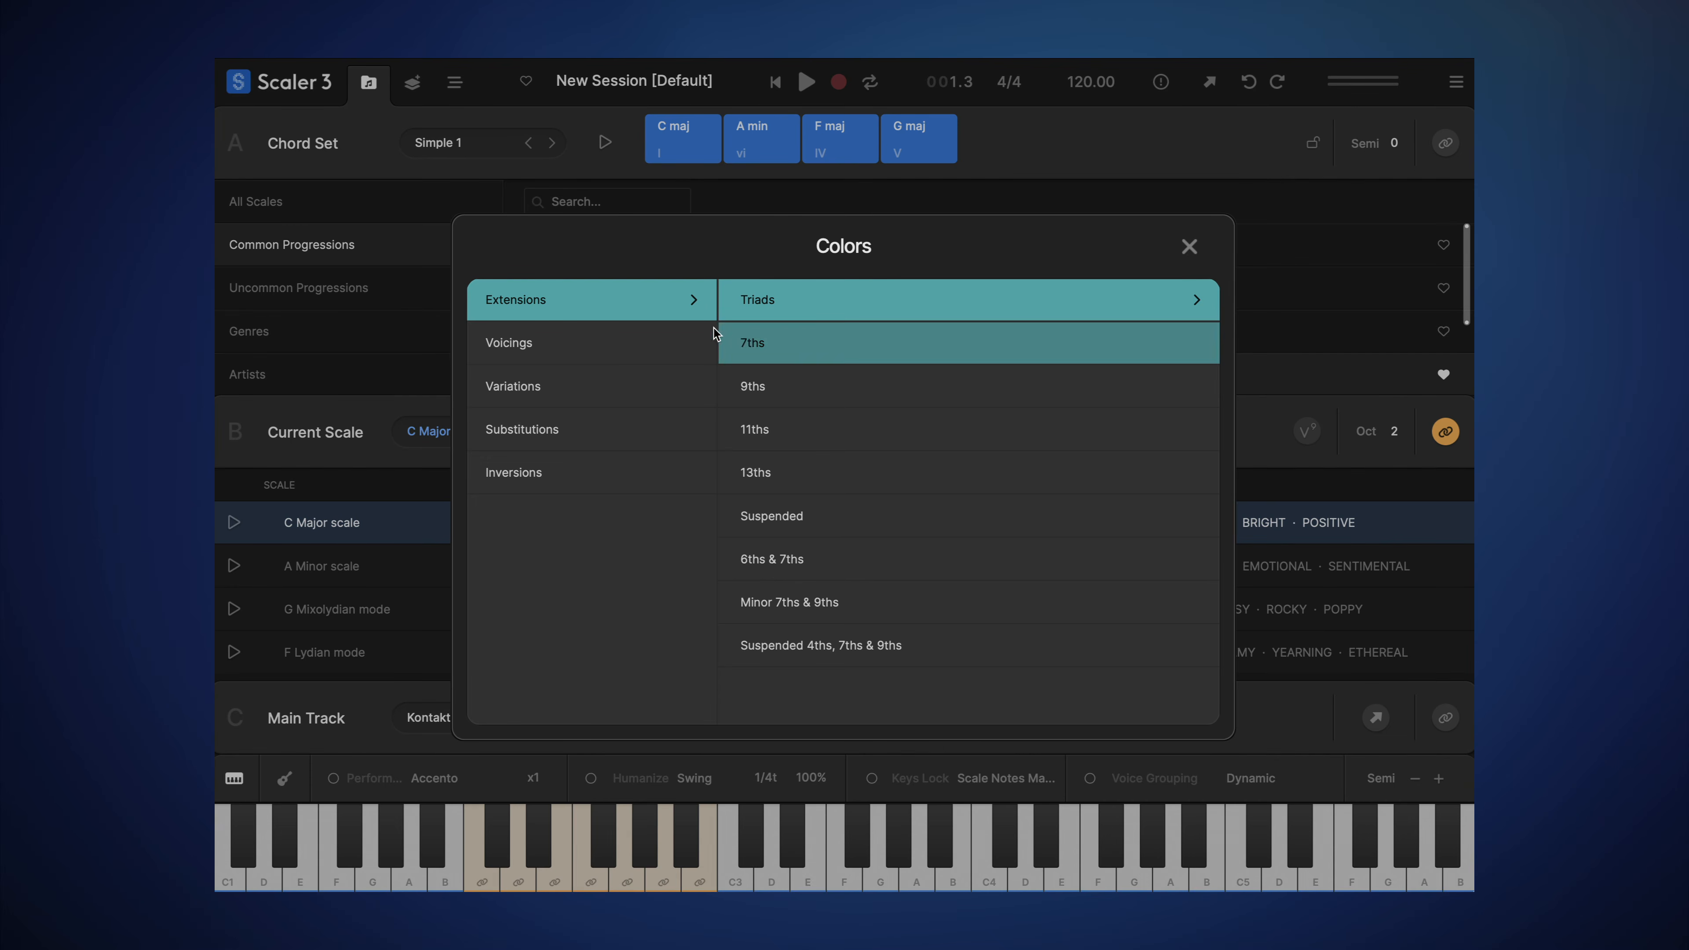
left_click(625, 339)
left_click(594, 388)
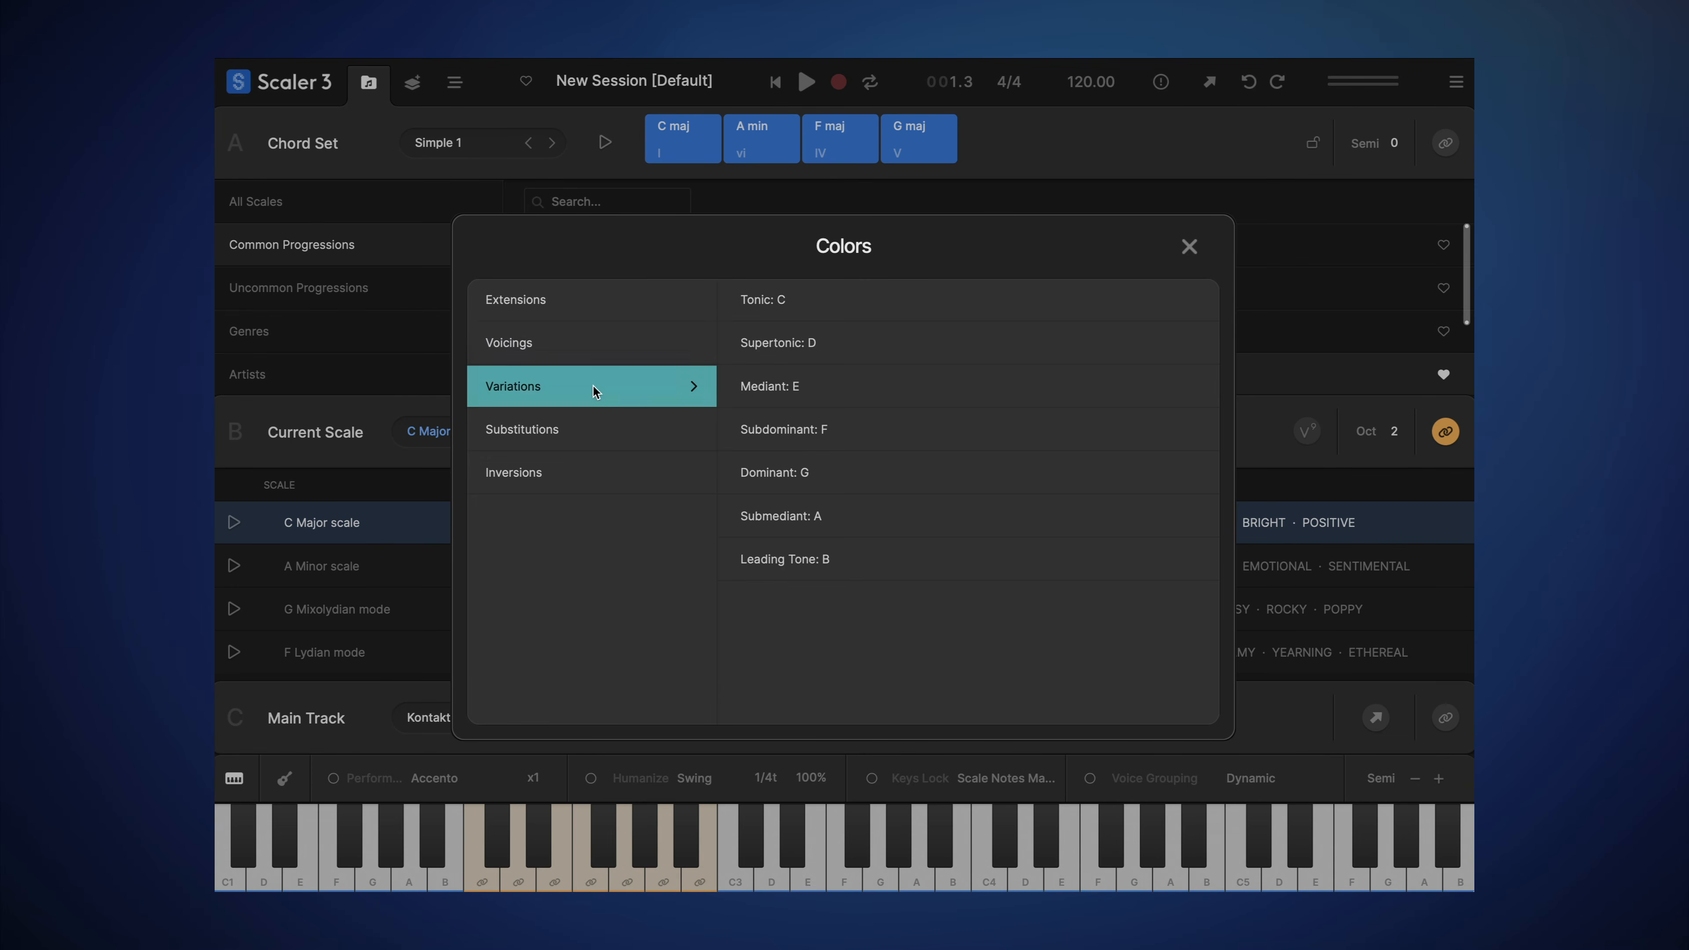
left_click(587, 418)
left_click(574, 466)
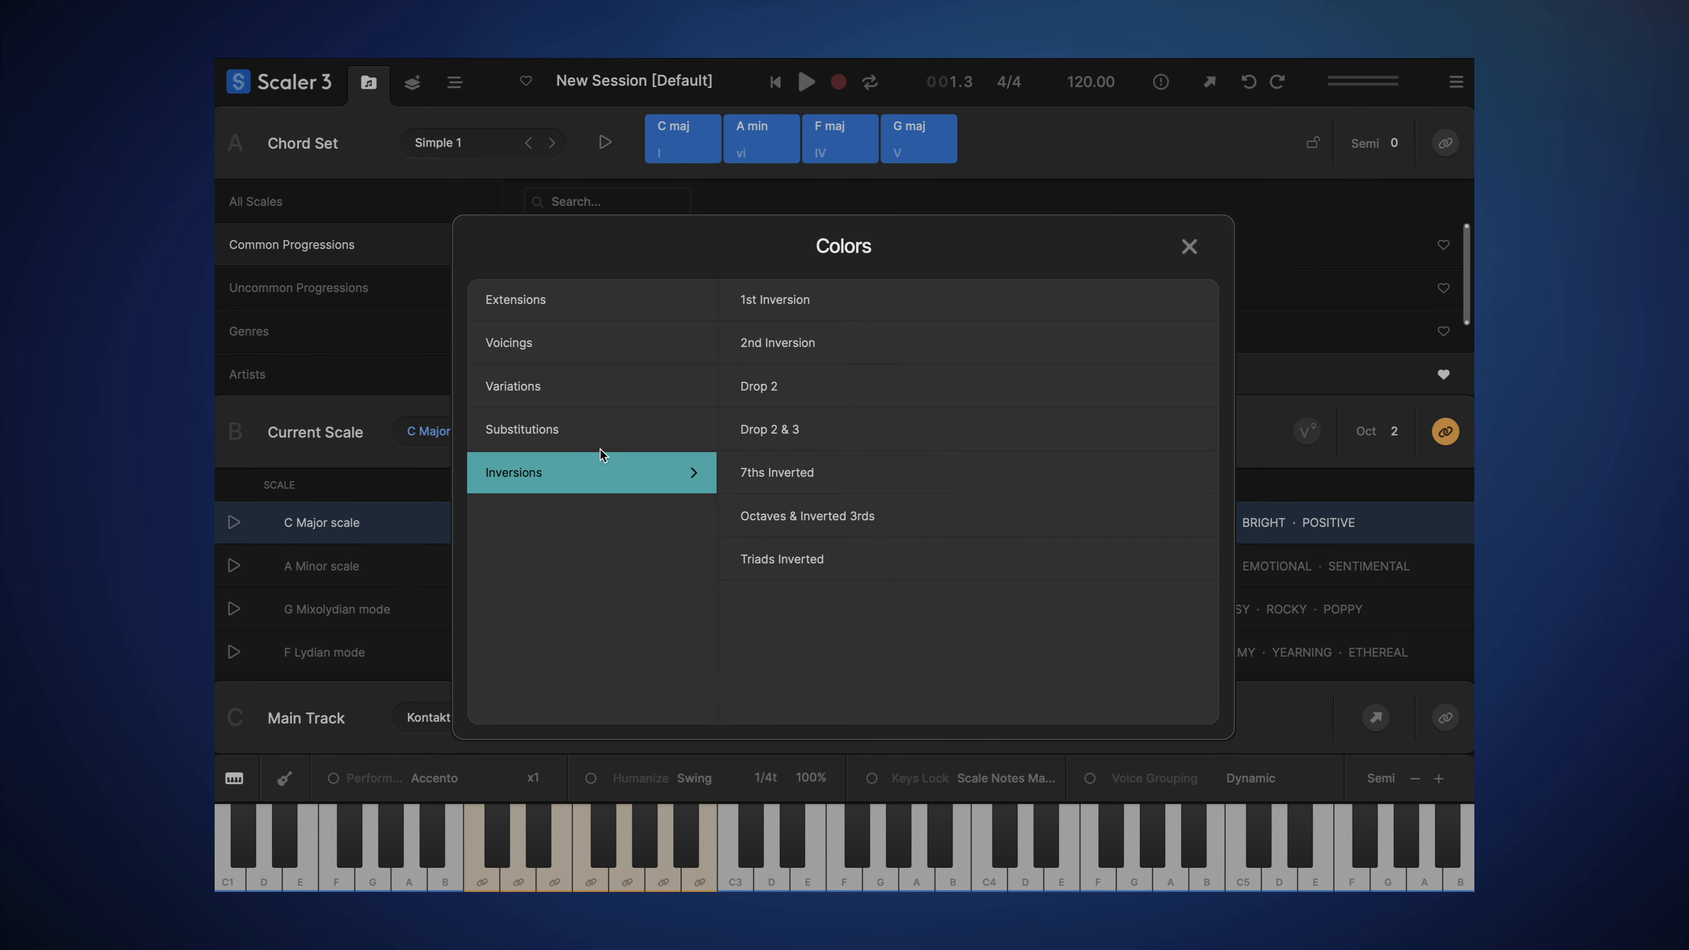
left_click(581, 312)
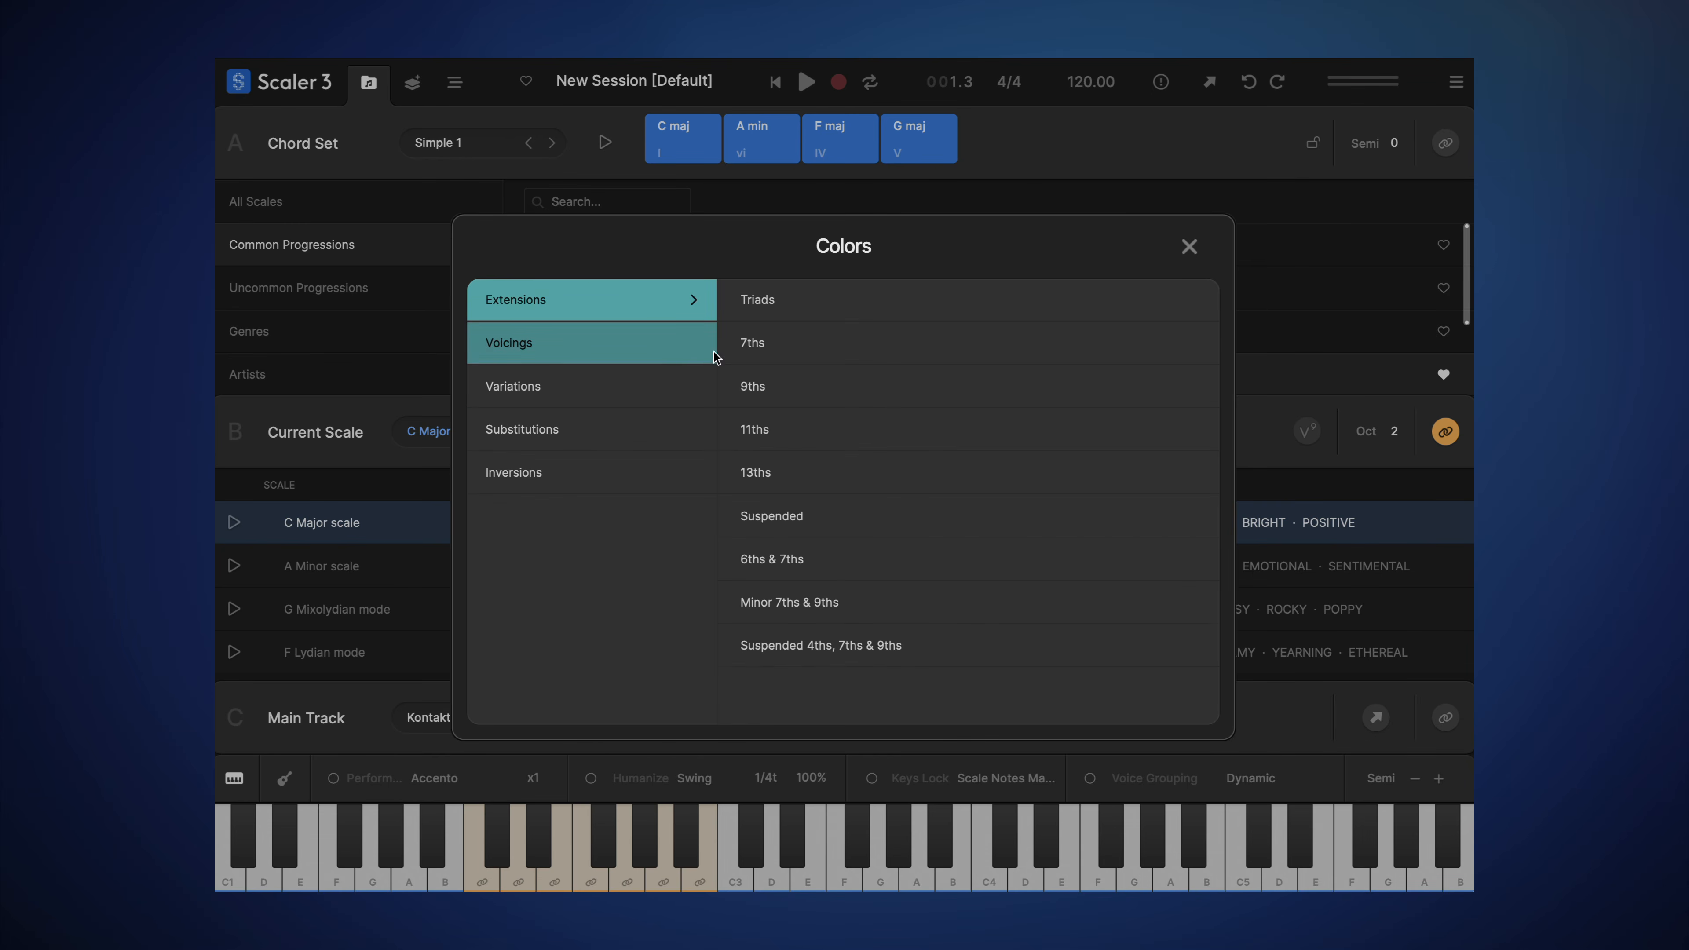
left_click(773, 358)
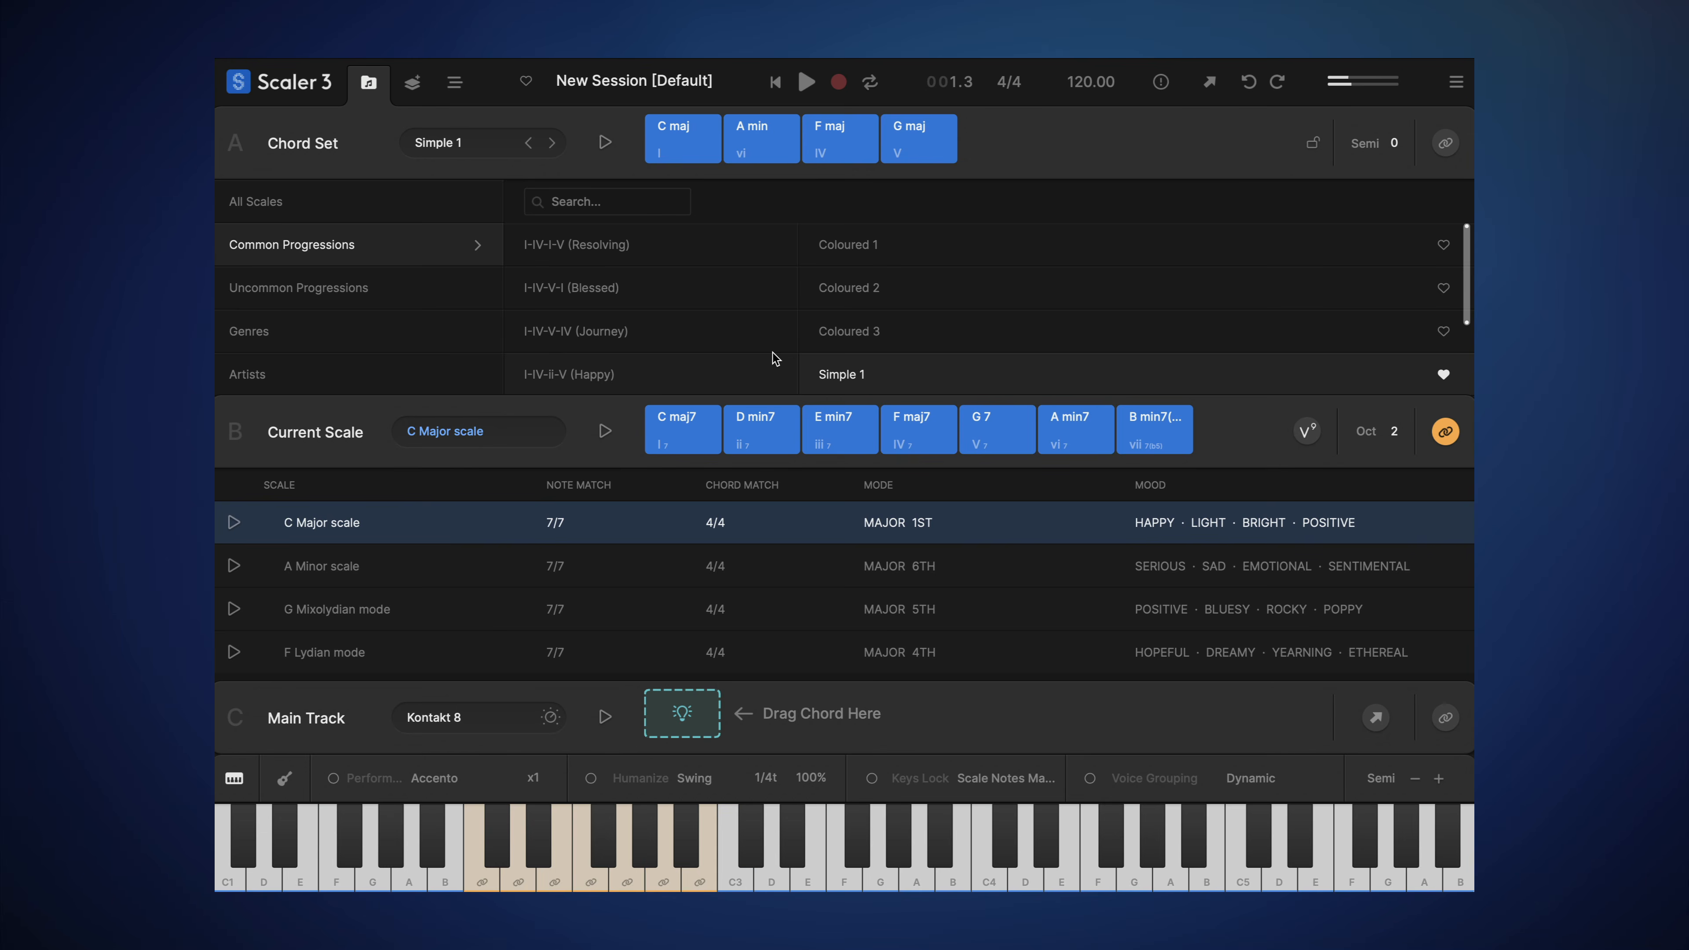
Step: Copy the C maj, A min, F maj and G maj chords from the chord set to the main track
left_click_drag(649, 131, 687, 710)
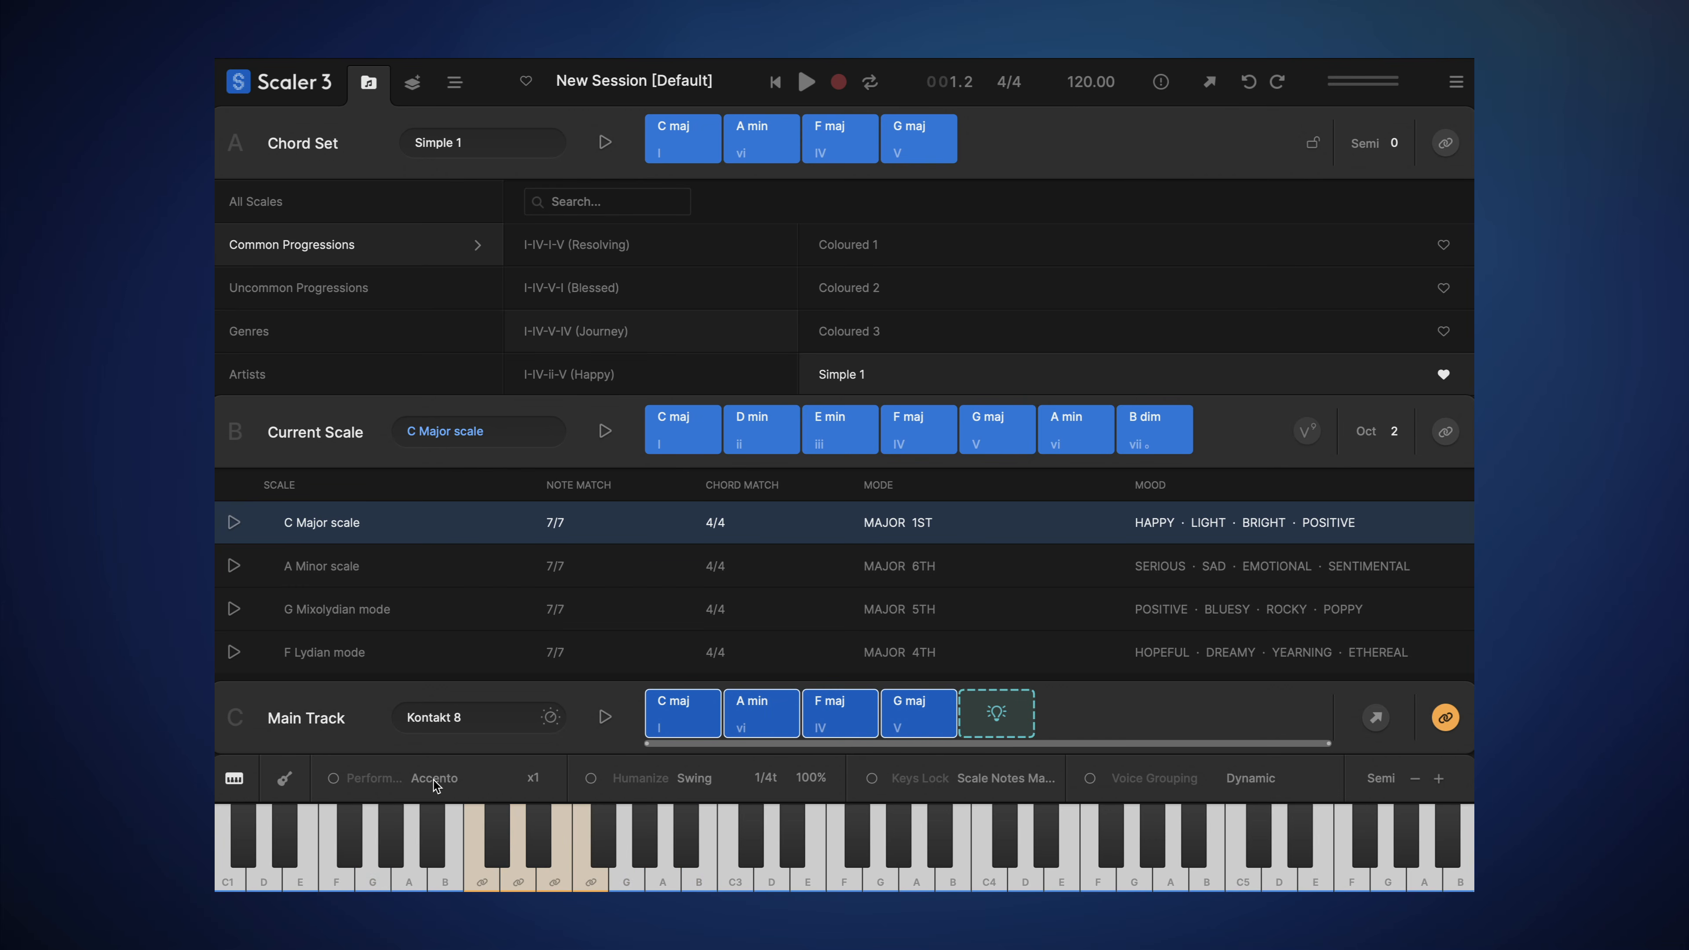
Step: Show the guitar fretboard, return to the piano keyboard, and collapse and restore the keyboard view
left_click(284, 779)
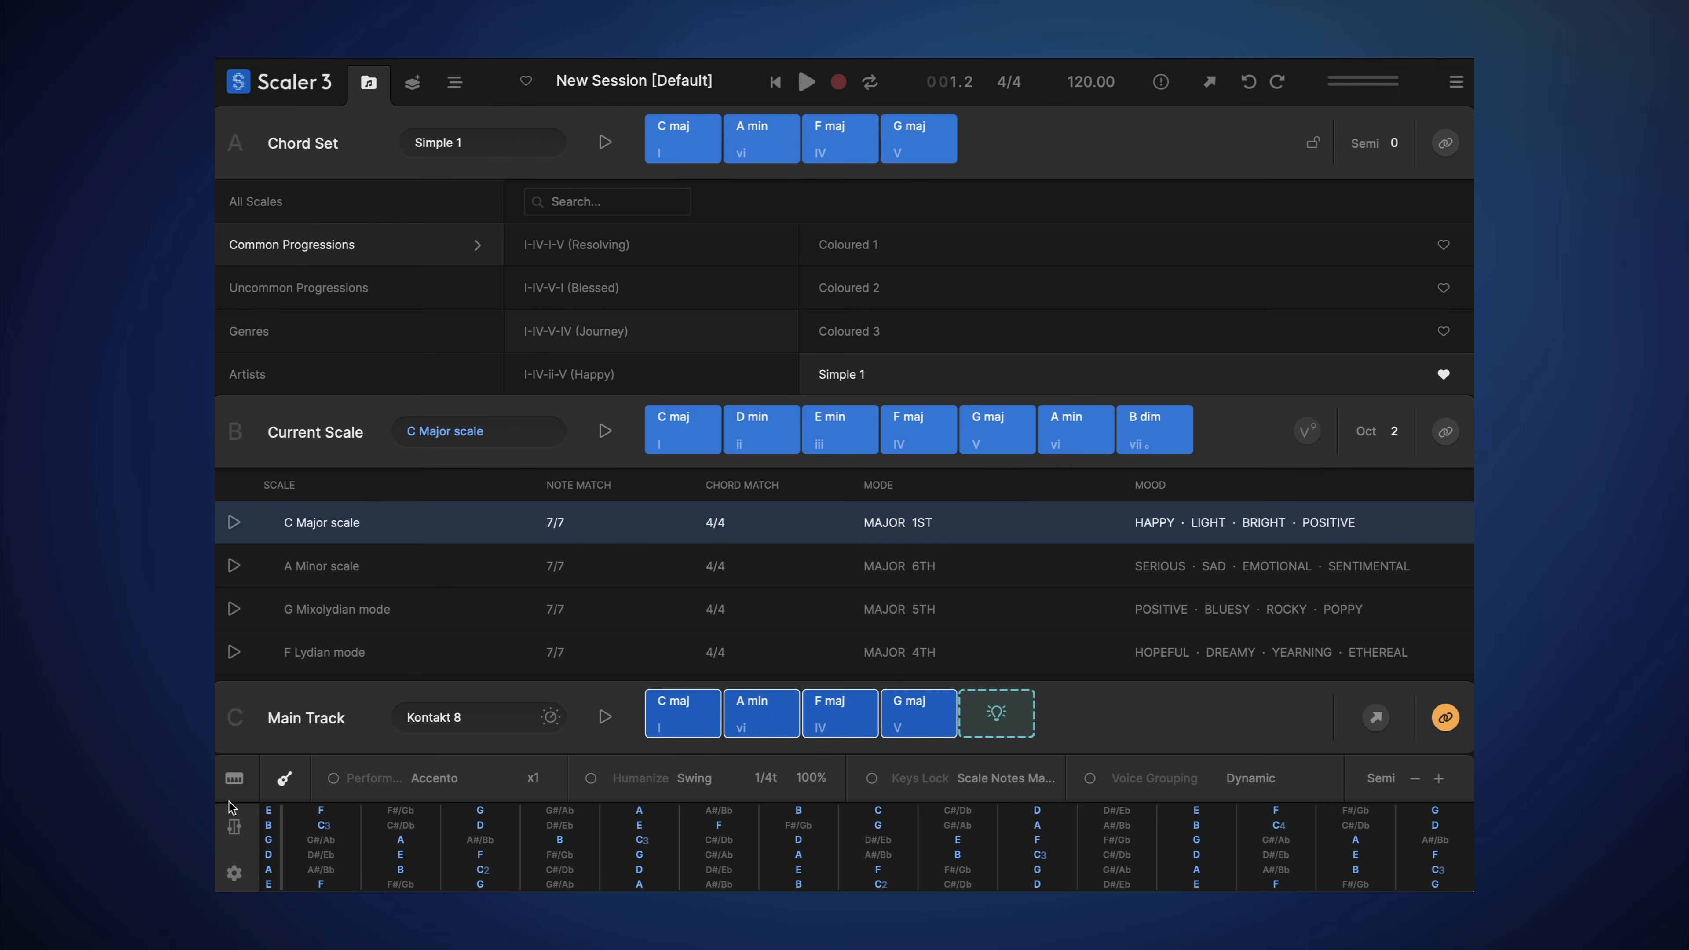
left_click(232, 785)
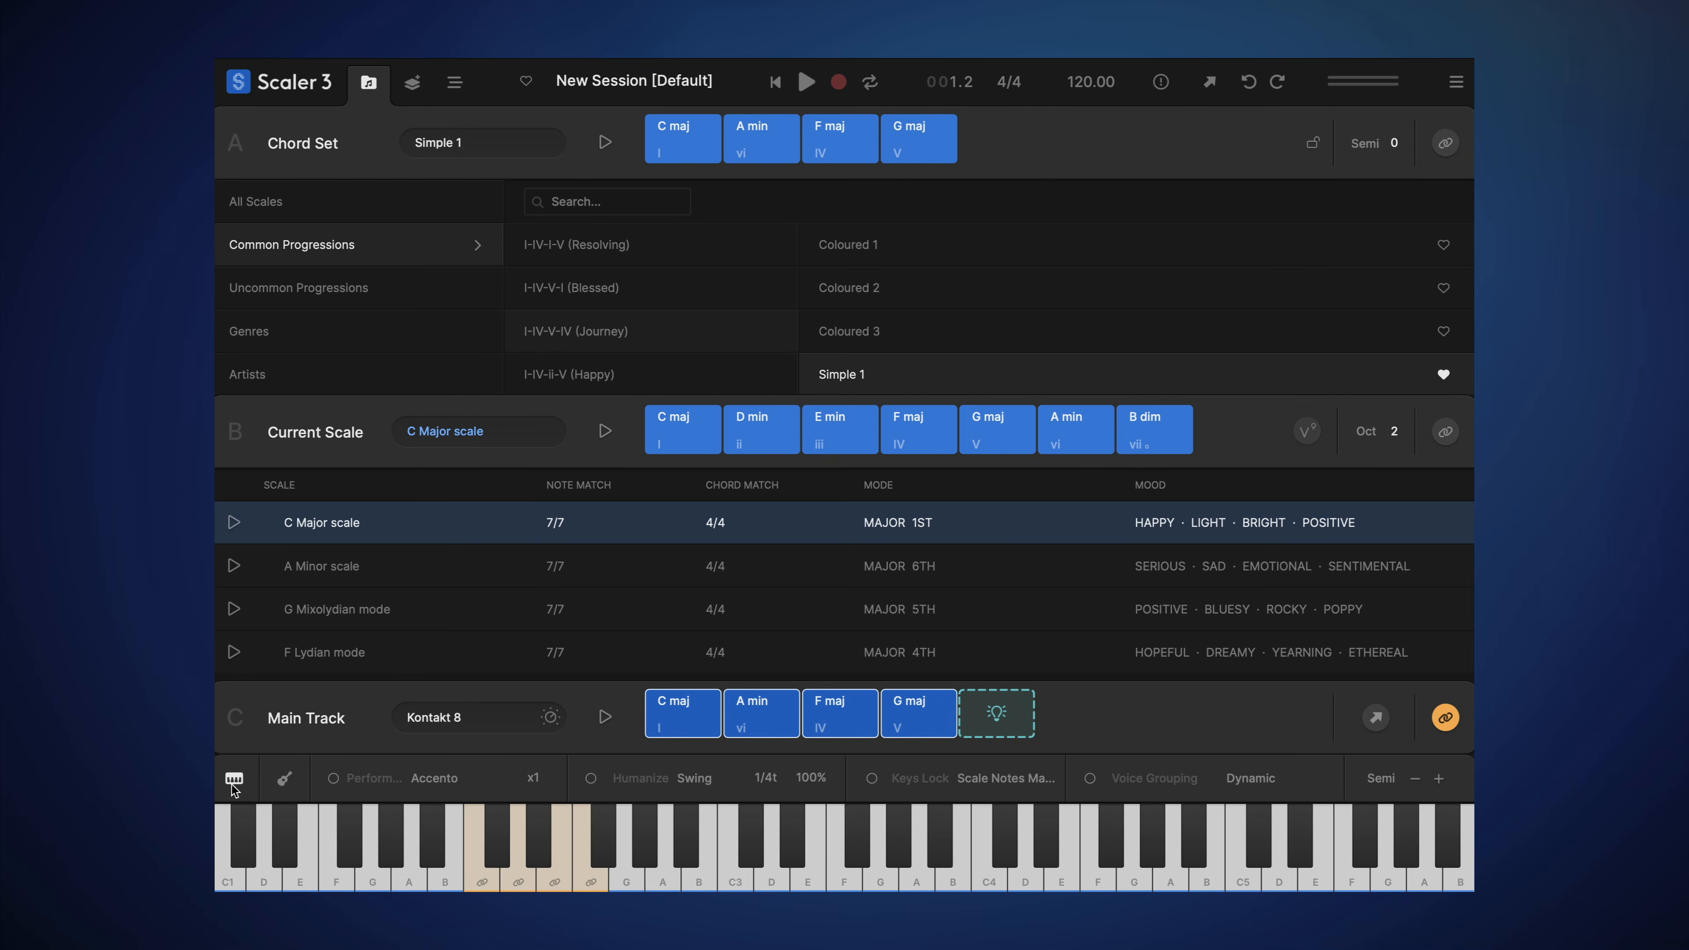
left_click(233, 784)
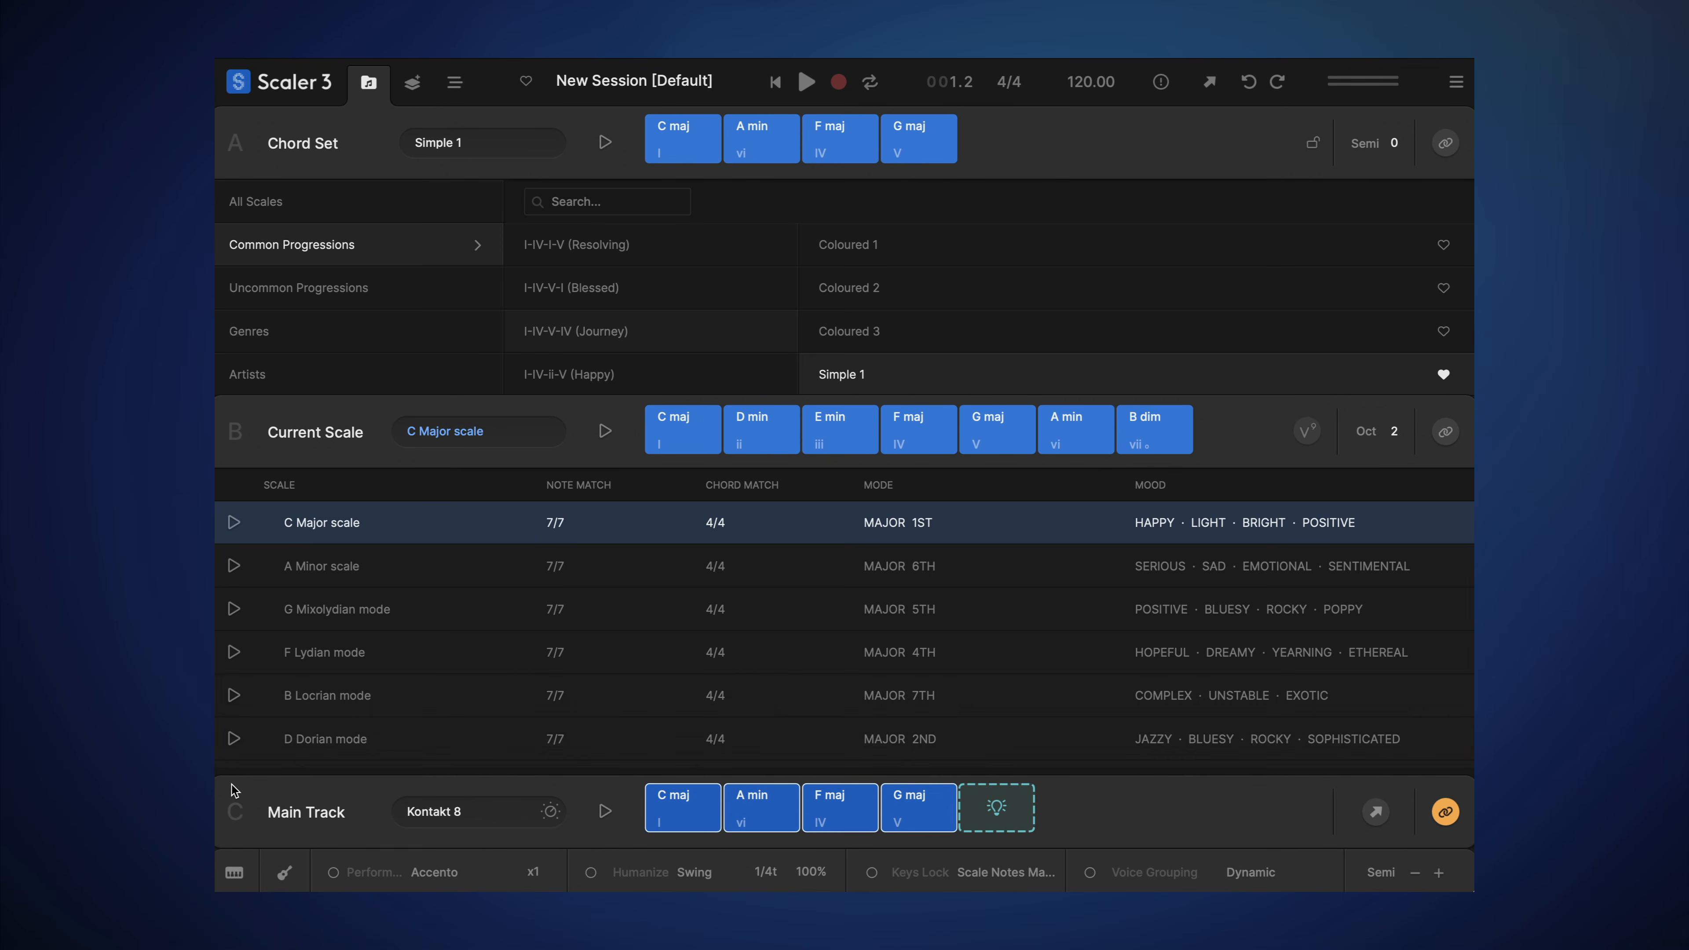
left_click(223, 877)
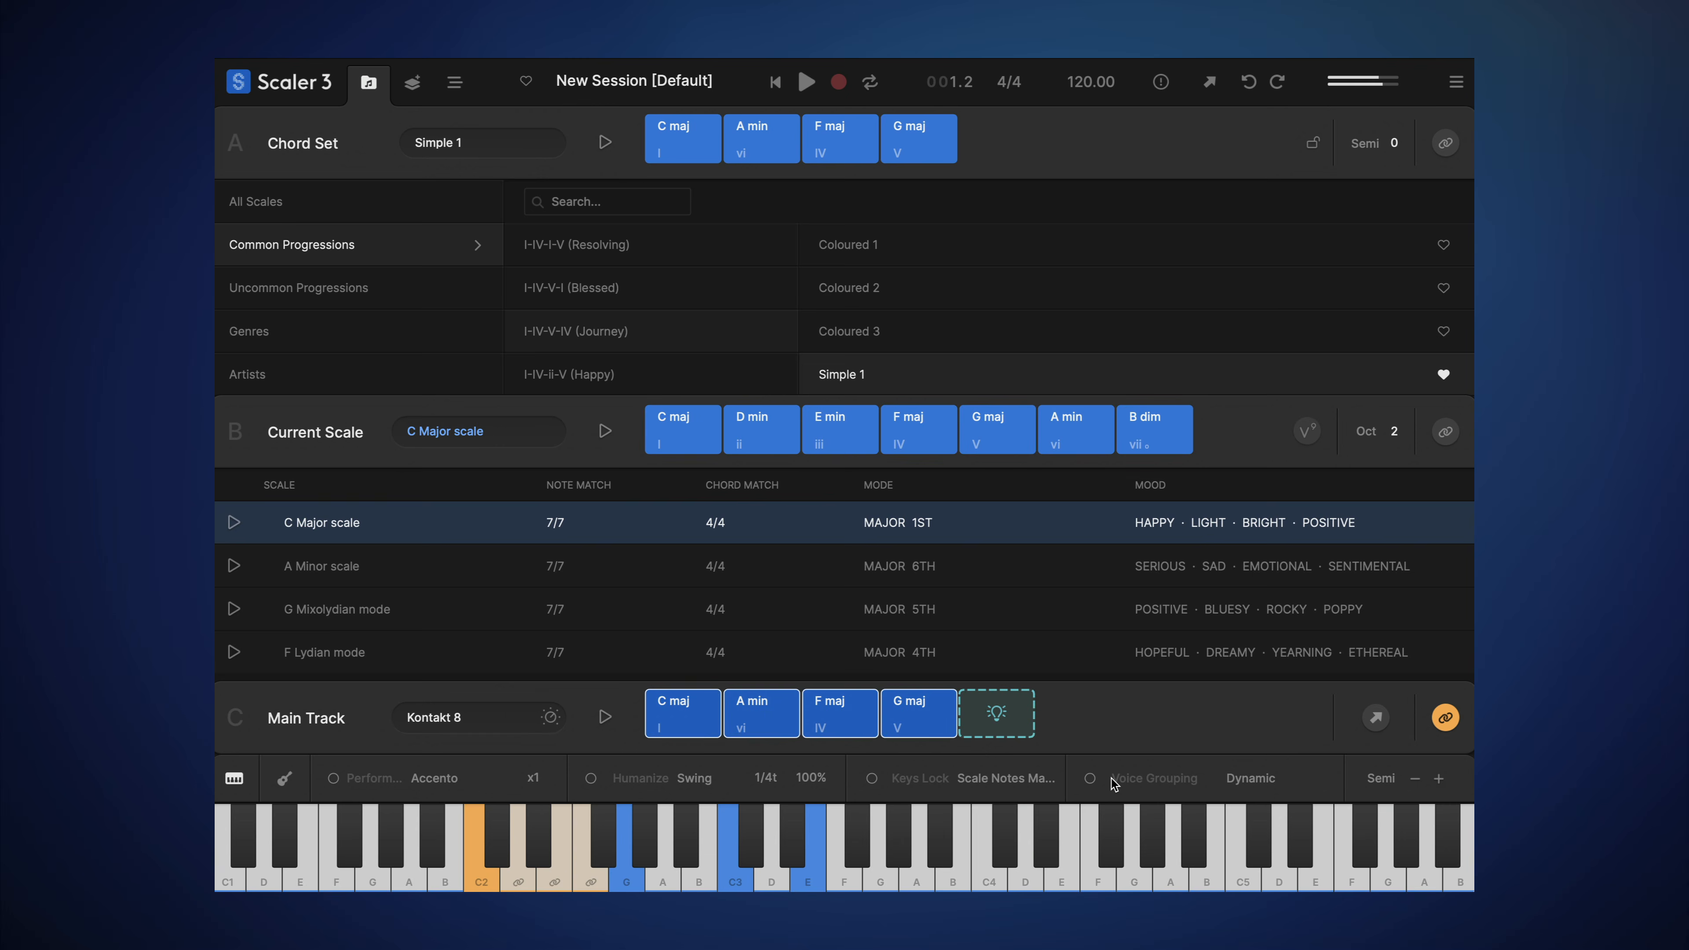
Step: Turn on Voice Grouping for the chords, and switch off Keys Lock while it is set to Chord Scales
left_click(1093, 779)
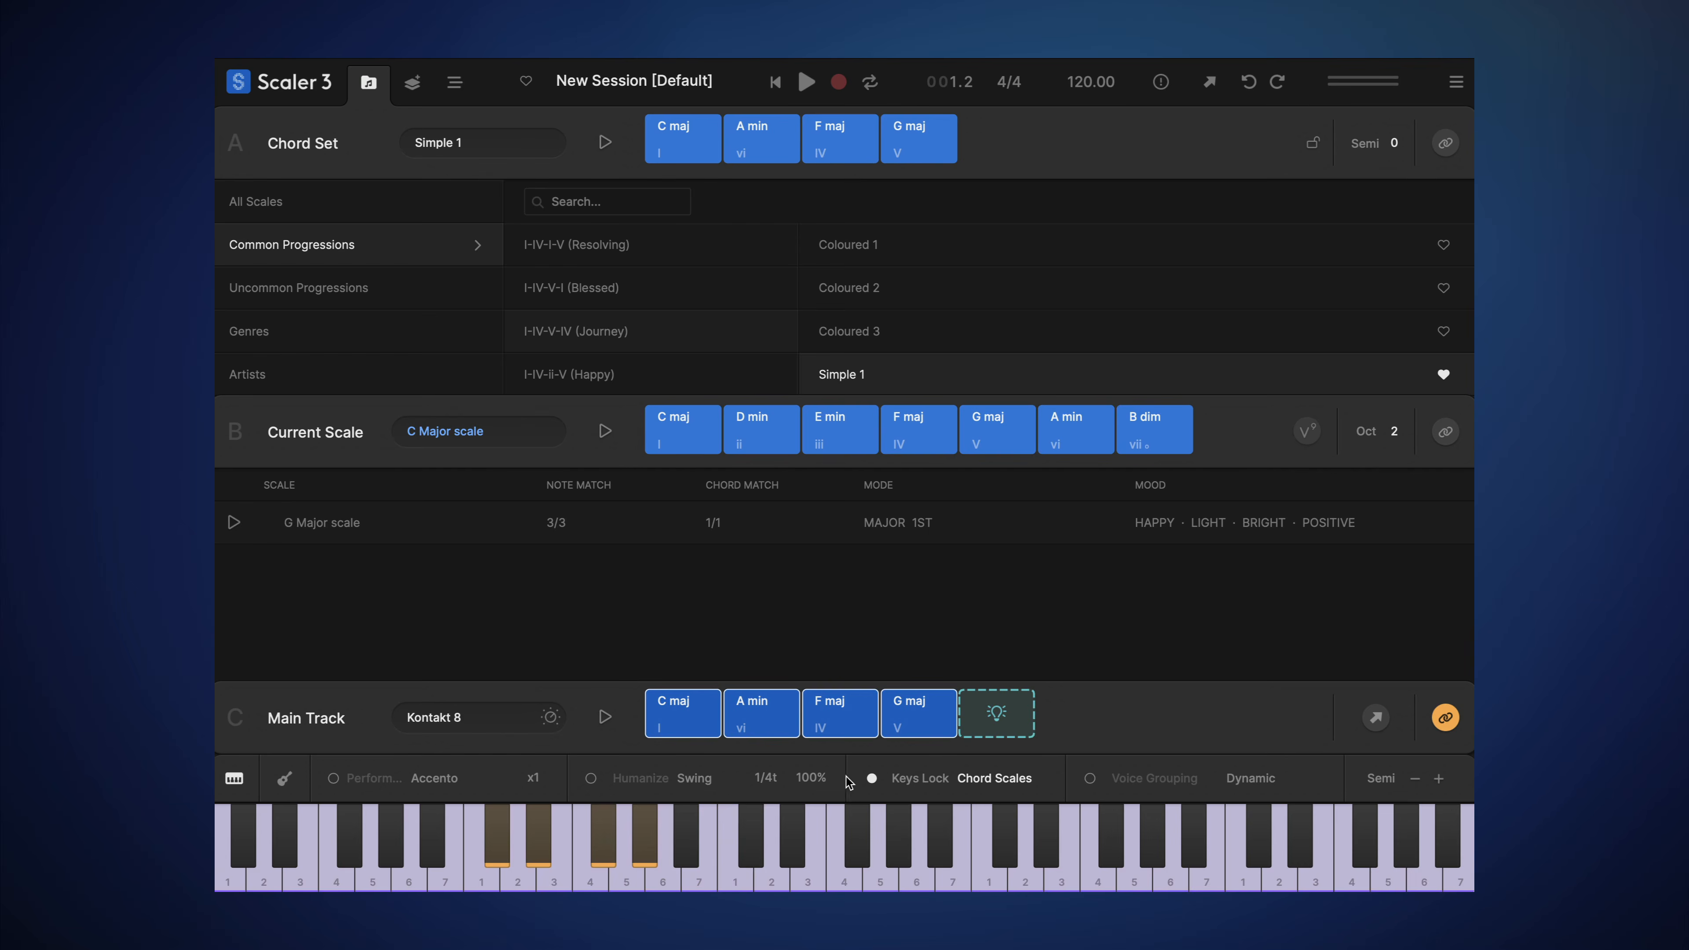
left_click(871, 777)
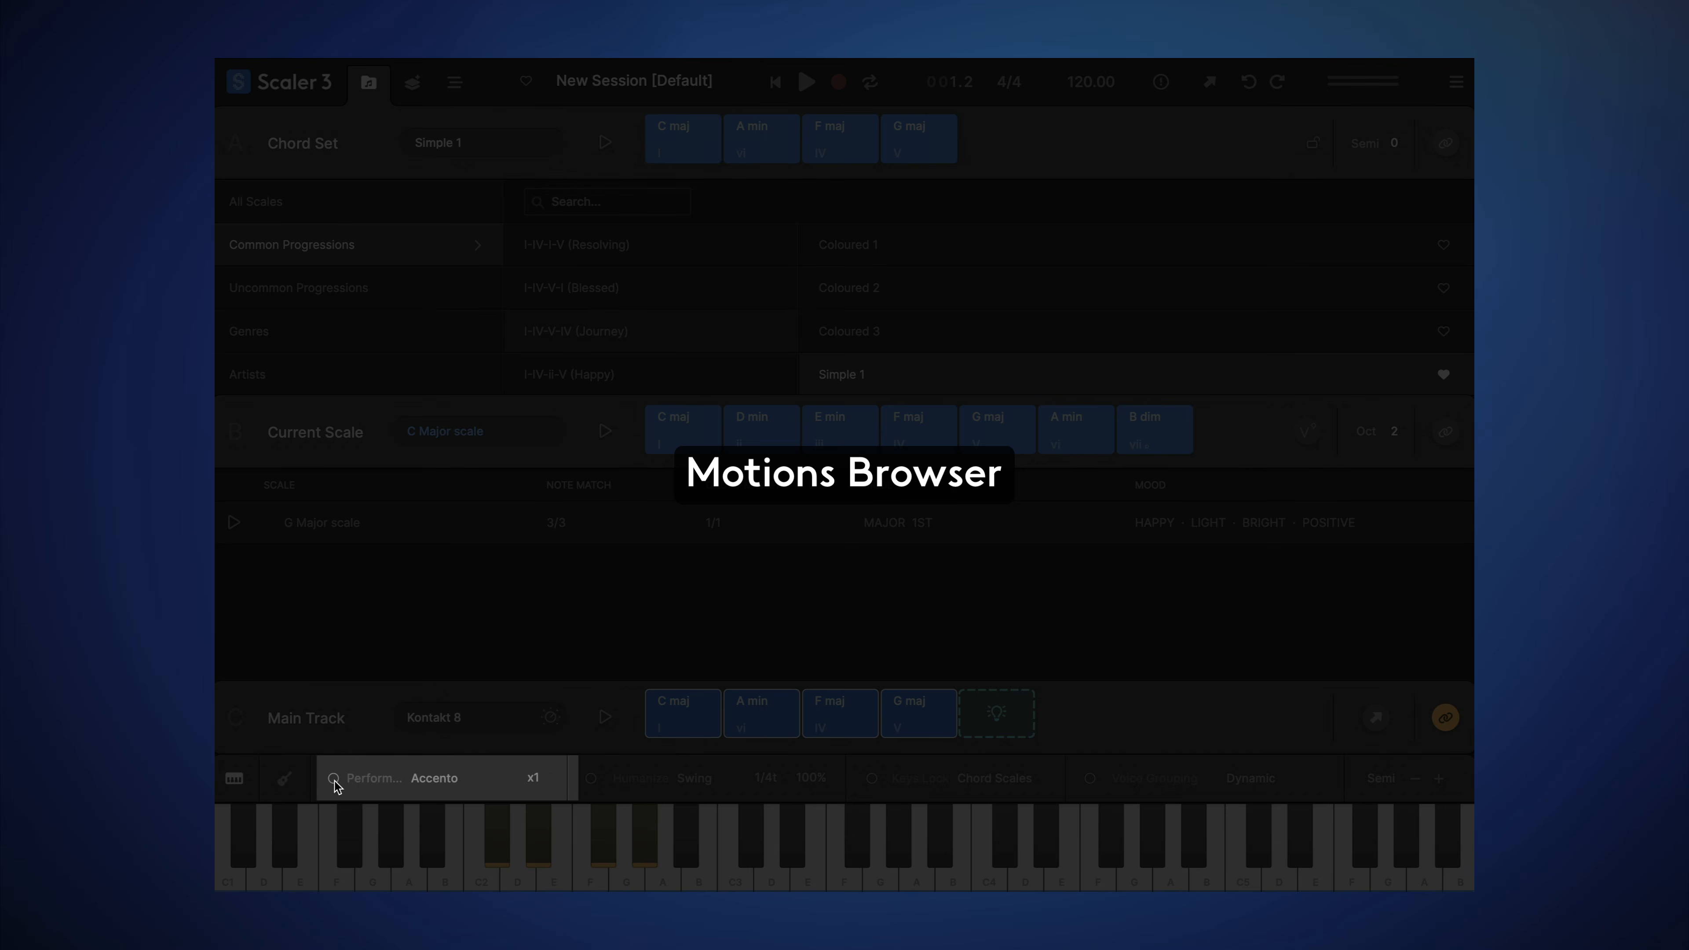
Step: Enable the performance motion, preview Dynamic Performances 6 and 7, and apply Dynamic Performance 7
left_click(334, 778)
left_click(425, 780)
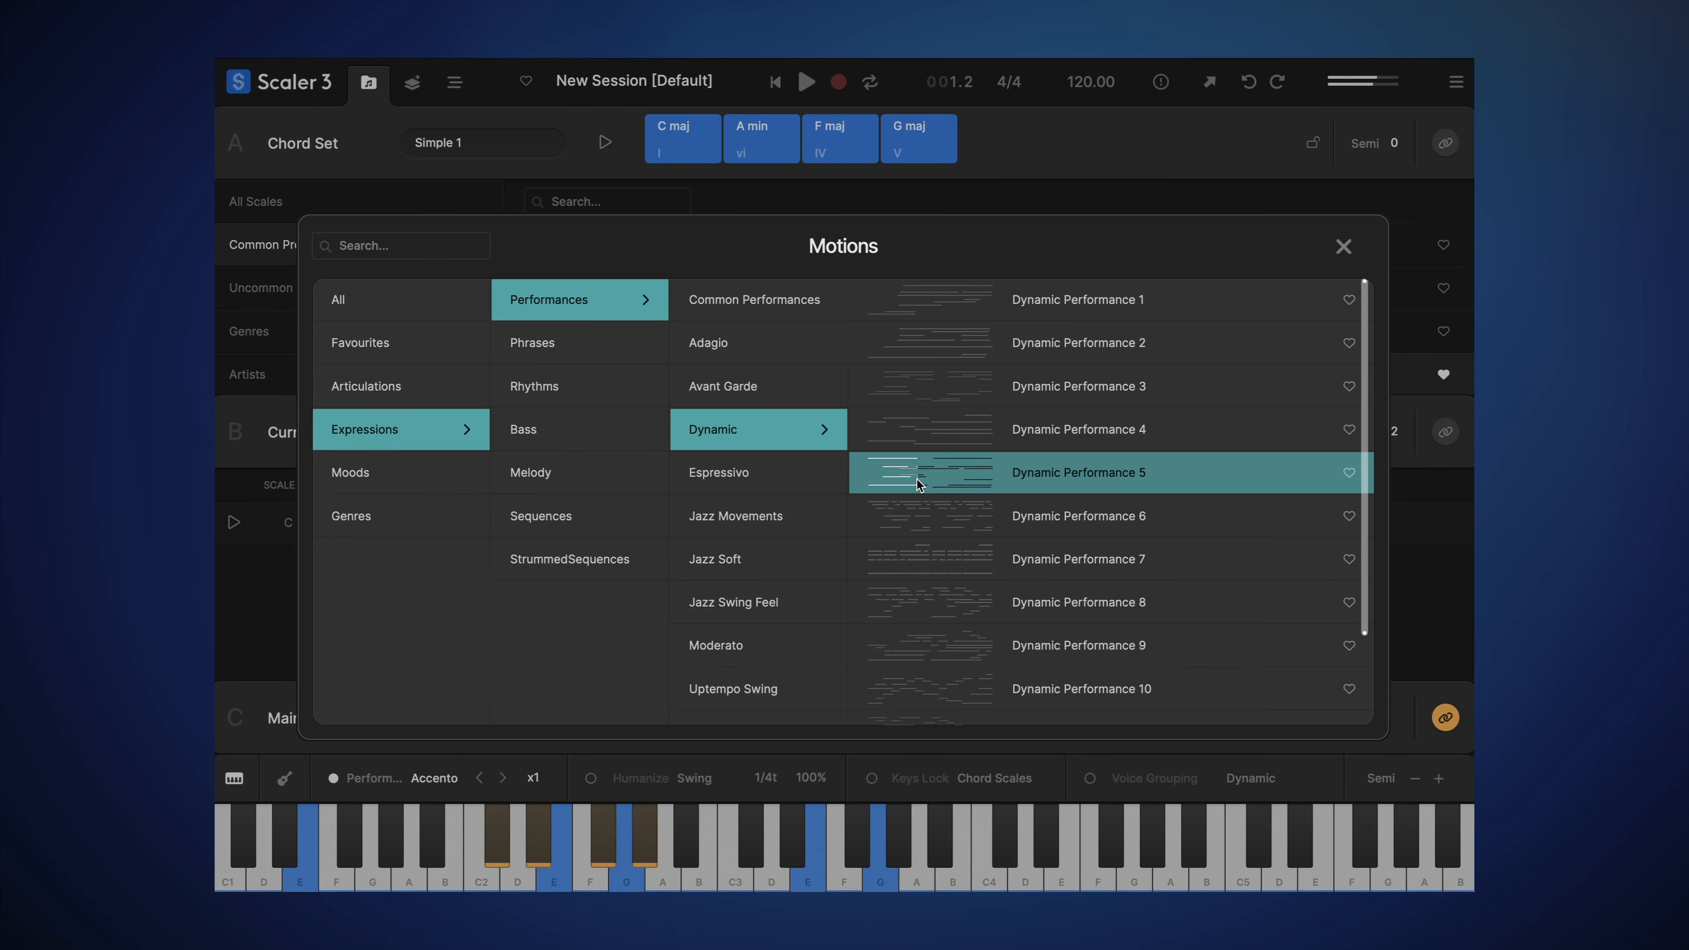
left_click(912, 531)
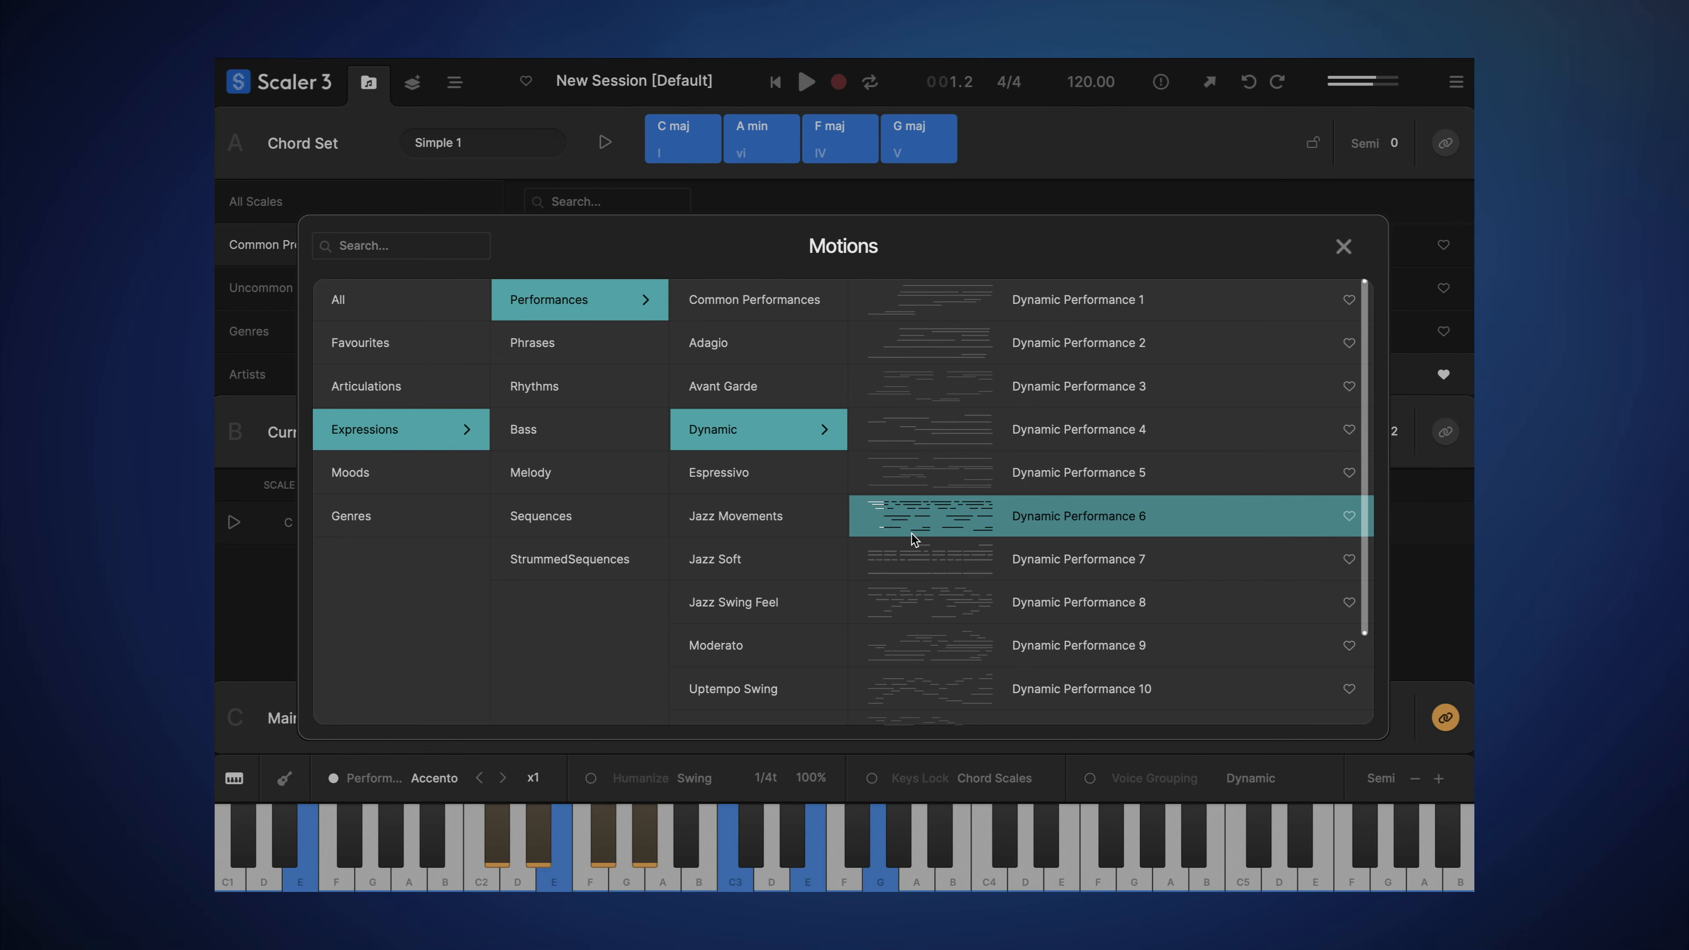
left_click(910, 565)
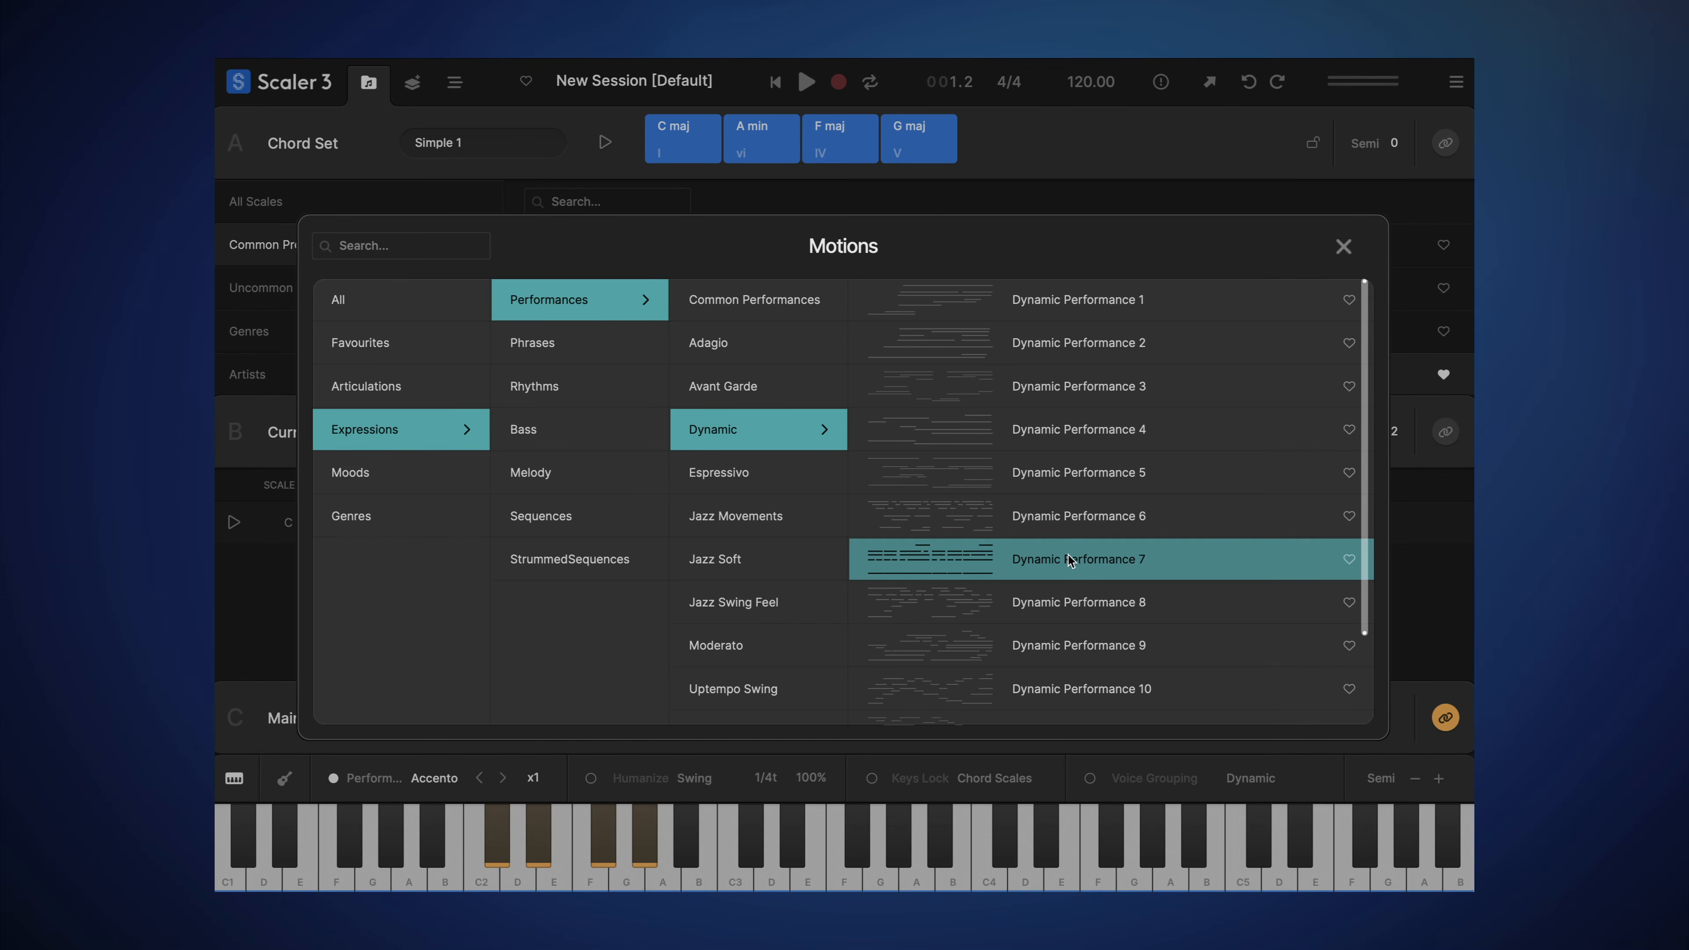
double_click(917, 564)
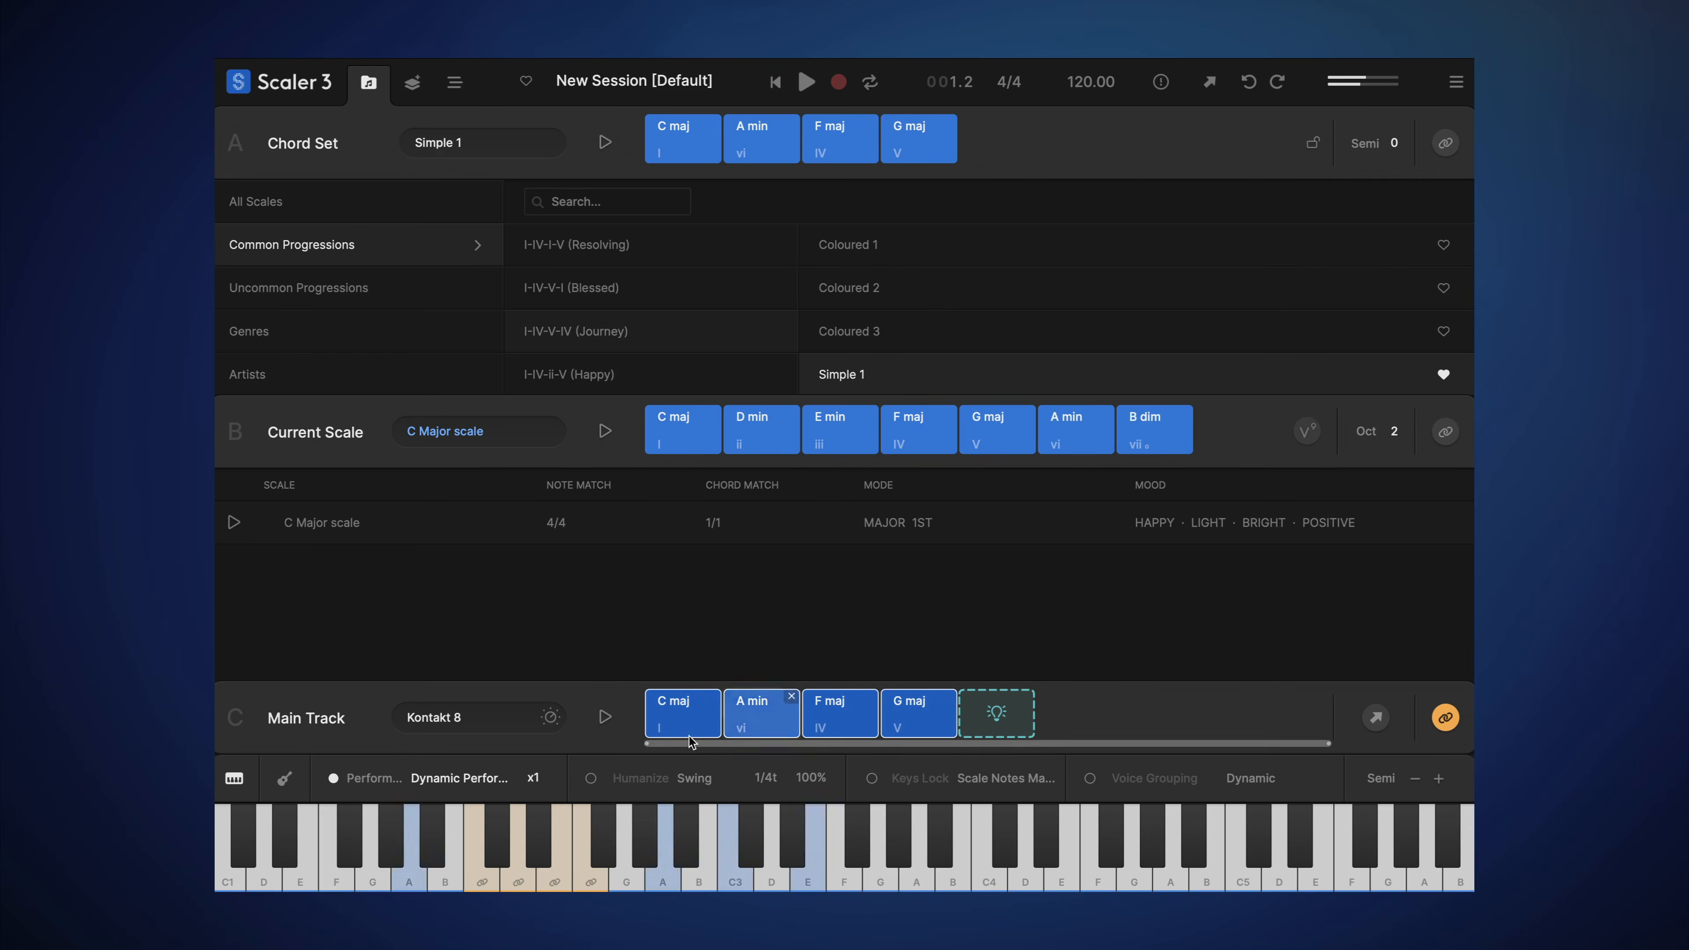
Step: Preview Jazz Soft 2 and Jazz Soft 7 from the Jazz Soft performances, and apply Jazz Soft 7 as the motion
left_click(435, 778)
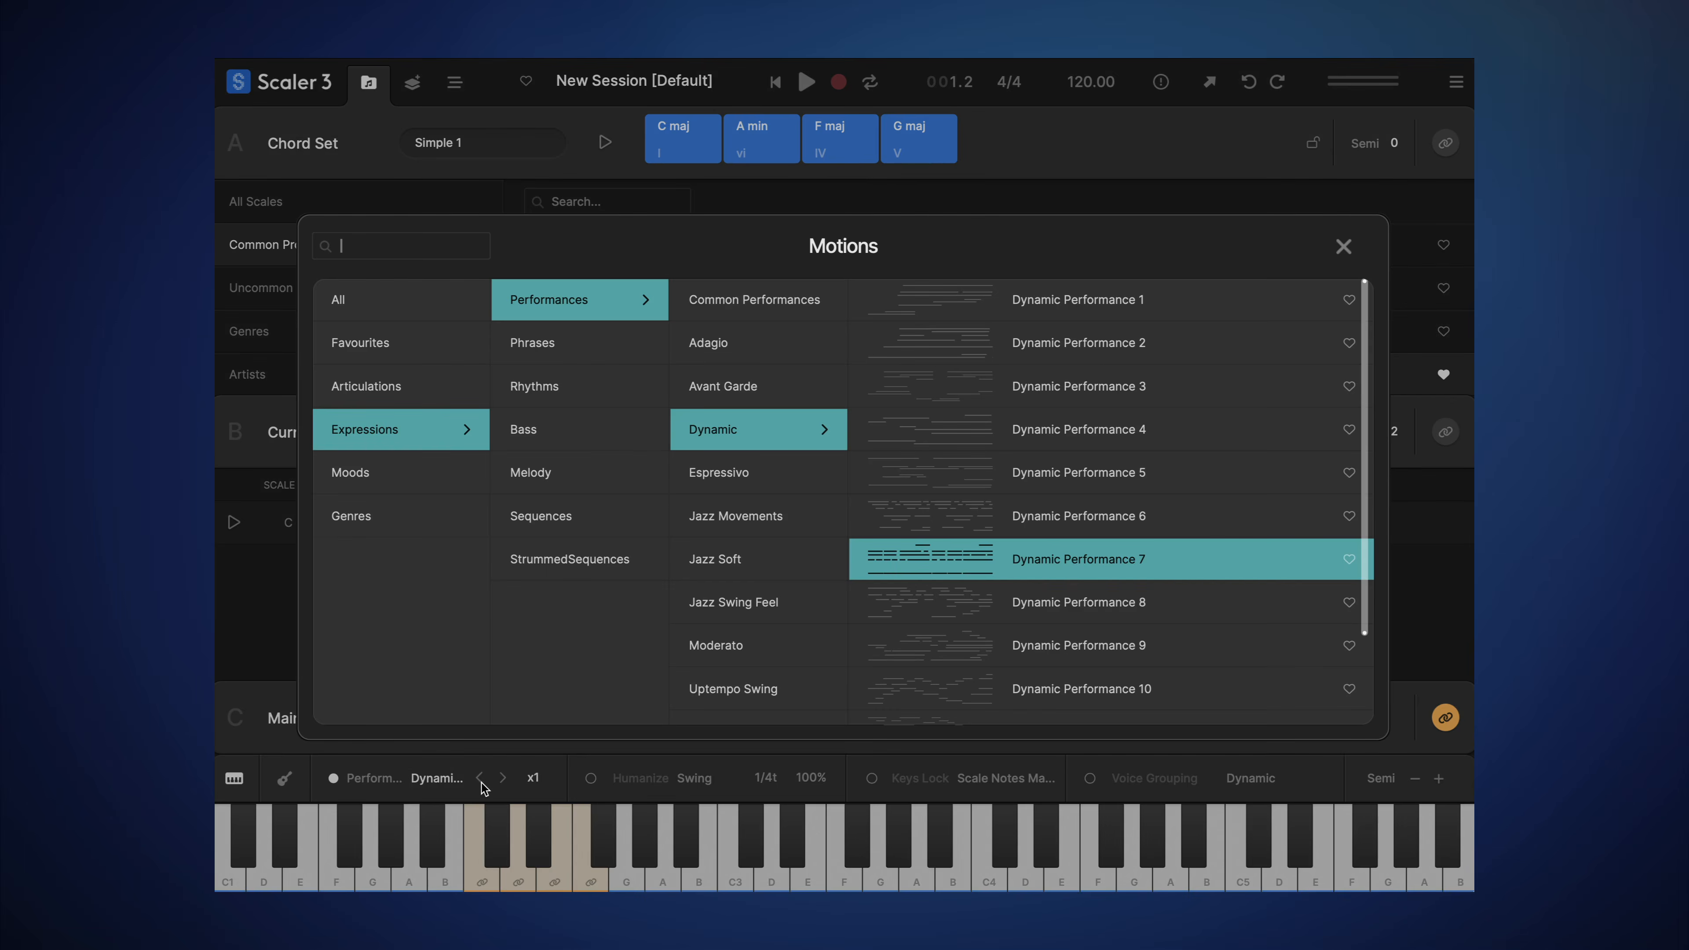
left_click(713, 565)
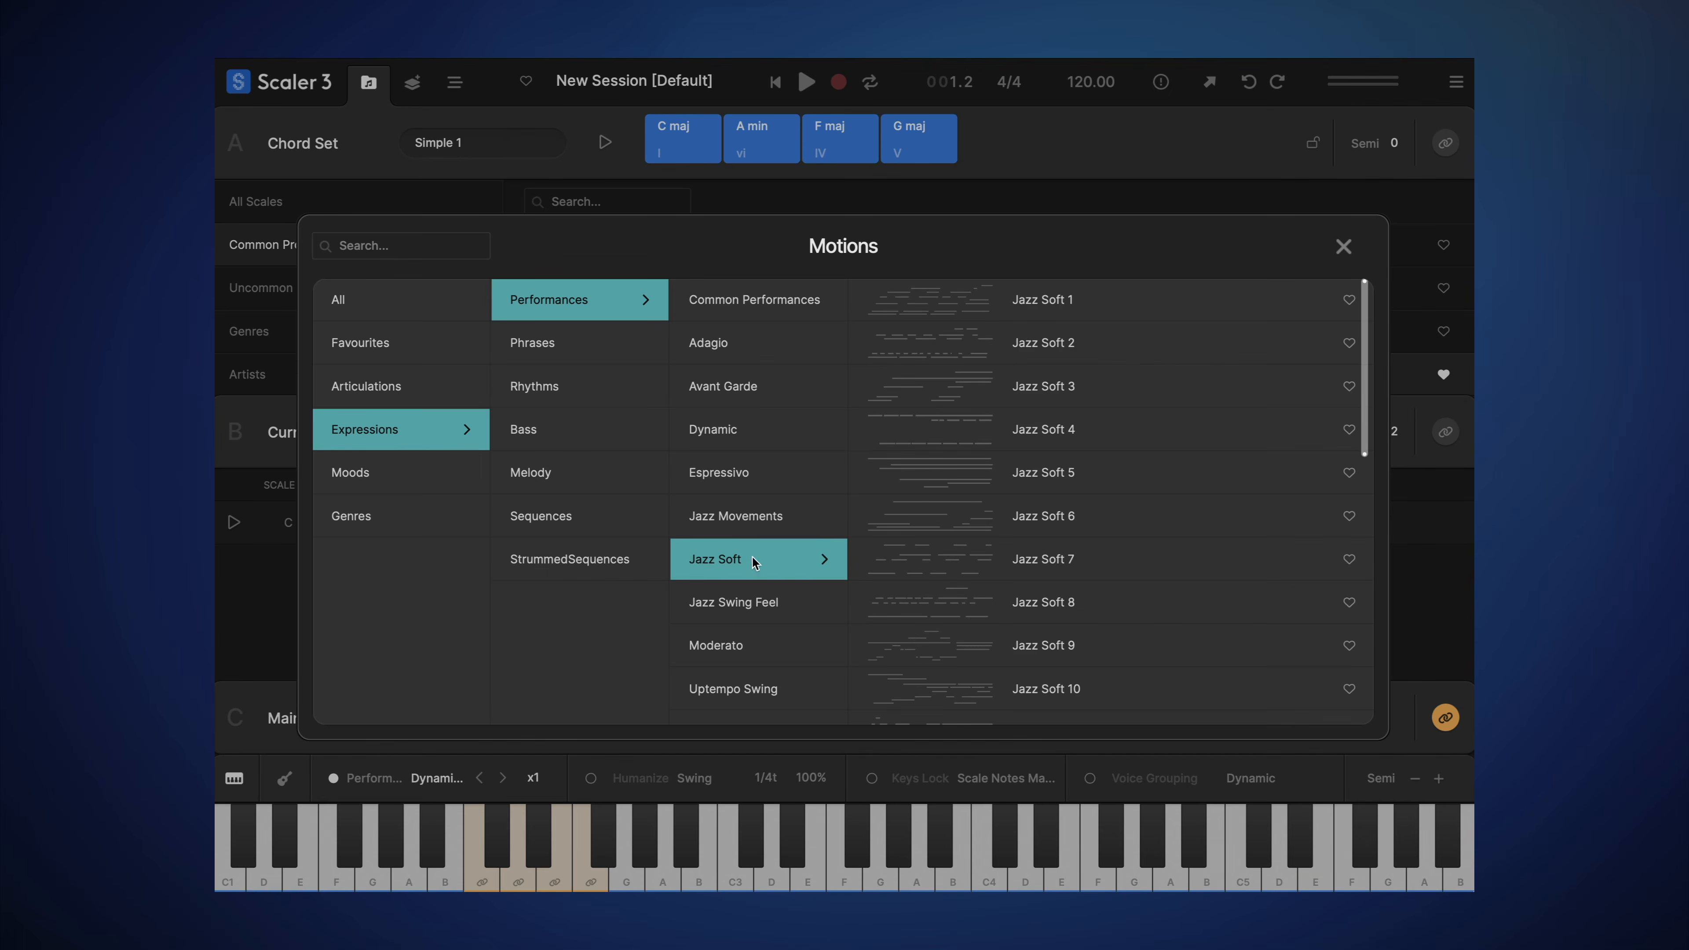
left_click(899, 336)
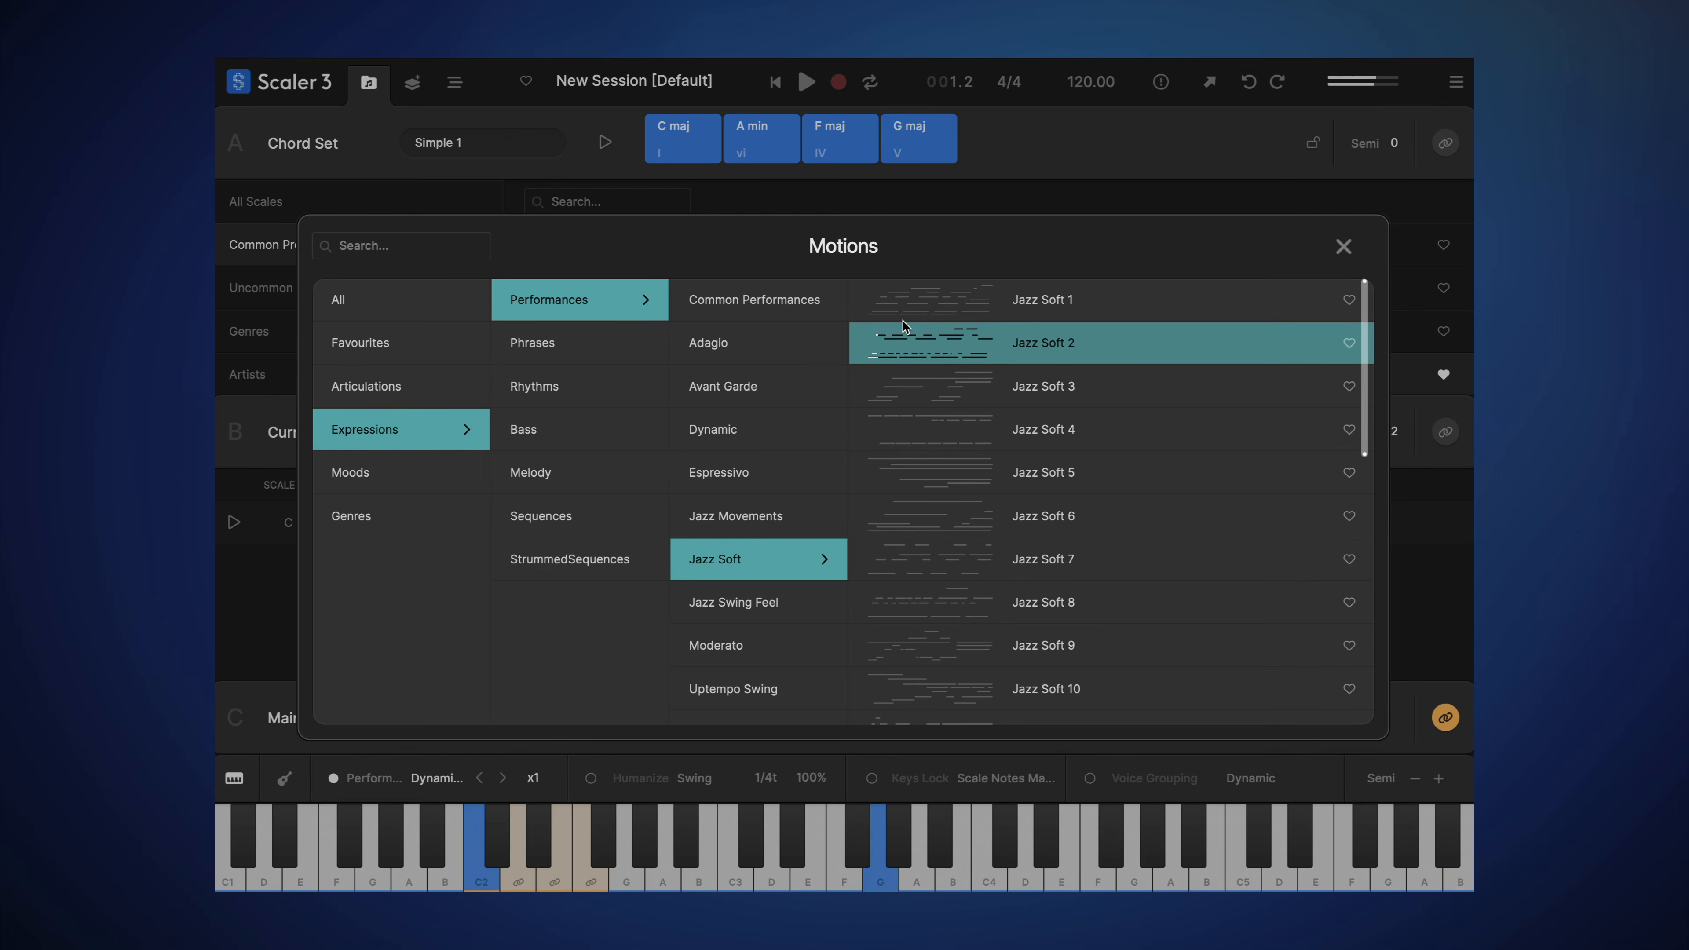
left_click(918, 569)
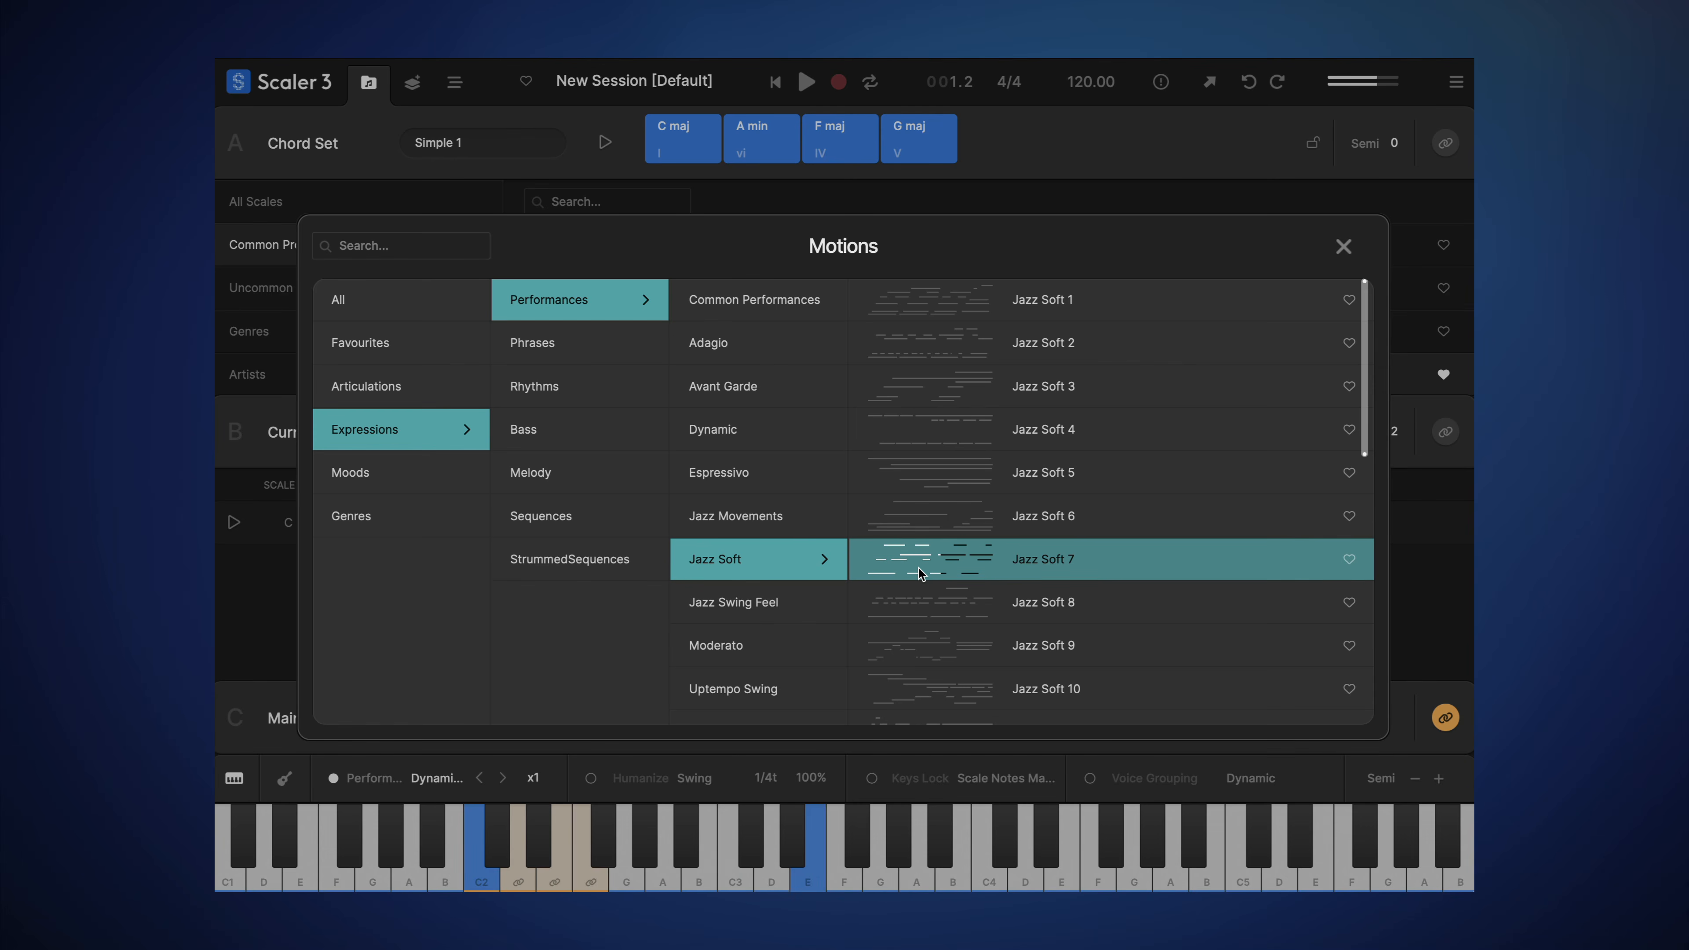
double_click(918, 569)
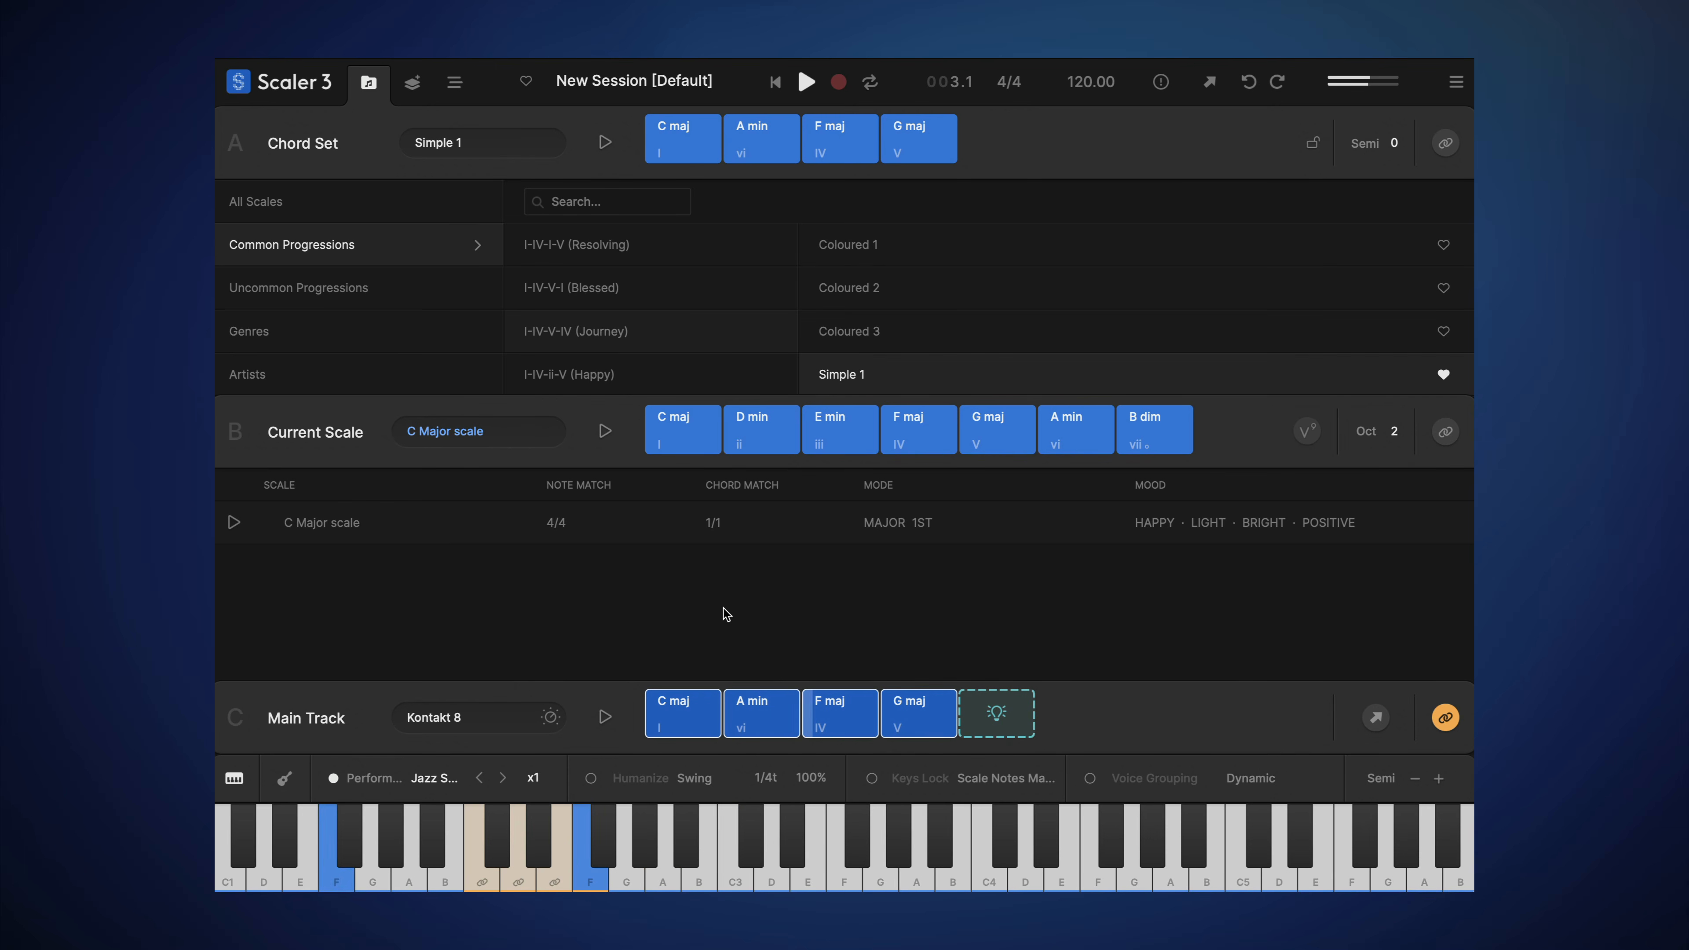
Step: Preview several Emotive motions from the Phrases expressions, apply one, and advance the motion to Emotive Phrase 7
left_click(432, 783)
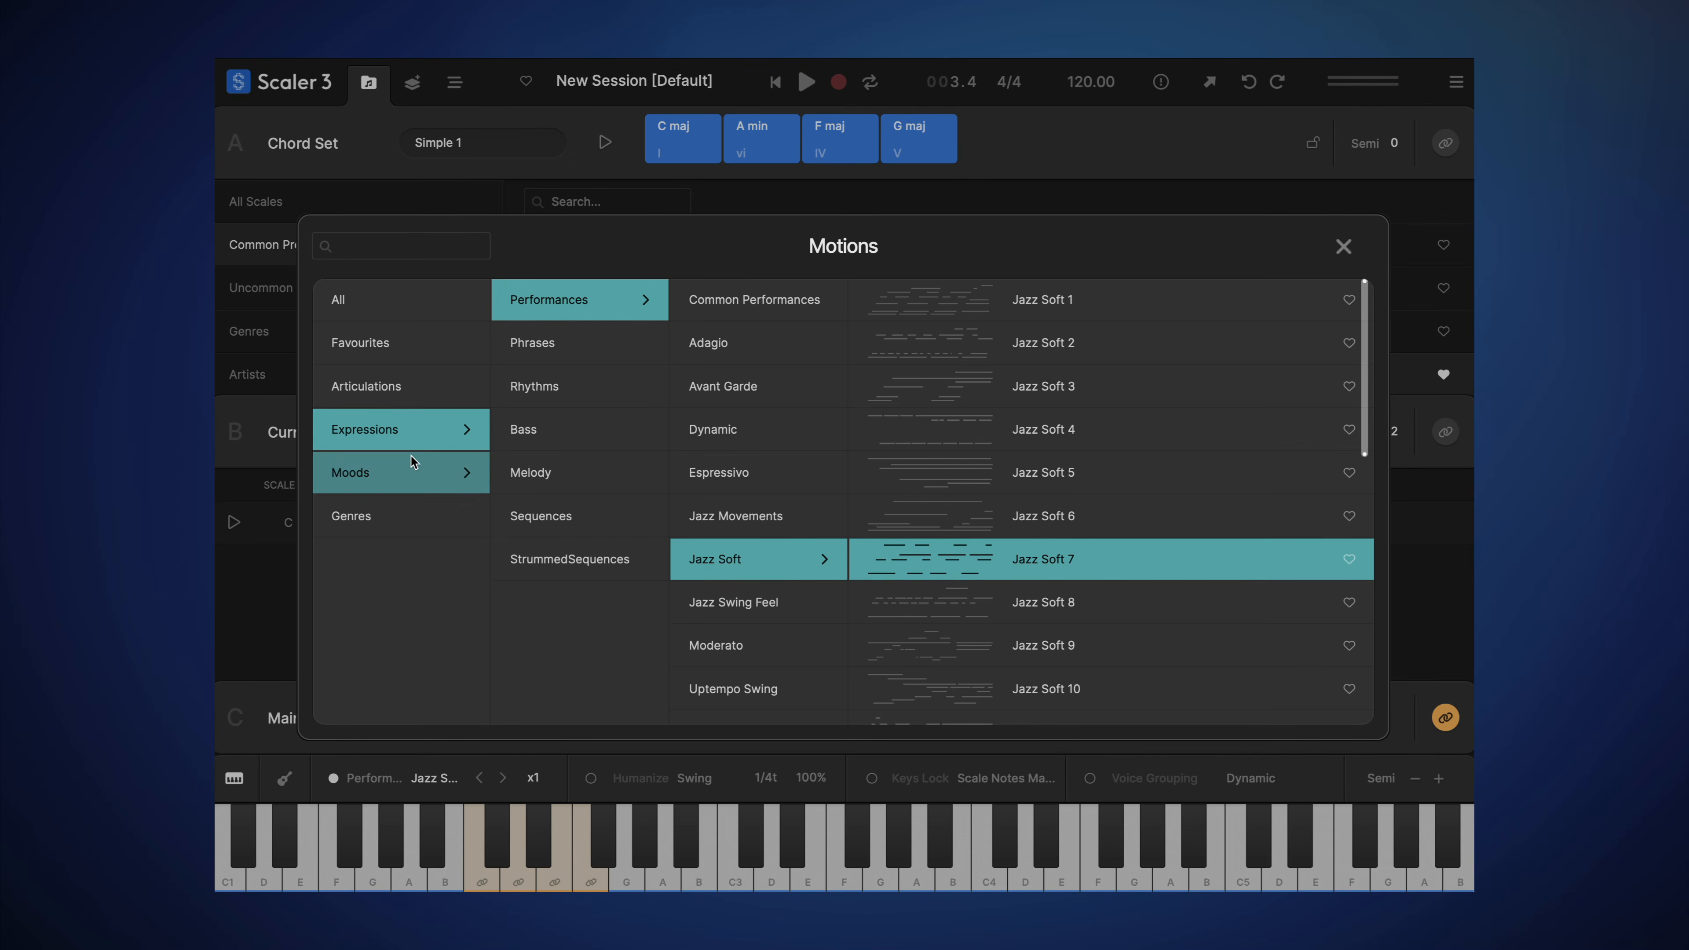
left_click(577, 349)
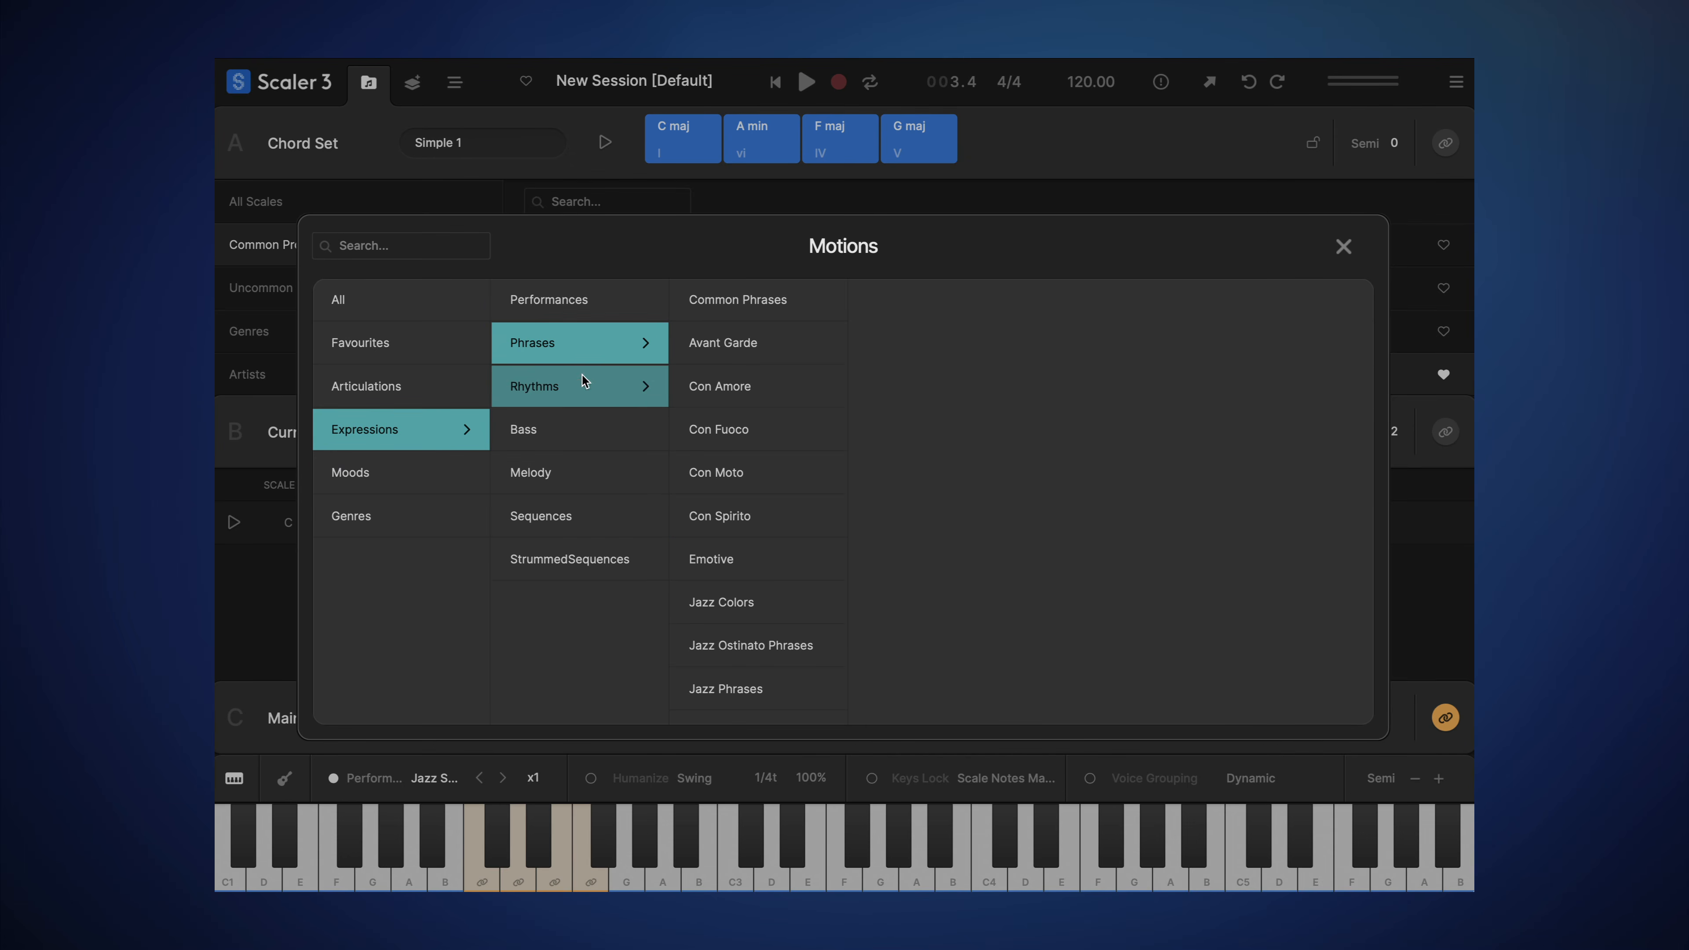
left_click(731, 556)
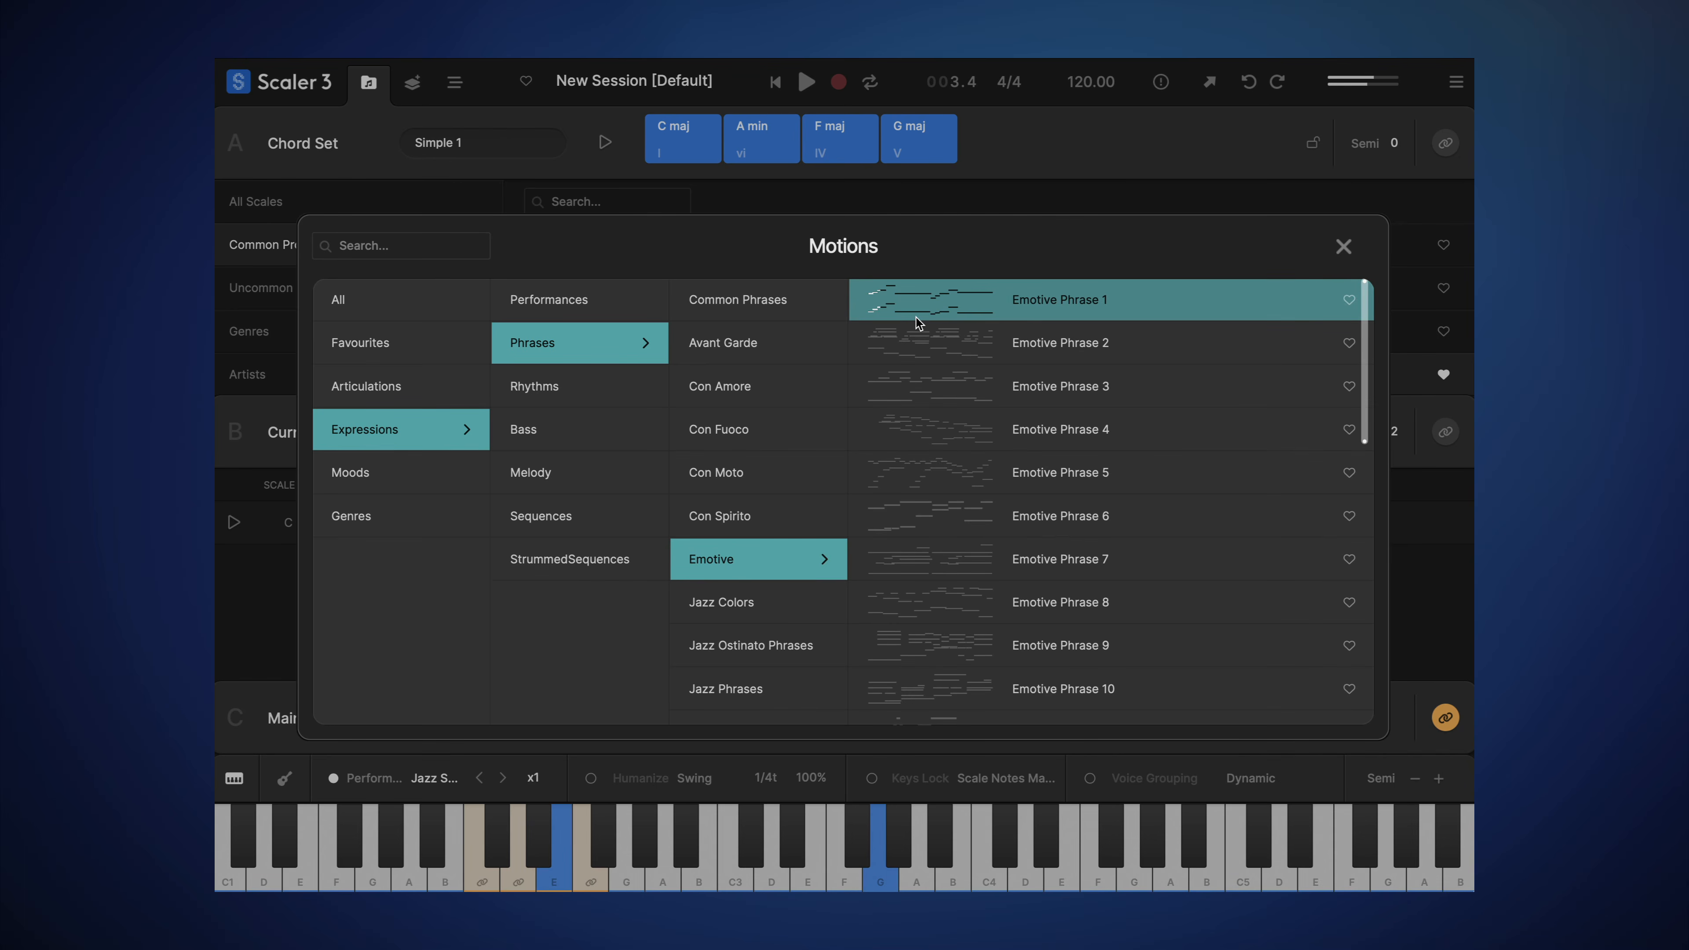
left_click(918, 351)
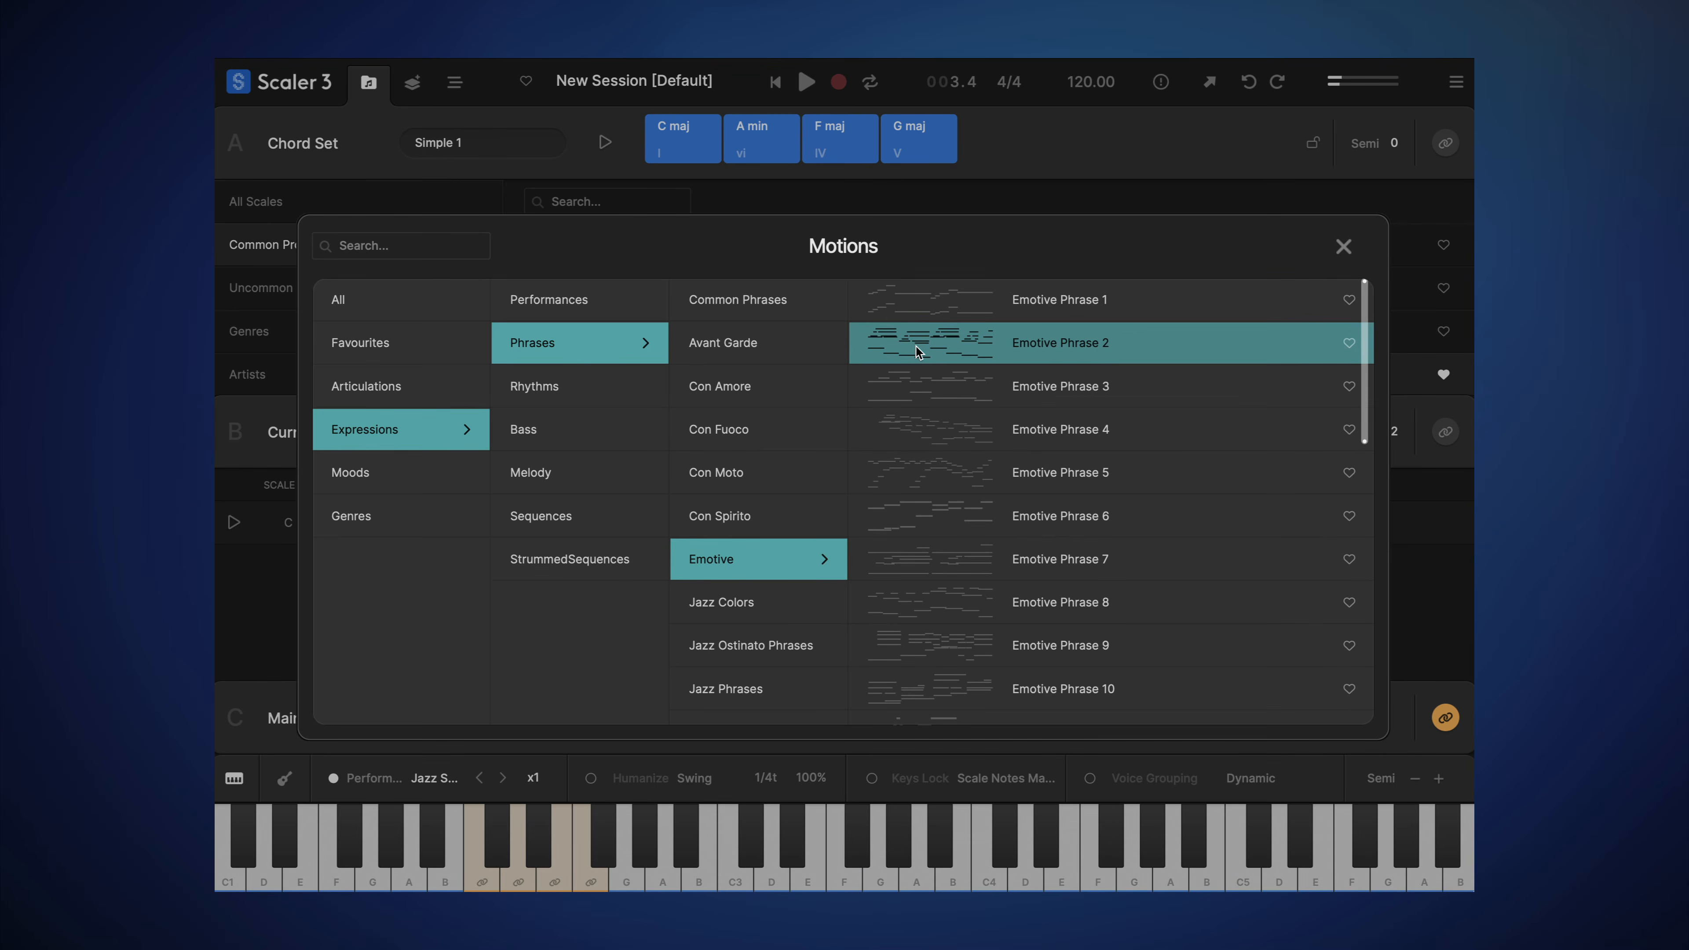
left_click(919, 400)
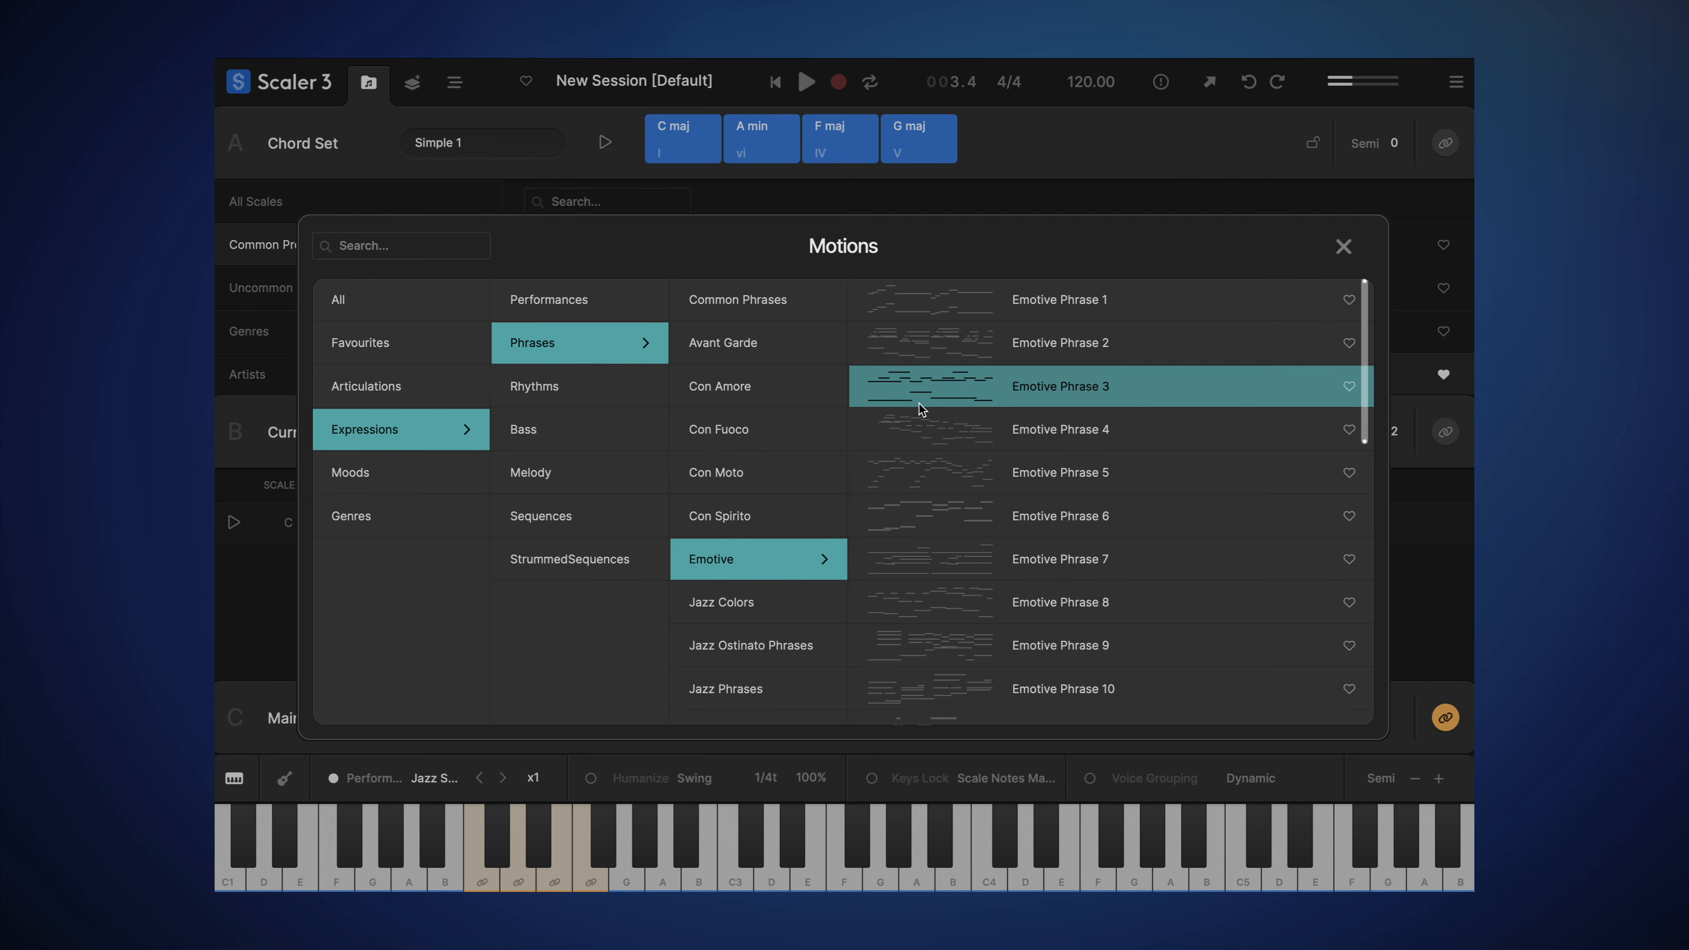
left_click(928, 473)
double_click(926, 474)
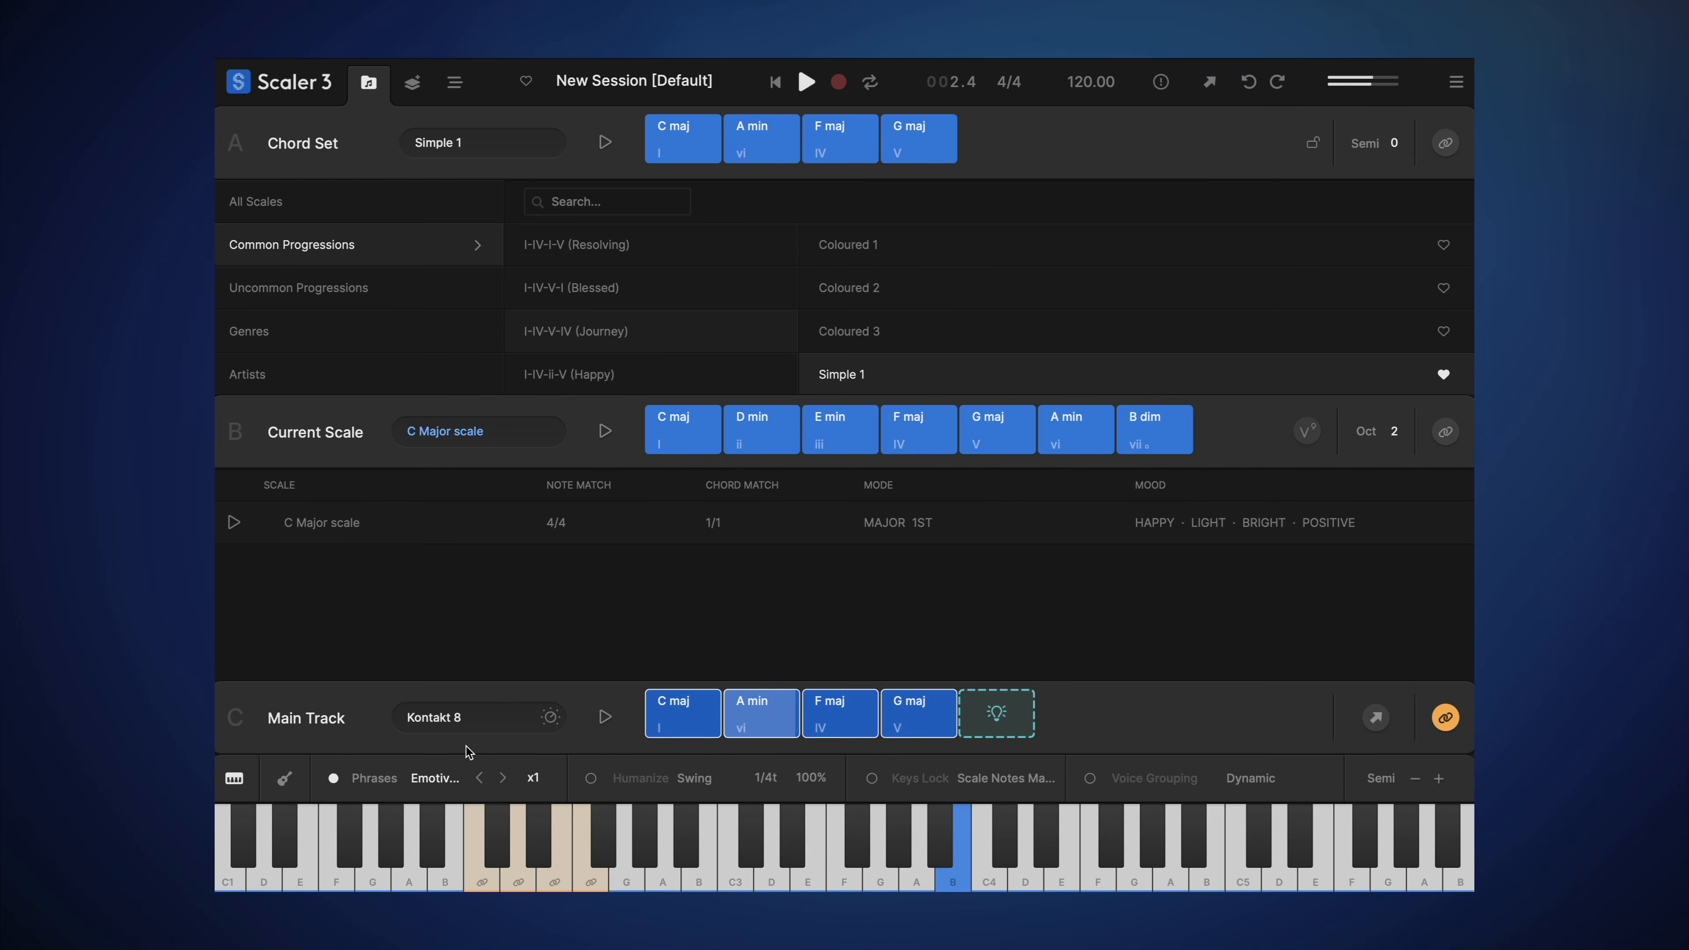
left_click(505, 780)
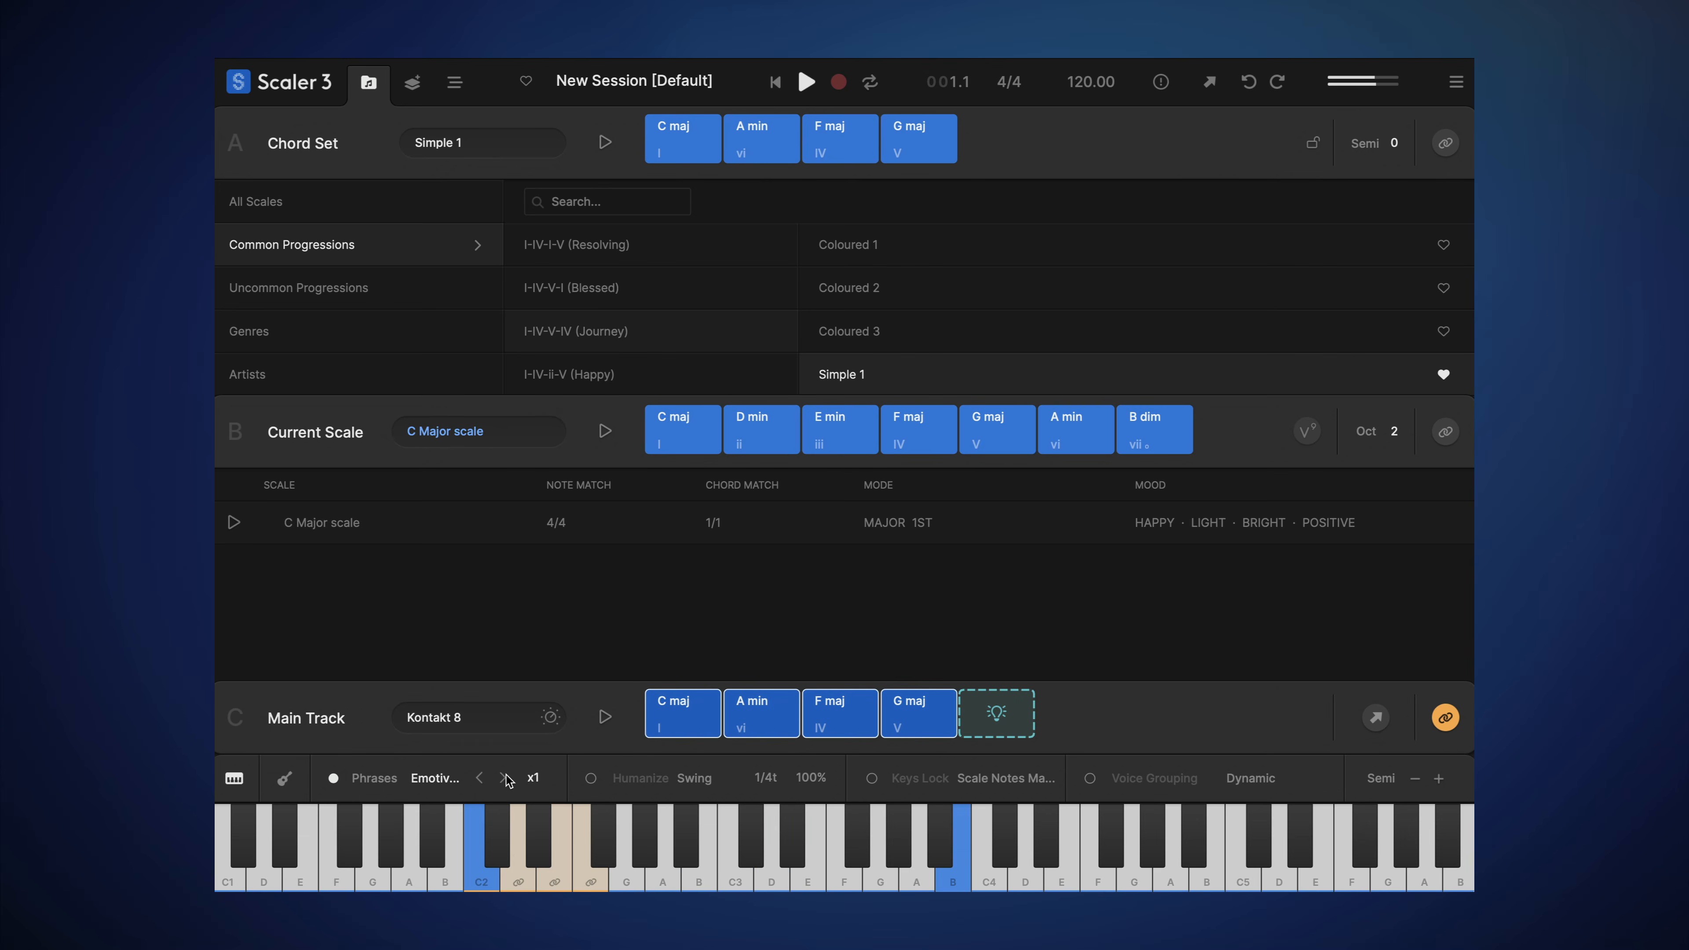
Step: Preview the Jazz Phrases, Triplet Feel, Jazz Ostinato Phrases and Jazz Colors motions, and apply Jazz Phrase 4
left_click(435, 778)
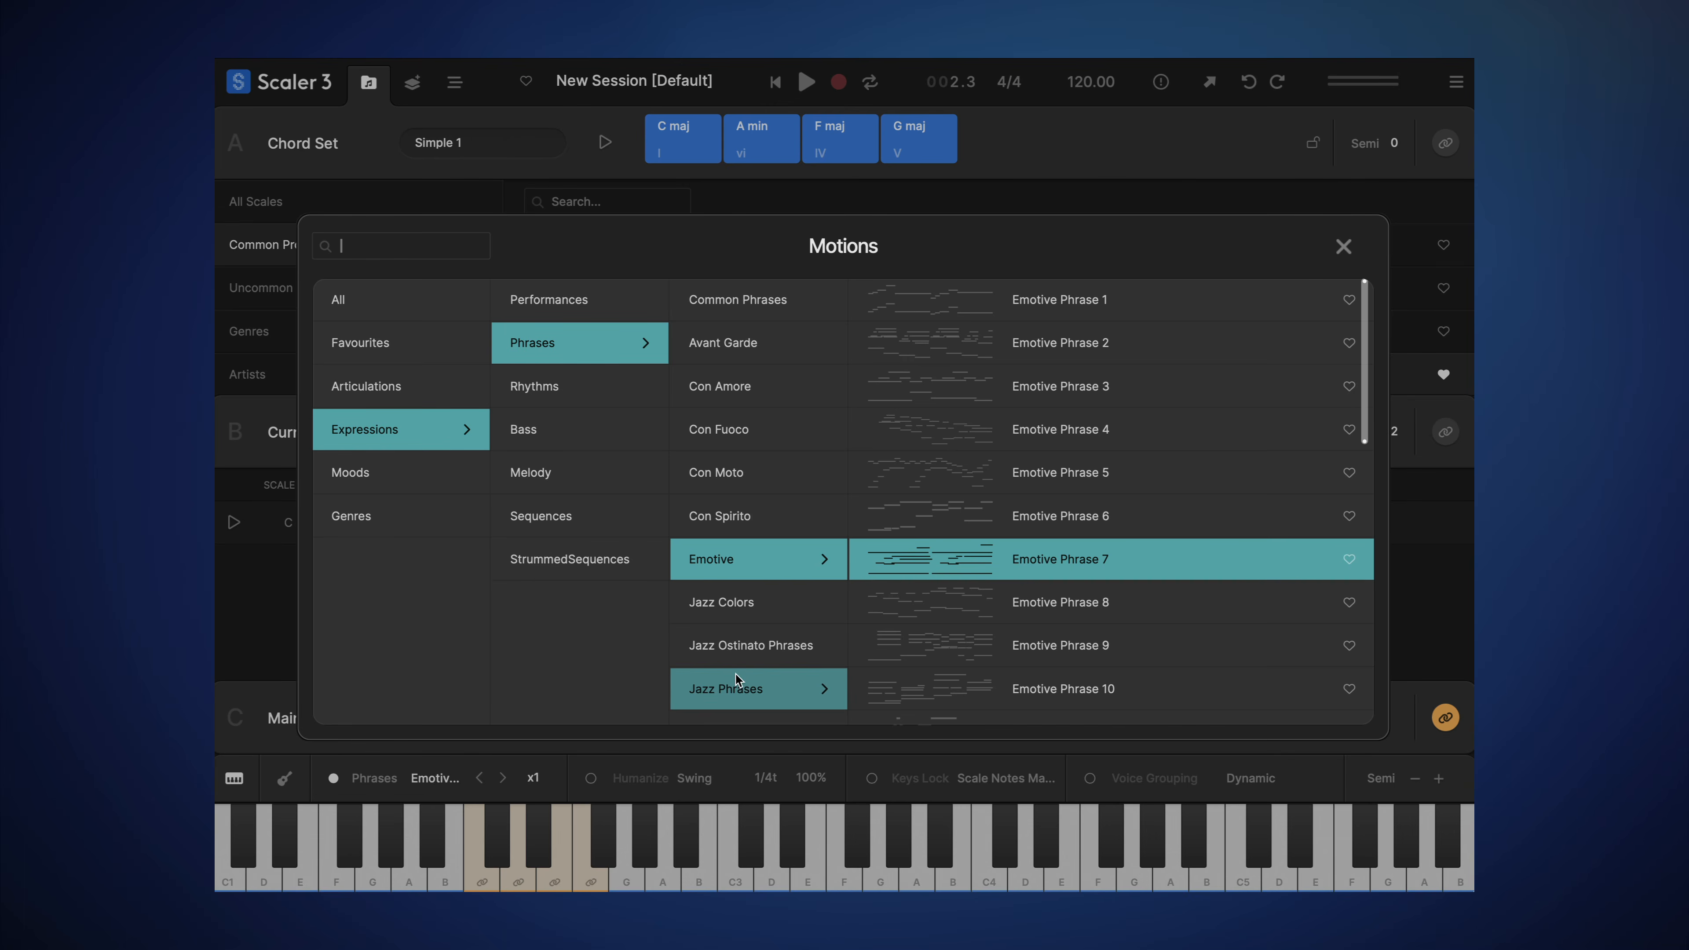
scroll(738, 665, "down", 2)
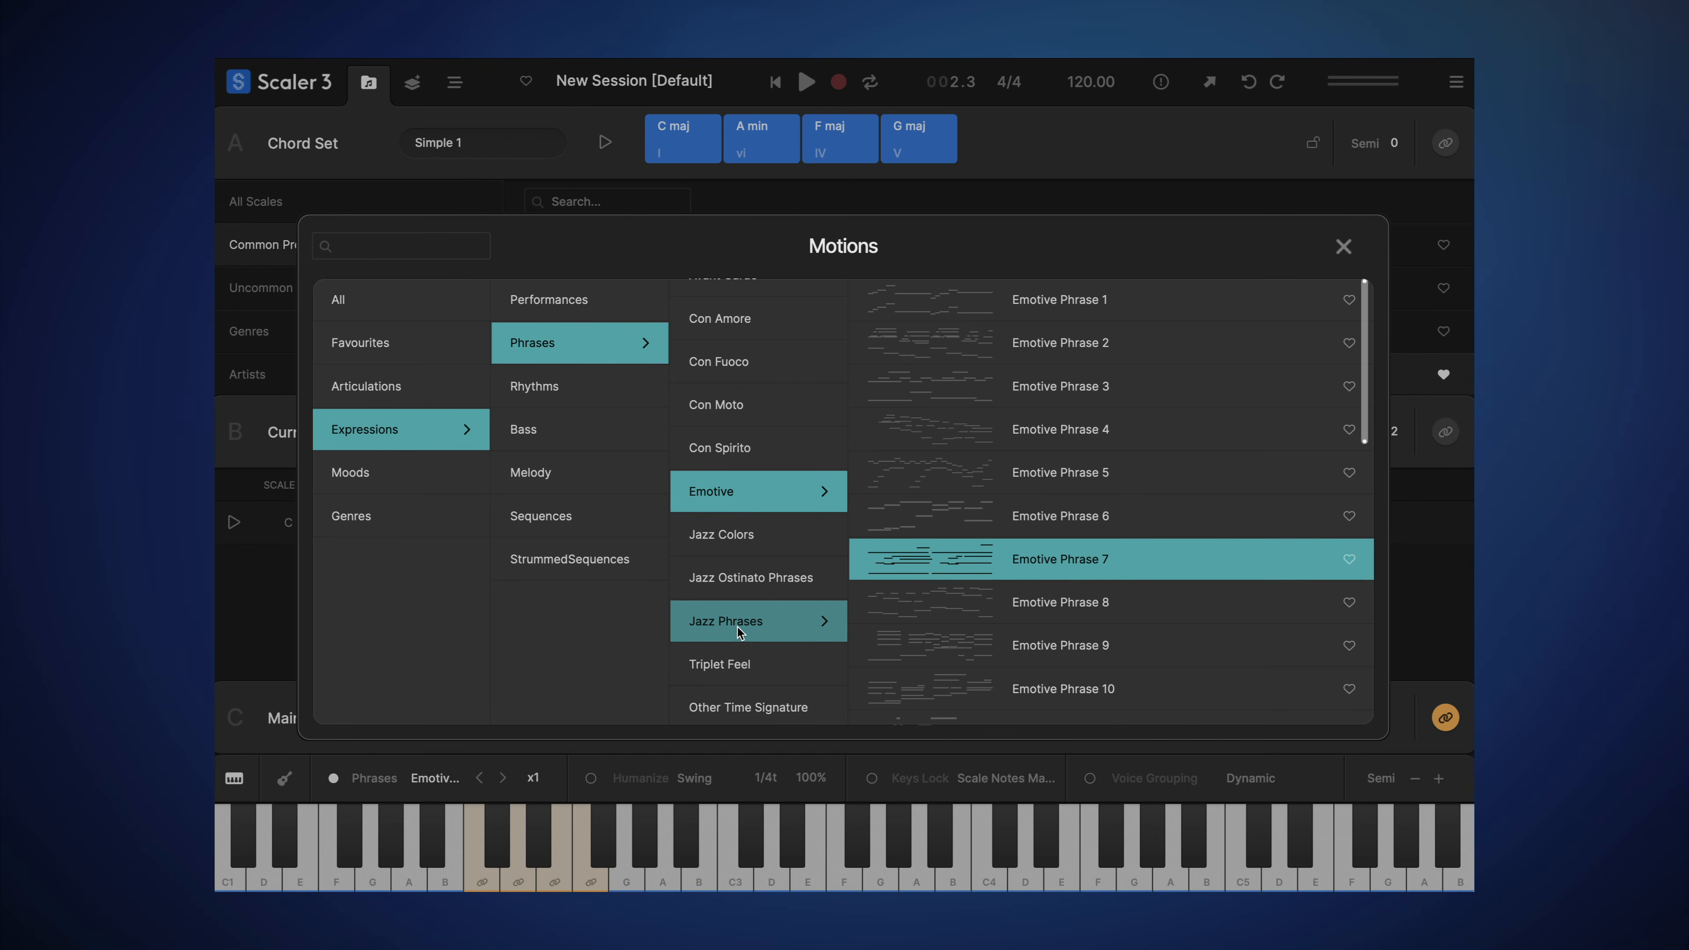
left_click(736, 626)
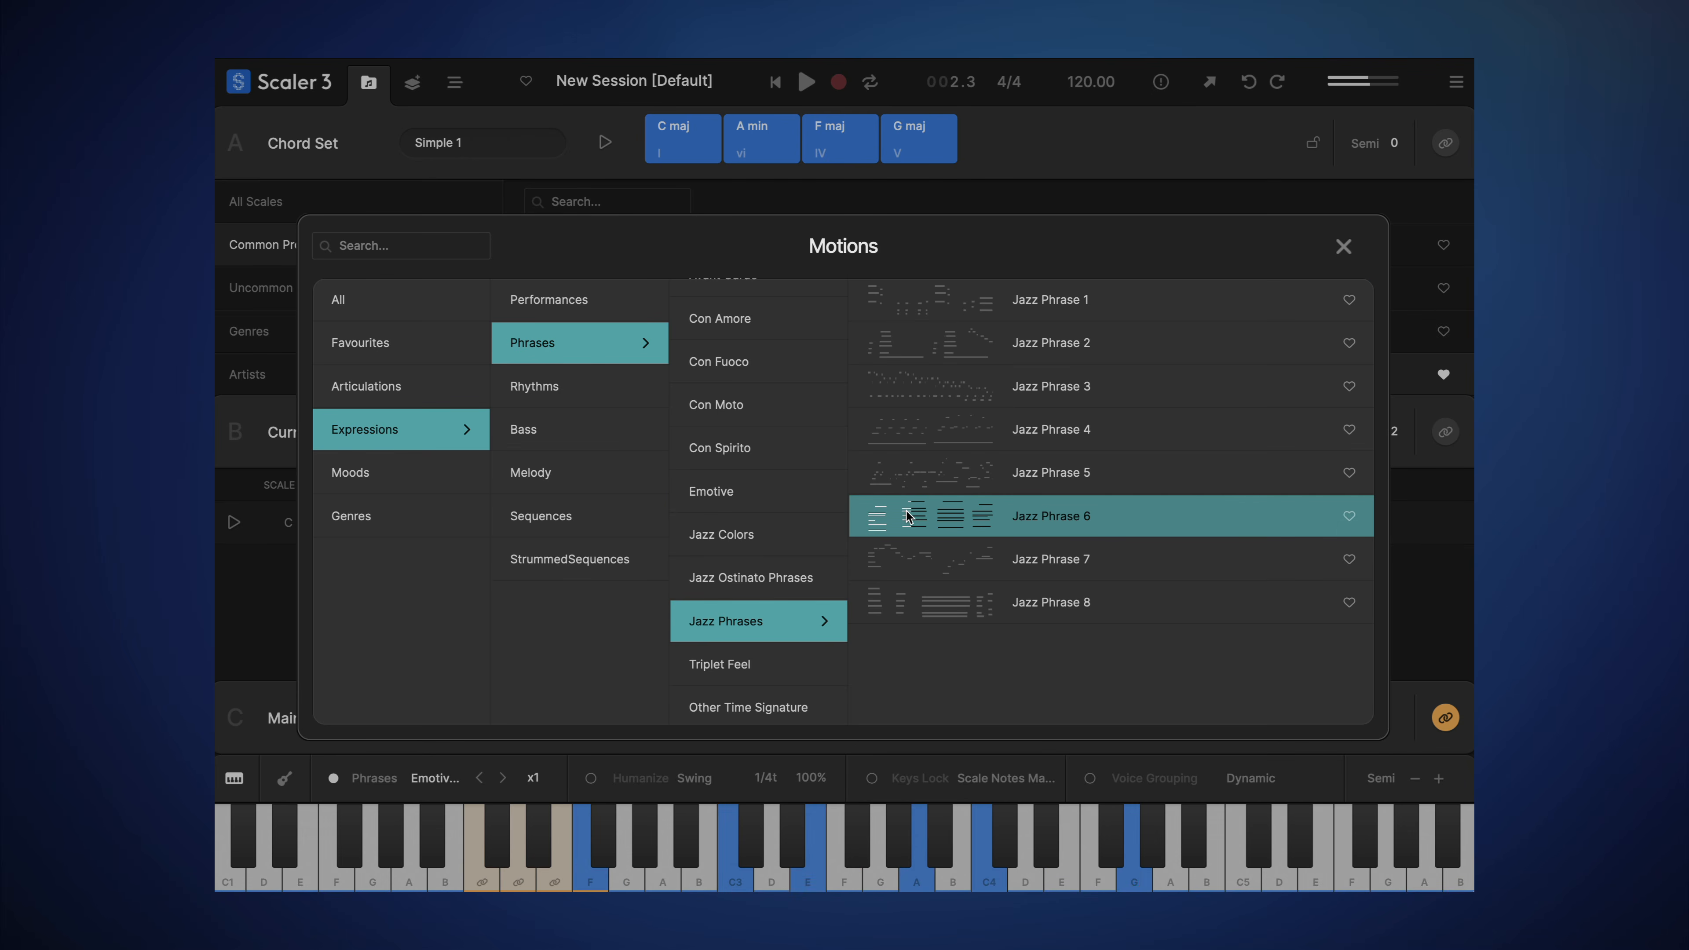
left_click(751, 663)
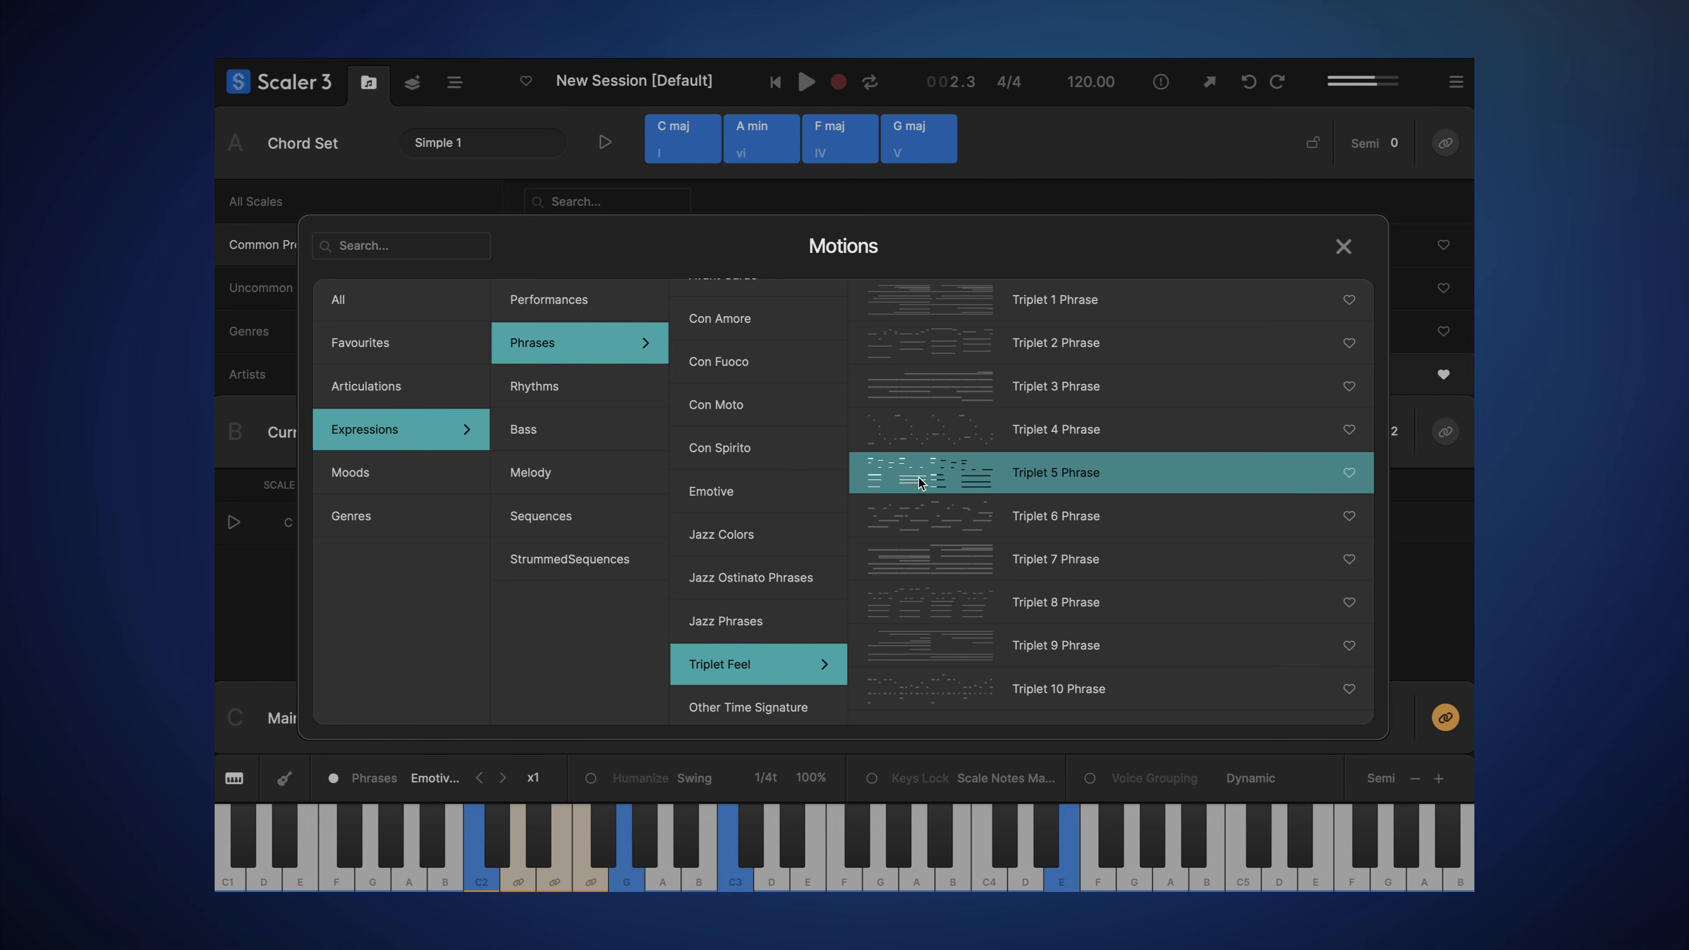
left_click(795, 565)
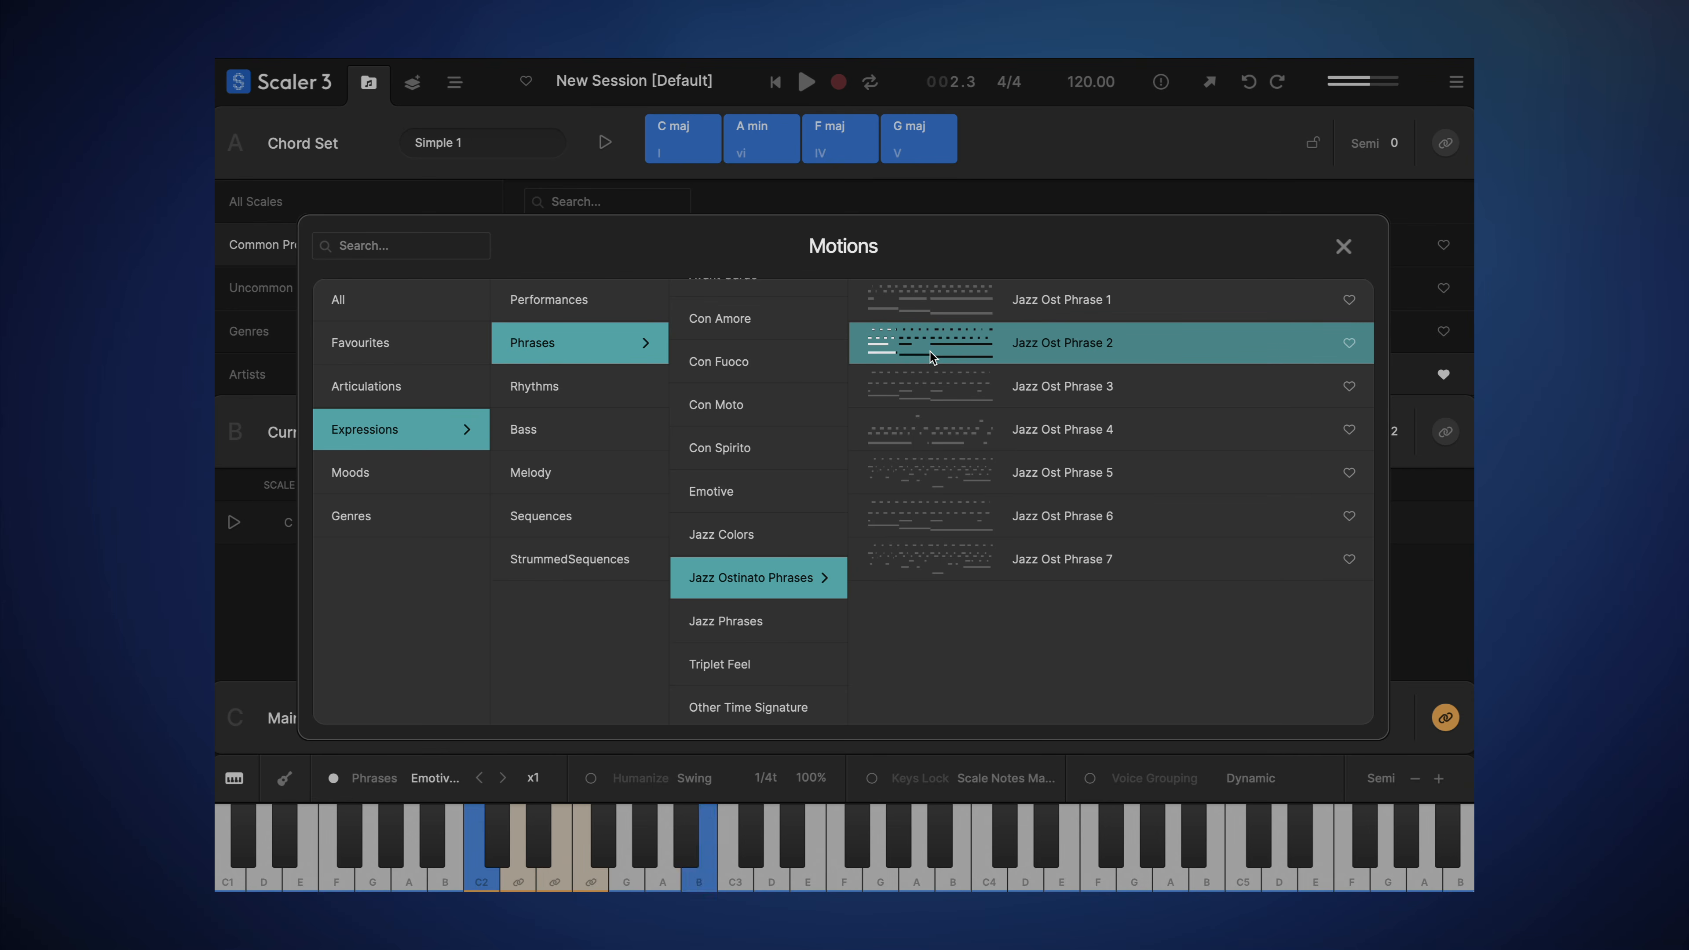
left_click(723, 526)
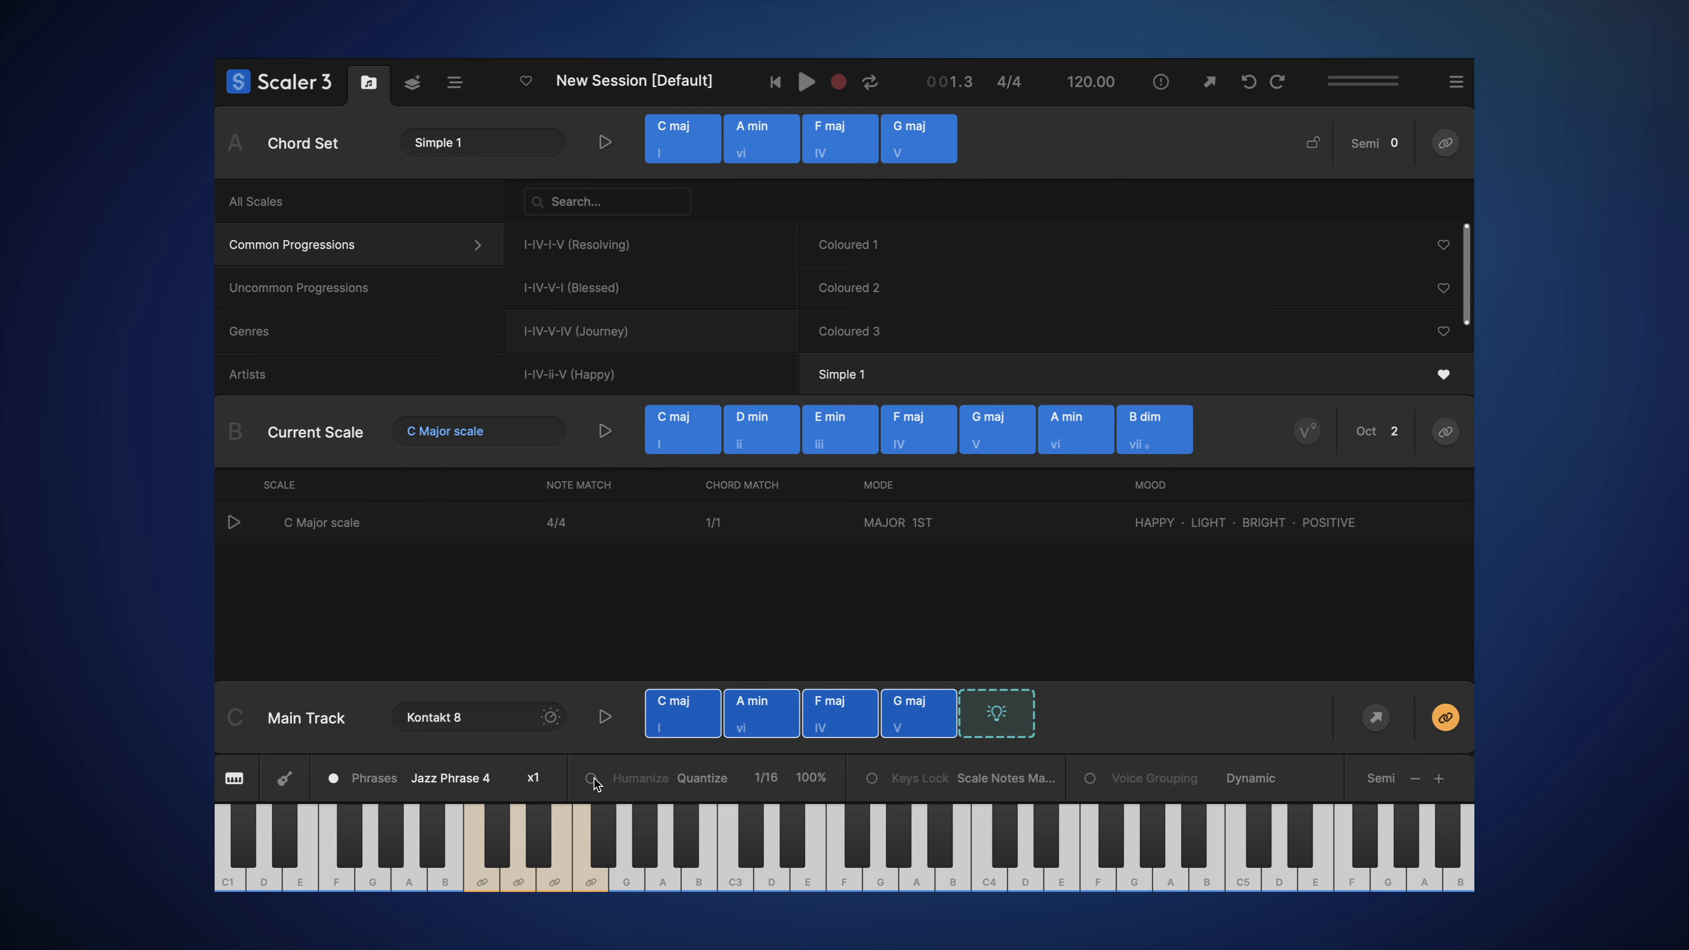
Step: Play the chords with Humanize enabled in Quantize mode at 1/16, and adjust its strength percentage
key("space")
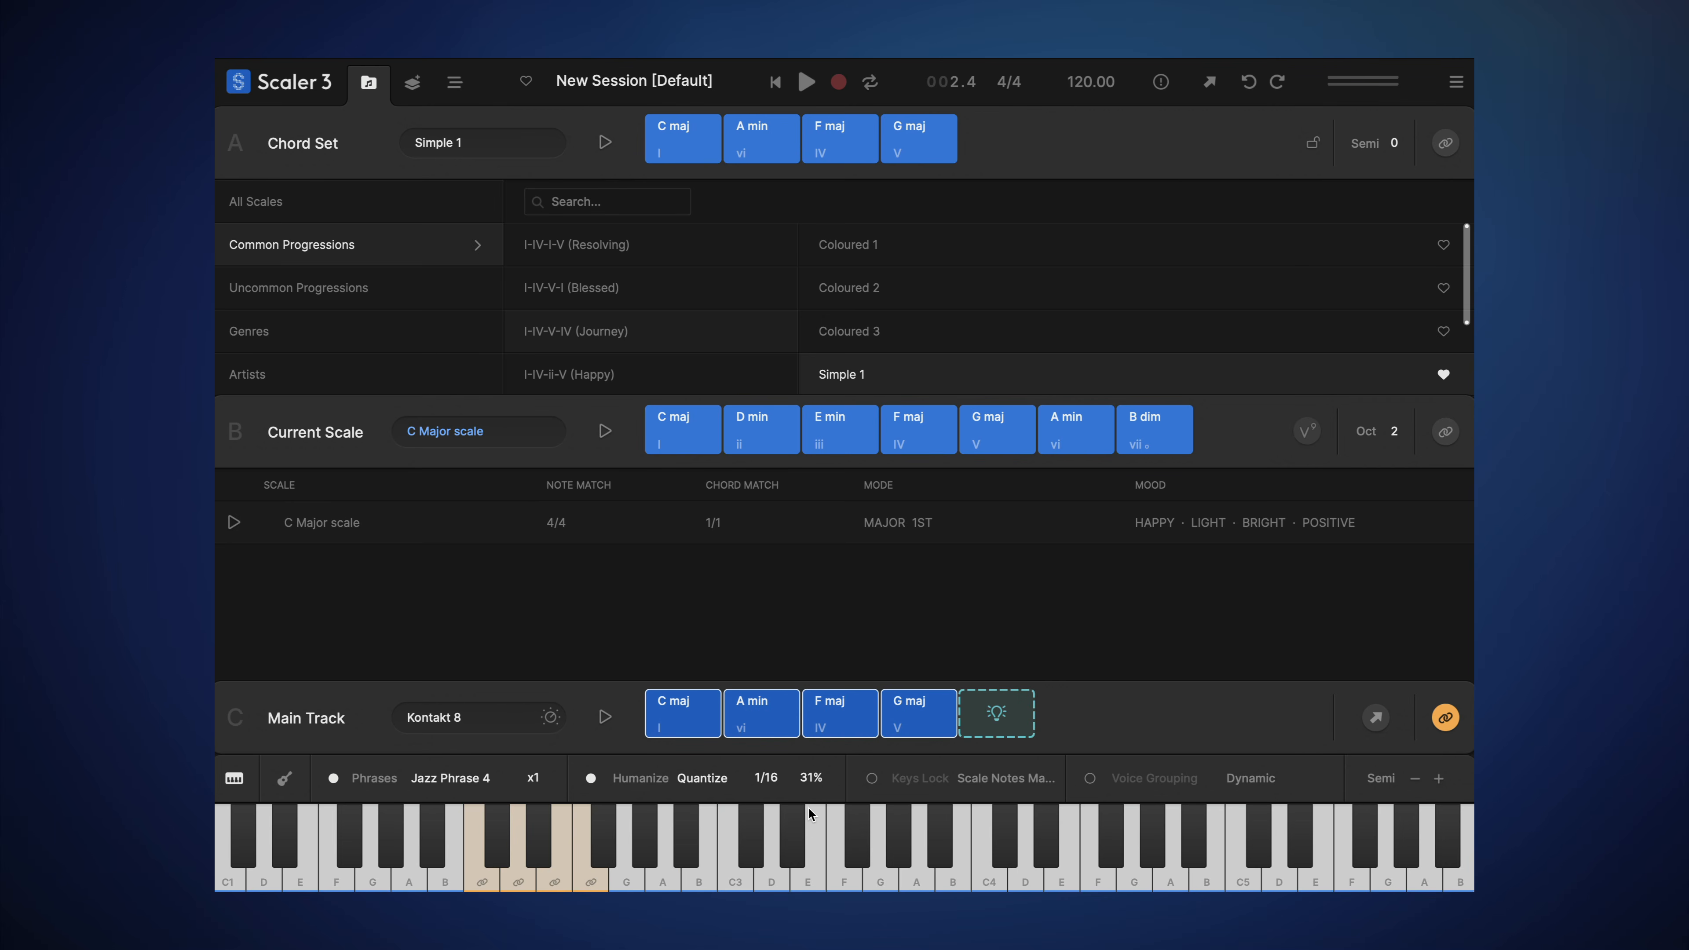
left_click_drag(809, 813, 809, 801)
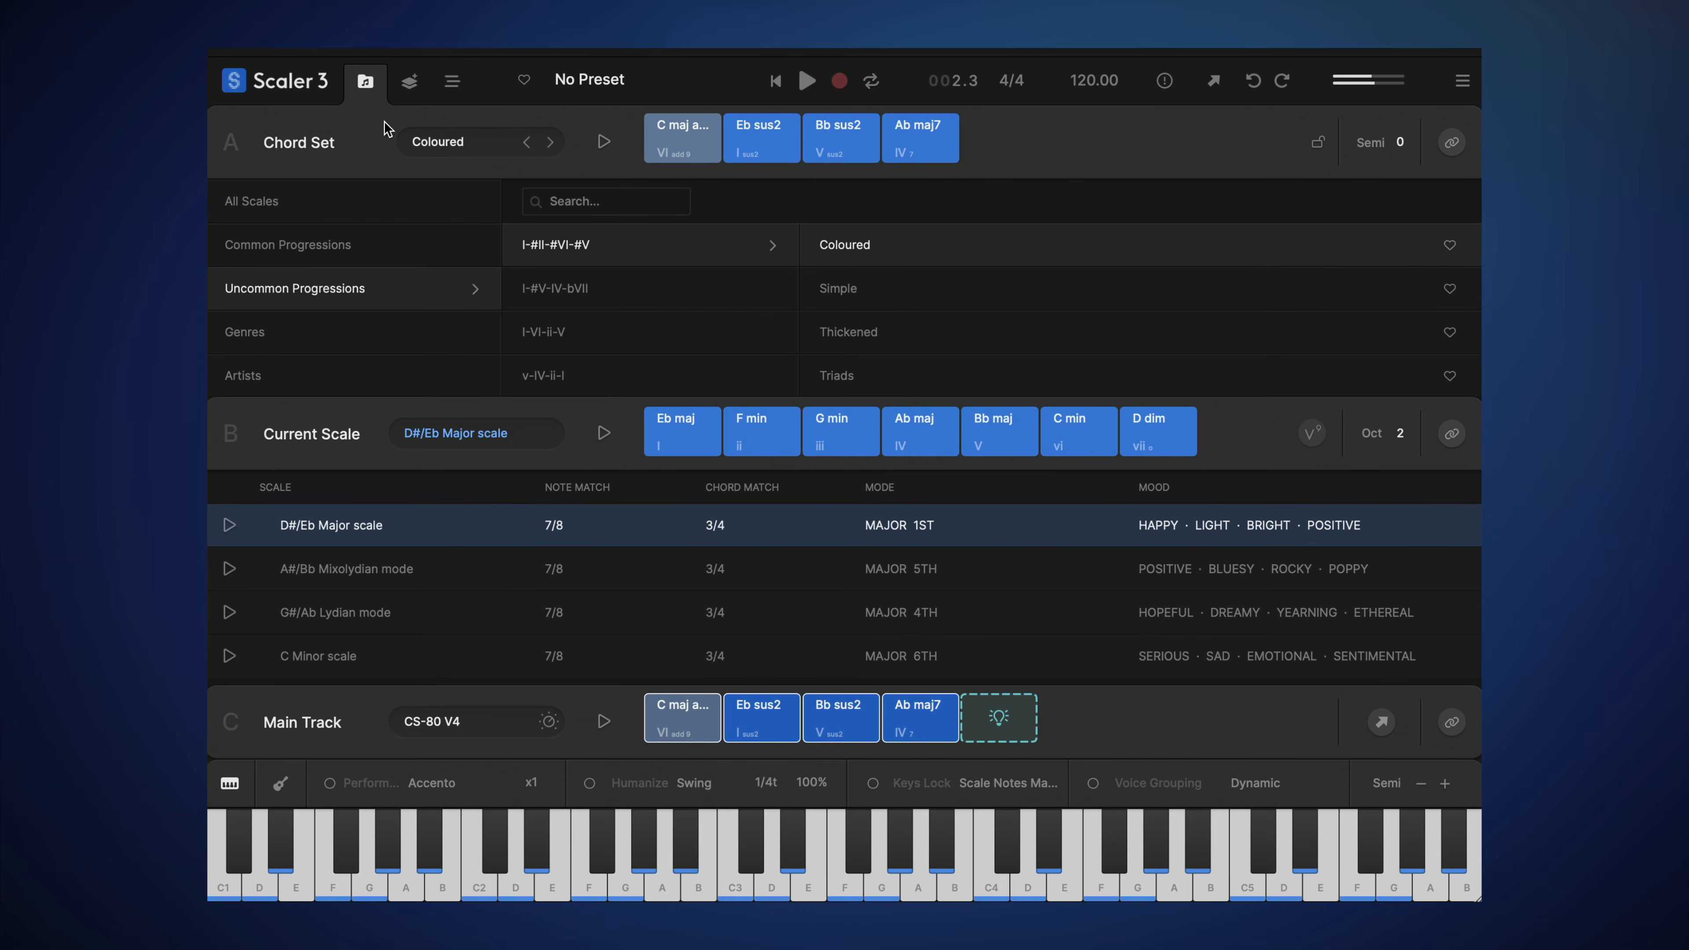
Step: Examine the Circle of Fifths and the Modulation views: Progression, Secondary Scale, Modal Interchange, Mediants and Neo-Riemannian
left_click(402, 86)
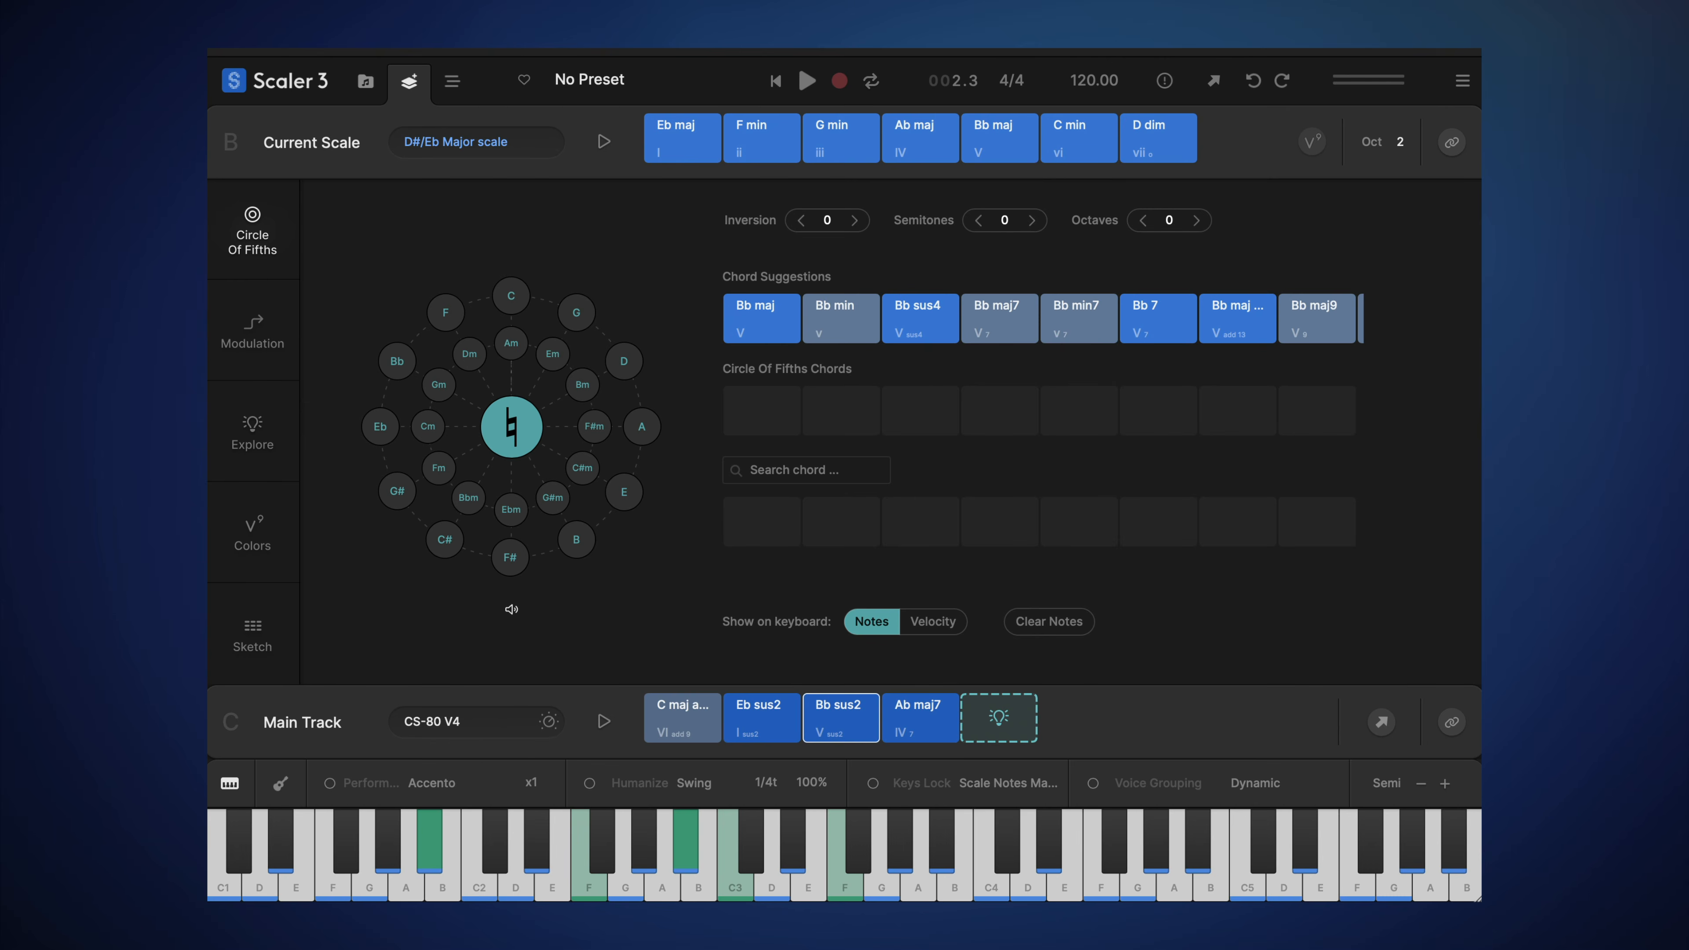
left_click(249, 327)
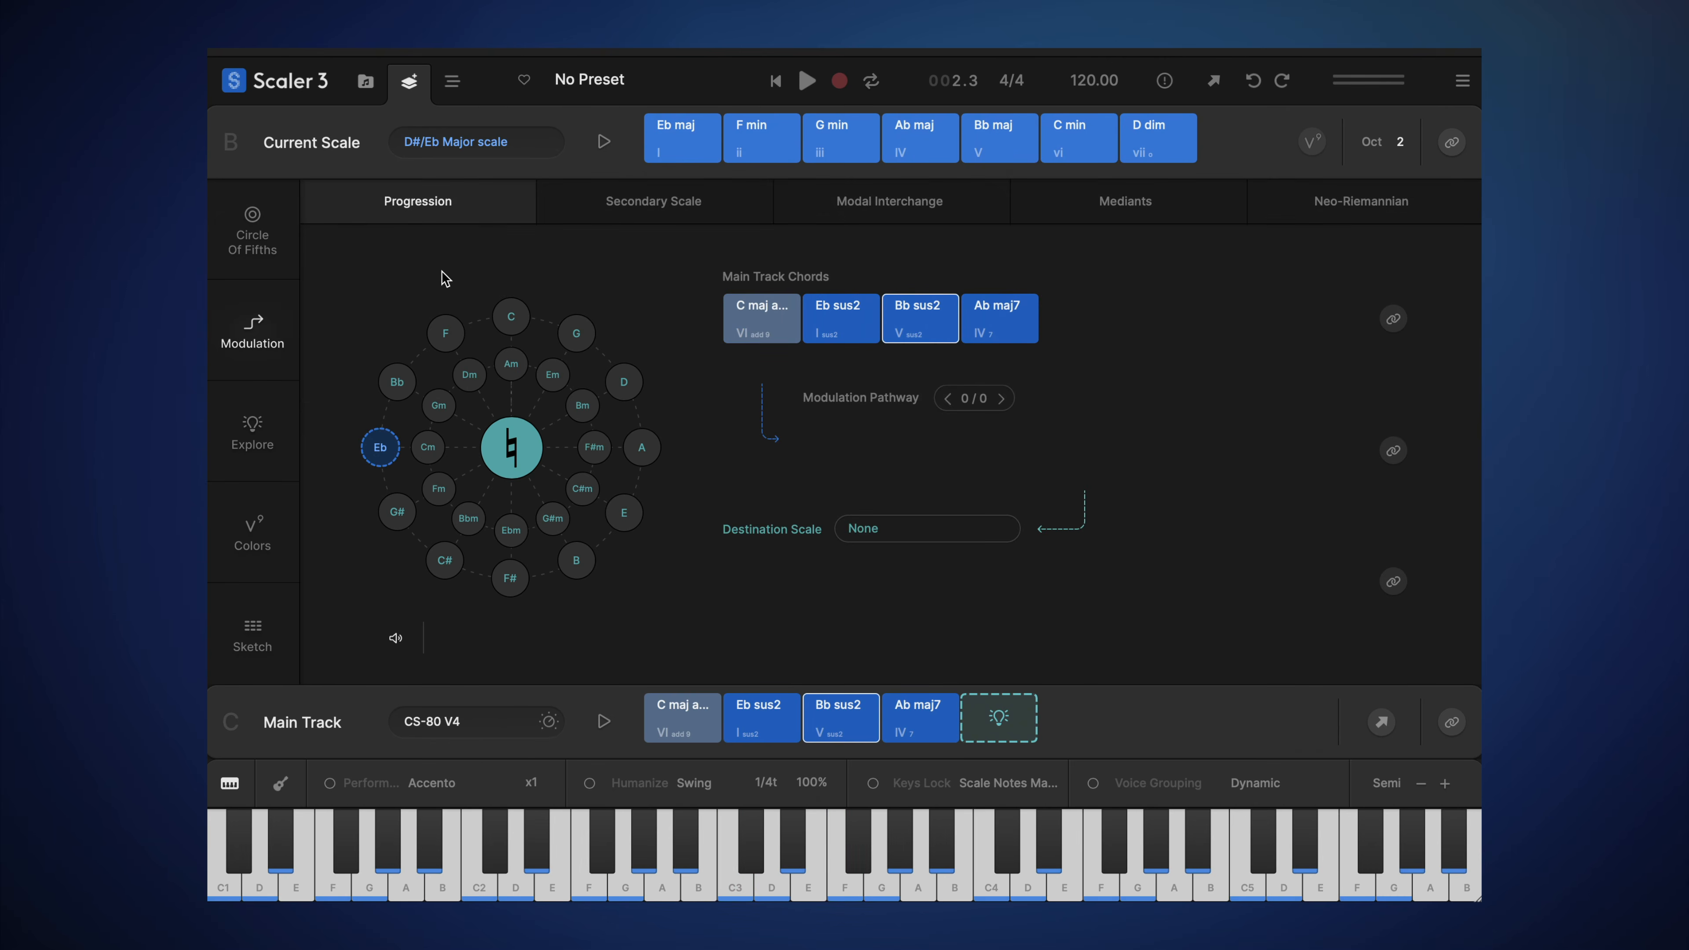
left_click(627, 211)
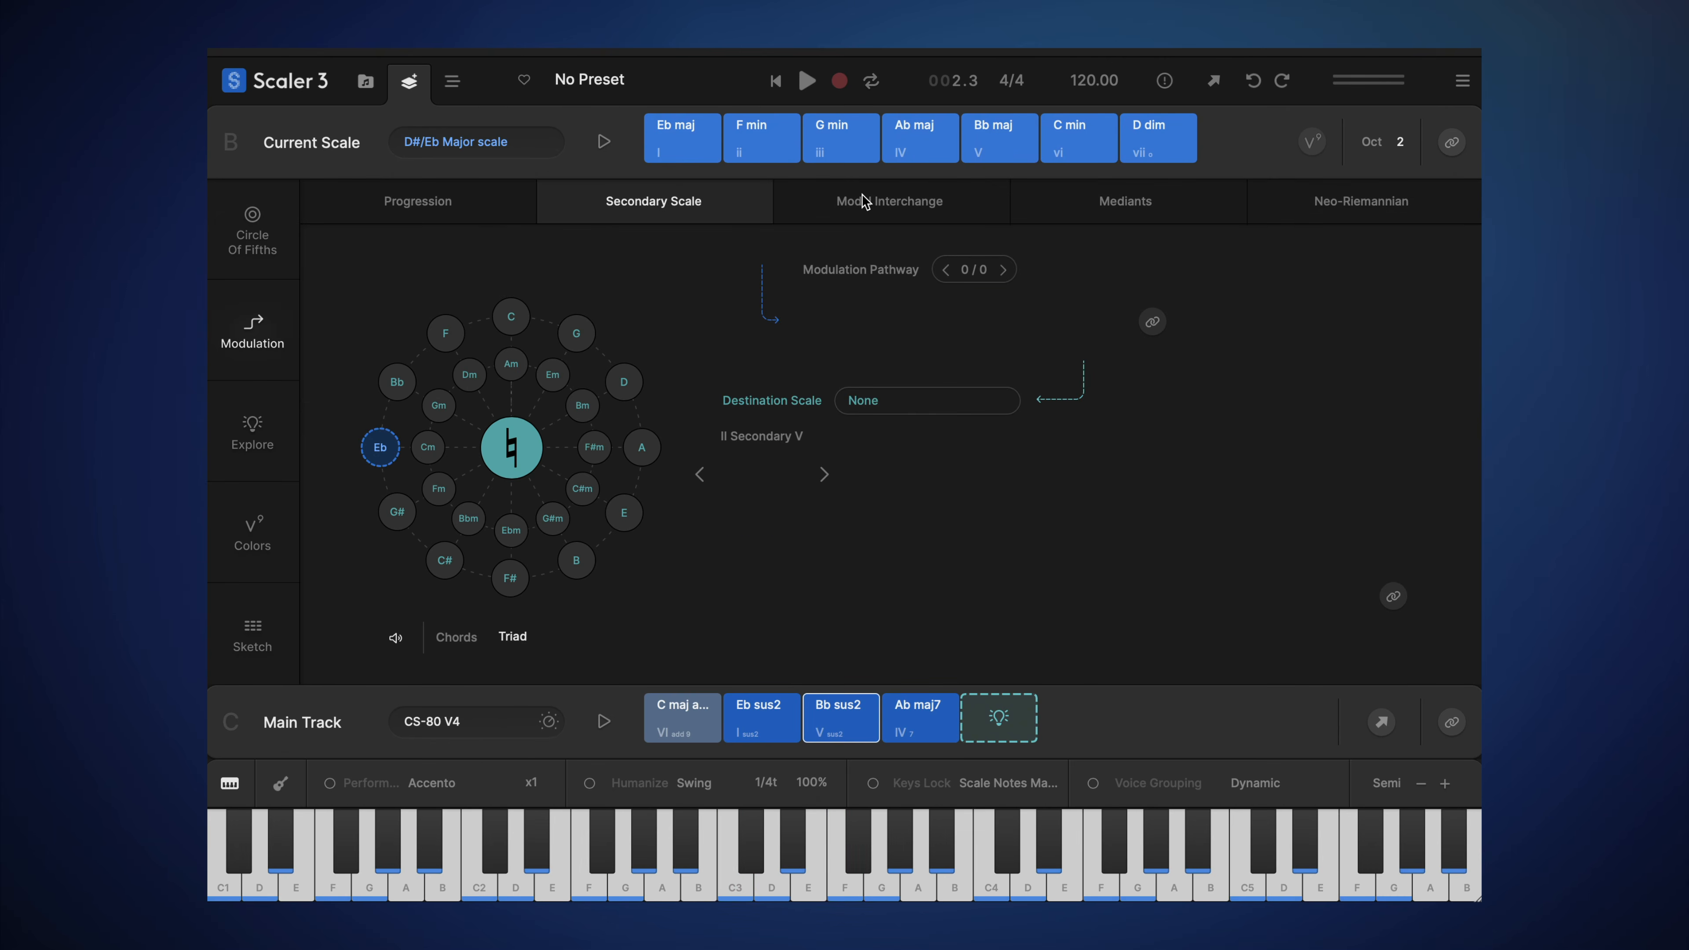
left_click(891, 201)
left_click(1082, 202)
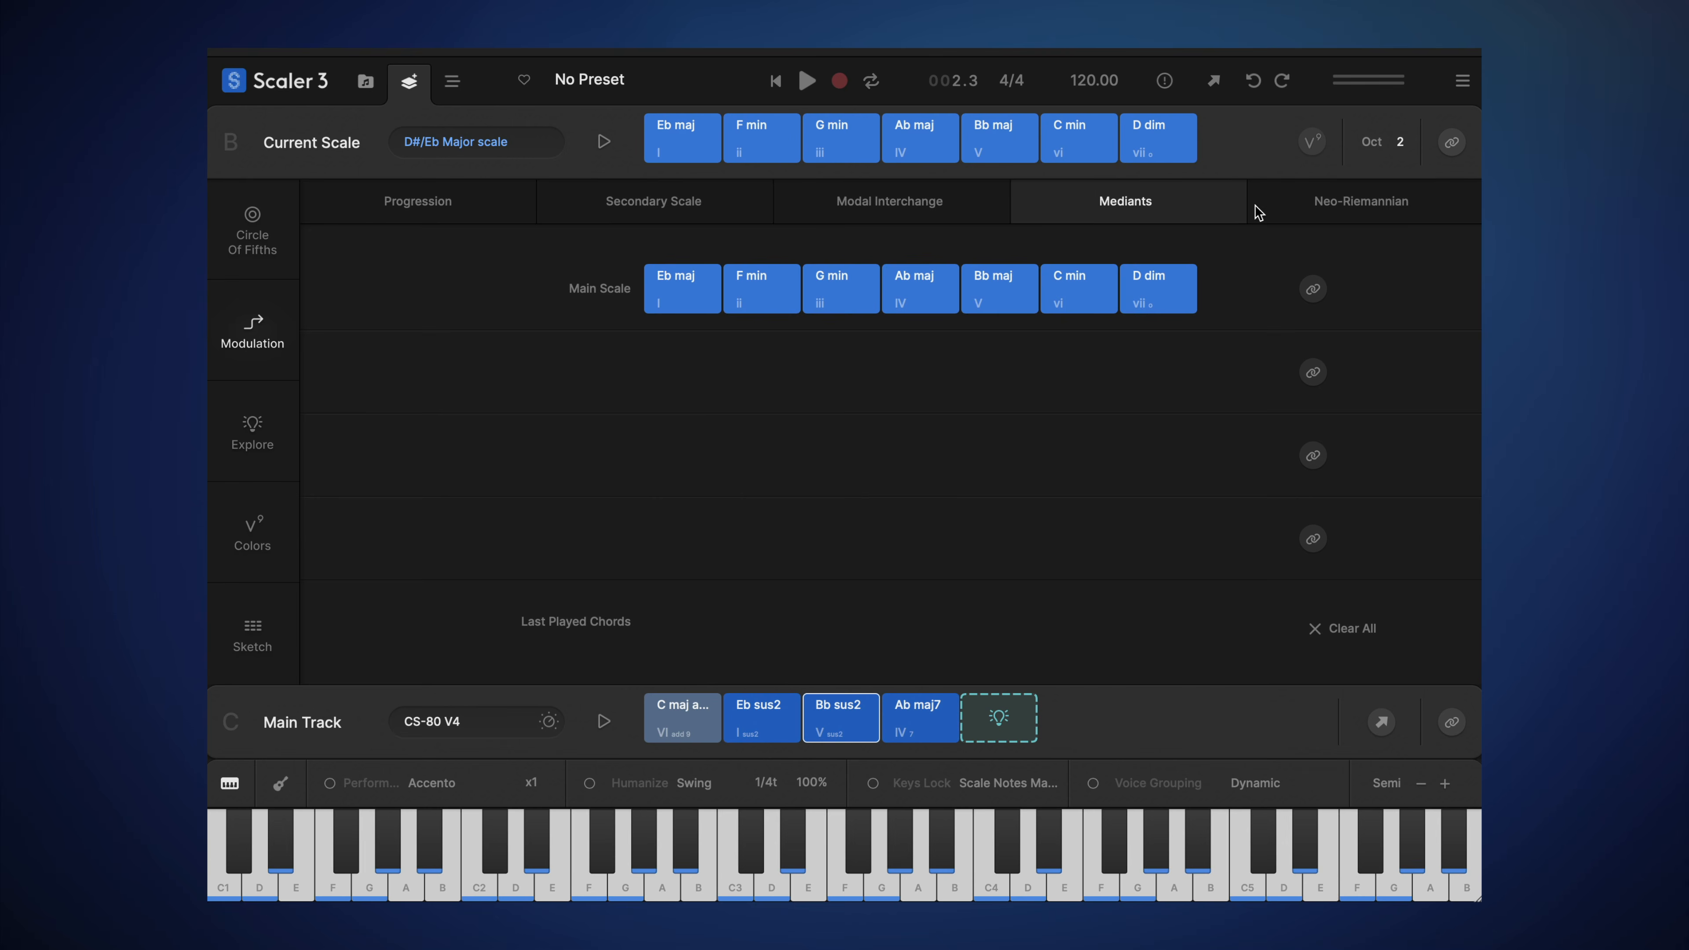
left_click(1315, 210)
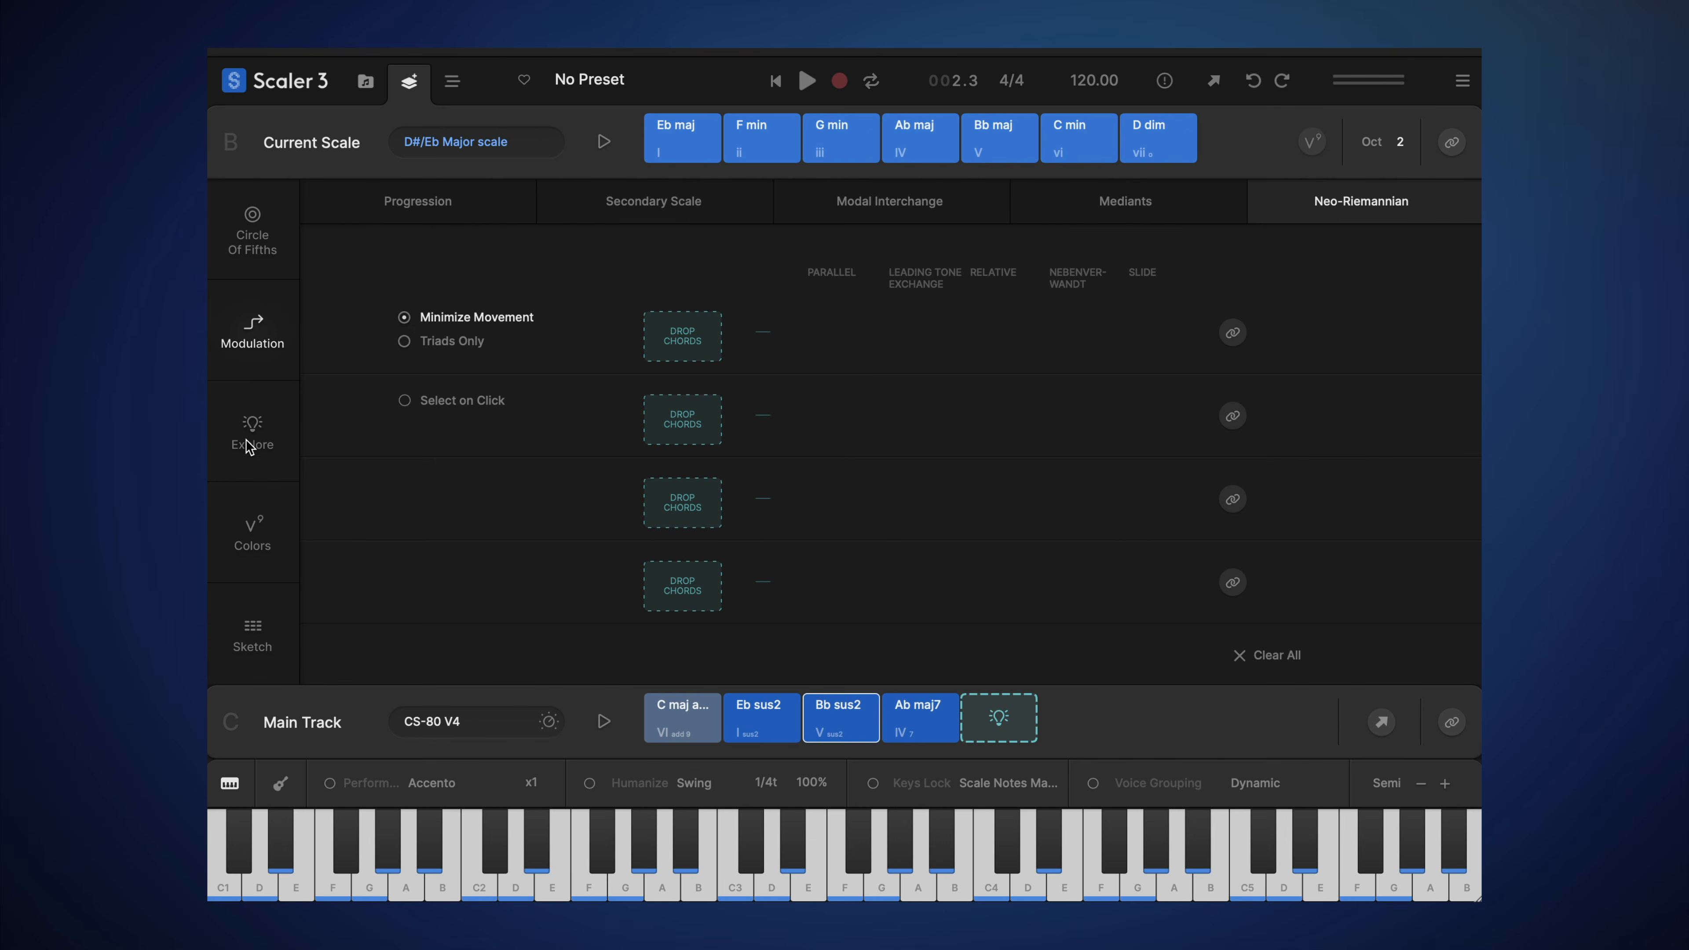
Step: Show the Colors chord rows and audition the first Eb chord of each row, plus G min7 and Ab maj7 in the 7ths row
left_click(255, 544)
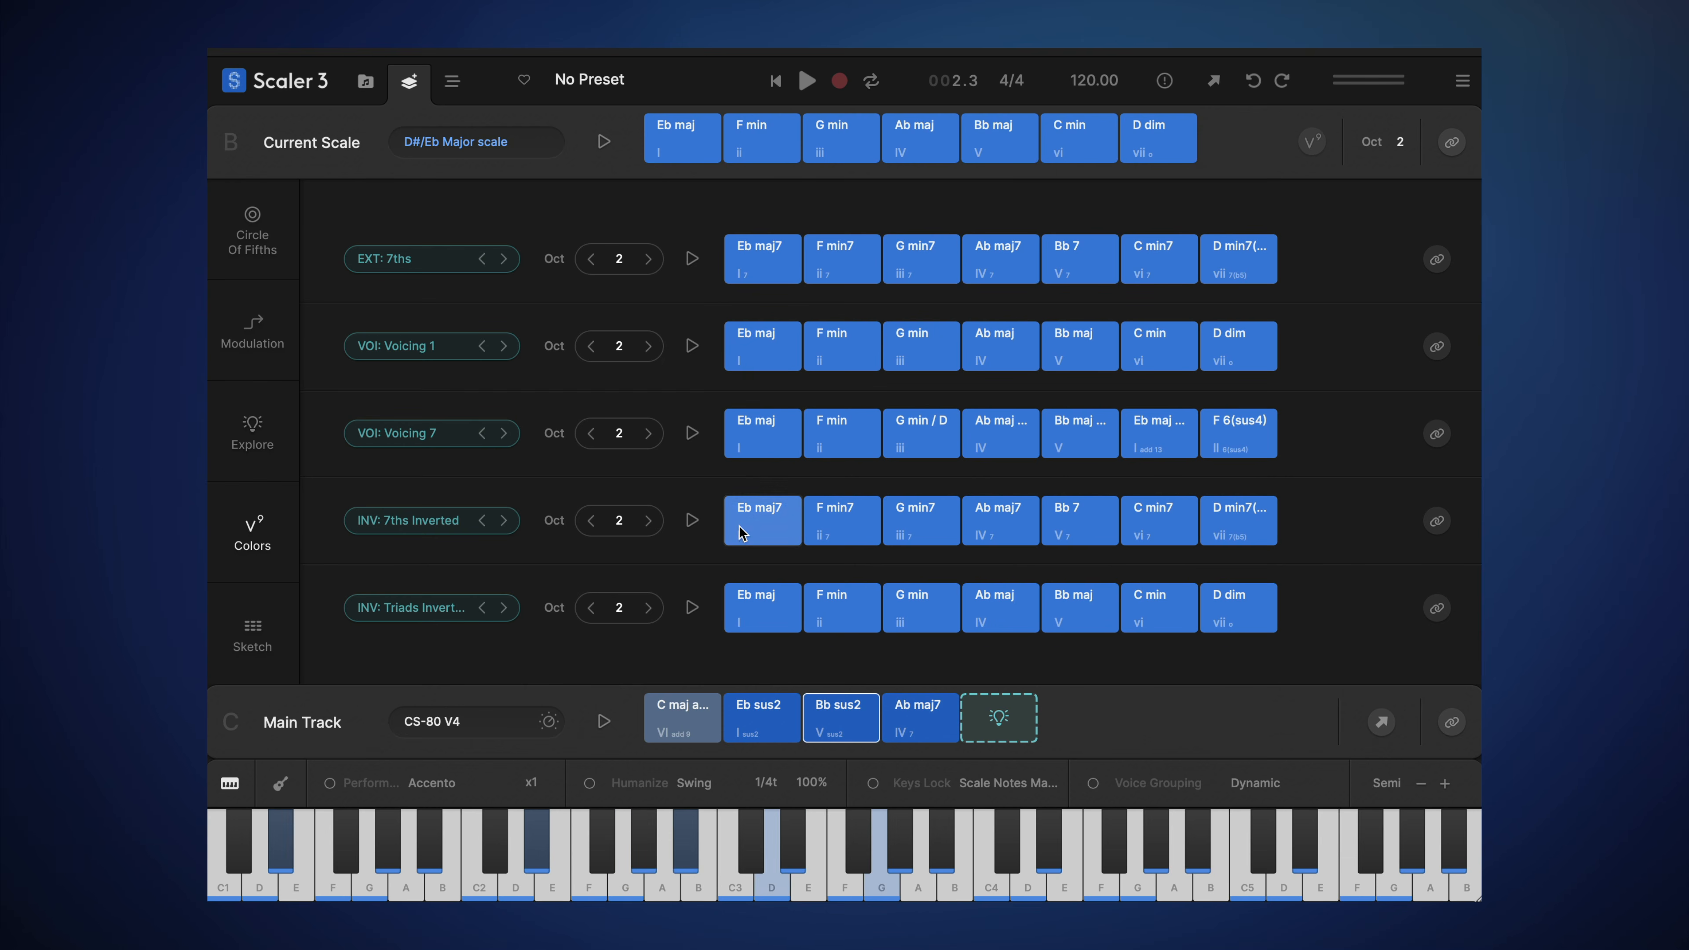
left_click(761, 611)
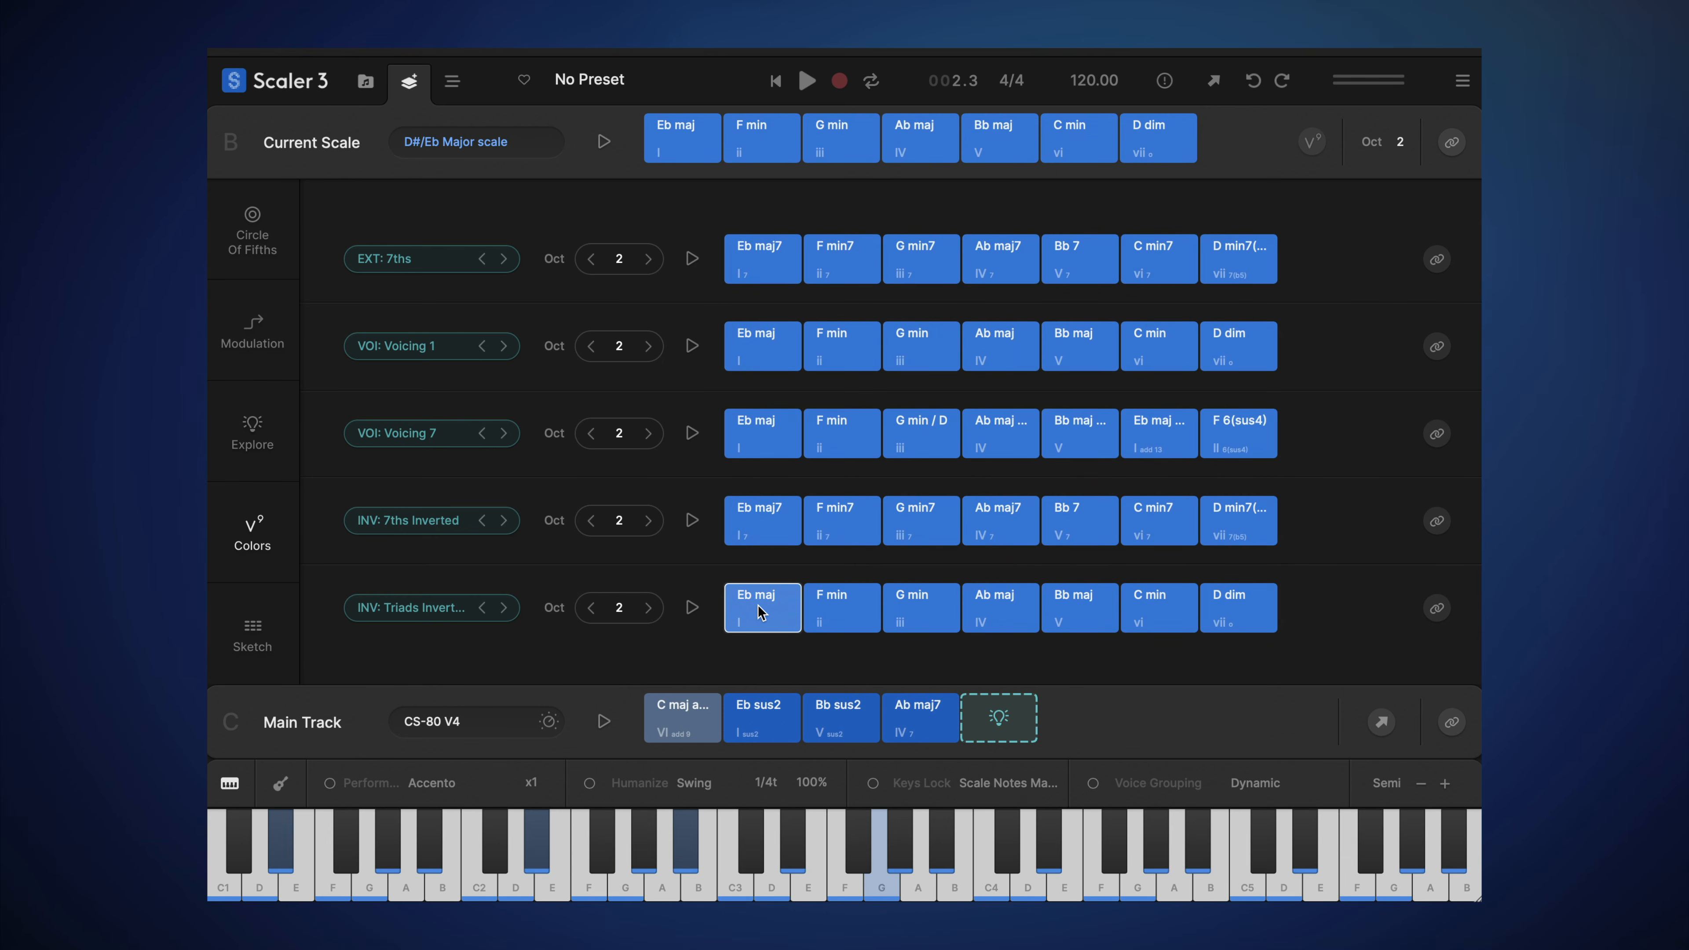
left_click(764, 544)
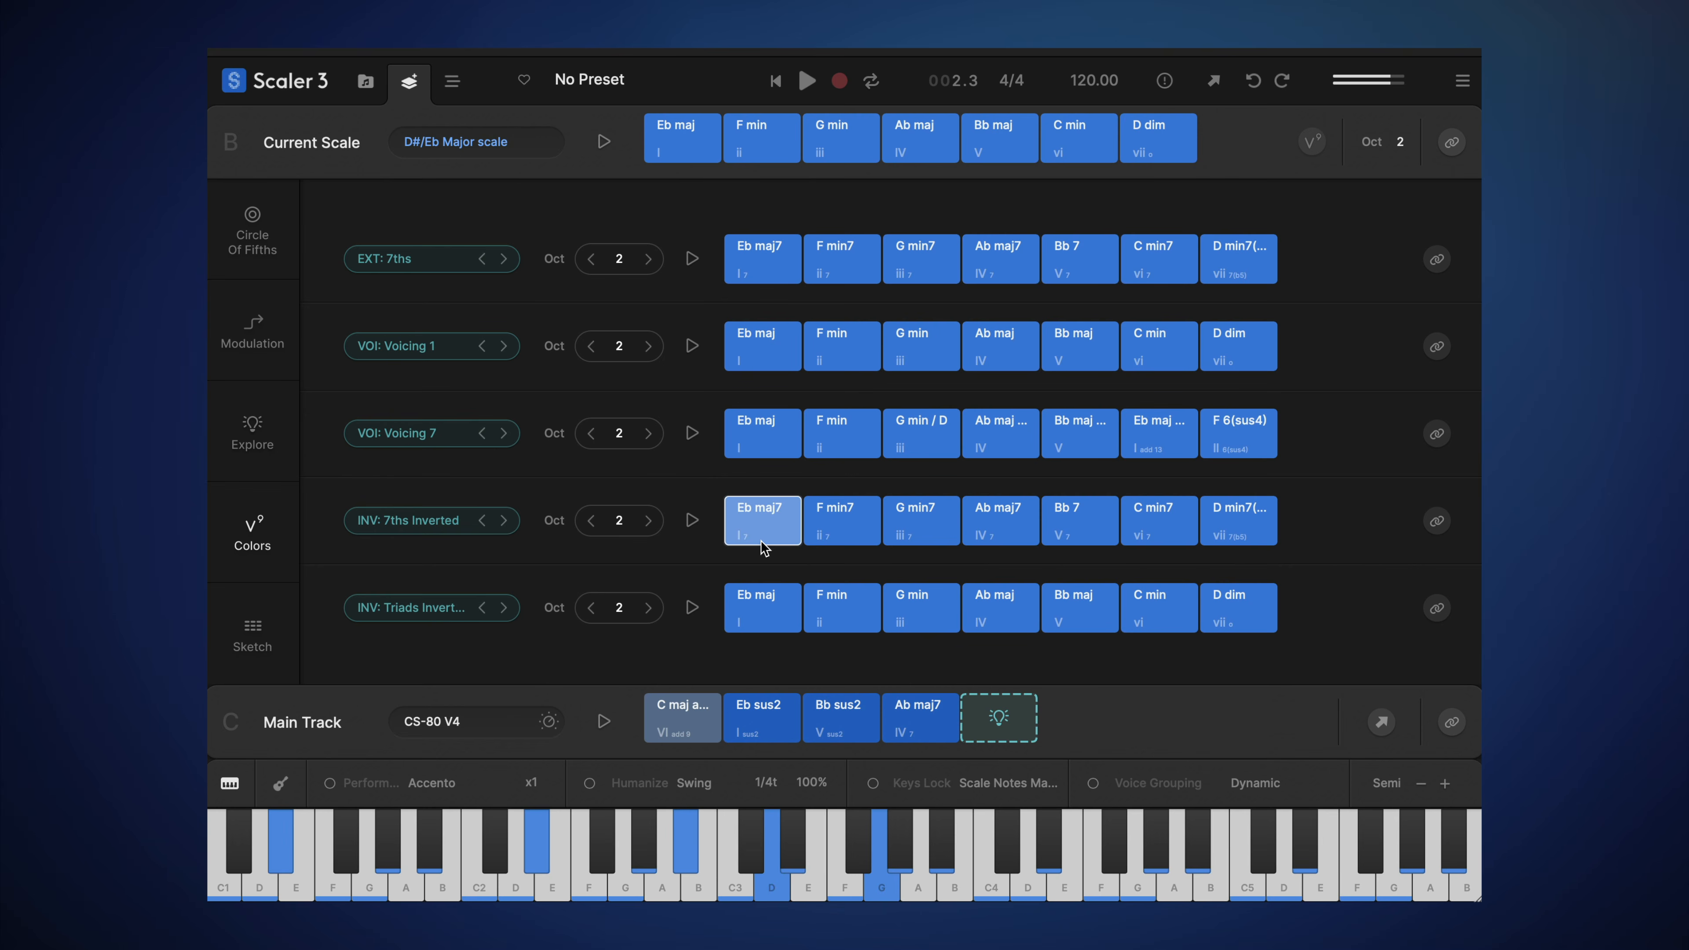
left_click(765, 445)
left_click(765, 374)
left_click(748, 259)
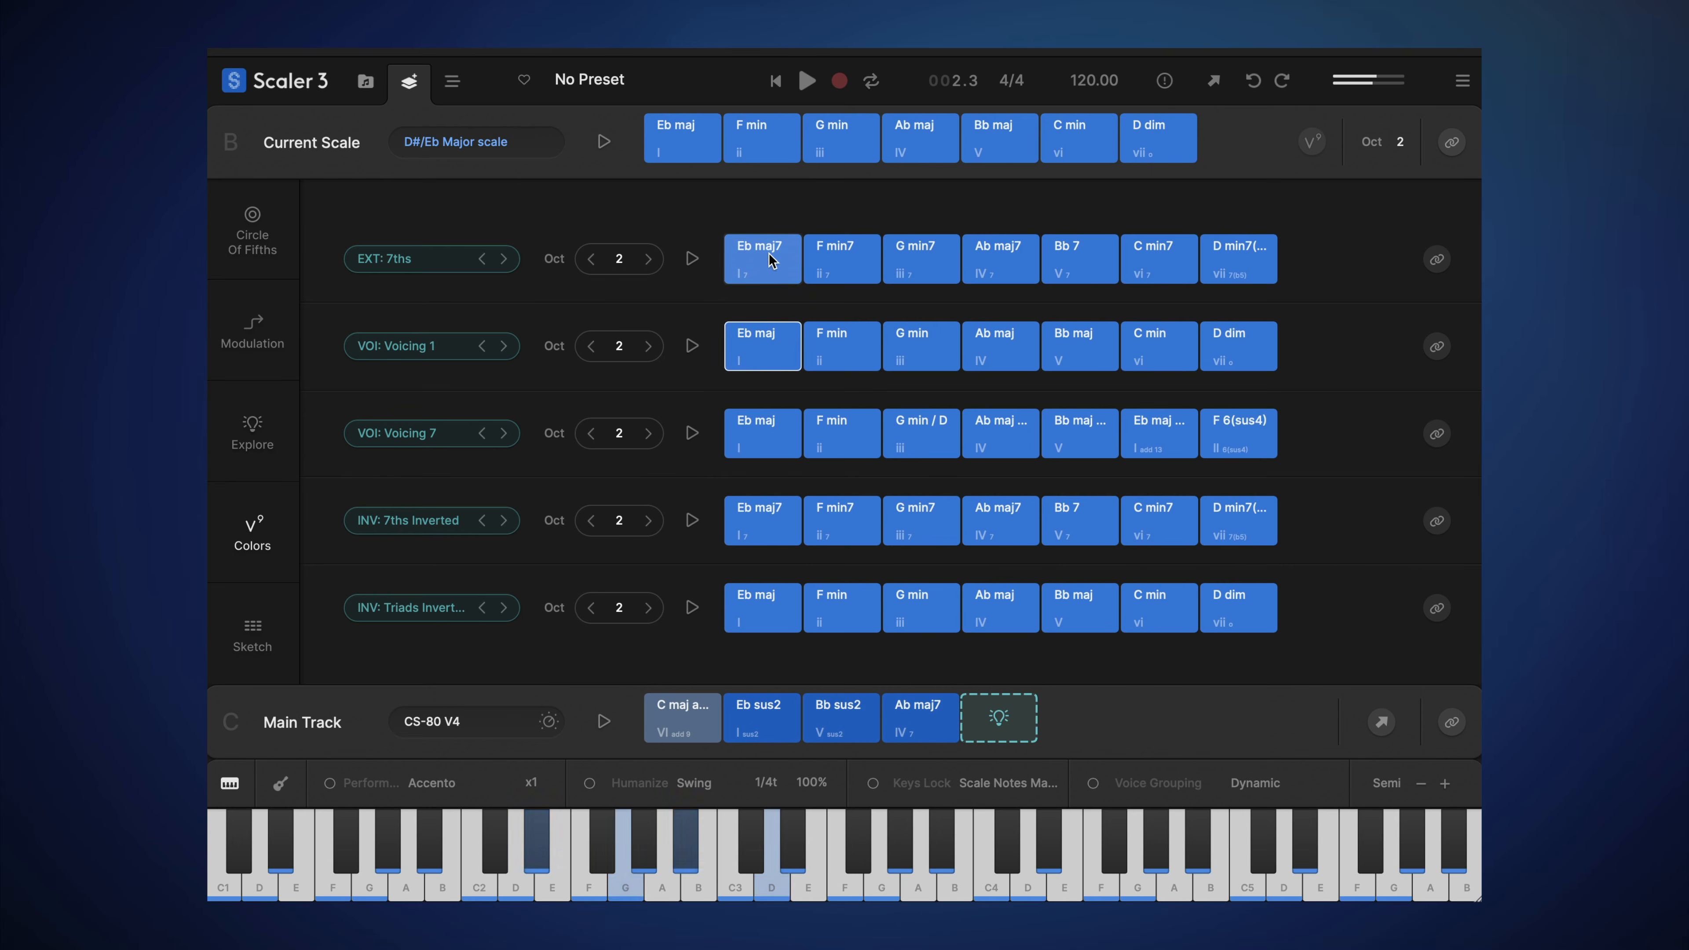
left_click(912, 273)
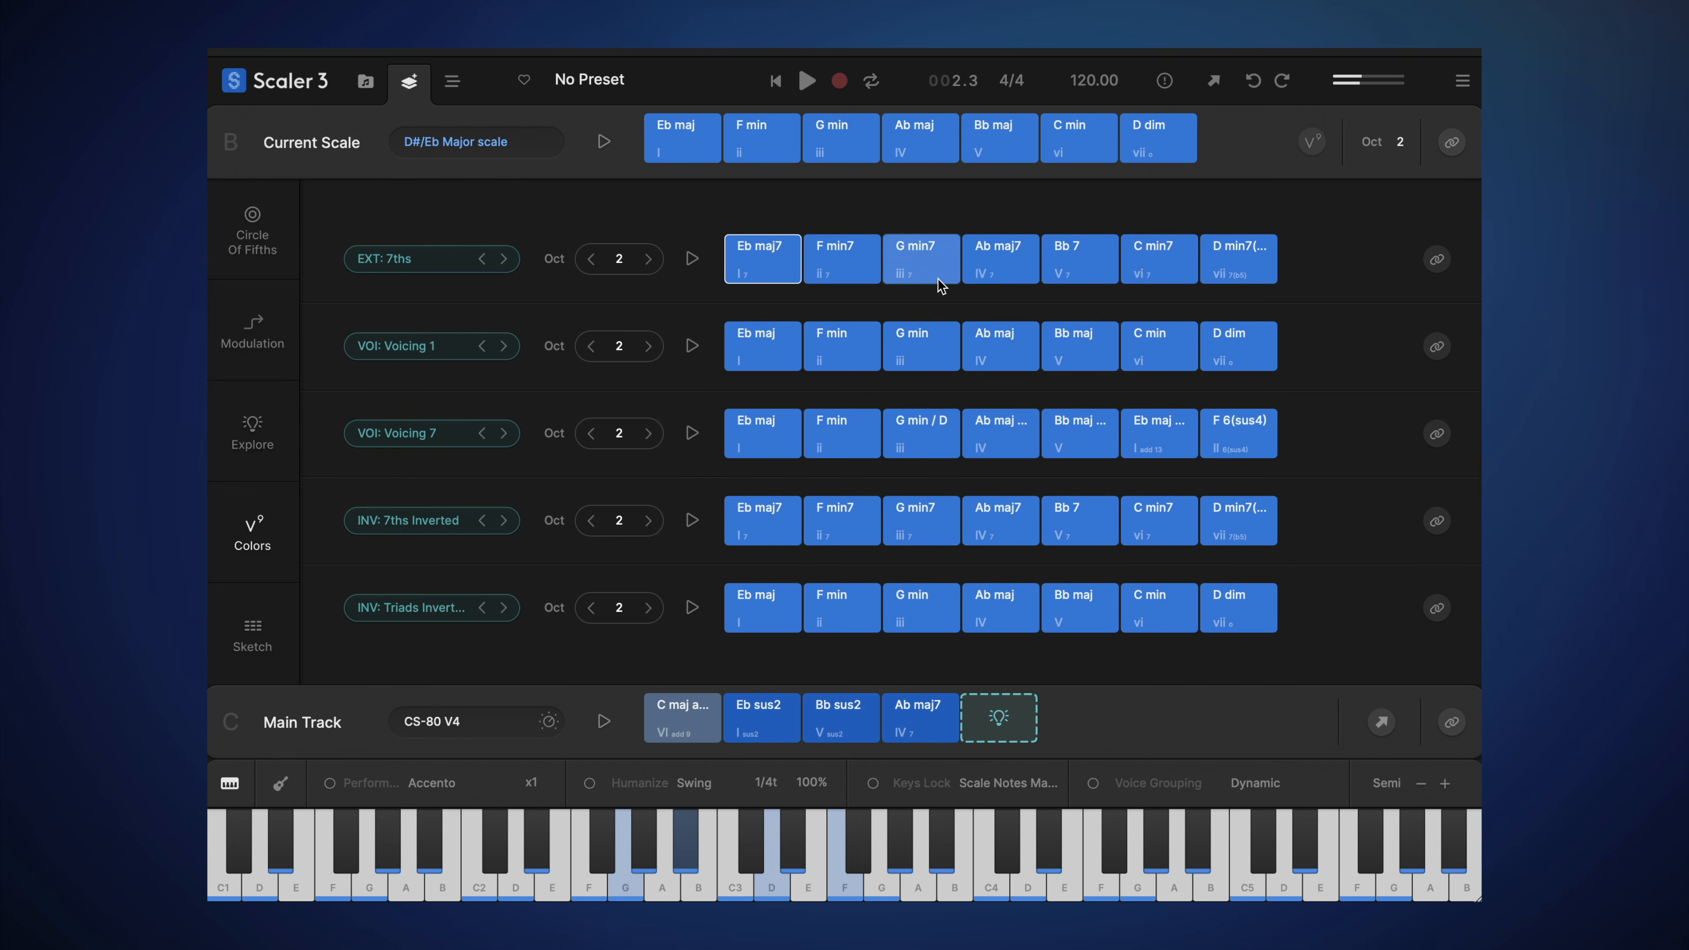
left_click(985, 272)
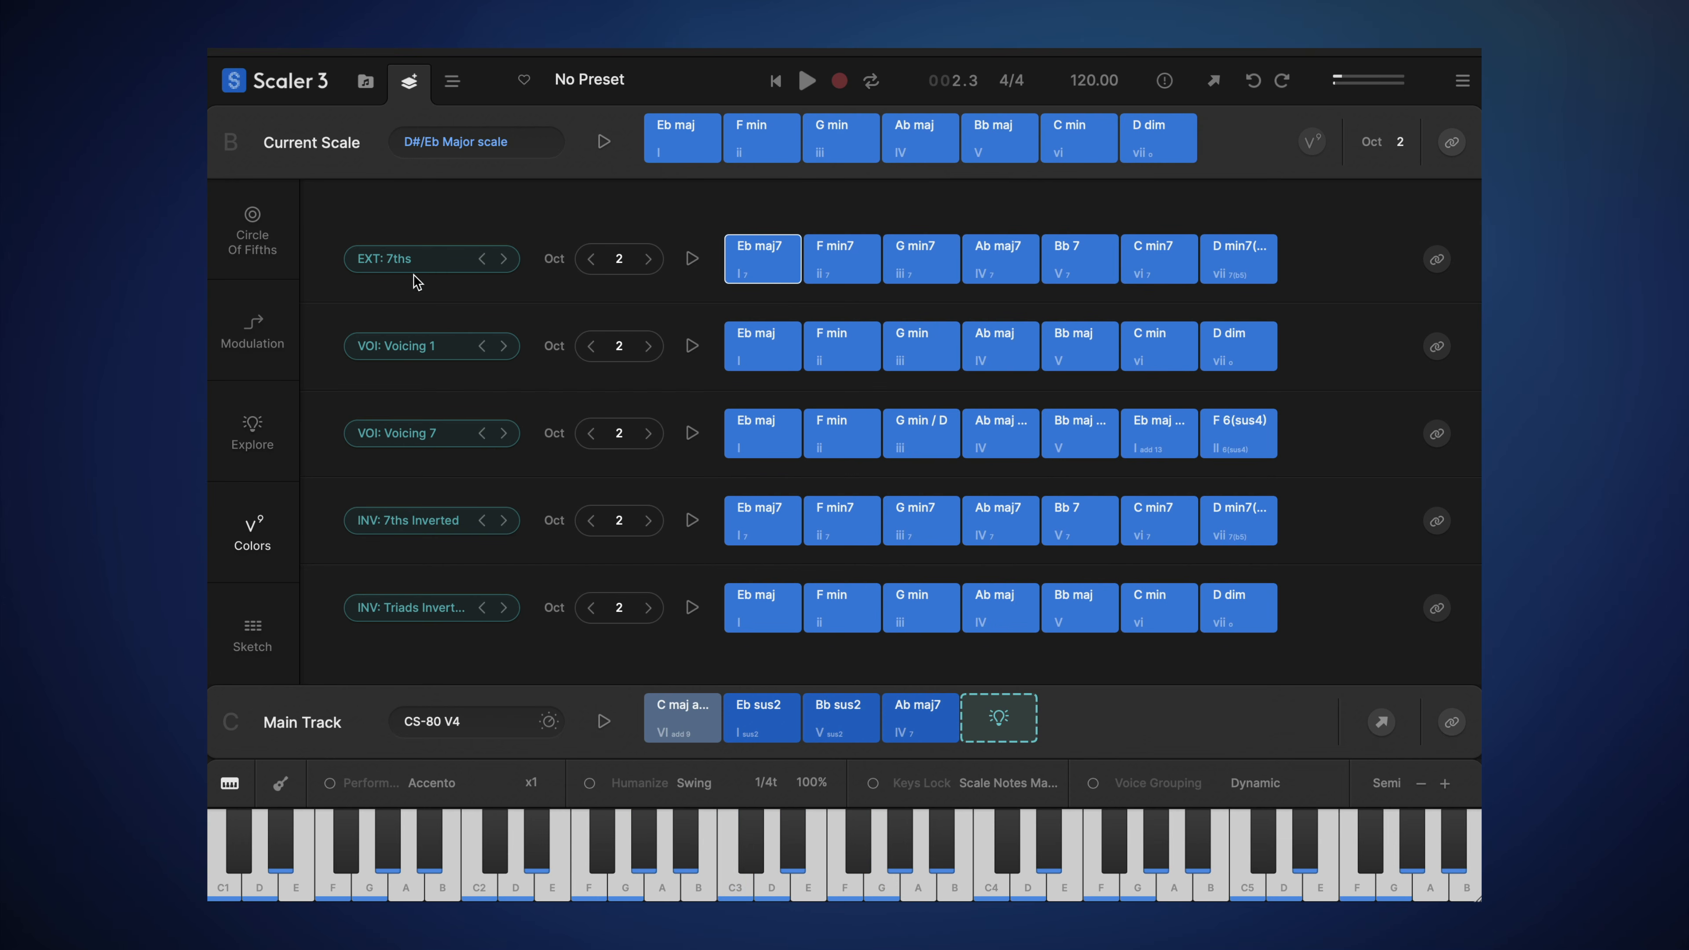
Step: Set the second color row to the 9ths extension and compare its Eb maj9 and Ab maj9 with the matching 7ths chords
left_click(396, 345)
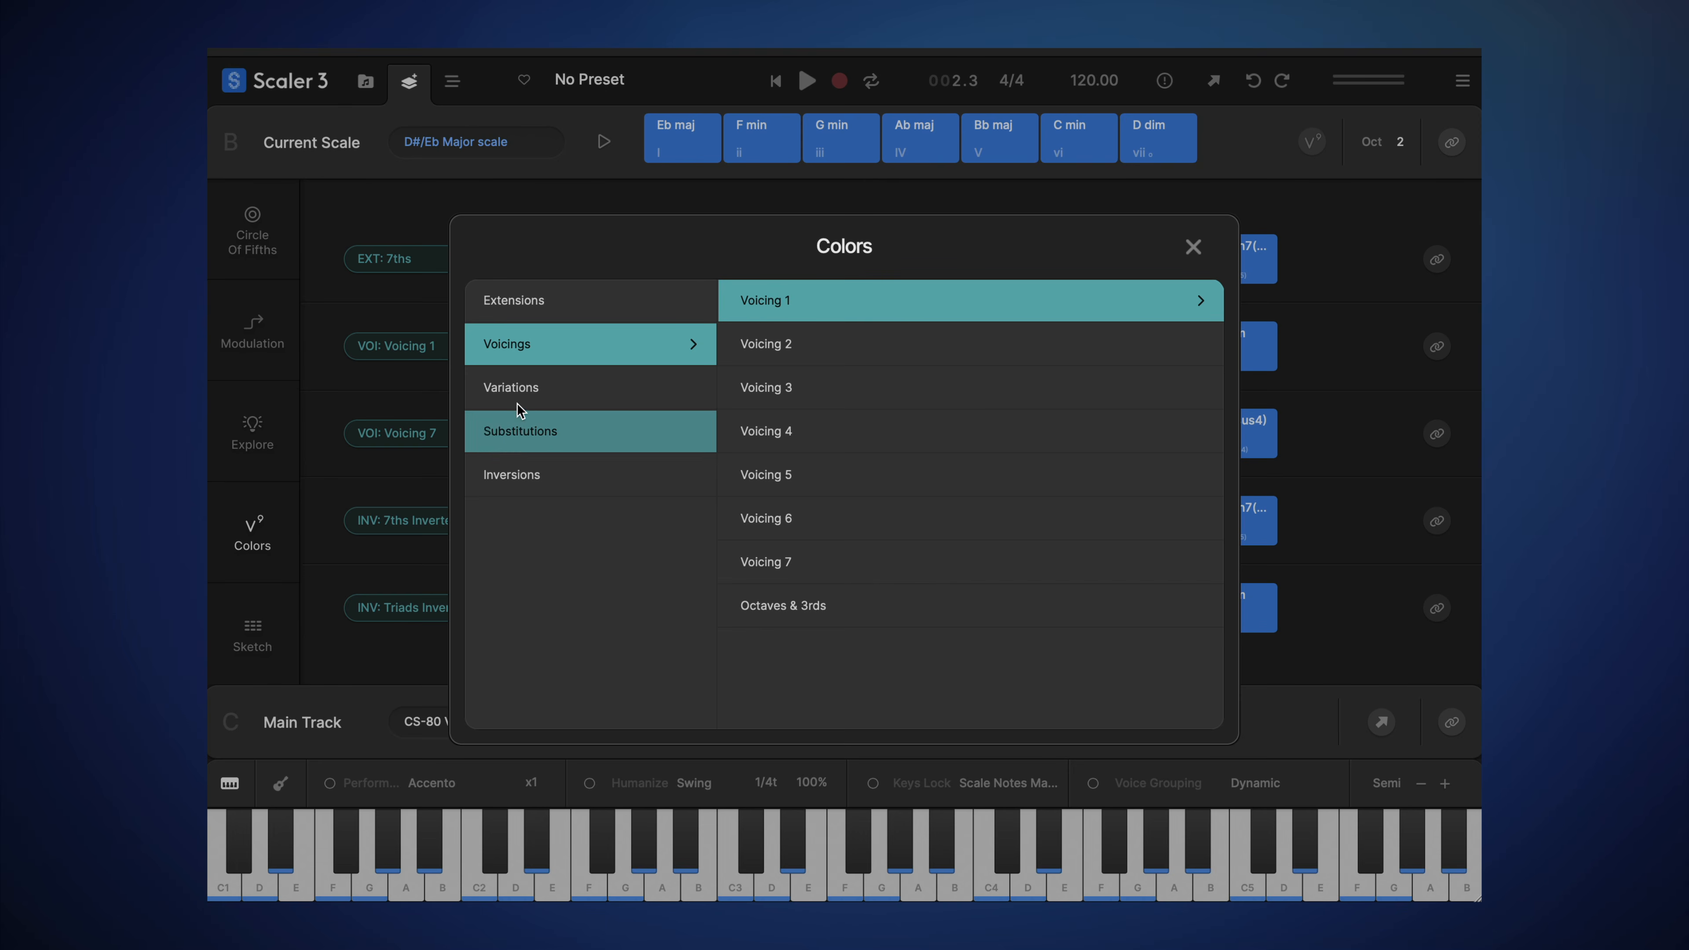
left_click(532, 301)
left_click(760, 387)
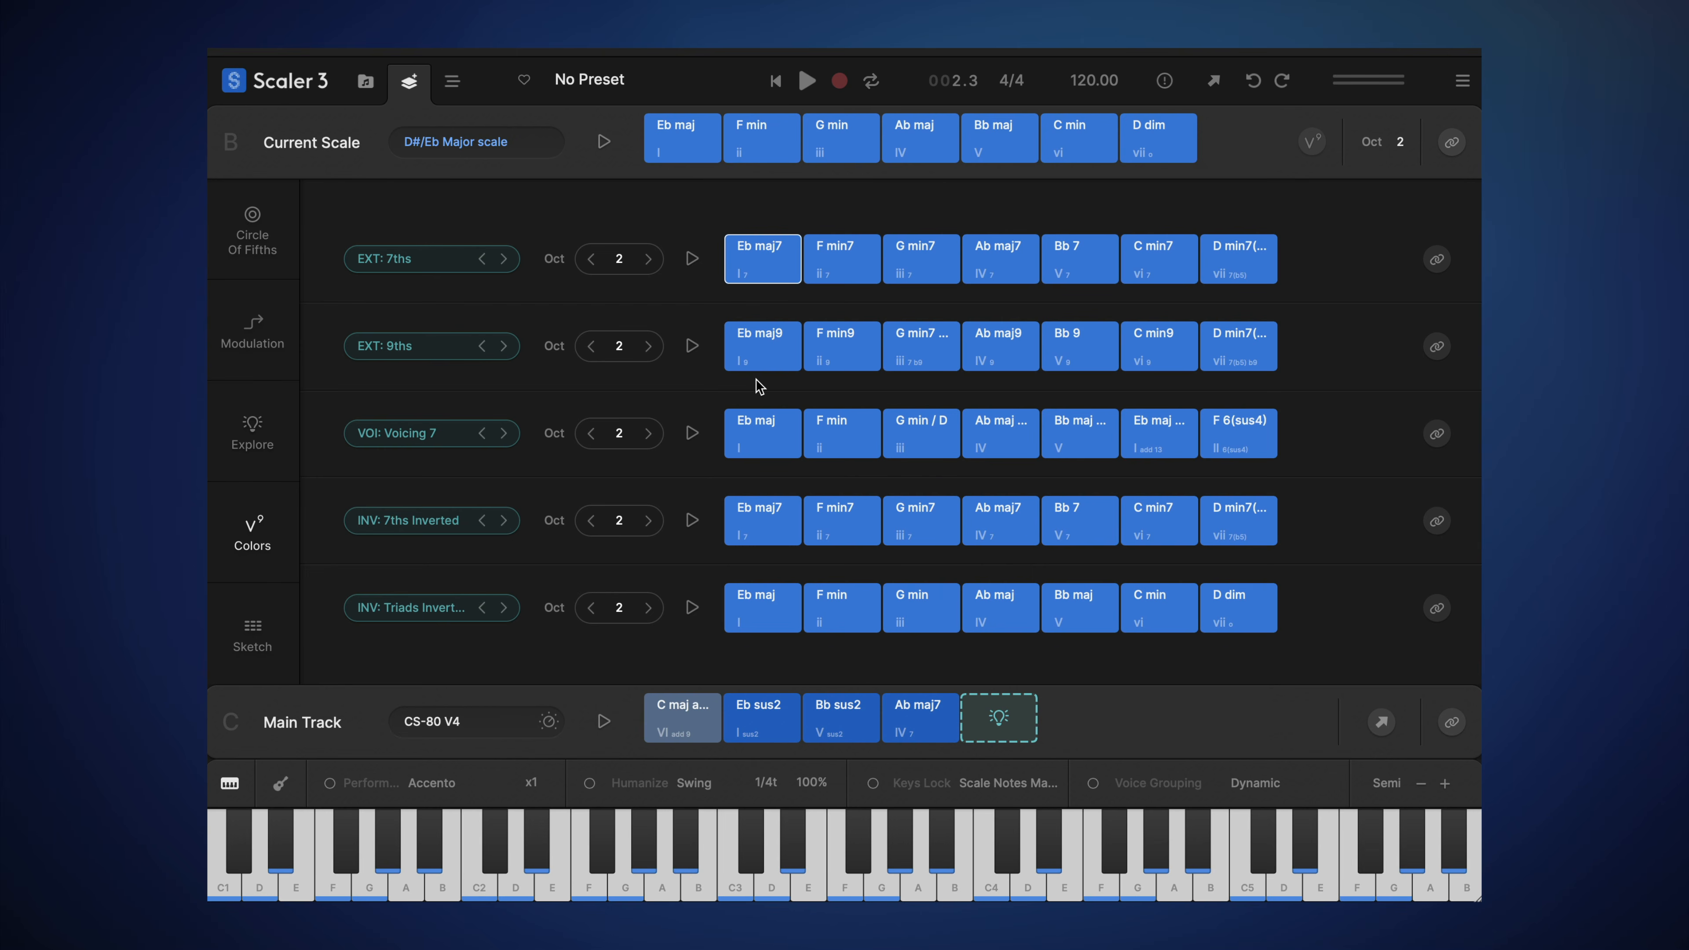
left_click(751, 258)
left_click(755, 343)
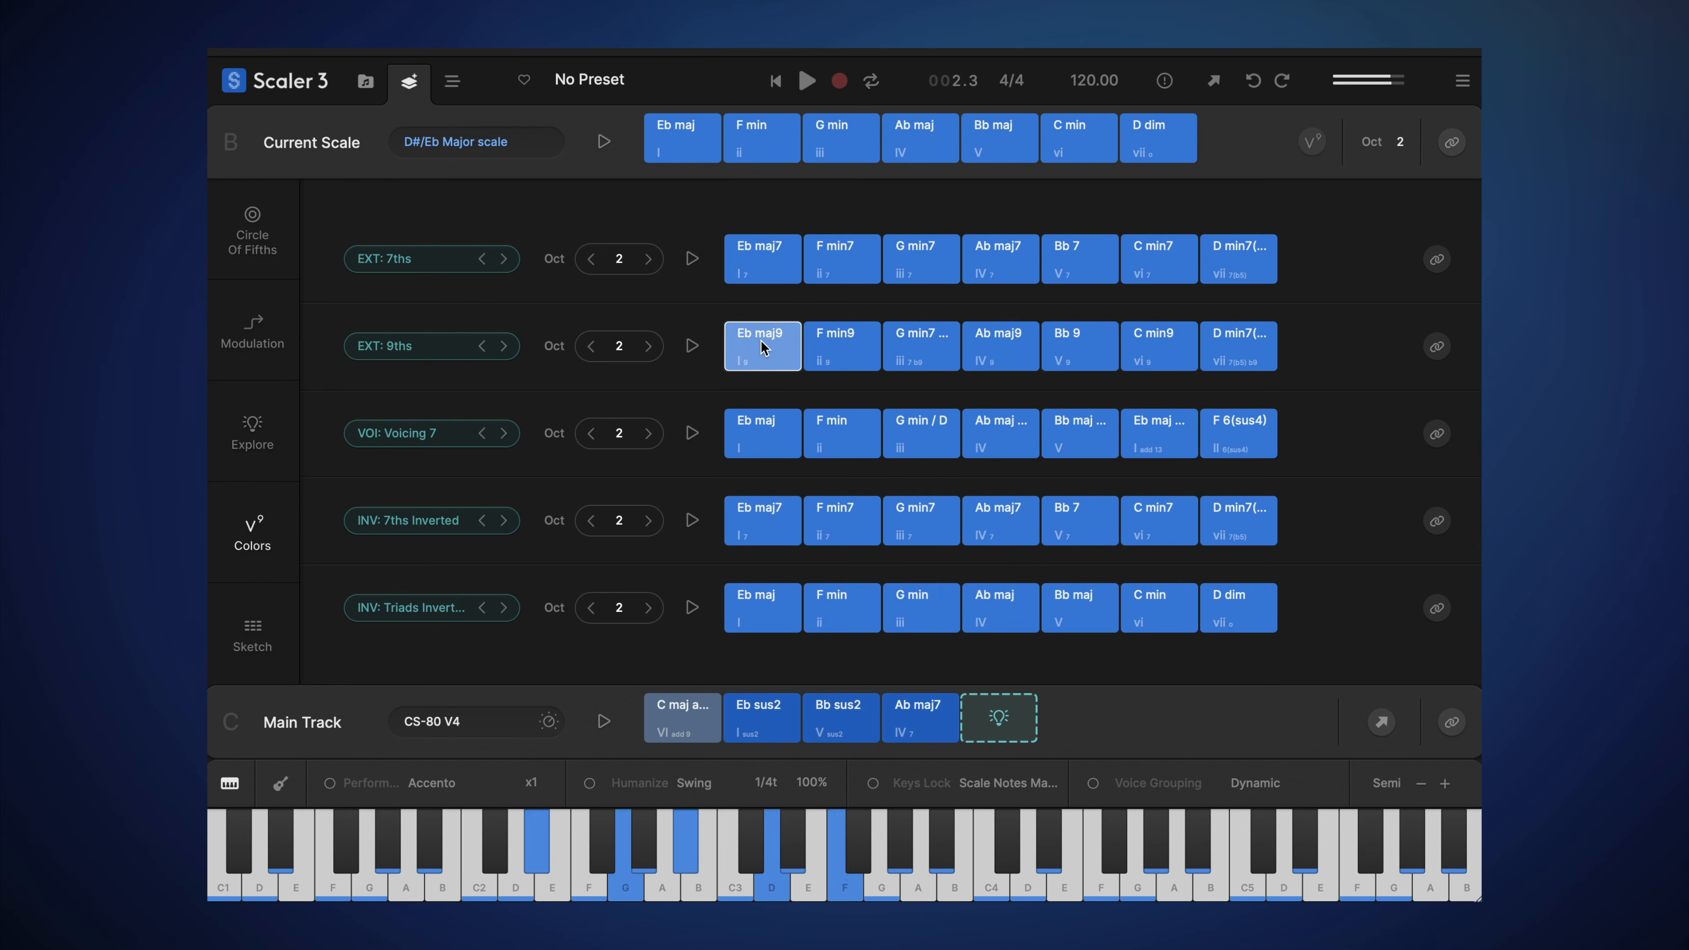
left_click(991, 267)
left_click(991, 340)
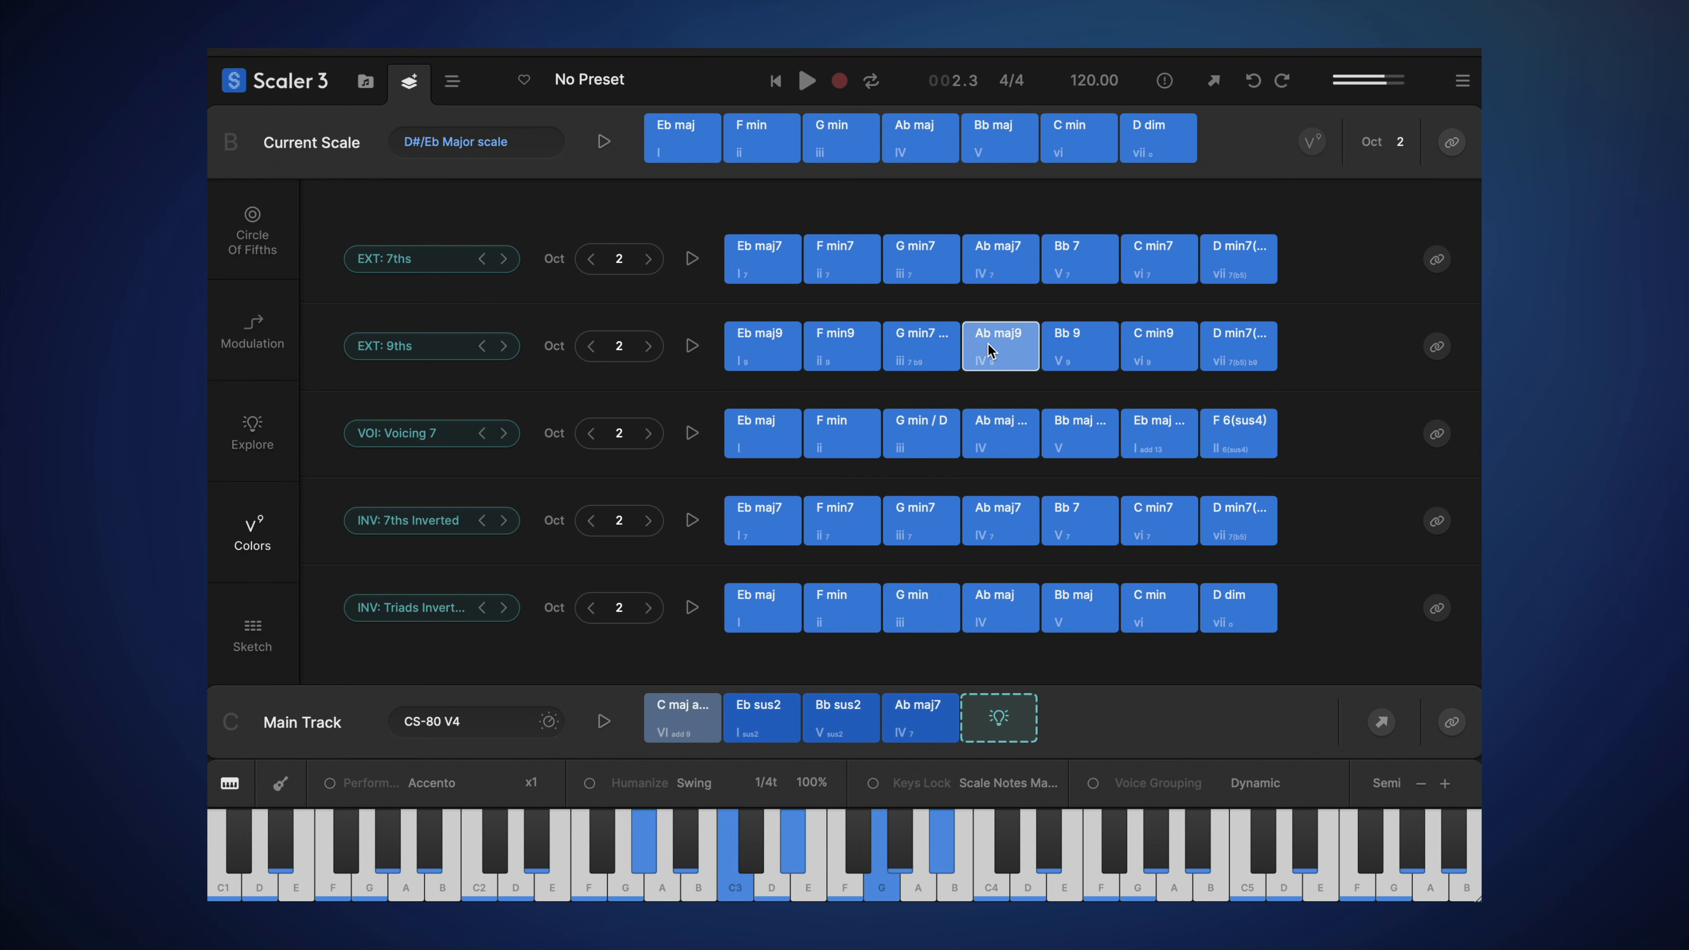
Step: Set the second color row to Voicing 2, and audition the first chords of Voicing 2, Voicing 7 and the main track
left_click(417, 347)
left_click(540, 346)
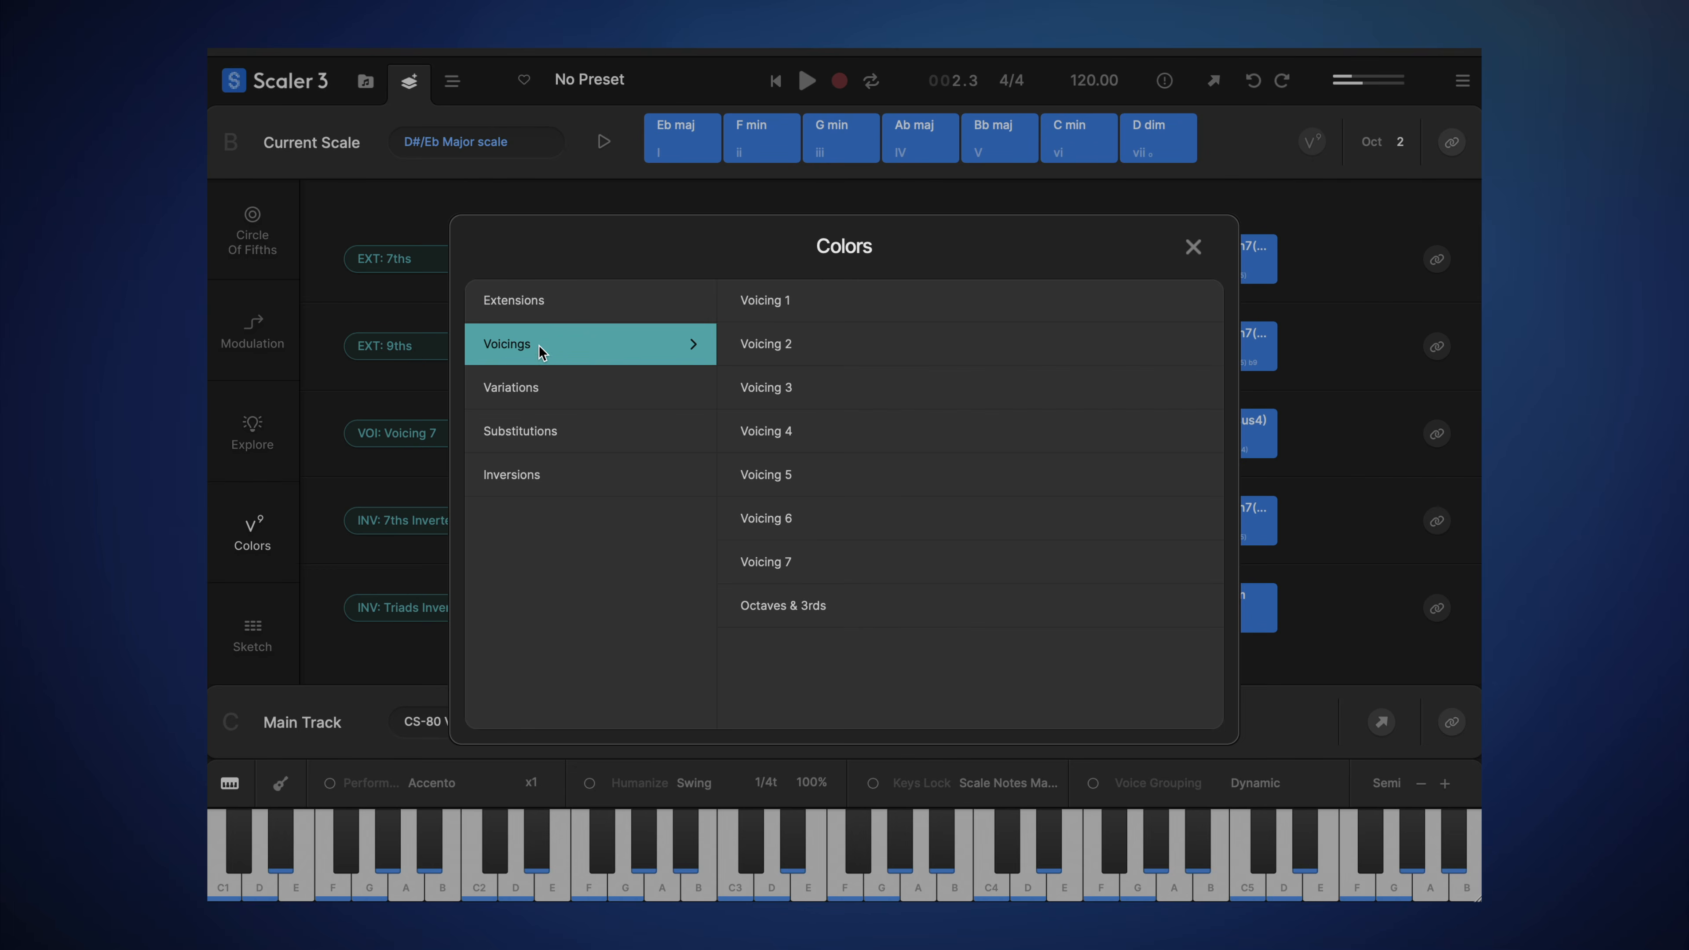
left_click(726, 340)
left_click(733, 358)
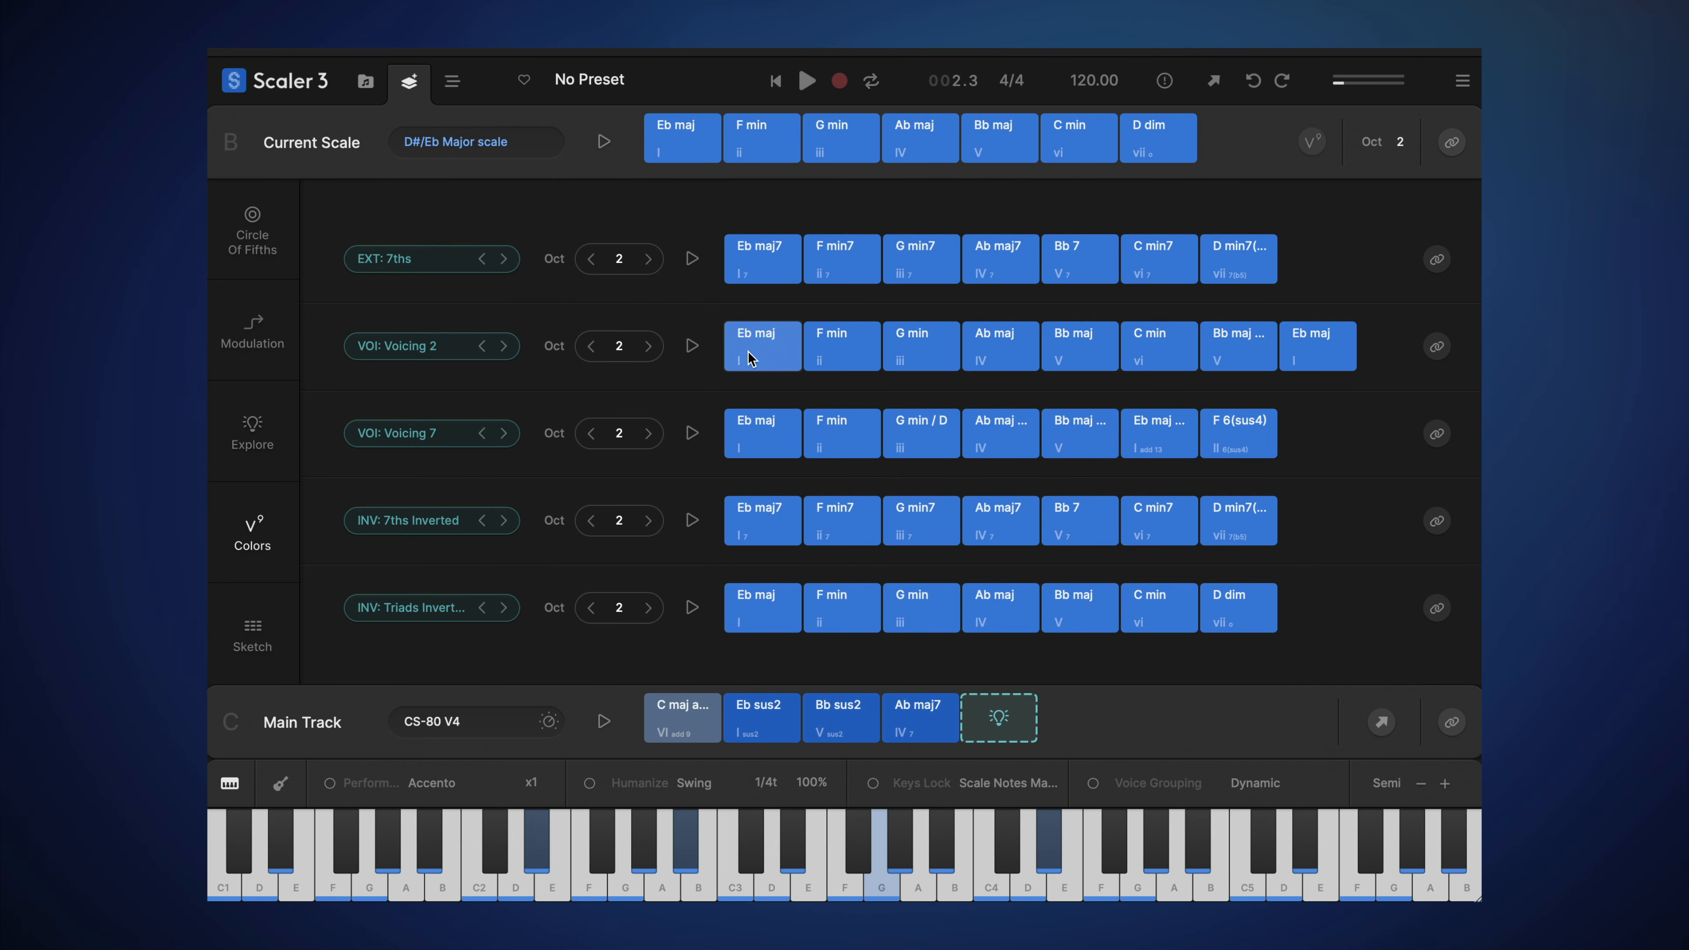
left_click(750, 358)
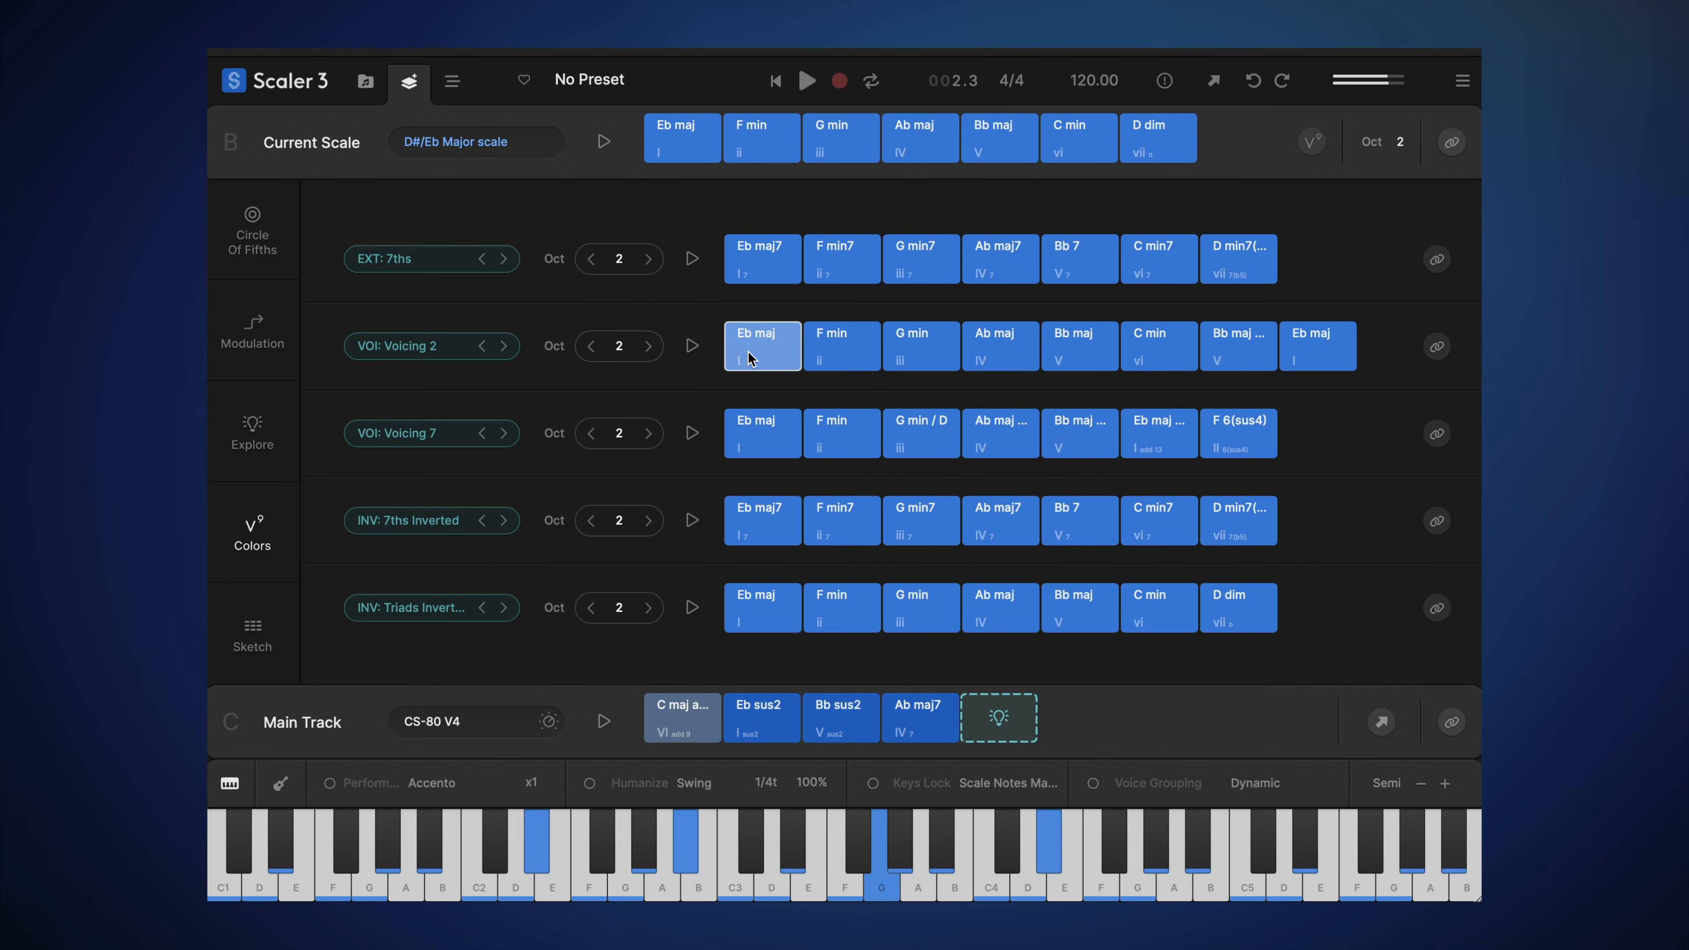
left_click(750, 439)
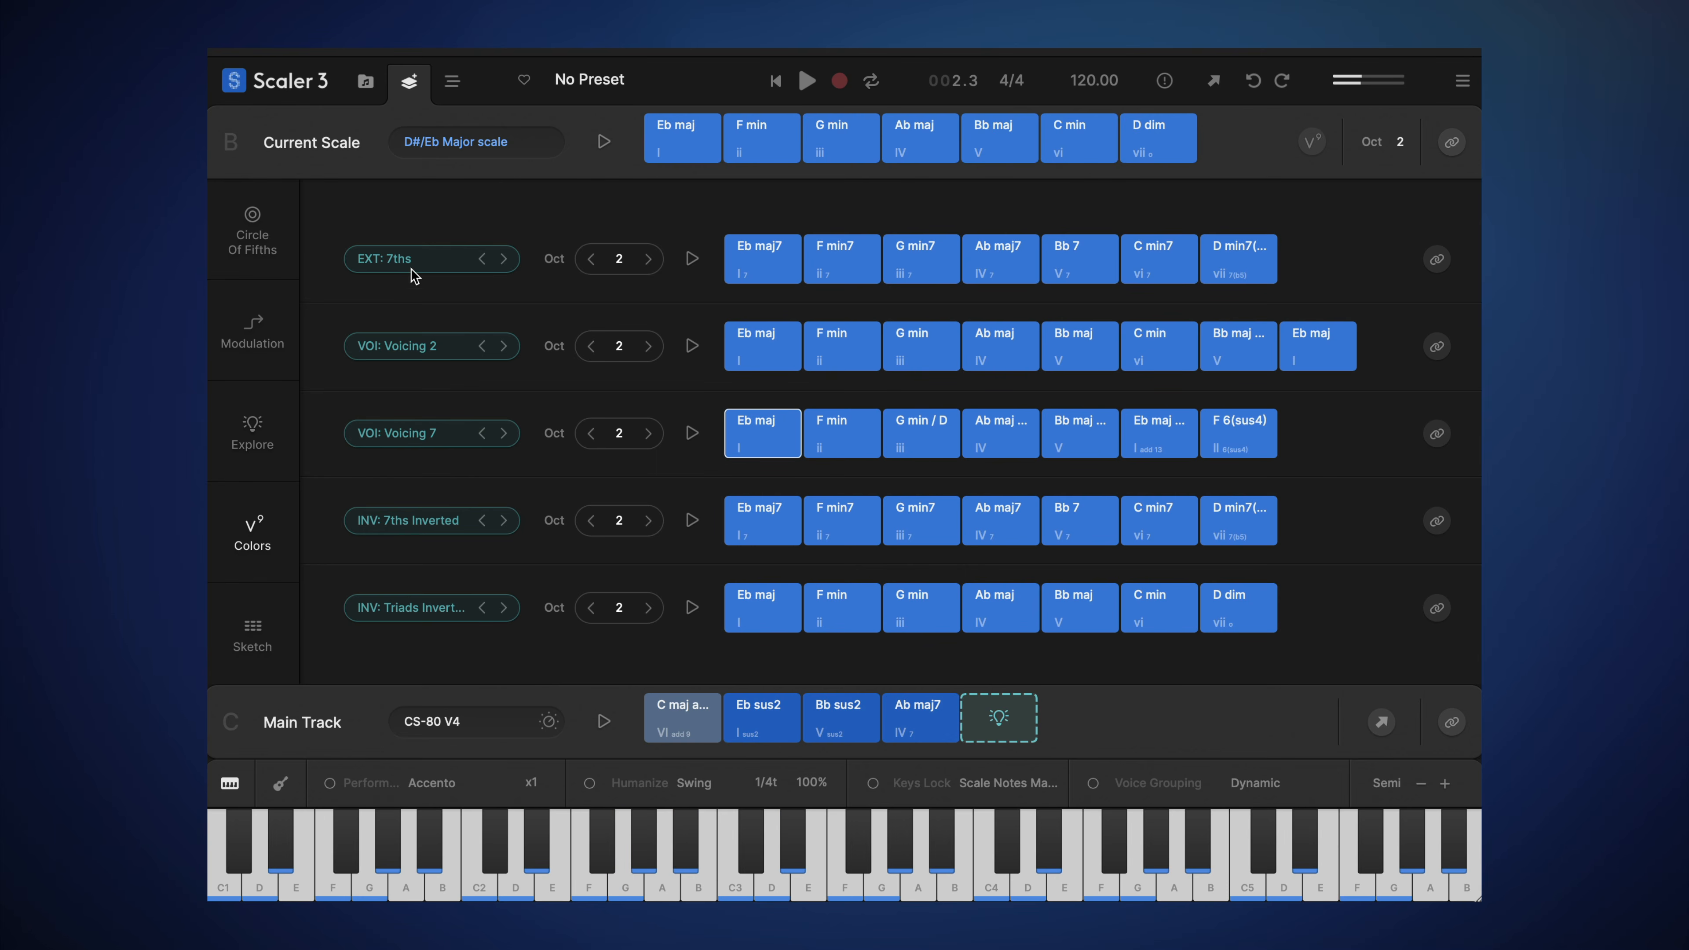
left_click(672, 722)
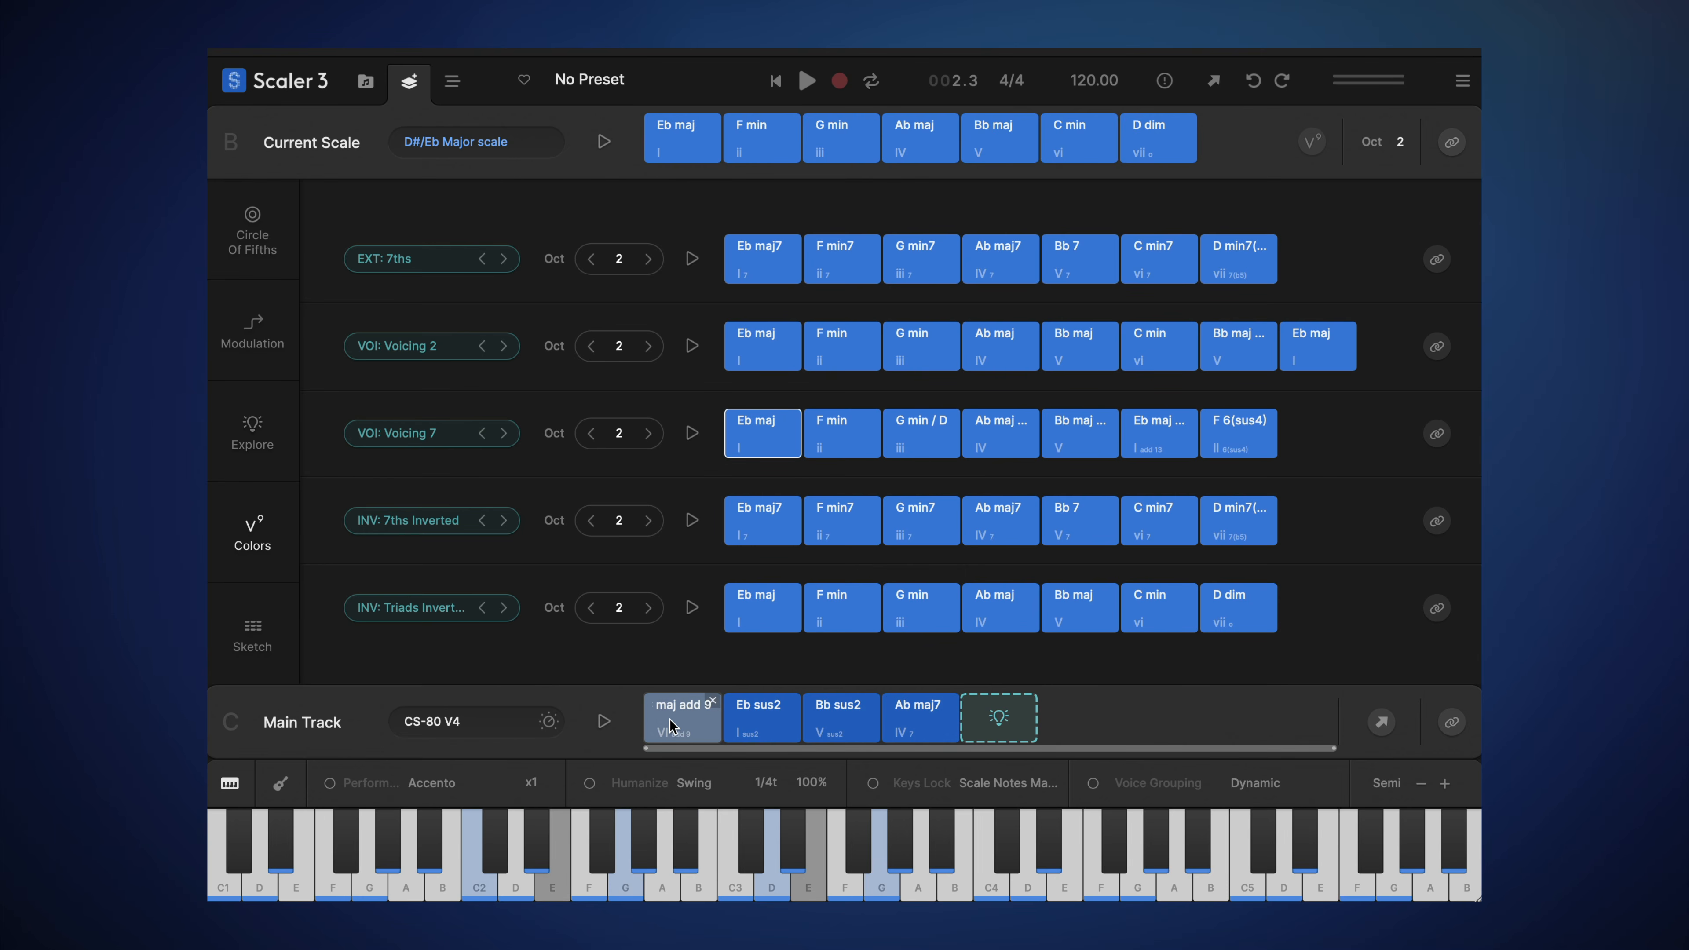
Step: Set the first color row to the Parallel substitution and audition its C maj chord
left_click(398, 263)
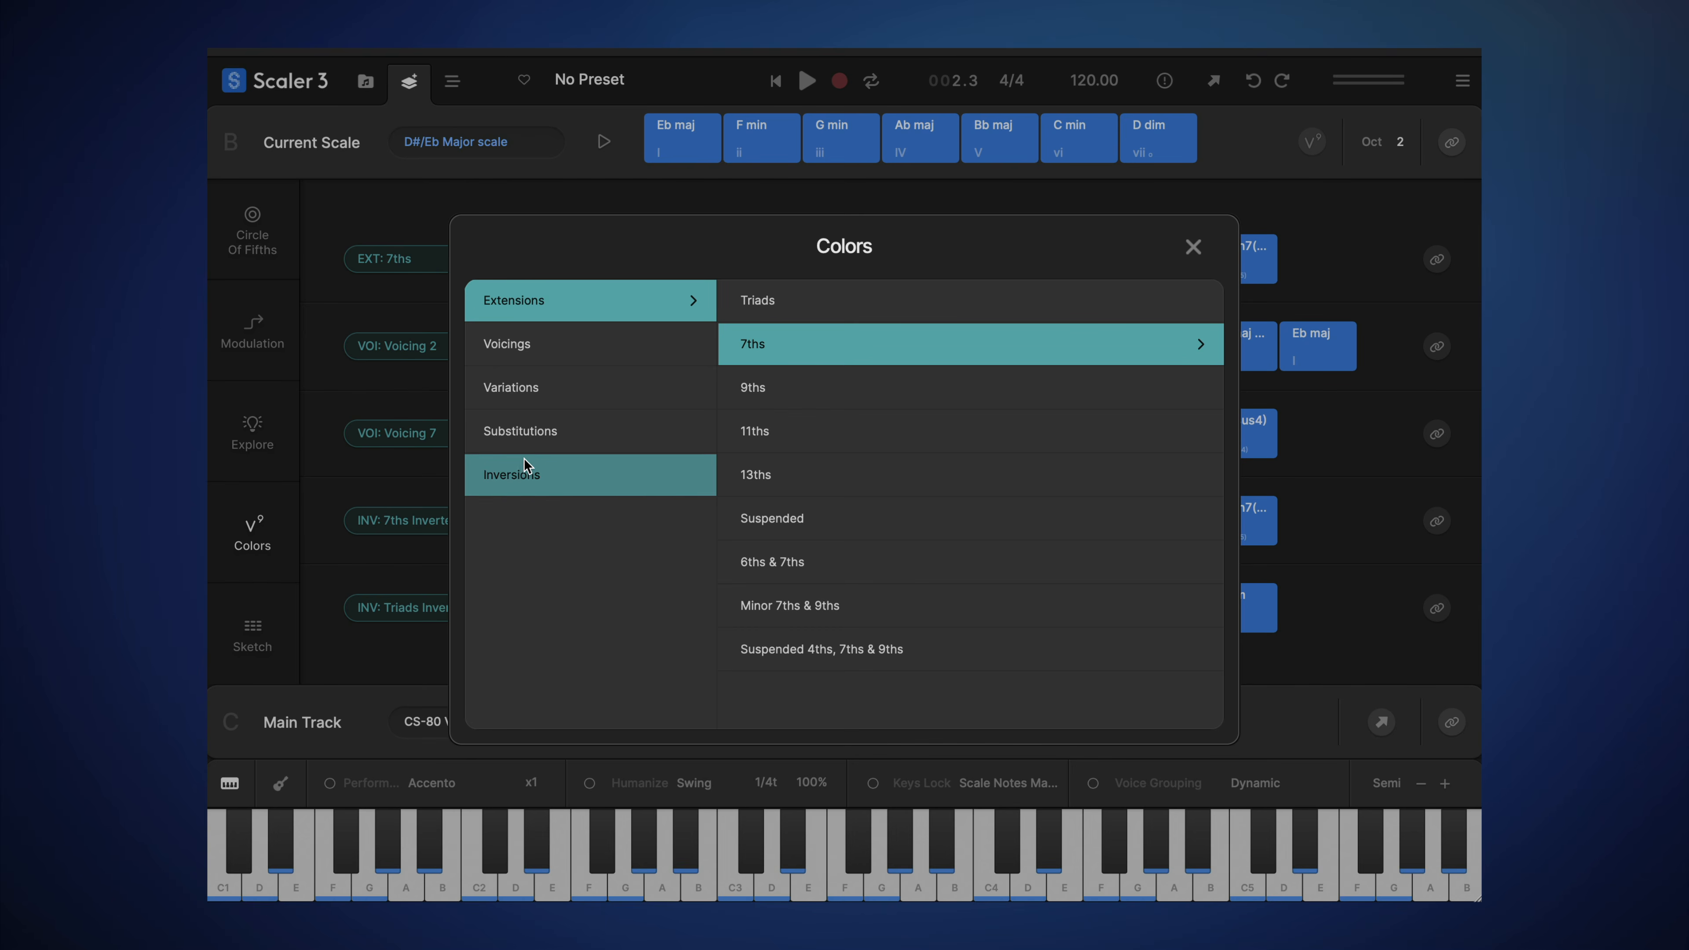
left_click(524, 475)
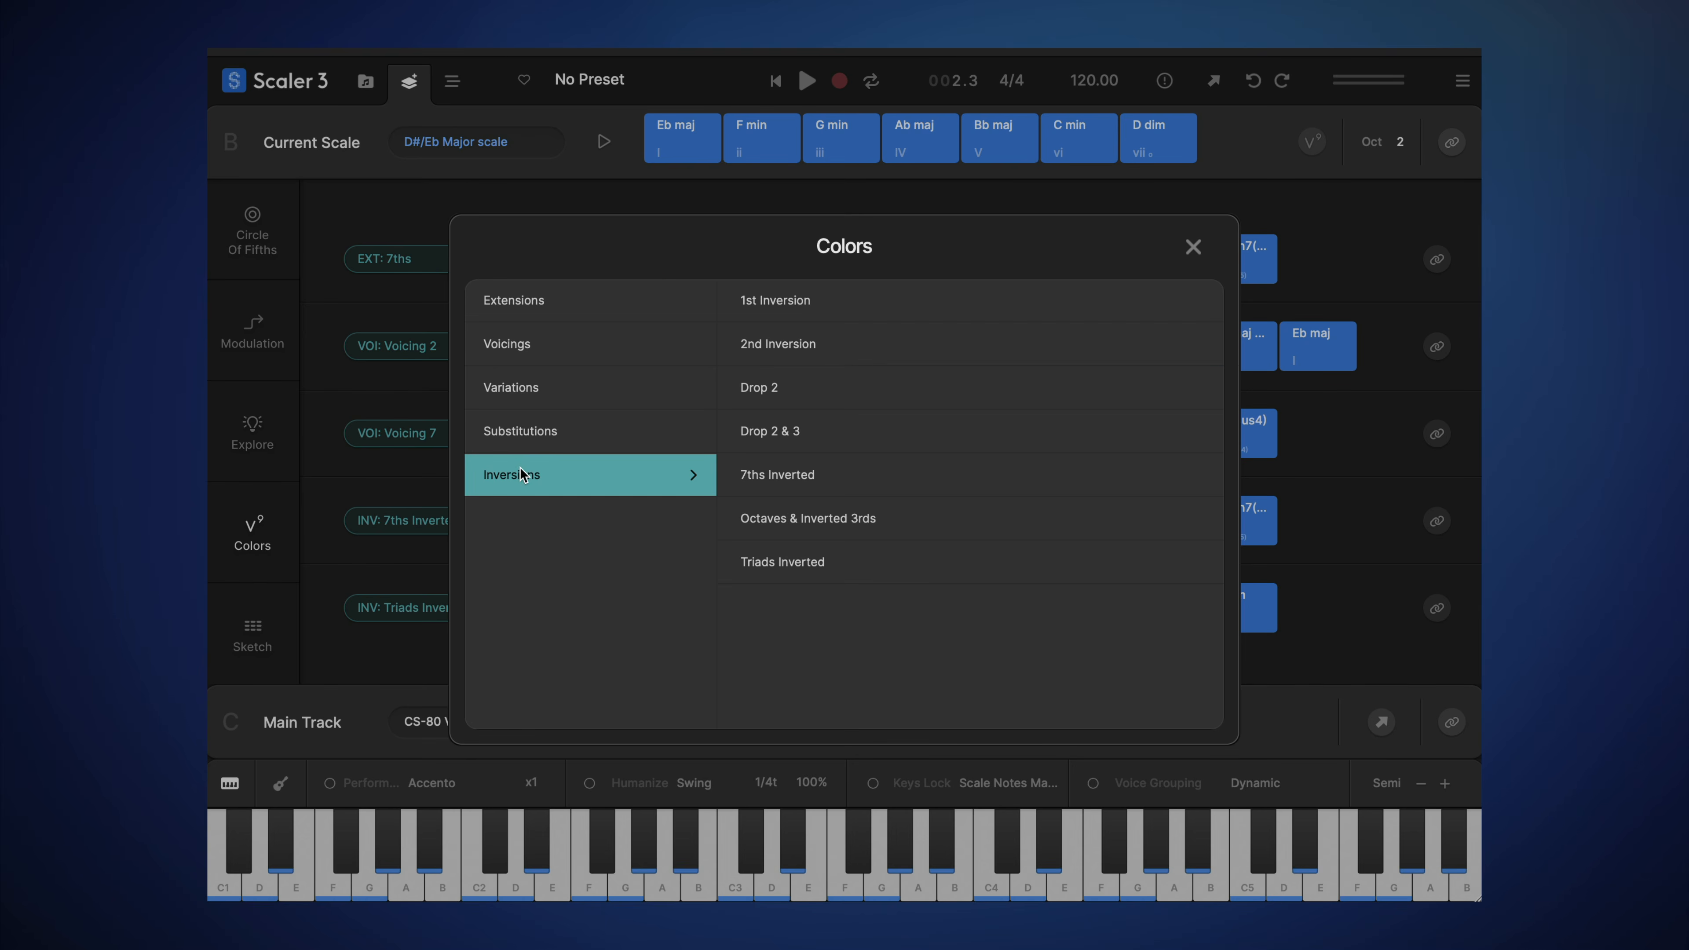
left_click(591, 431)
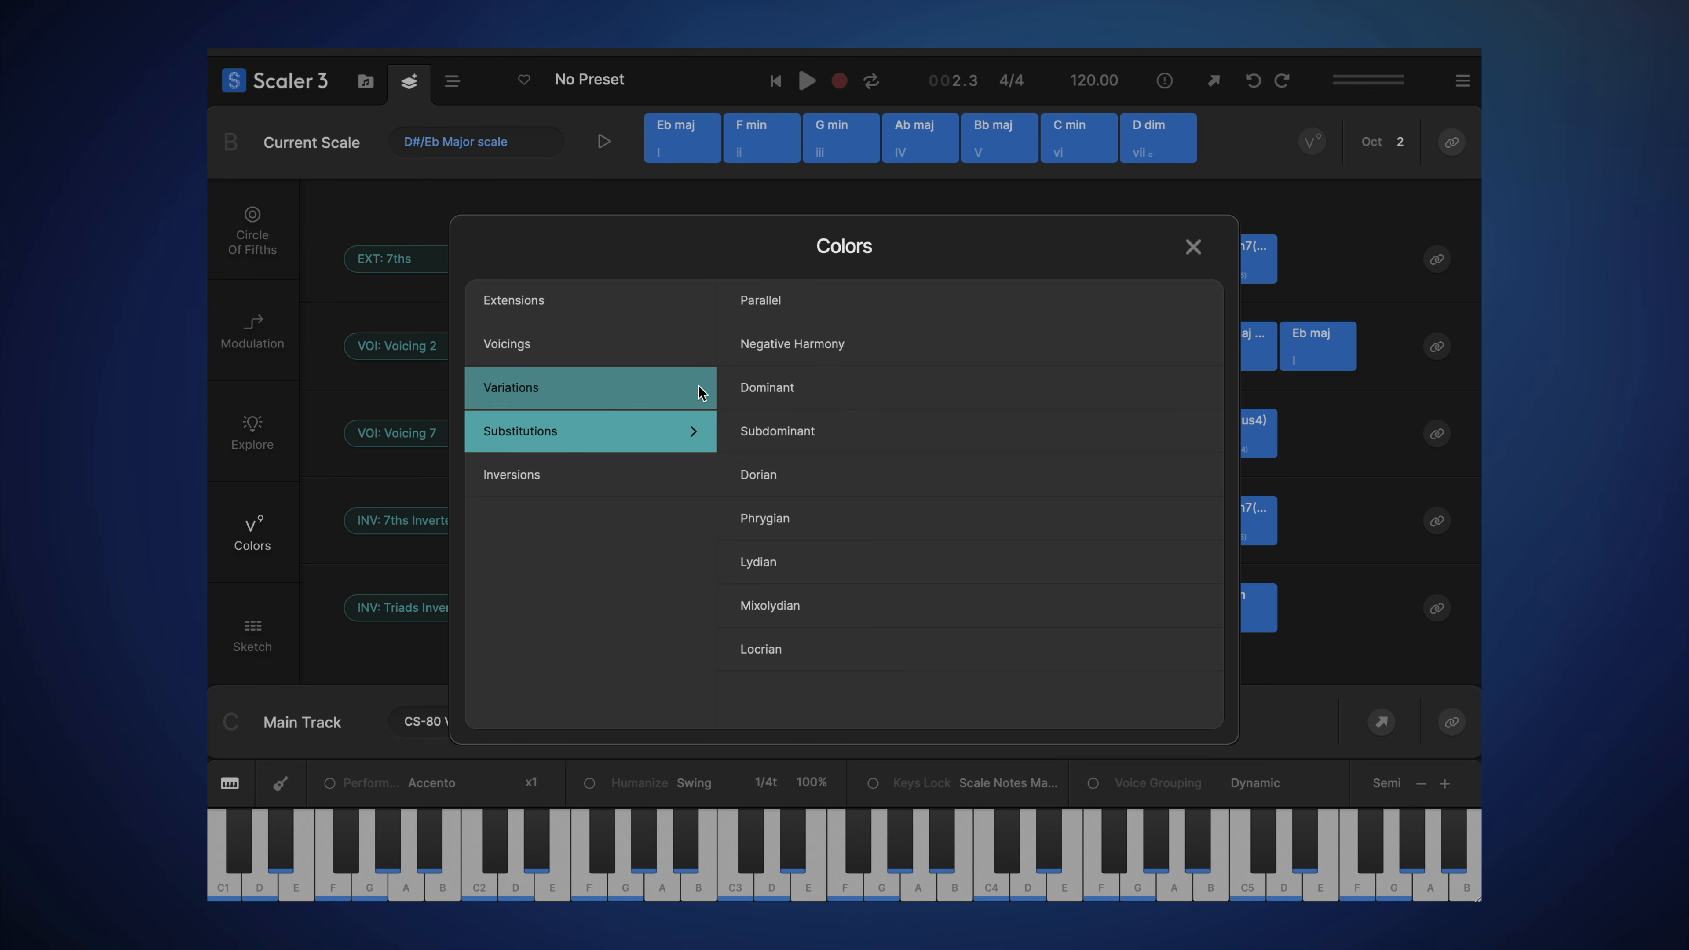
left_click(779, 308)
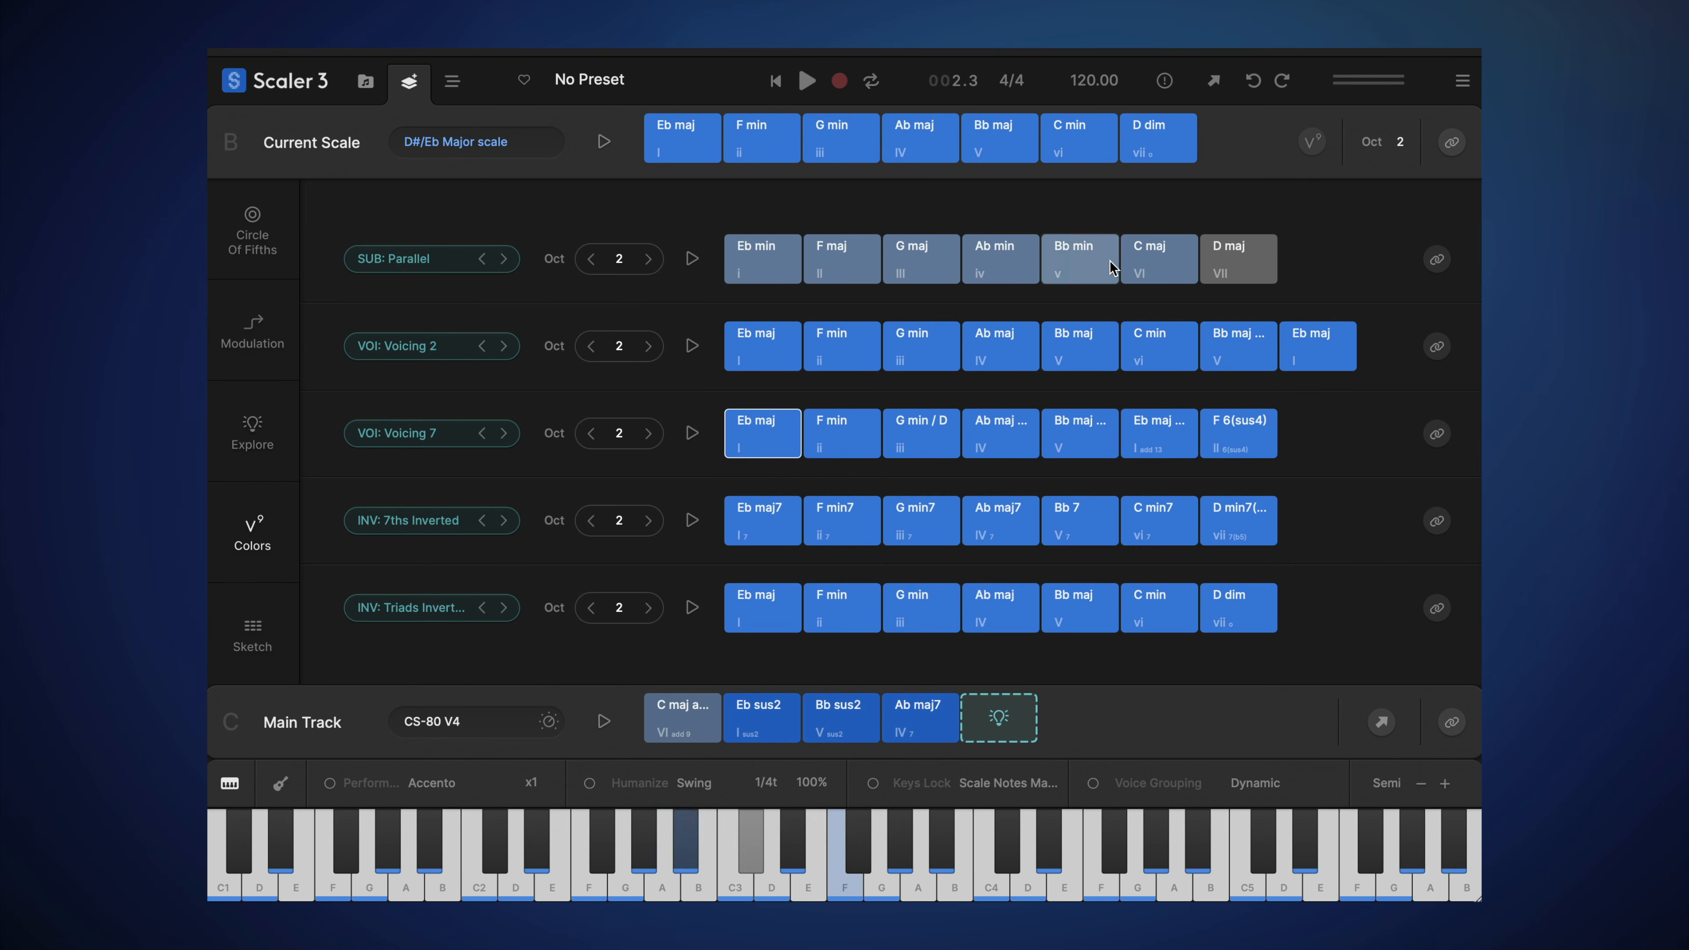
left_click(1146, 264)
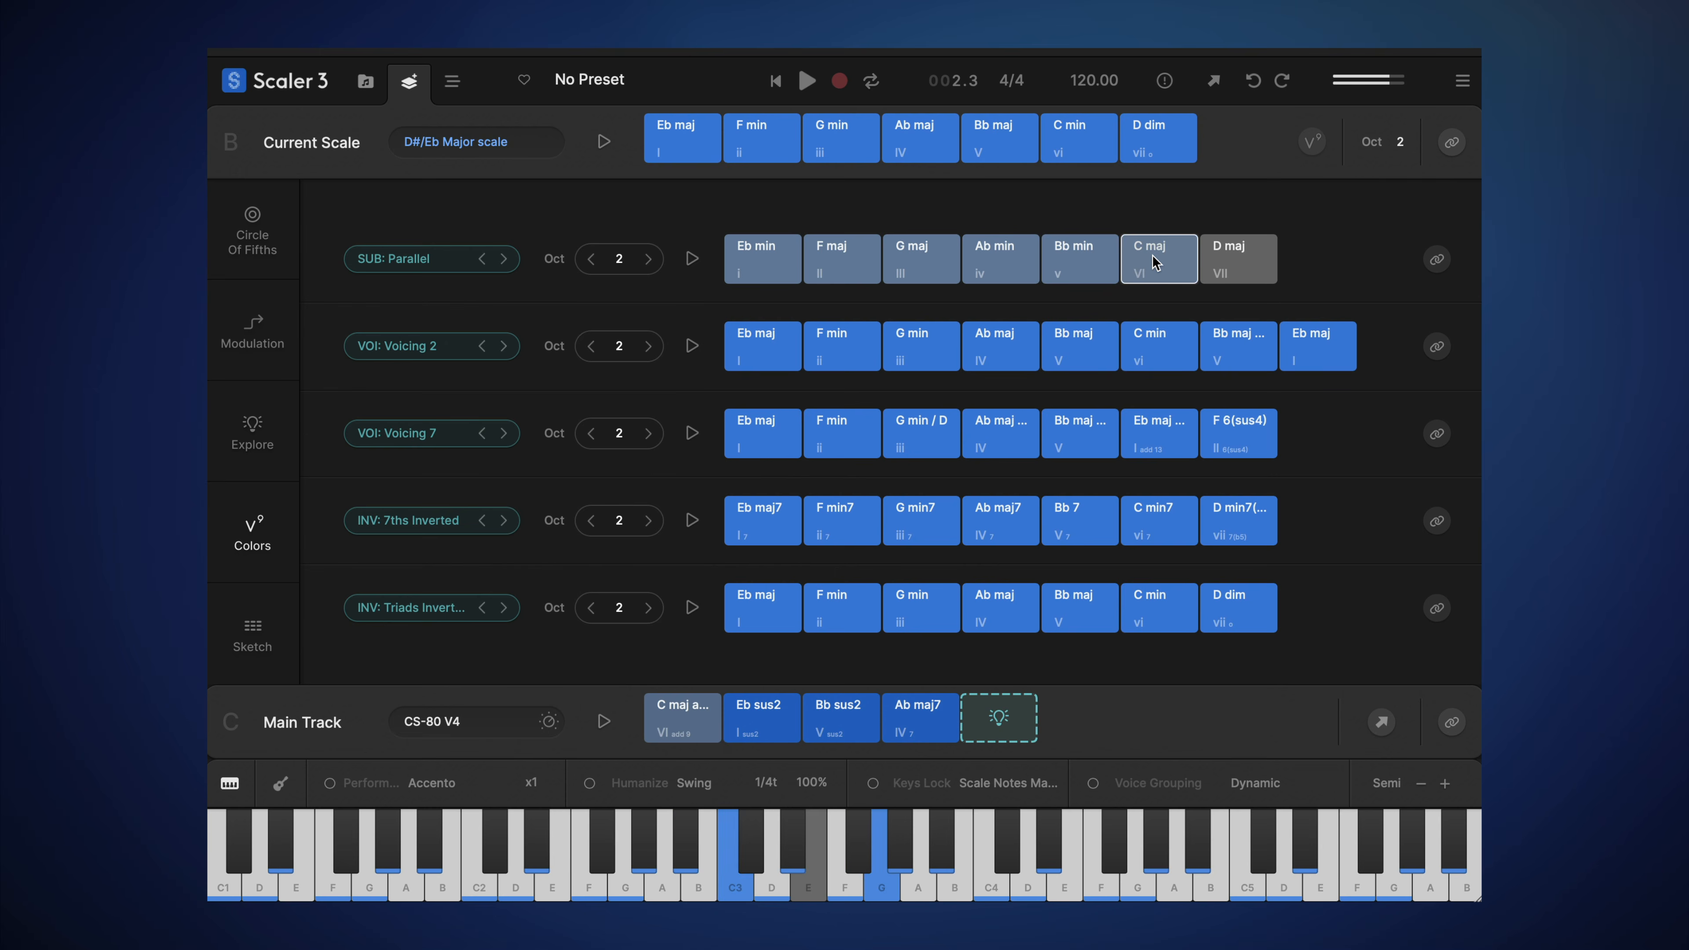
Step: Set the second color row to the Negative Harmony substitution
left_click(413, 347)
left_click(538, 478)
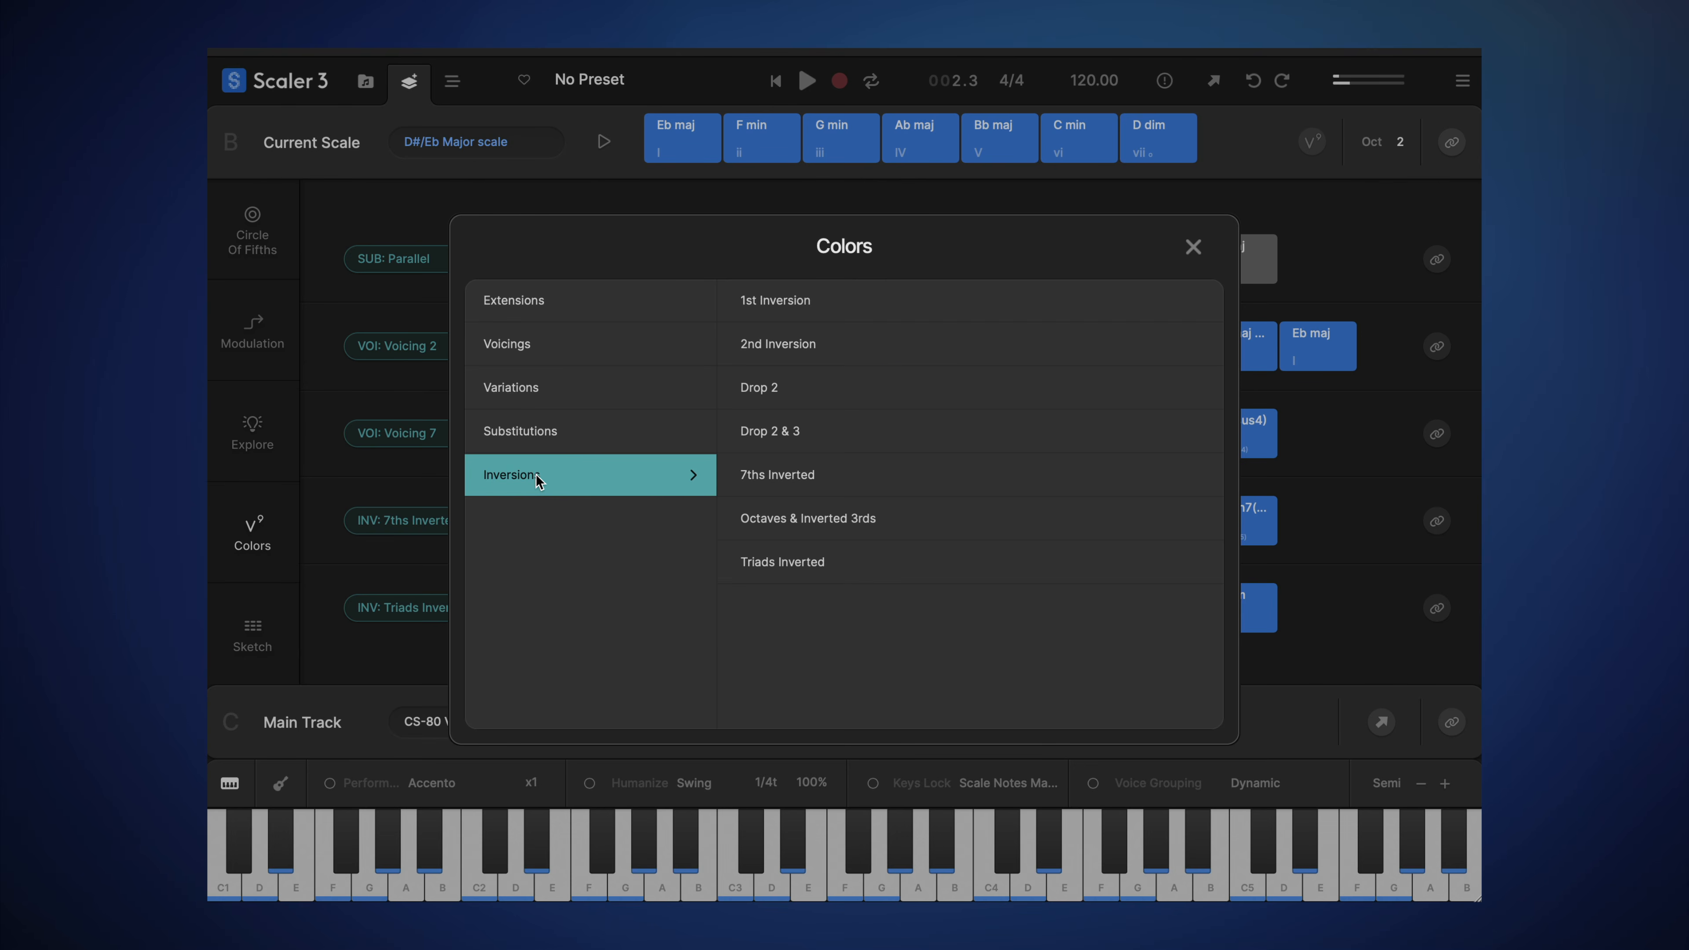
left_click(537, 431)
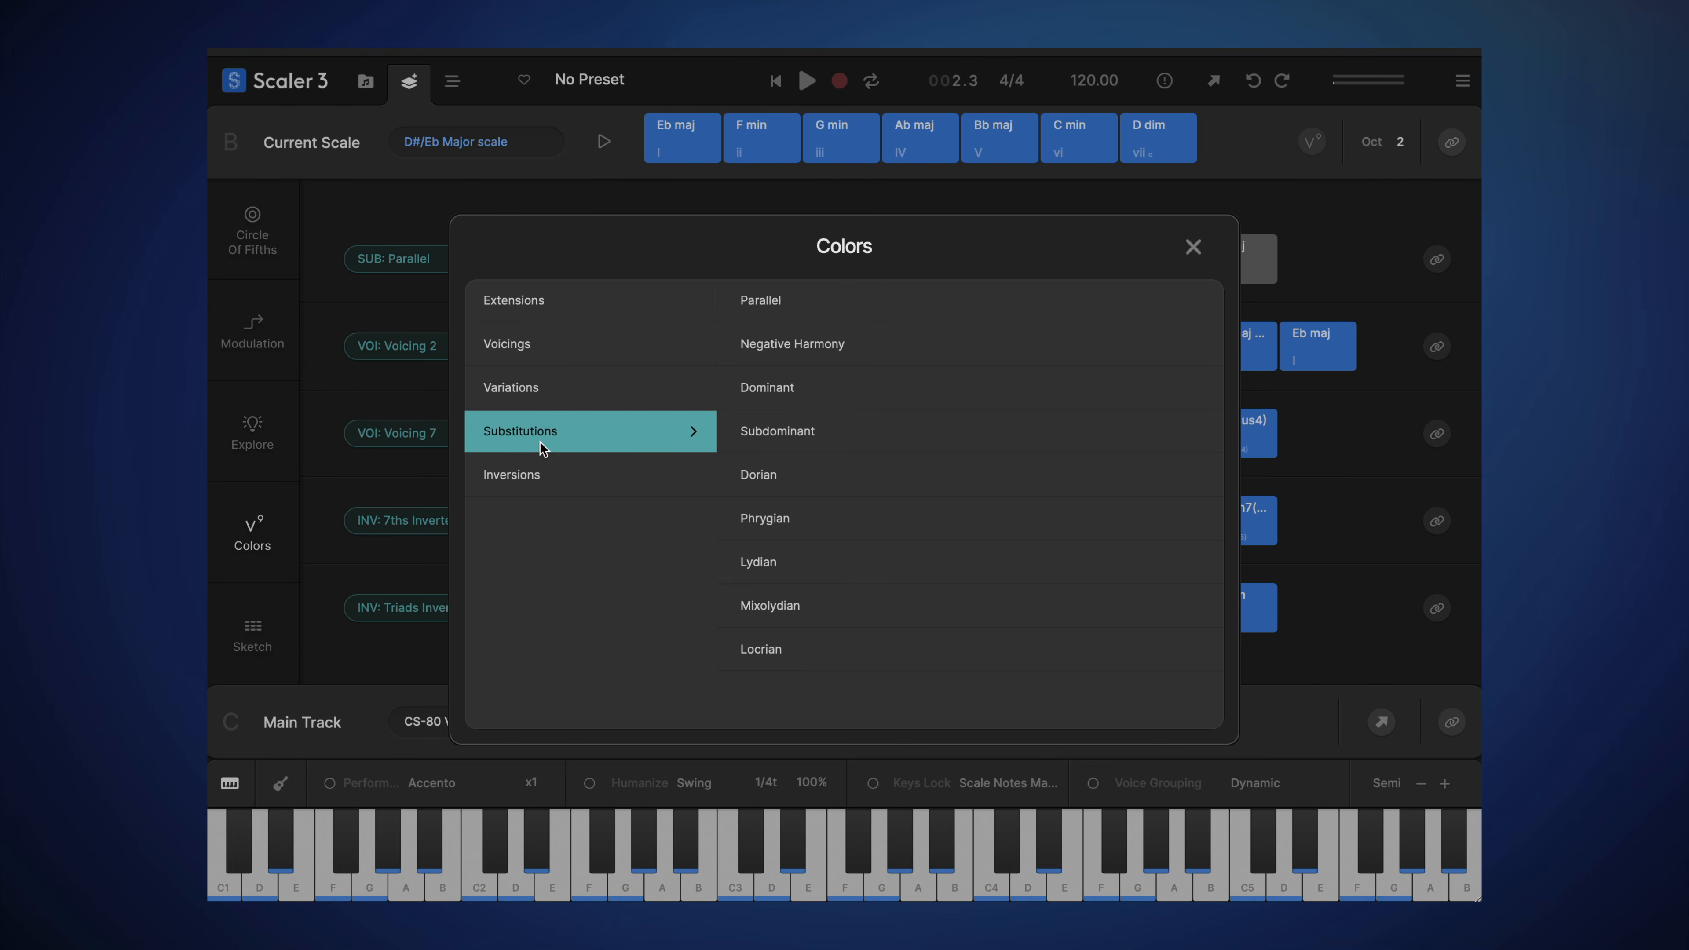
left_click(754, 354)
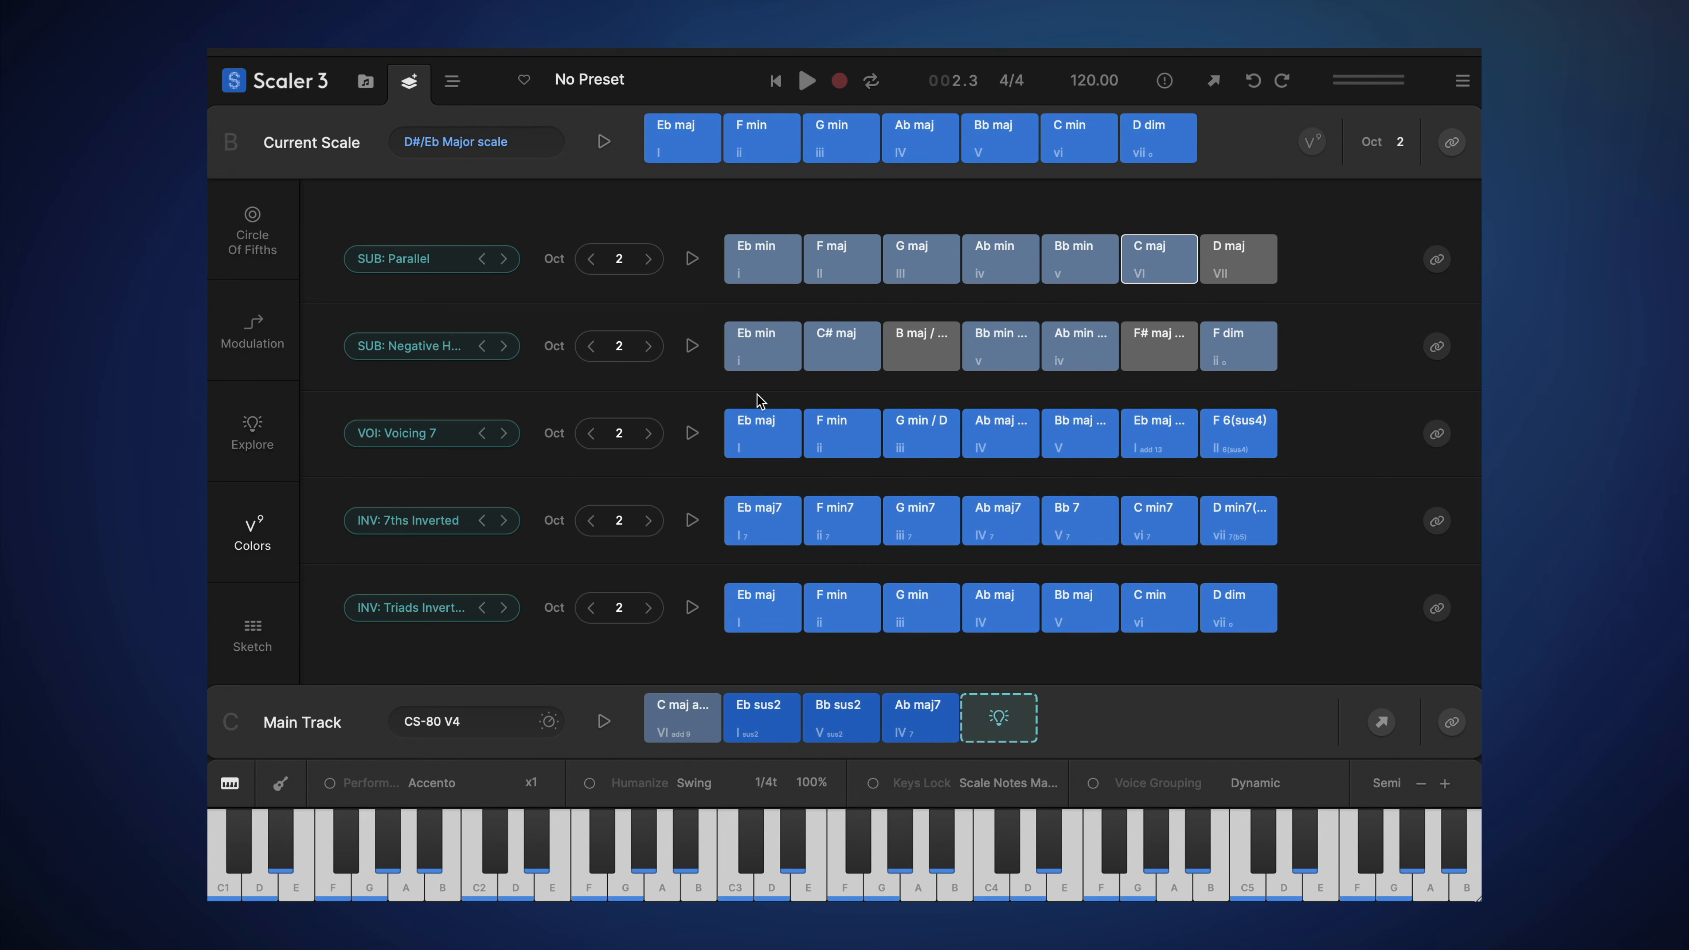
Step: Compare Eb maj, F min and G min of the current scale with their Negative Harmony substitutes Eb min, C# maj and B maj / Eb
left_click(756, 354)
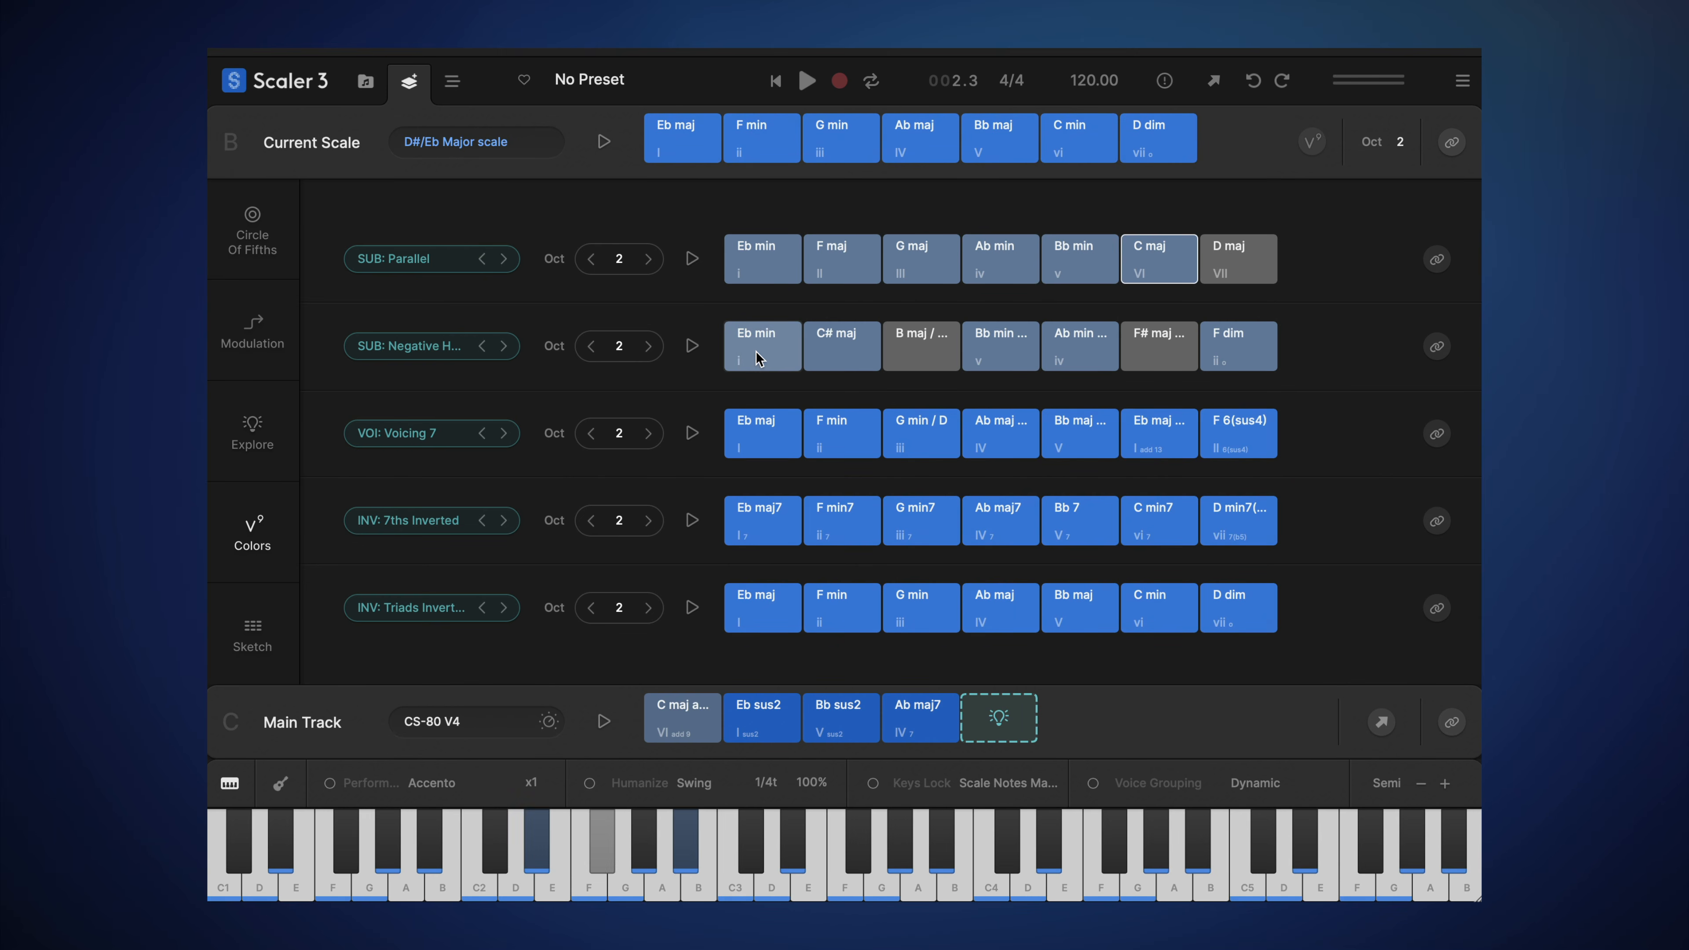
left_click(691, 154)
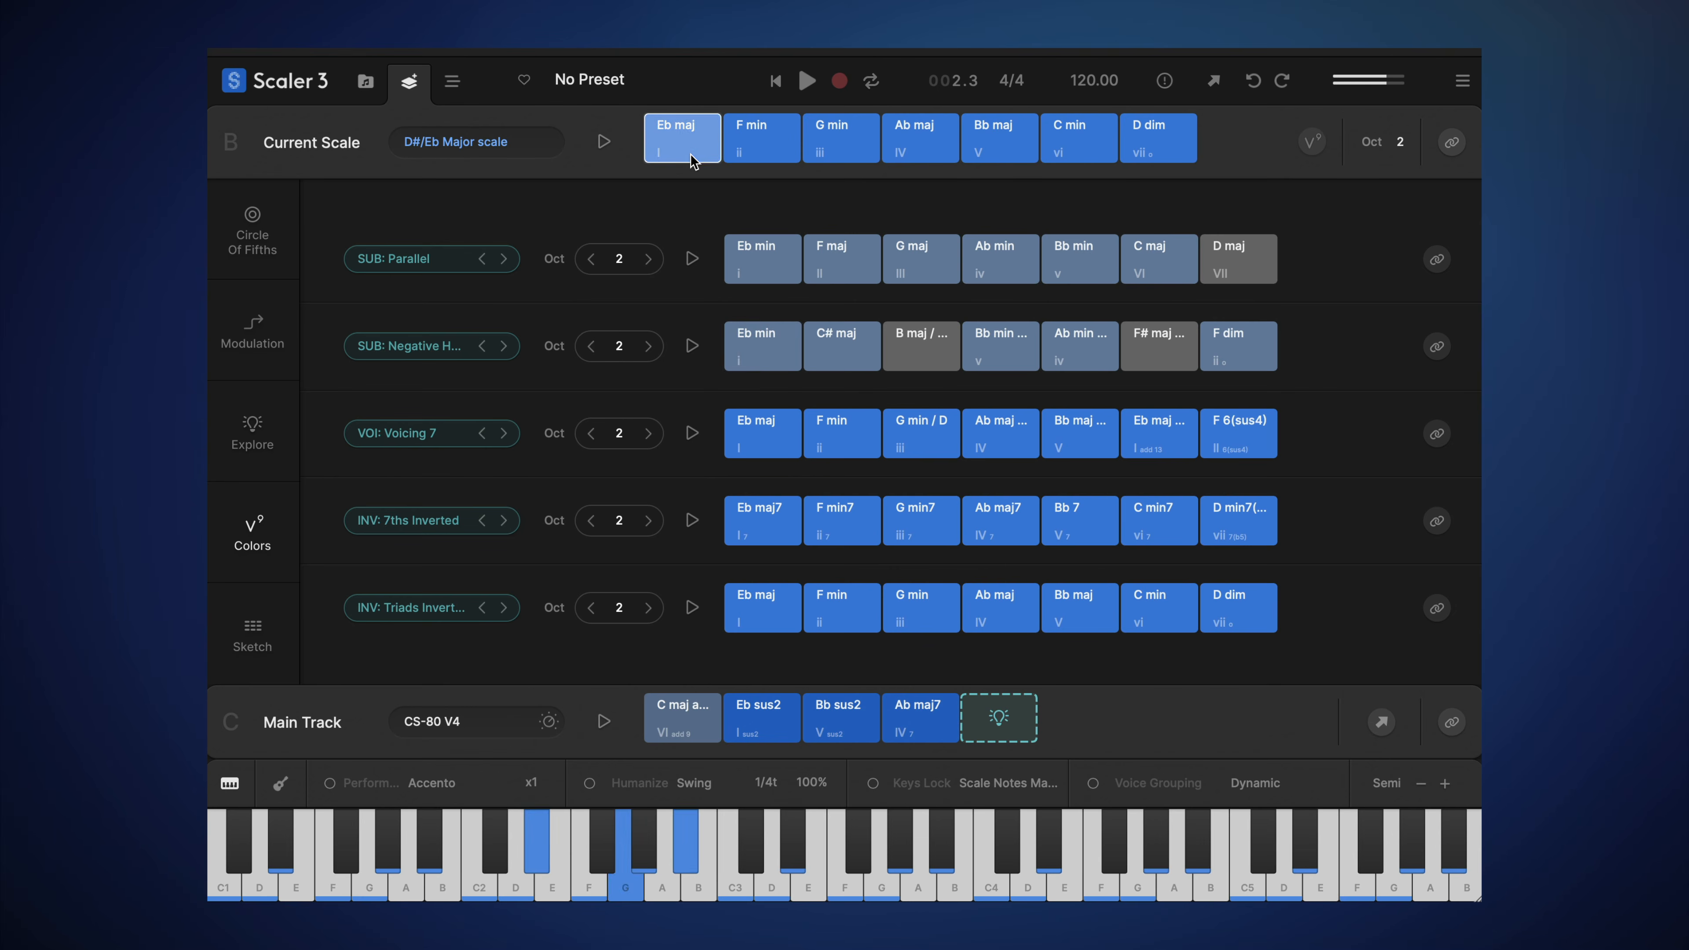
left_click(761, 359)
left_click(750, 151)
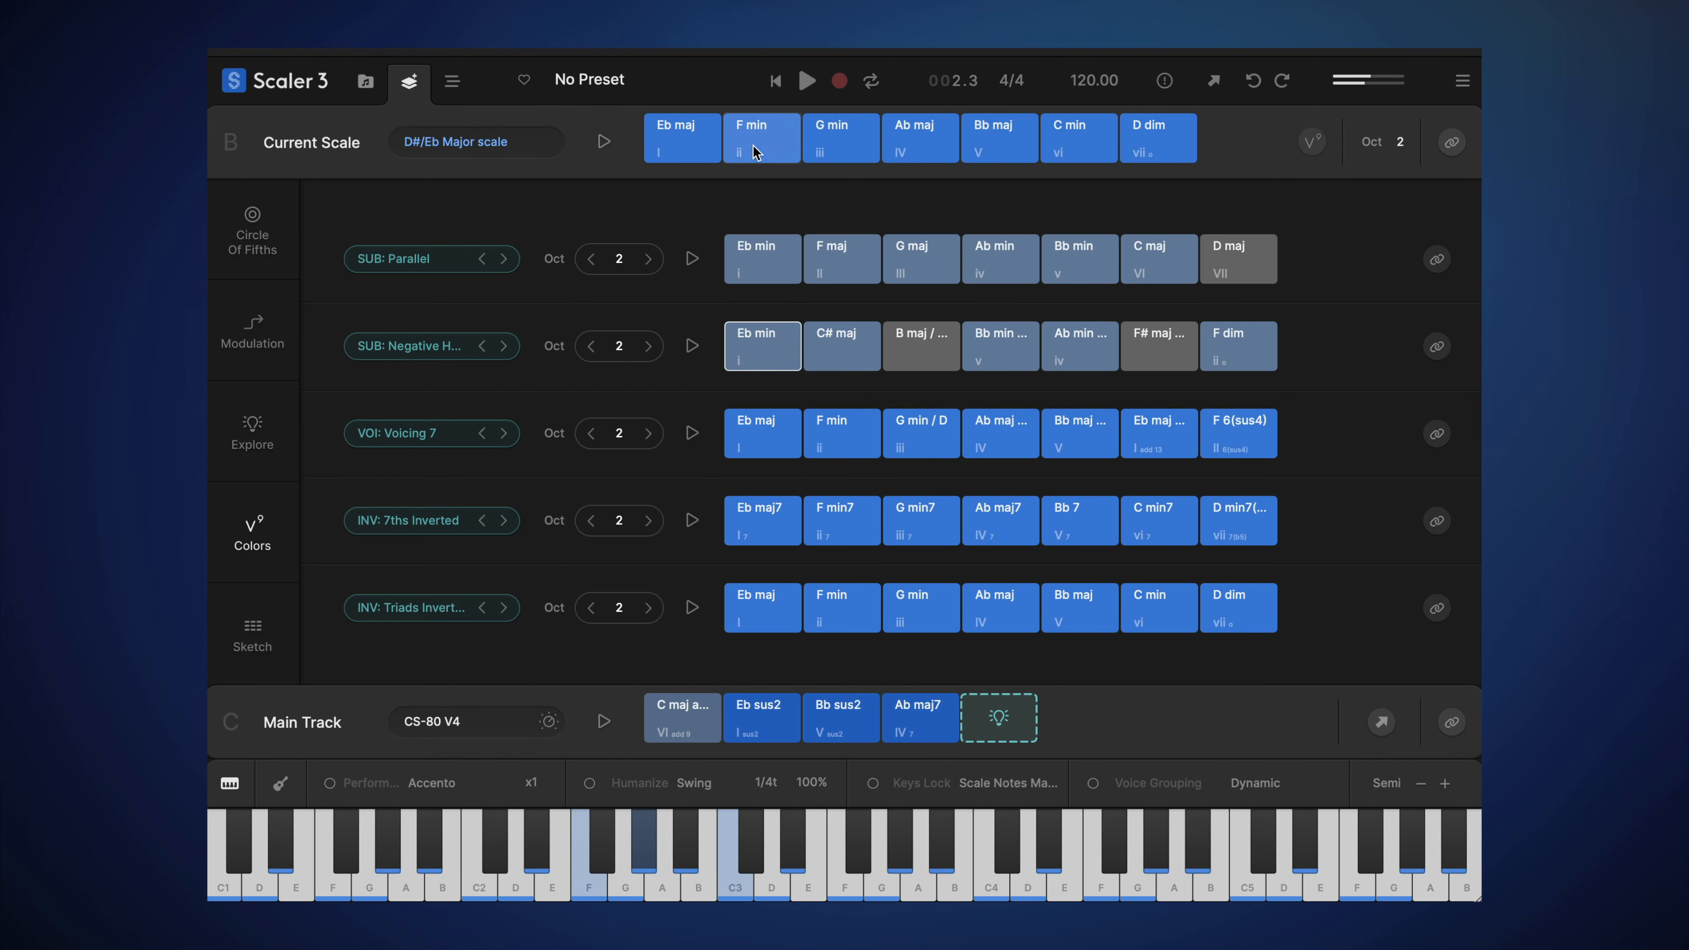
left_click(834, 333)
left_click(843, 140)
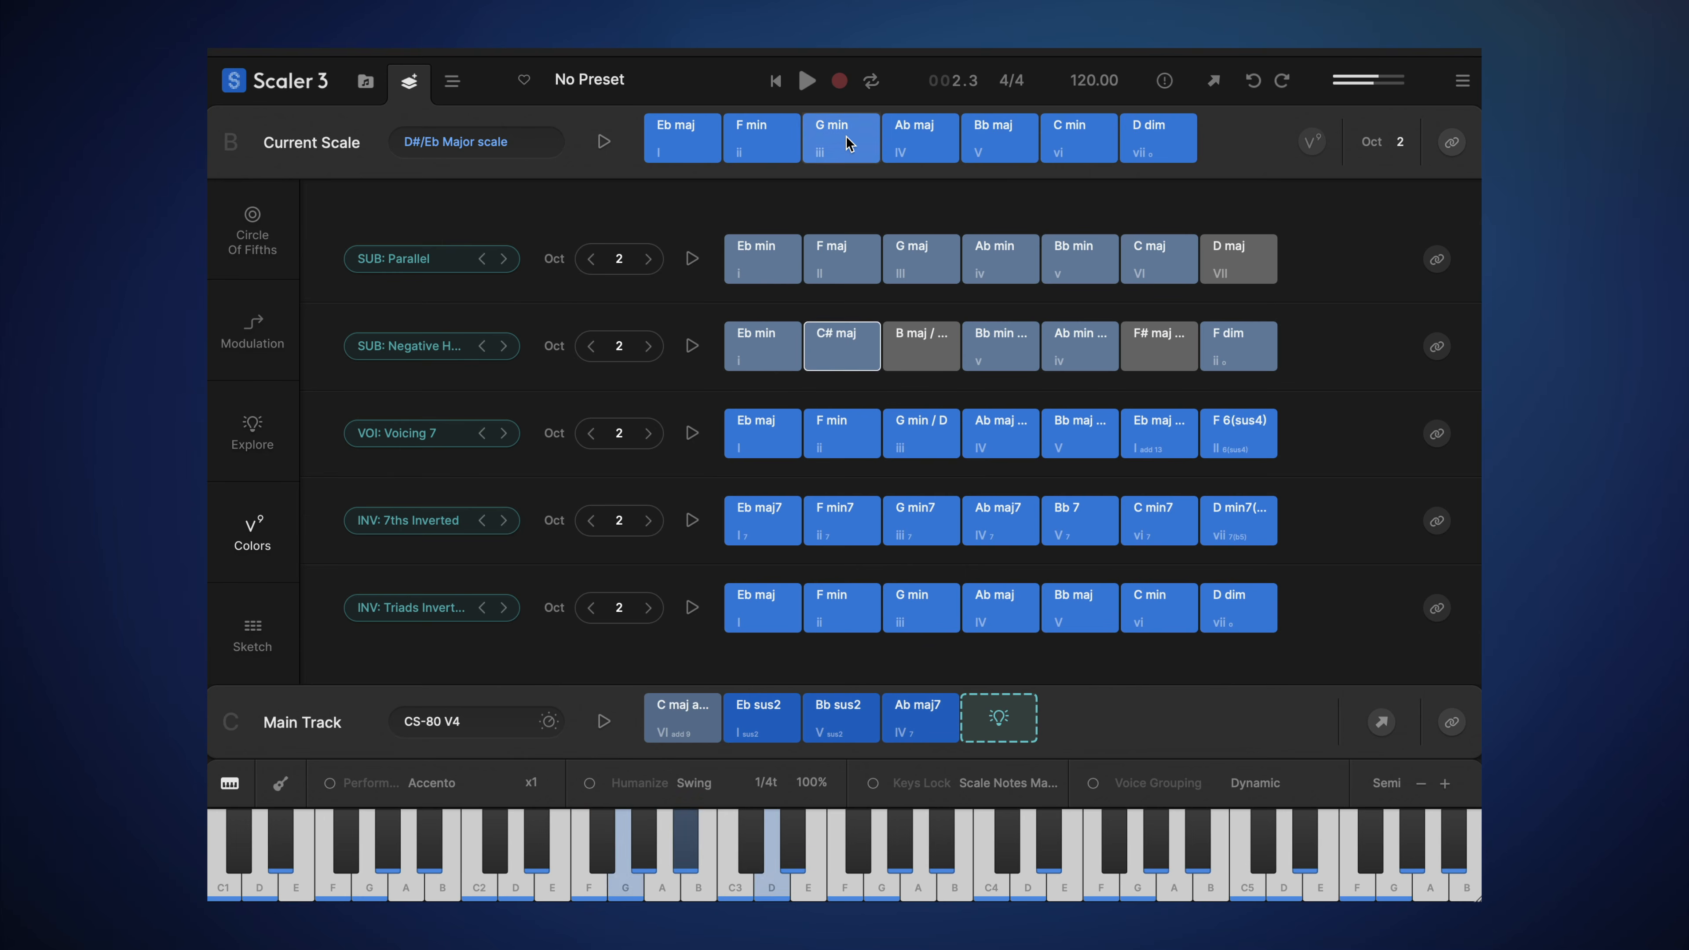
left_click(920, 332)
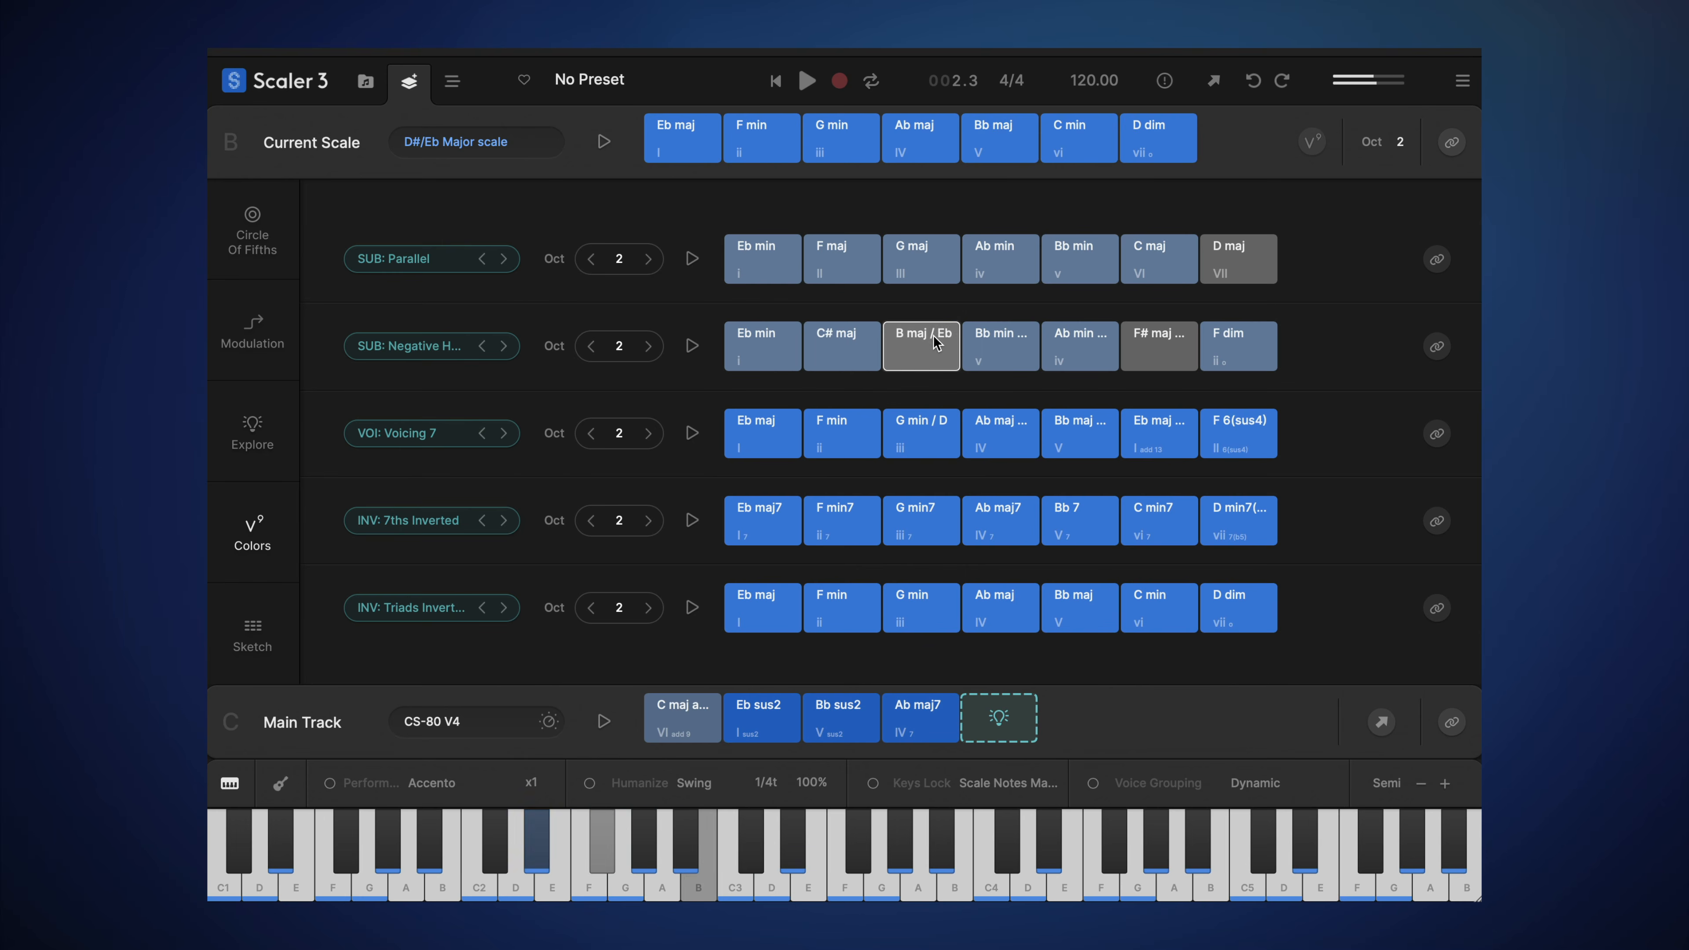
Step: Review the available substitution colors for the second row, and step the third color row through its neighboring presets
left_click(442, 344)
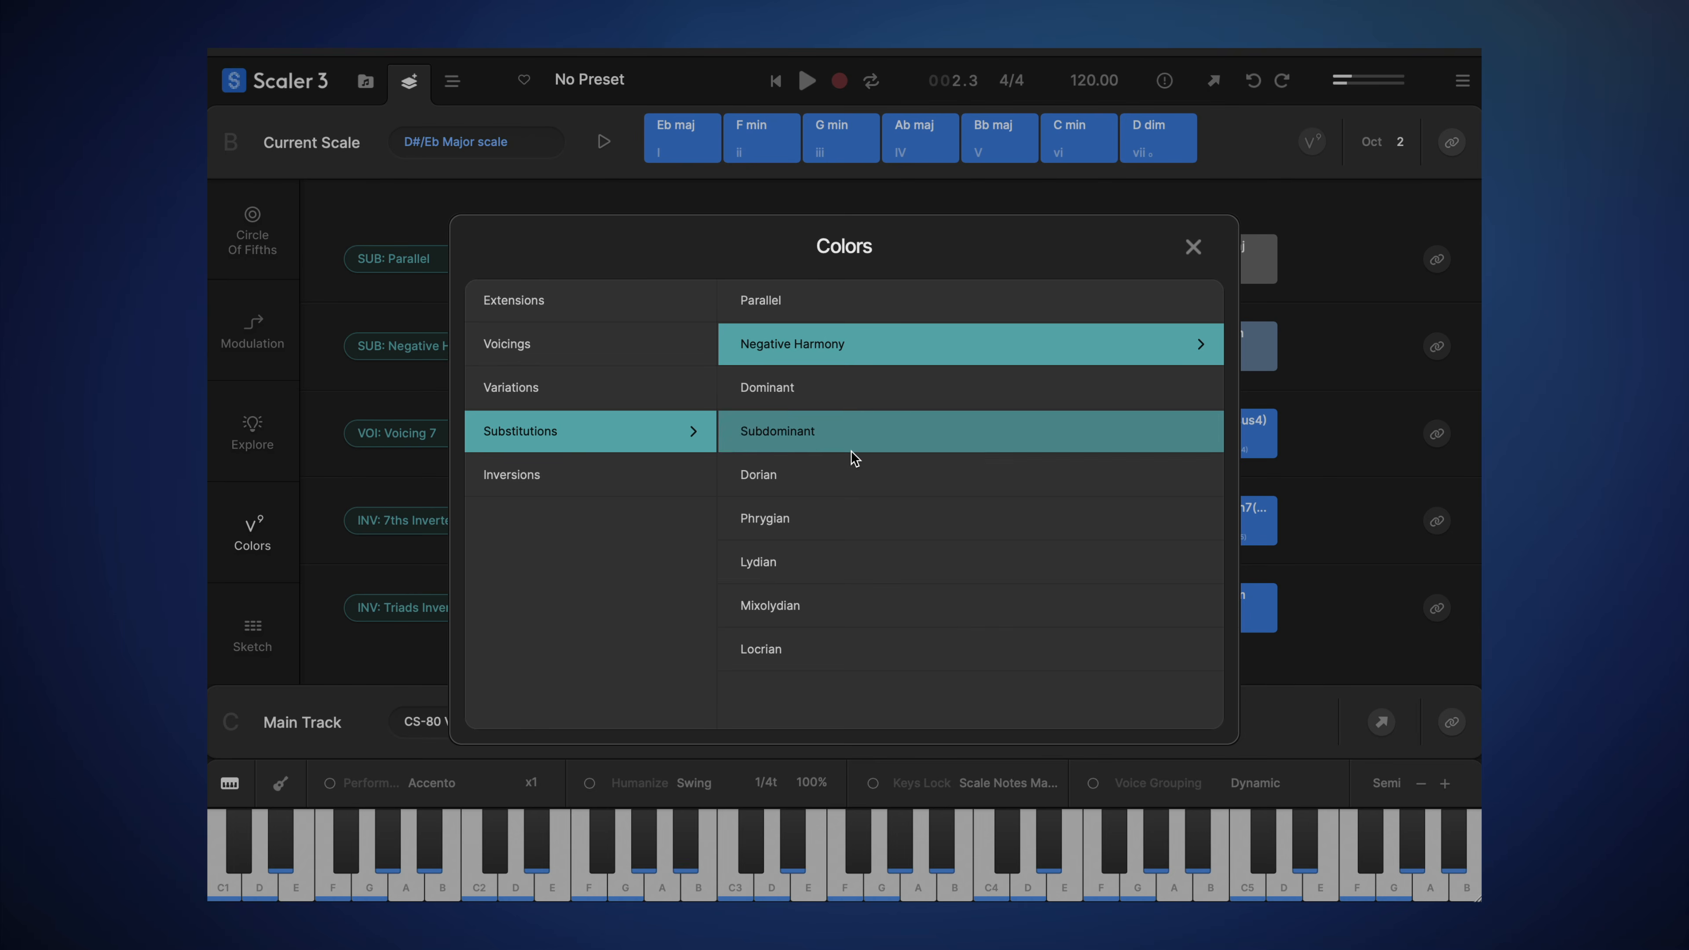
left_click(1193, 247)
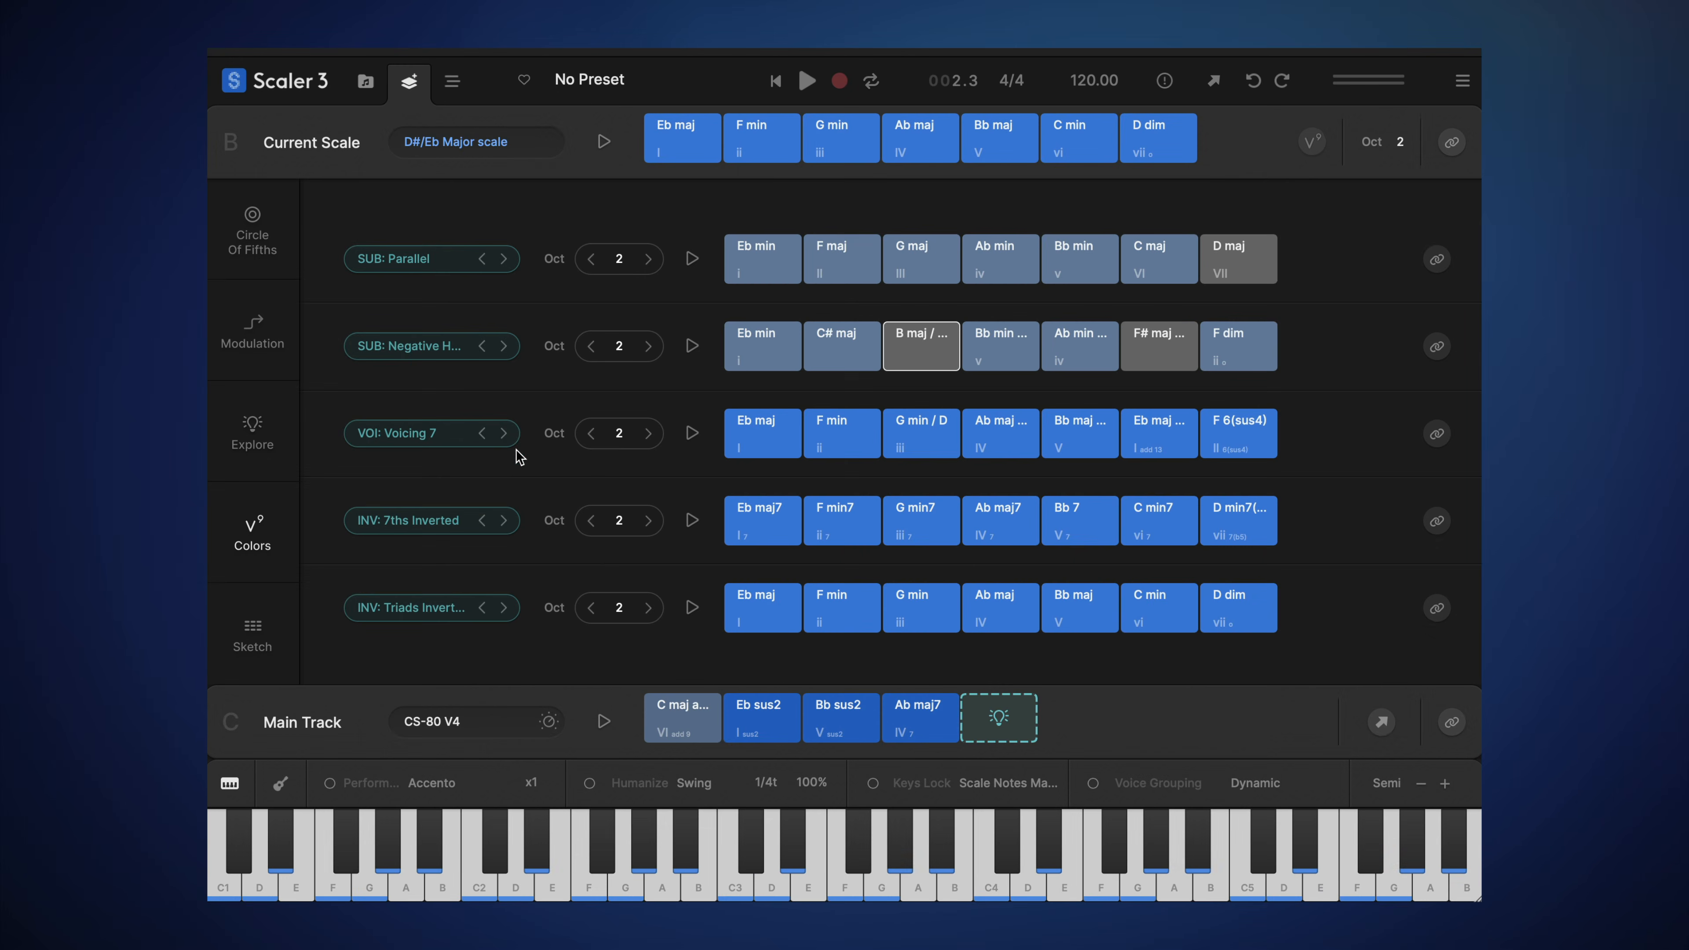
left_click(516, 436)
left_click(426, 436)
left_click(504, 433)
left_click(482, 434)
left_click(482, 433)
left_click(482, 433)
left_click(482, 433)
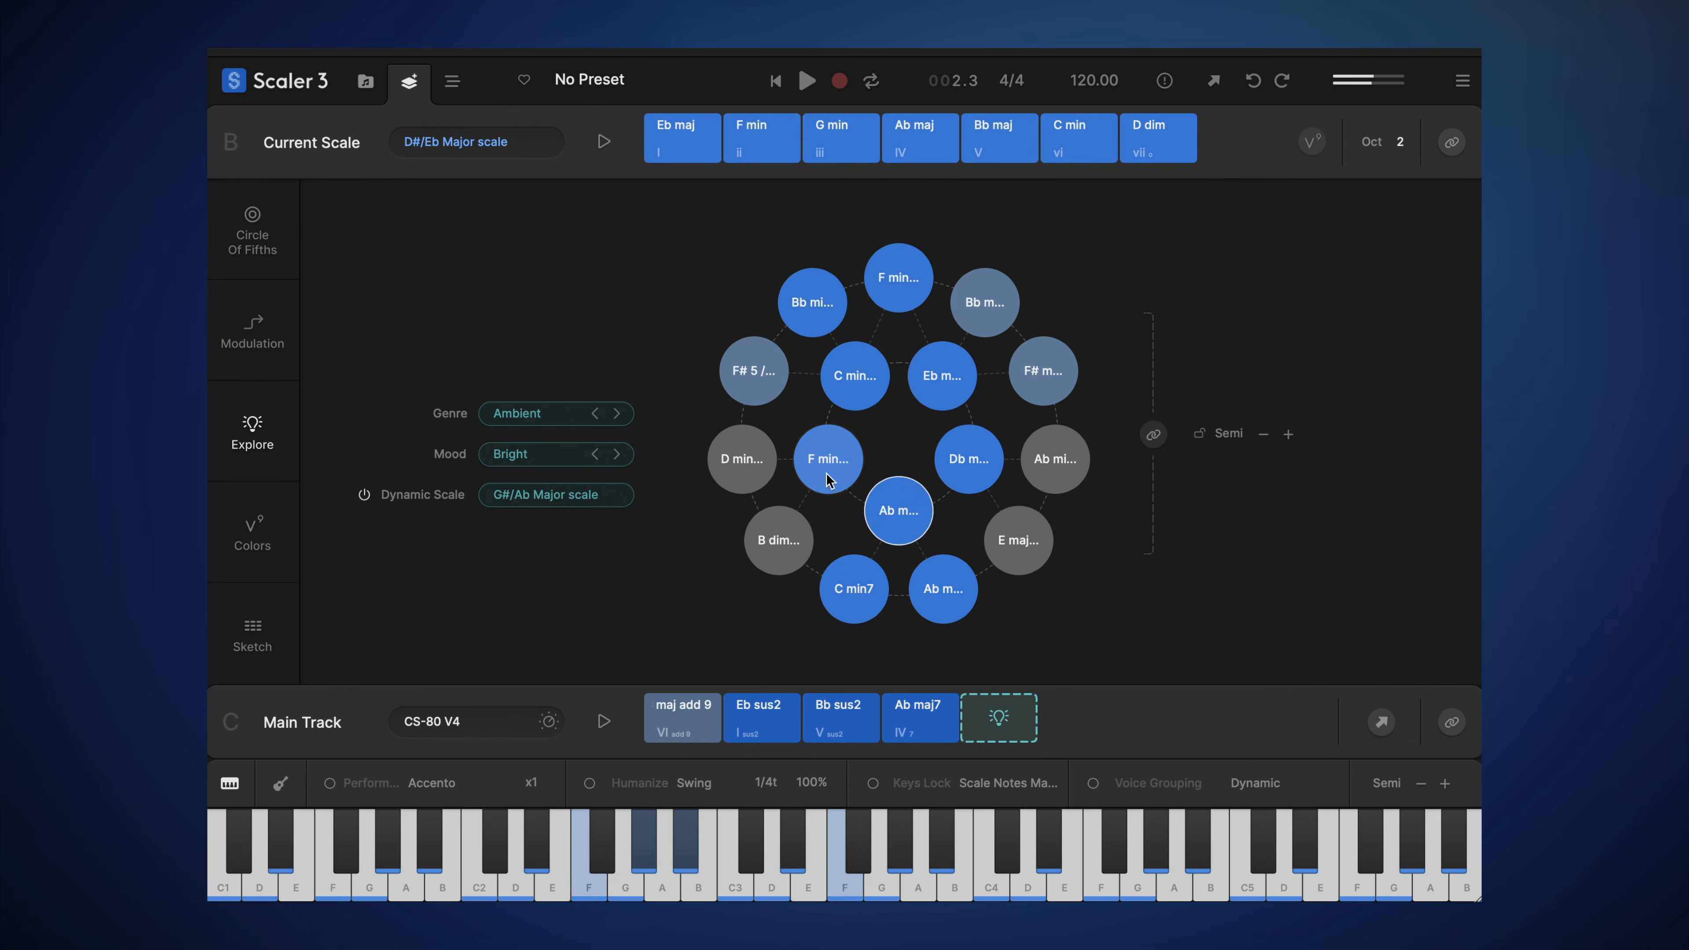
Step: Audition chords across the Ambient, Bright Explore map, including the C min, Ab, Bb maj add, F# 5 and Db maj7 bubbles
left_click(858, 371)
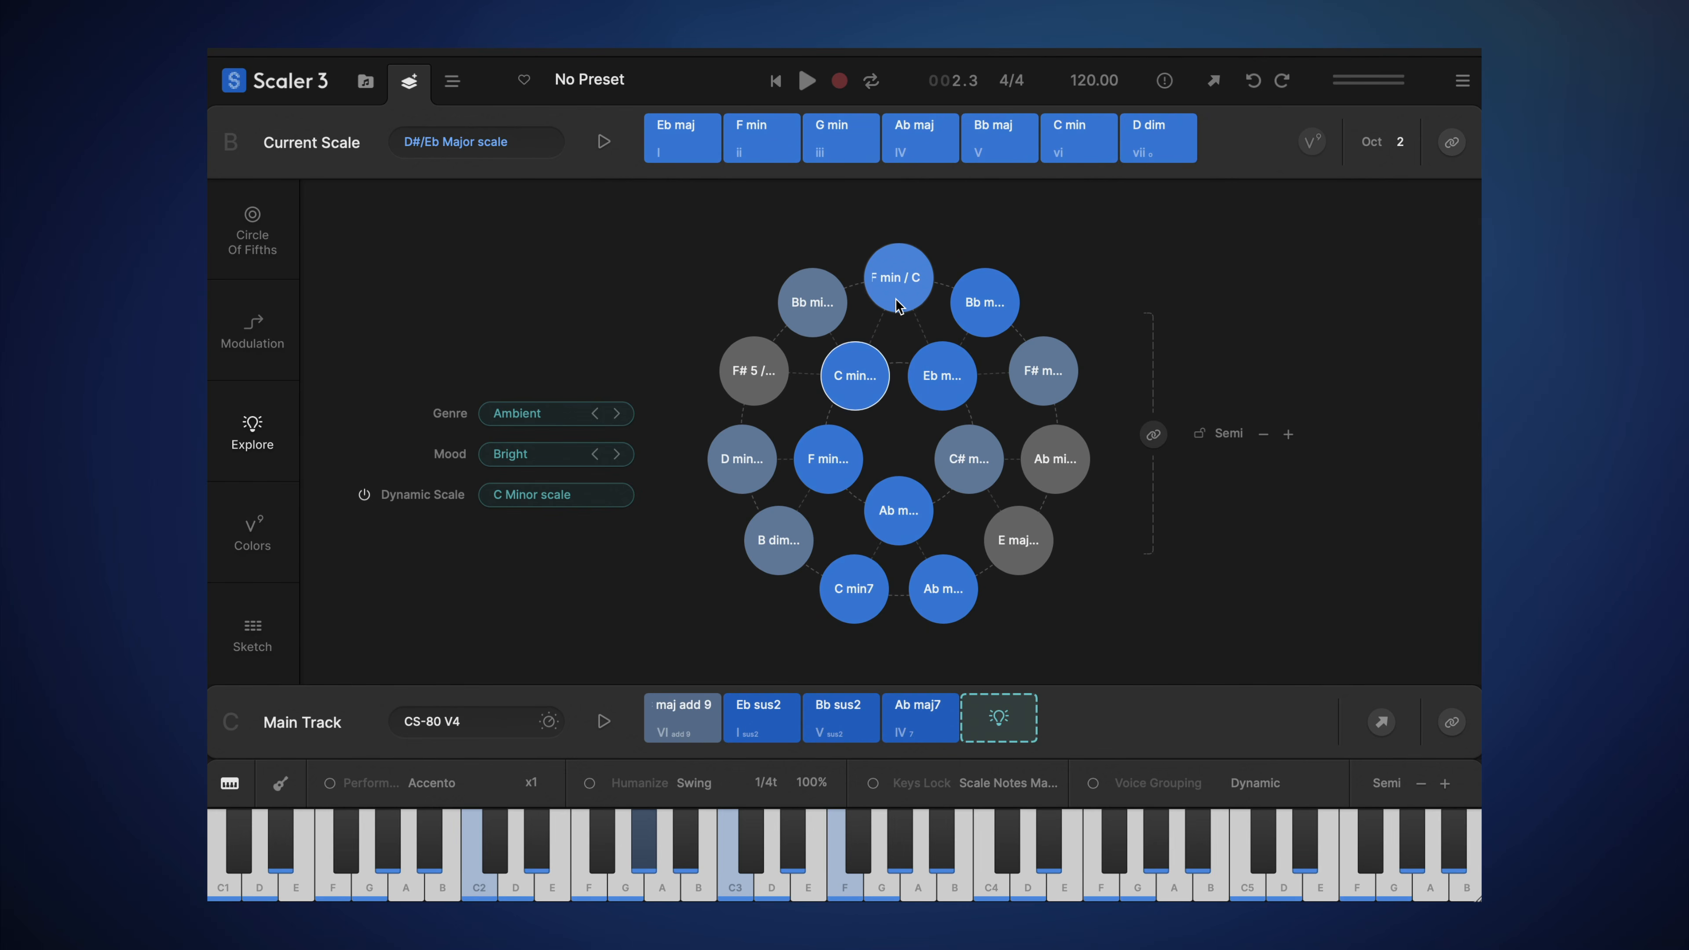
left_click(907, 509)
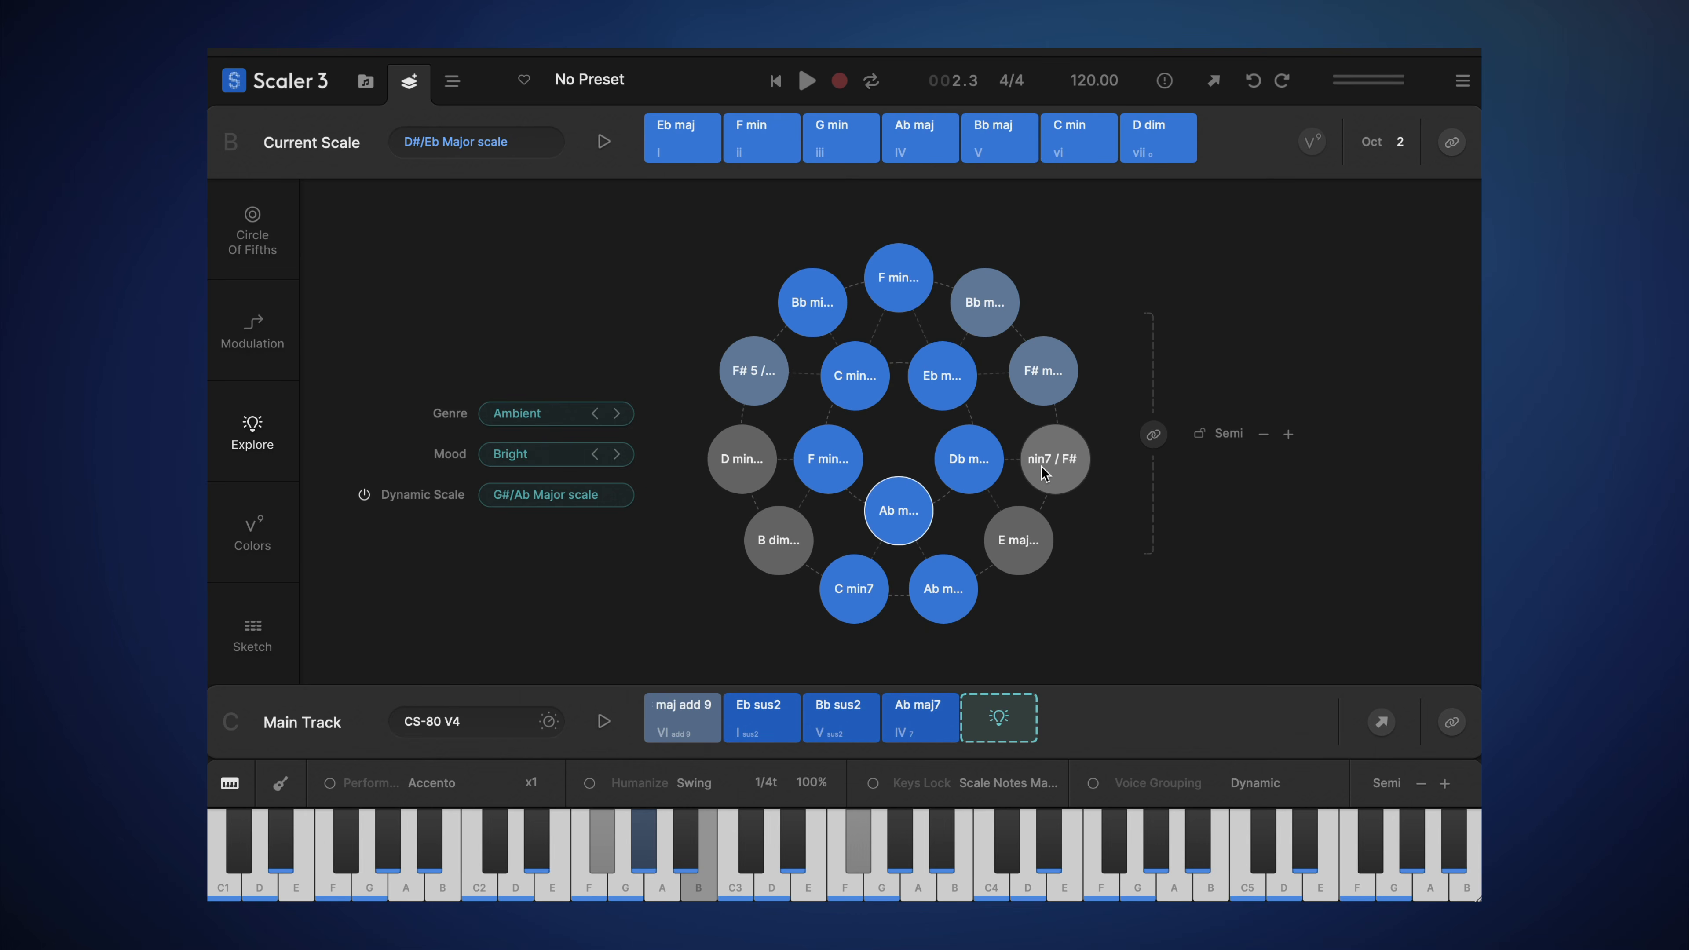
left_click(972, 303)
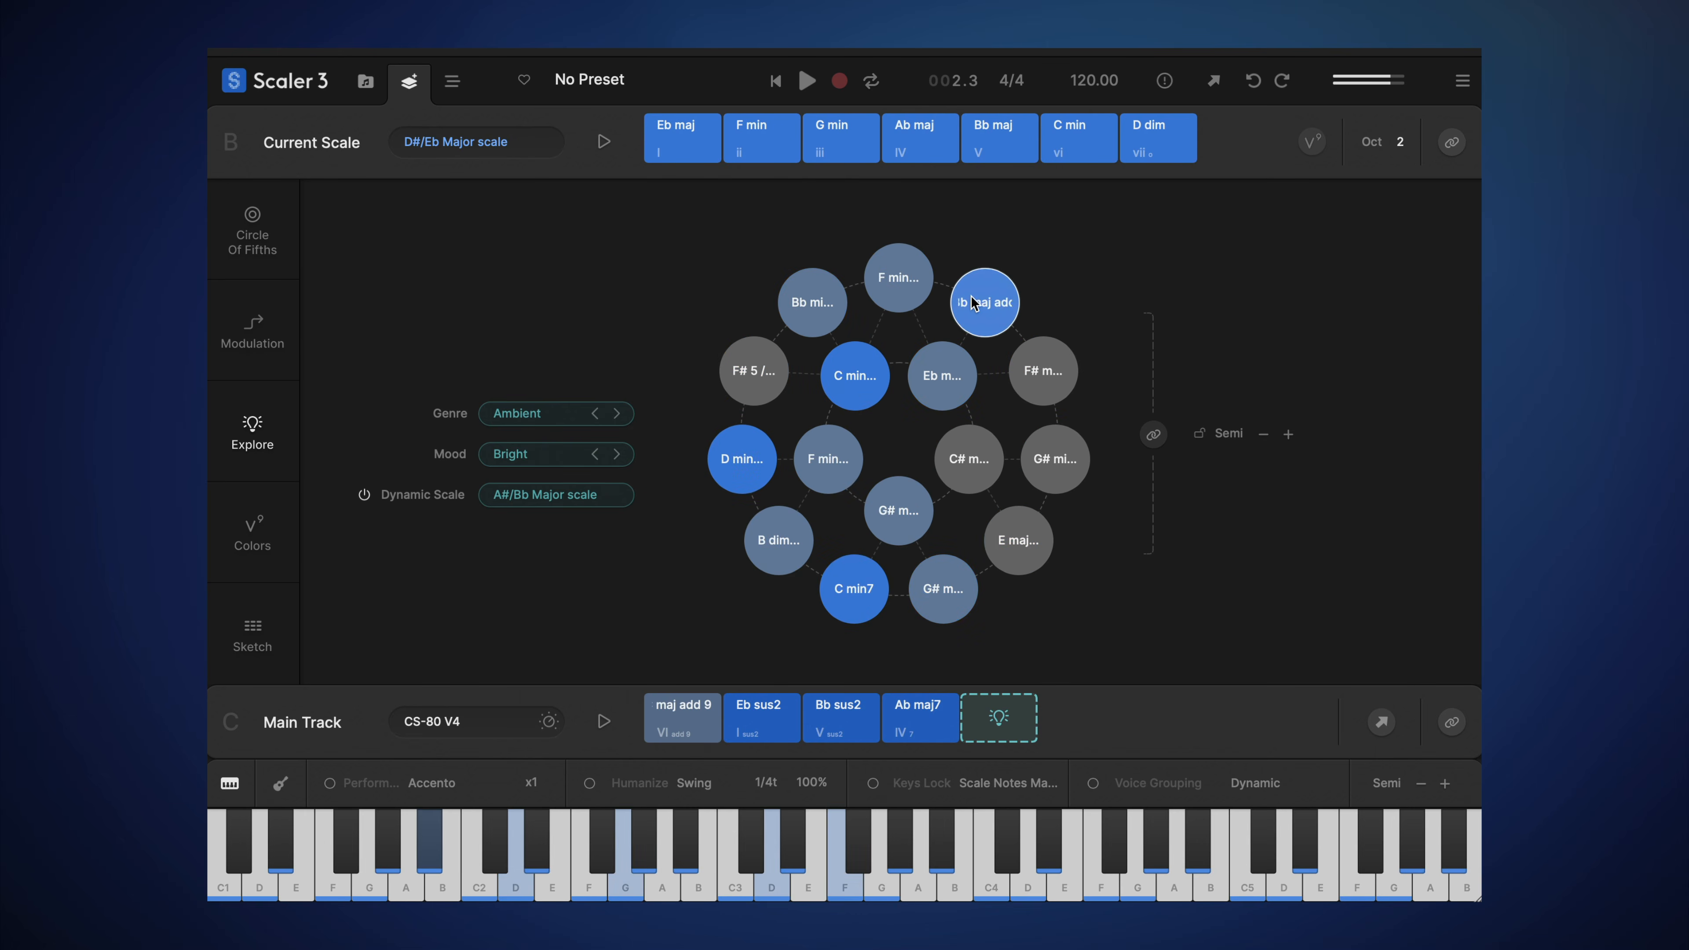
left_click(760, 366)
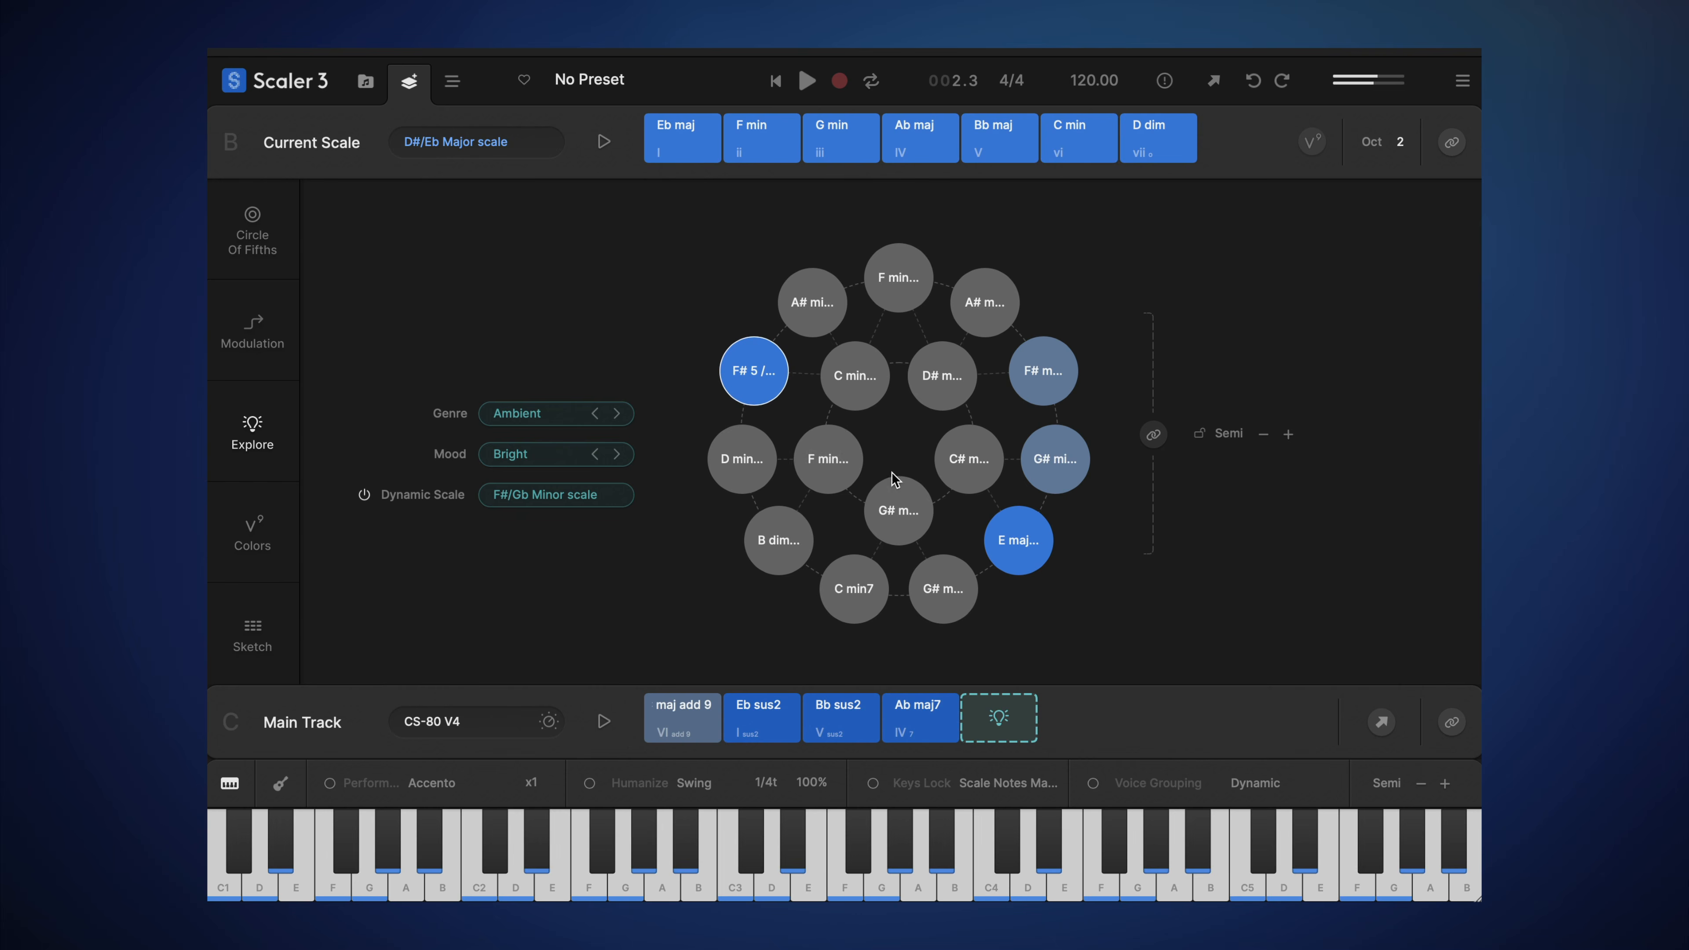
left_click(894, 507)
left_click(972, 466)
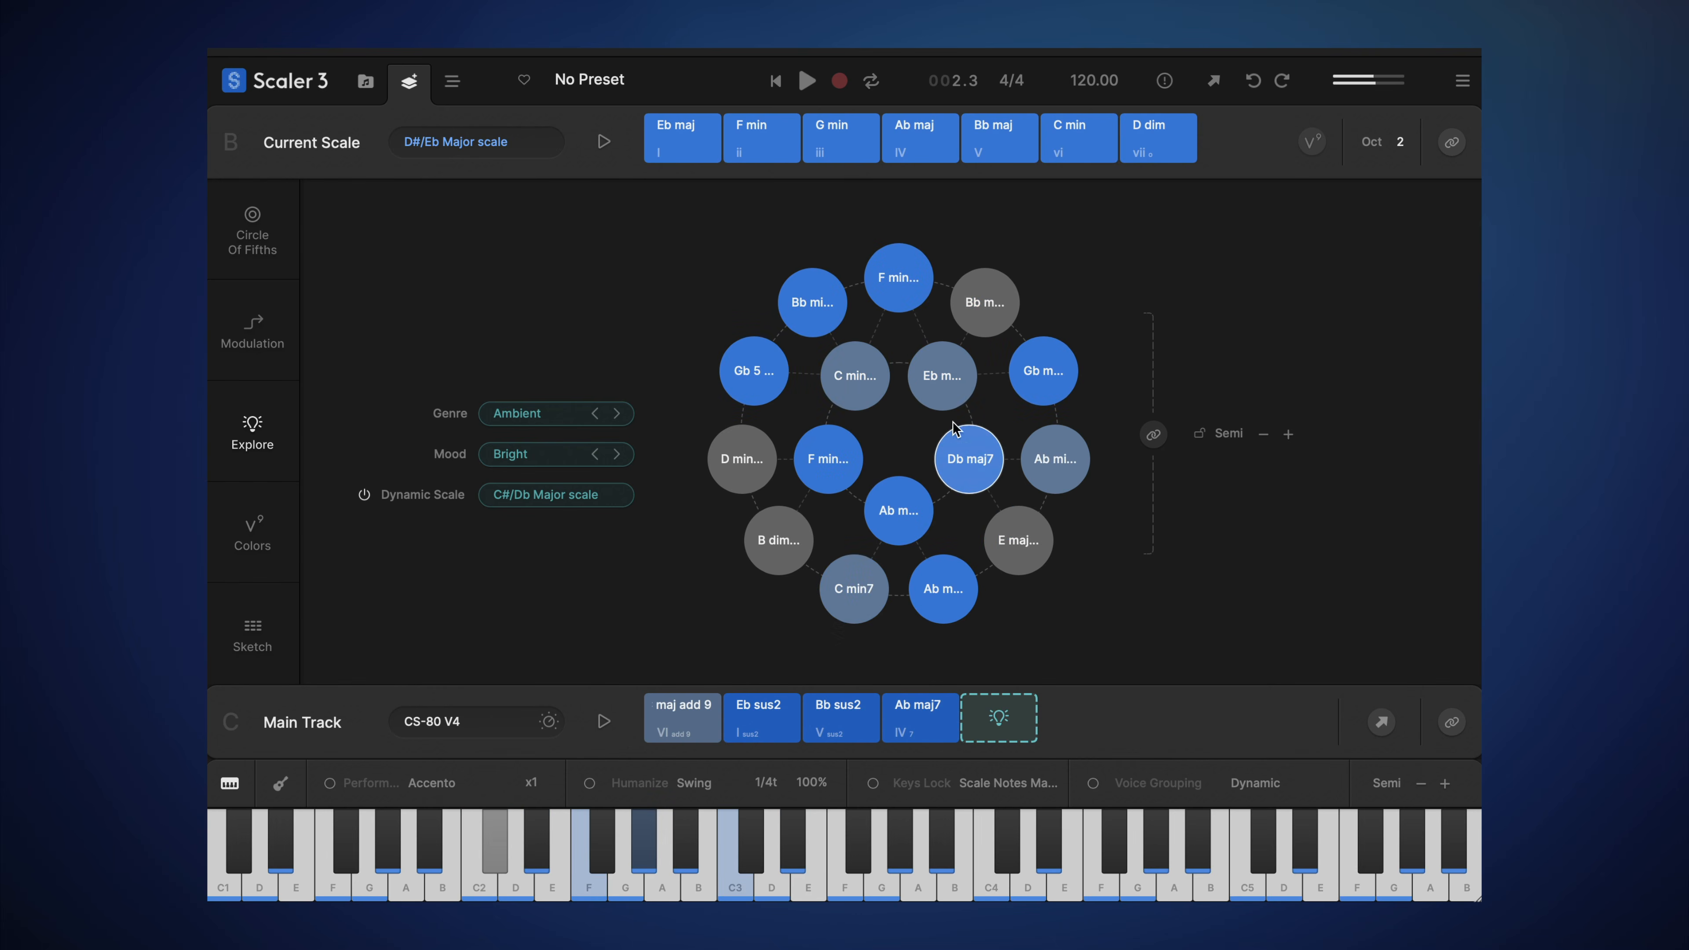
Step: Set the Explore genre to Synthwave, and toggle the chord map's key binding on and off
left_click(544, 416)
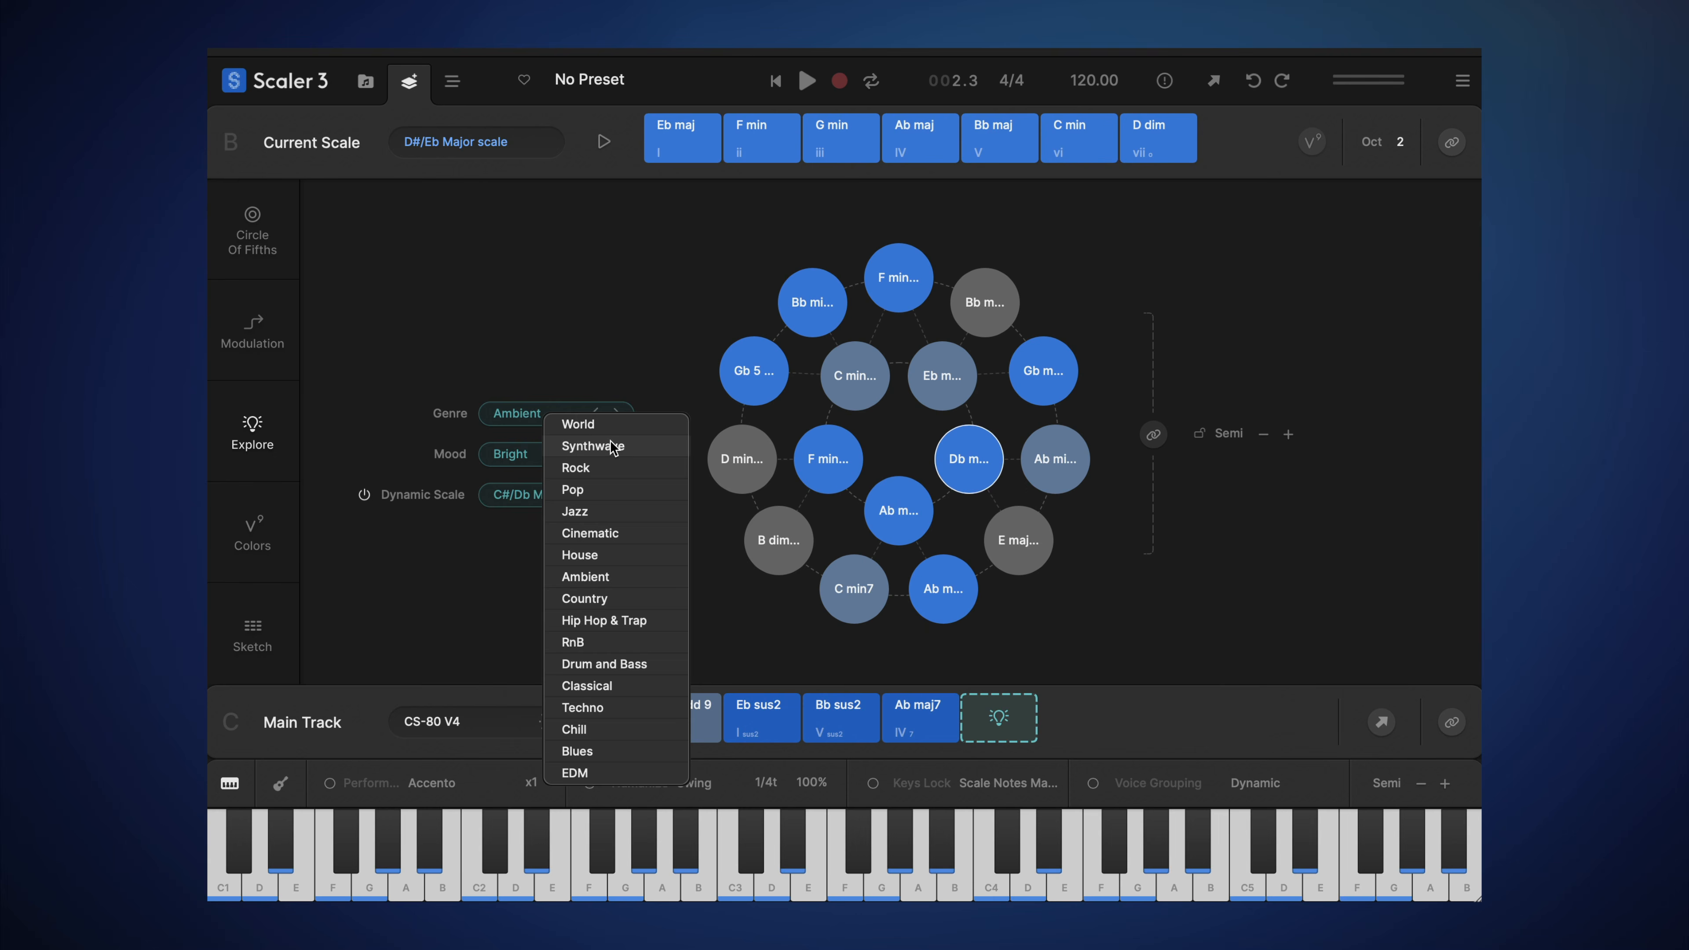
left_click(613, 447)
left_click(1152, 436)
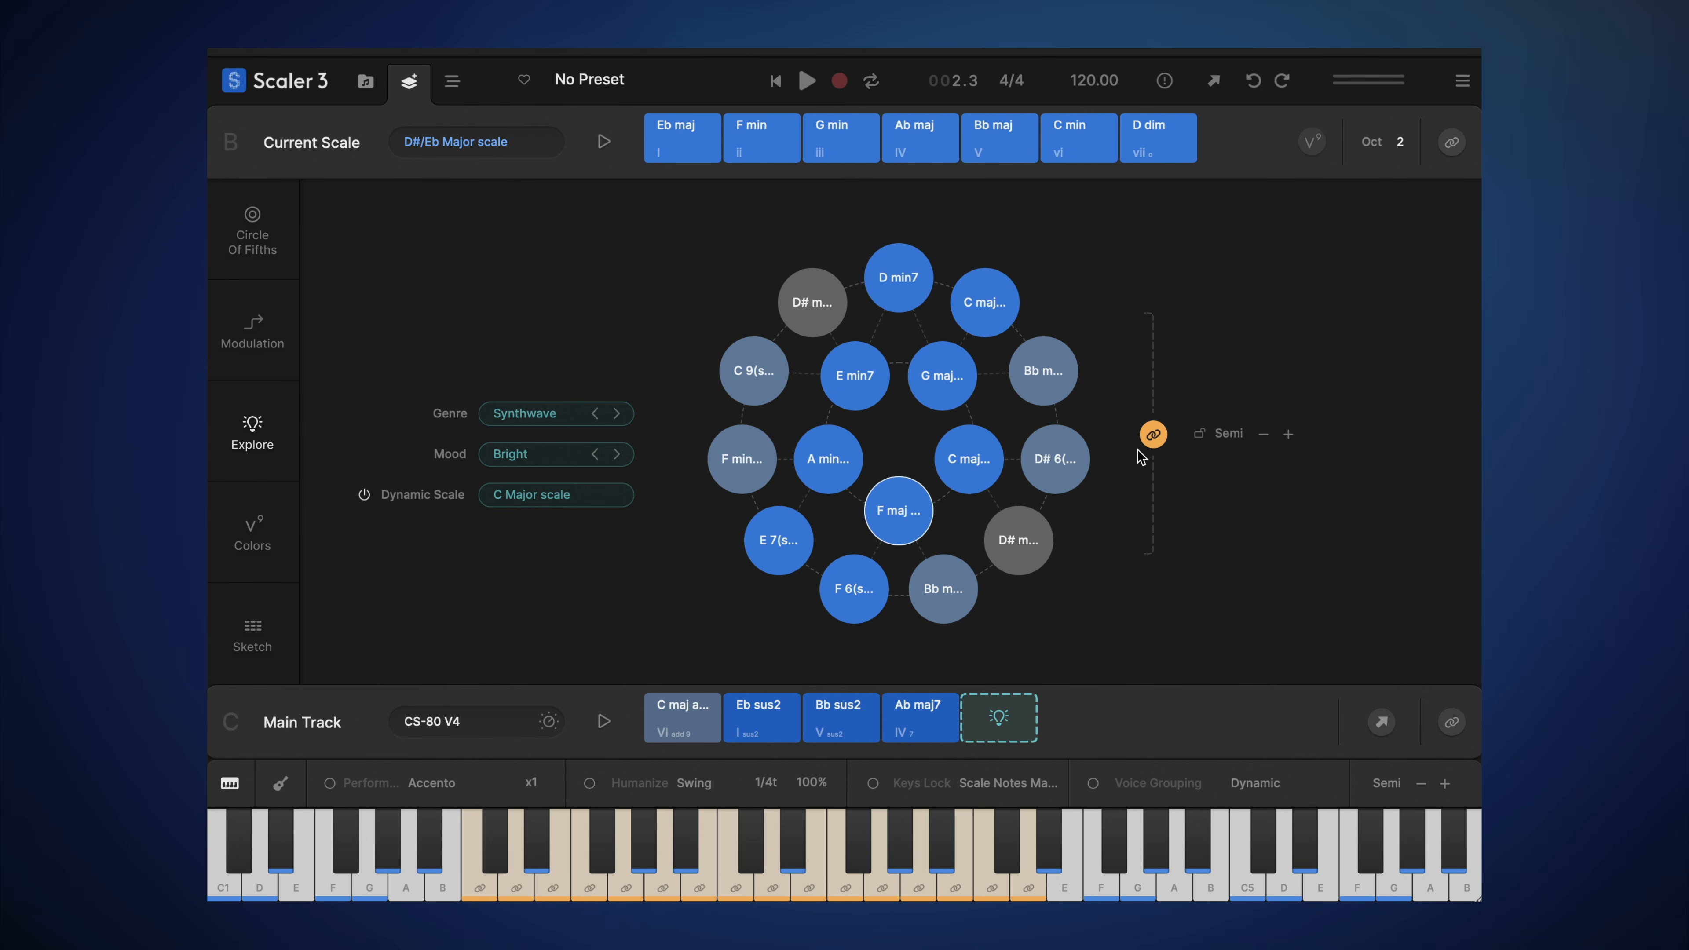
left_click(1148, 440)
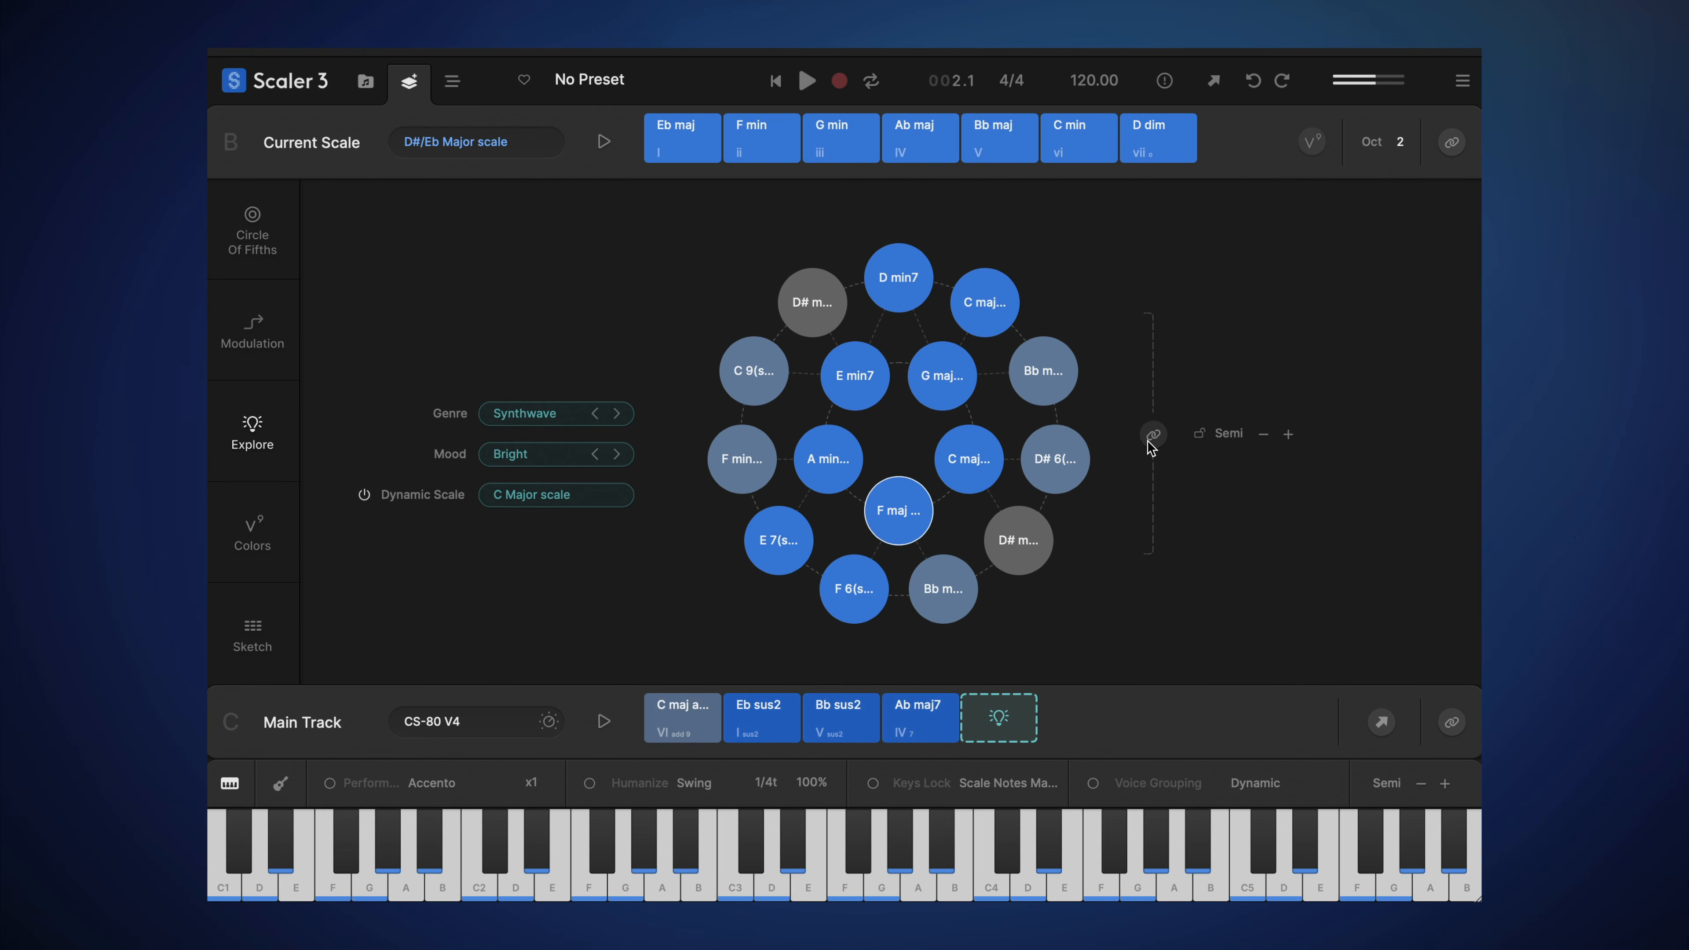
left_click(1152, 436)
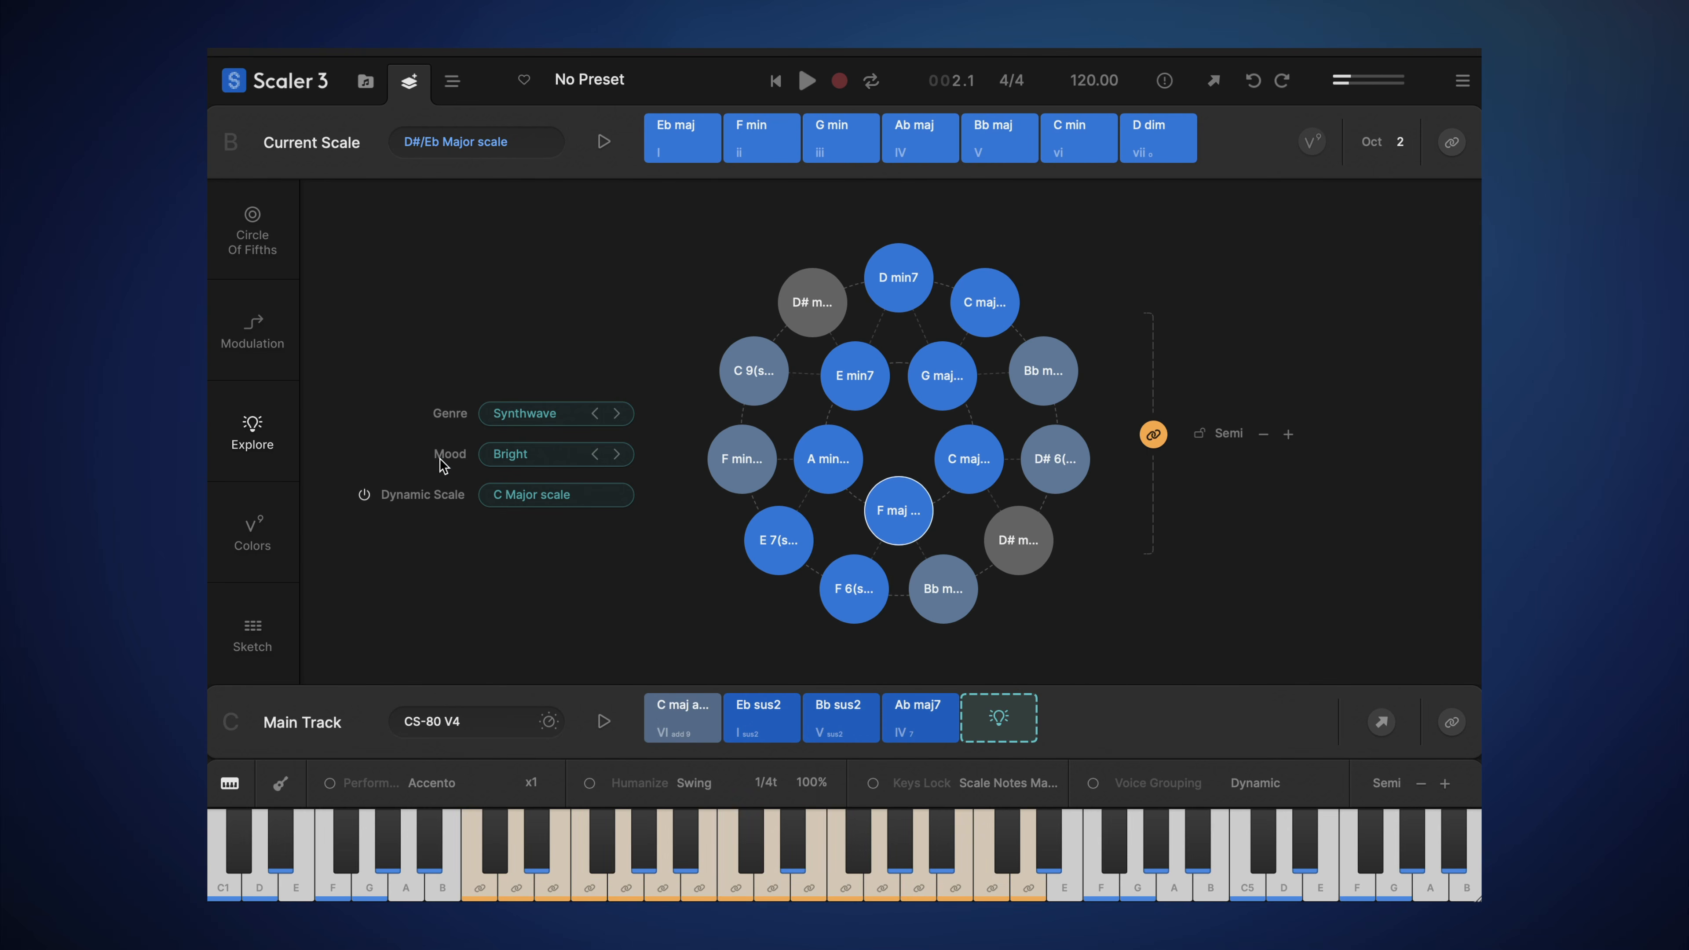
left_click(1151, 436)
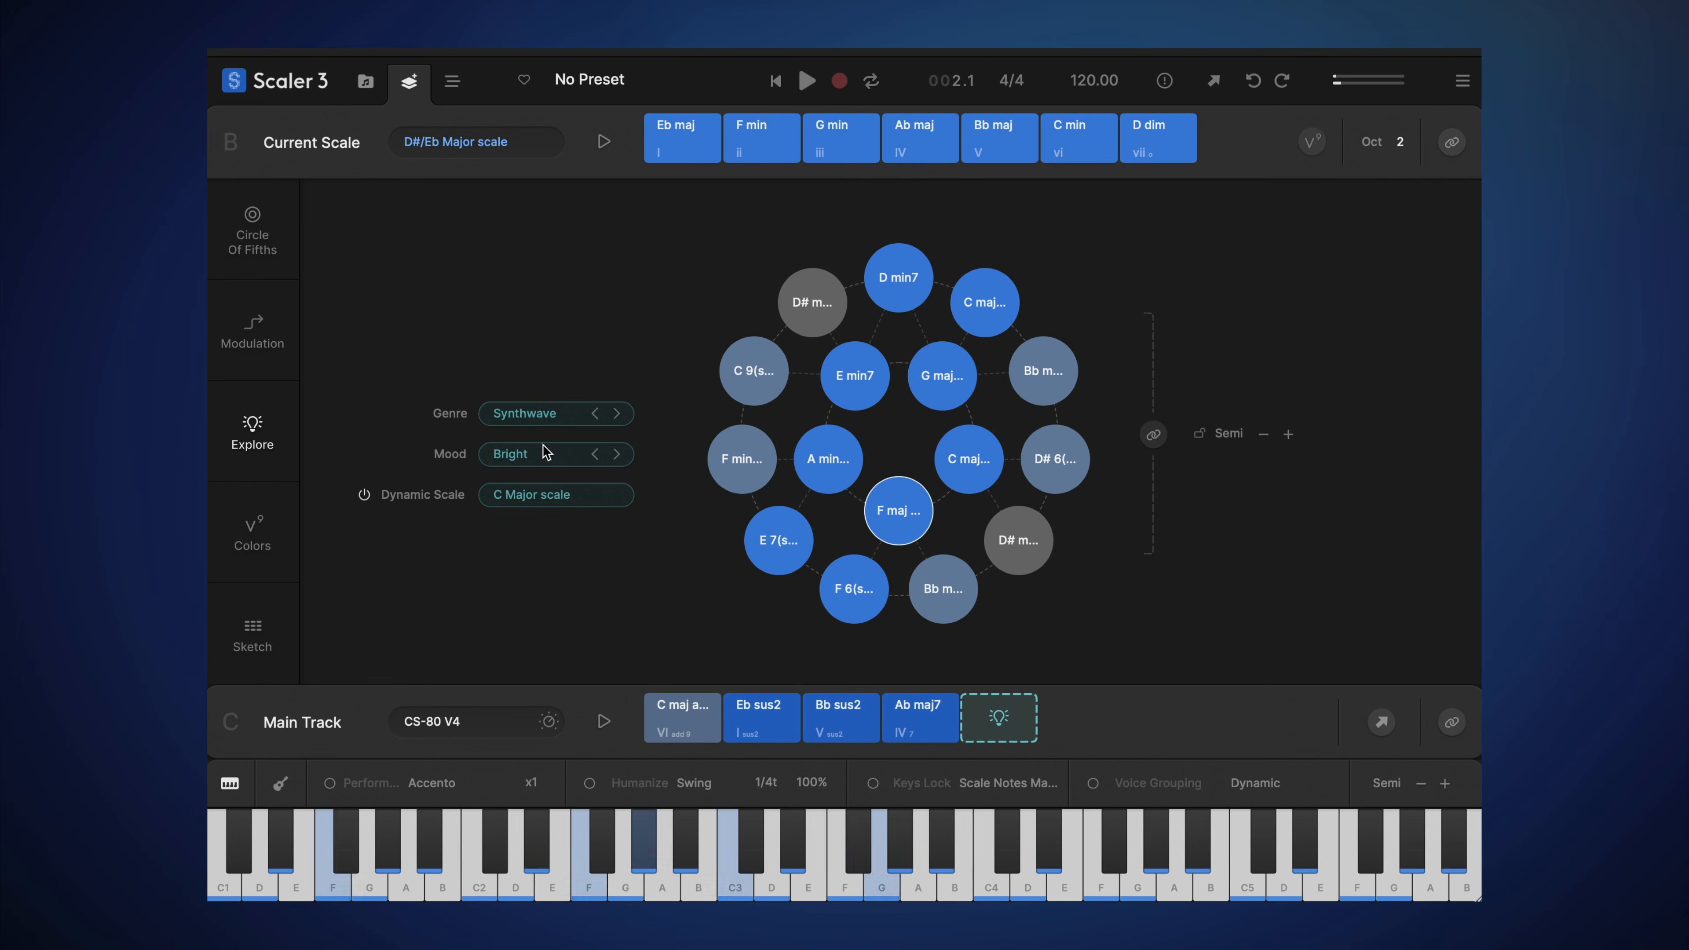
Step: Set the Explore mood to Dark and audition the C maj7, A min7 and E min chords
left_click(504, 455)
left_click(535, 487)
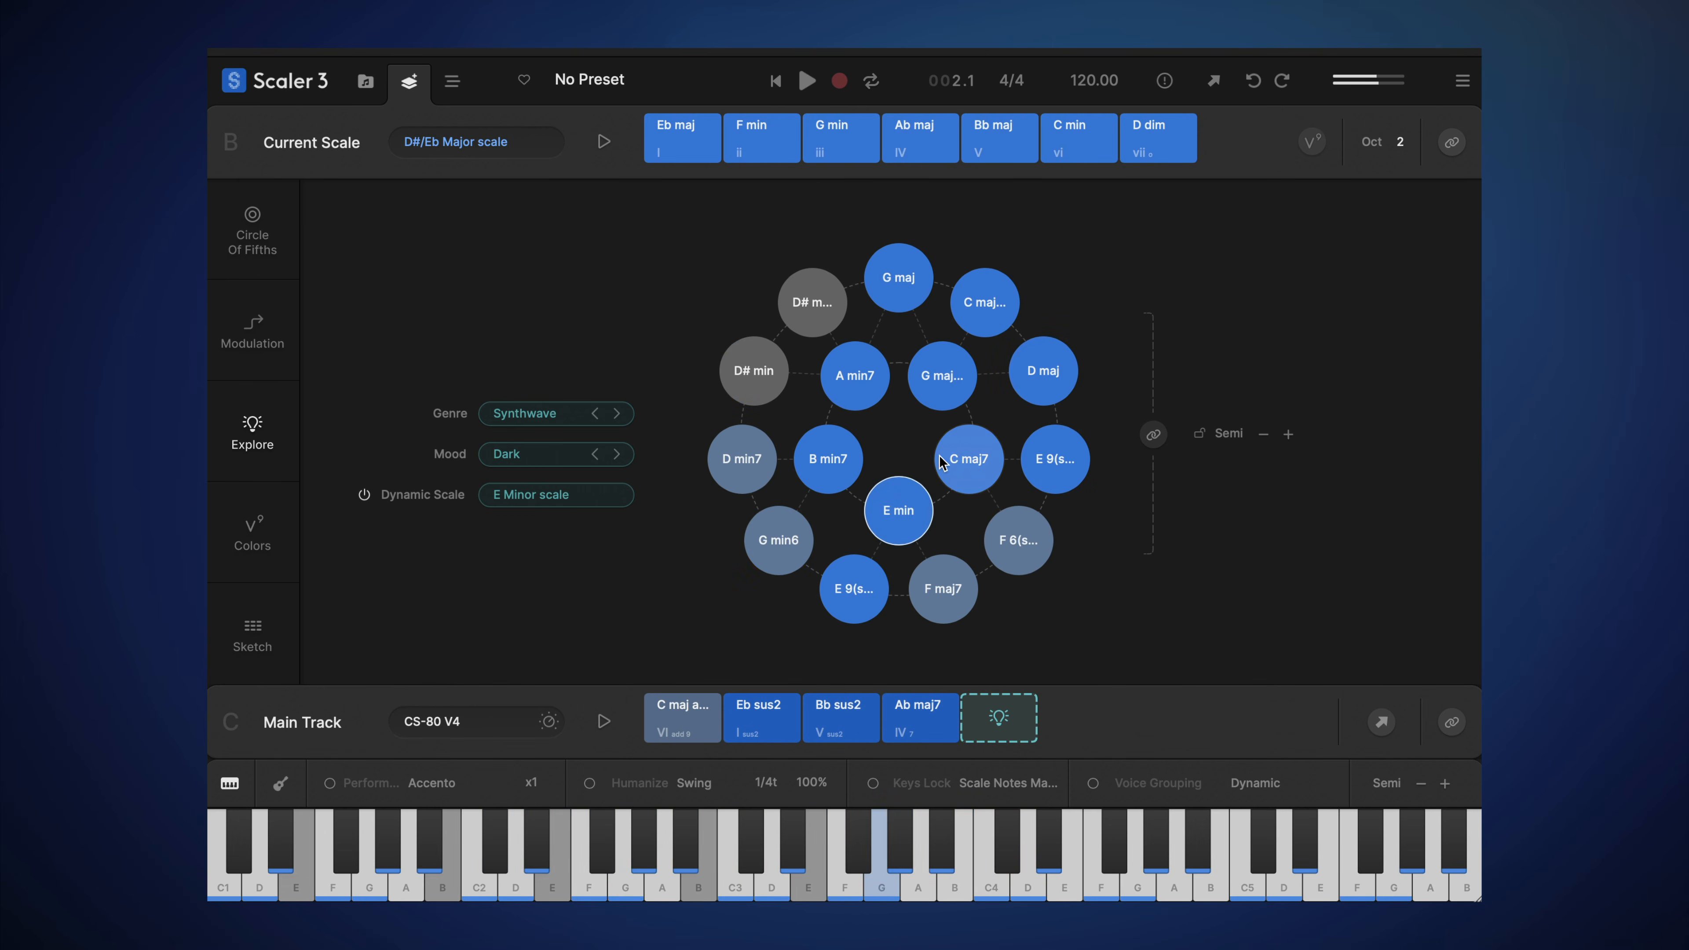
left_click(957, 458)
left_click(857, 380)
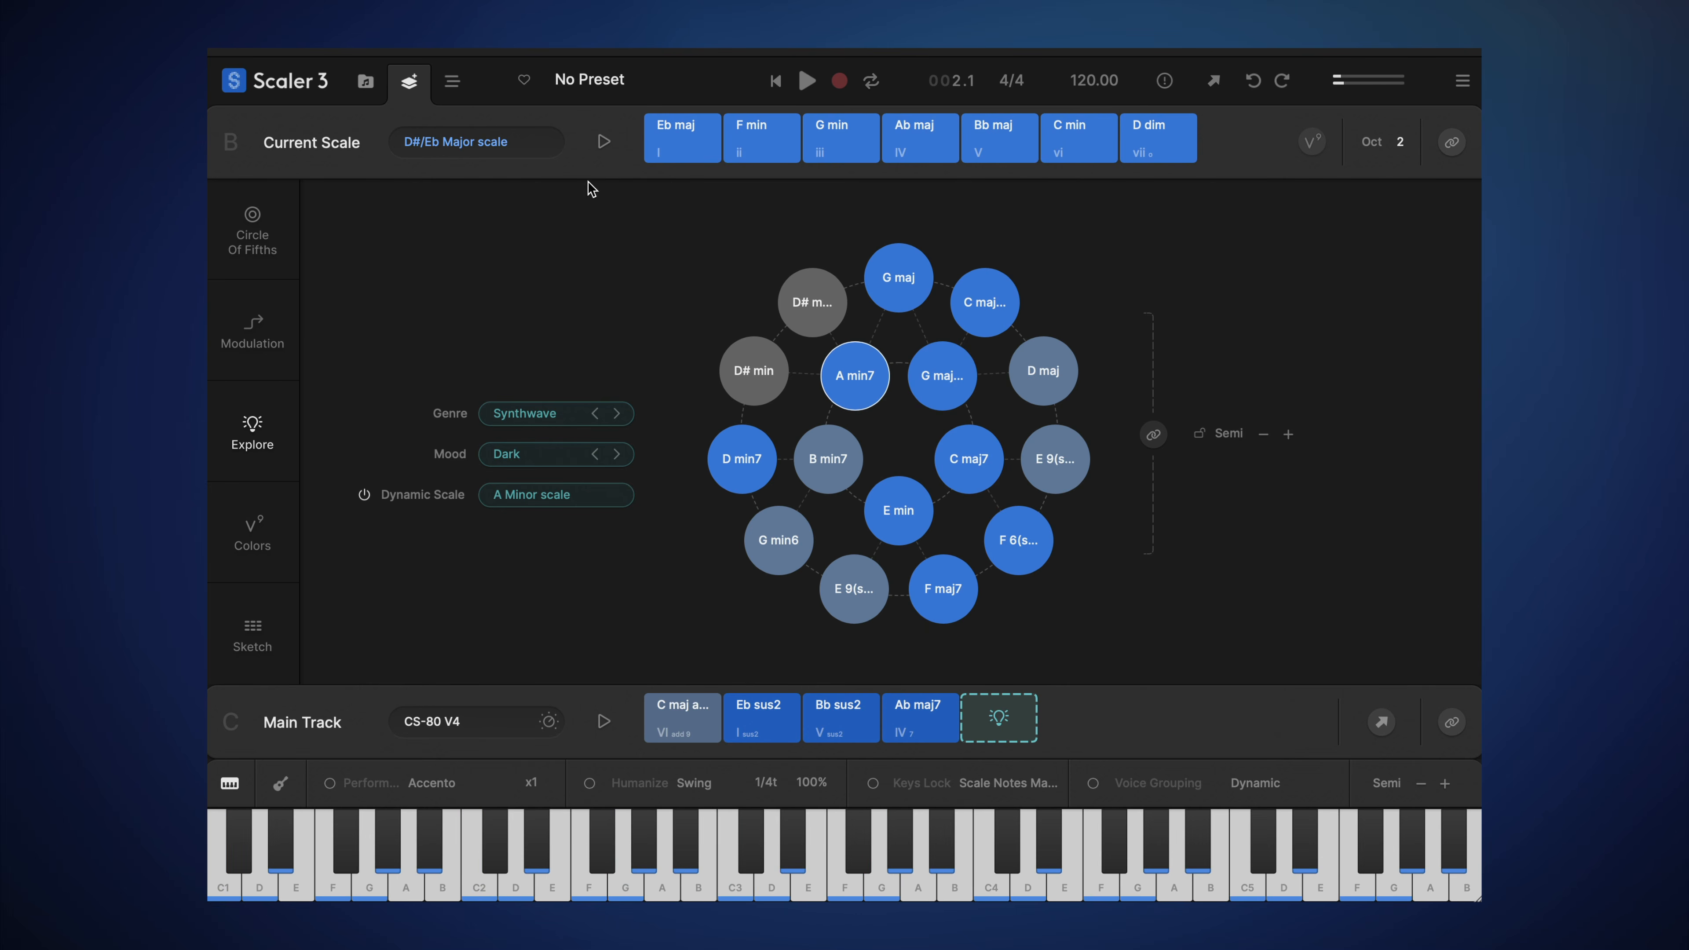
left_click(896, 507)
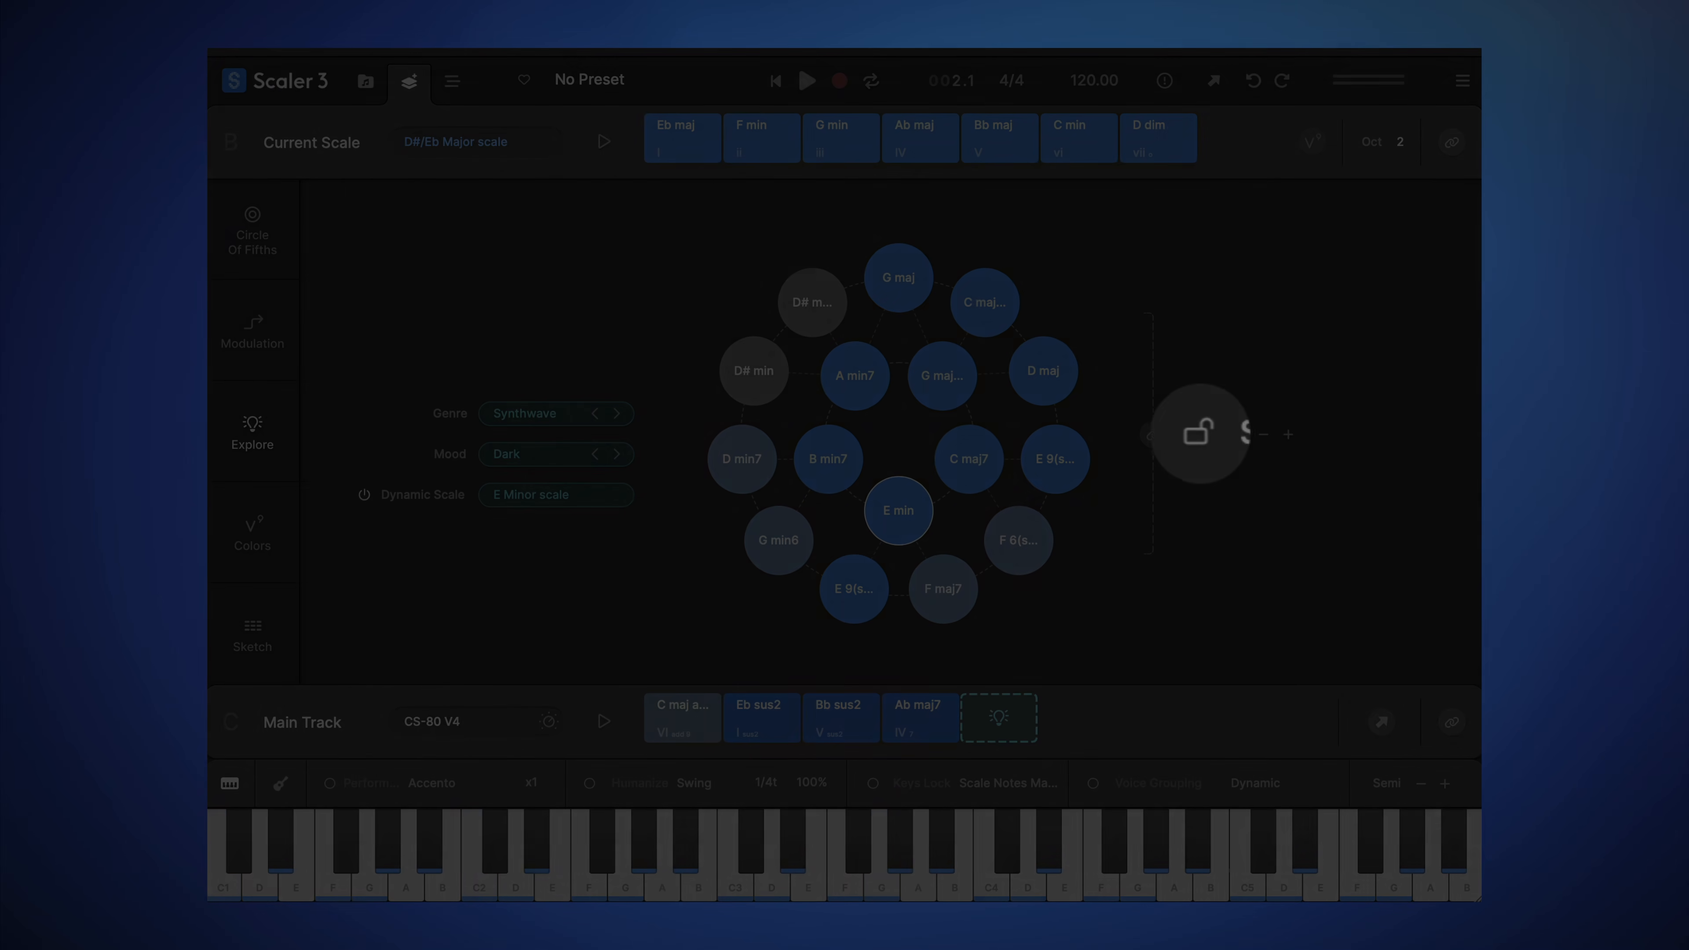
Step: Lock the Explore map's transposition and replace the Main Track's first chord with C min
left_click(1199, 438)
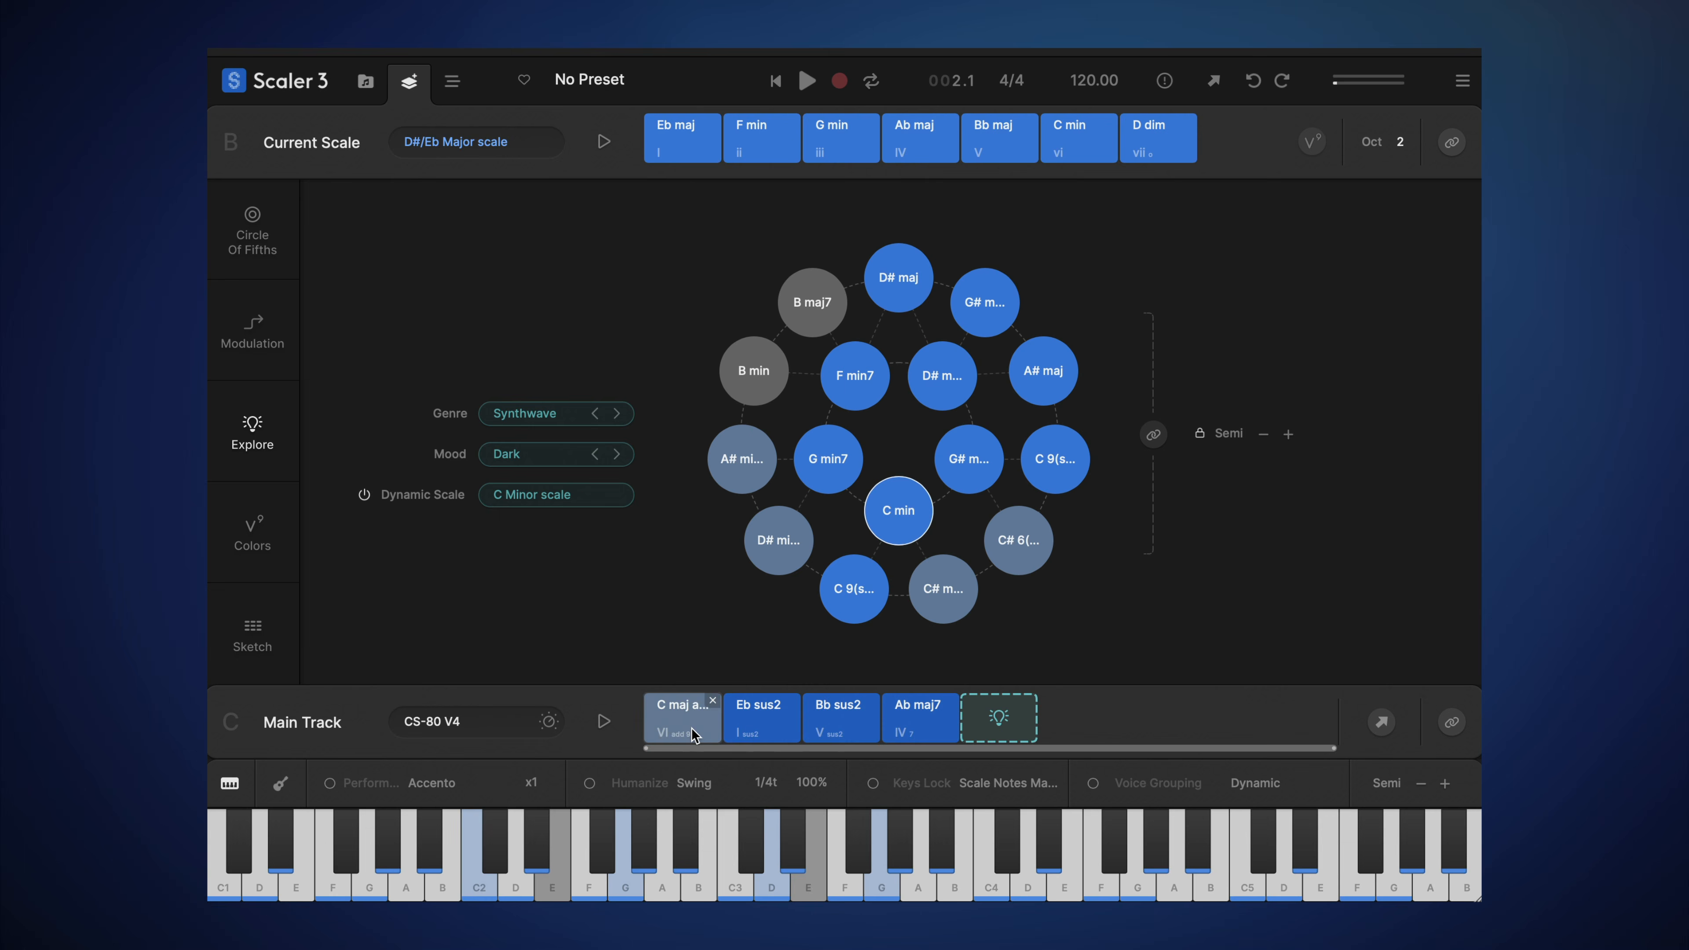
left_click_drag(897, 507, 692, 714)
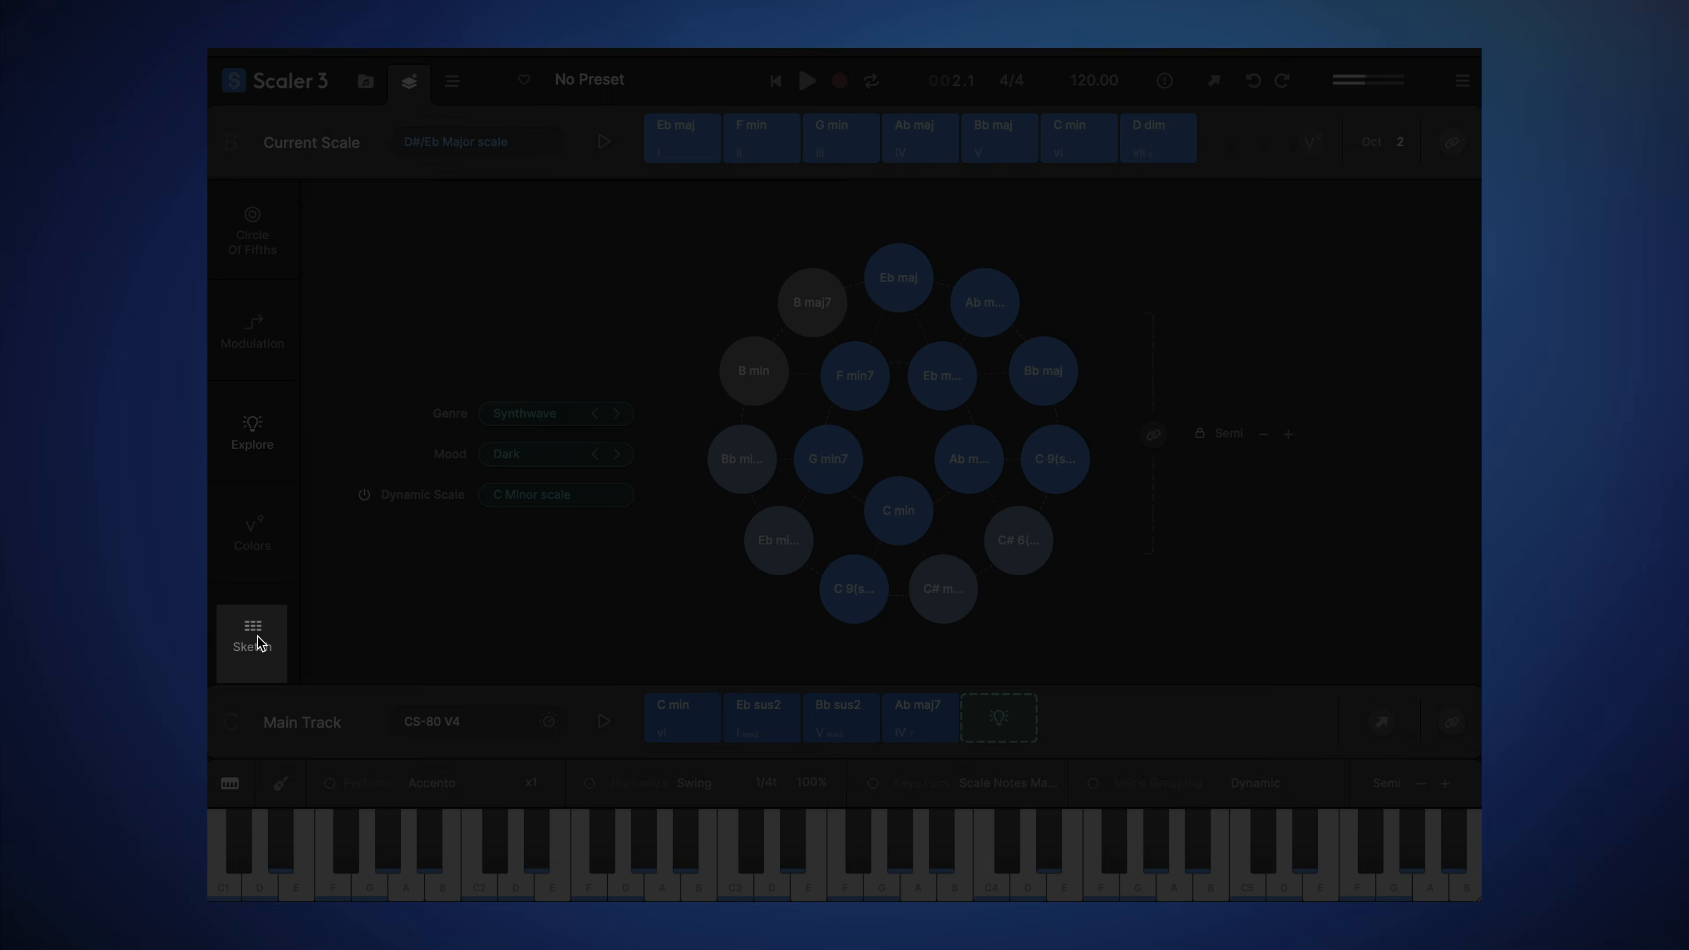
Step: Show the Sketch view and look at the chord suggestions for the Main Track's next slot without adding one
left_click(254, 639)
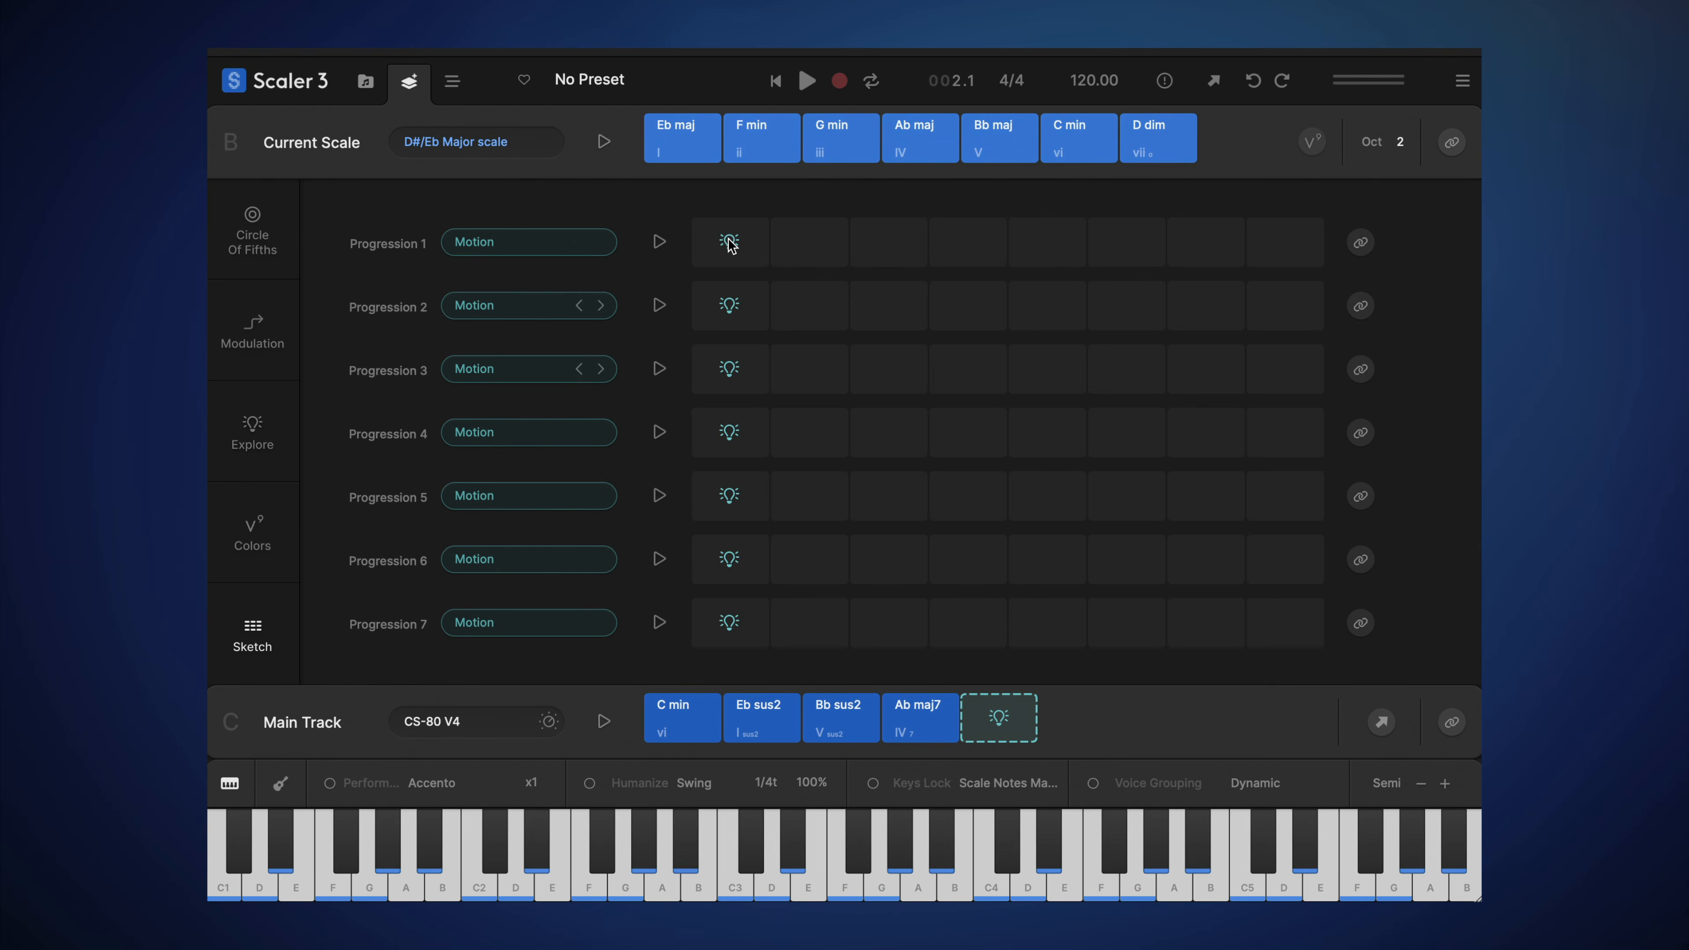
left_click(1018, 732)
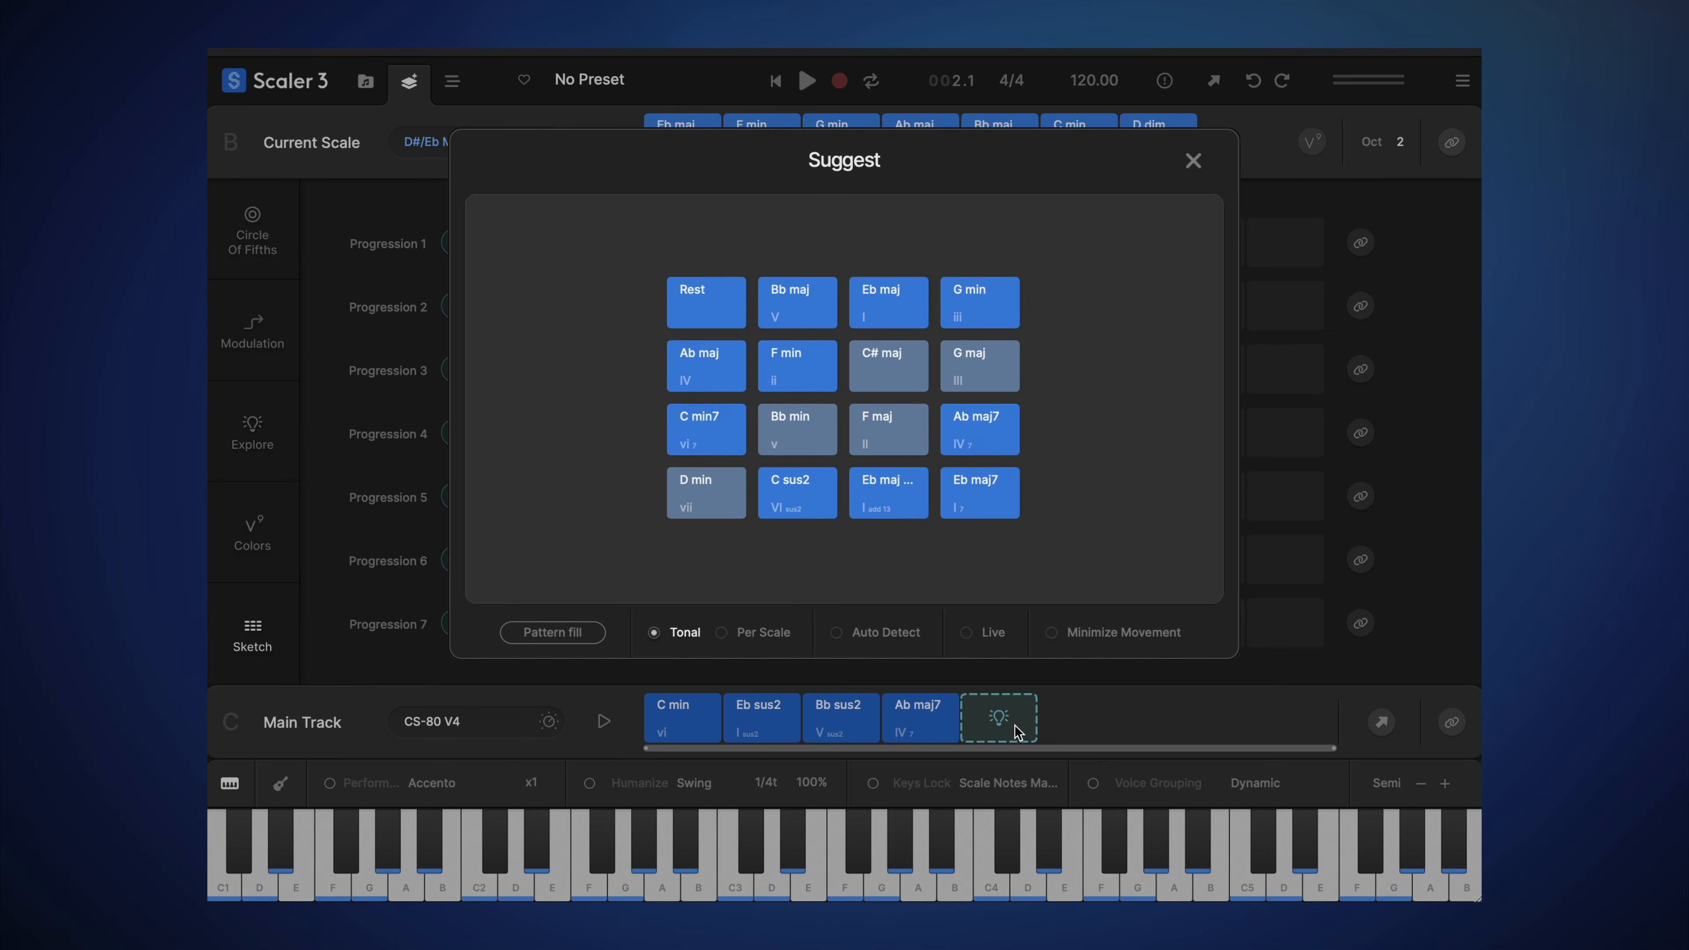
left_click(1194, 162)
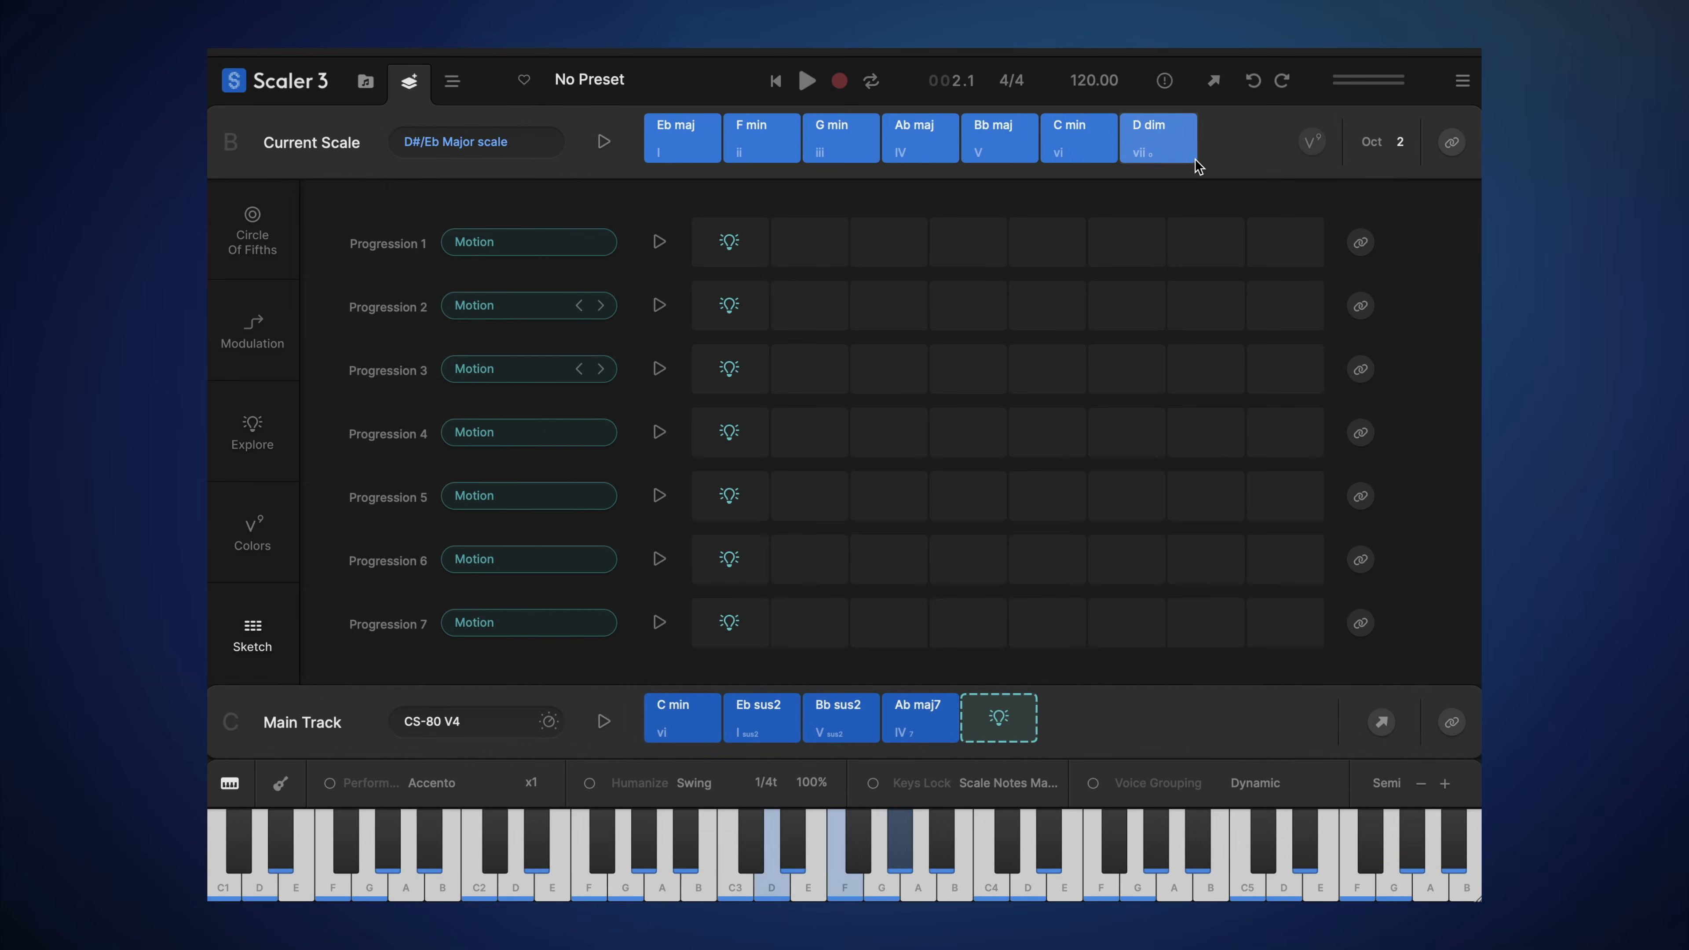
Step: Fill Progressions 1, 2 and 3 in the Sketch view with suggested chords
left_click(729, 242)
left_click(730, 305)
left_click(730, 368)
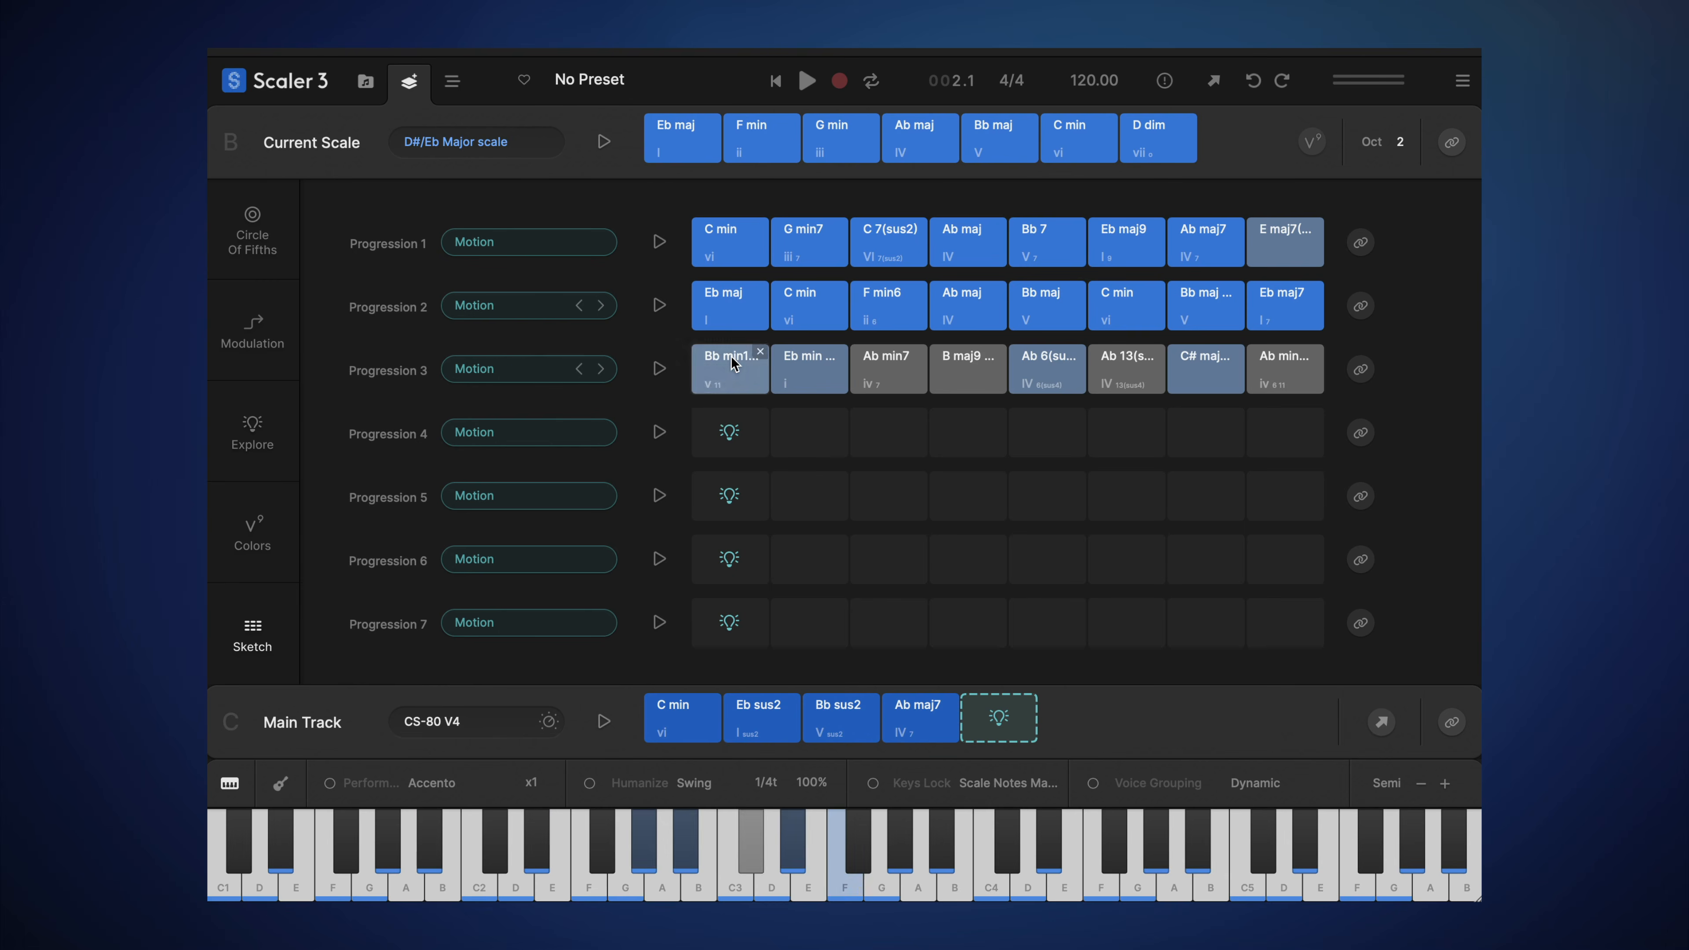
Step: Fill Progressions 4, 5, 6 and 7 in the Sketch view with suggested chords
left_click(729, 431)
left_click(729, 495)
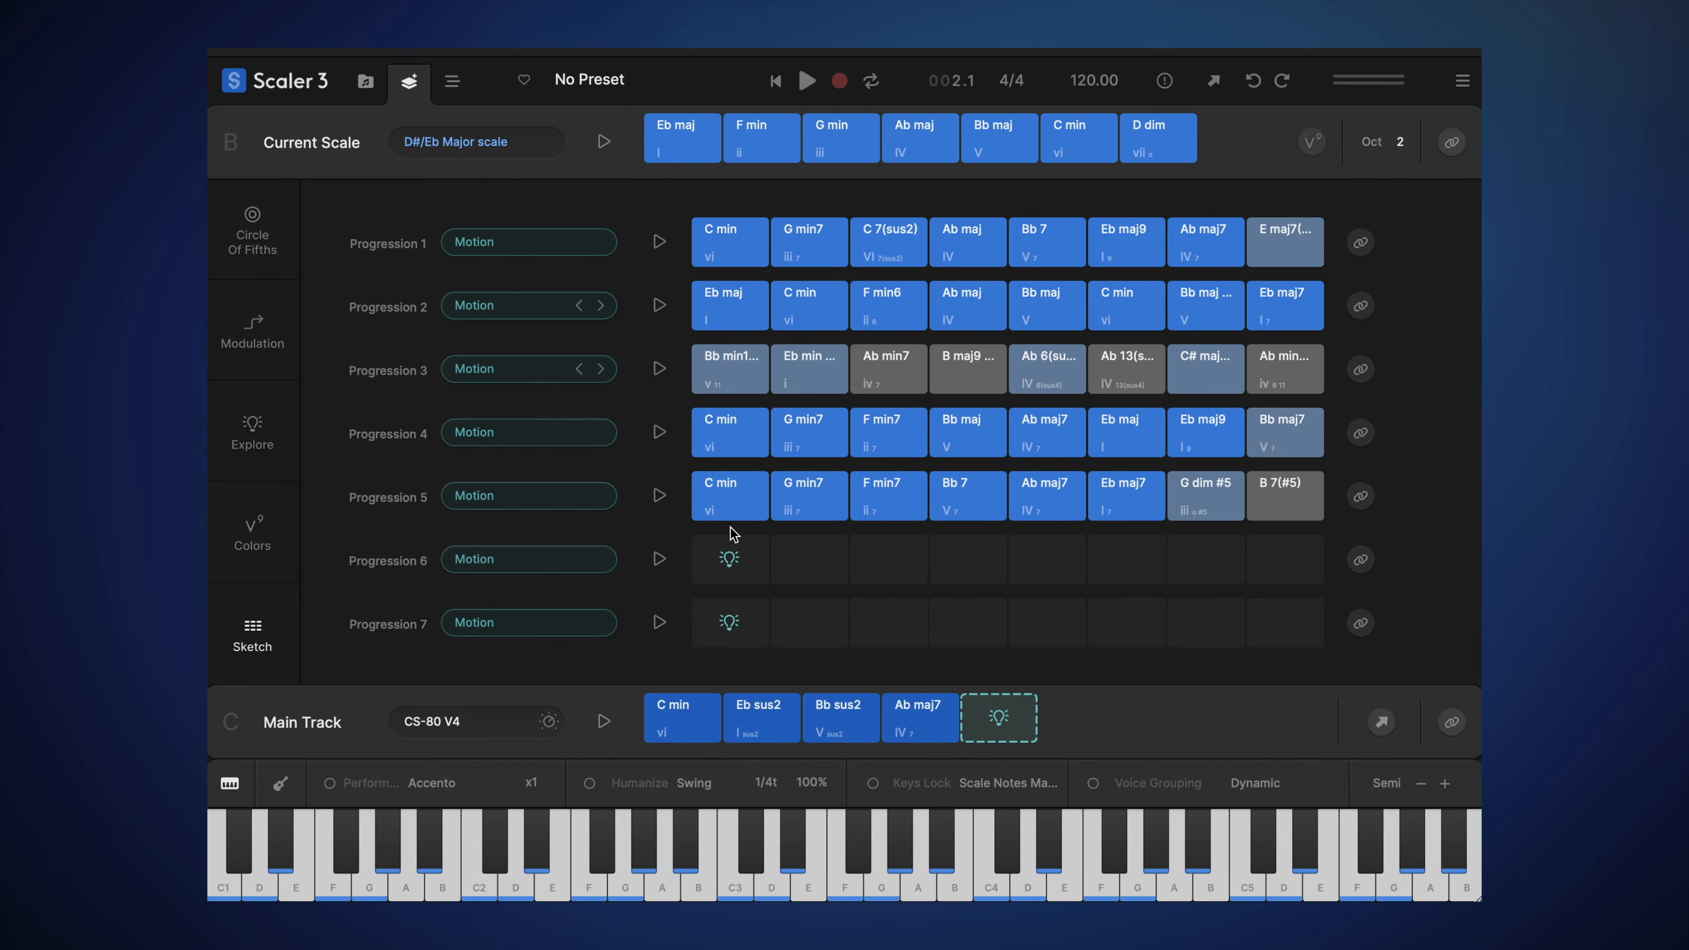
left_click(729, 555)
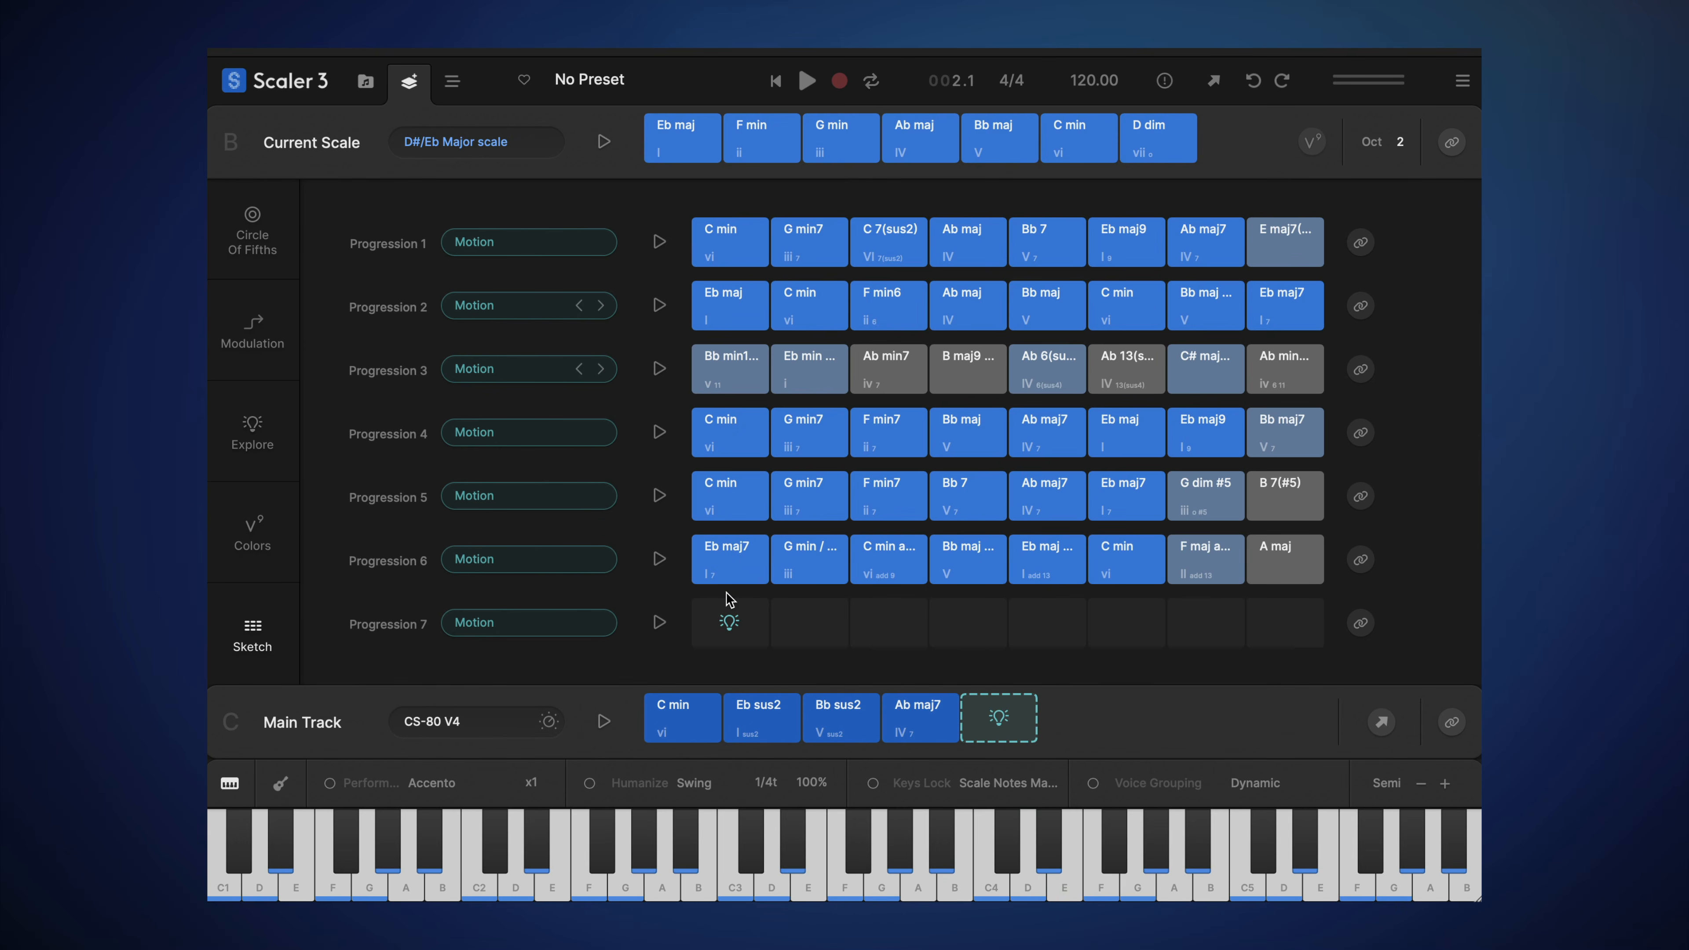
left_click(725, 619)
Step: Audition several of the suggested chords in Progressions 1, 2 and 3
left_click(729, 246)
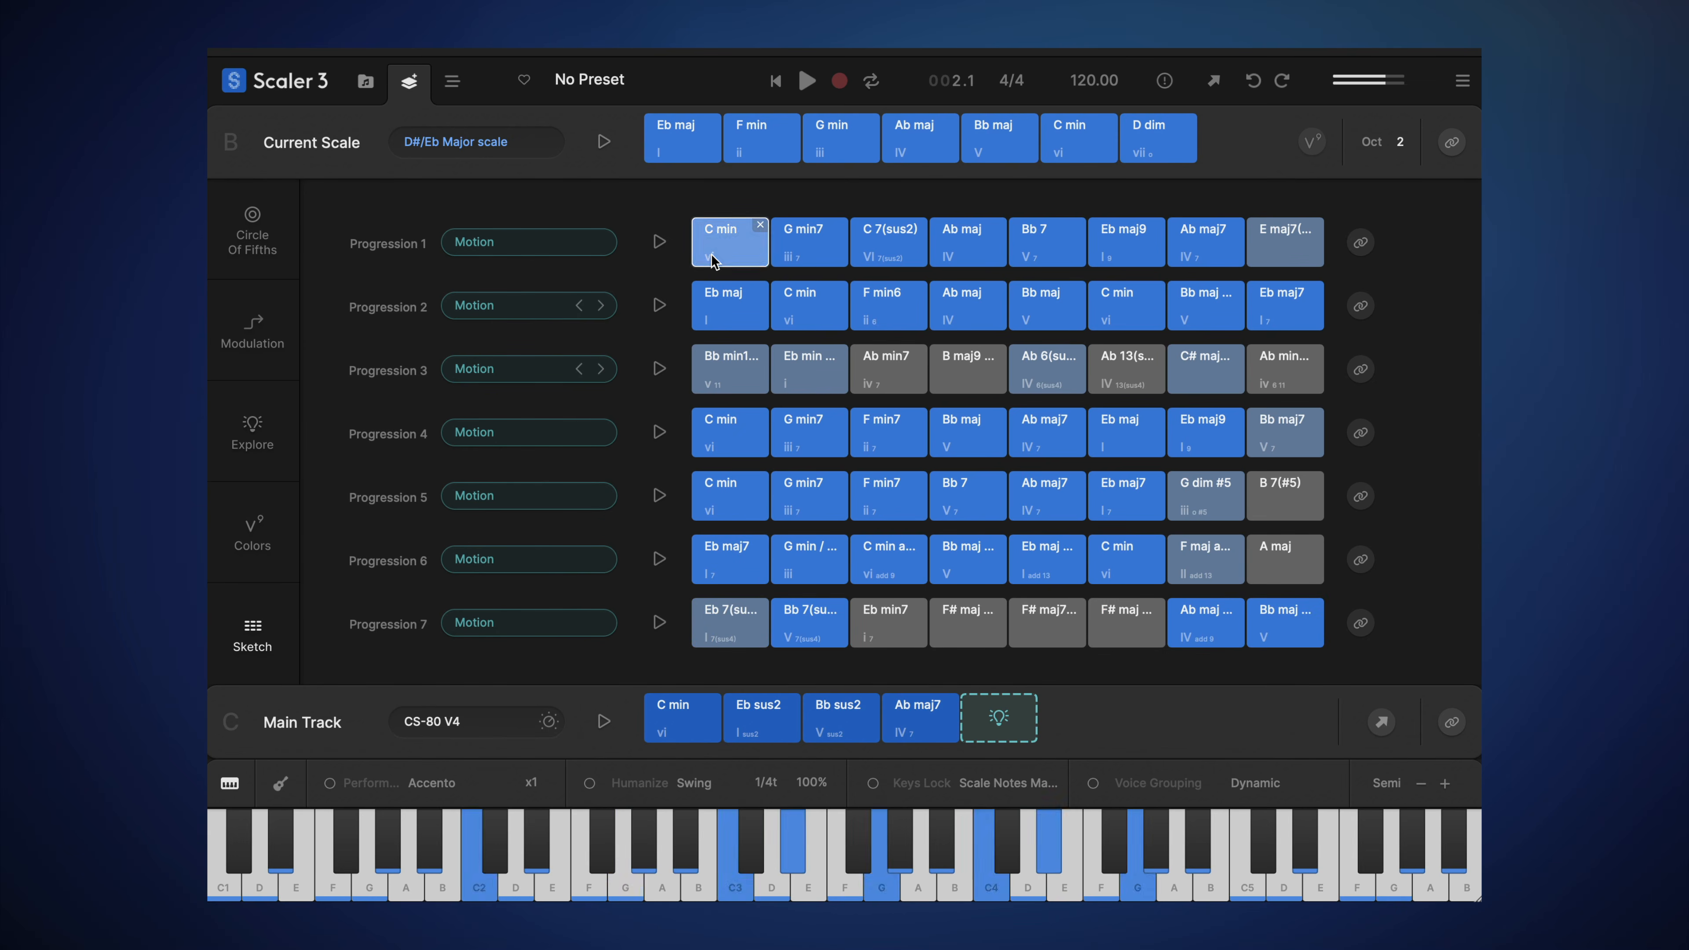
left_click(726, 305)
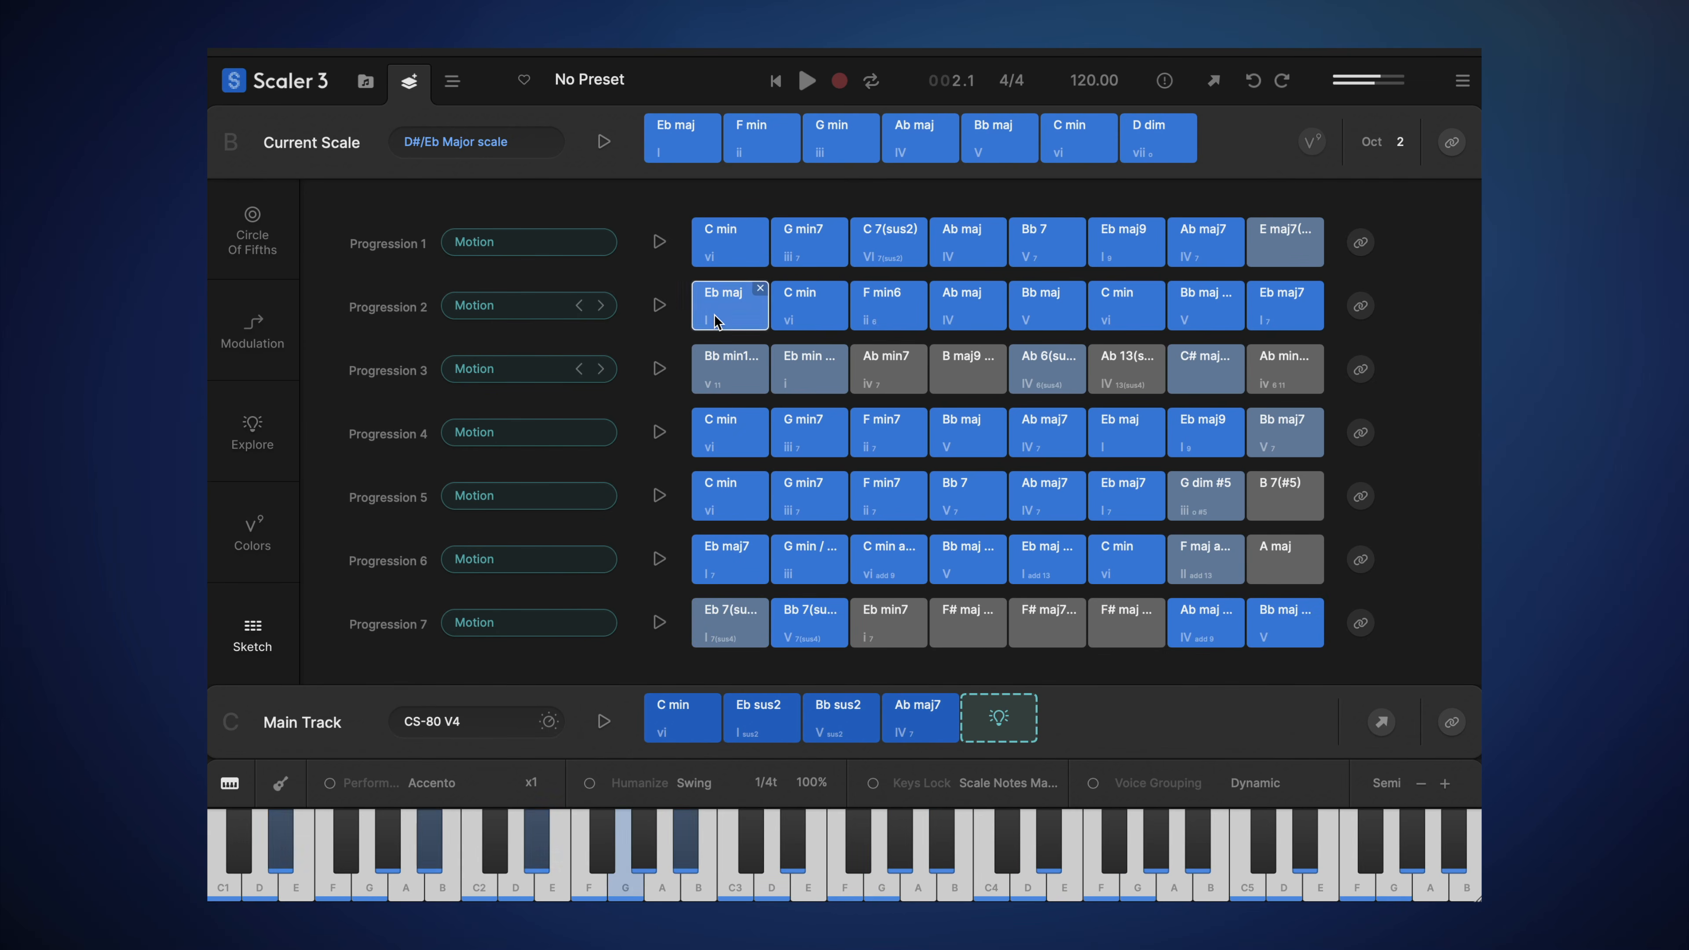
left_click(961, 313)
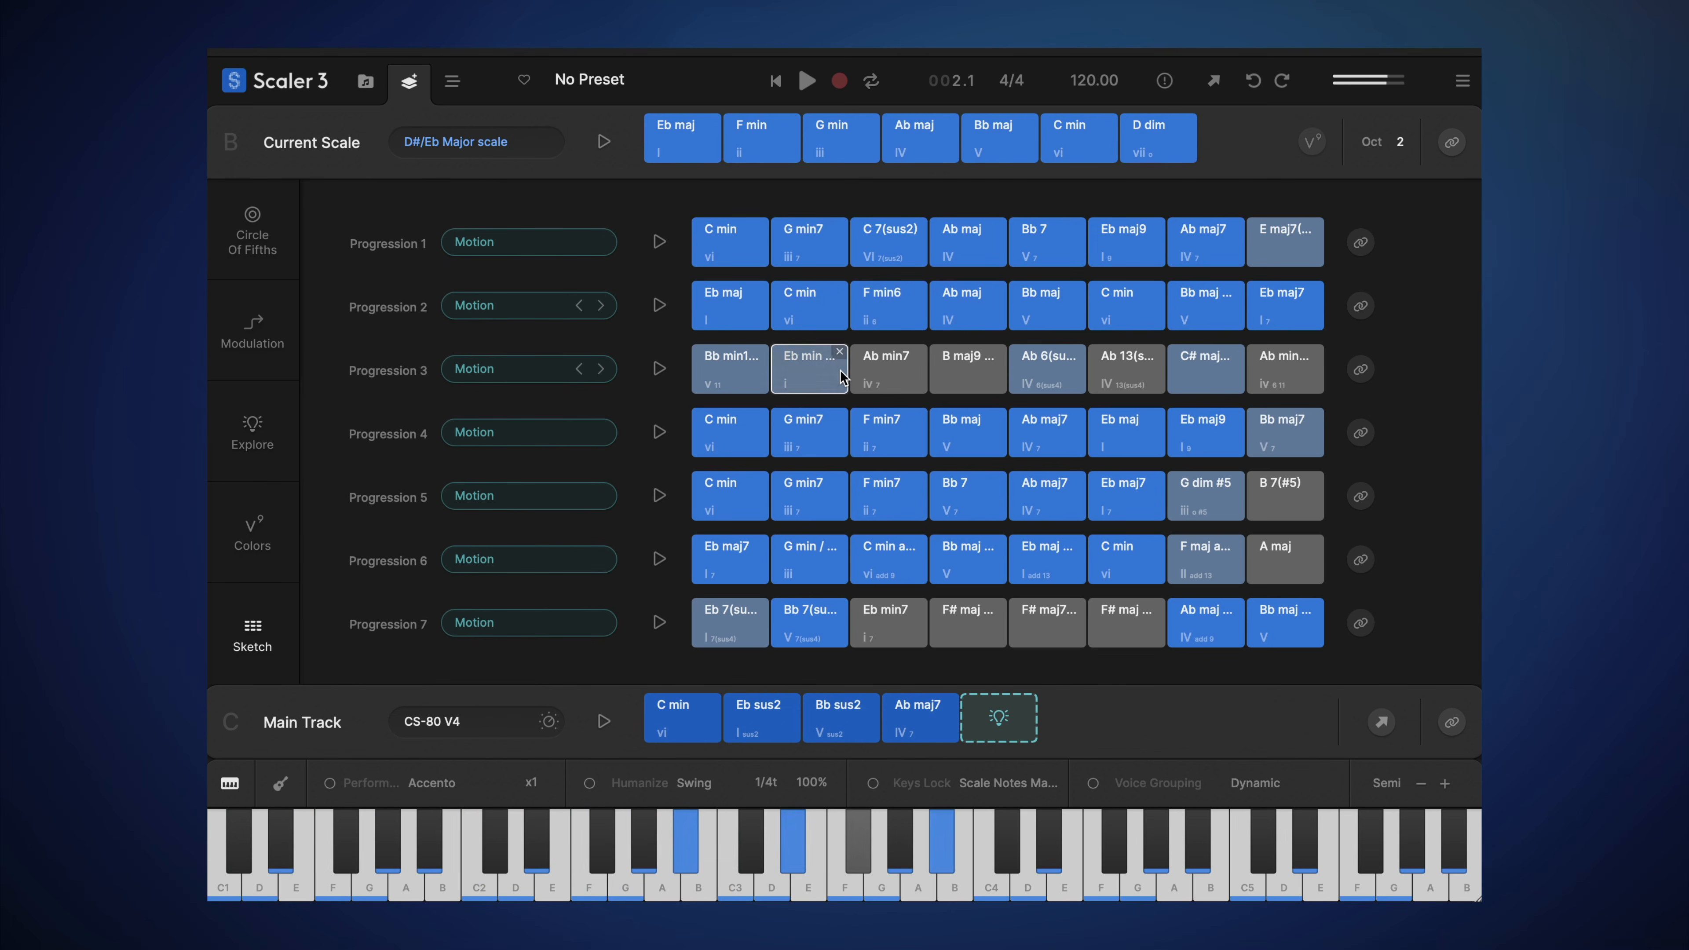
left_click(821, 372)
left_click(722, 378)
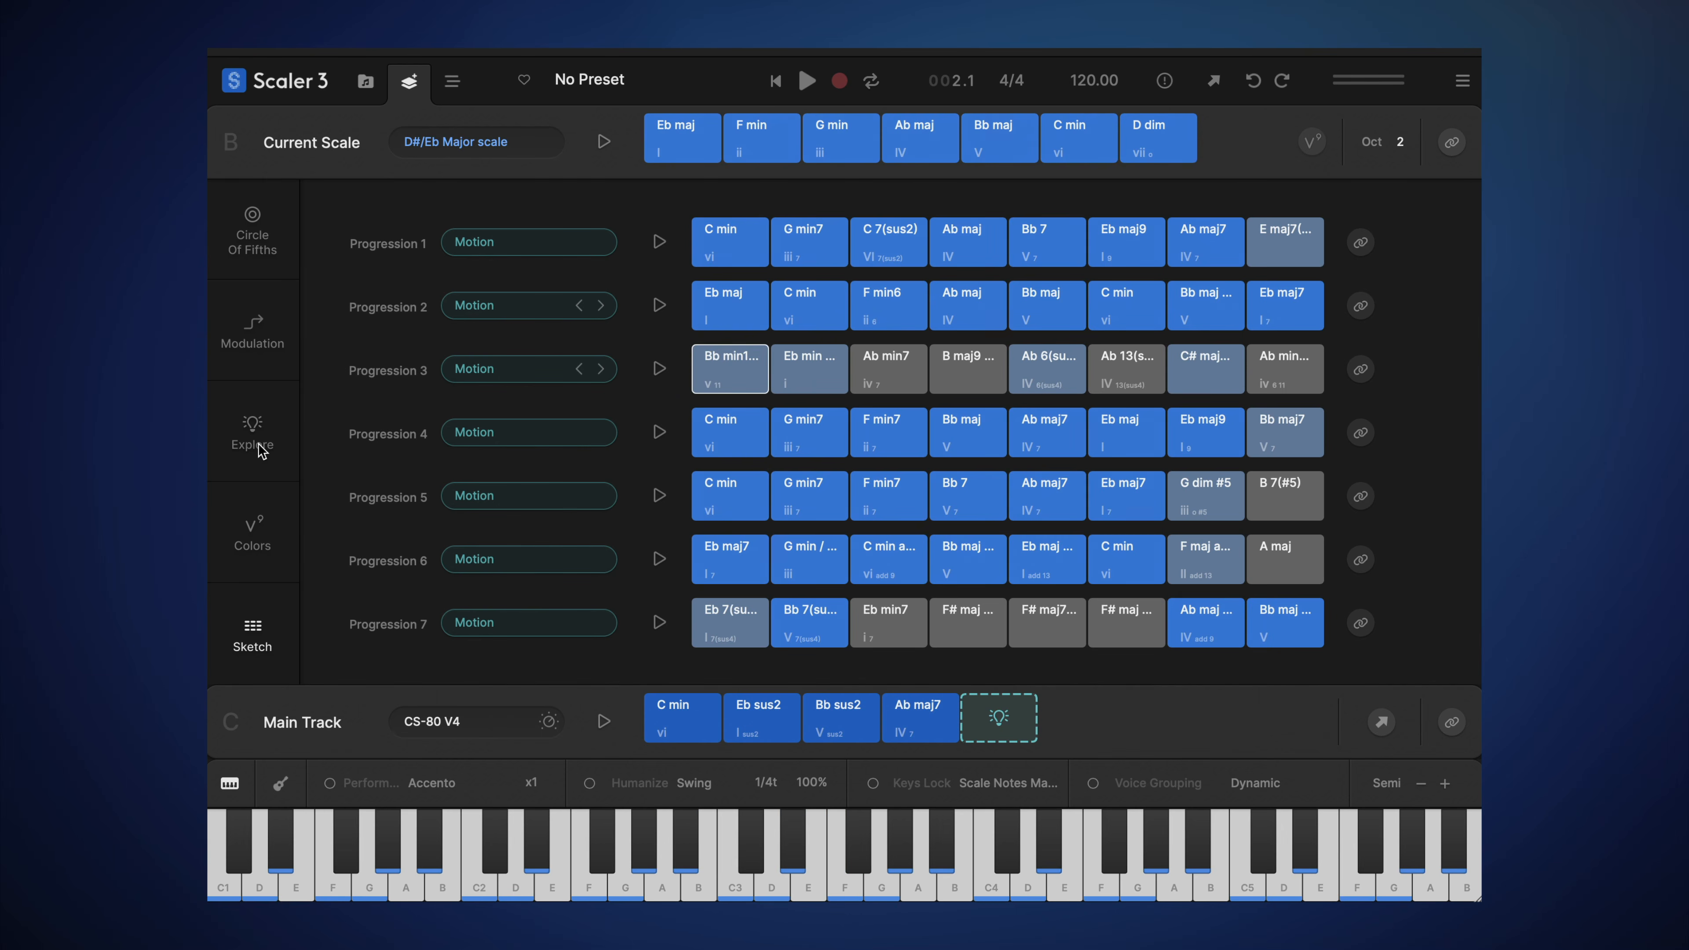
Step: Select the whole Negative Harmony chord row in Colors and send it to Sketch Progression 1, replacing the chords there
left_click(258, 531)
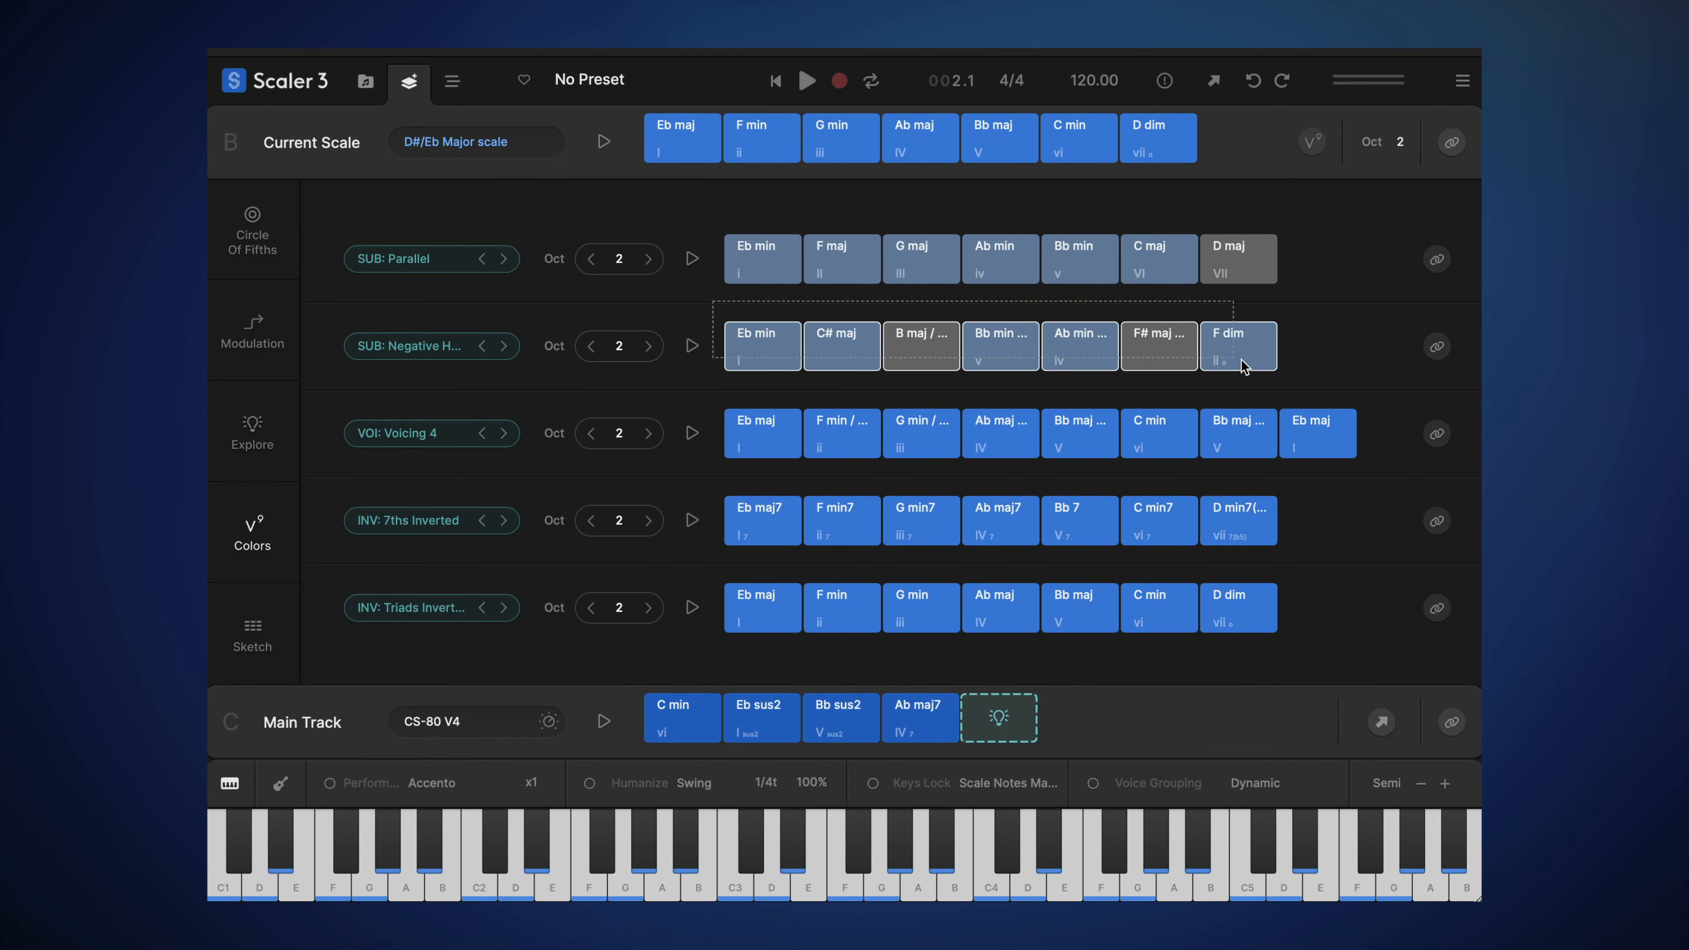
left_click(1160, 349)
left_click(778, 353)
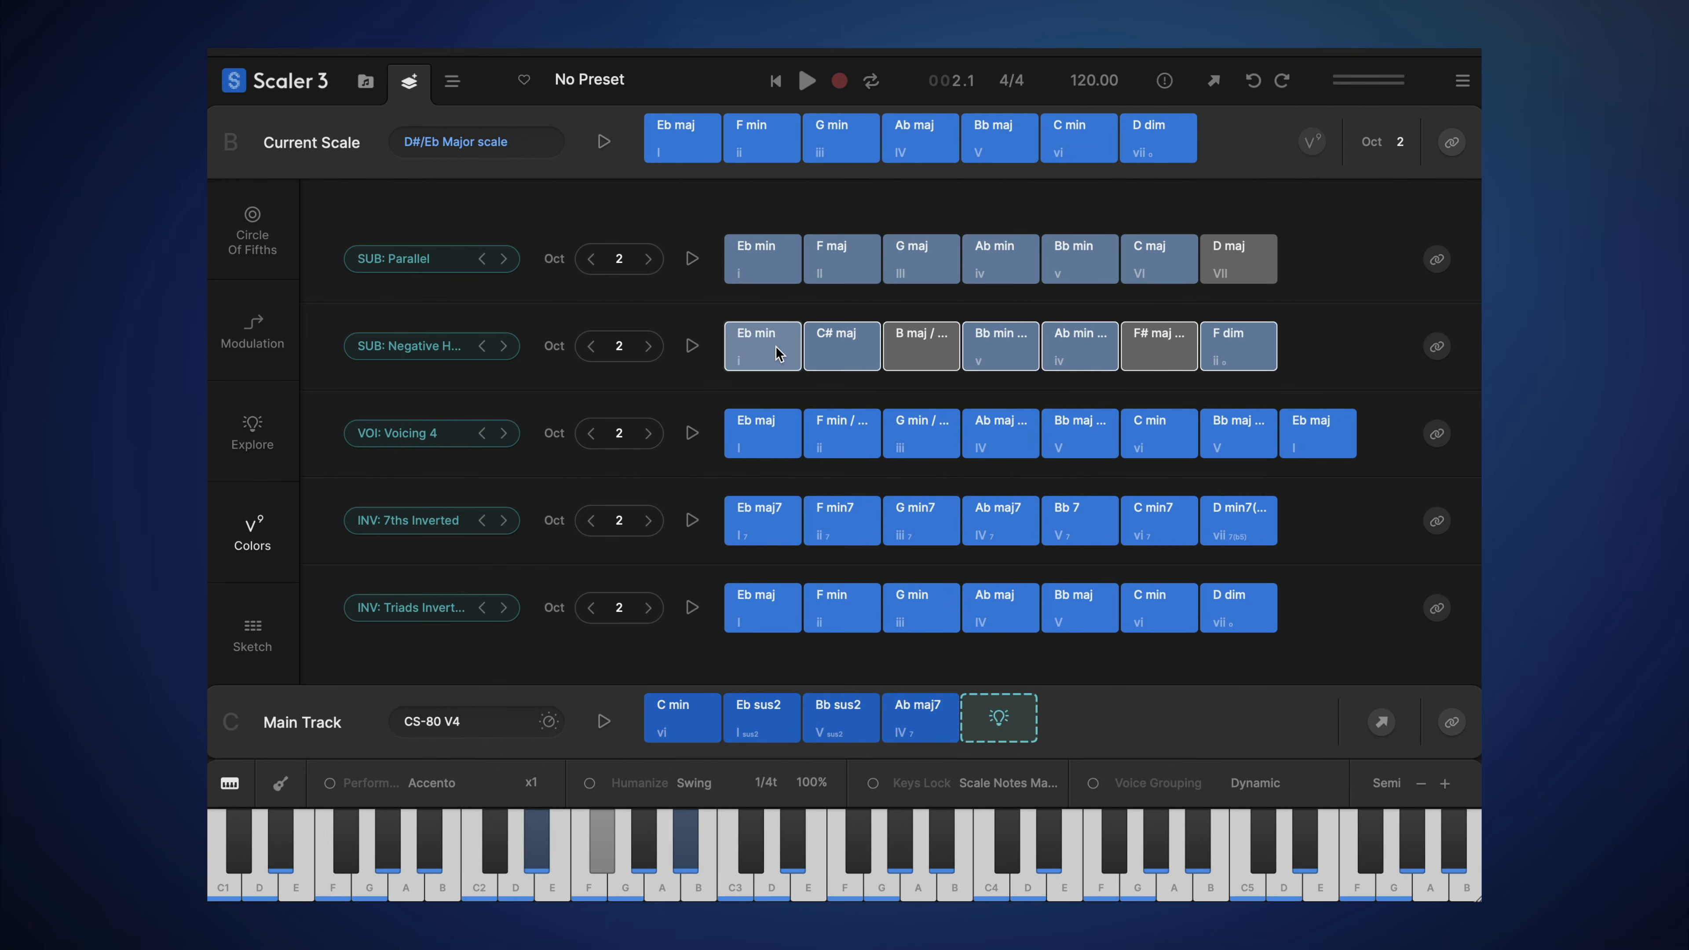
right_click(780, 354)
left_click(853, 456)
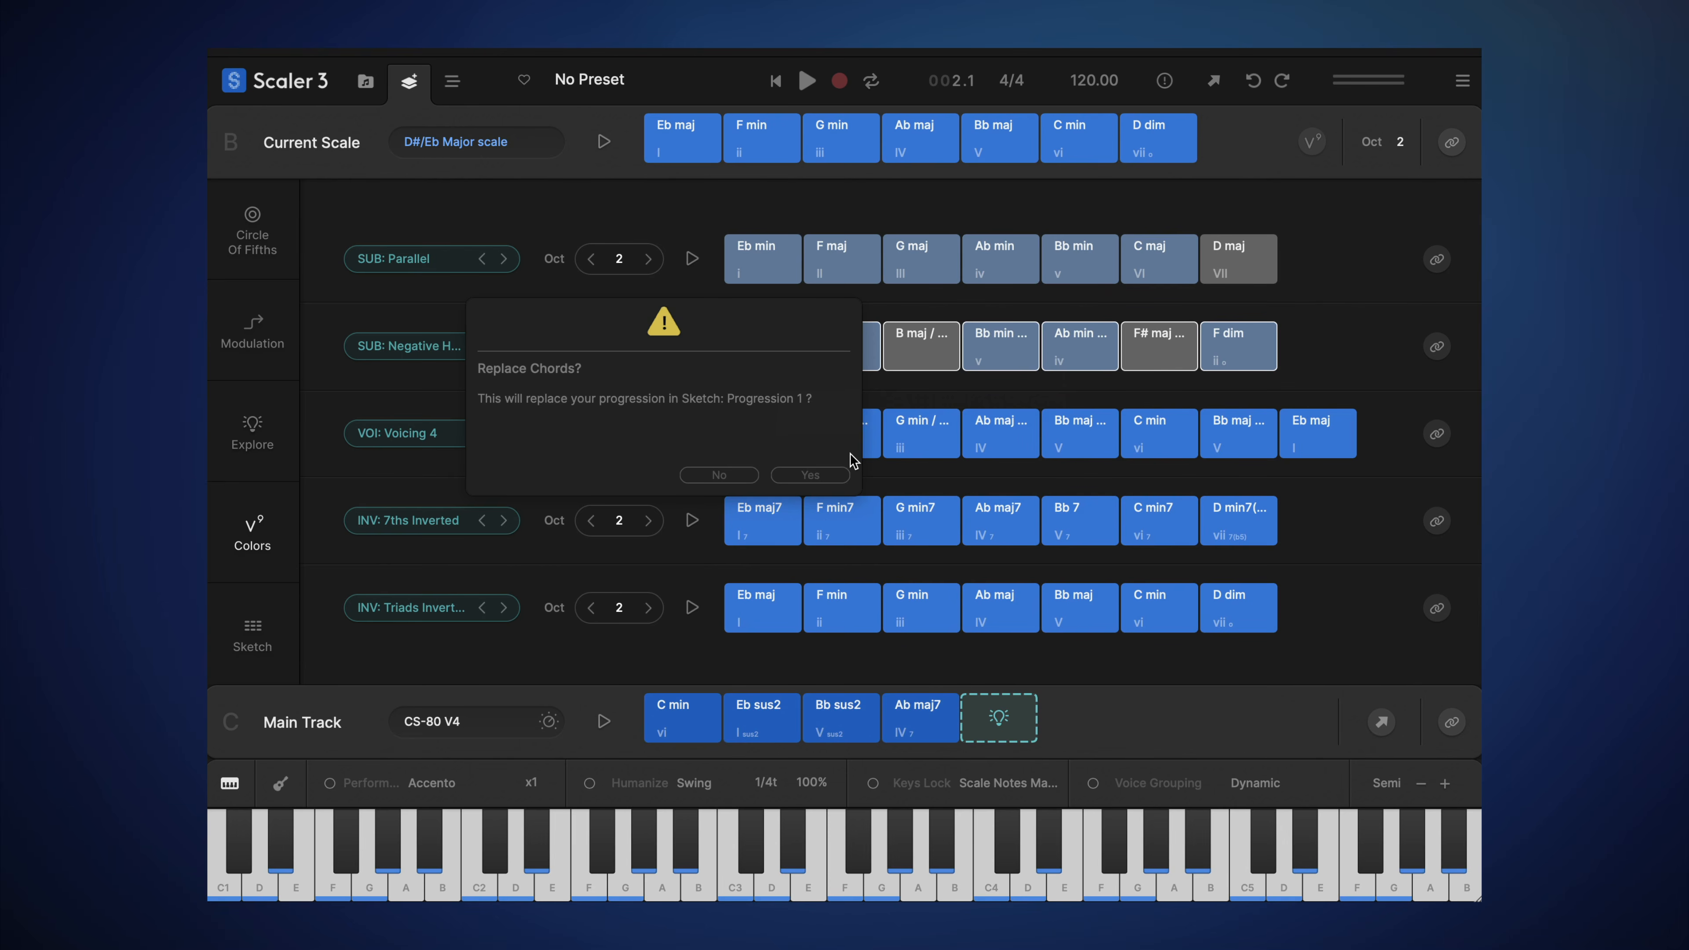
left_click(808, 475)
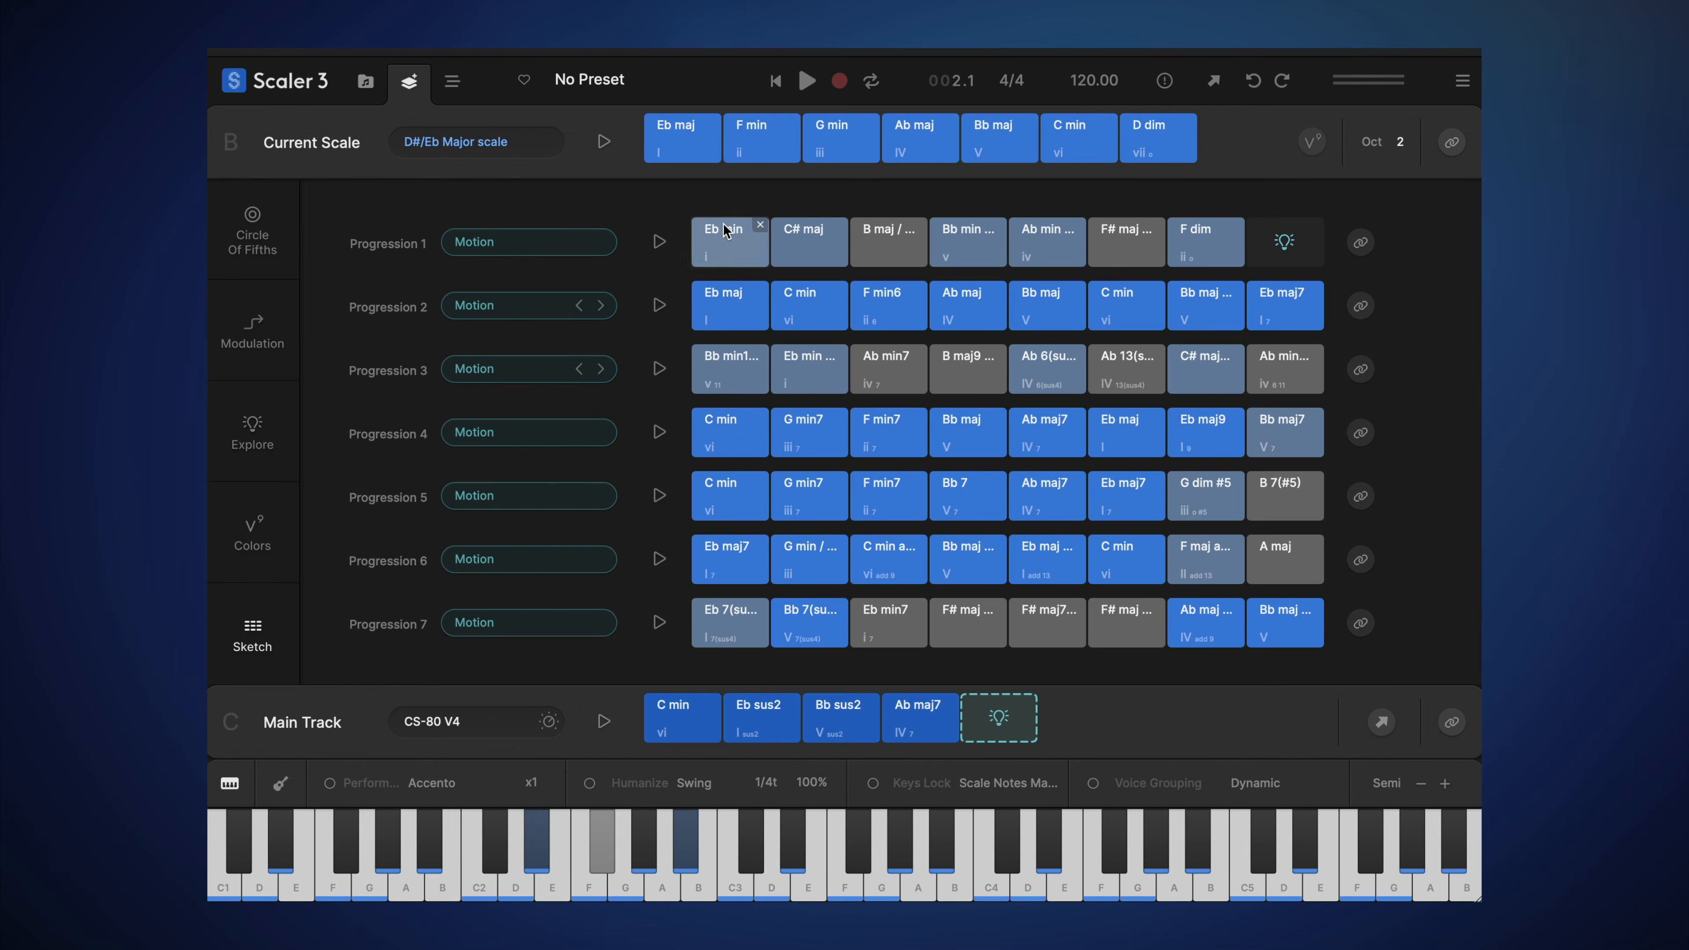
Step: Rename Progression 1 as Verse and audition its Eb min and C# maj chords
double_click(386, 241)
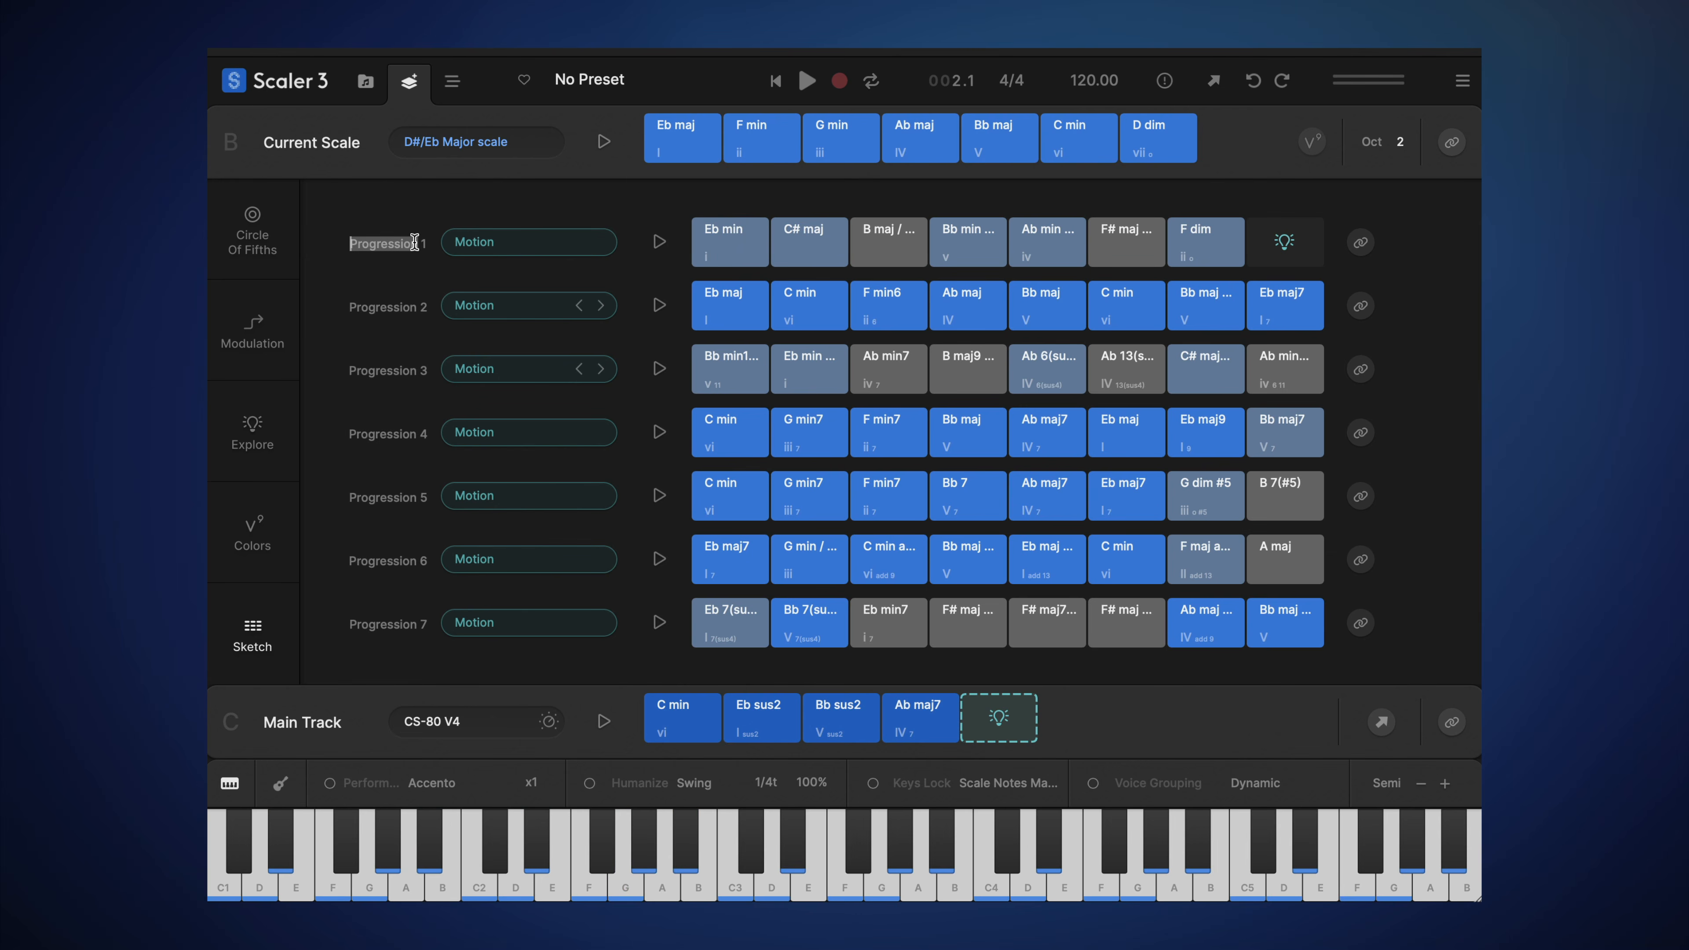
type("Verse")
left_click(720, 234)
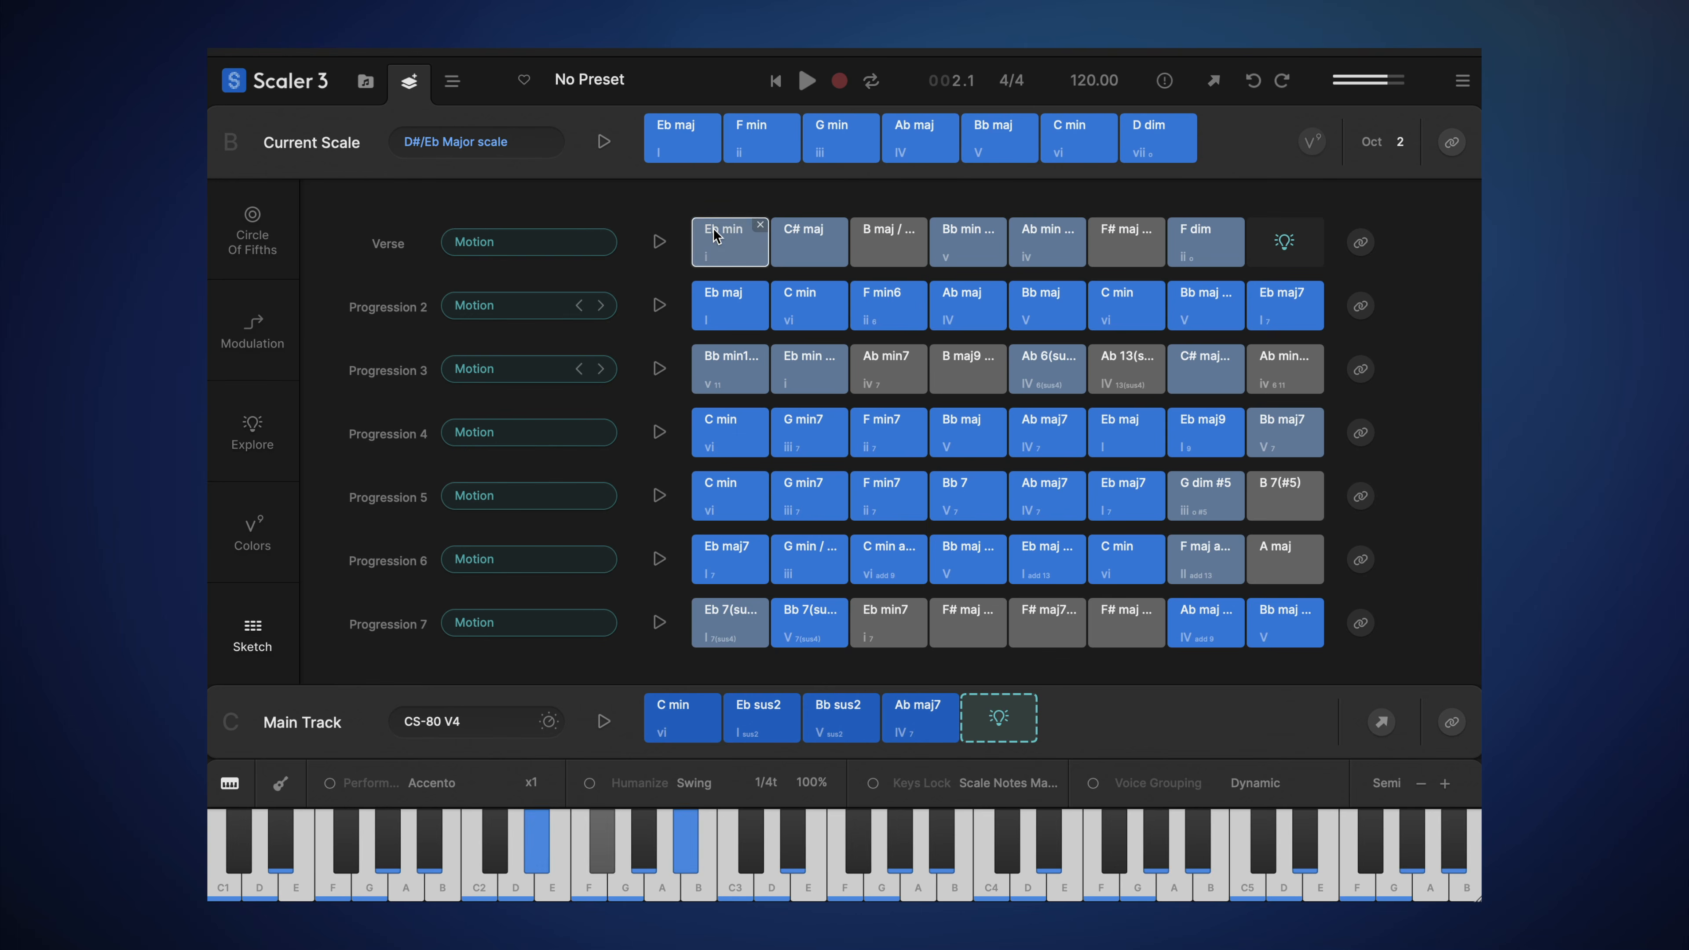
left_click(798, 258)
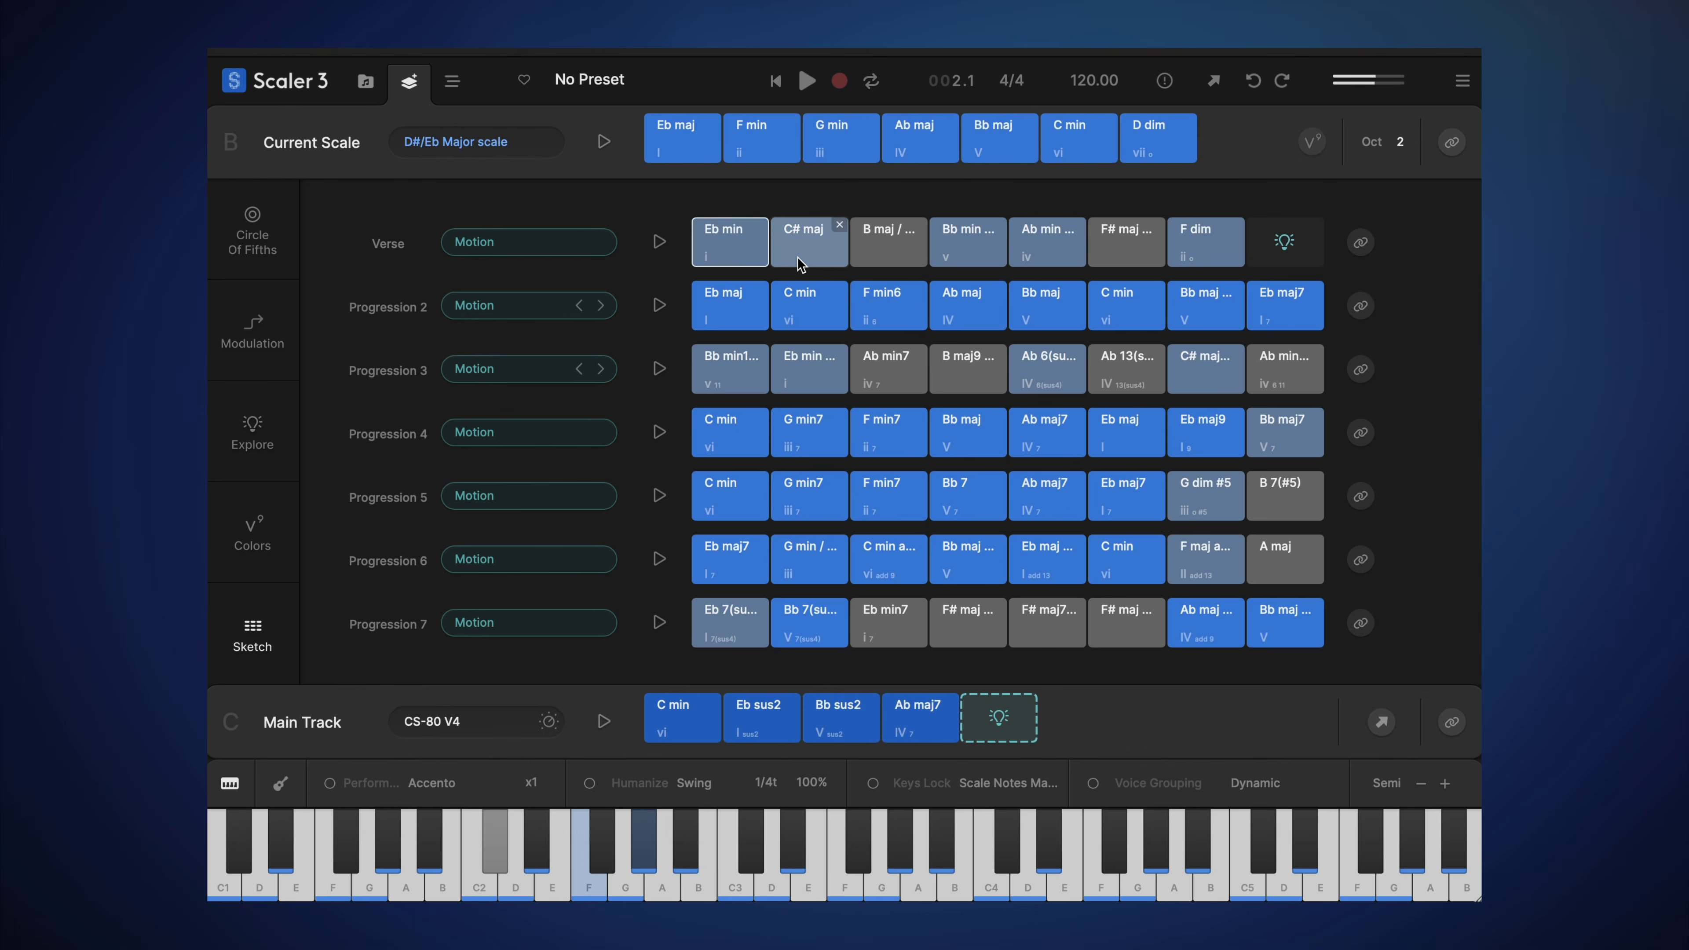
Step: Apply the Up/Down arpeggio motion from Articulations to the Verse progression
left_click(491, 251)
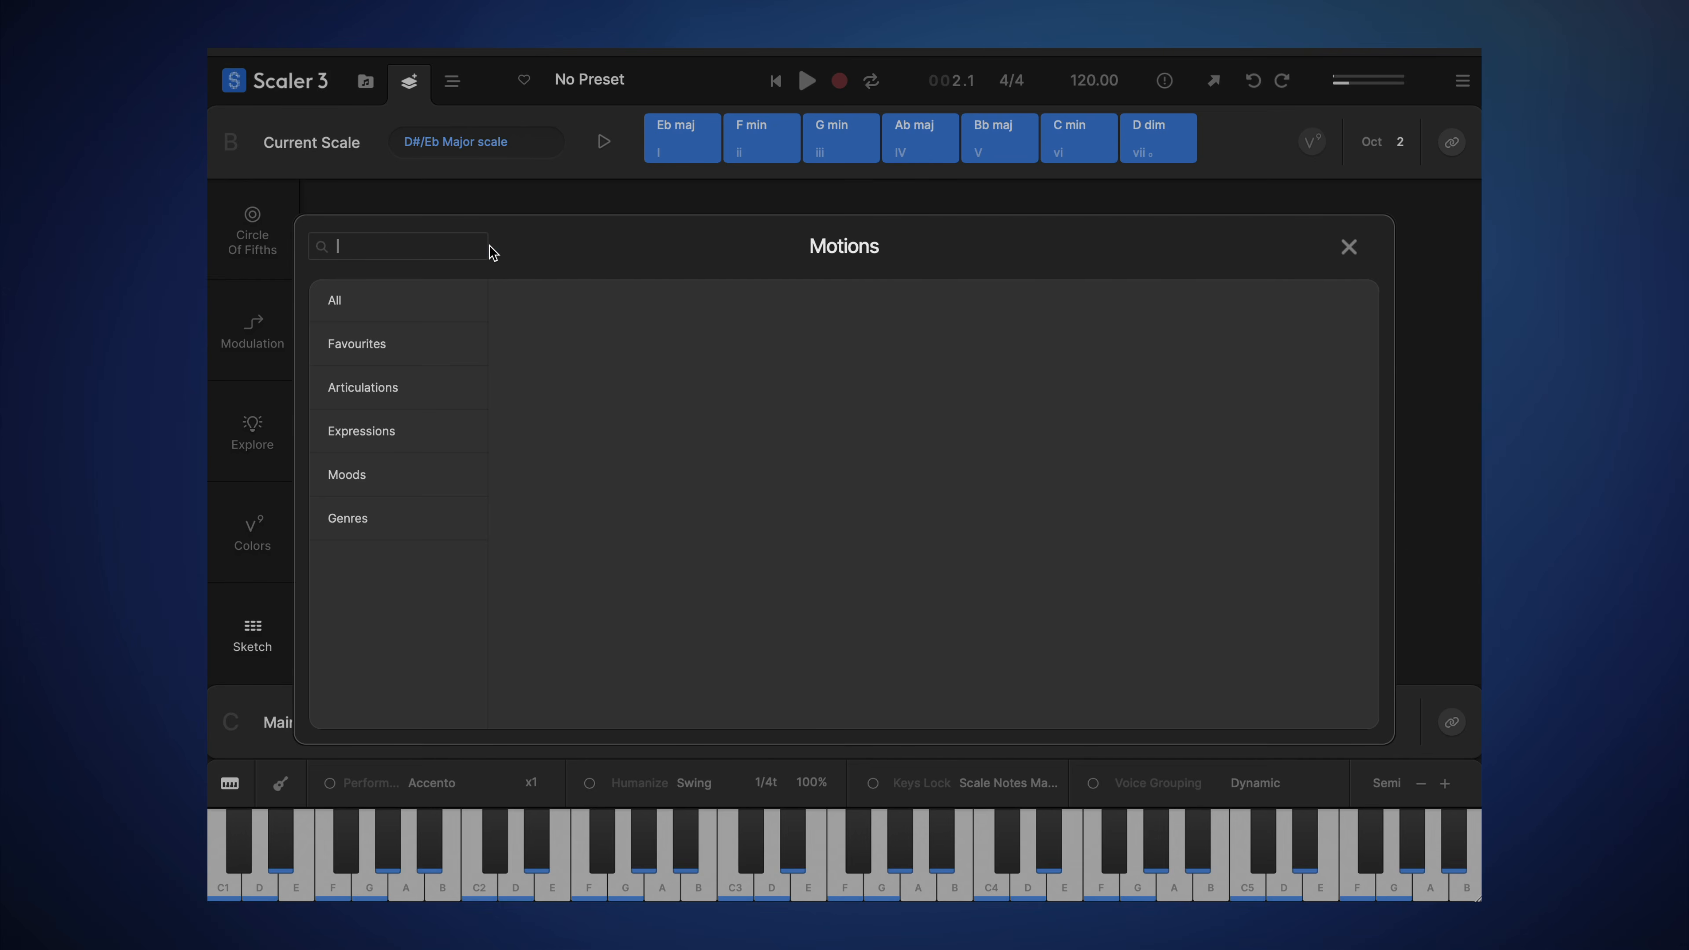
left_click(402, 387)
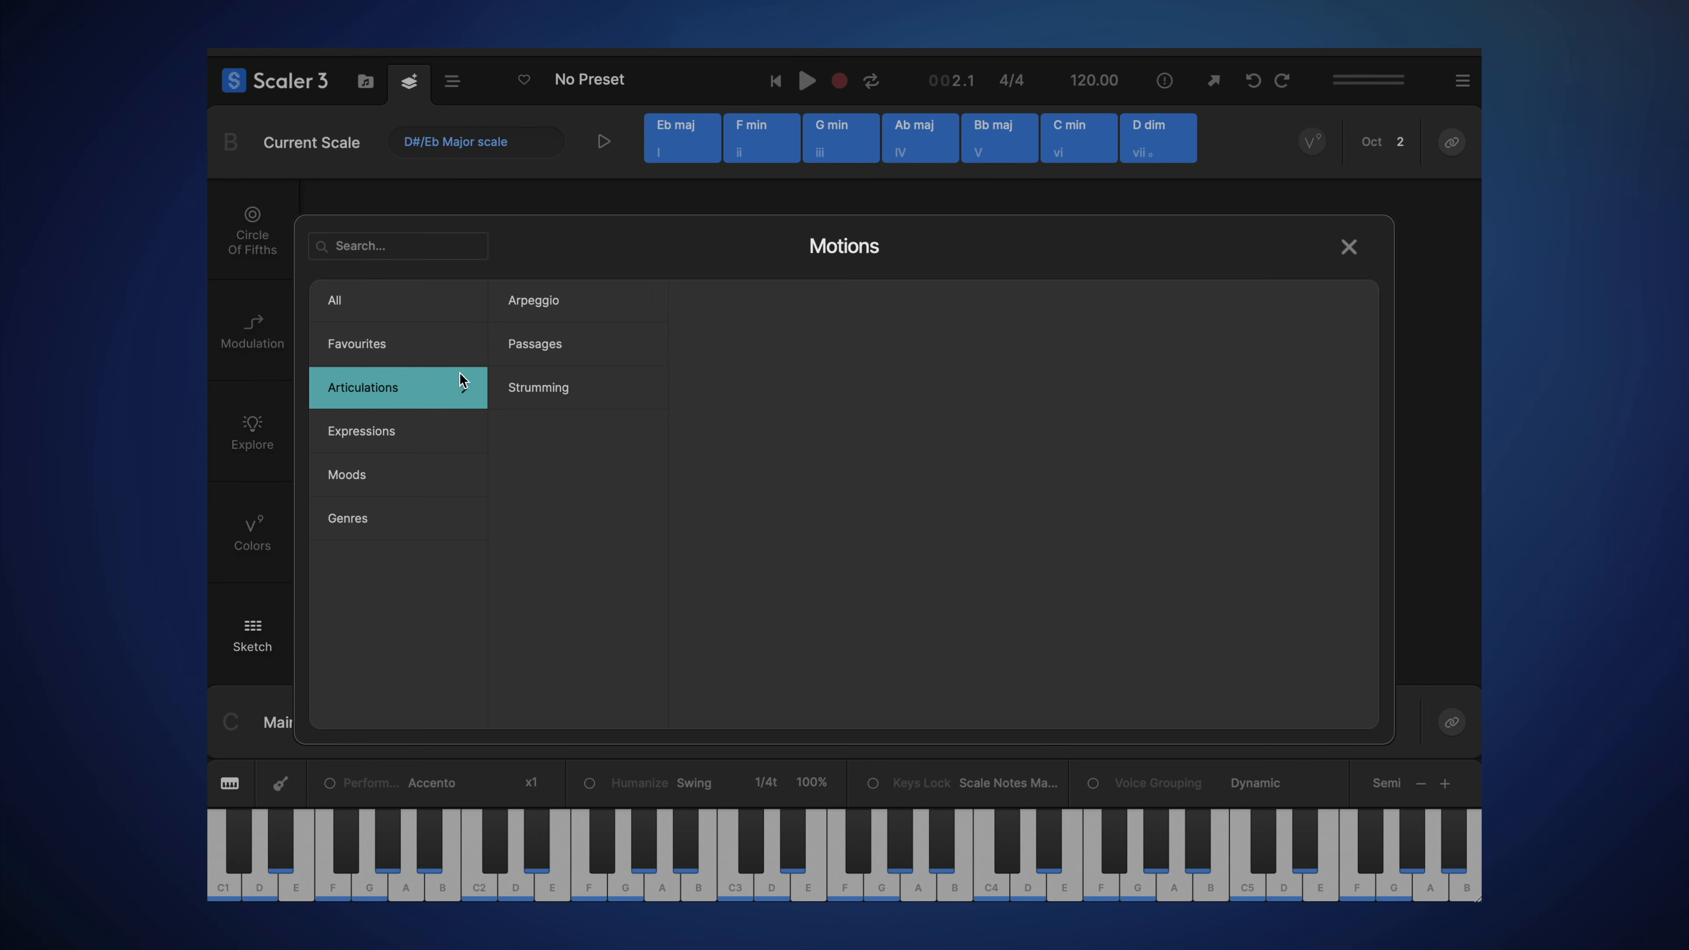
left_click(564, 313)
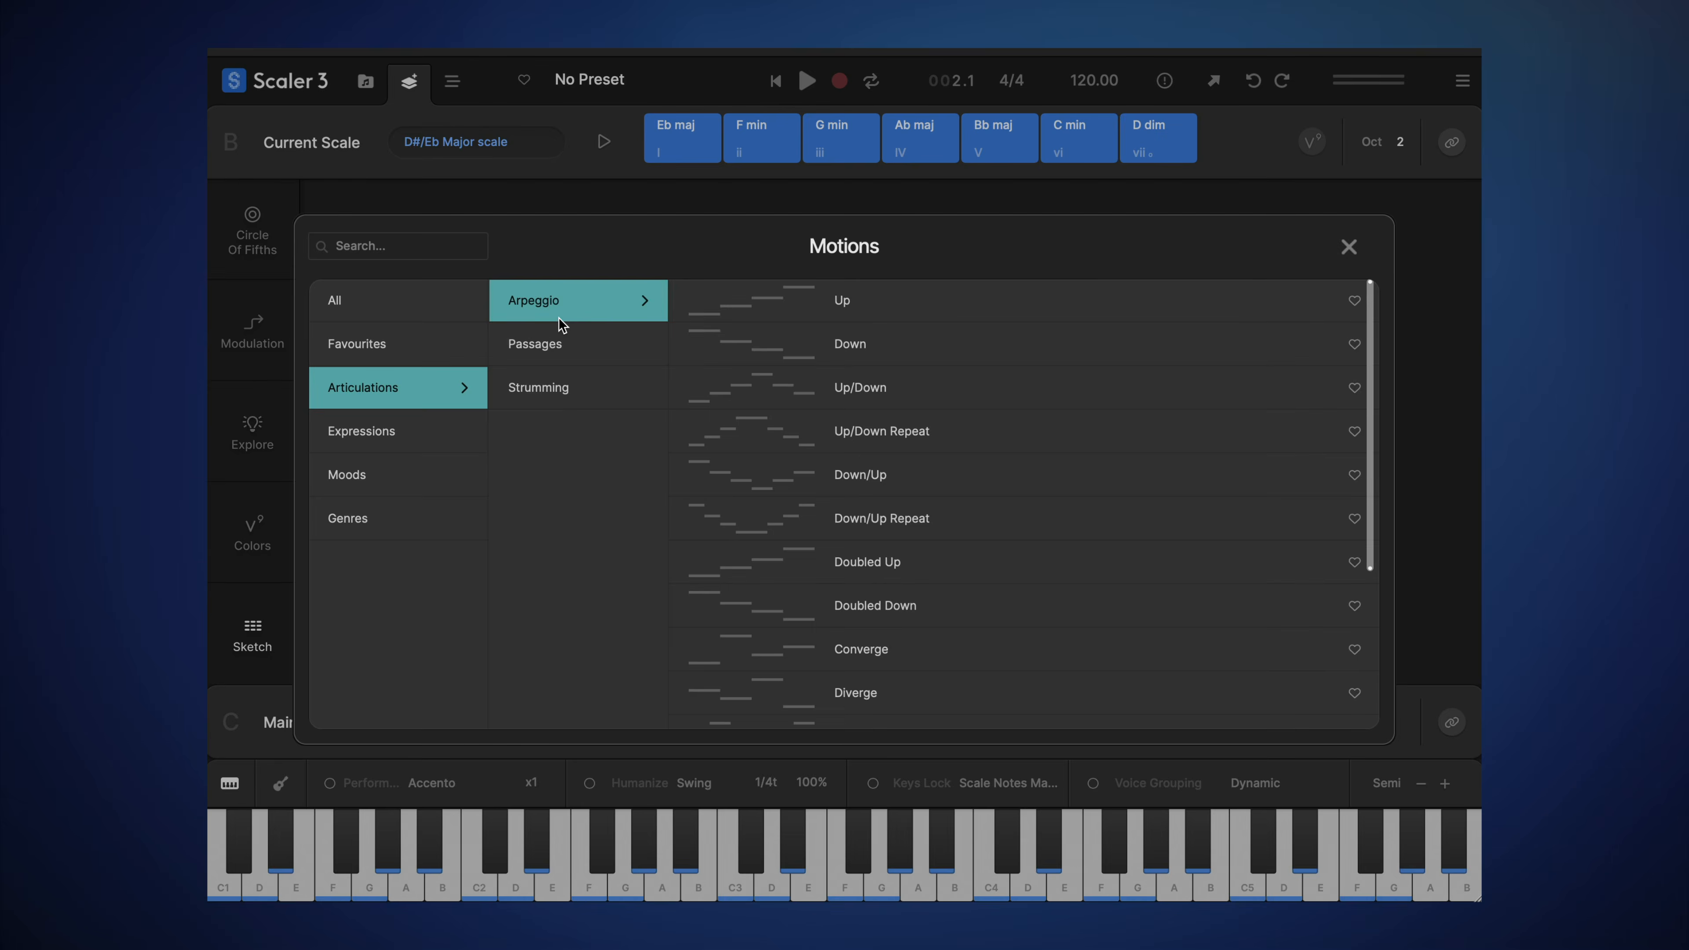
left_click(770, 393)
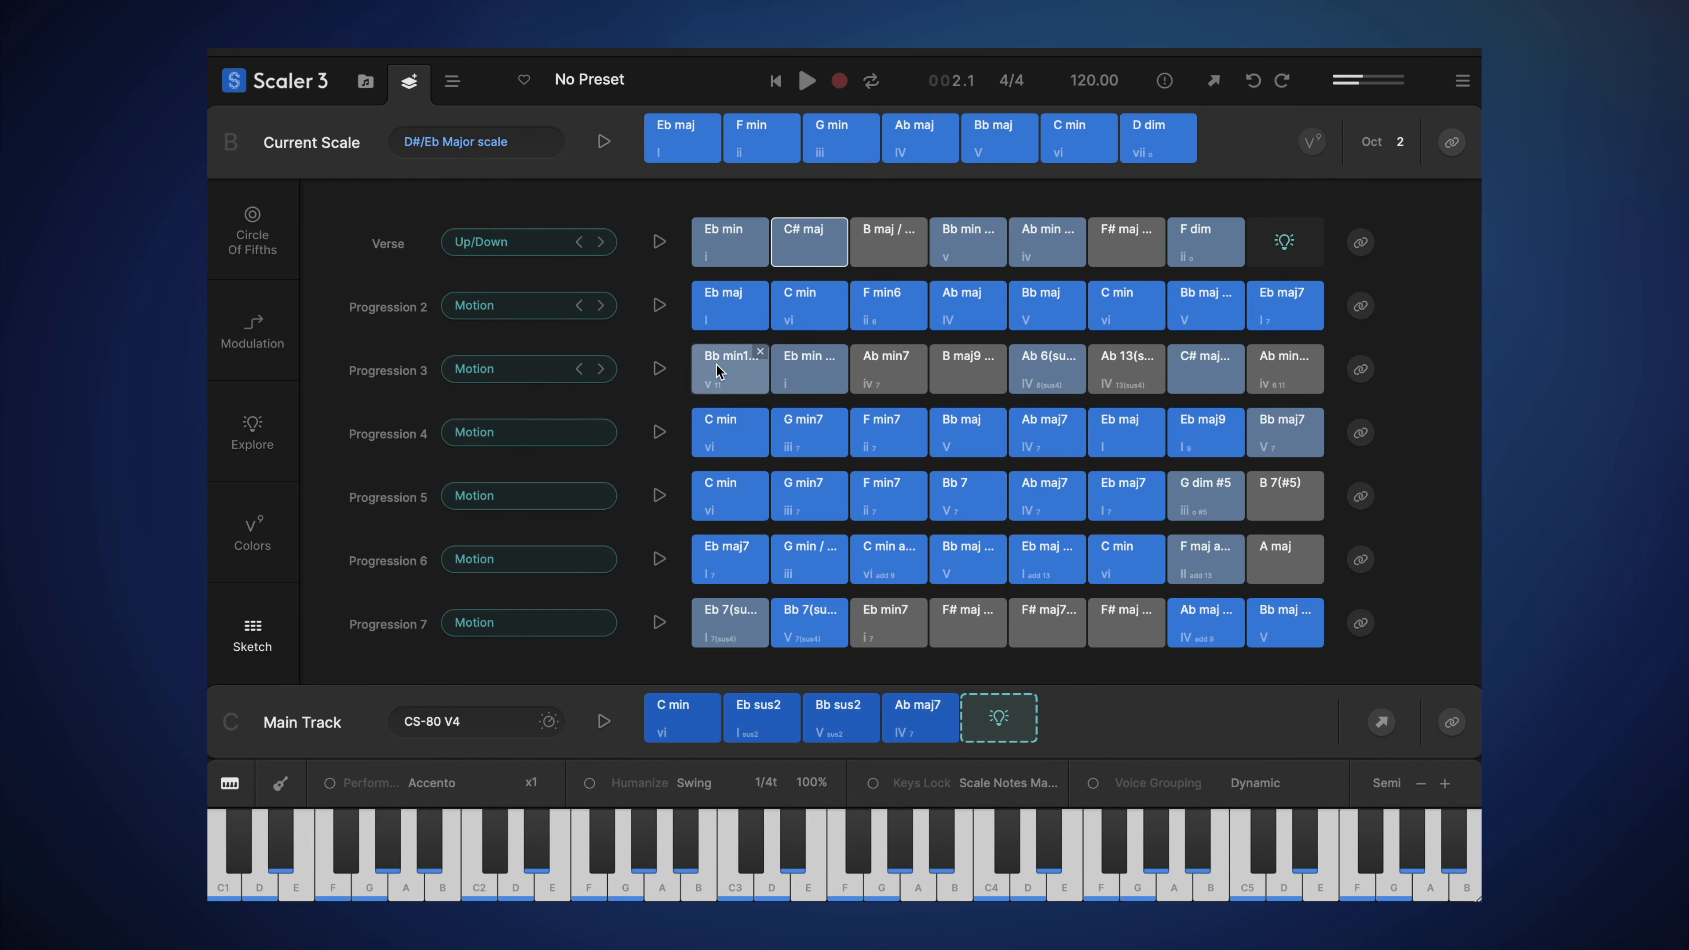
Step: Play the Verse progression, and audition Progression 2's Eb maj chord and the Verse's C# maj chord
left_click(659, 241)
left_click(744, 312)
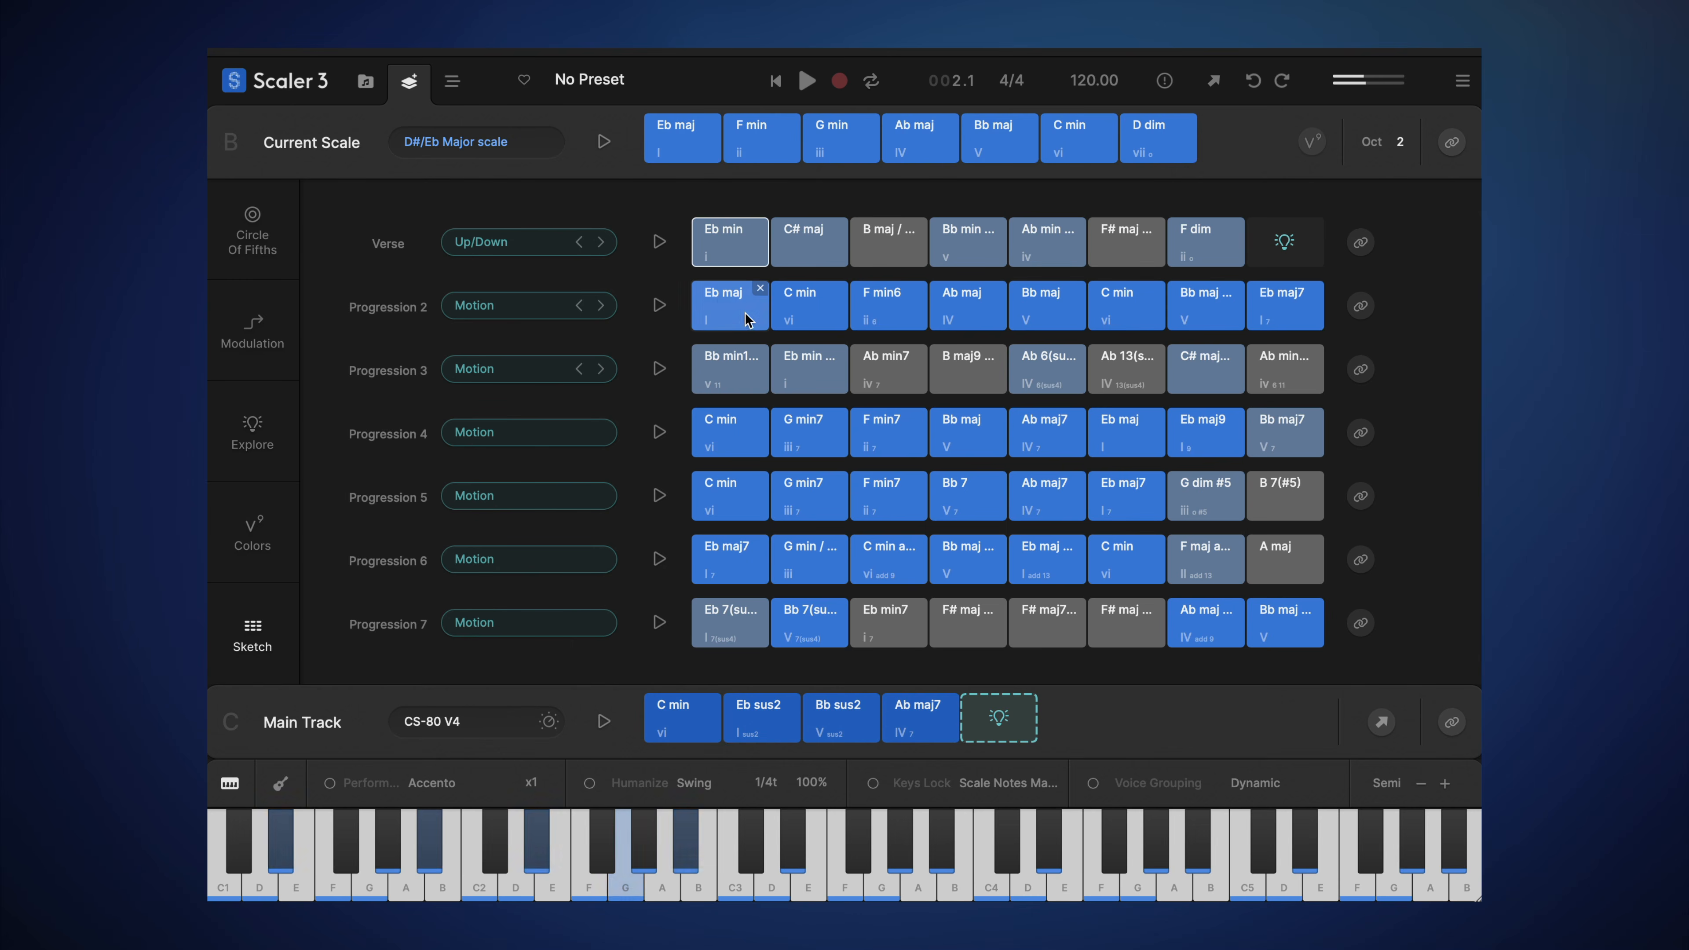
left_click(744, 312)
left_click(793, 253)
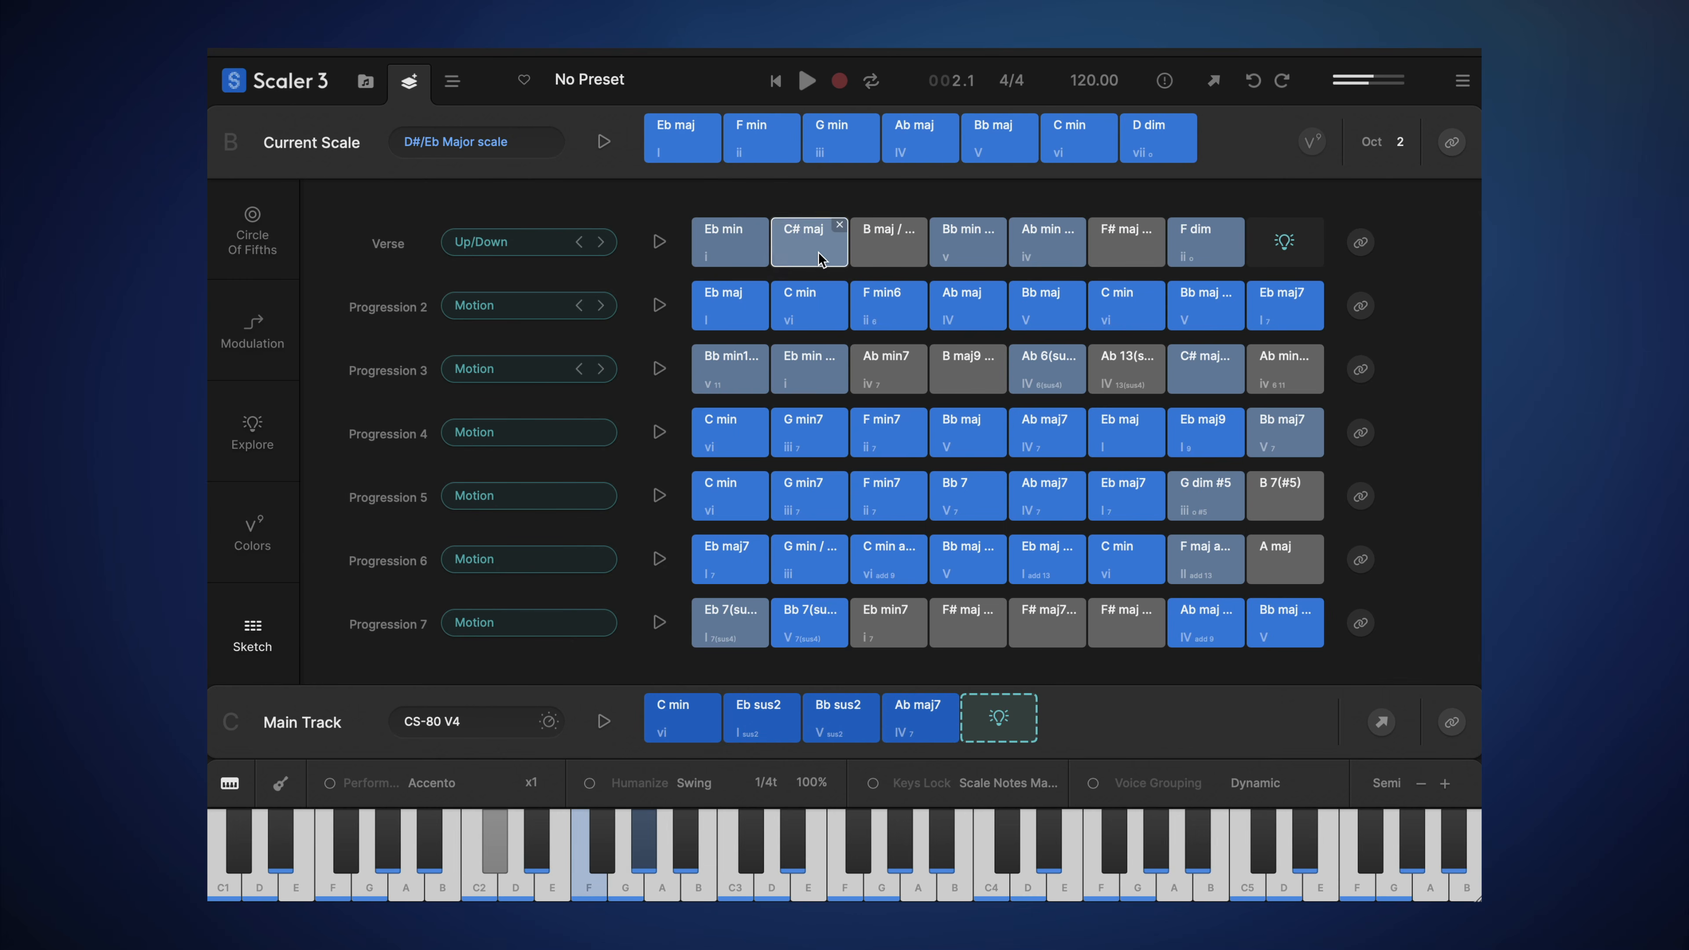
Step: Try key binding on the Verse progression, Progression 2 and Progression 3
left_click(1358, 308)
left_click(1358, 245)
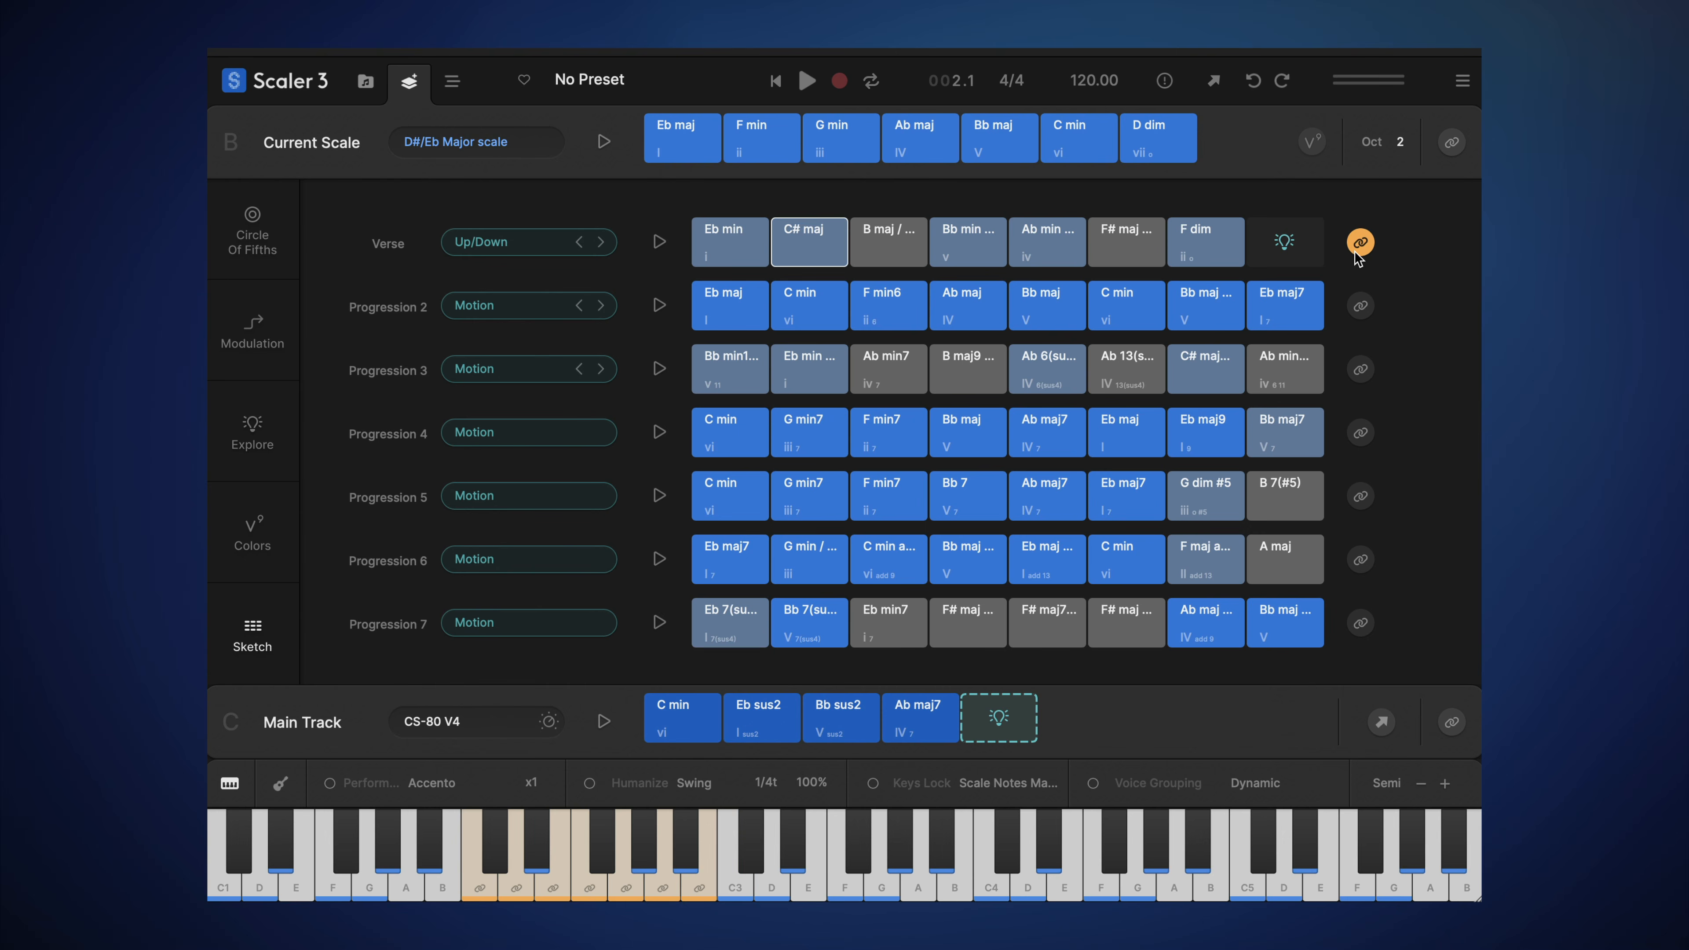
left_click(1360, 306)
left_click(1359, 368)
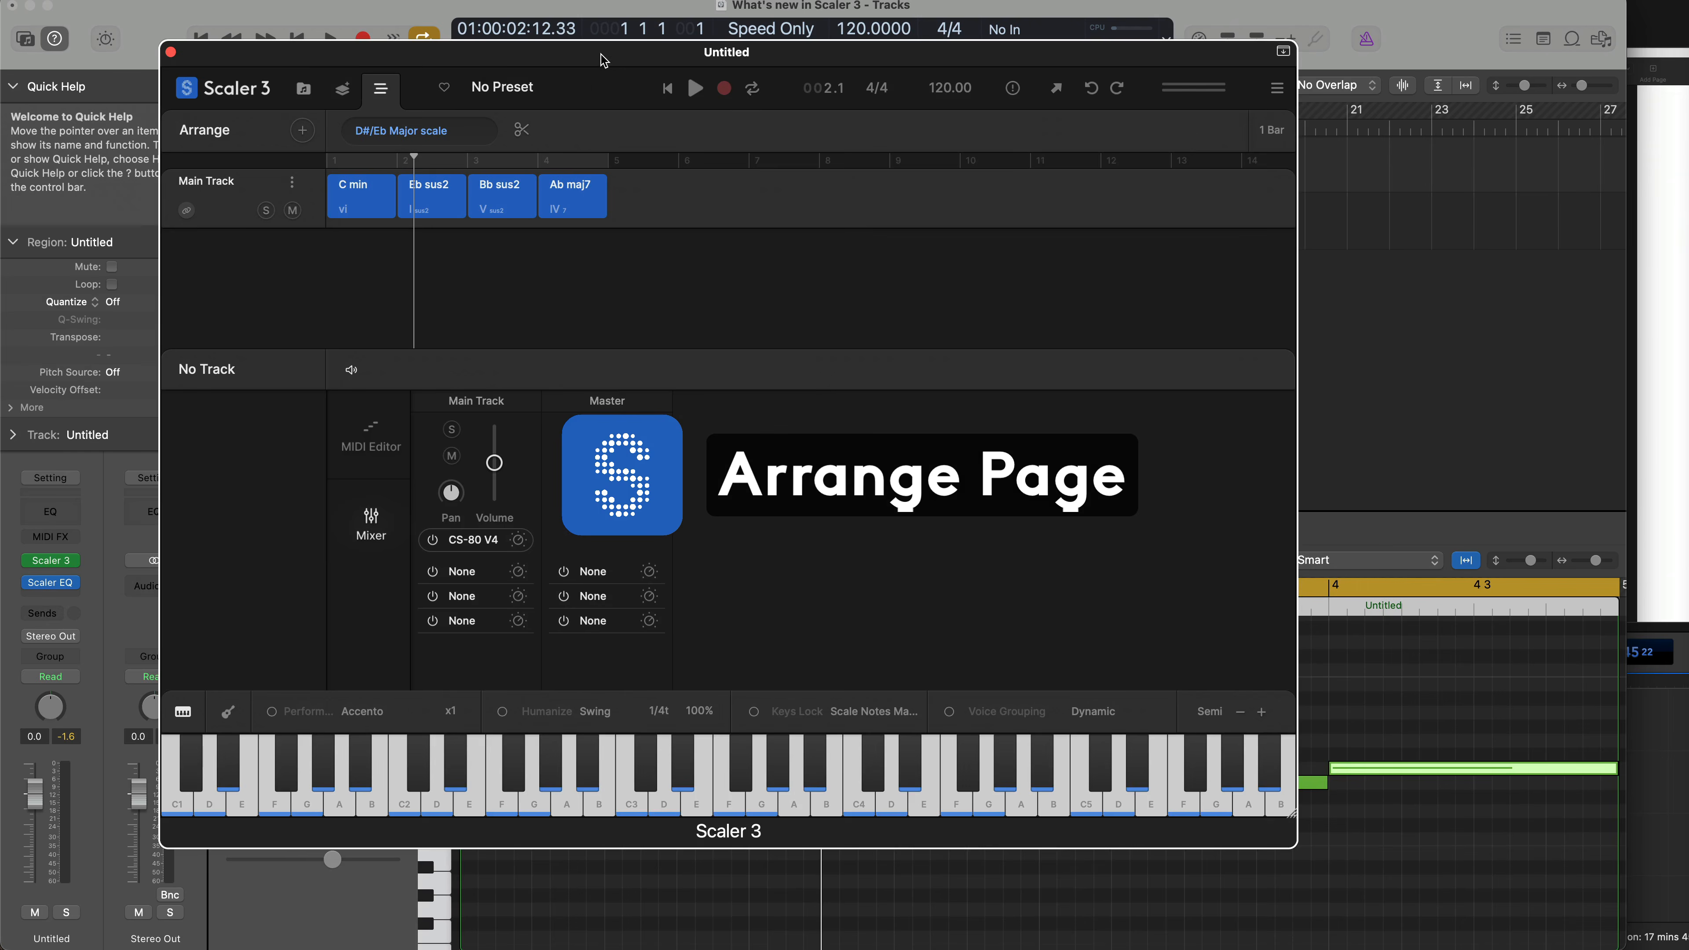
Step: Reposition the Scaler 3 window, turn on looping and shorten the Arrange loop to bars 1 and 2
left_click_drag(600, 52, 657, 171)
left_click(808, 206)
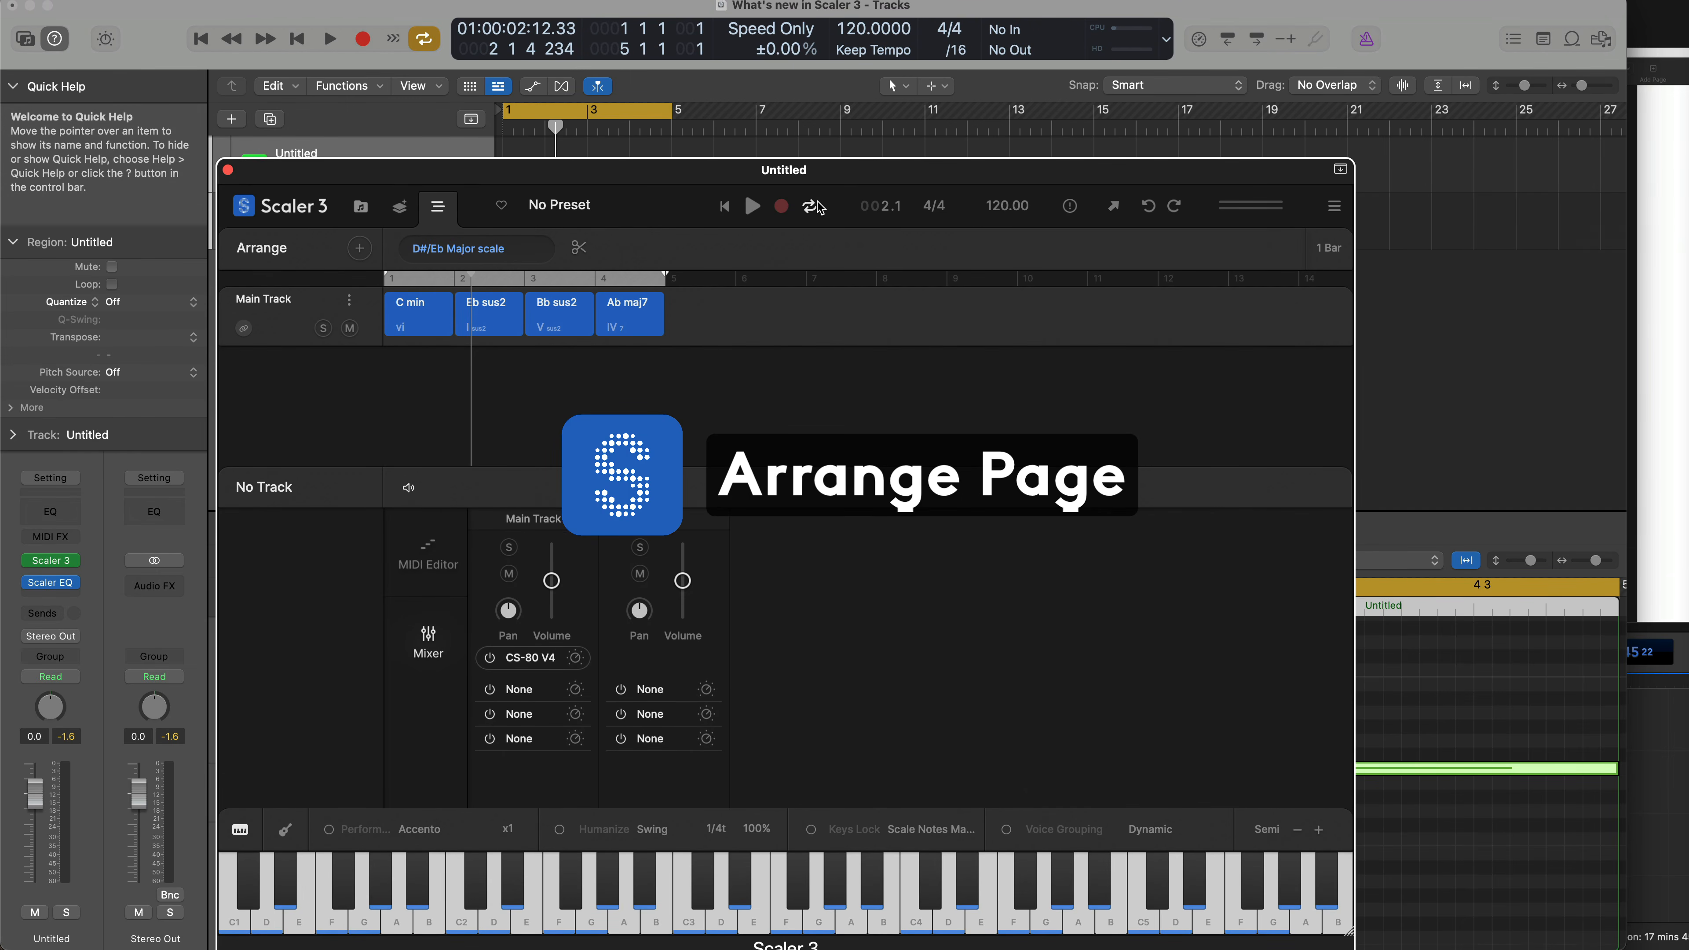
left_click_drag(669, 278, 543, 282)
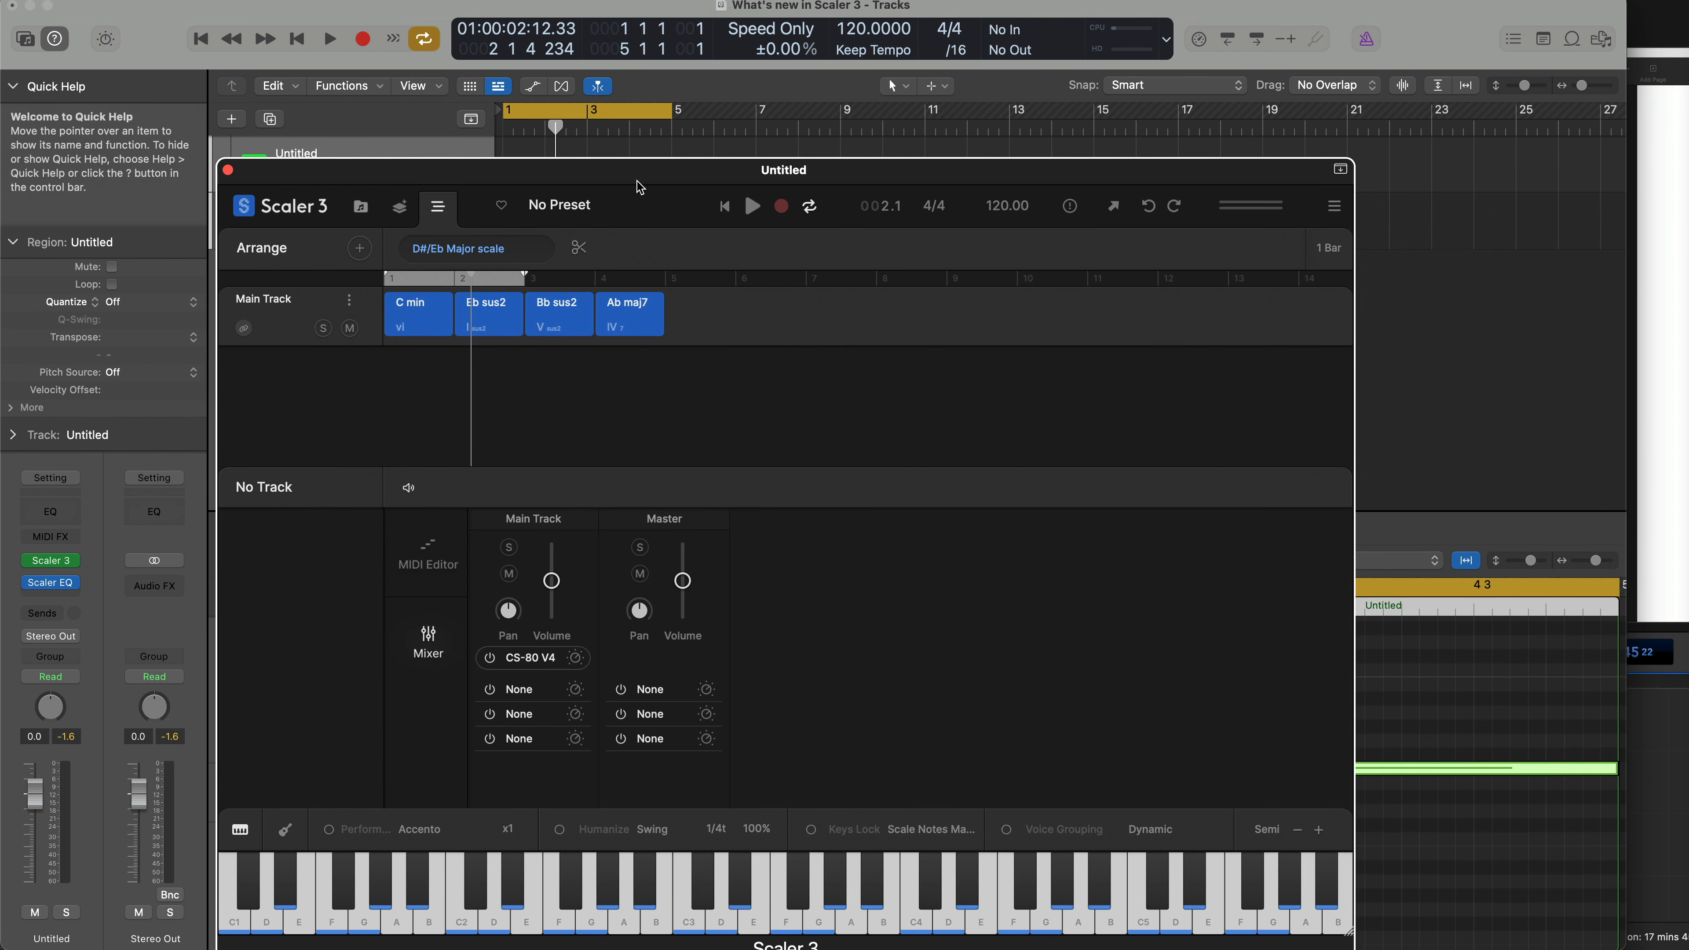
Step: In Logic Pro, turn off the cycle area and test host-synced playback, moving the playhead to bar 11 before stopping
left_click(641, 113)
key("space")
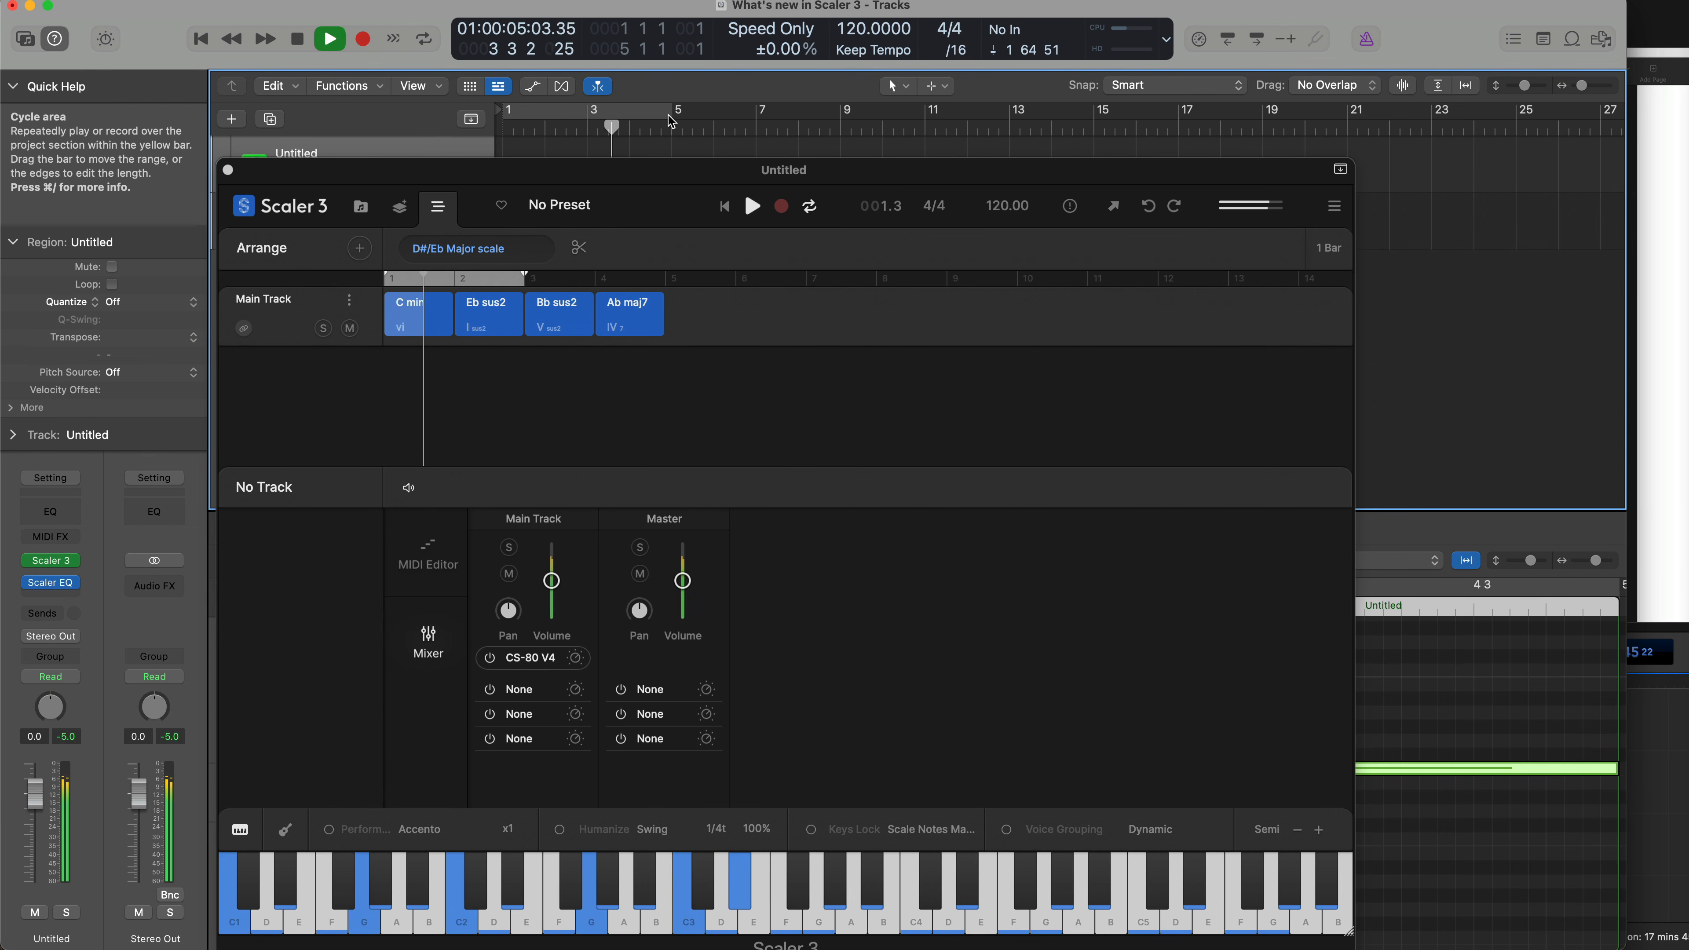
left_click(922, 131)
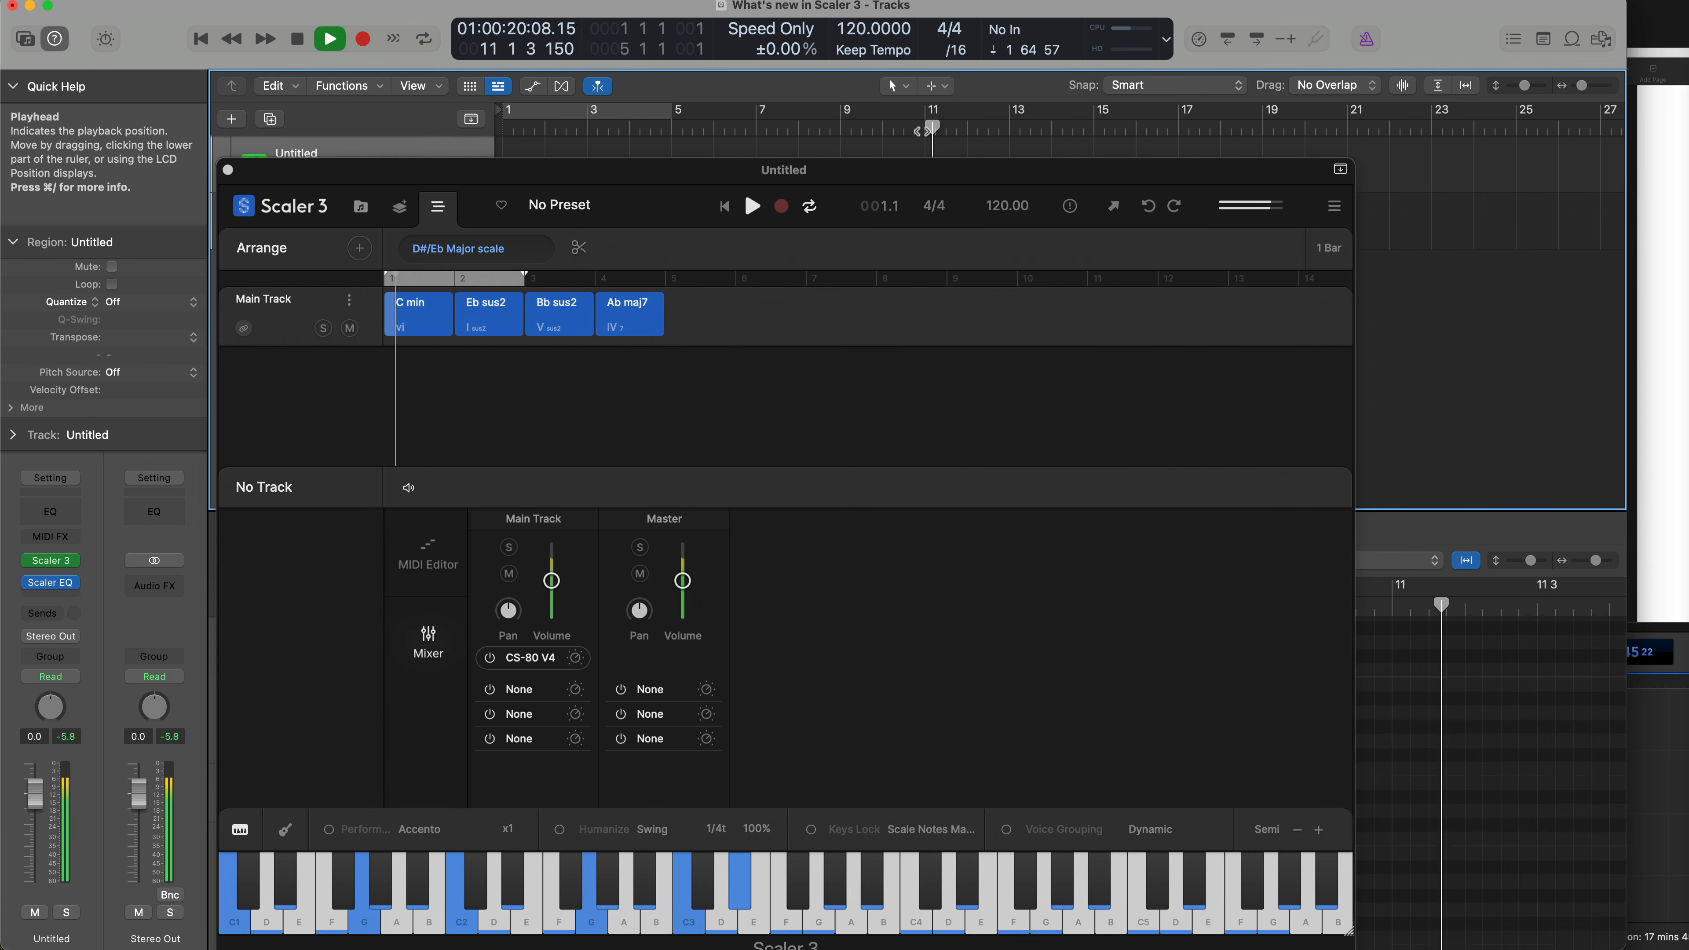
key("space")
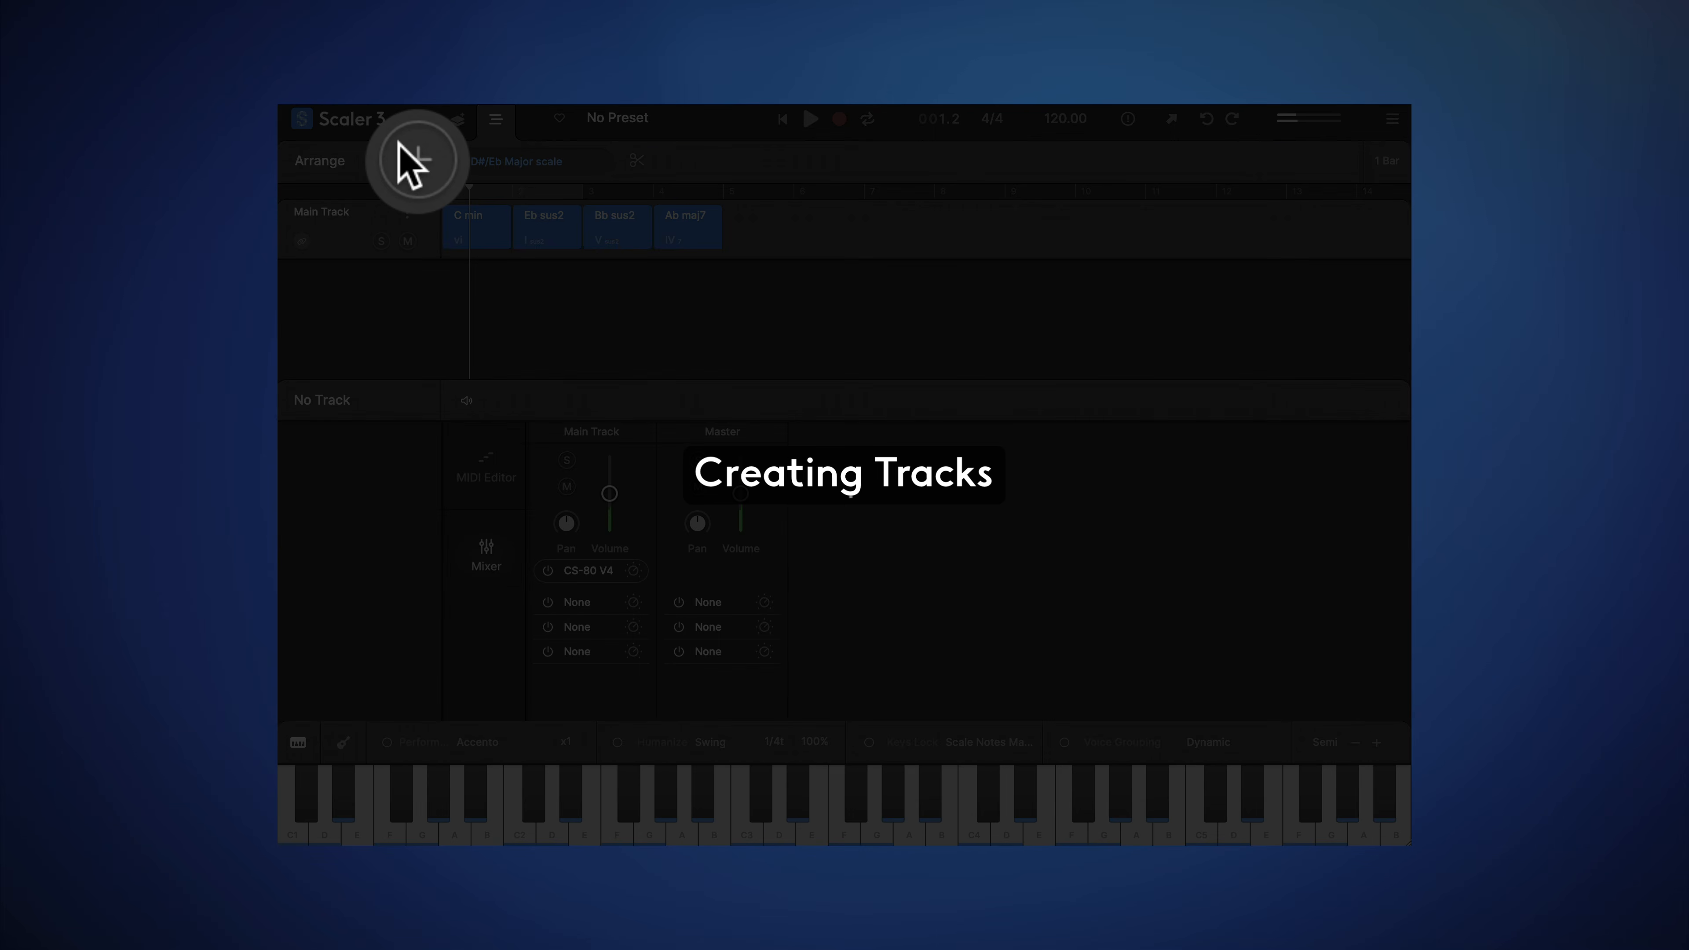
Step: Add a Performances track using the Basic Perf 6 motion from Common Performances, and slightly lower the Main Track's volume
left_click(409, 156)
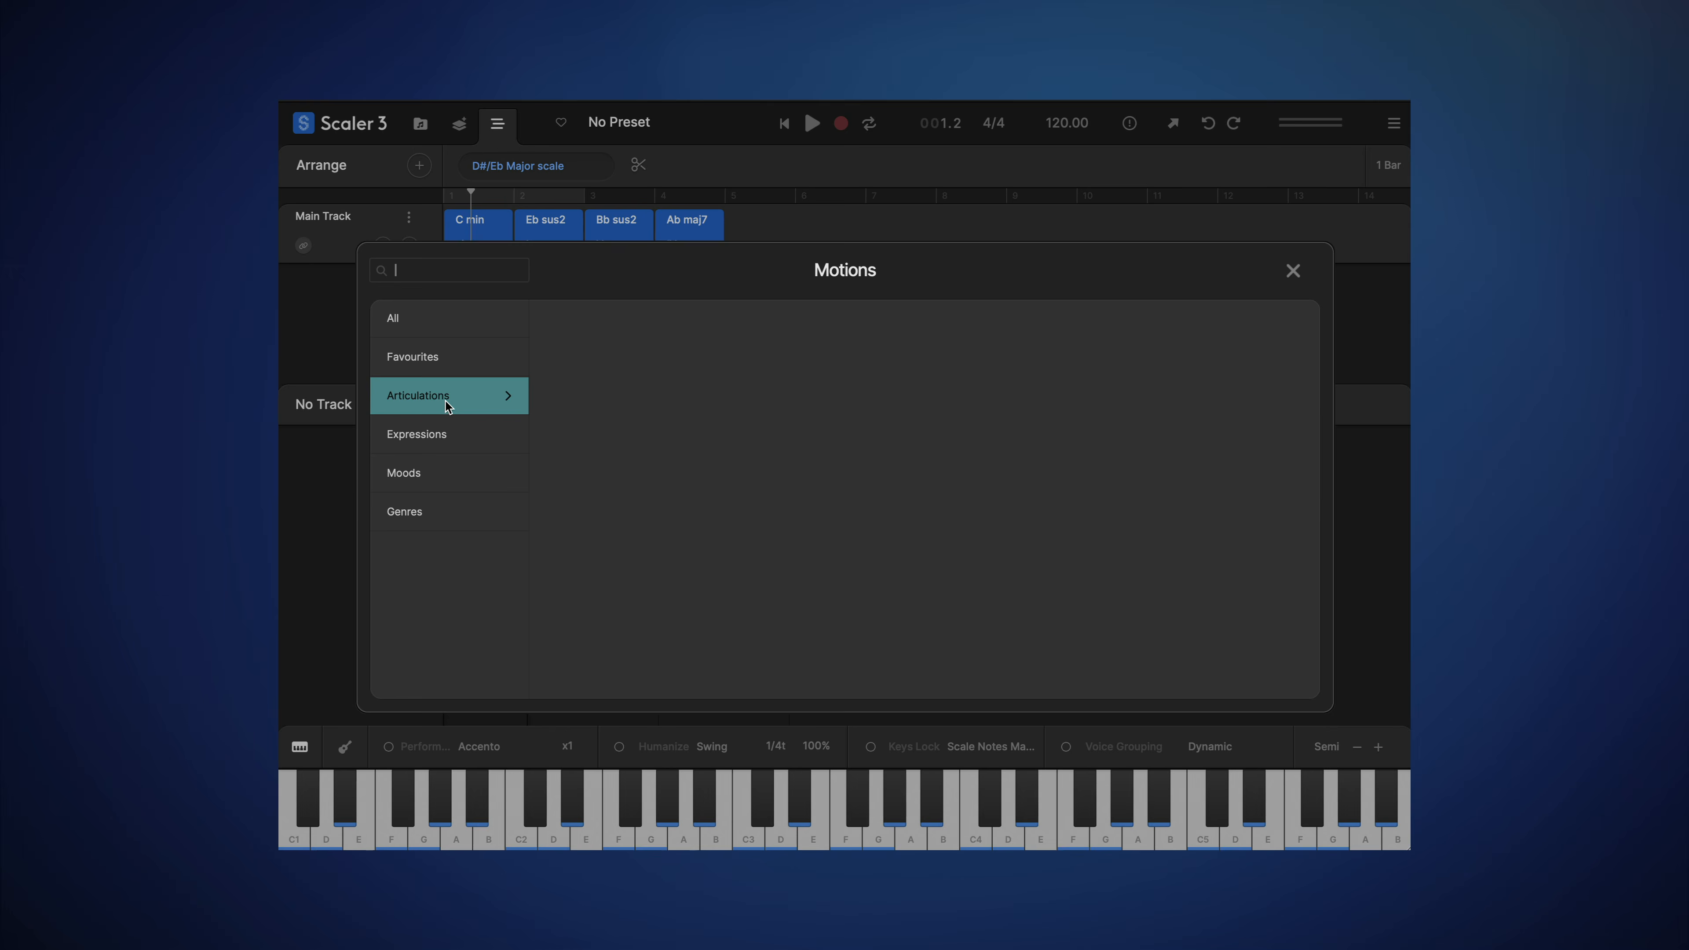
left_click(446, 402)
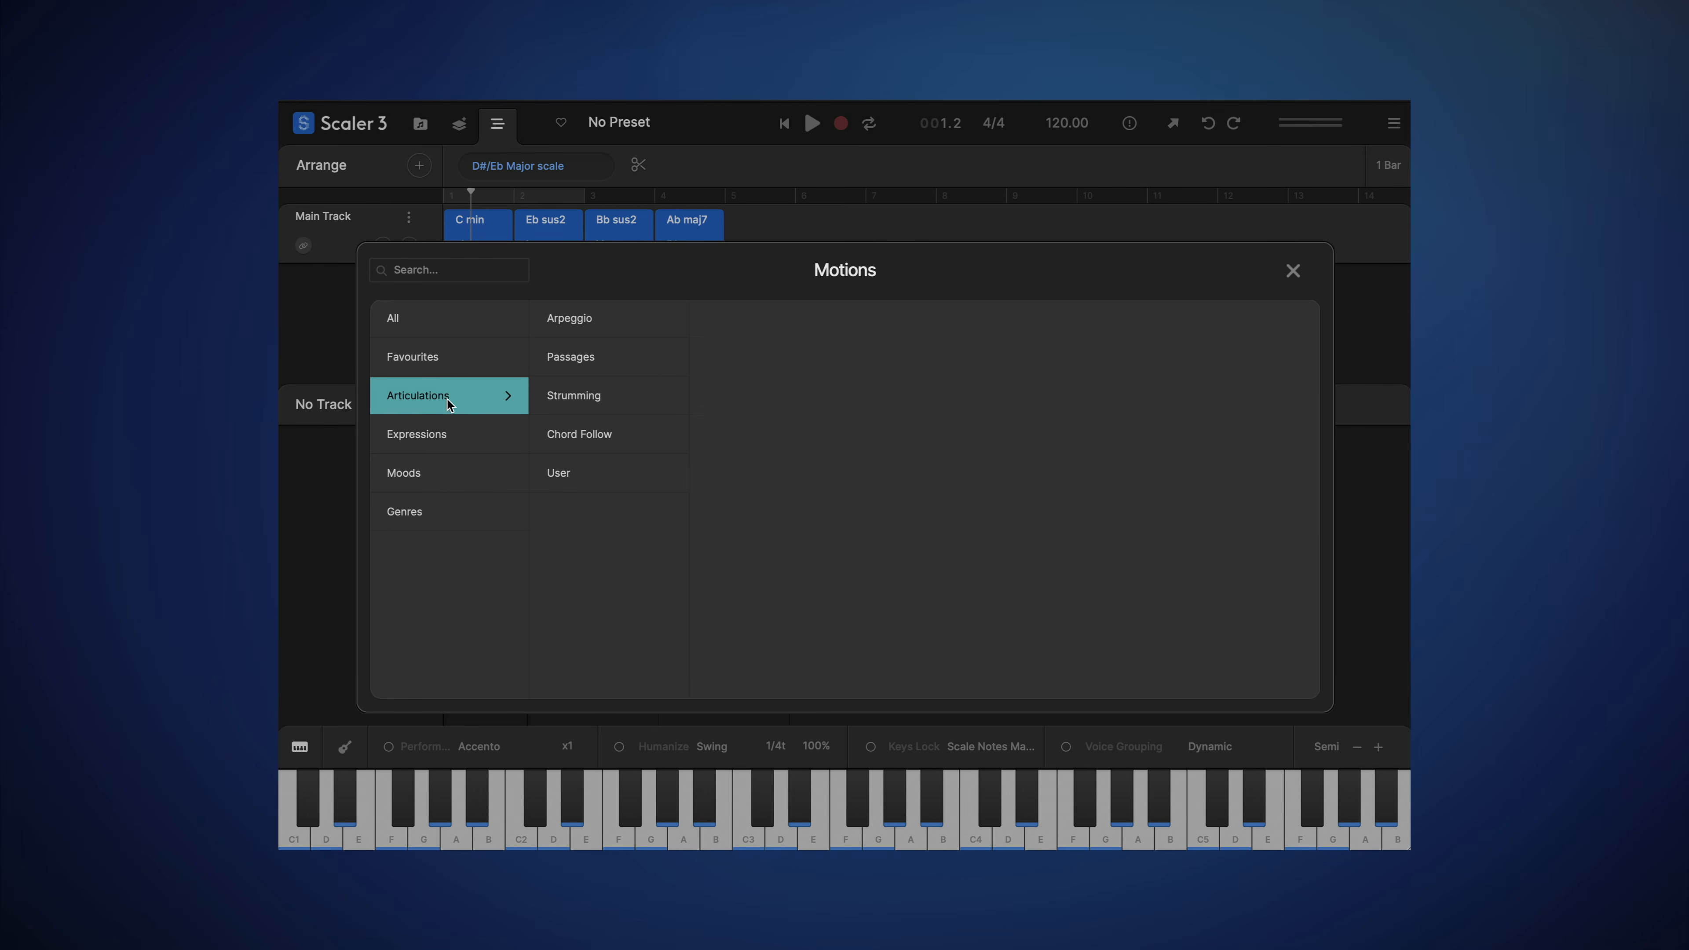
left_click(443, 425)
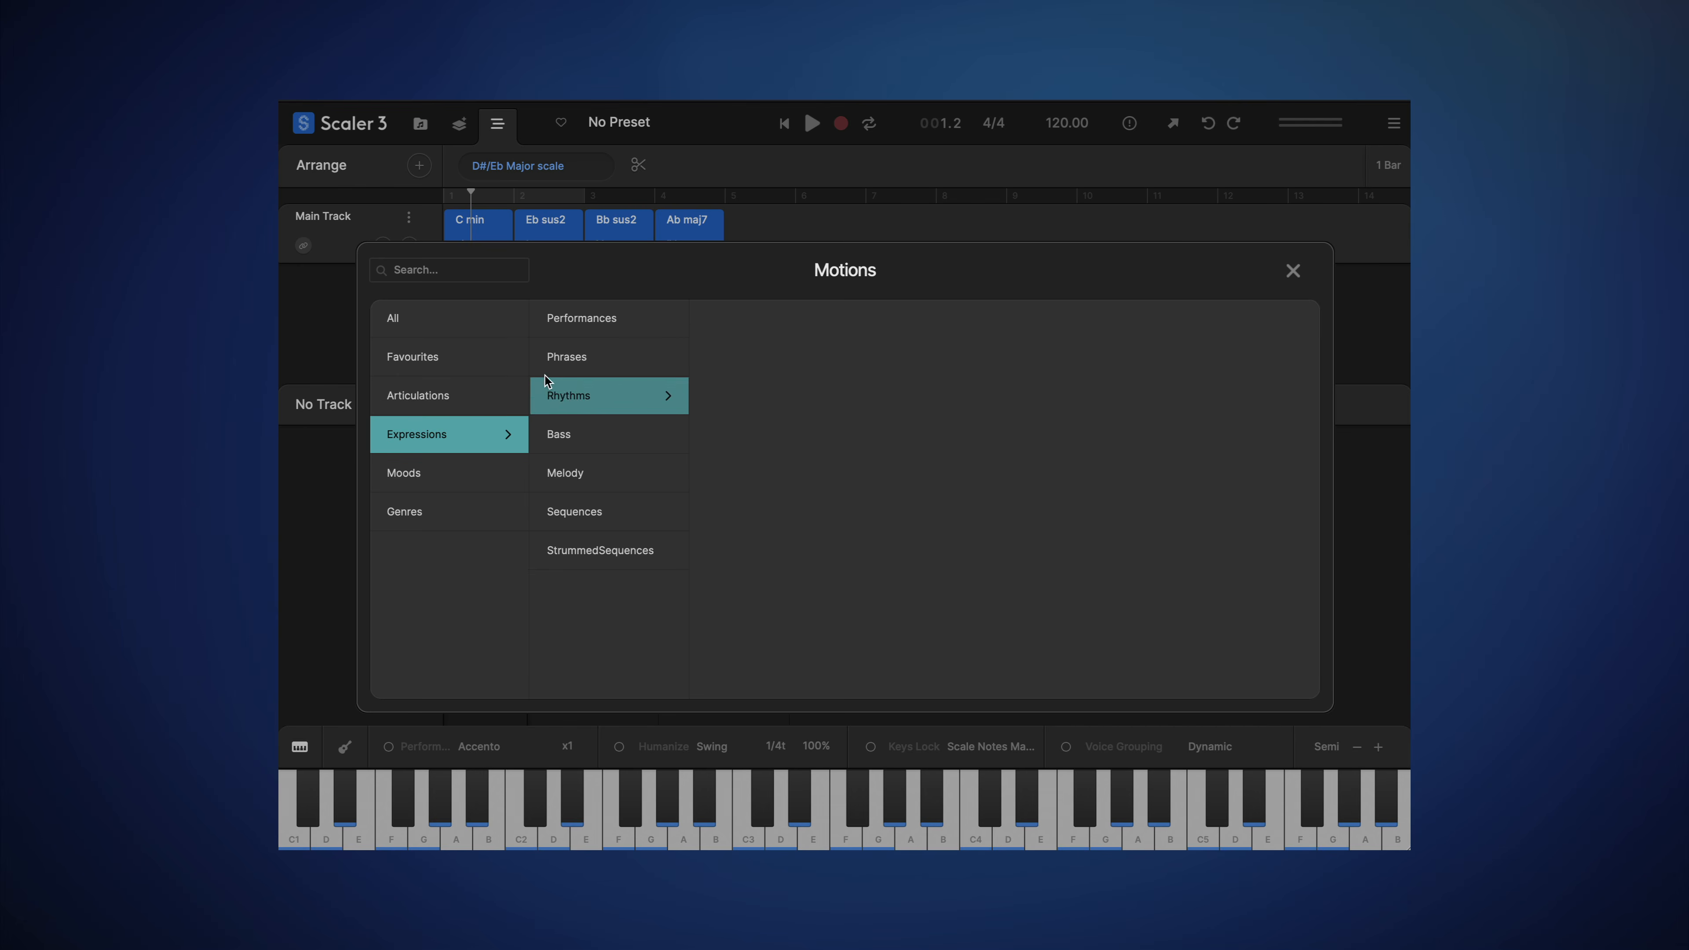
left_click(565, 321)
scroll(765, 359, "up", 1)
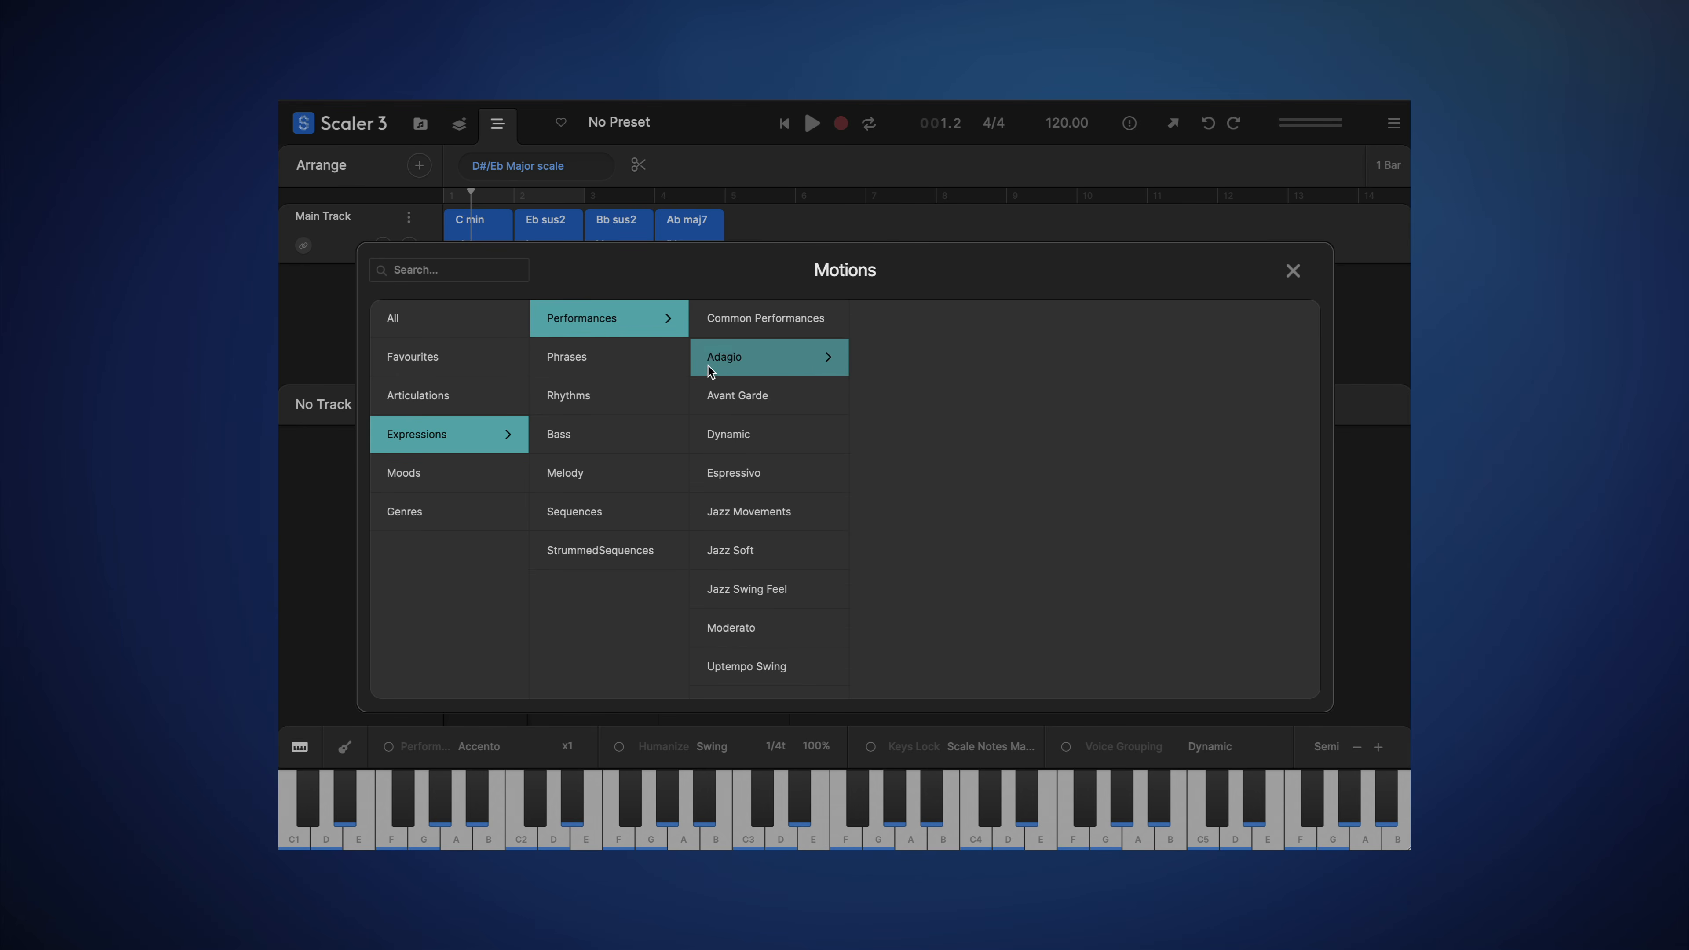
left_click(765, 318)
left_click(885, 318)
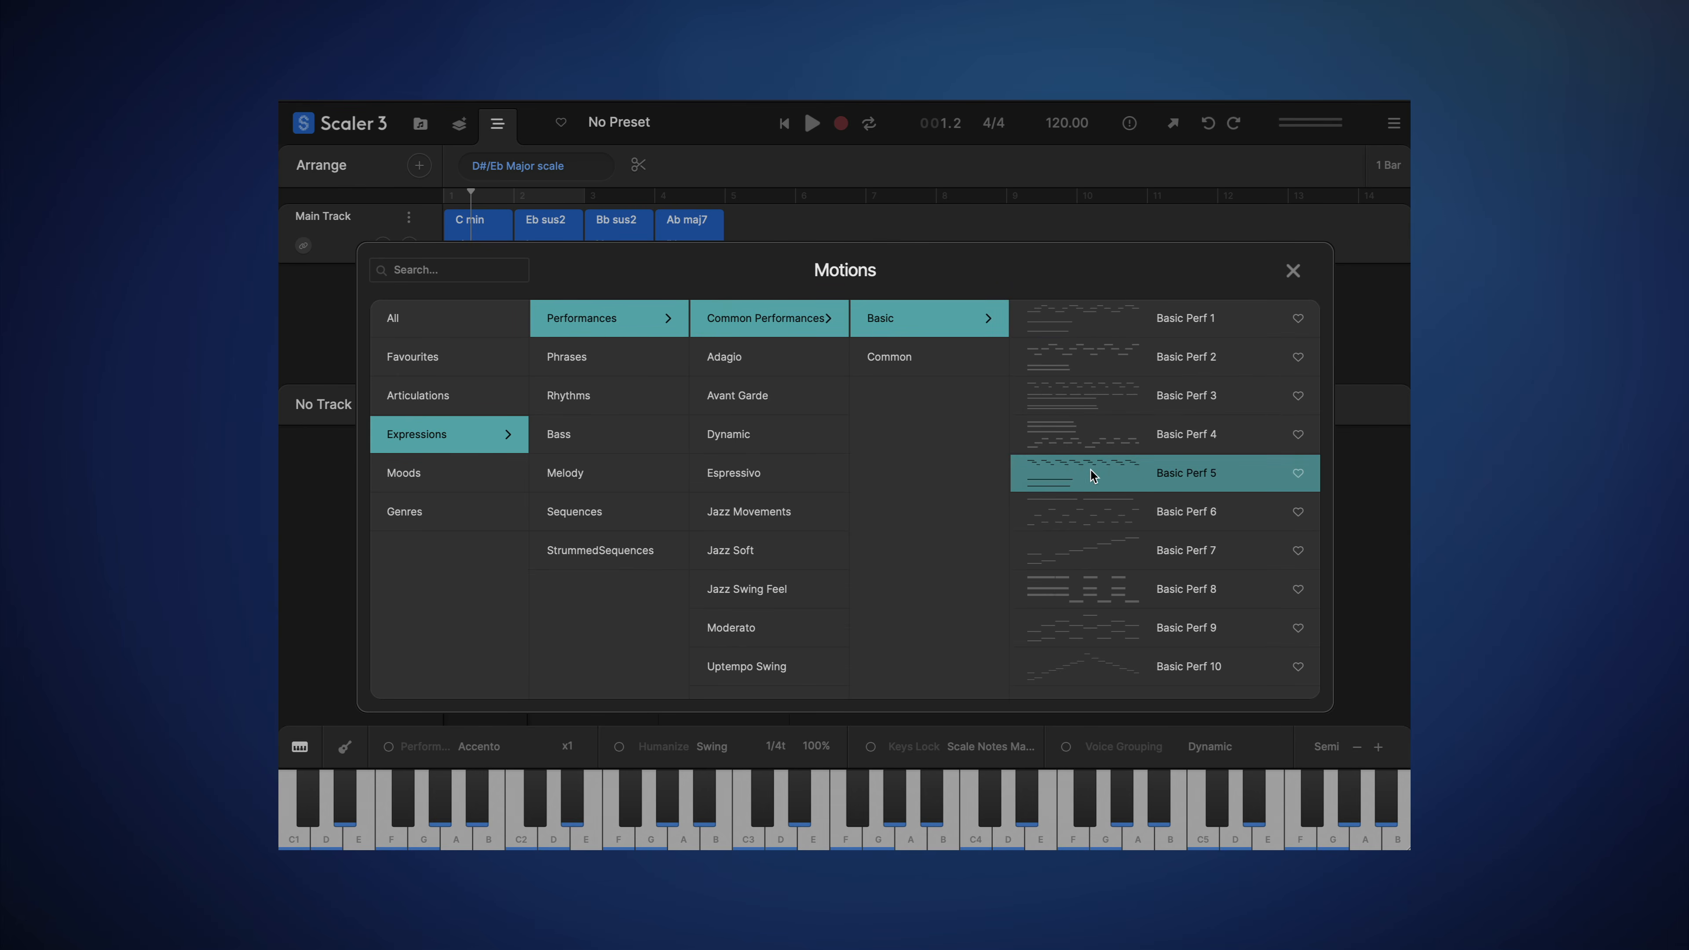
left_click(1084, 511)
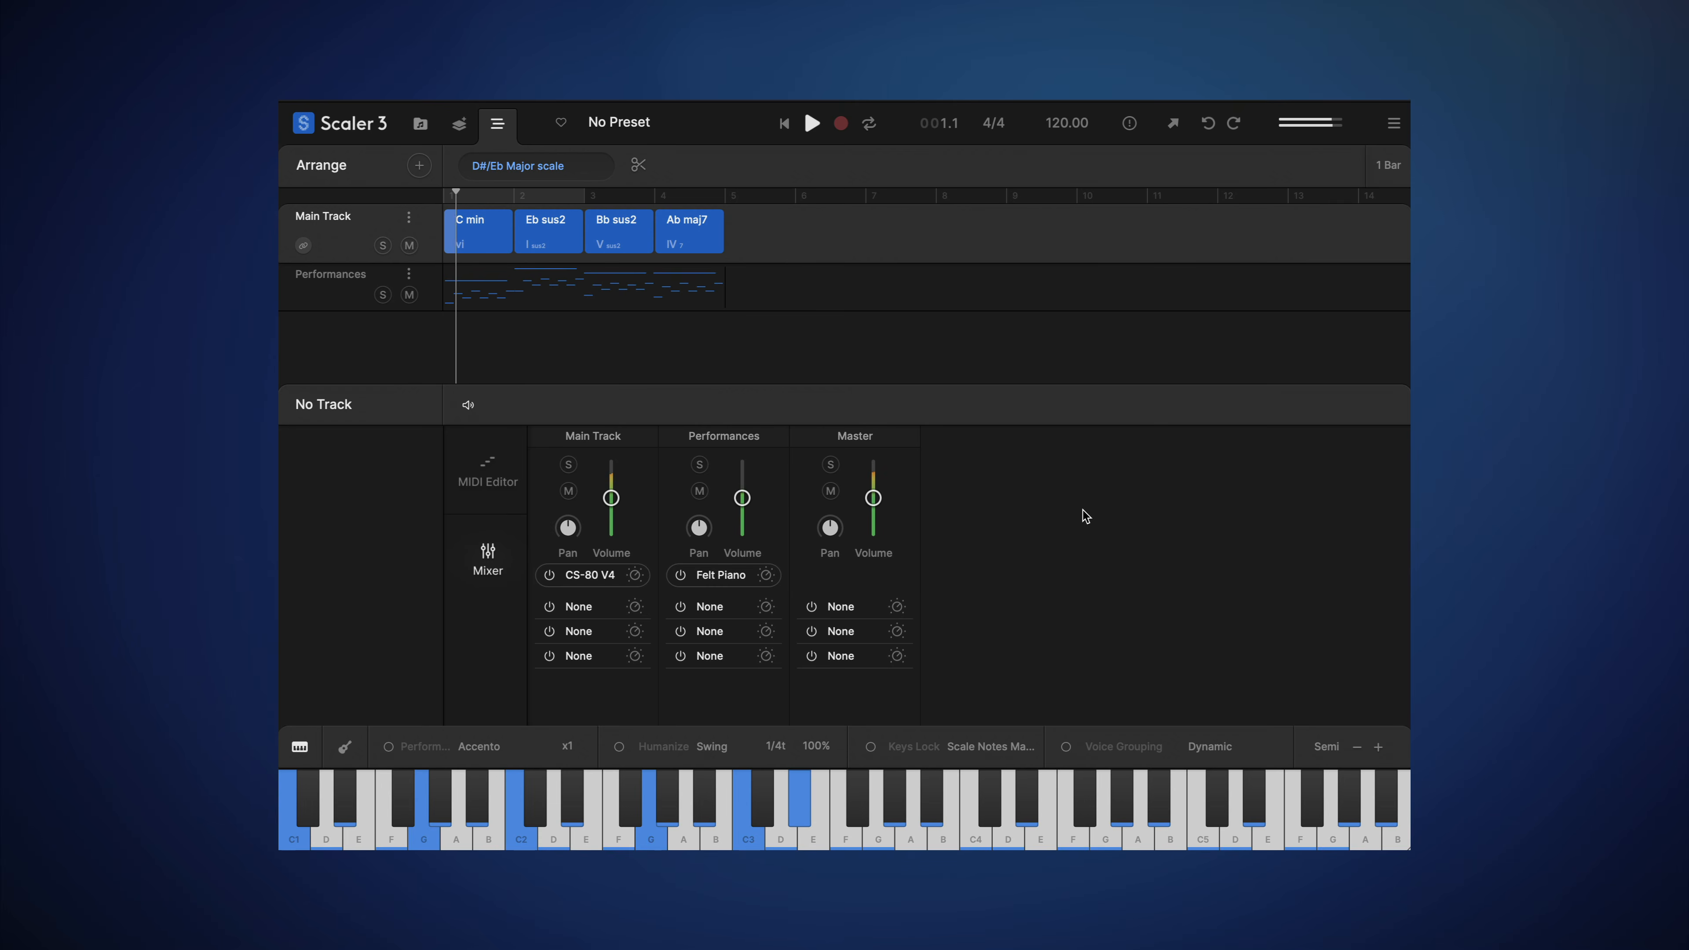
mouse_move(611, 498)
left_mouse_down()
mouse_move(611, 532)
mouse_move(721, 575)
mouse_move(611, 502)
left_mouse_up()
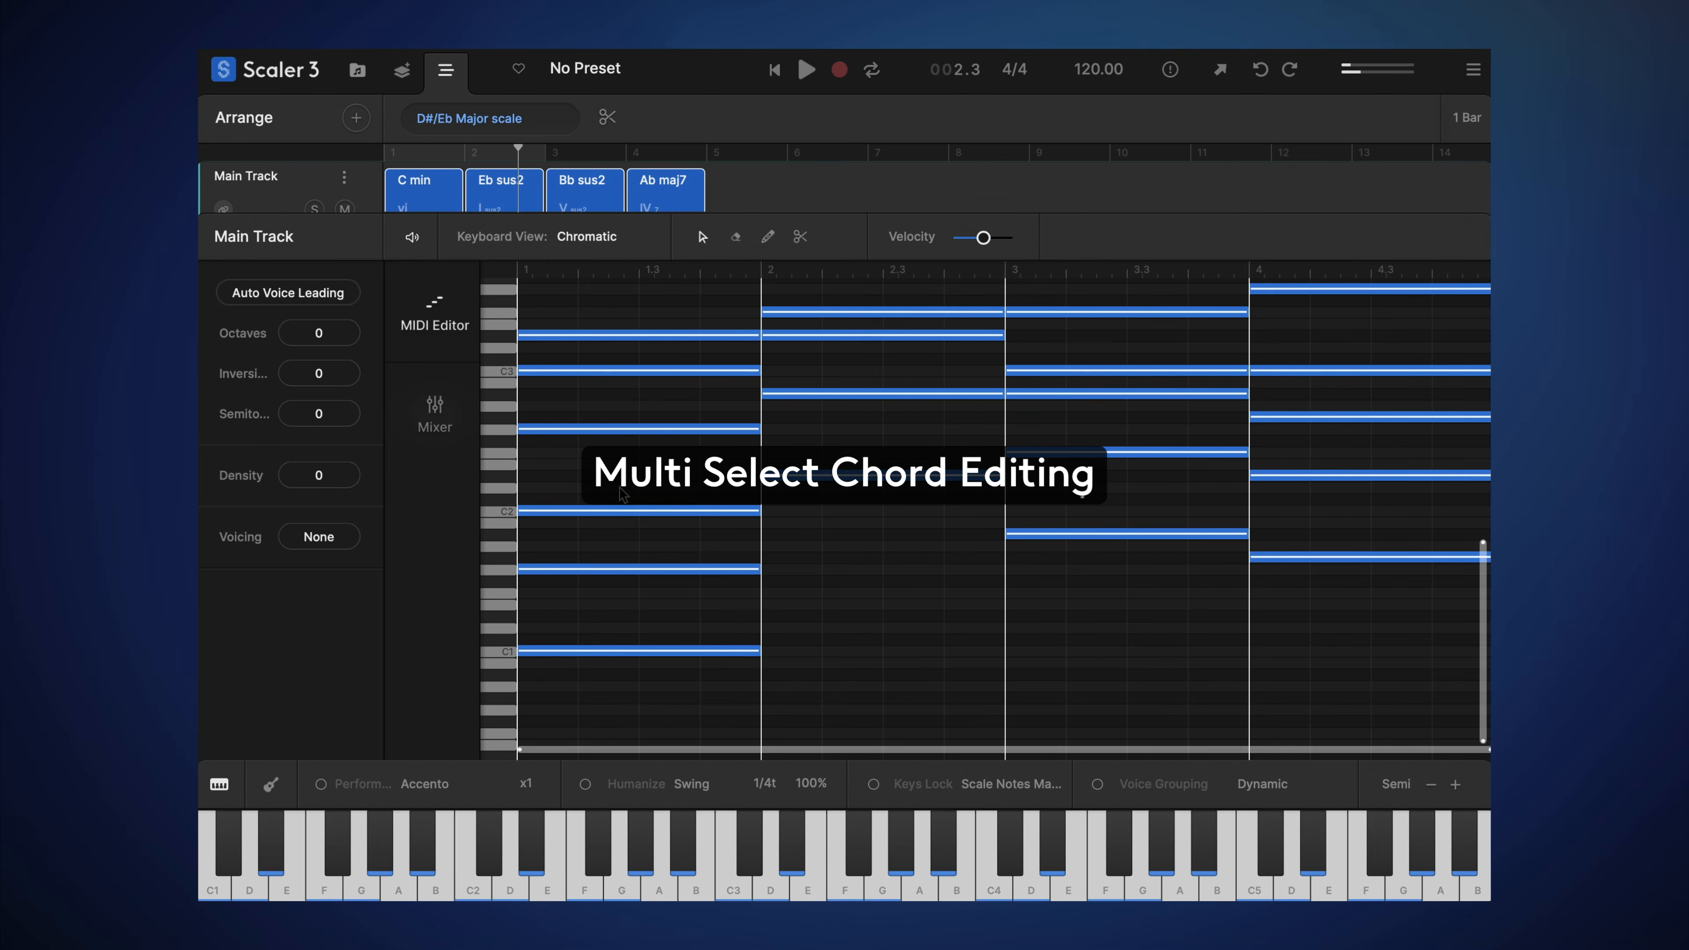
Step: Delete the two lowest notes of the C min chord in the Main Track and audition the edited progression
scroll(594, 547, "up", 3)
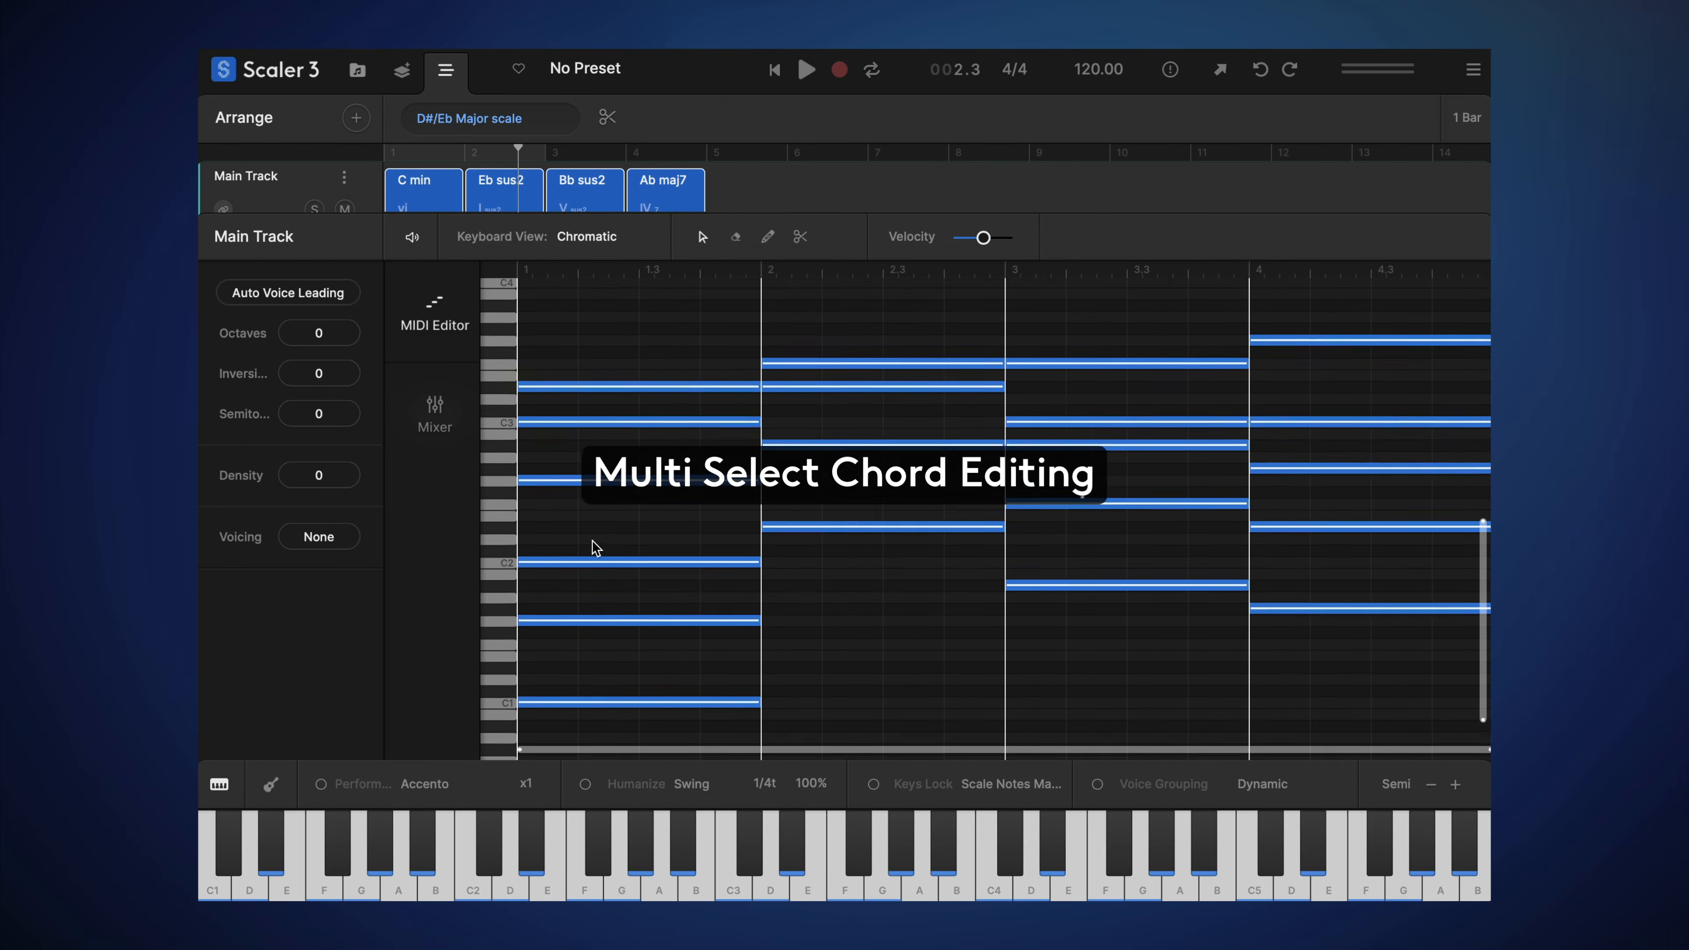
scroll(595, 546, "down", 3)
left_click_drag(632, 689, 649, 536)
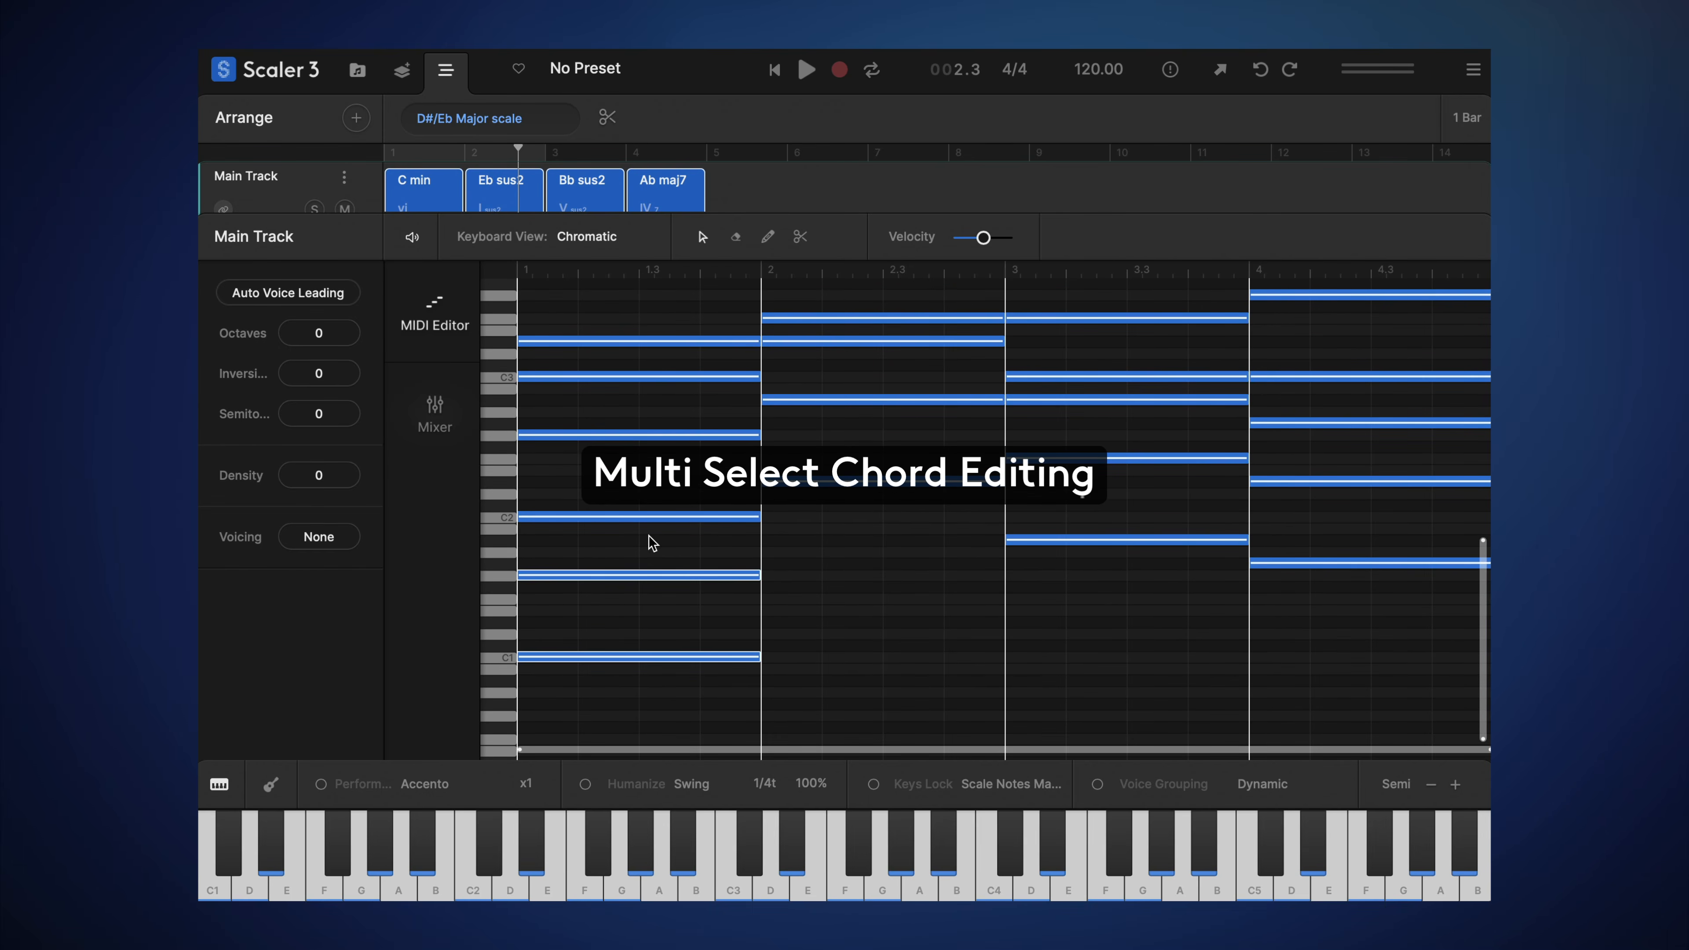
key("Delete")
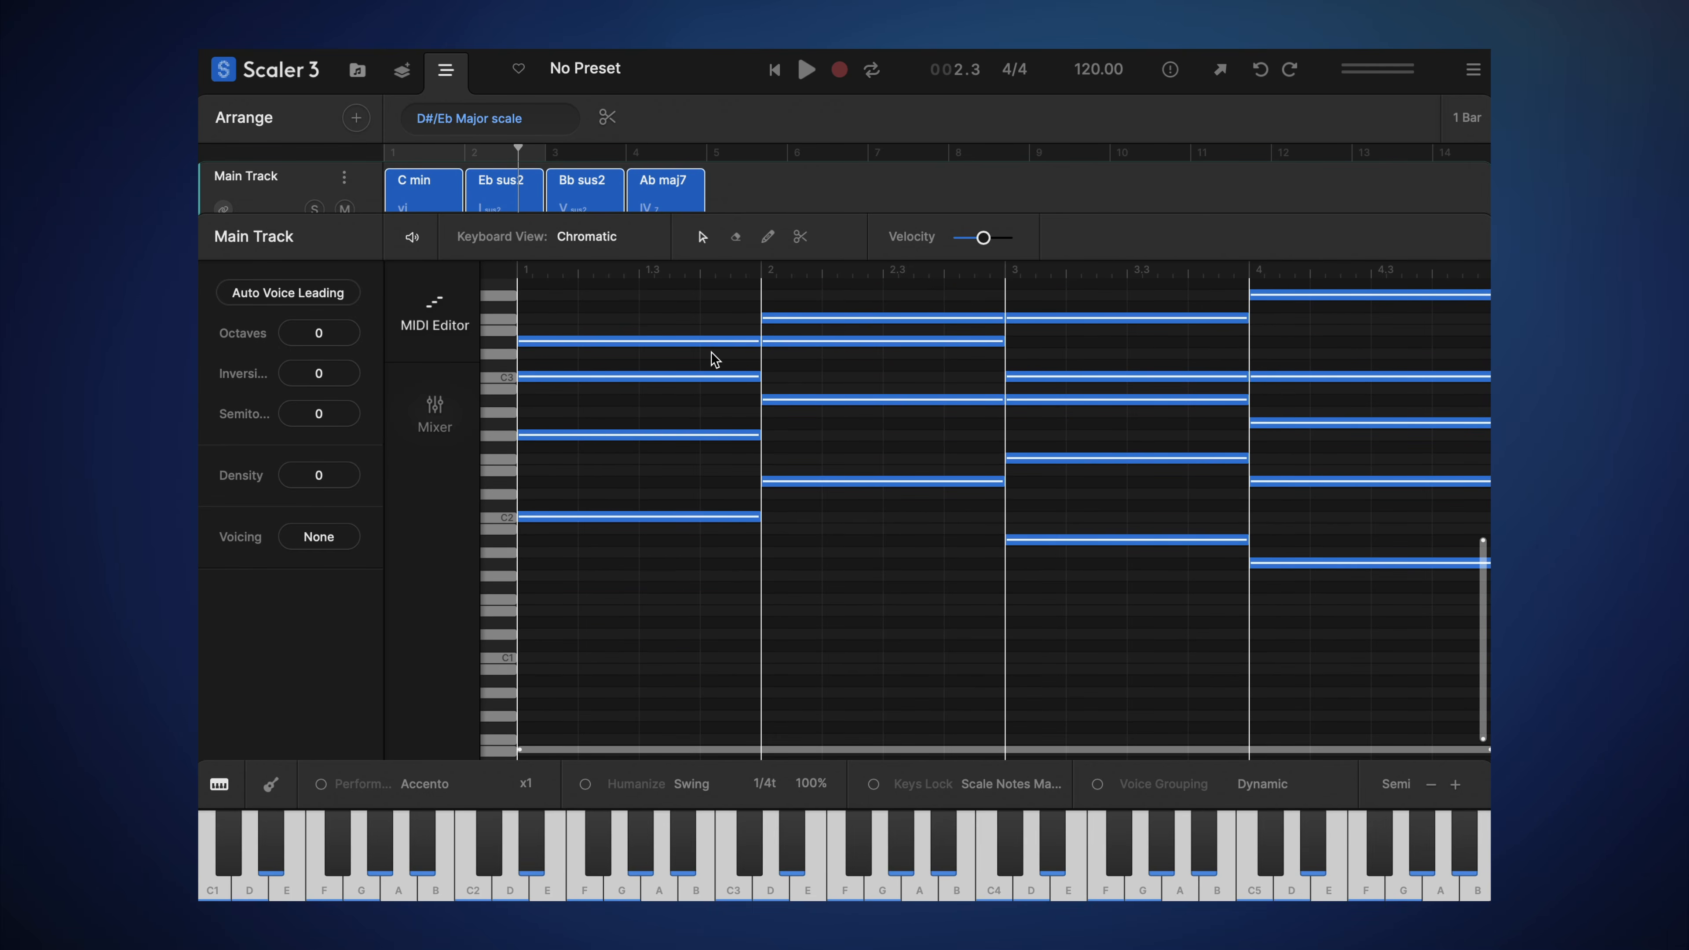
key("space")
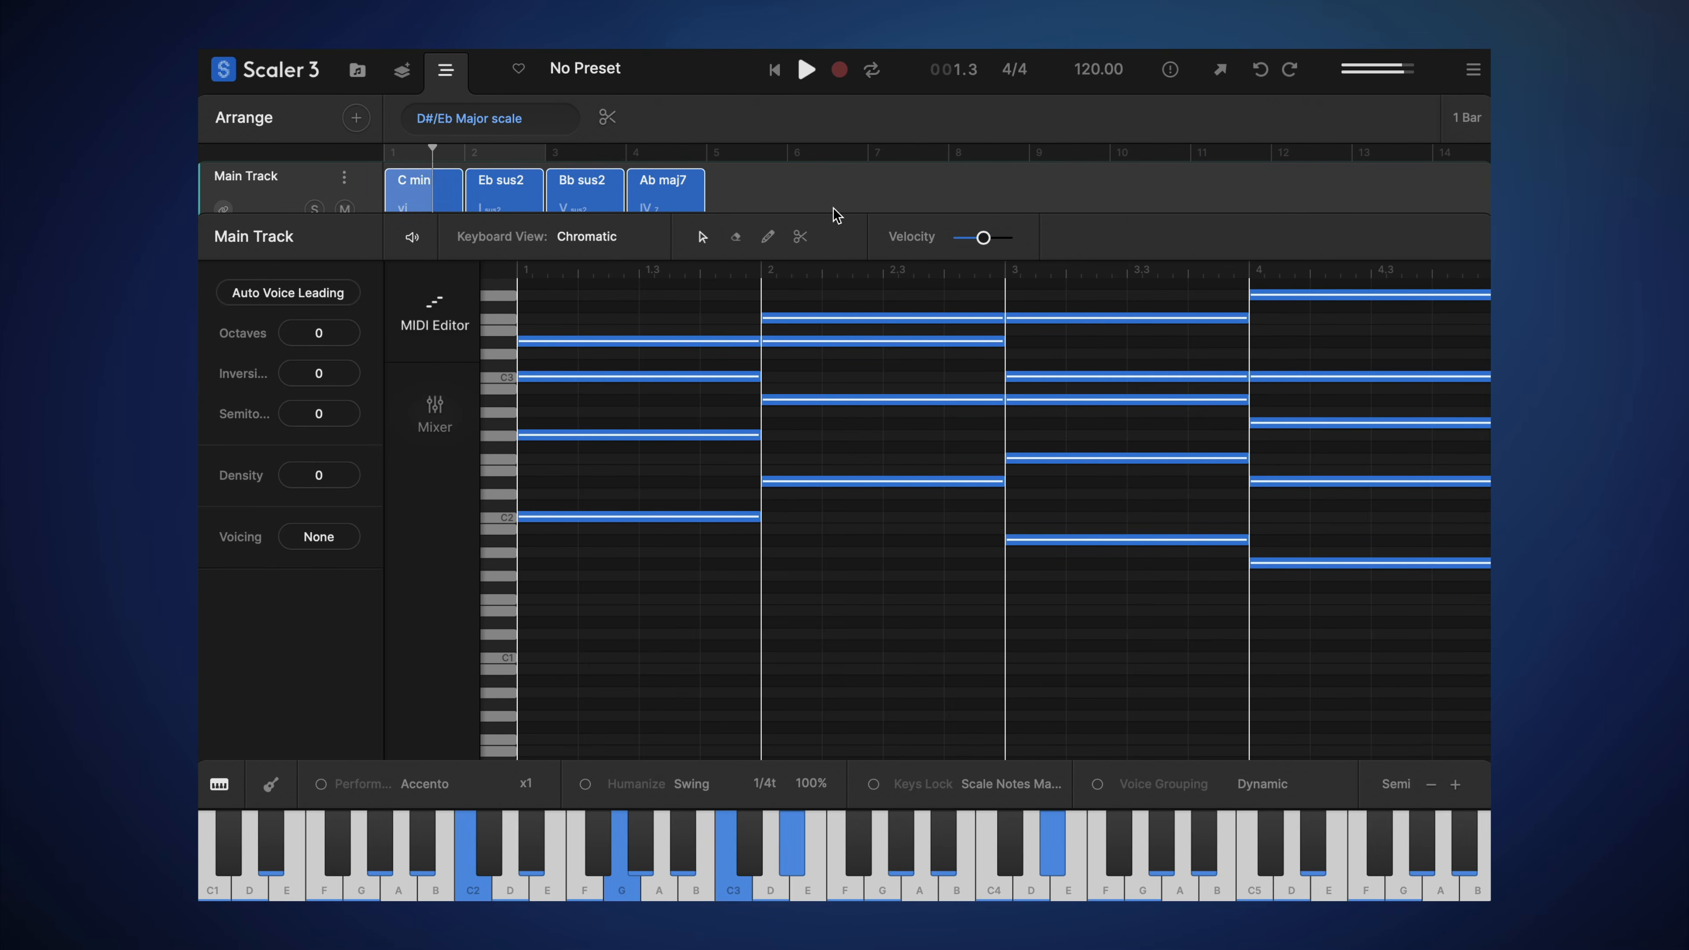
Step: Enlarge the track area, apply Auto Voice Leading to the selected Main Track chords and play them back
left_click_drag(839, 214, 829, 288)
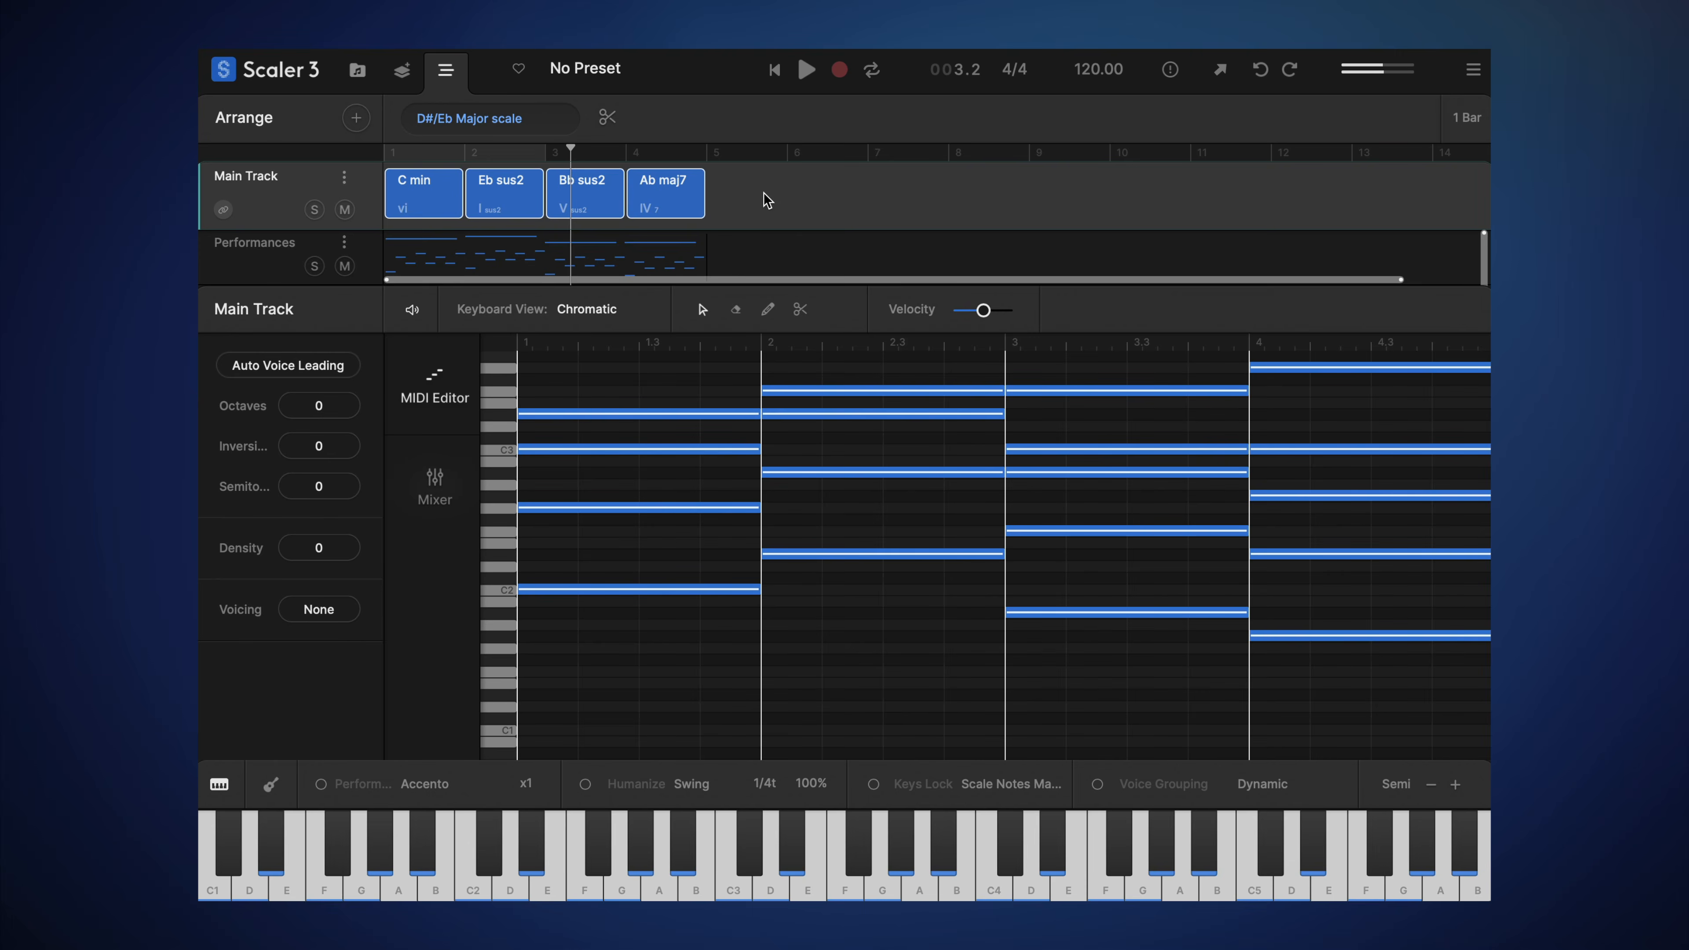
left_click(318, 362)
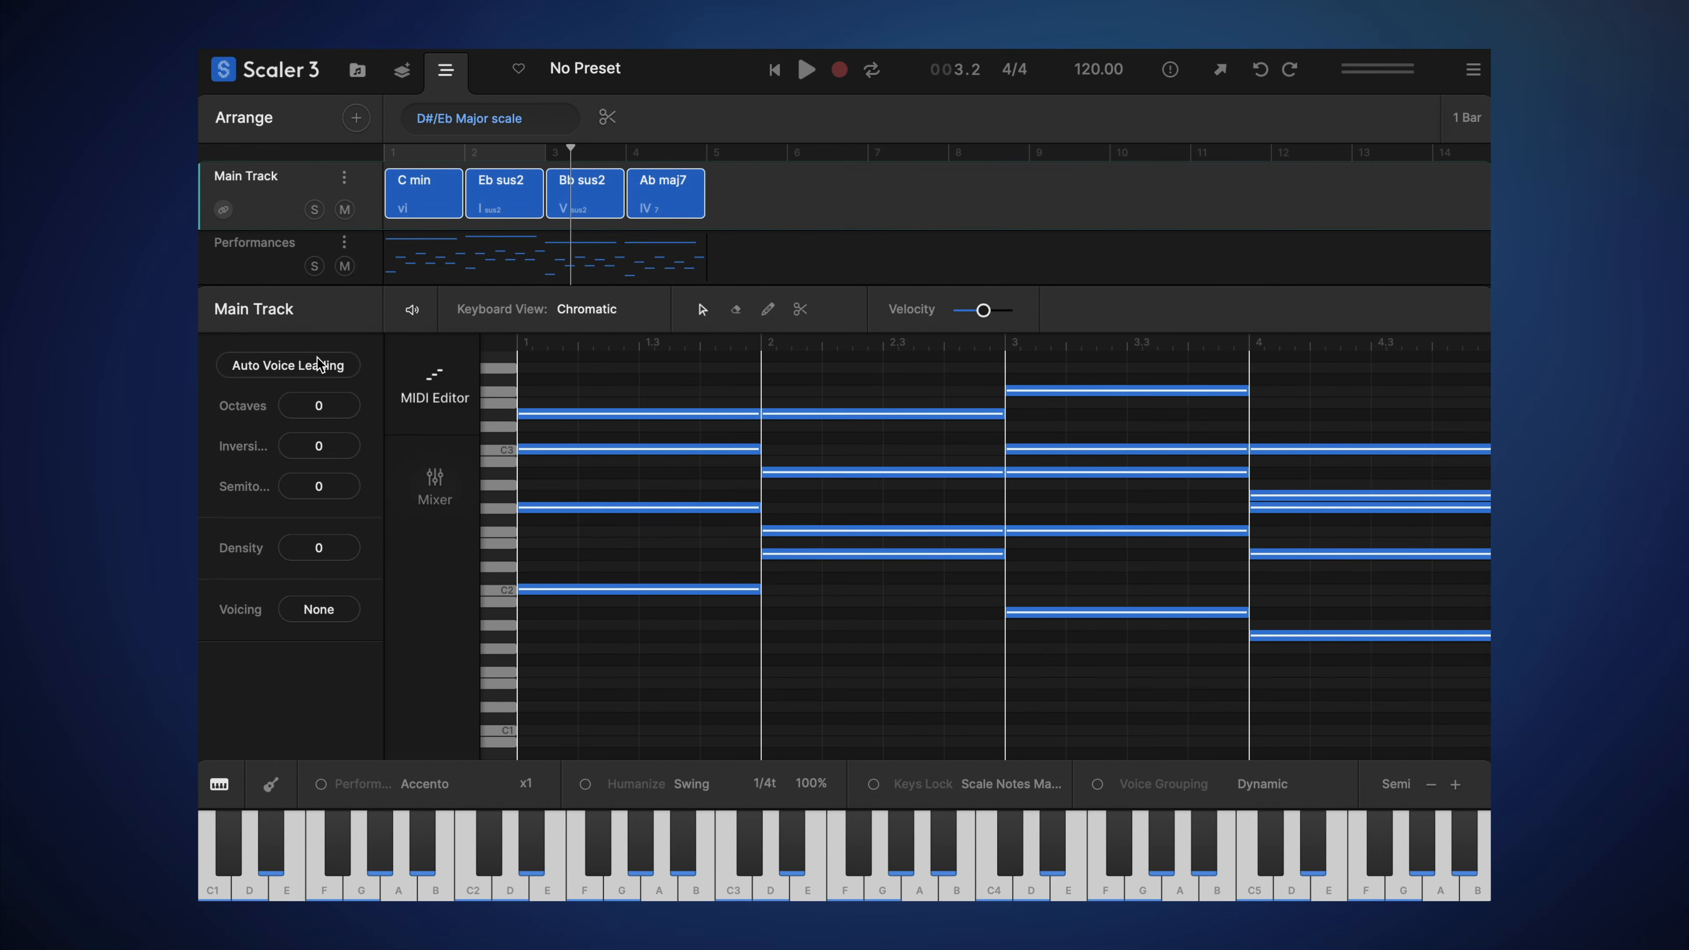
key("space")
Step: Enlarge the track area further and open the mixer for the arrangement's tracks
left_click_drag(325, 292, 339, 411)
left_click(262, 265)
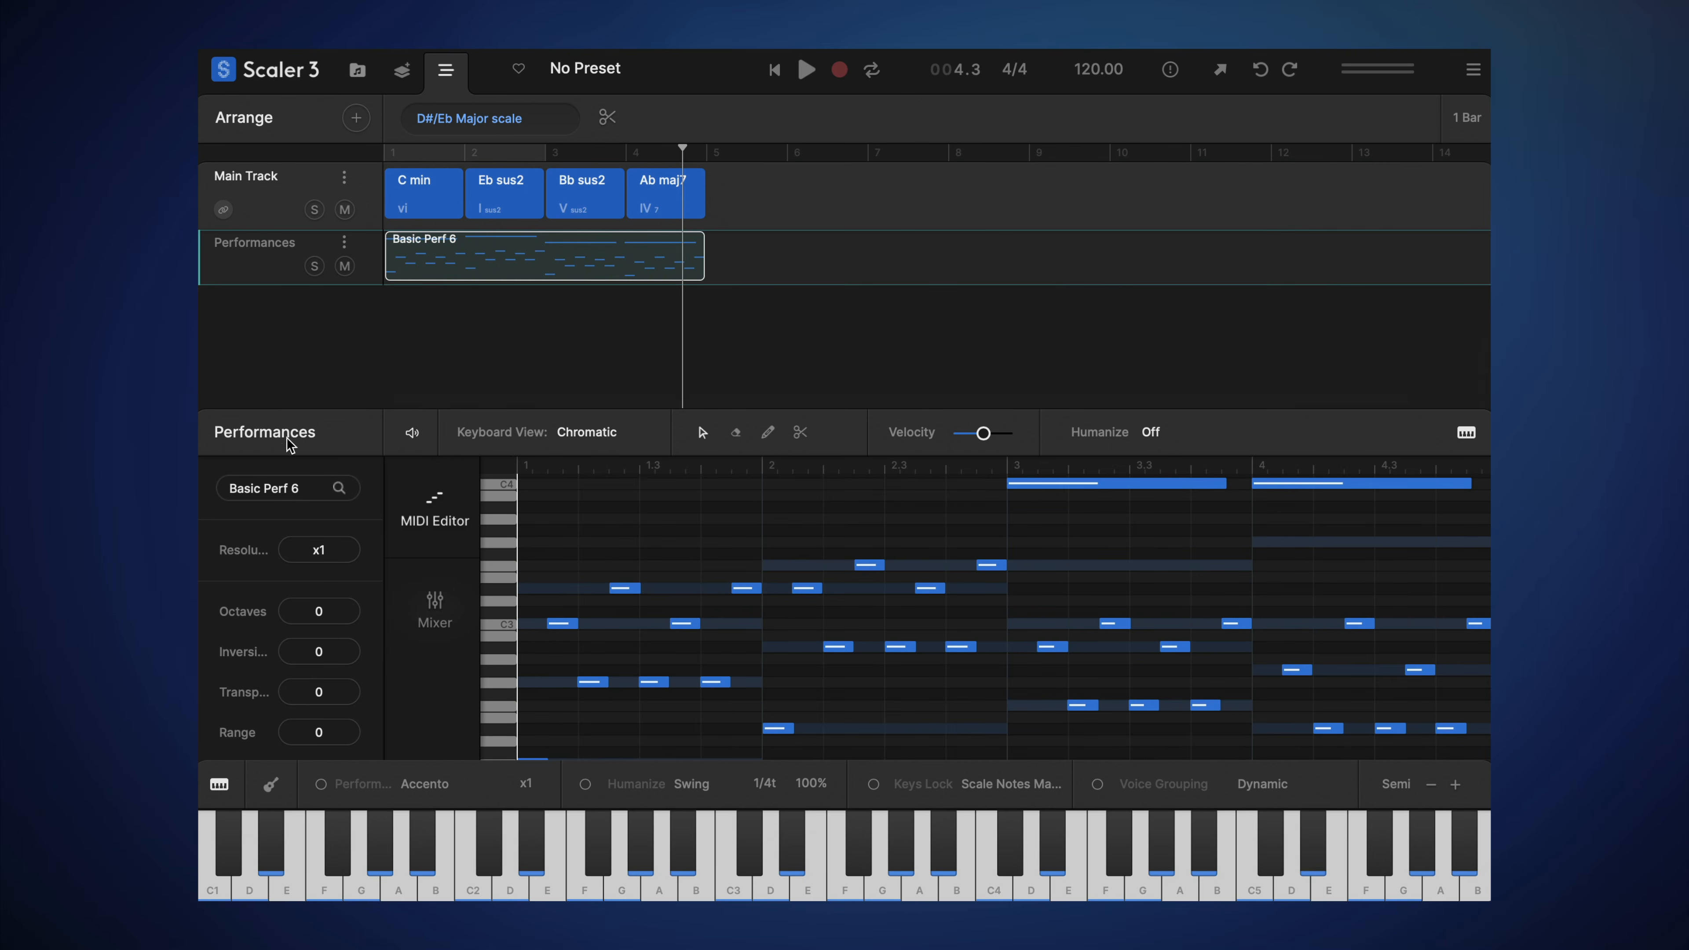
left_click(276, 193)
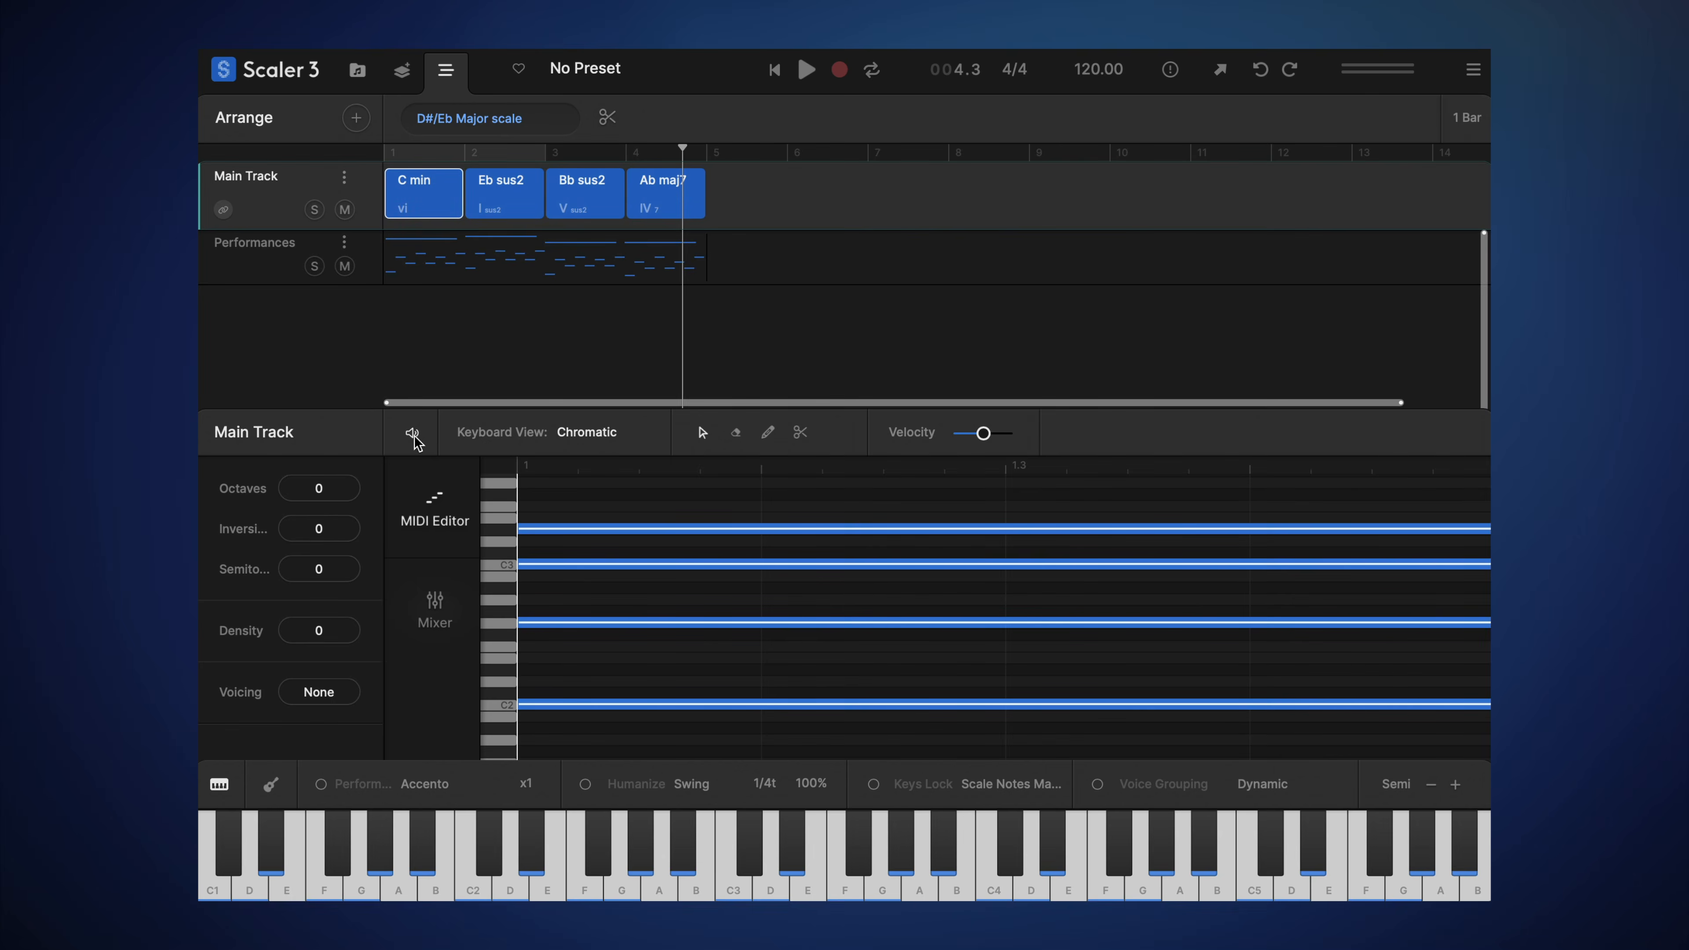
left_click(439, 600)
Step: Load Plugin Boutique's Carbon Electra on the Performances track with the Factory Leads 1 preset Triad Me
left_click(690, 632)
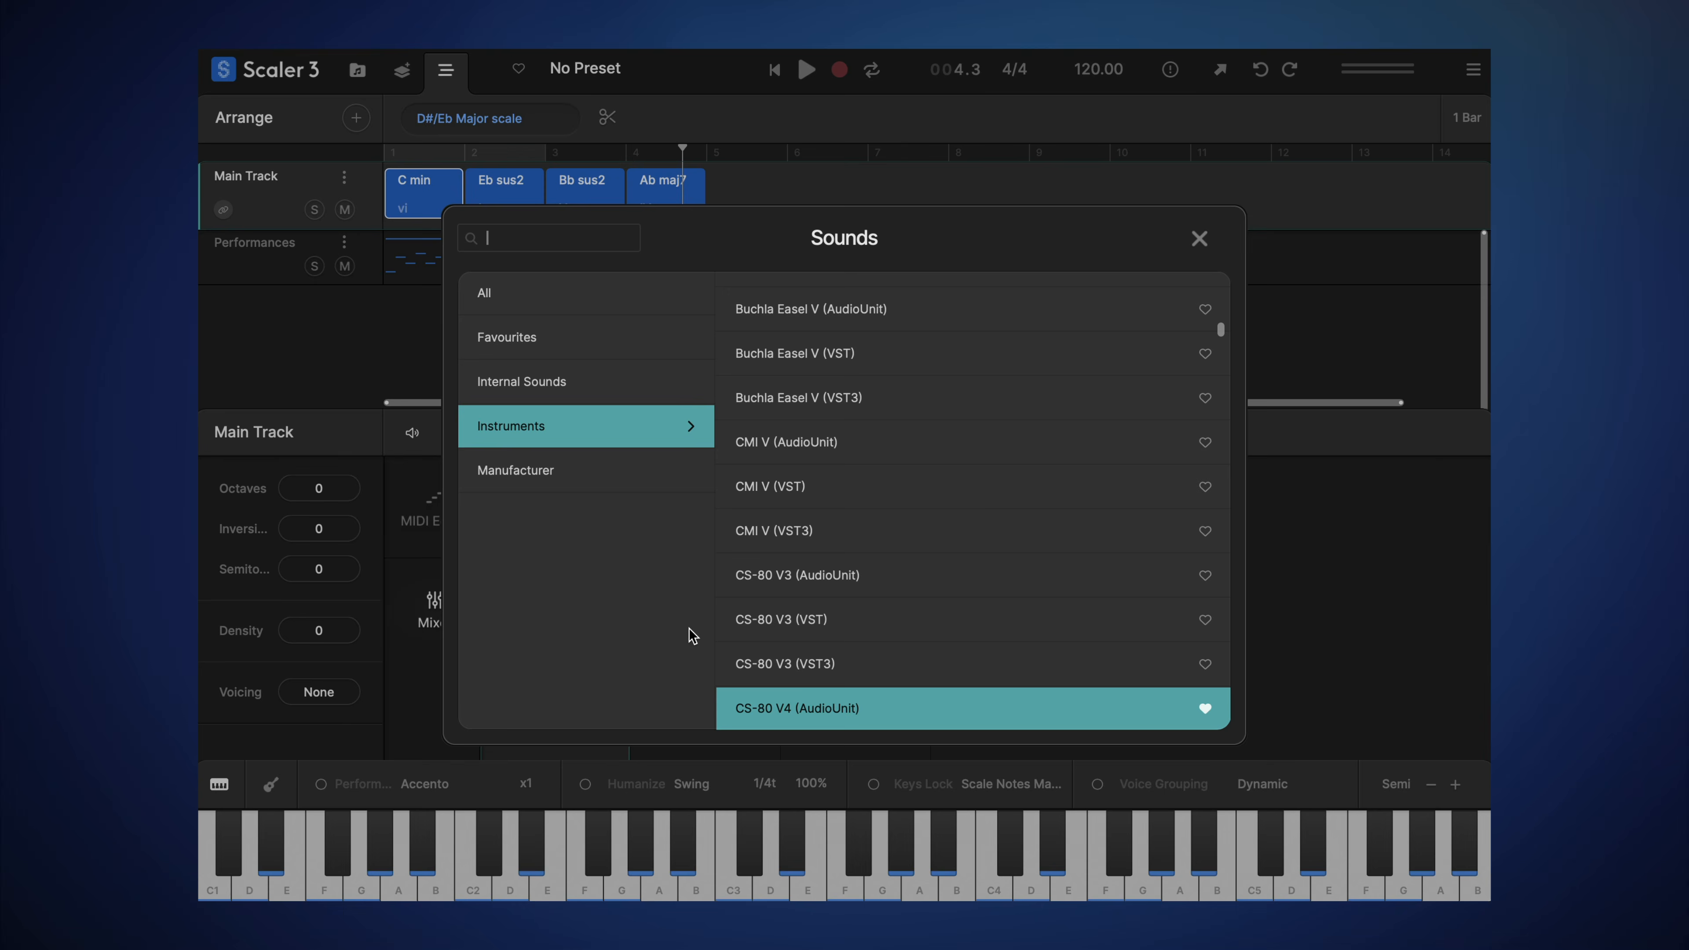
left_click(557, 306)
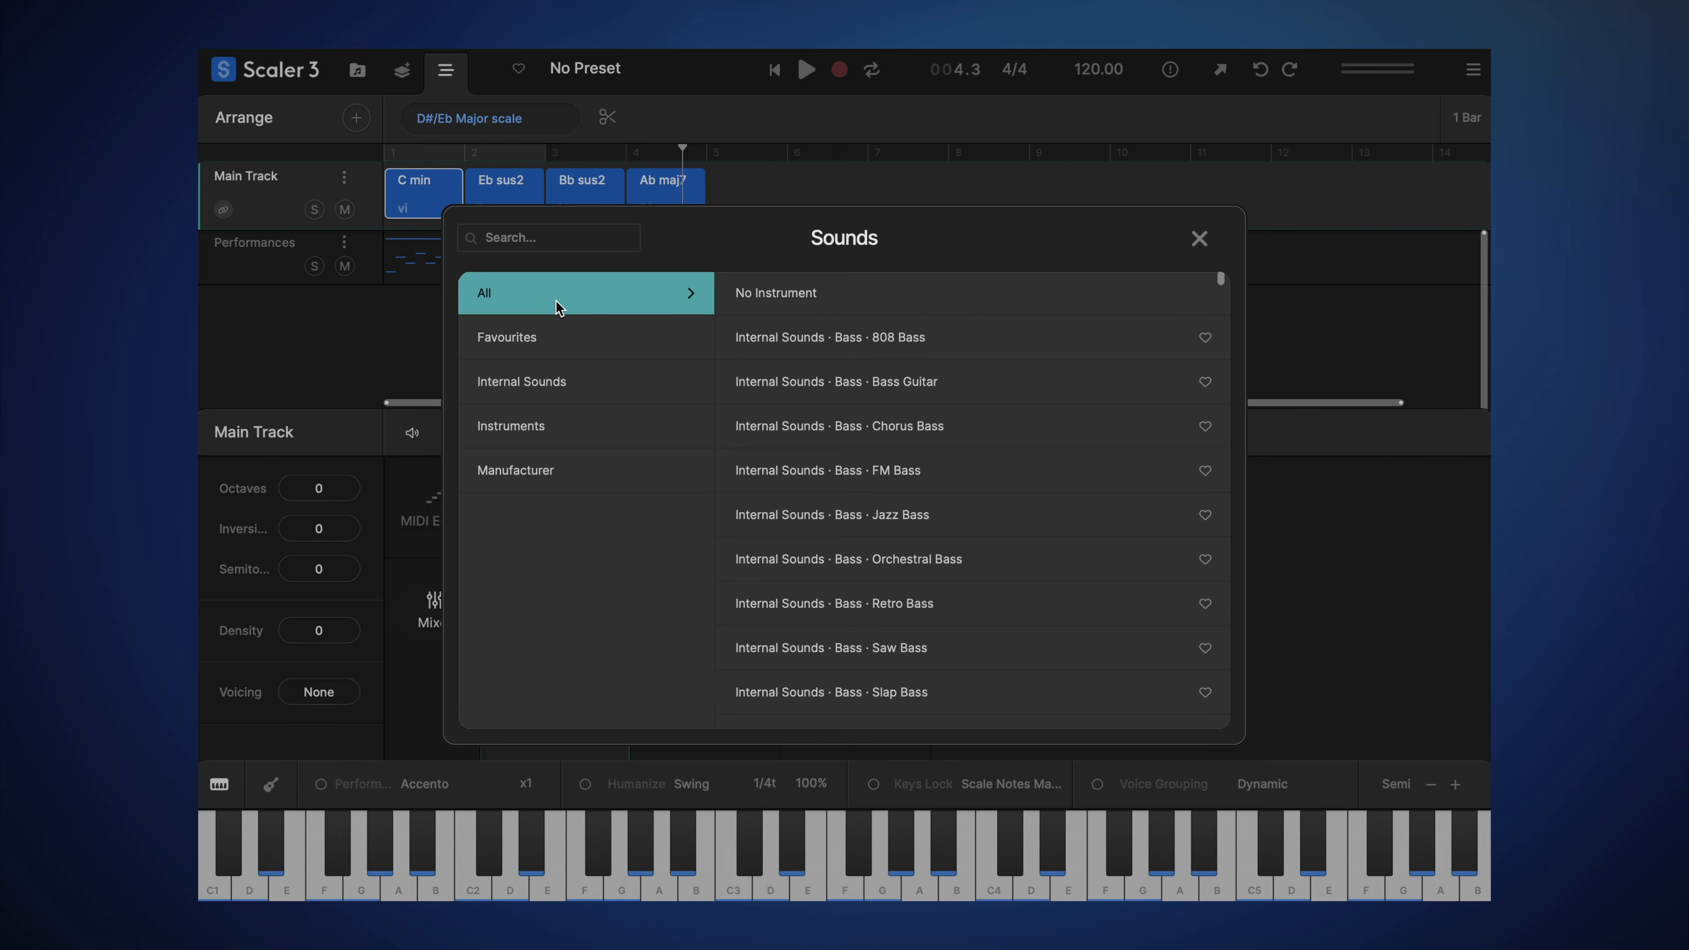
left_click(555, 244)
type("carbon elec")
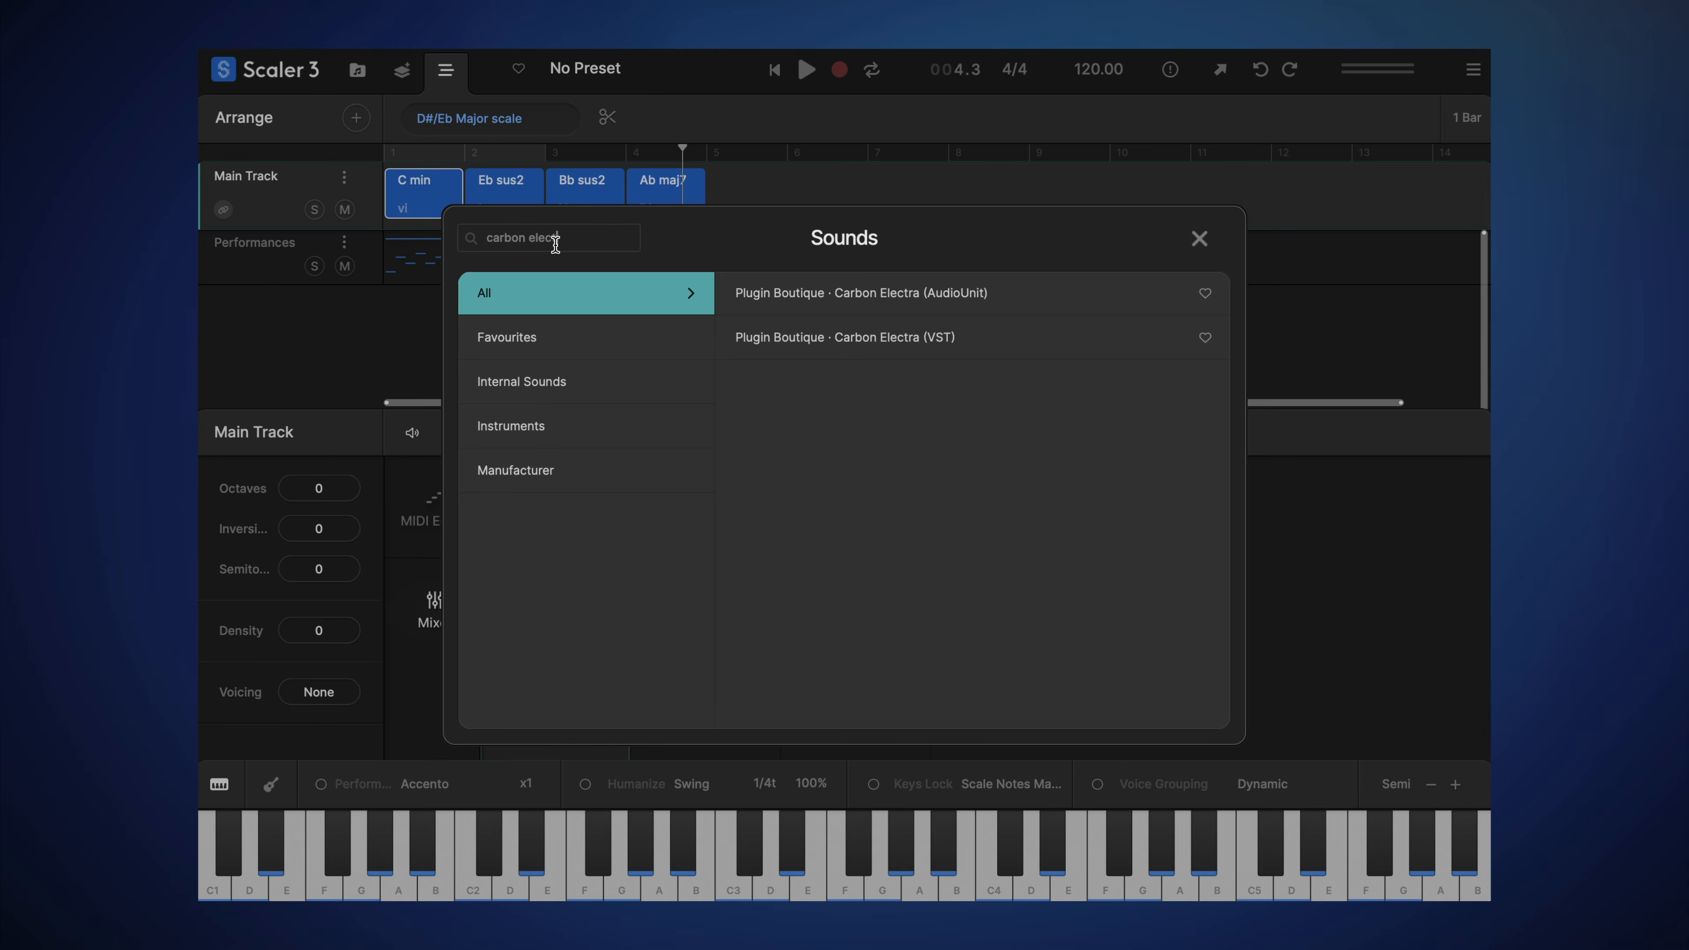
mouse_move(1037, 362)
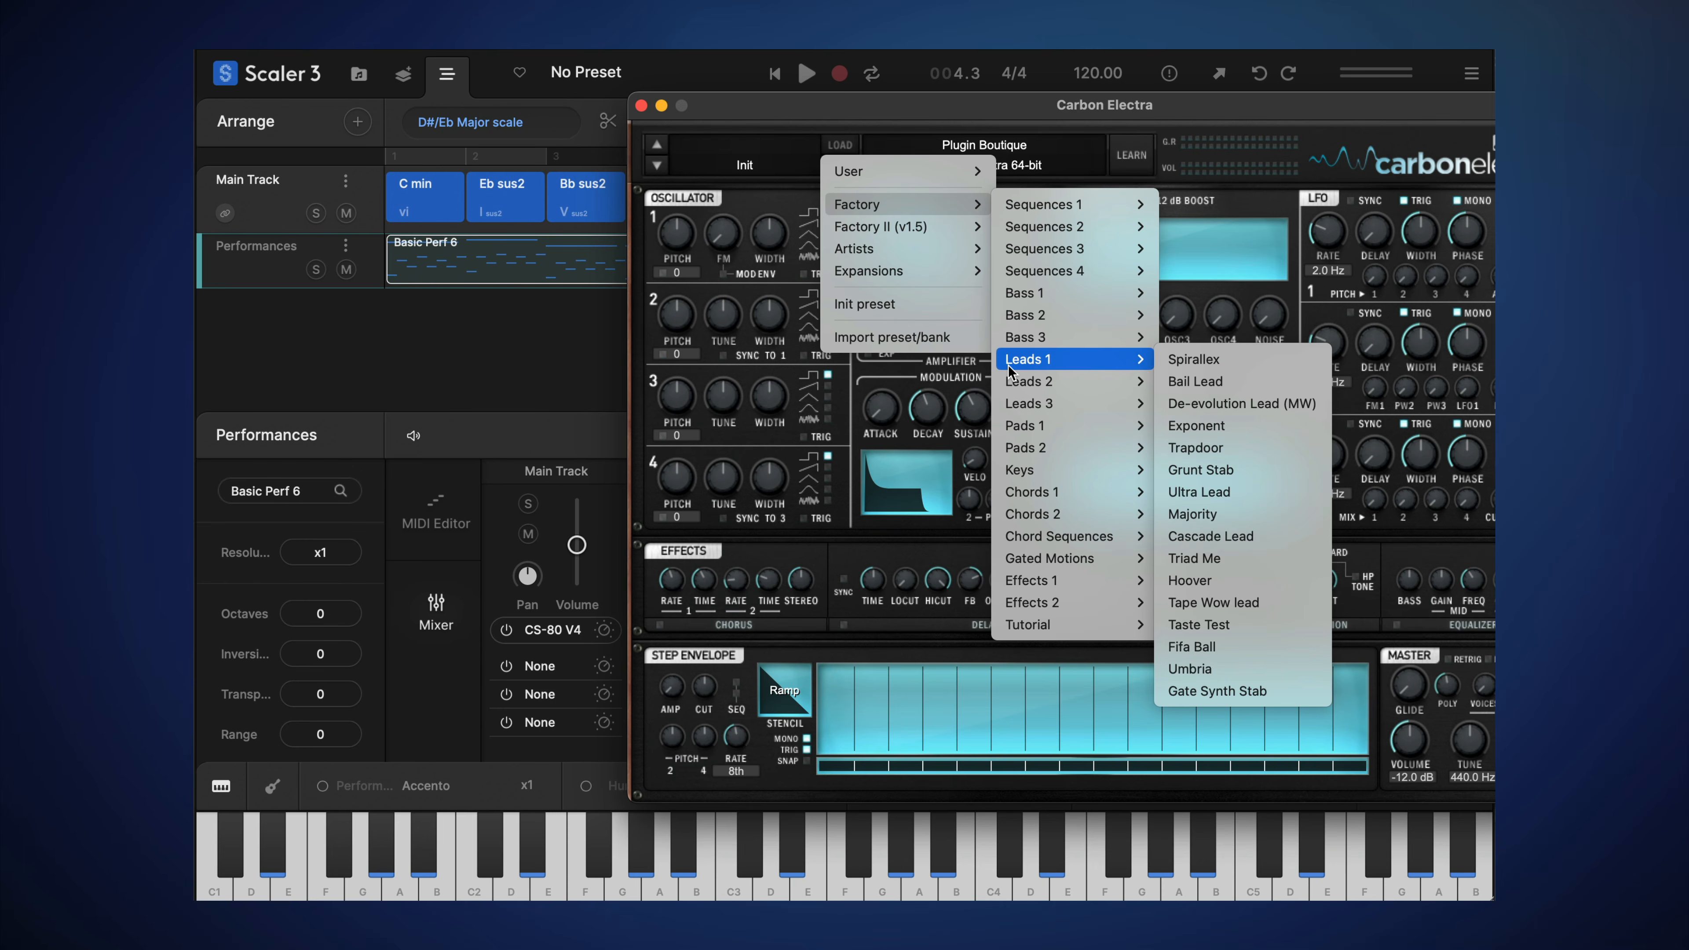
left_click(1197, 558)
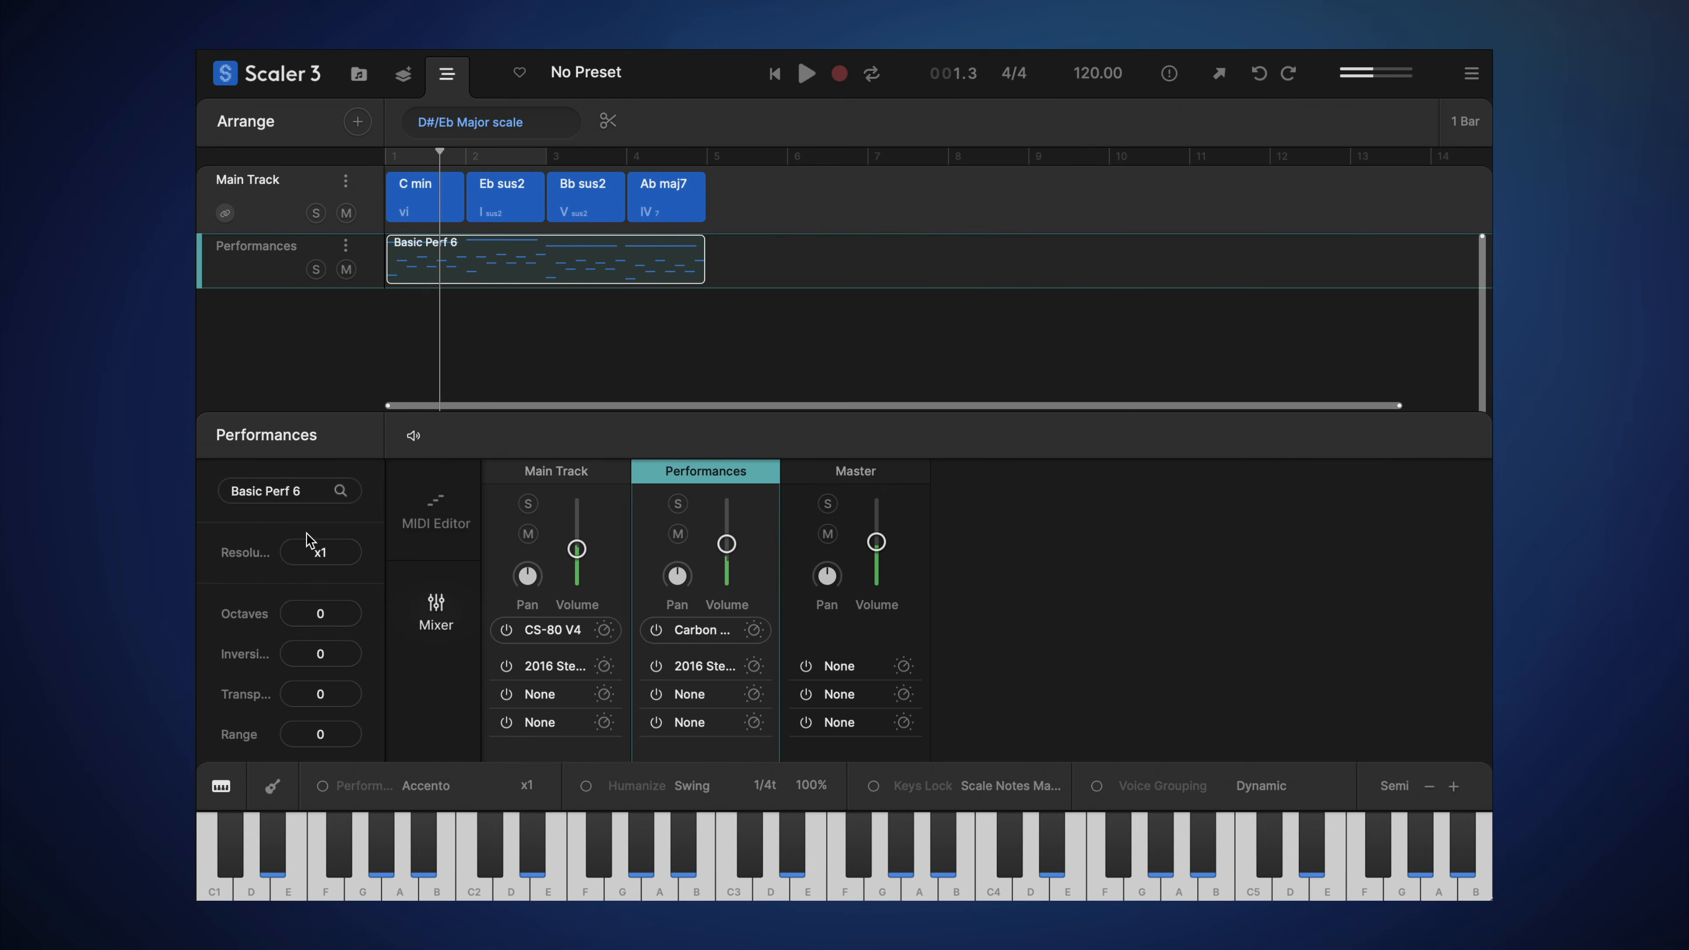
Step: Try the Performances track with octaves at -1 and inversions at 1 and 2, and reset both to 0
key("space")
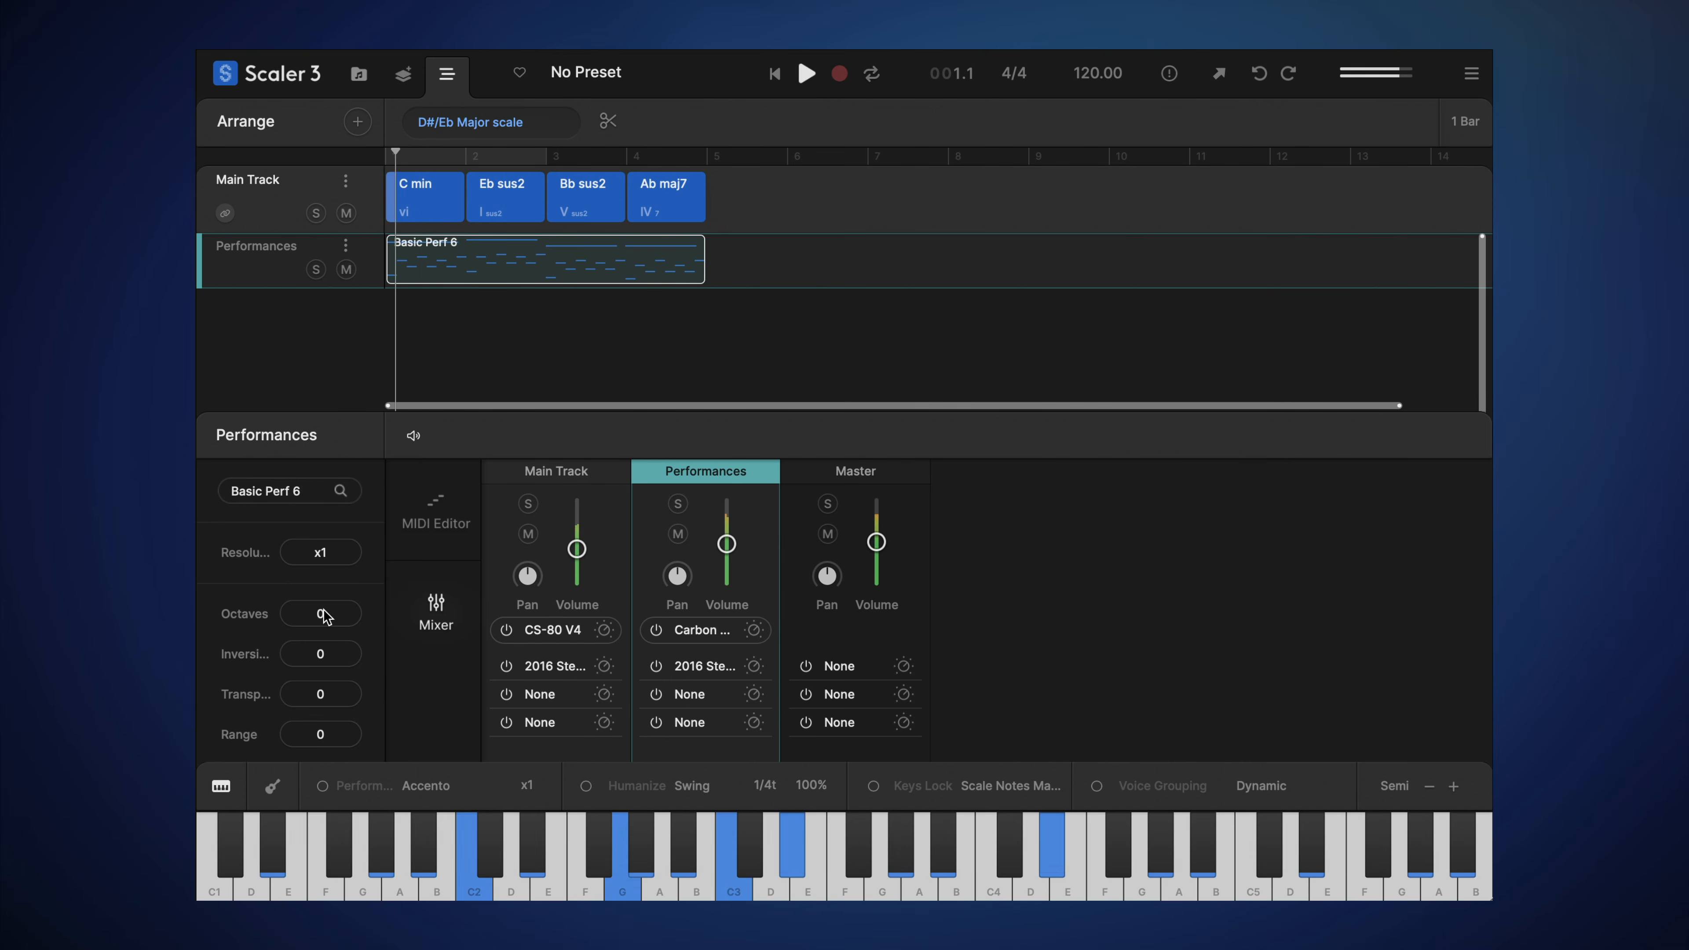
left_click_drag(324, 616, 328, 655)
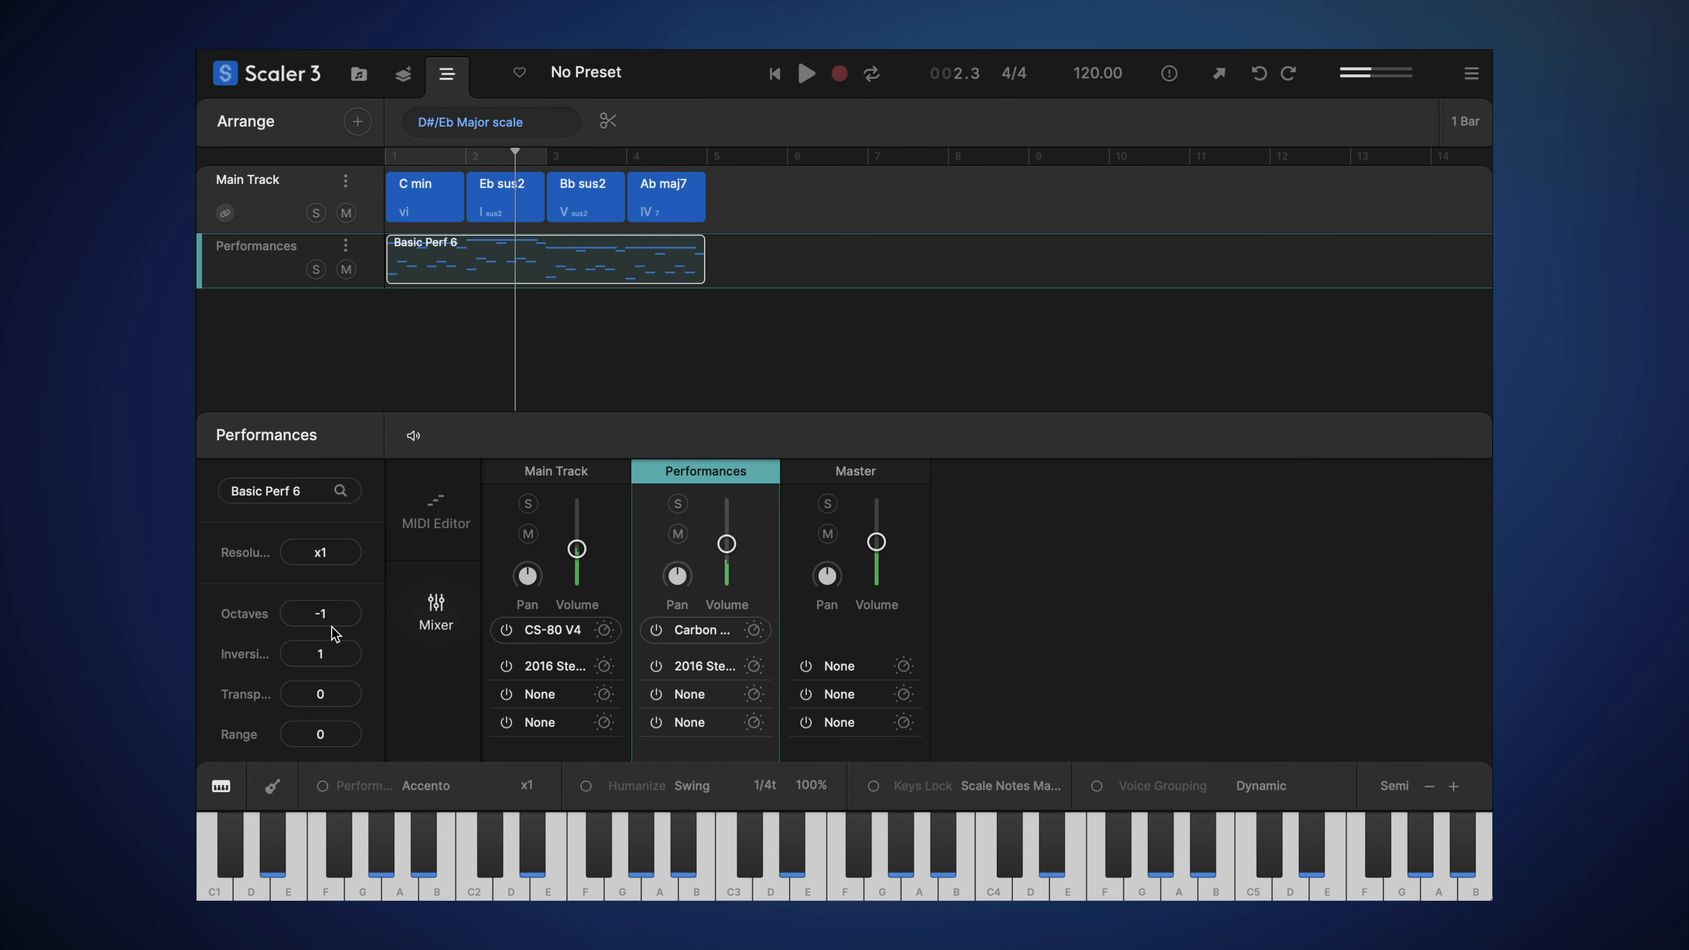
left_click(435, 513)
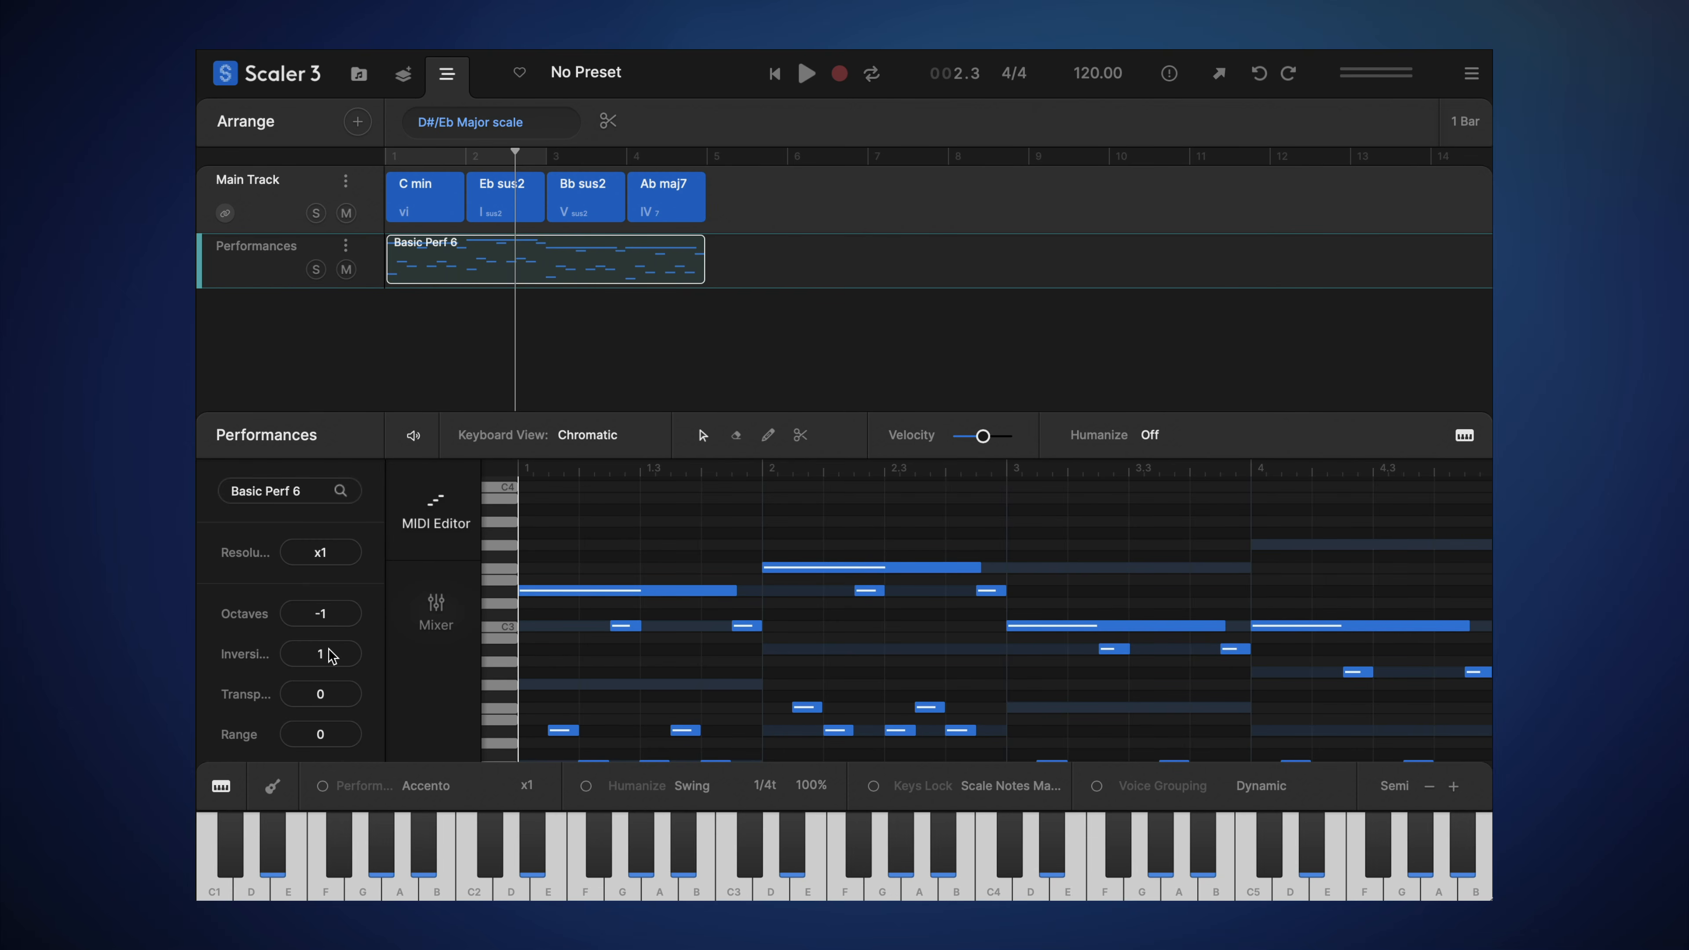
left_click_drag(331, 645, 333, 623)
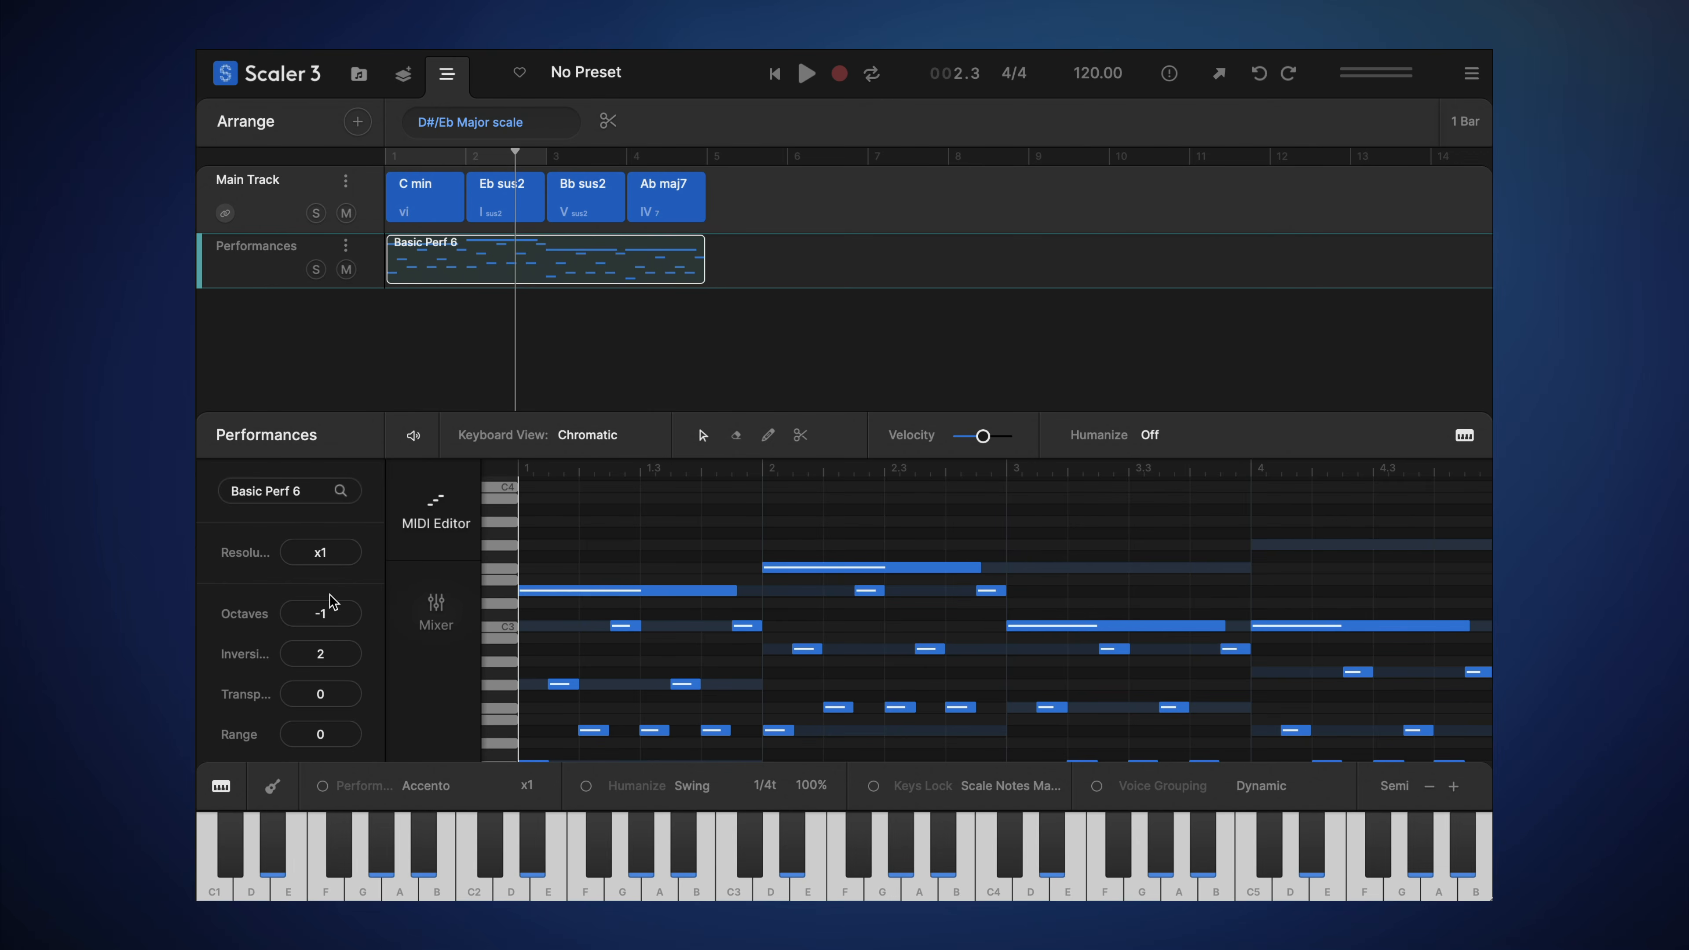
key("space")
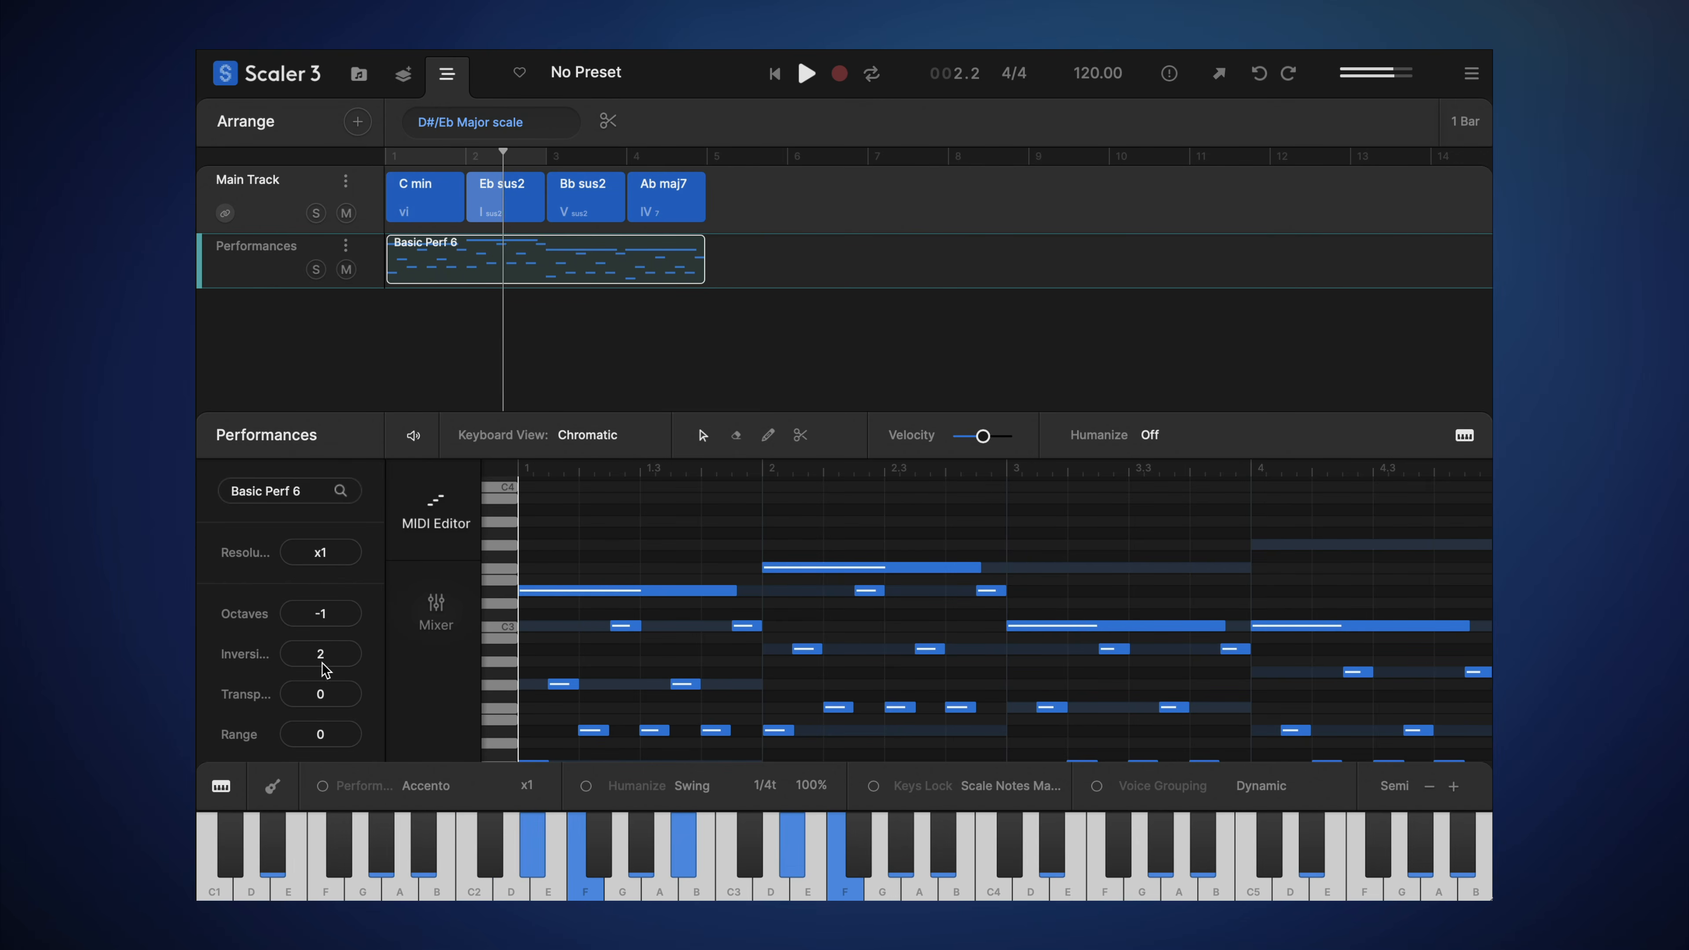
scroll(317, 639, "down", 2)
key("space")
scroll(315, 635, "up", 1)
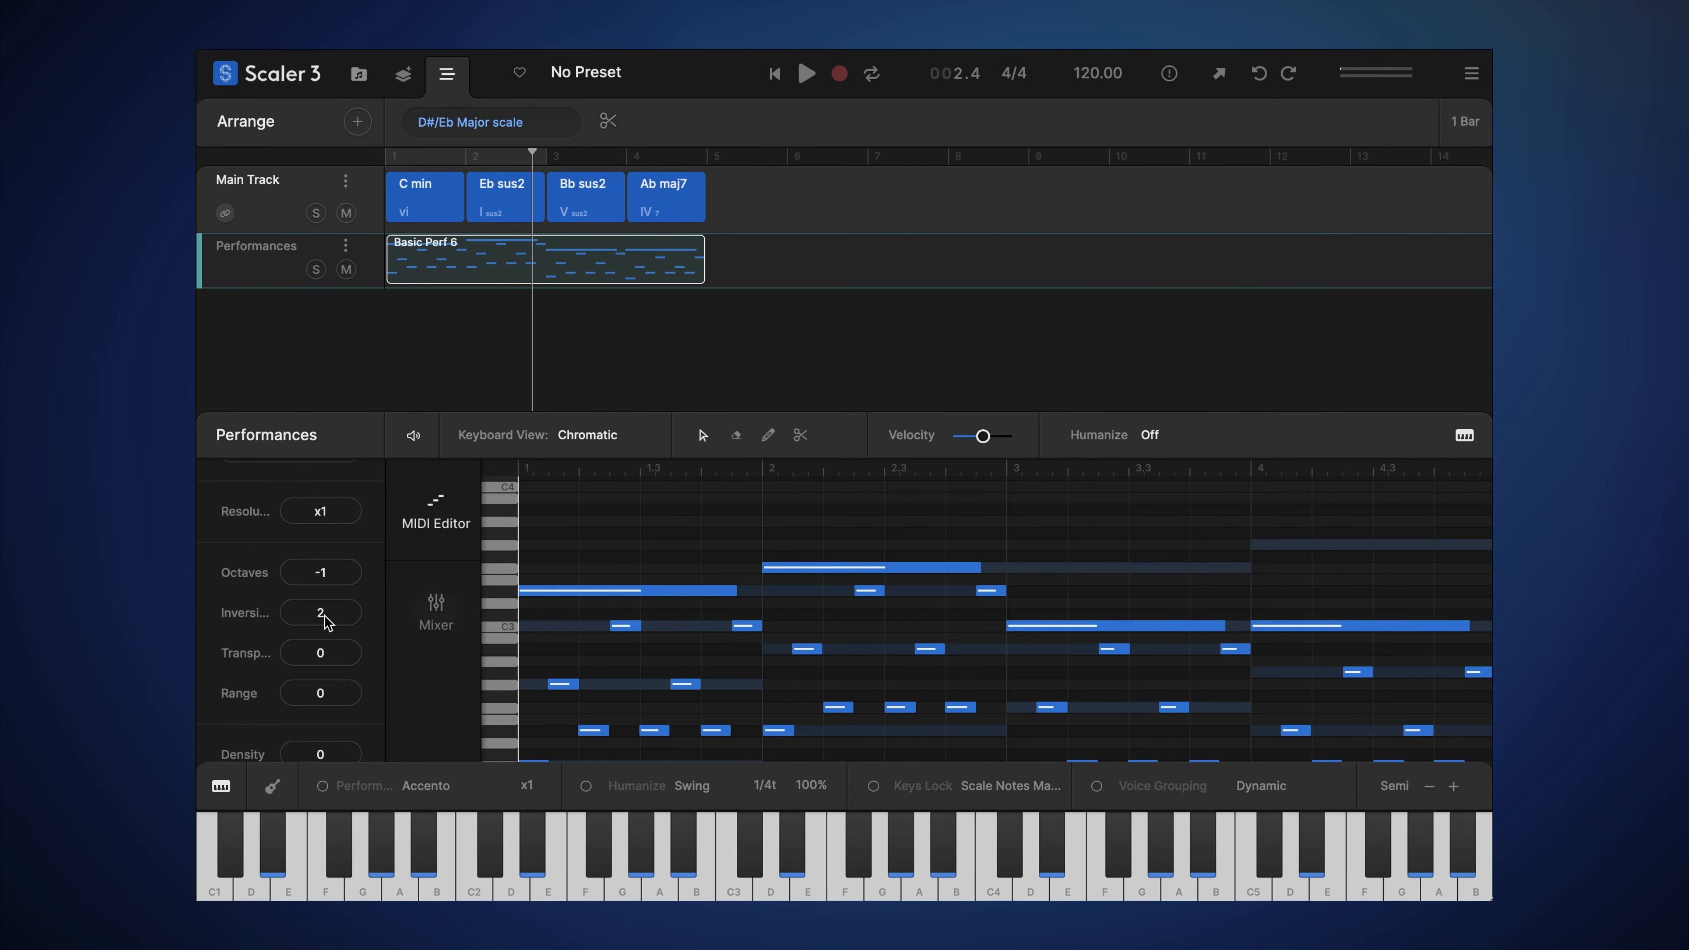
double_click(324, 615)
double_click(323, 578)
scroll(323, 578, "up", 2)
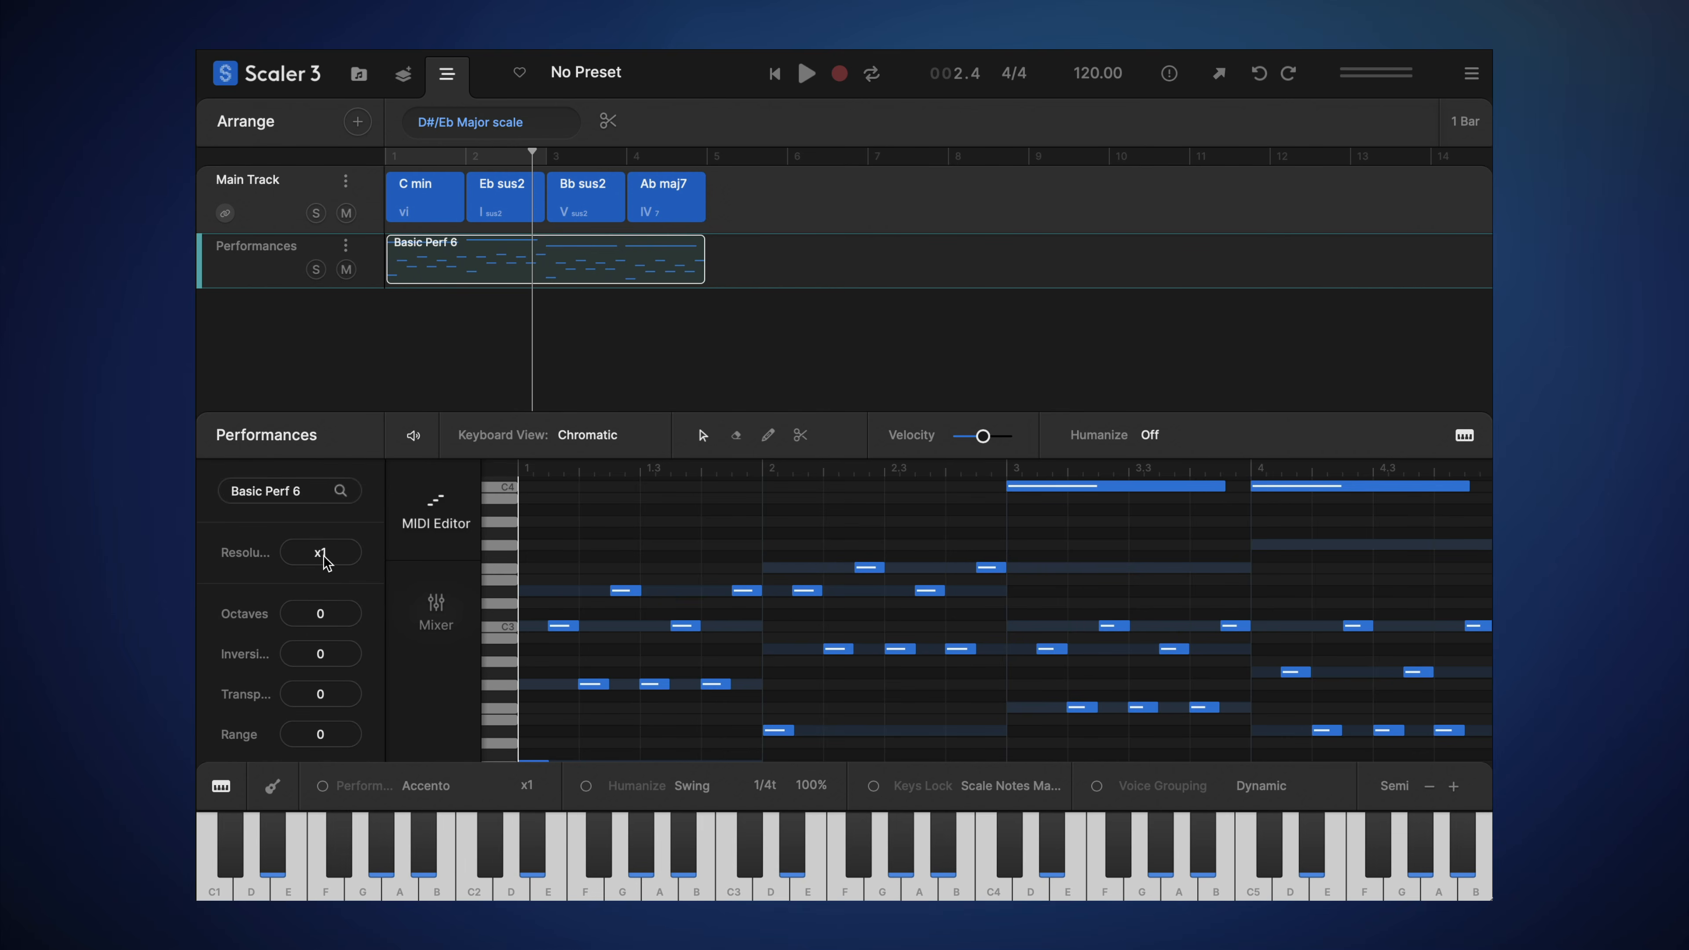
Step: Set the Performances track's resolution to x2 and play the arrangement back
left_click(325, 562)
left_click(365, 528)
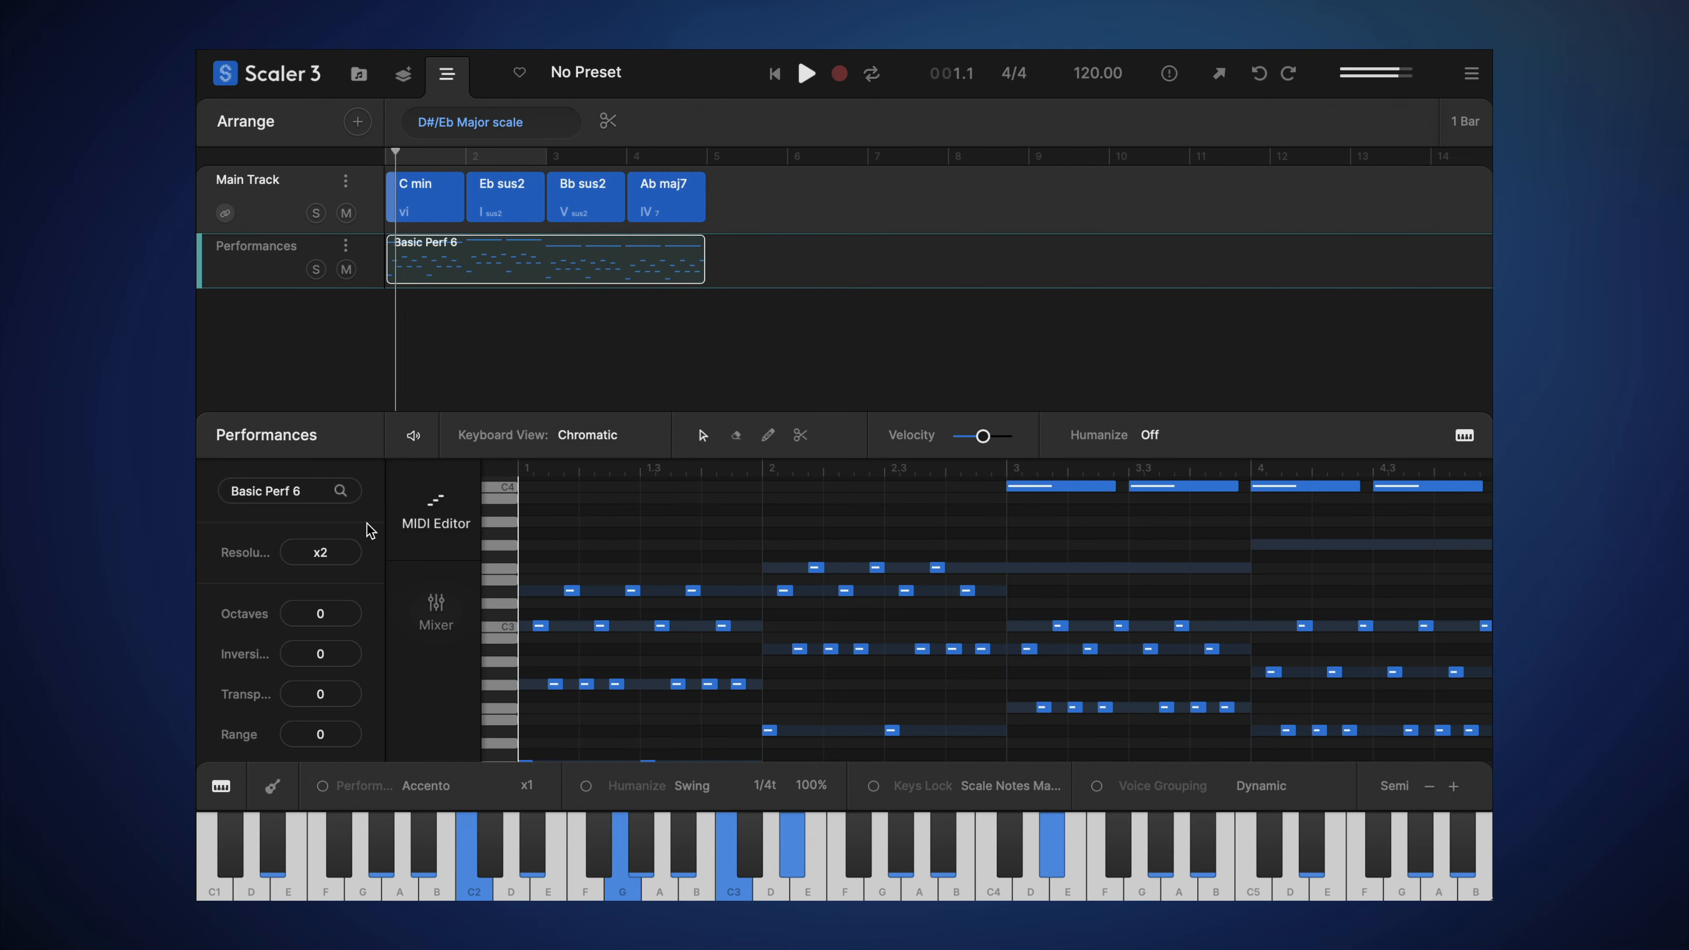
key("space")
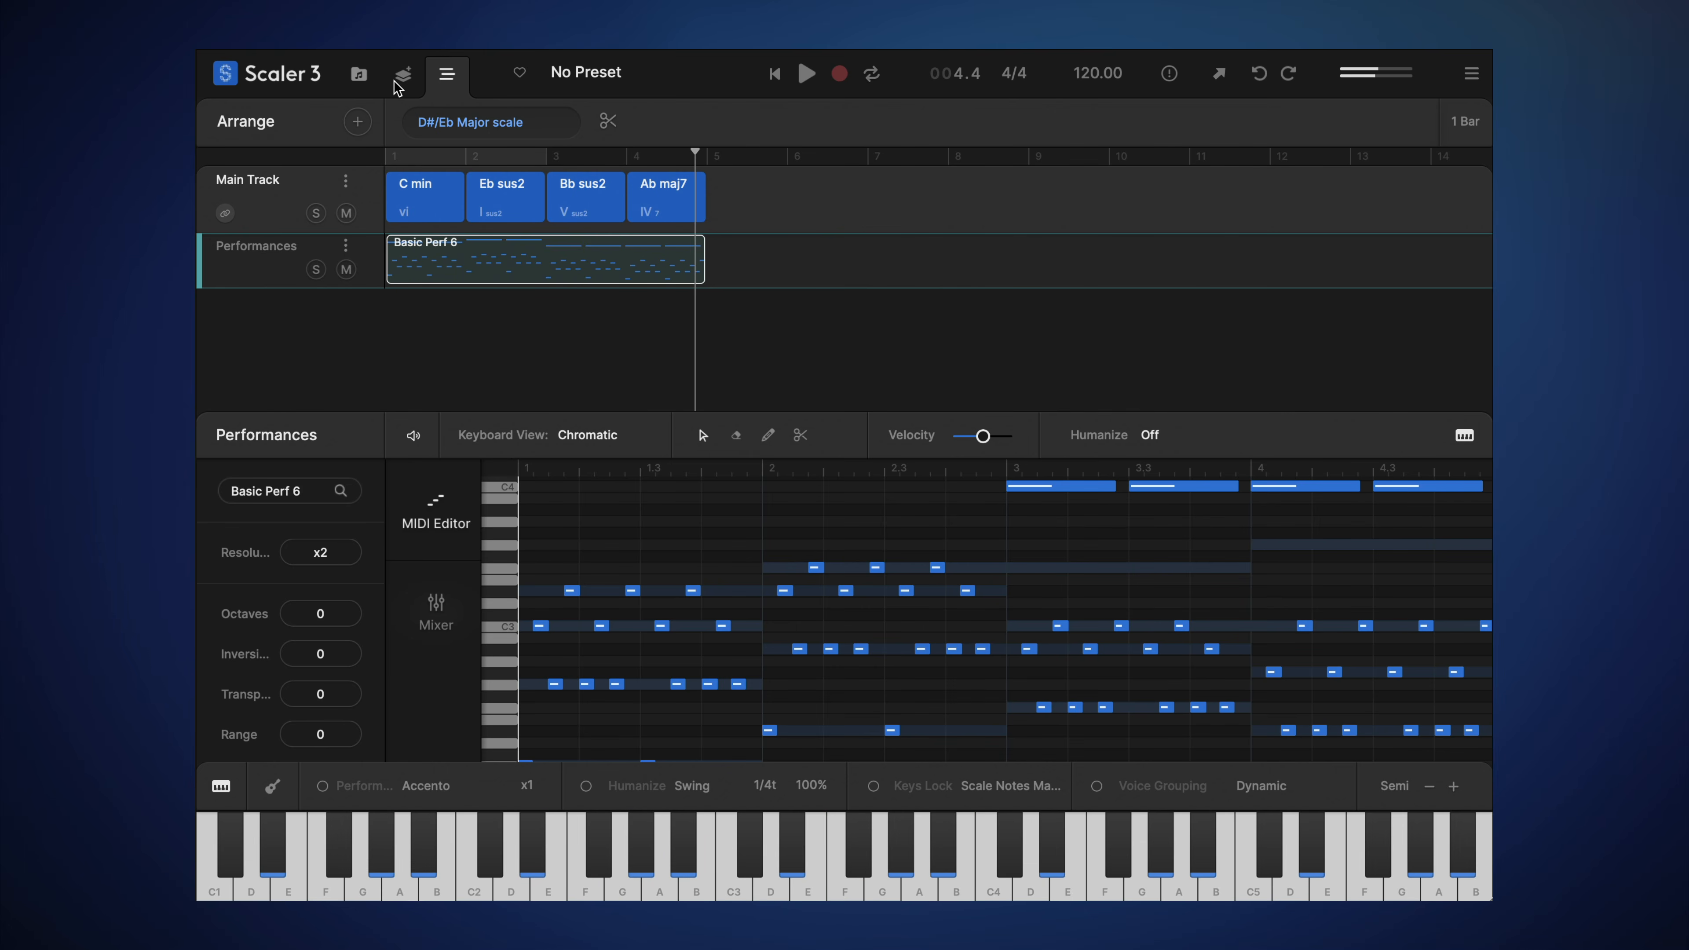
Step: Add a Chord Follow track from the Articulations motions and select its clip for editing
left_click(357, 122)
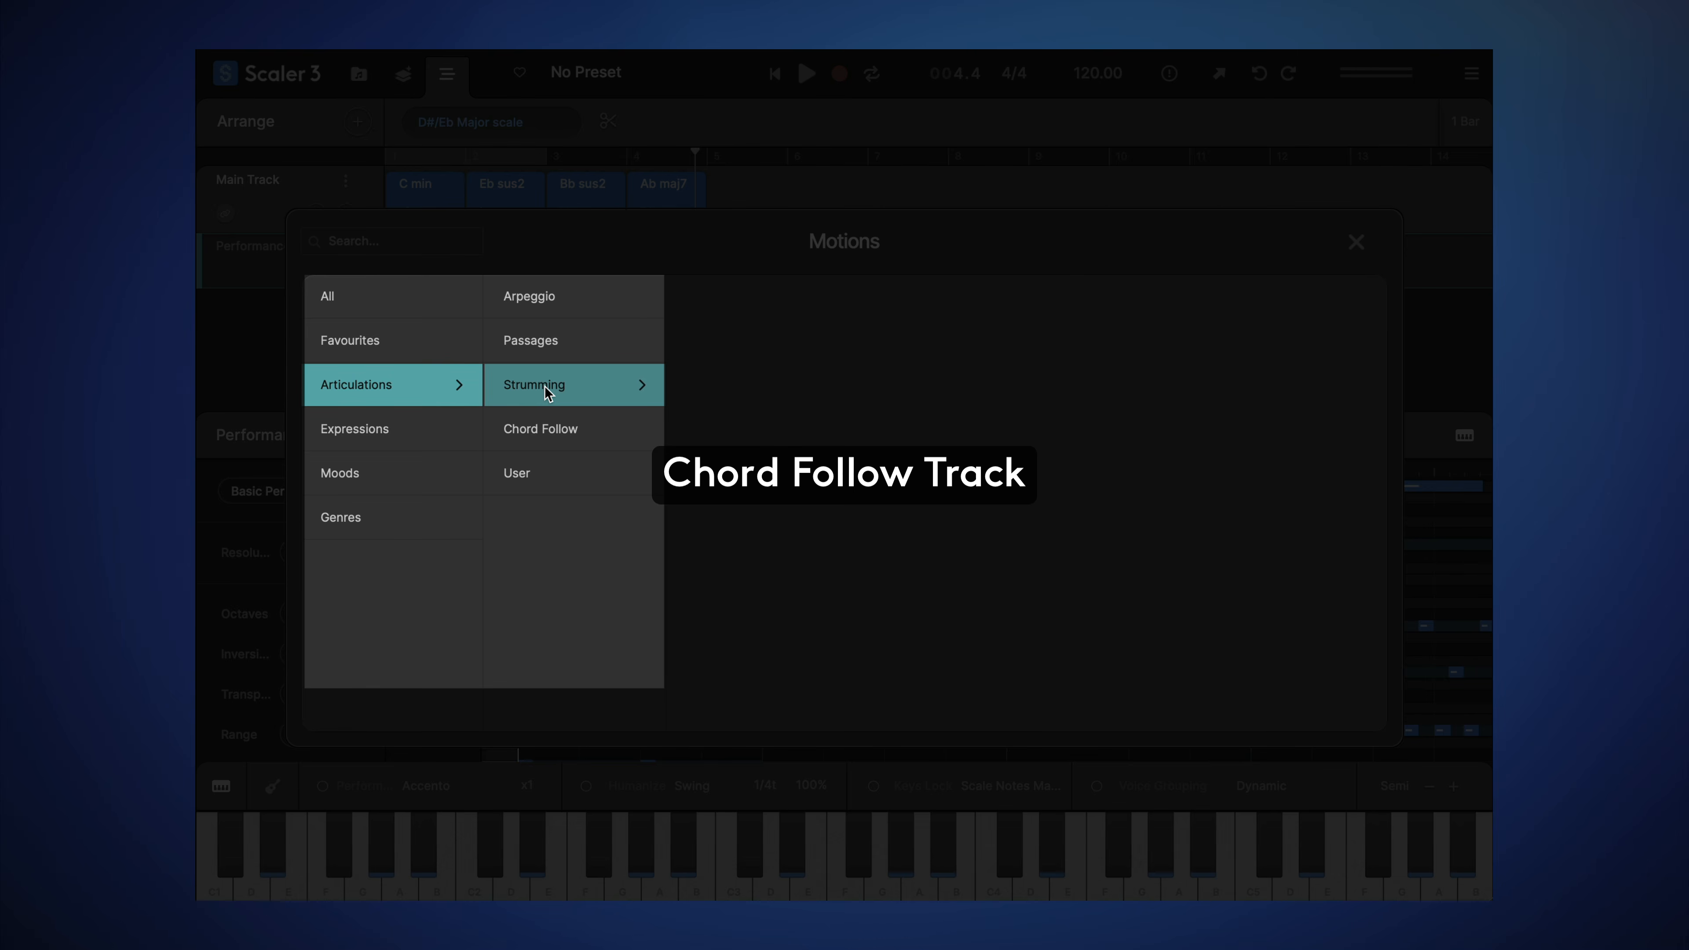
left_click(553, 429)
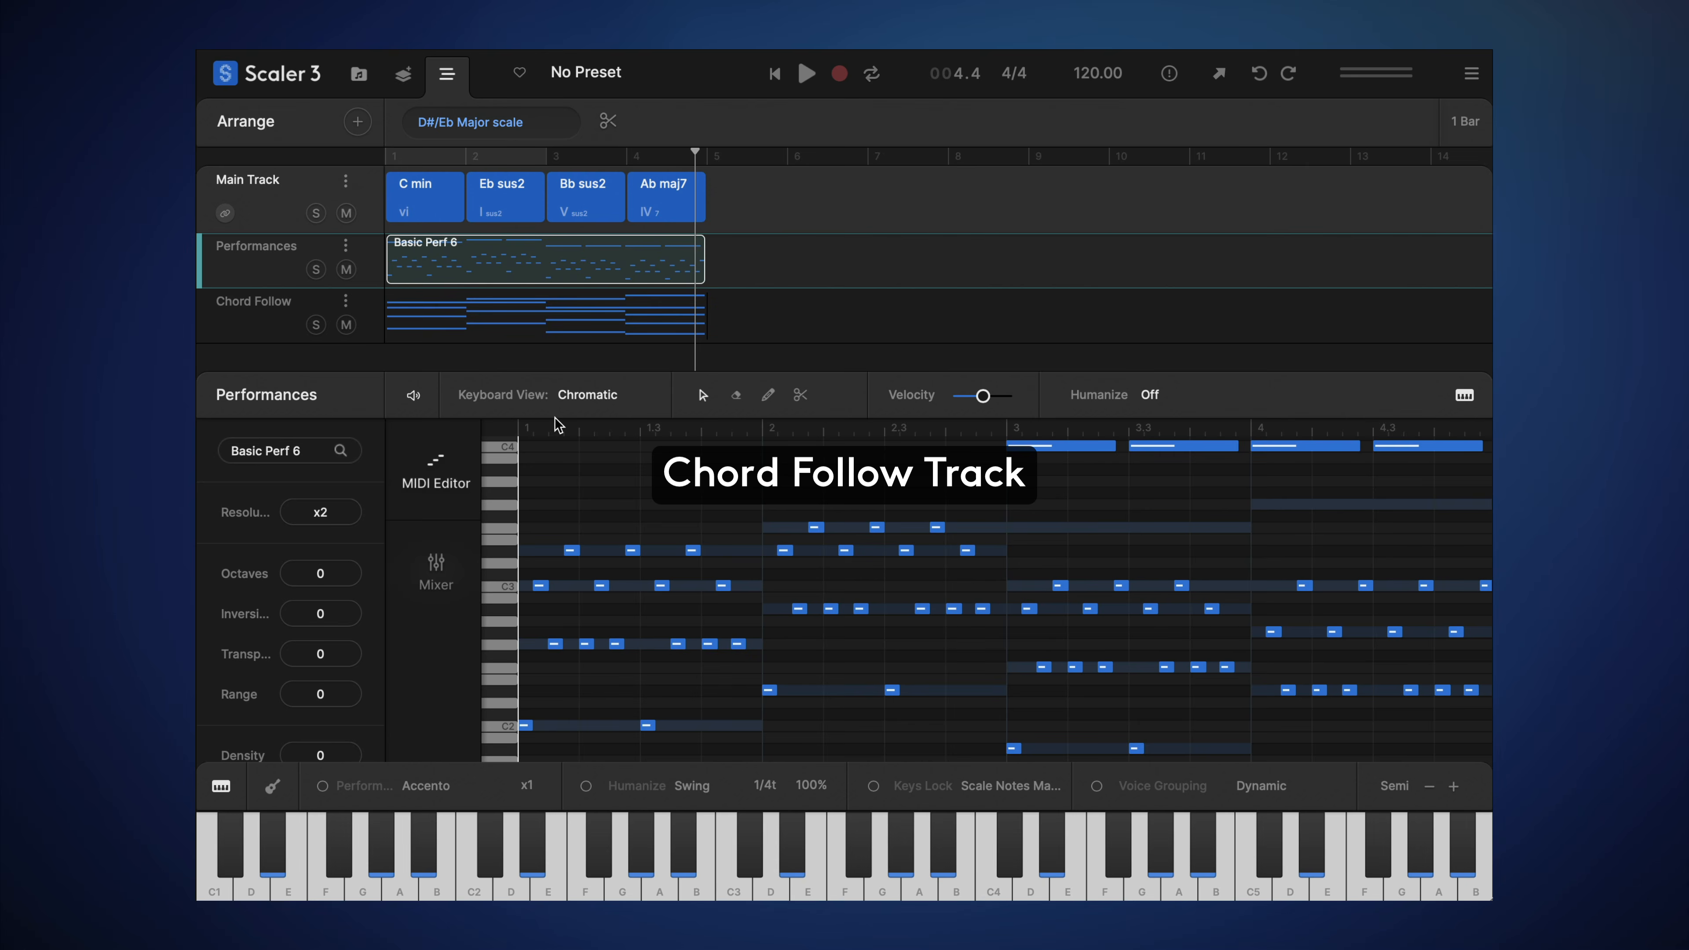
left_click(520, 330)
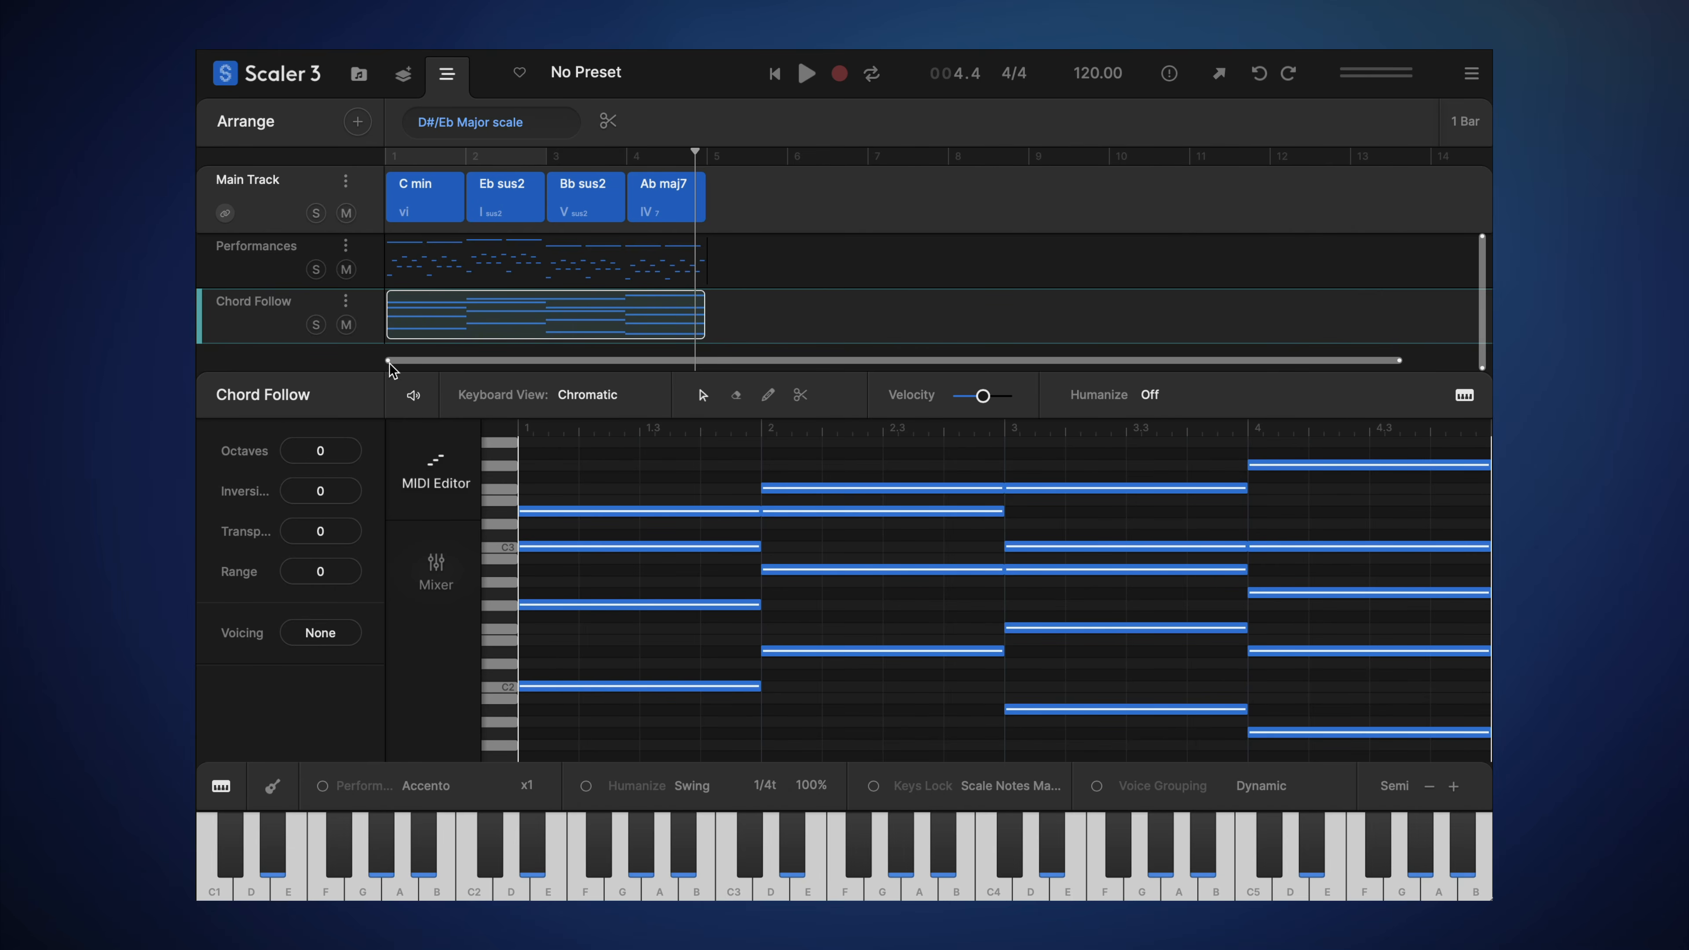
Step: Play the arrangement while muting and unmuting the Chord Follow track, and solo that track
key("space")
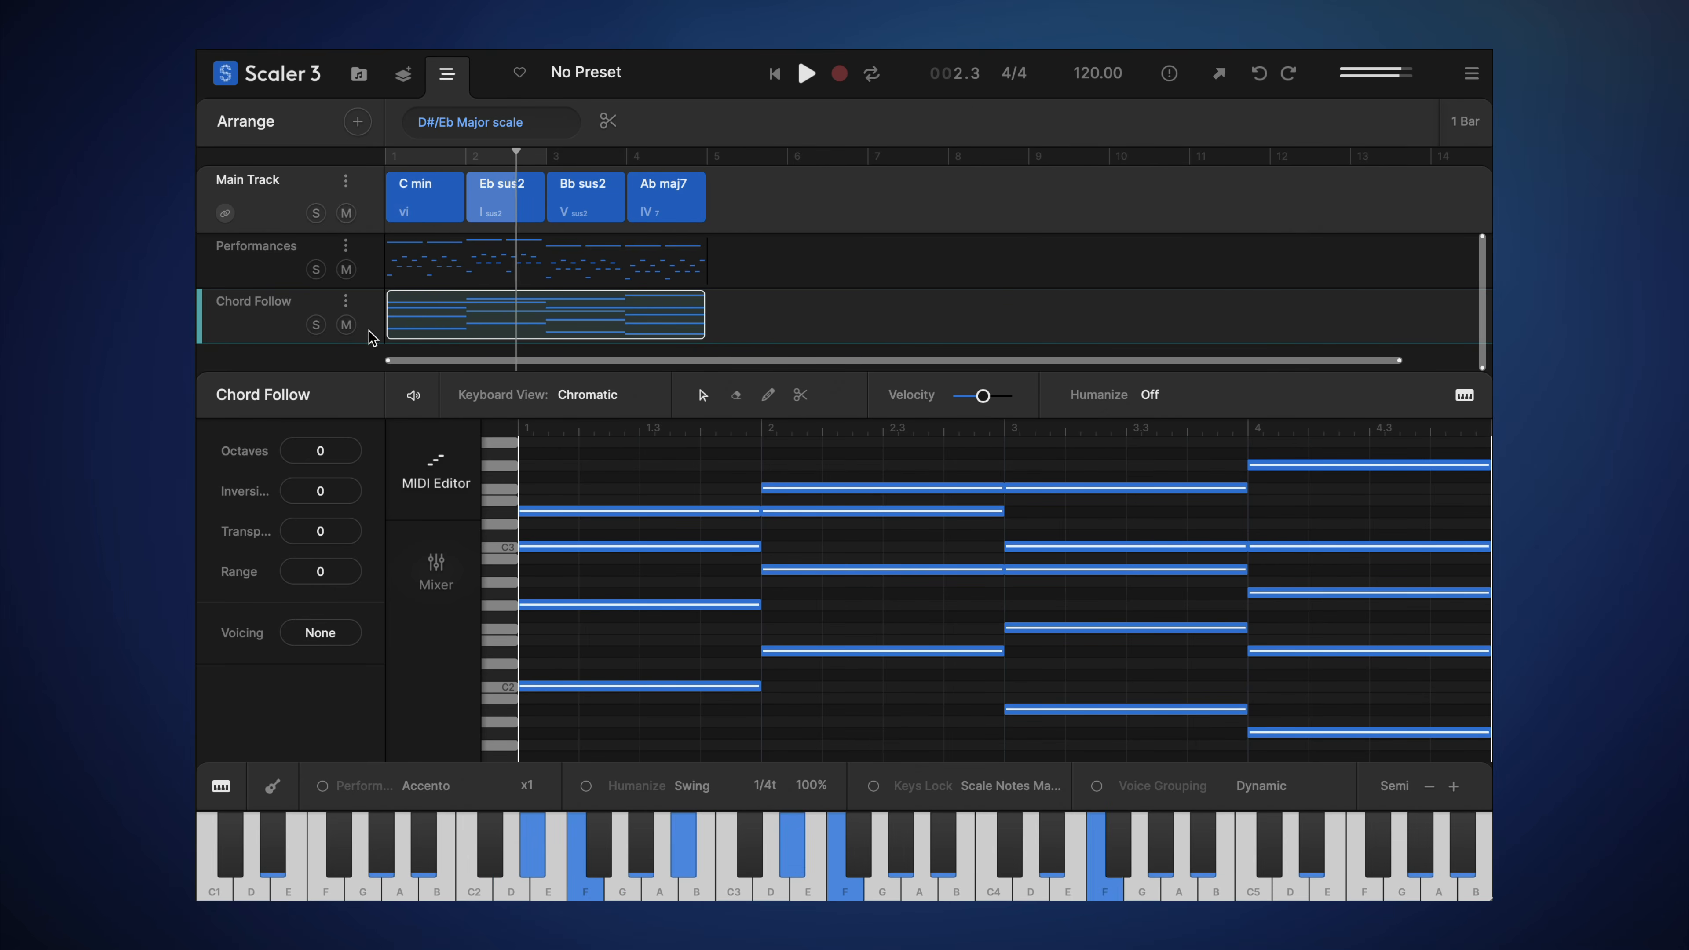
left_click(348, 326)
left_click(346, 326)
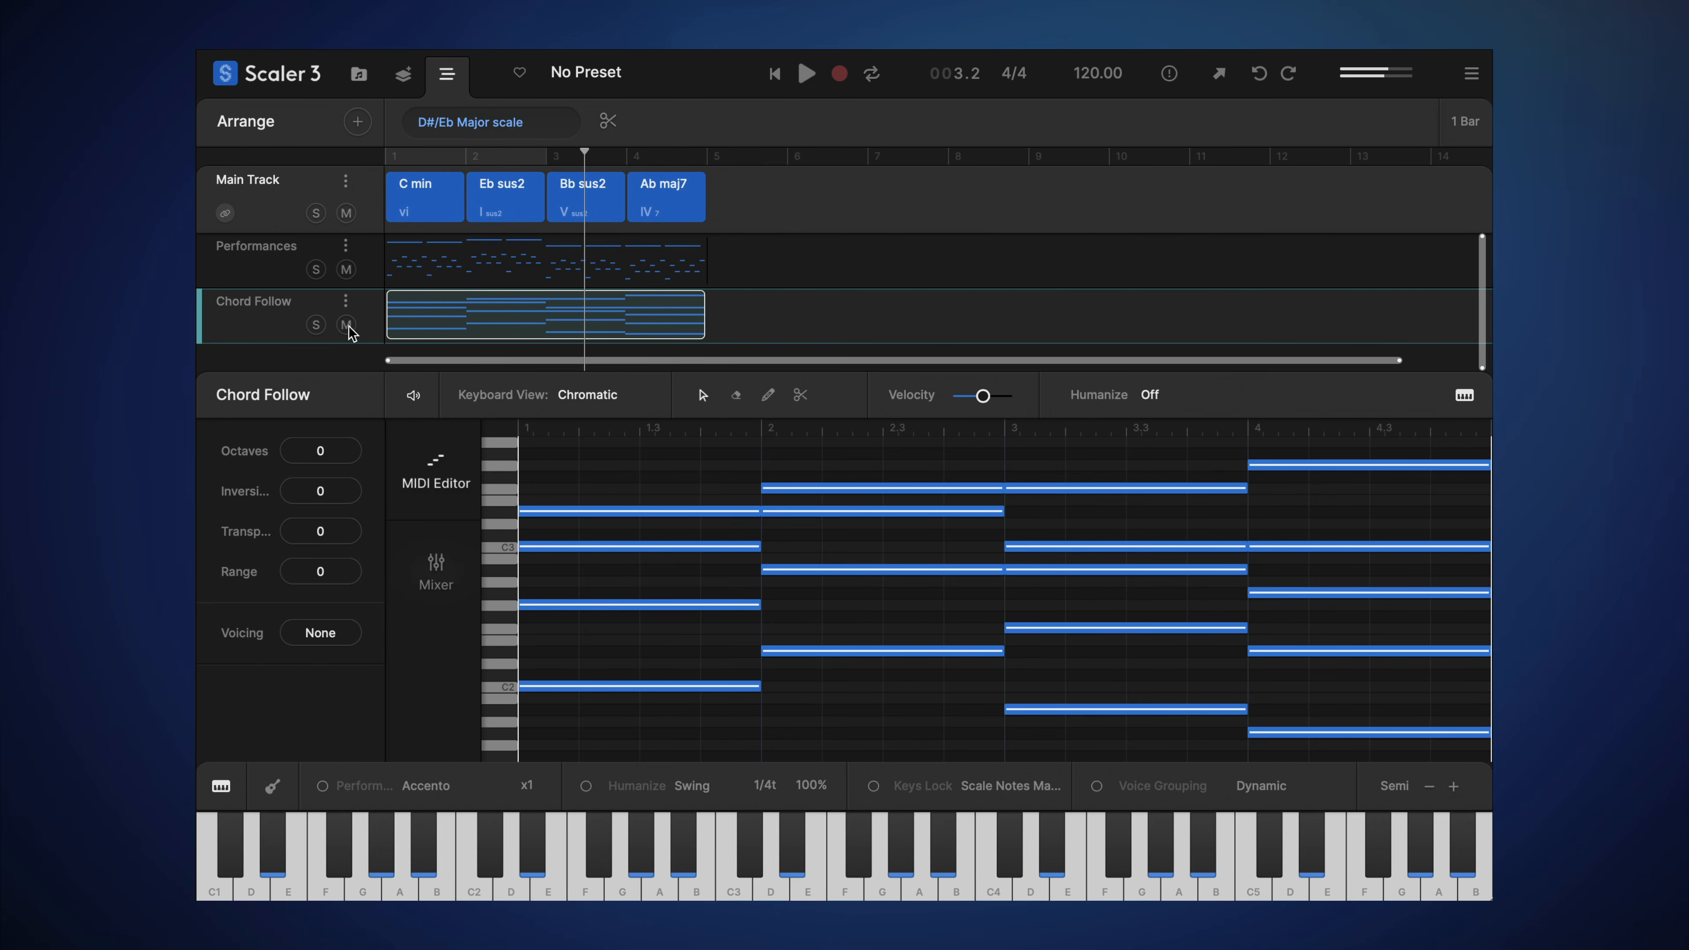
left_click(317, 326)
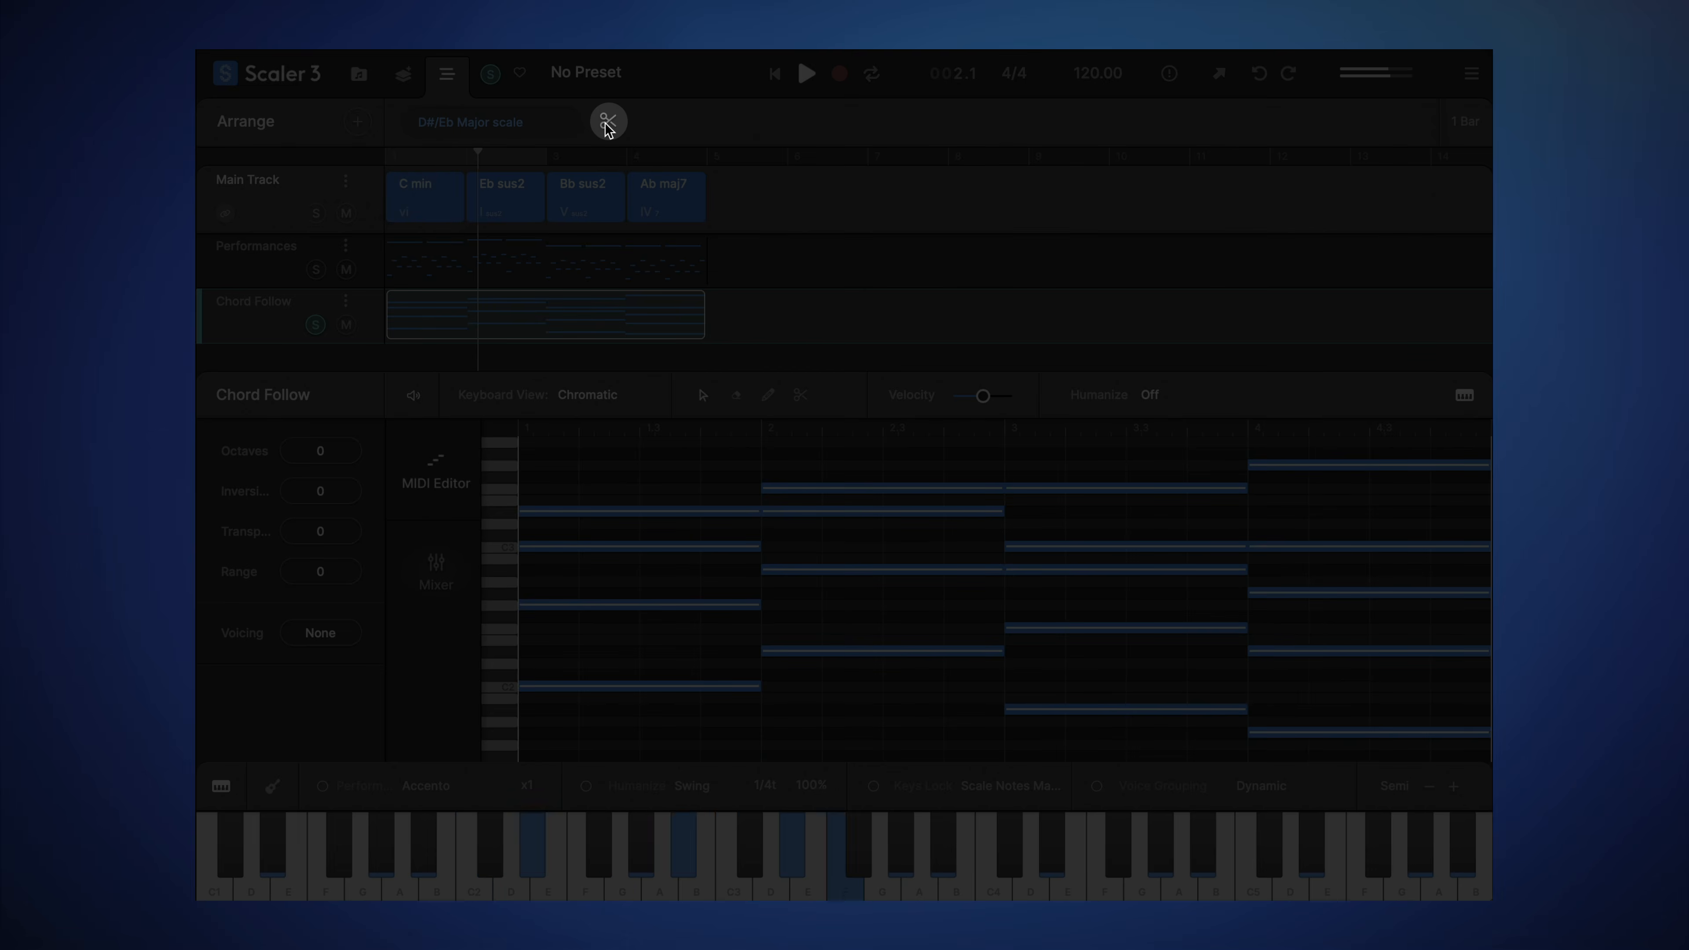
Step: Split the Chord Follow clip at bar 3, set the second clip's inversions to 1 and audition it with all tracks
left_click(608, 126)
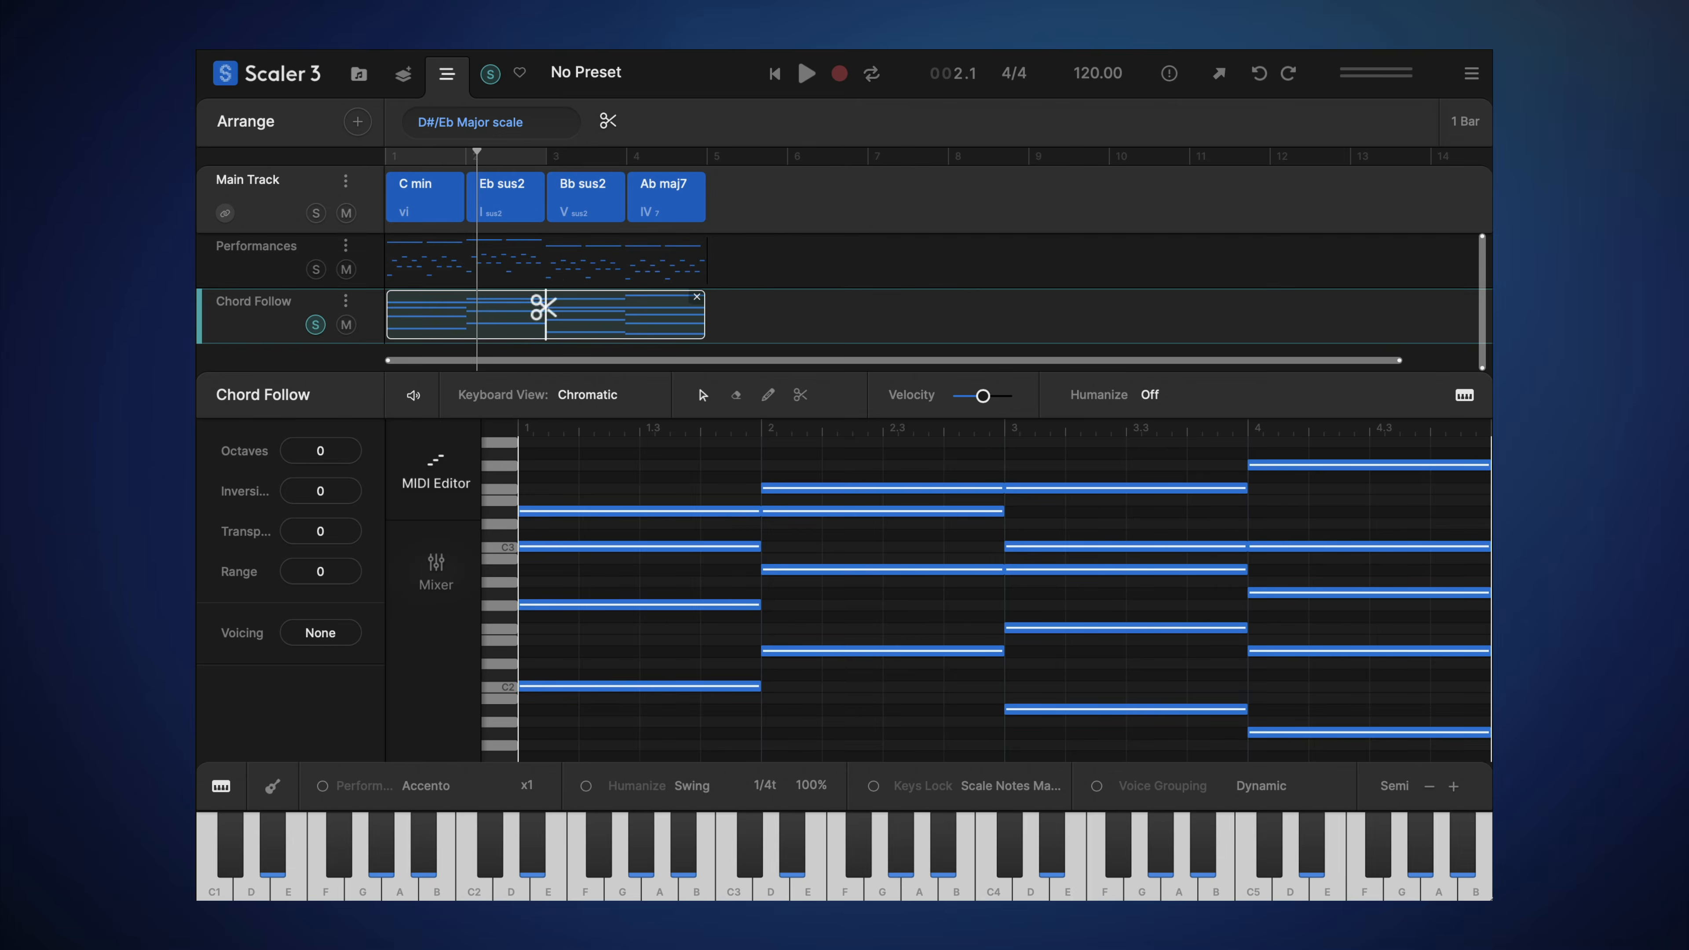
left_click(547, 302)
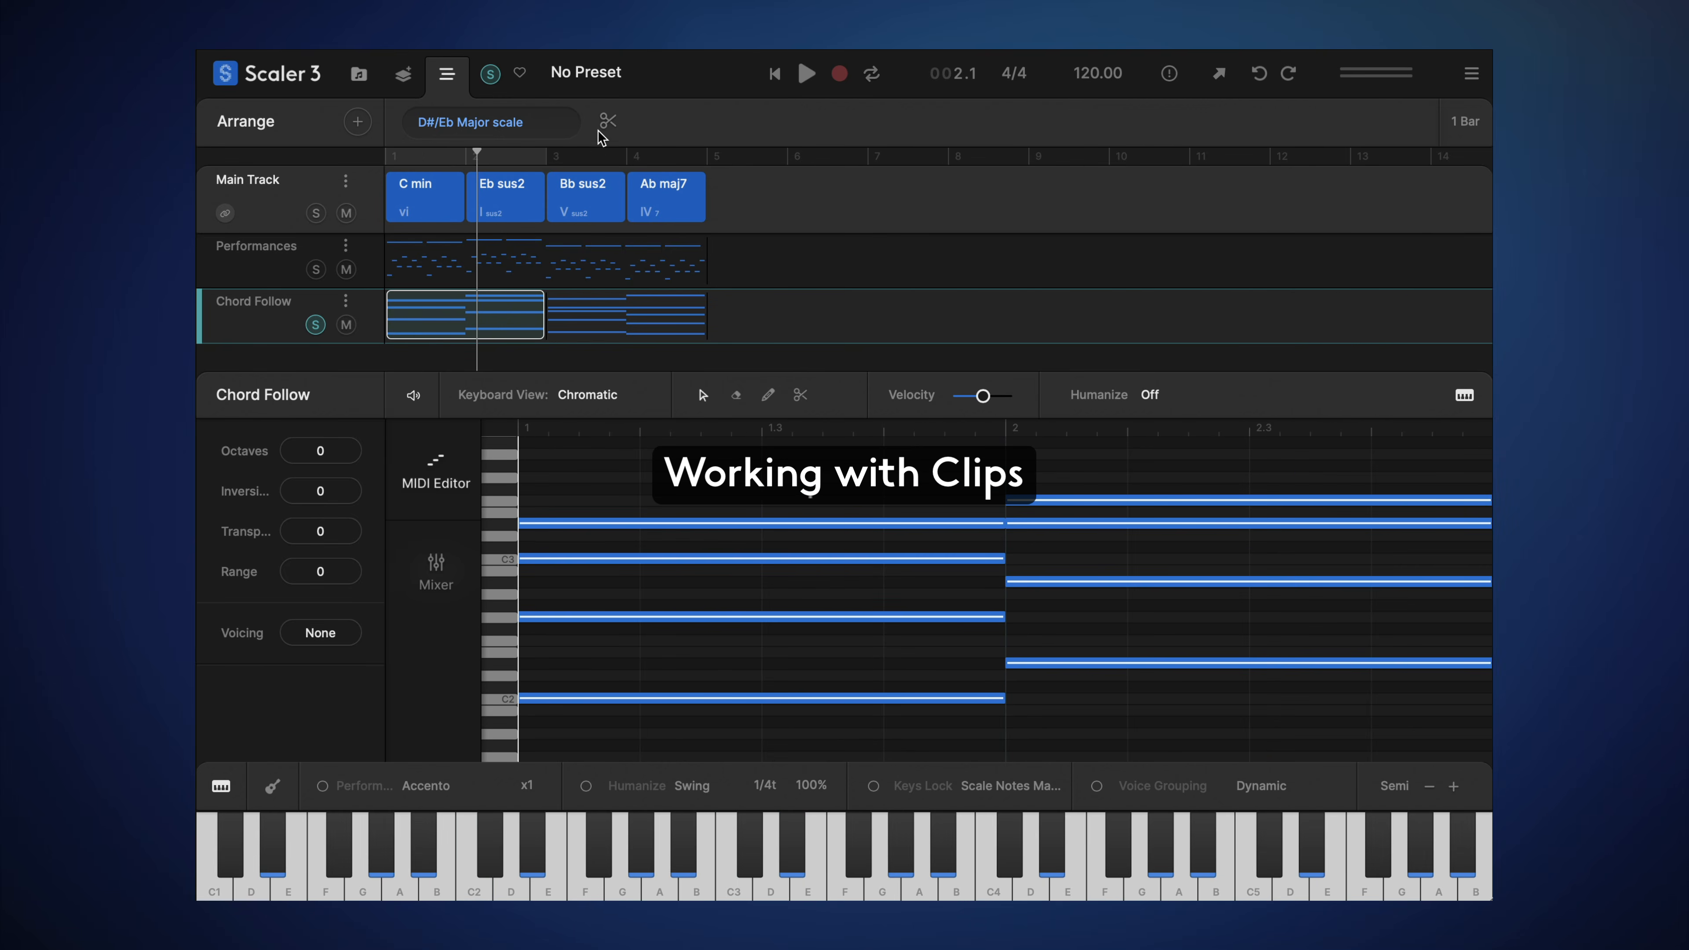
left_click(577, 301)
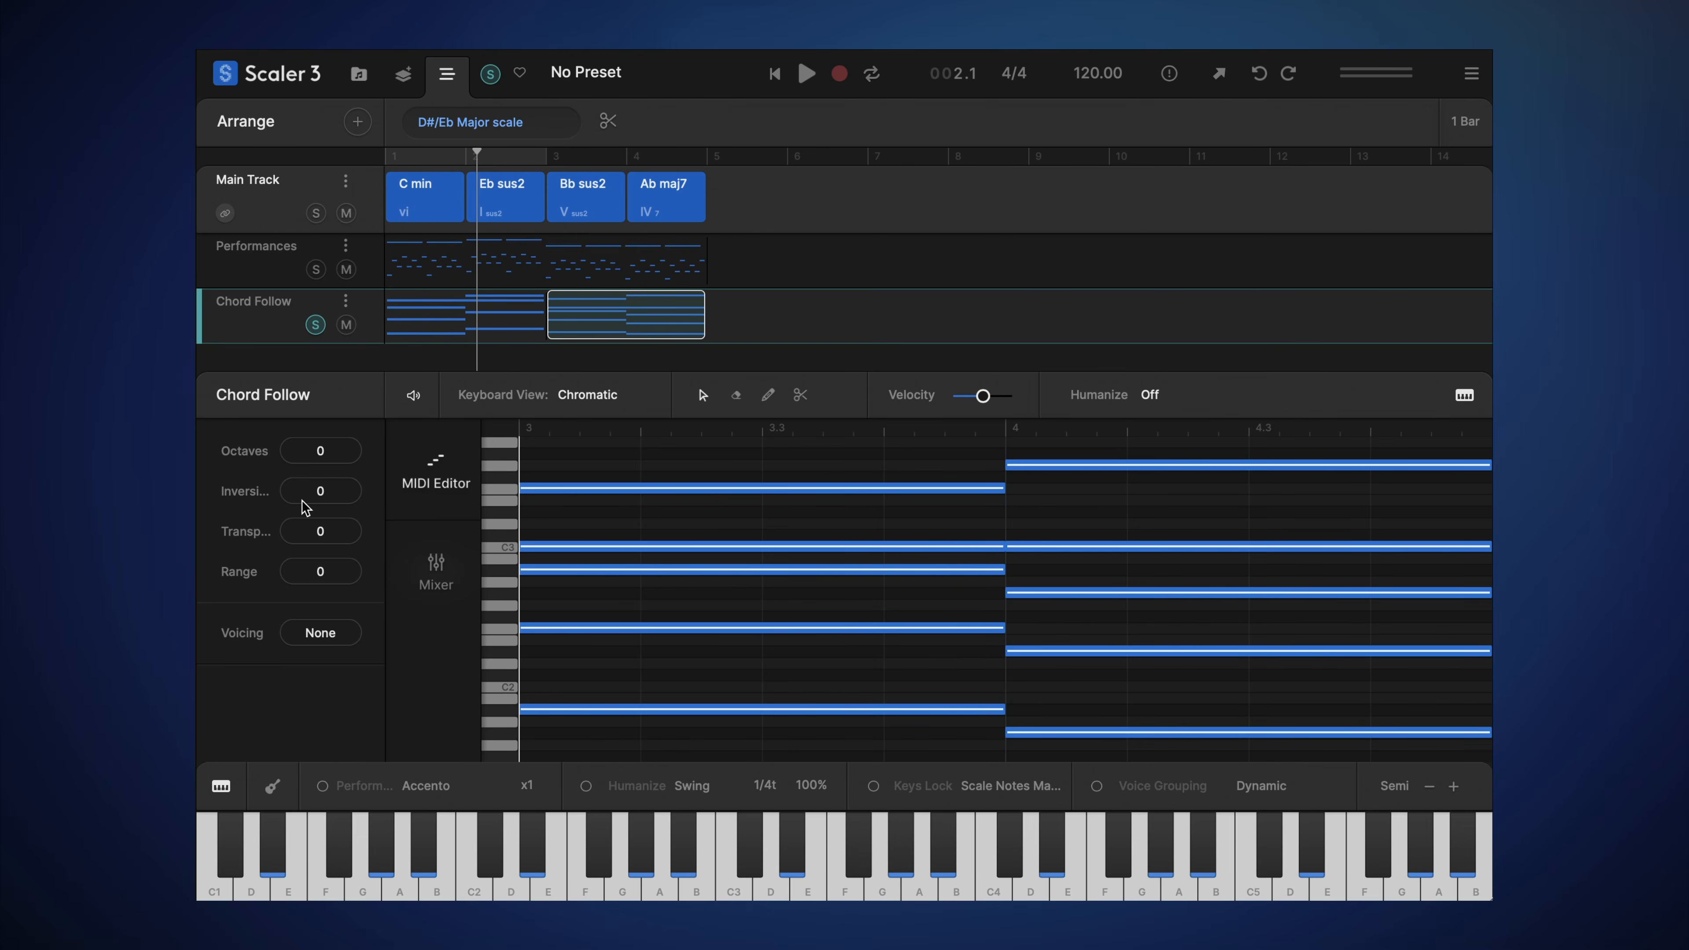
left_click_drag(324, 492, 330, 469)
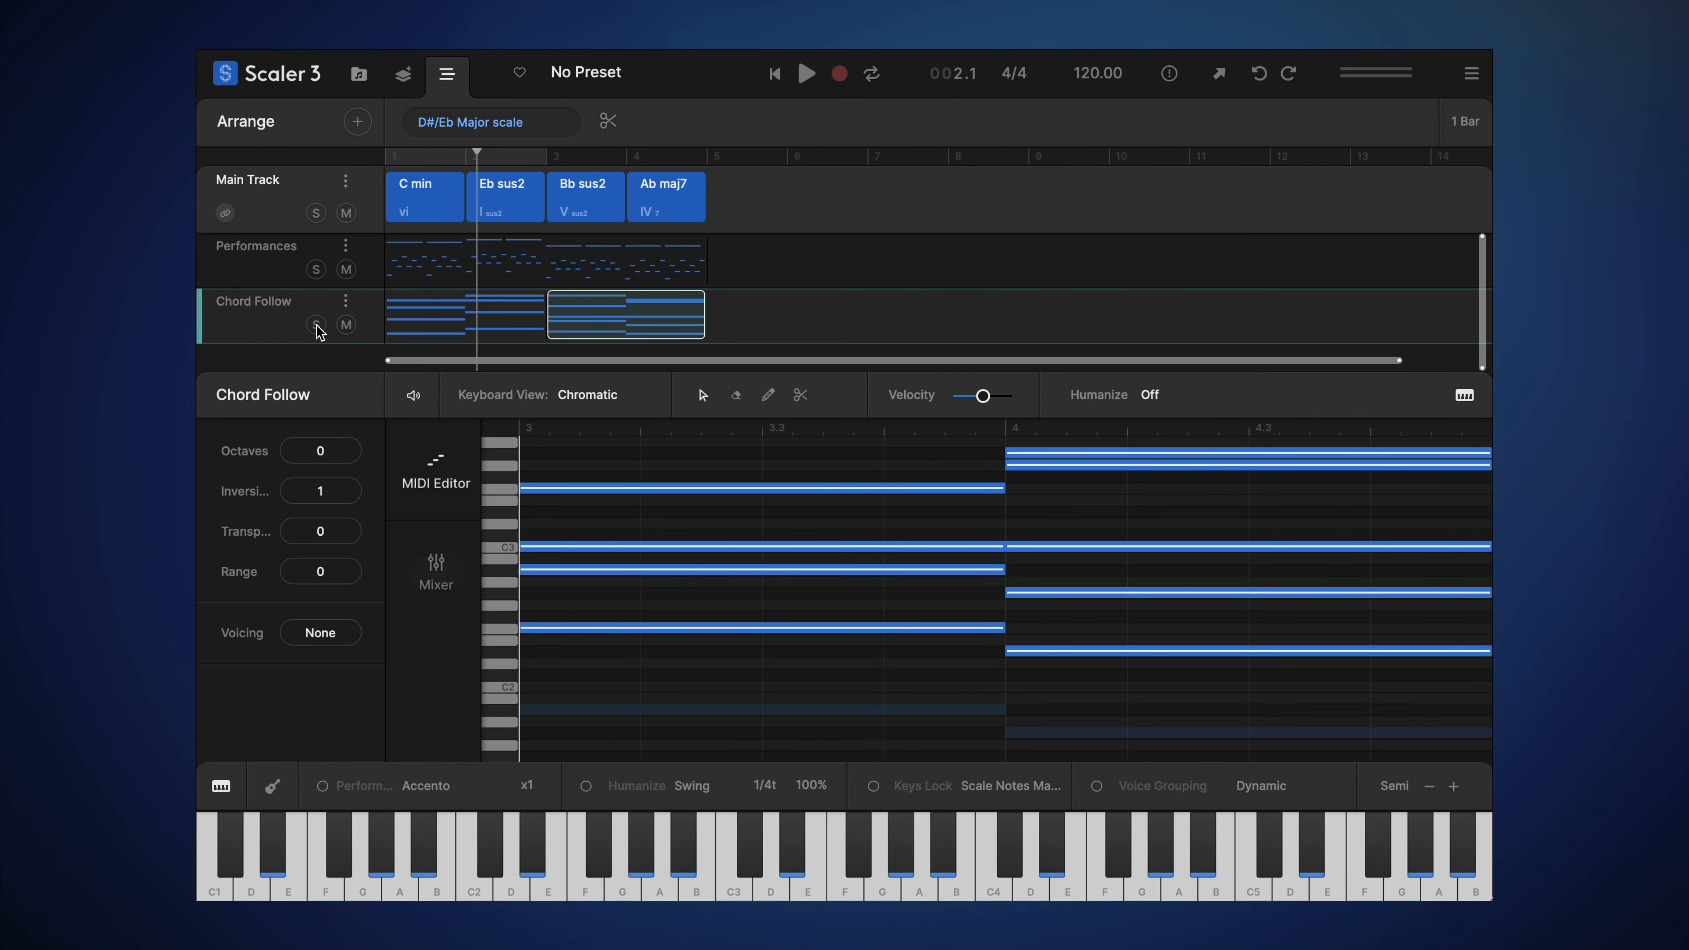
key("space")
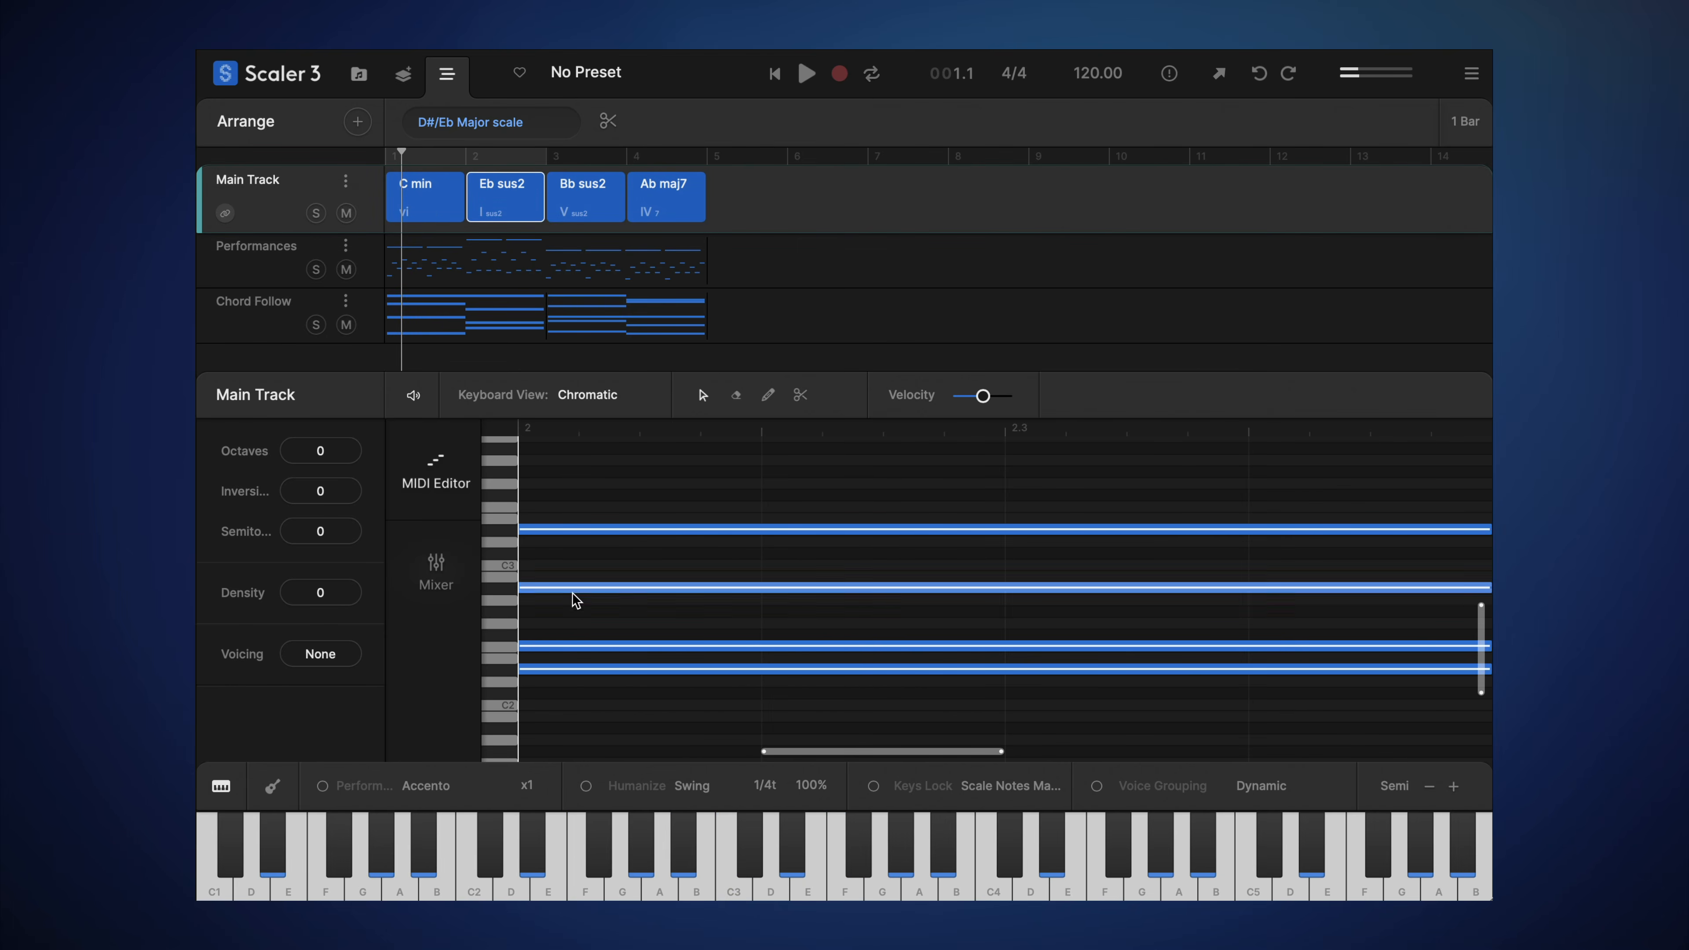
Step: Raise the second-lowest note of the Main Track's Eb sus2 chord by two semitones, from F to G
left_click(567, 645)
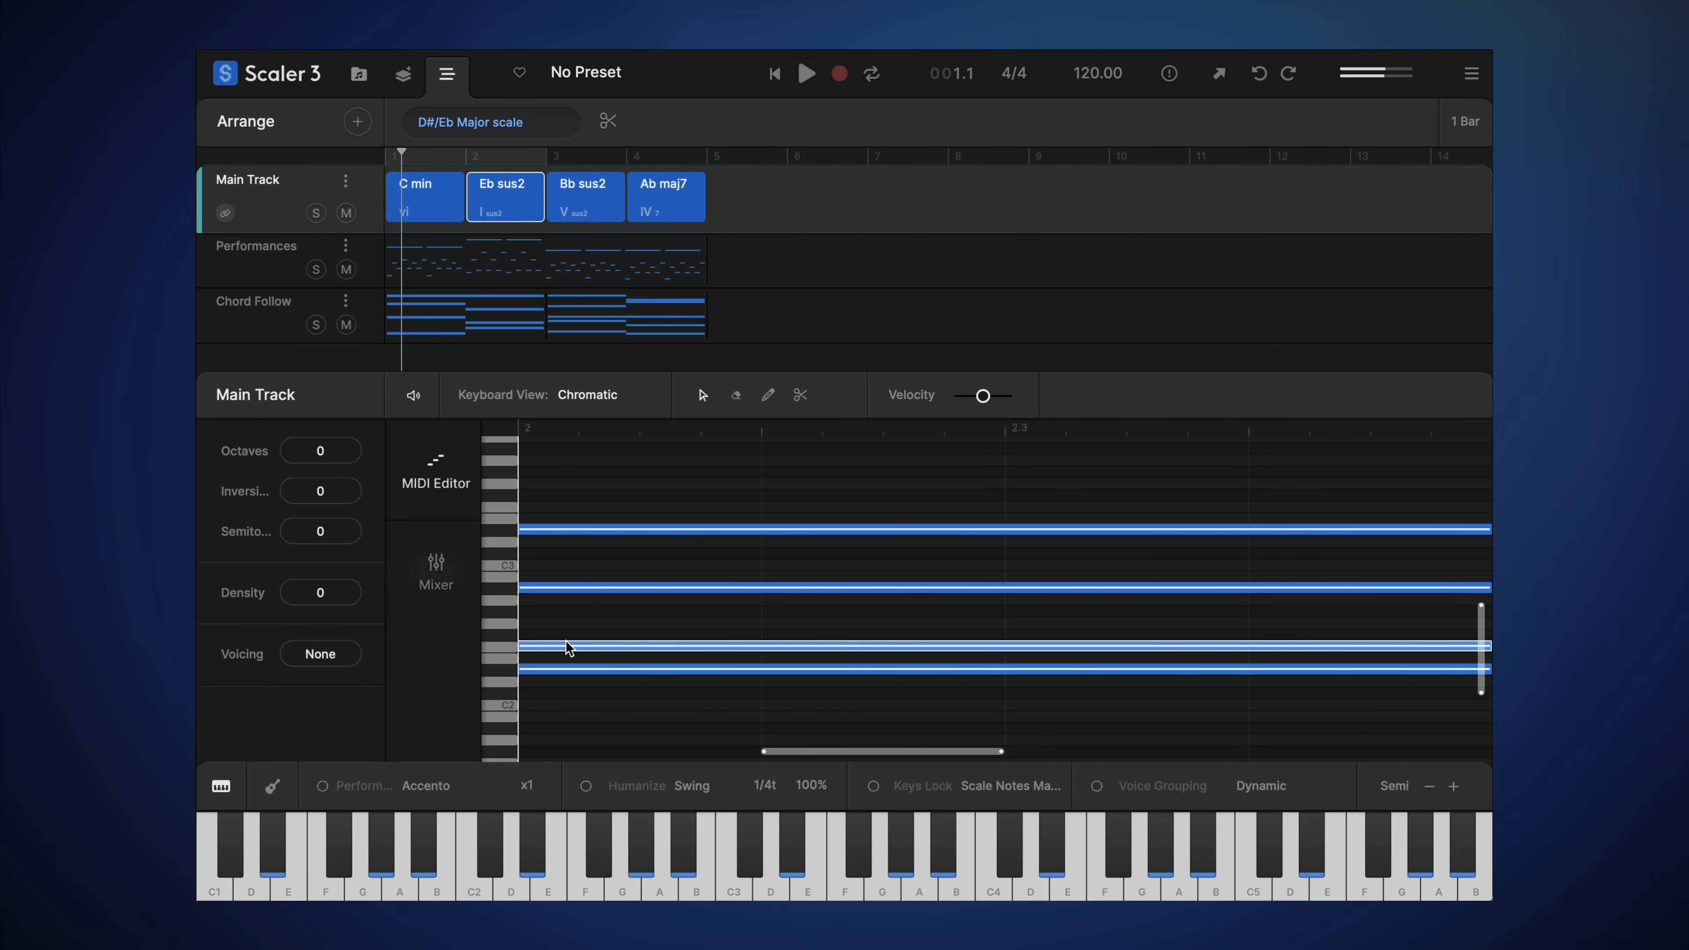
left_click_drag(566, 645, 566, 628)
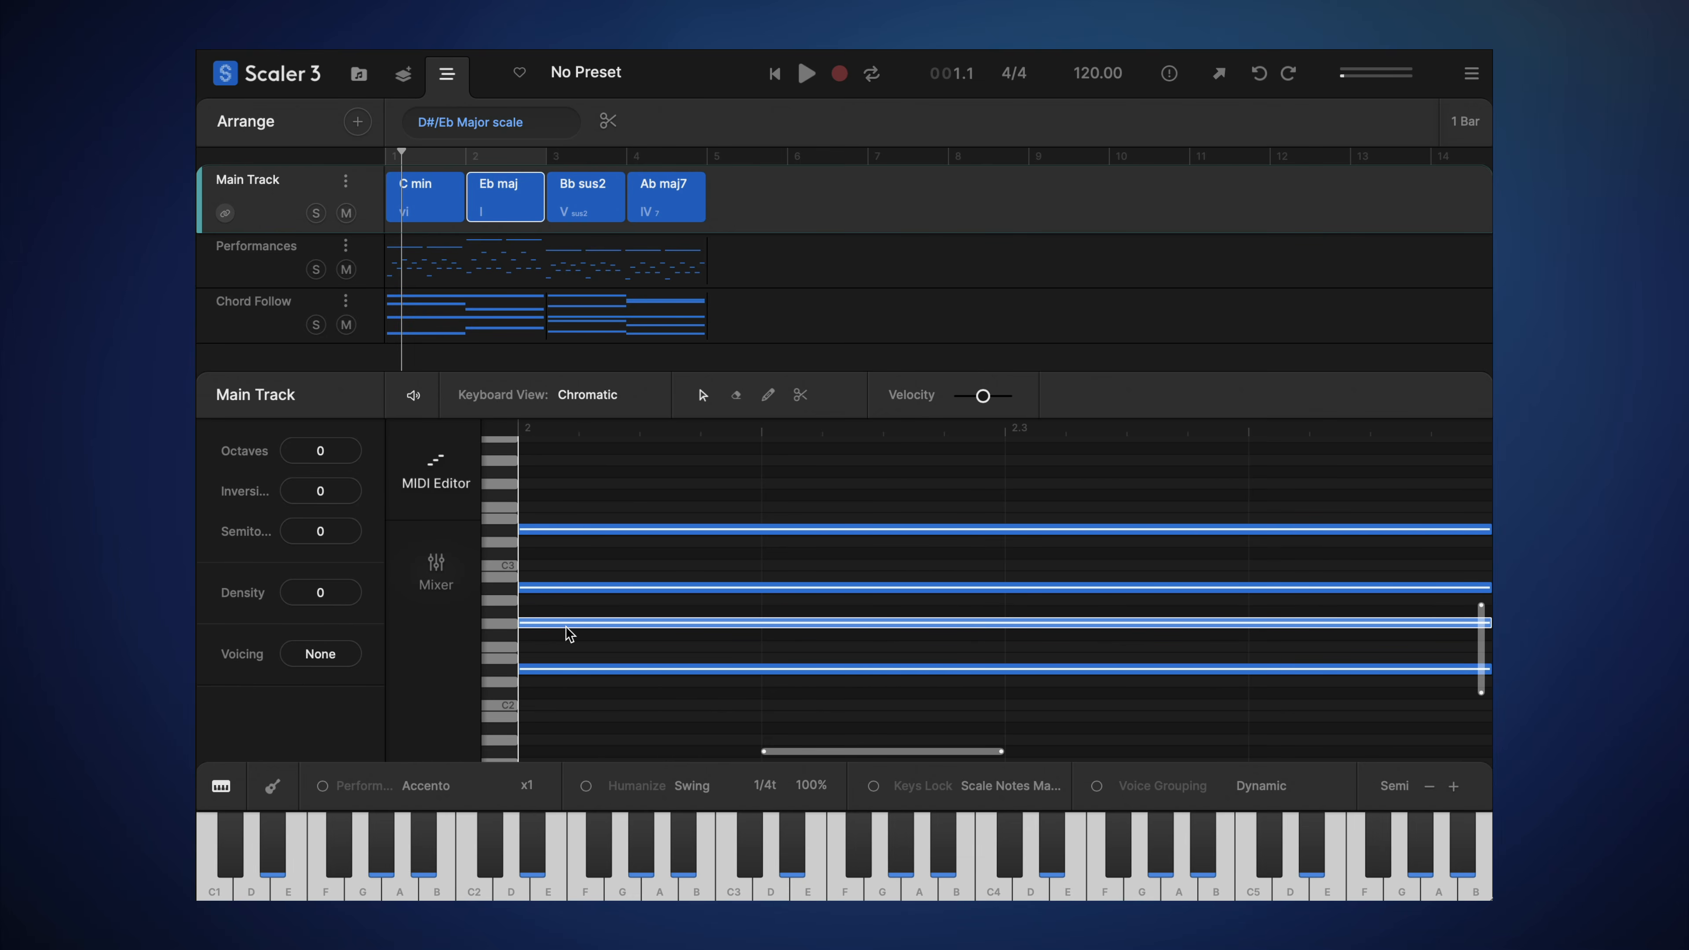
Step: Play through the arrangement and add an Arpeggio track with the Down motion from the Articulations category
key("space")
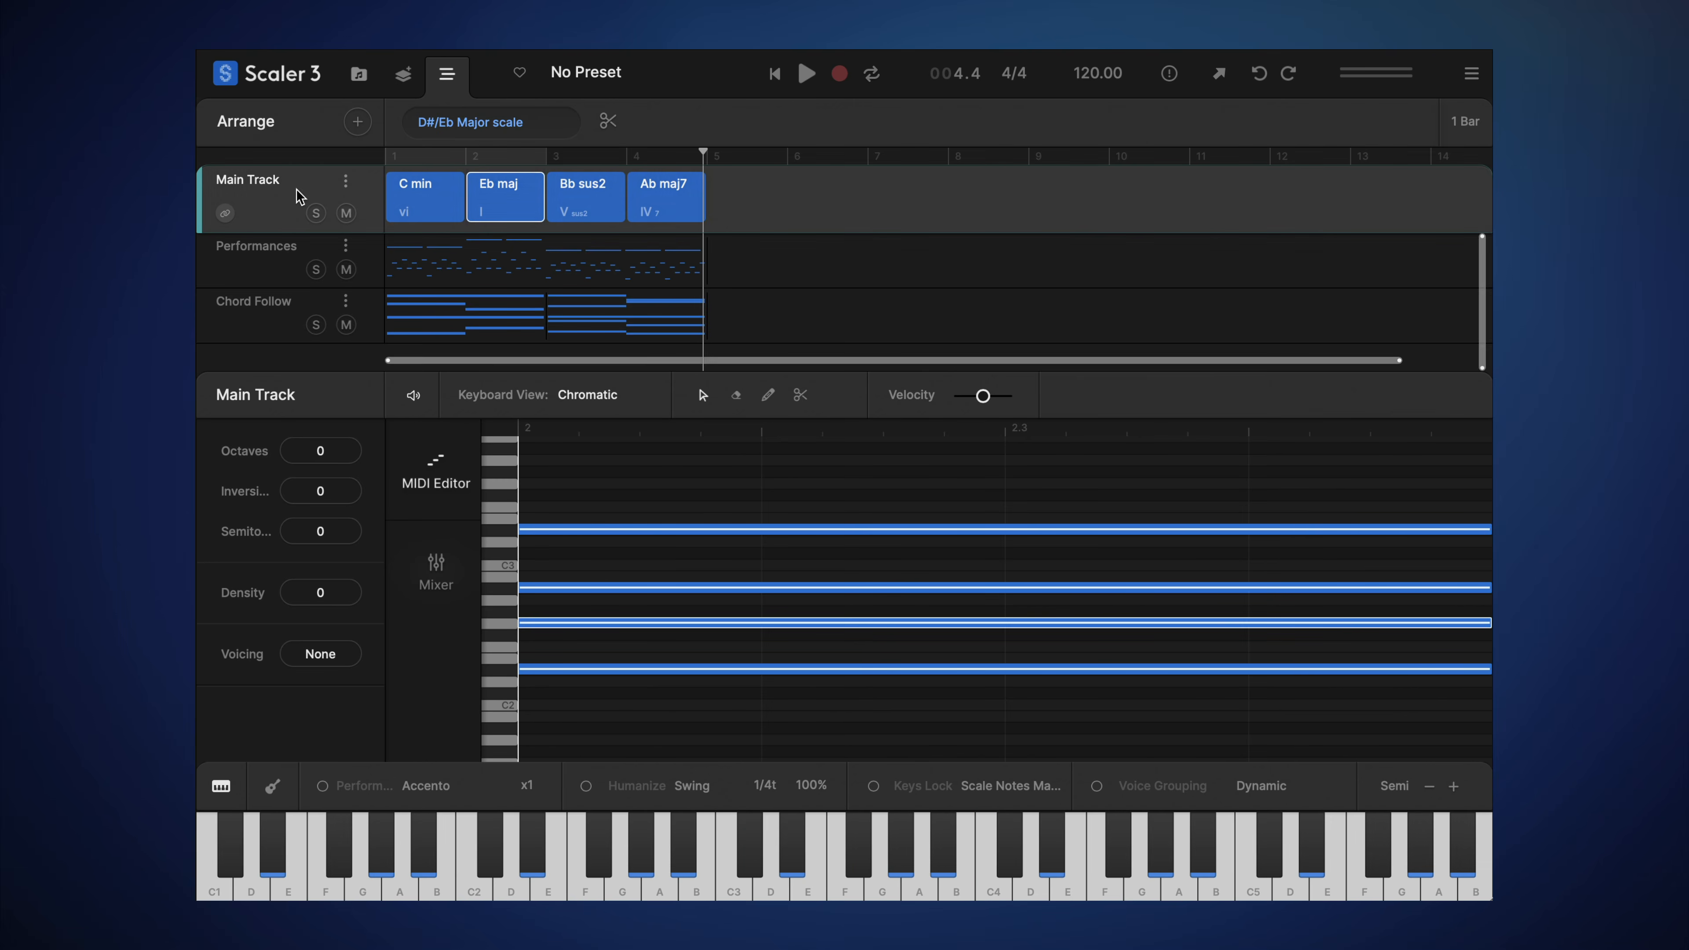
left_click(356, 124)
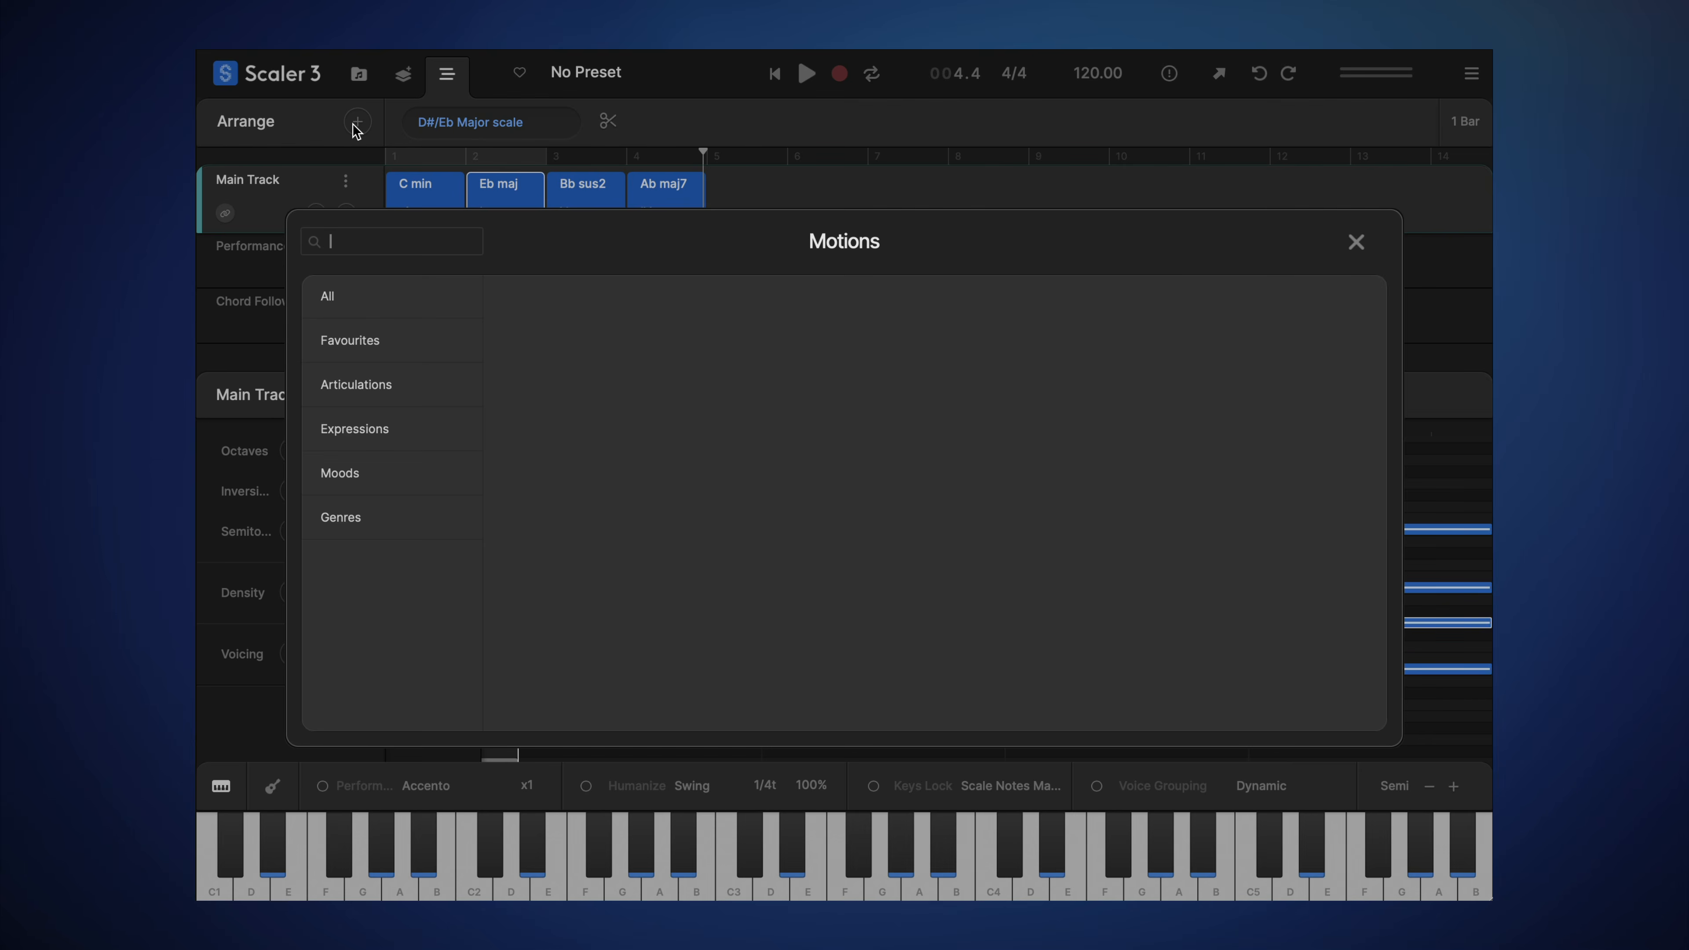
left_click(376, 379)
left_click(511, 293)
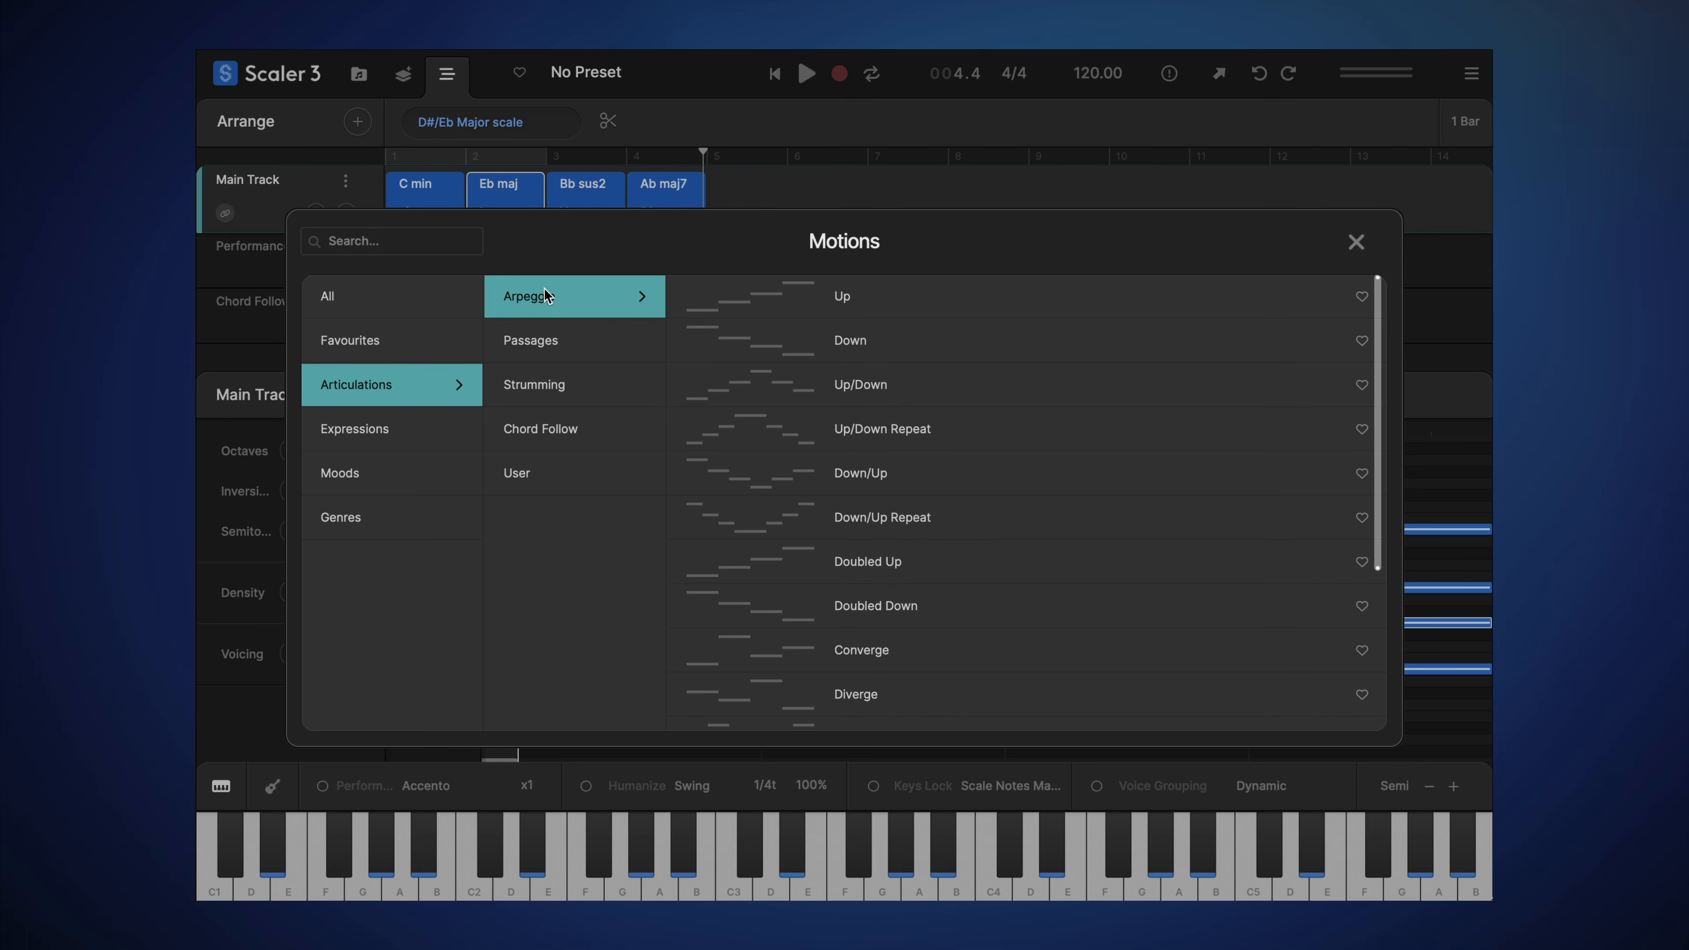
left_click(720, 339)
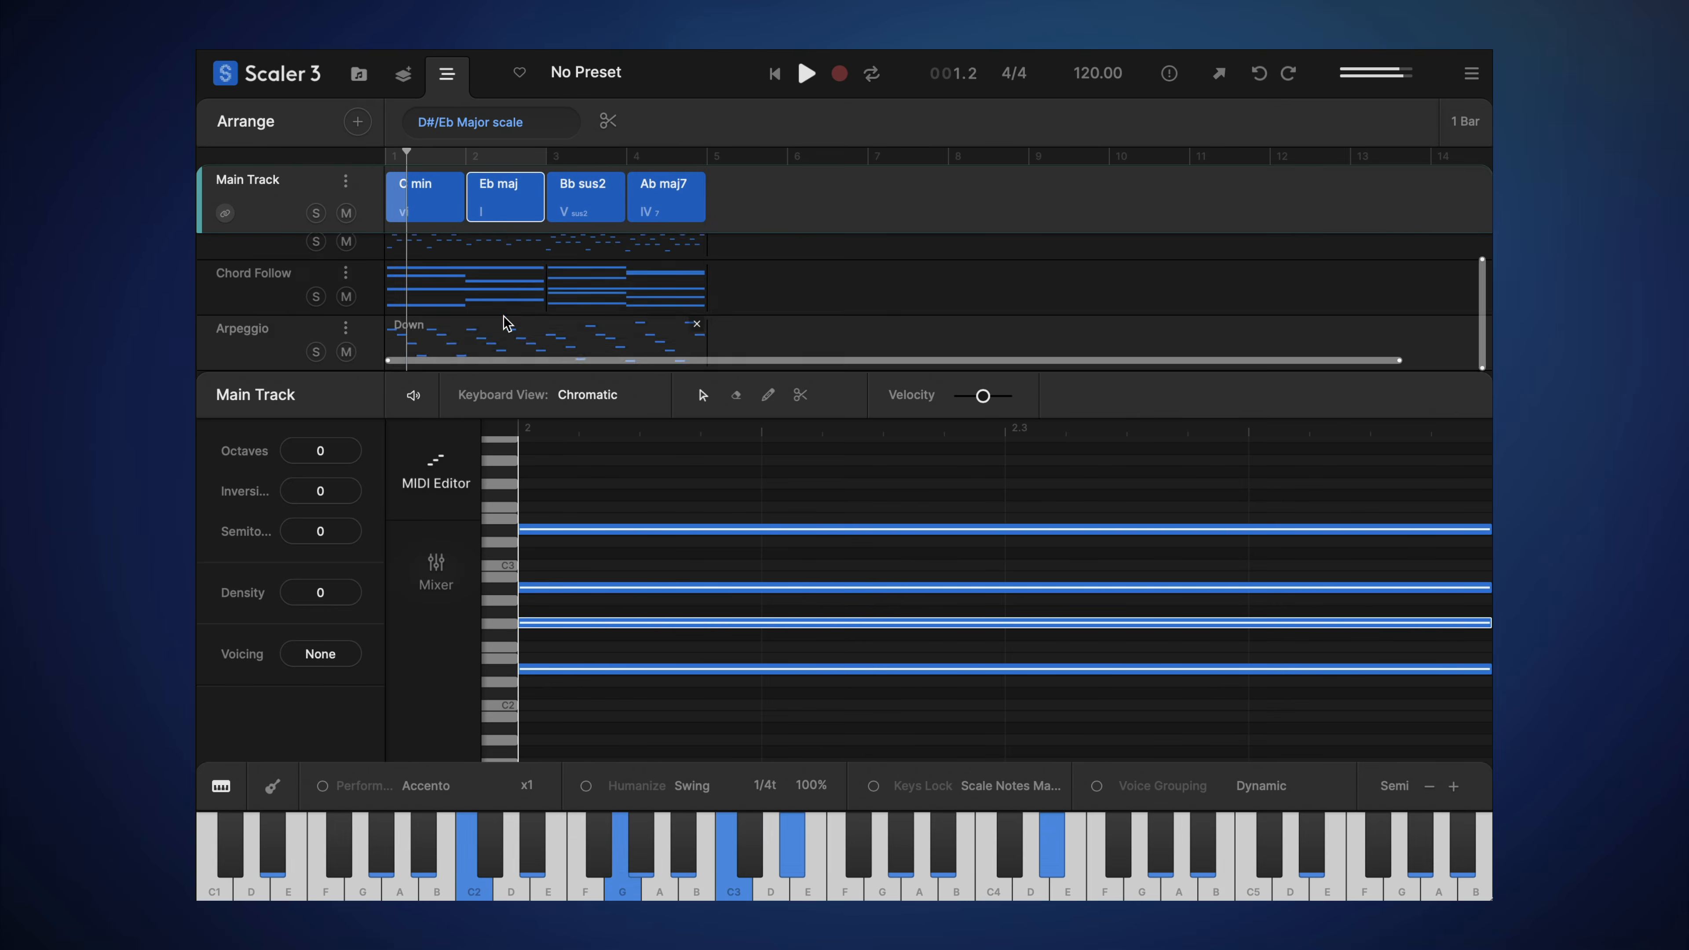
Step: Find Serum in the sound library and load Xfer Records Serum (AudioUnit) as the Arpeggio track's instrument
left_click(290, 340)
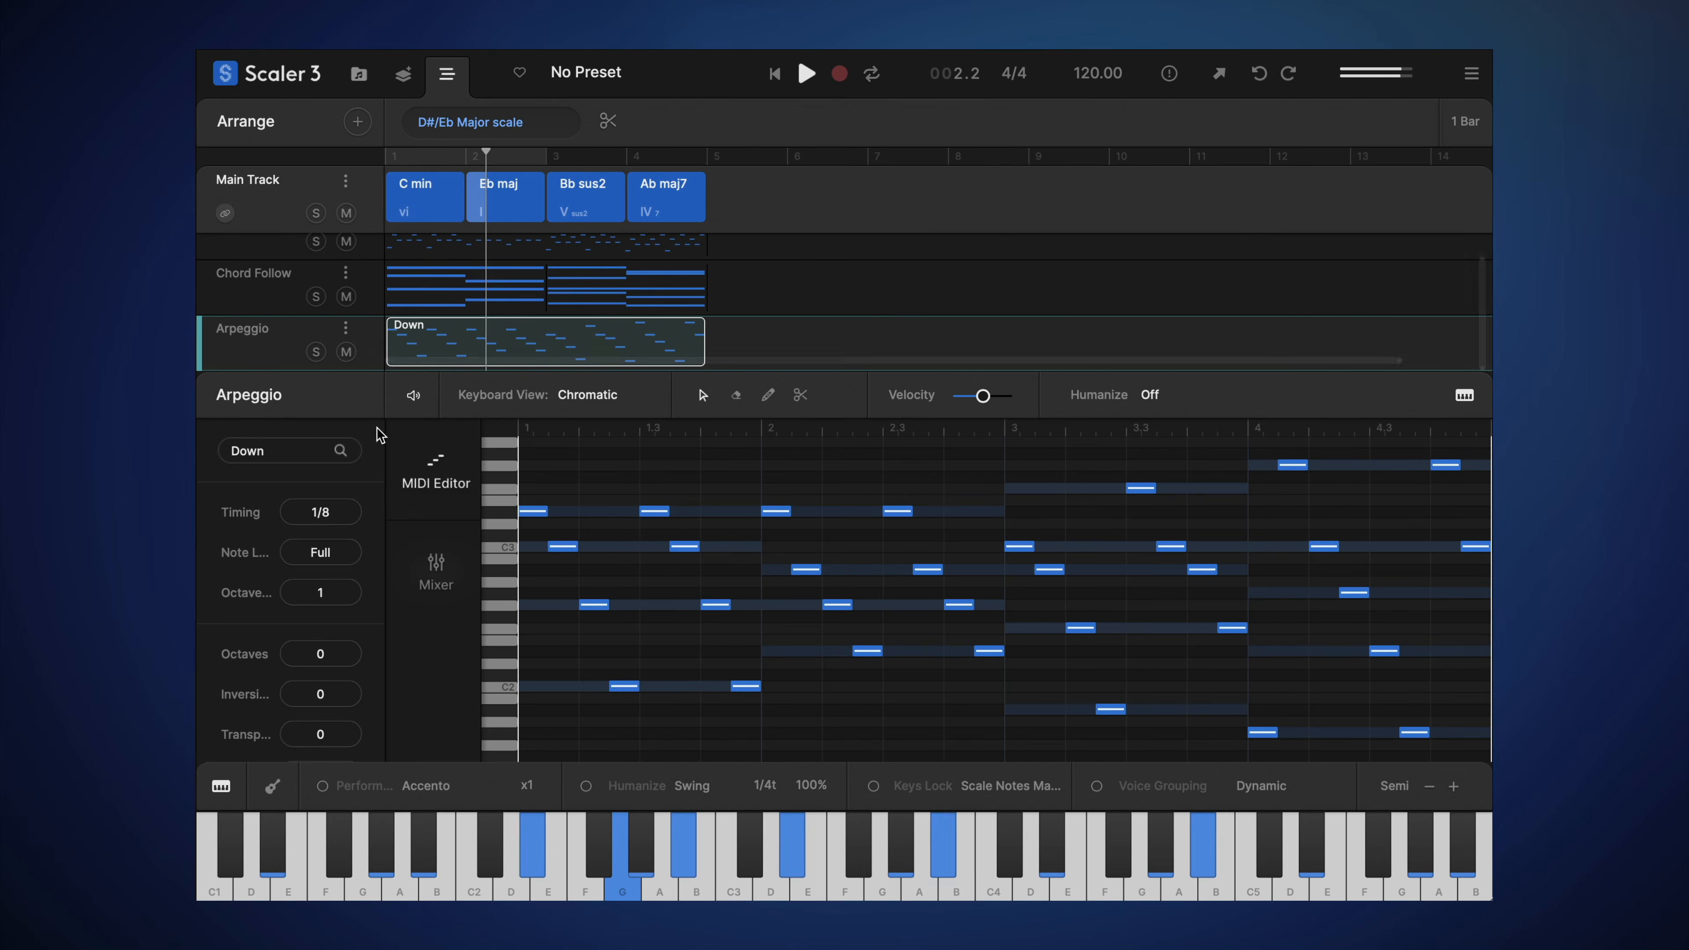
left_click(436, 571)
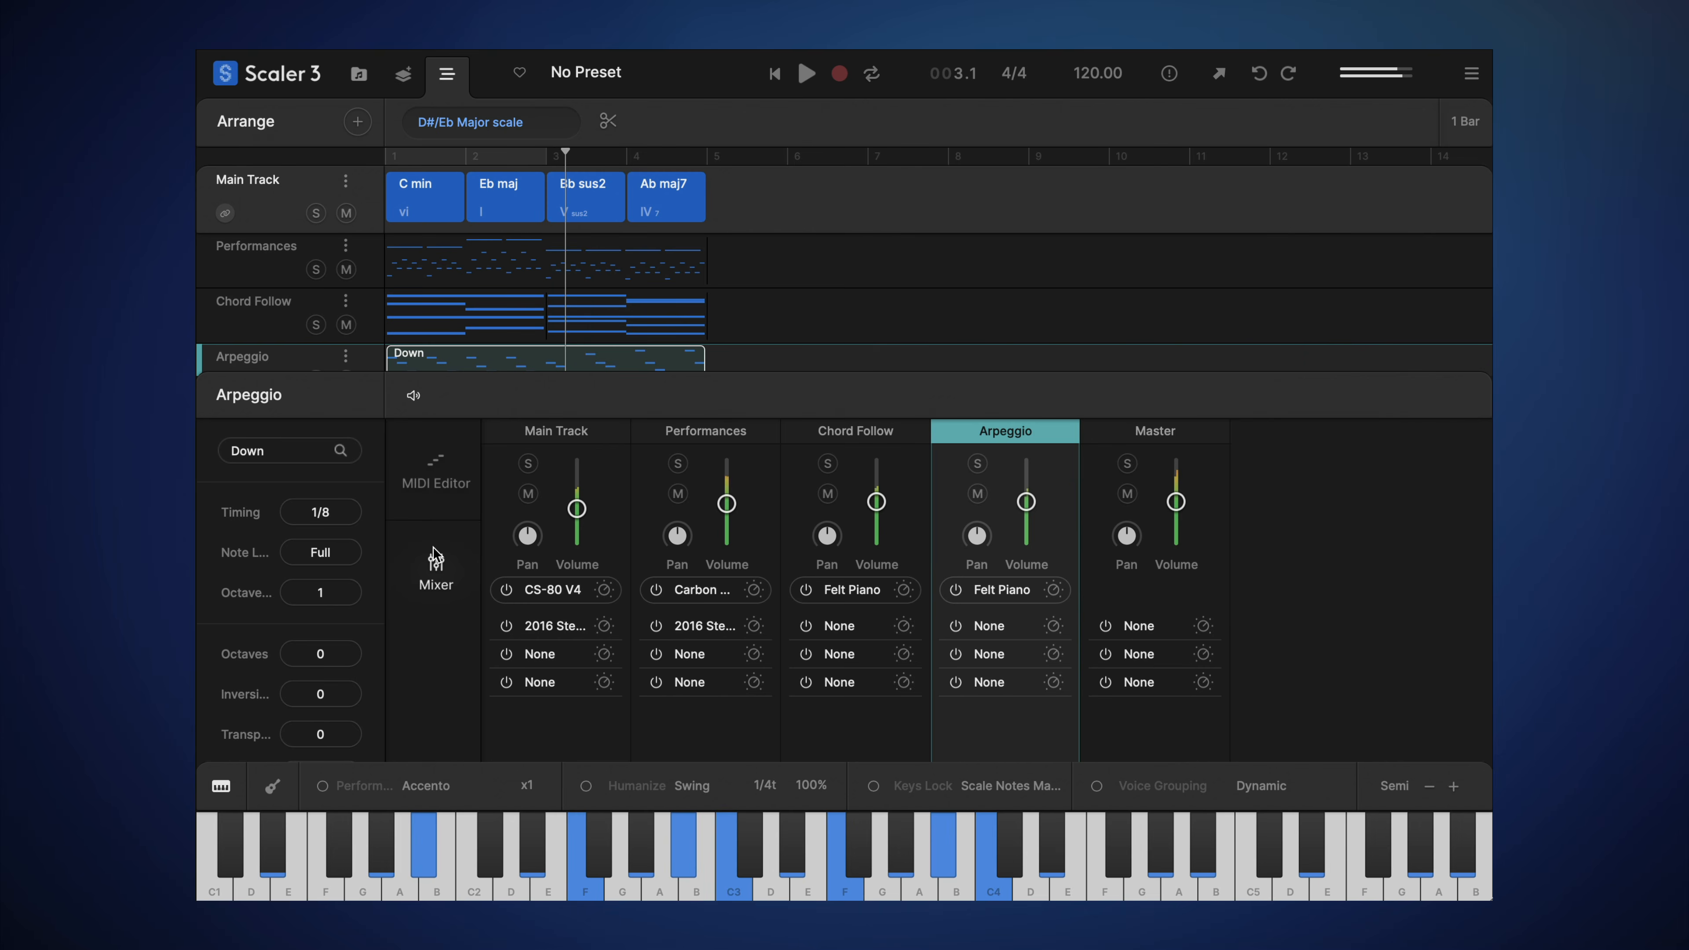
left_click(964, 594)
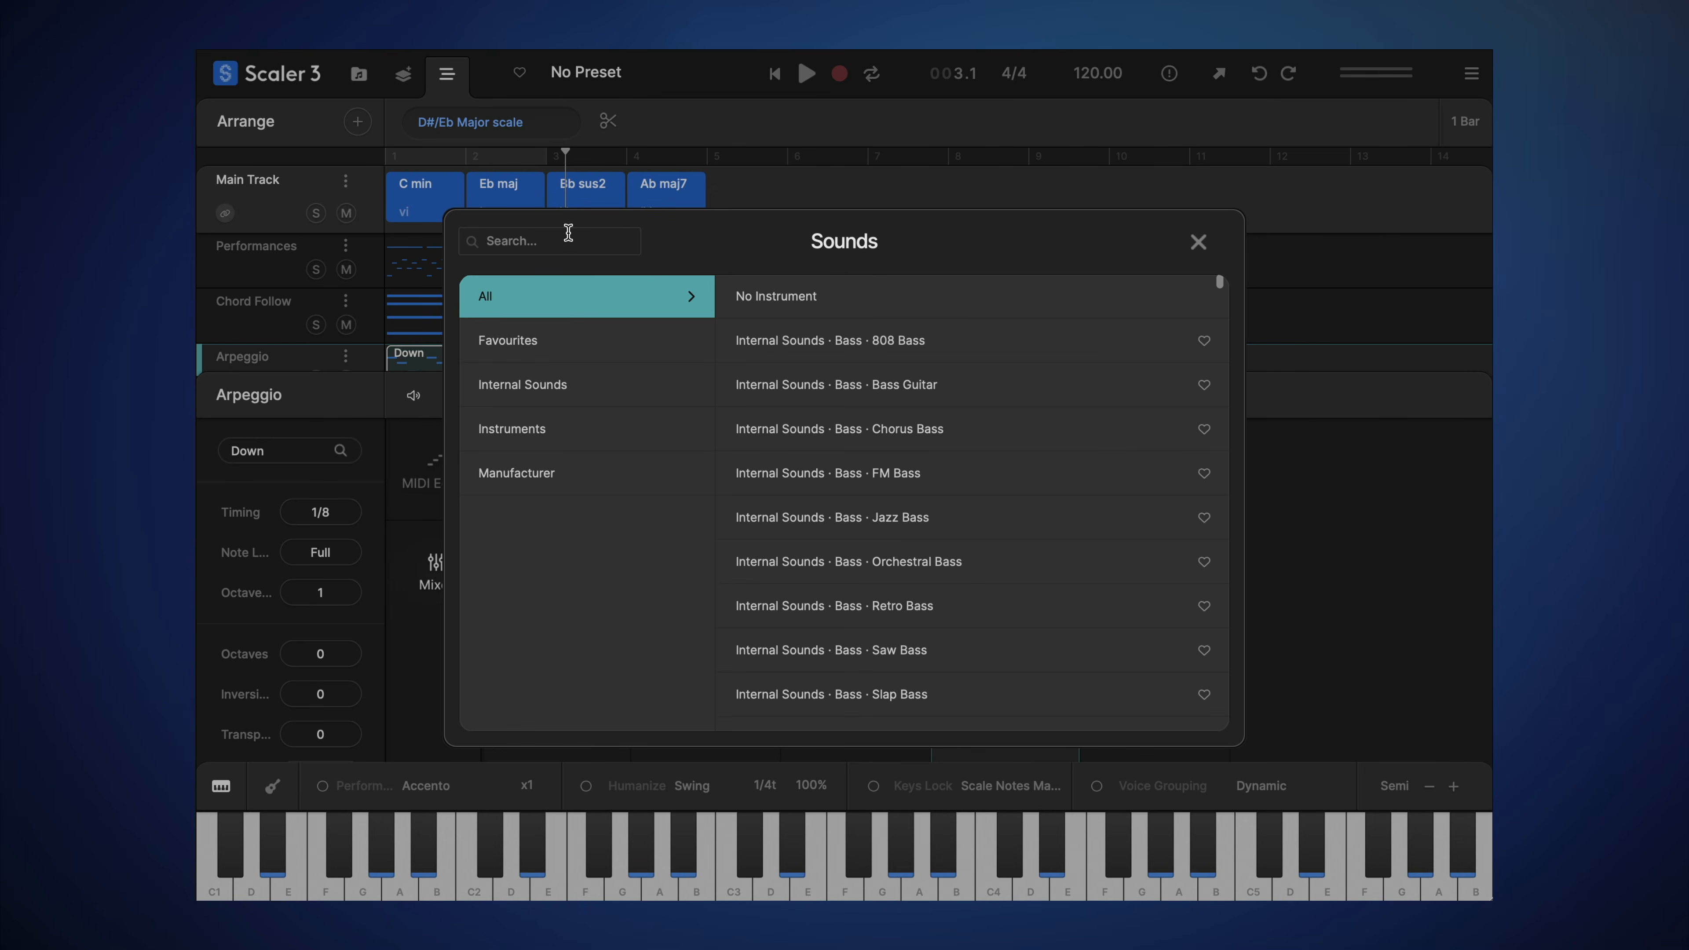
type("serum")
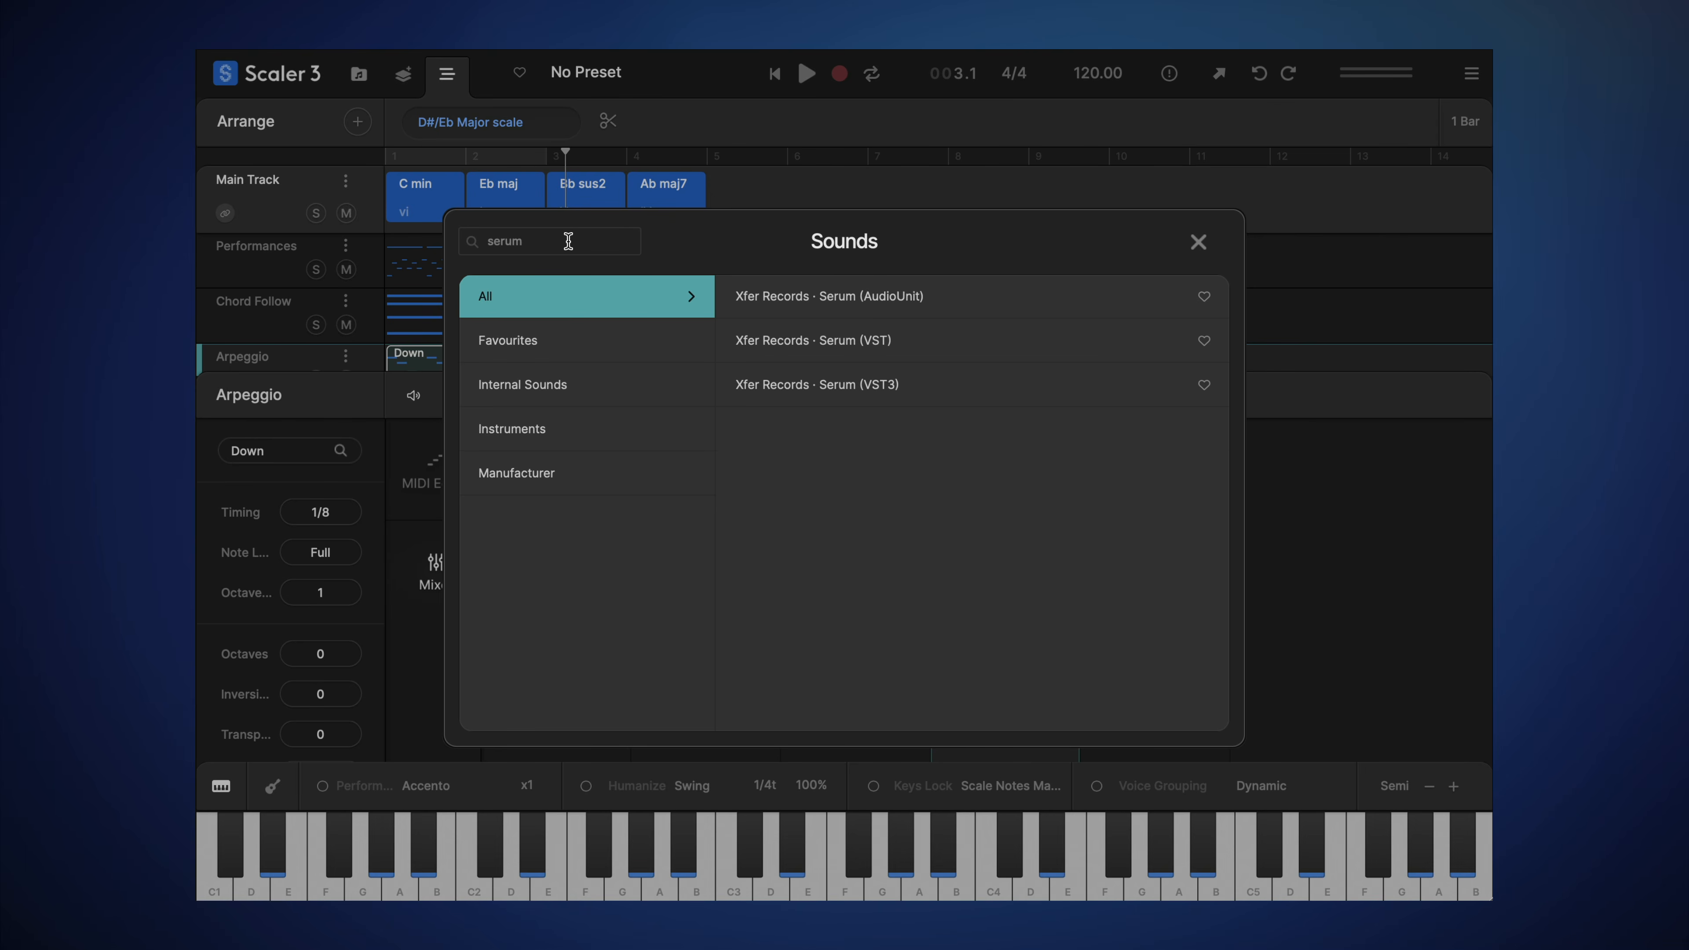
left_click(785, 297)
Step: Load the plucked preset PL Crushed Pluck [AS] in Serum and play the arrangement
left_click(806, 142)
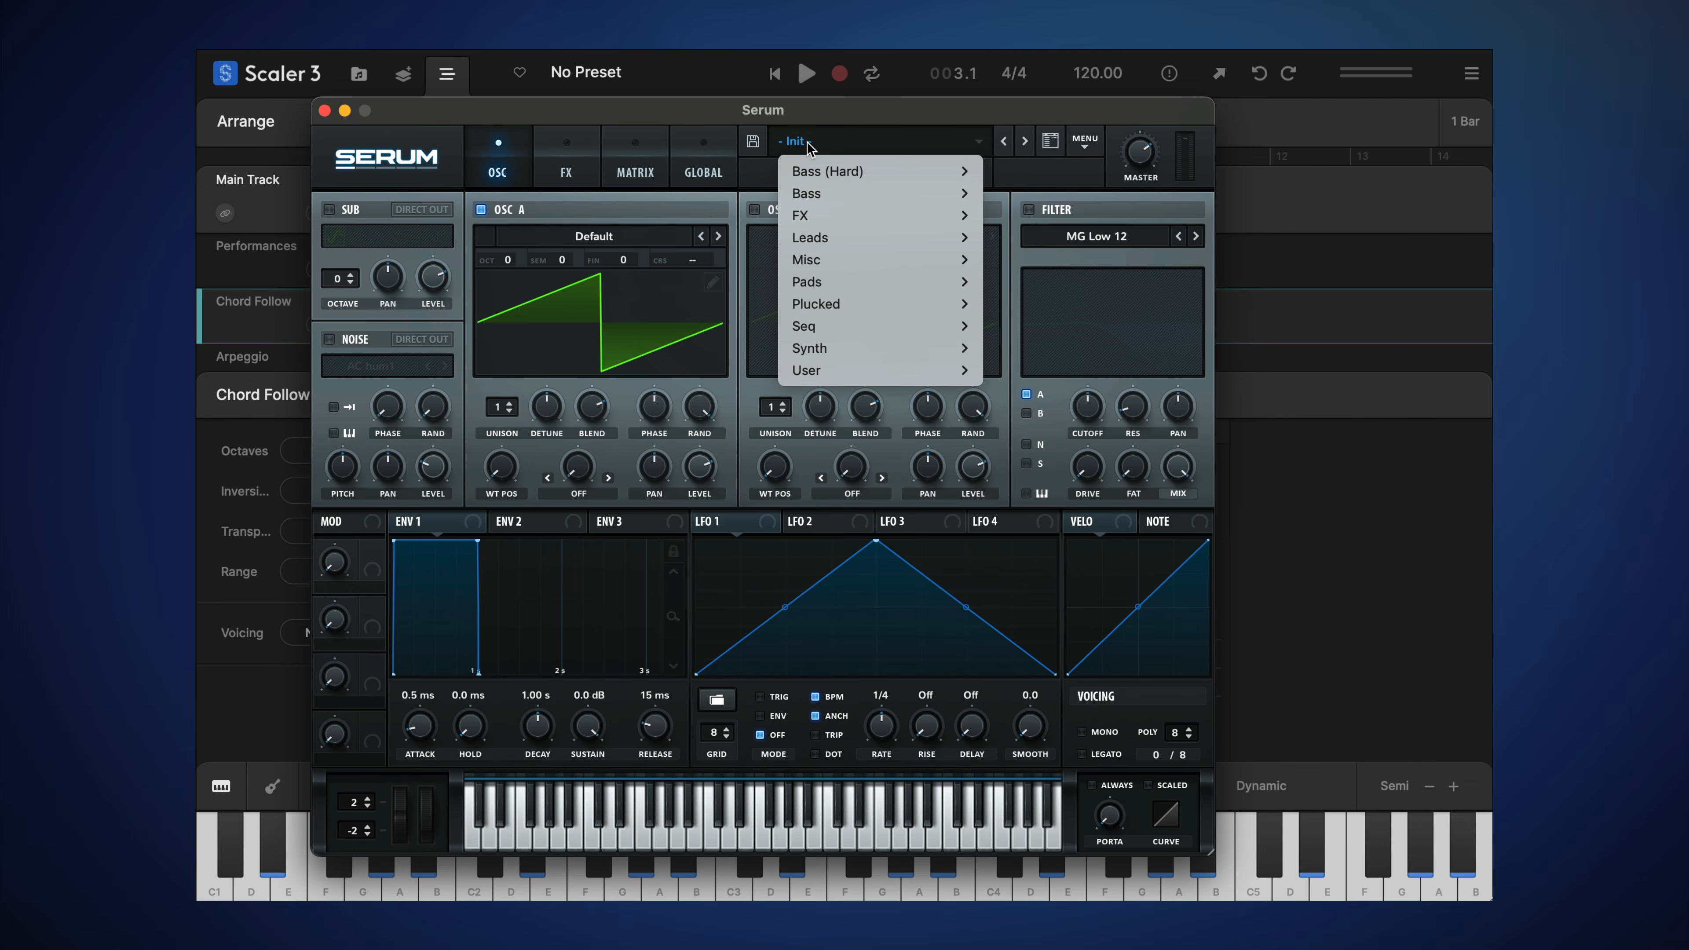
mouse_move(859, 312)
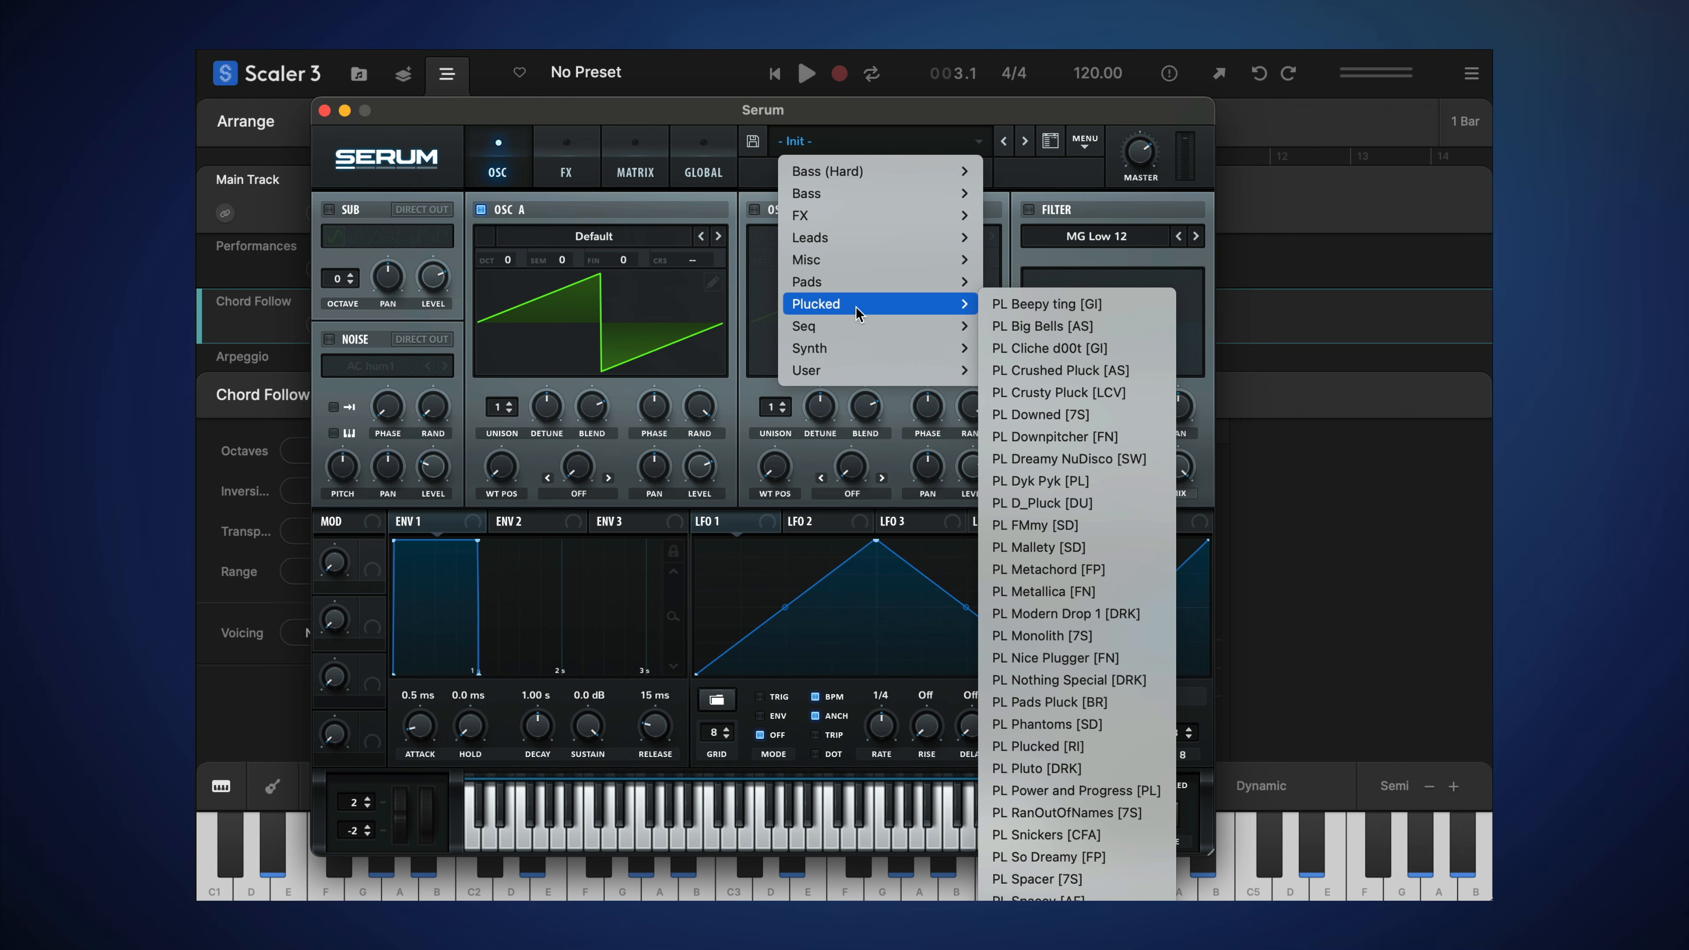
left_click(1070, 370)
key("space")
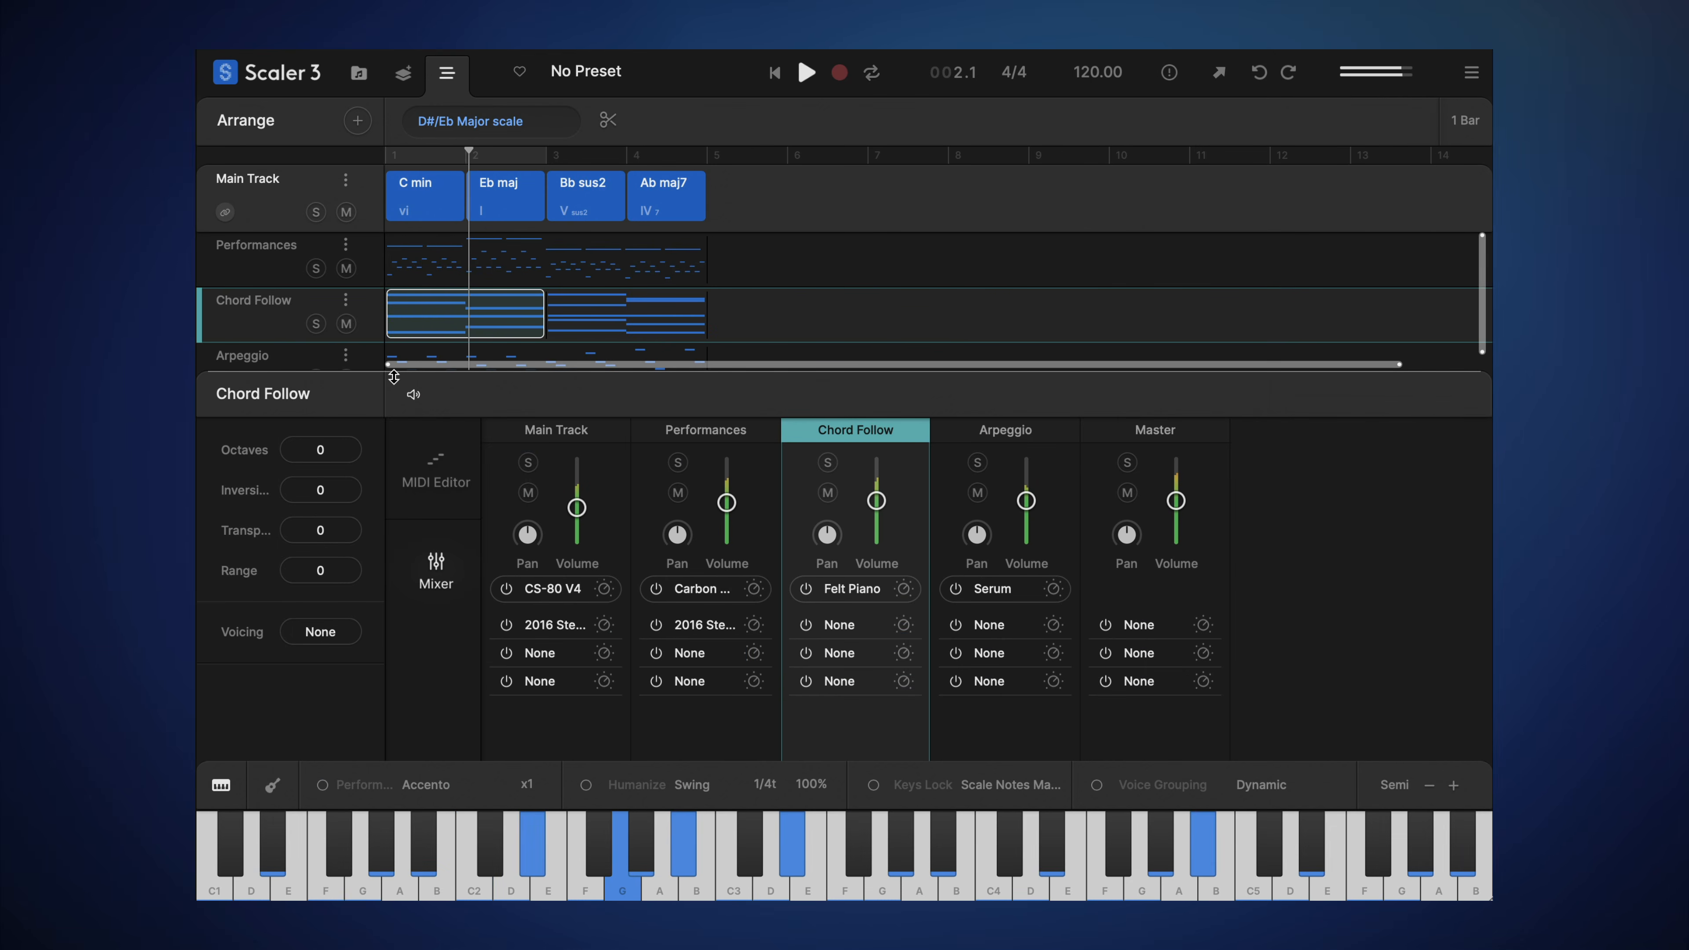
Step: Select the Arpeggio track's Down clip and show the mixer in an enlarged editor area
left_click_drag(394, 377, 395, 454)
left_click(462, 384)
double_click(462, 385)
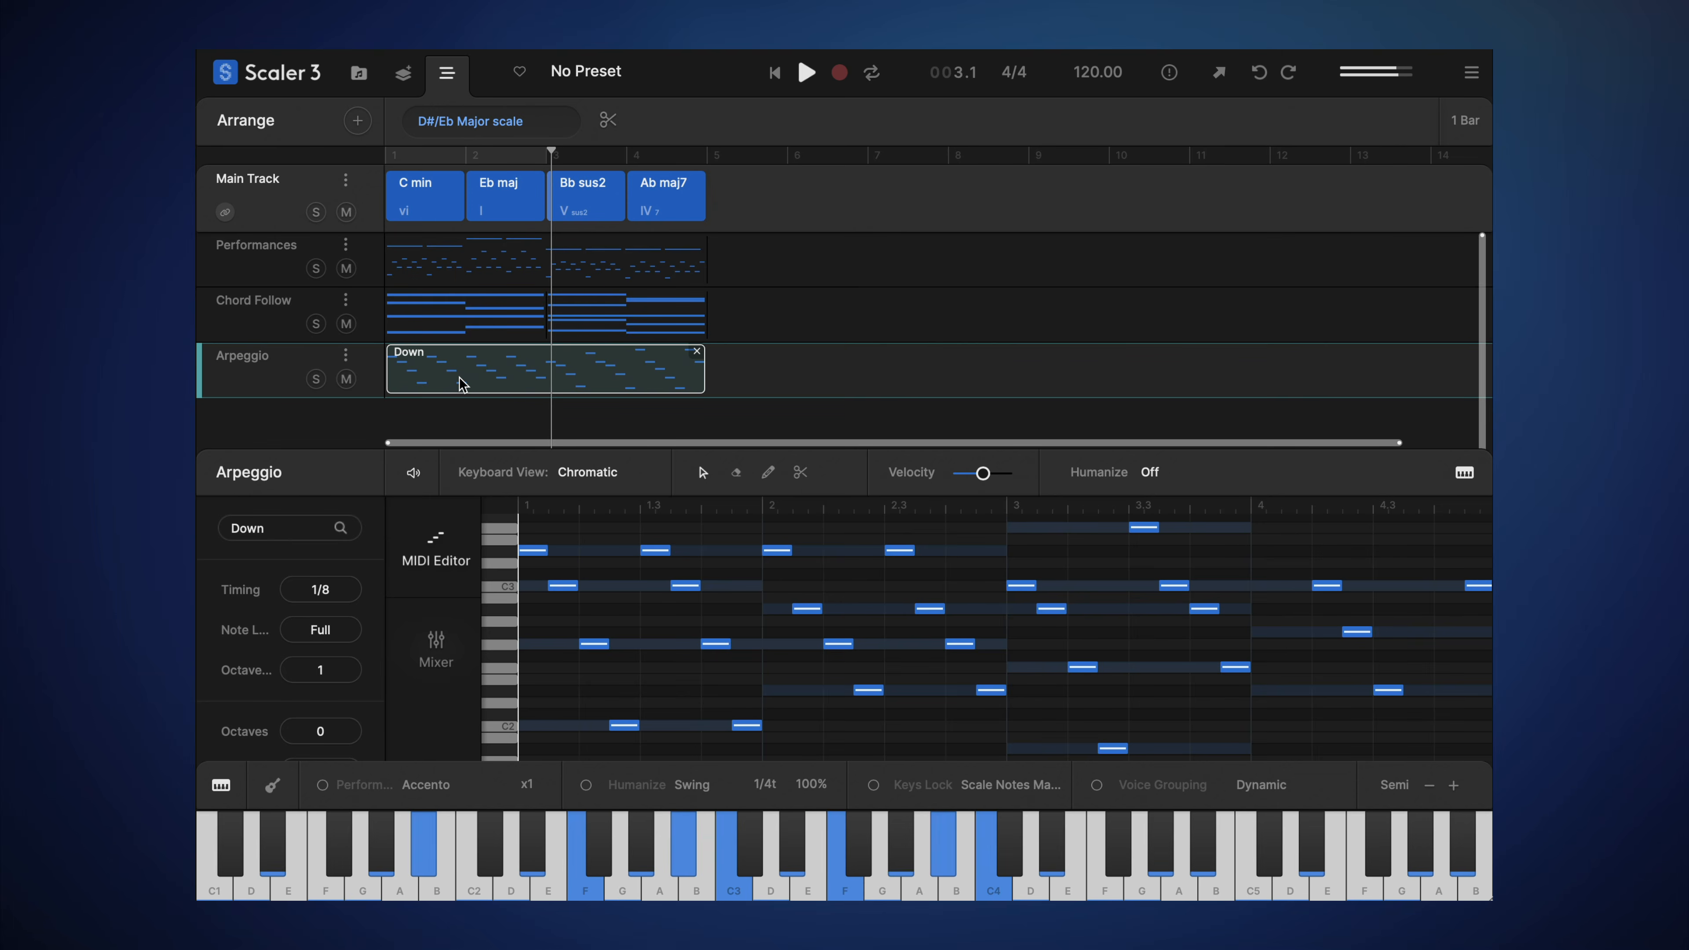
left_click(435, 640)
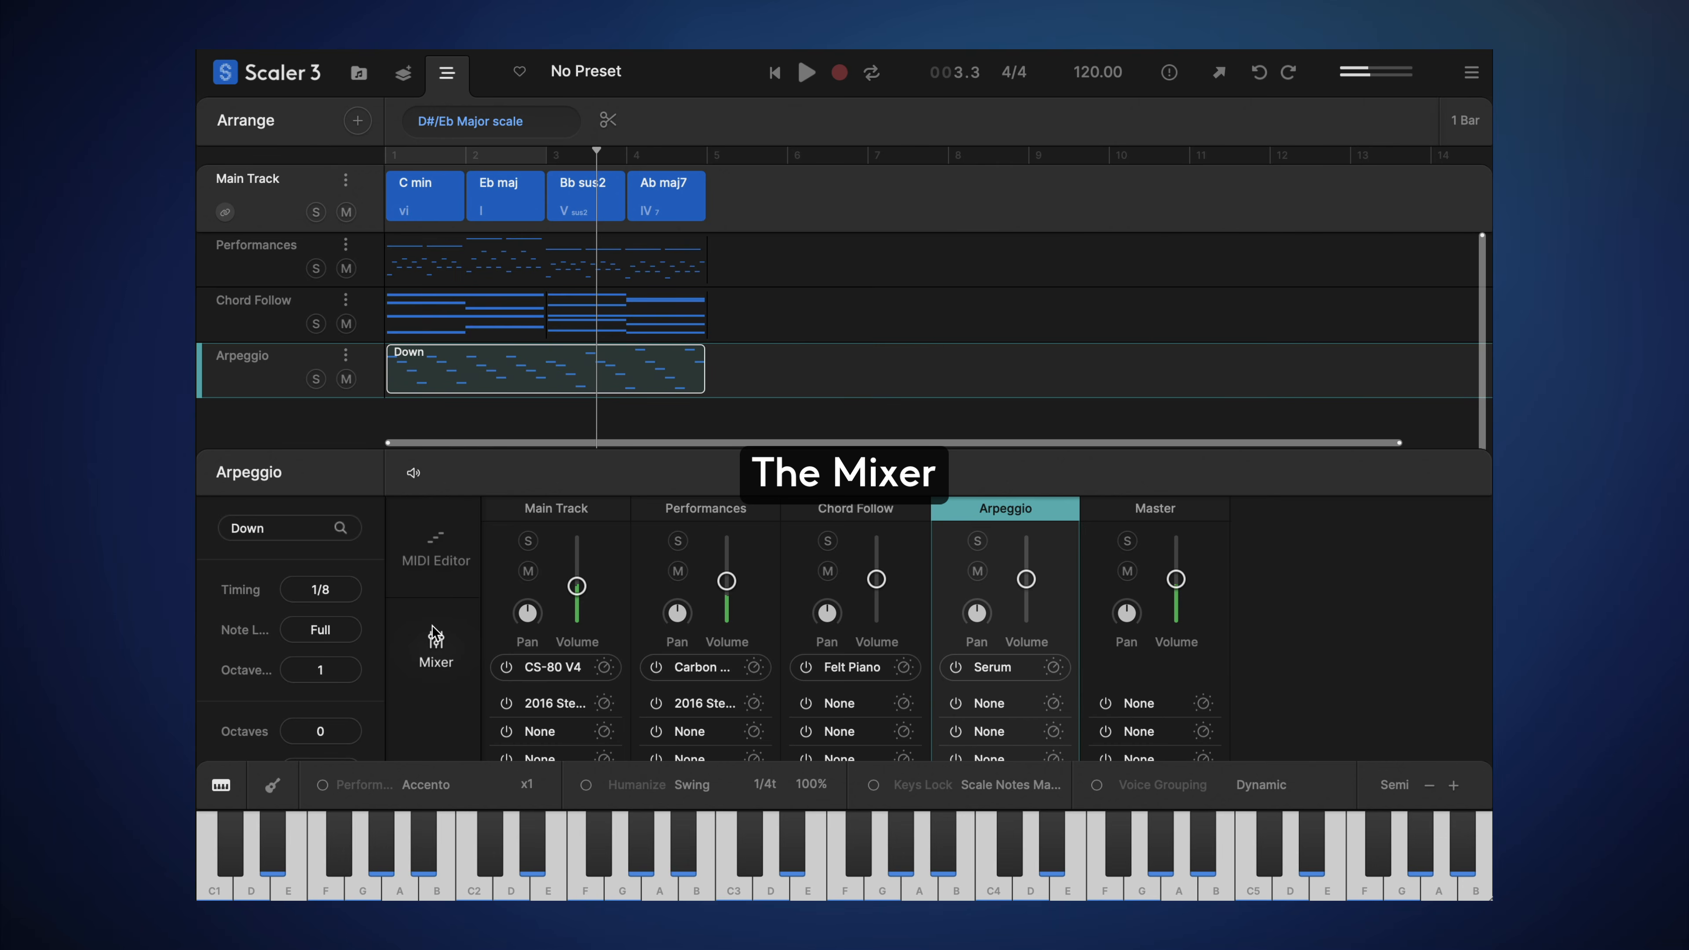
left_click_drag(952, 448, 961, 245)
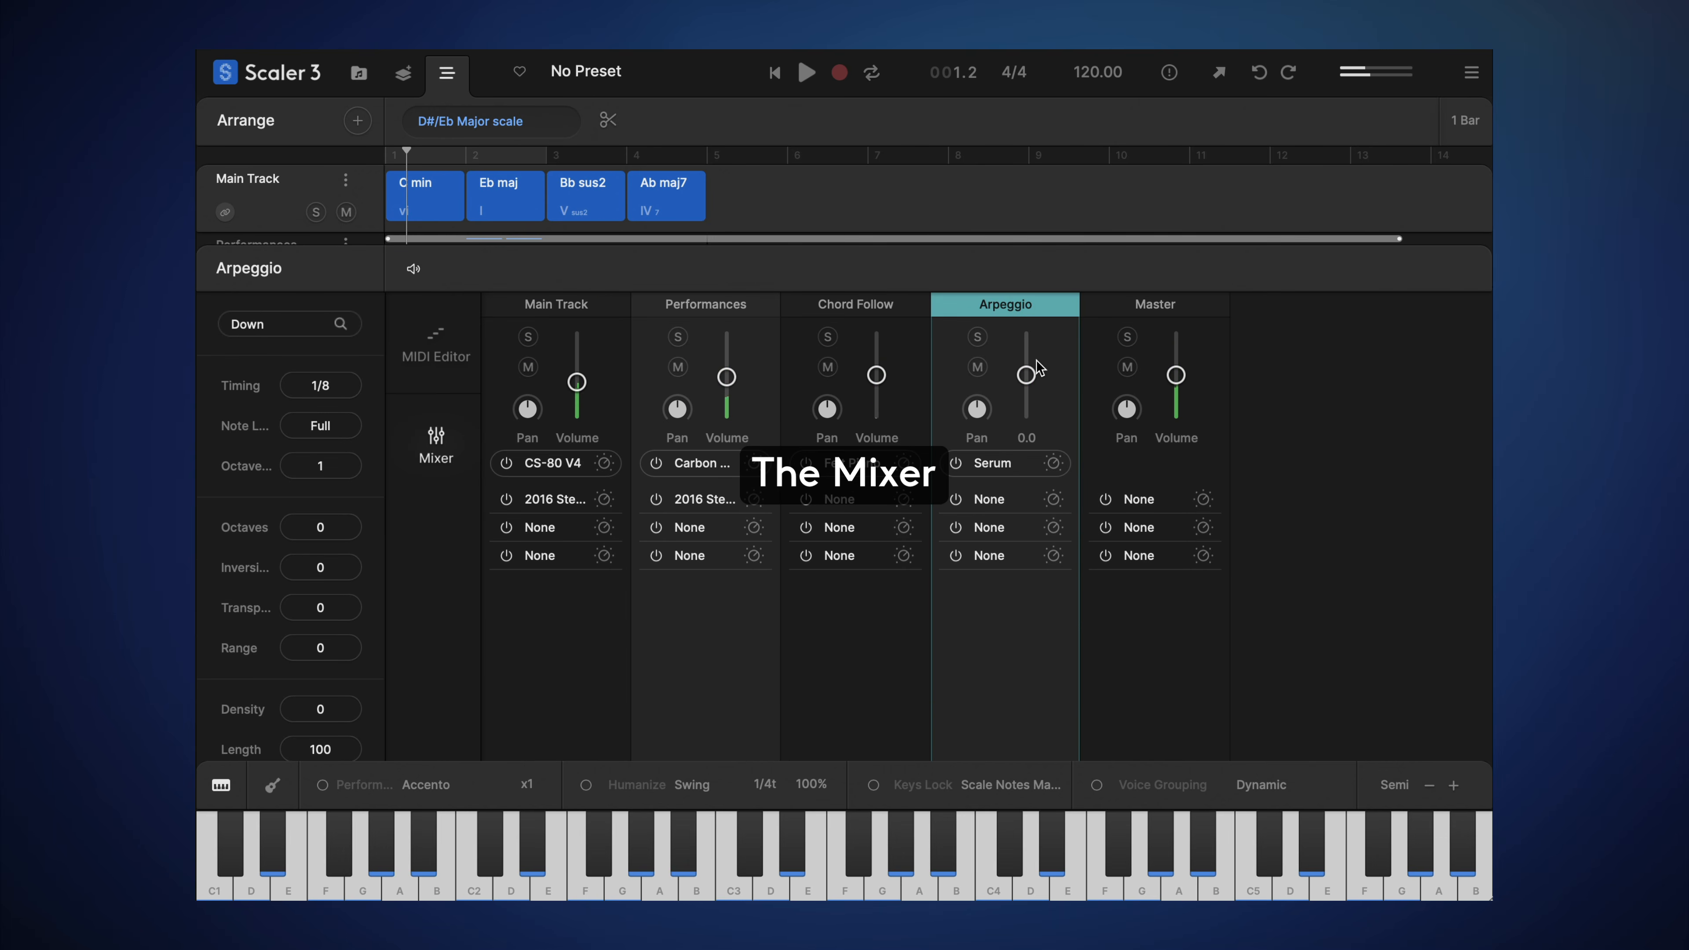
Step: Lower the volumes of the Arpeggio, Chord Follow and Performances tracks slightly, with Performances at -2.3
left_click_drag(1028, 374, 1027, 390)
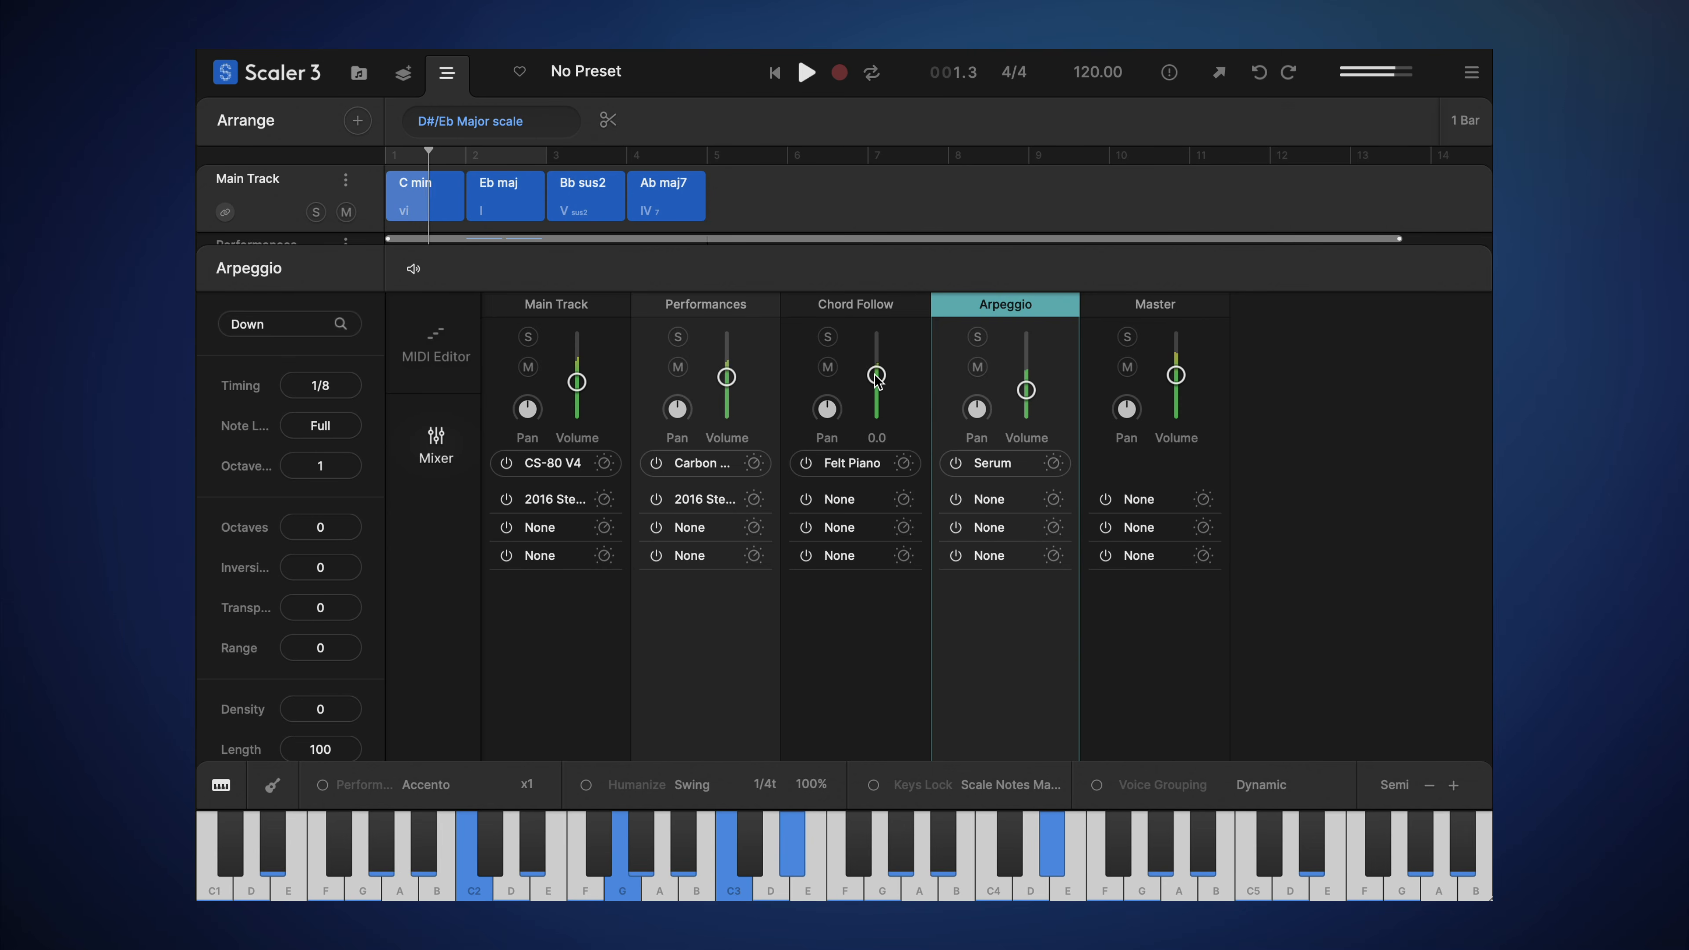
left_click_drag(877, 377, 877, 383)
left_click_drag(726, 376, 727, 381)
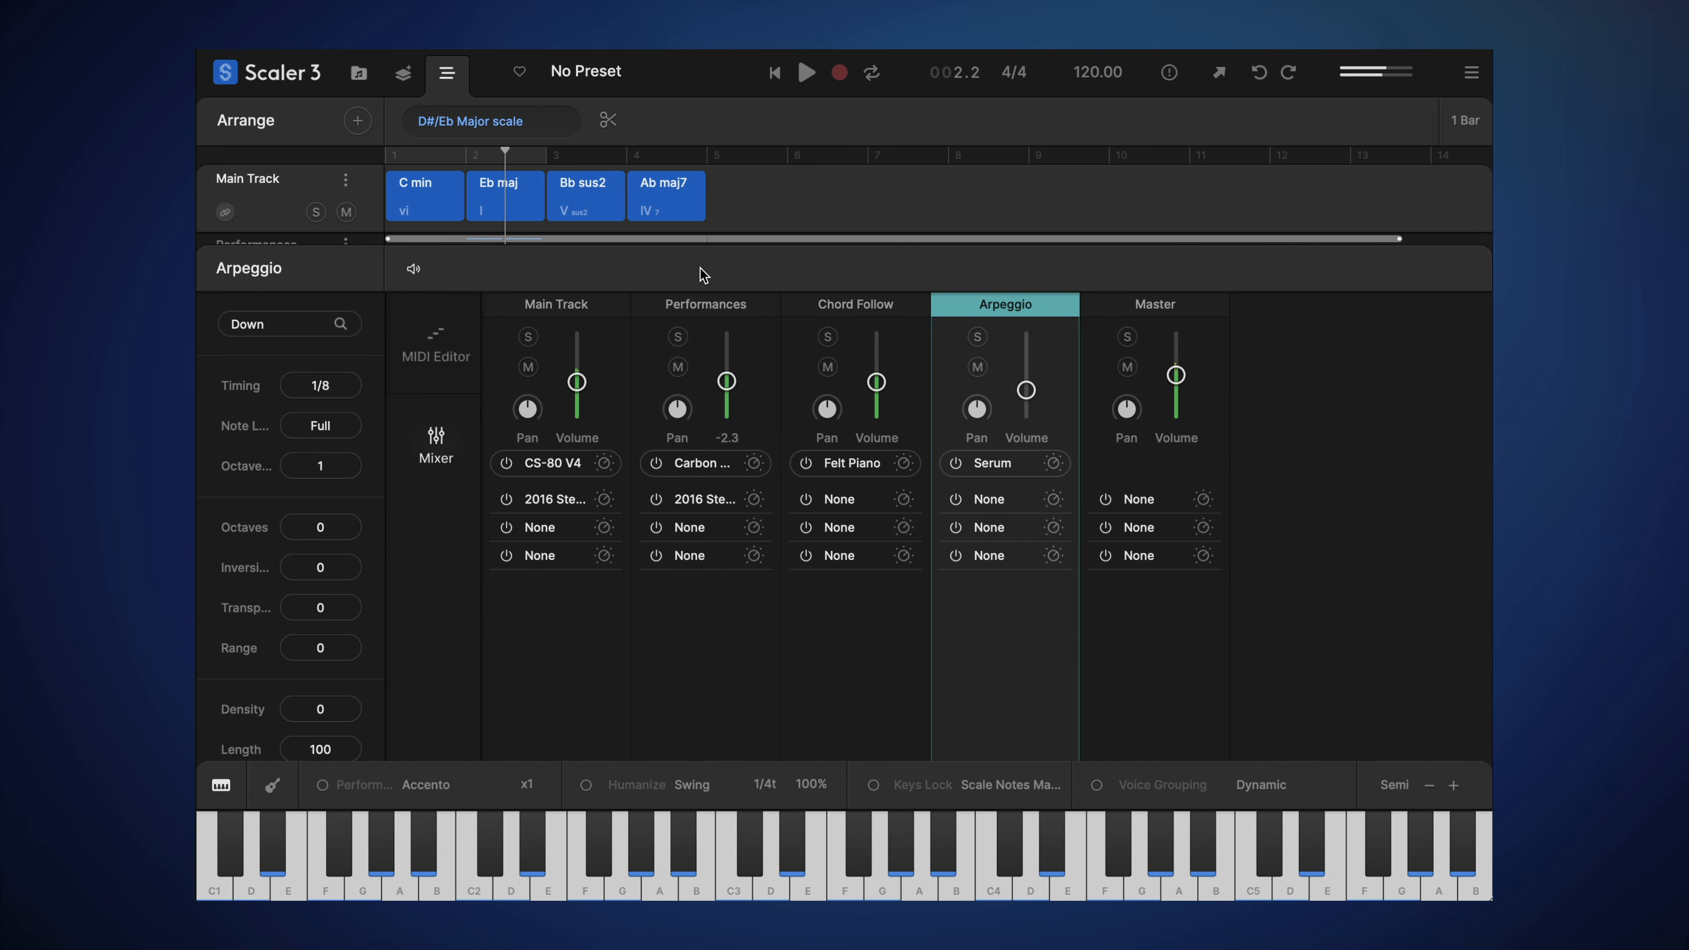
Step: Return to the MIDI Editor for the Arpeggio clip and set its timing to 1/16
left_click_drag(700, 246, 696, 432)
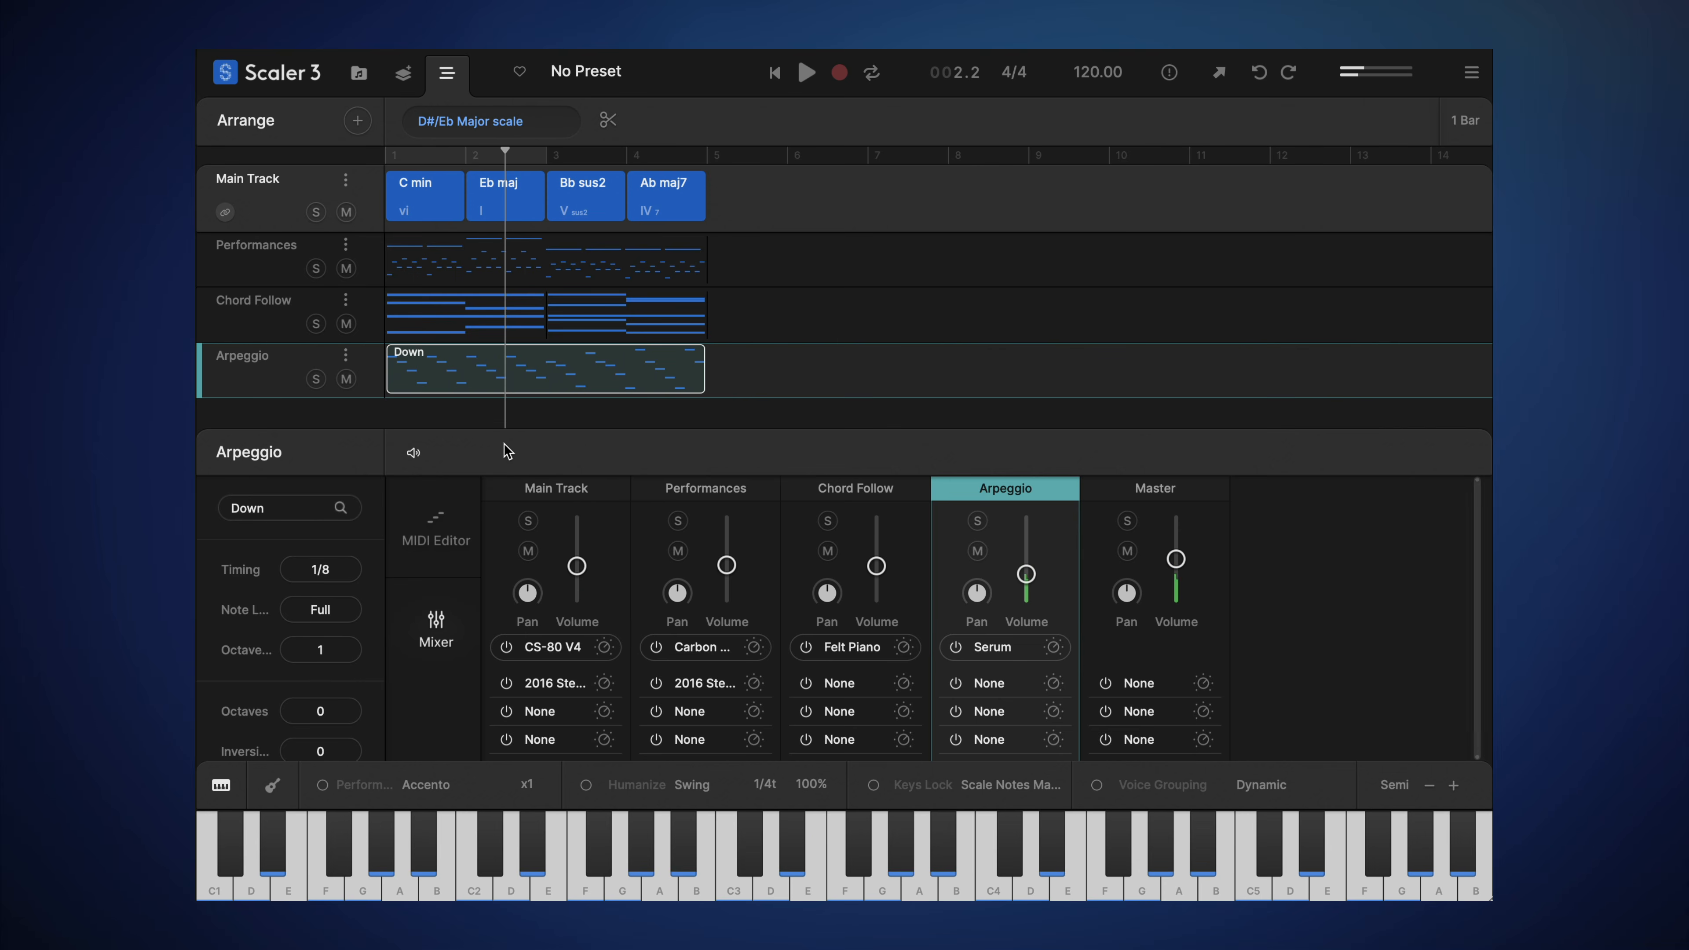
left_click(444, 526)
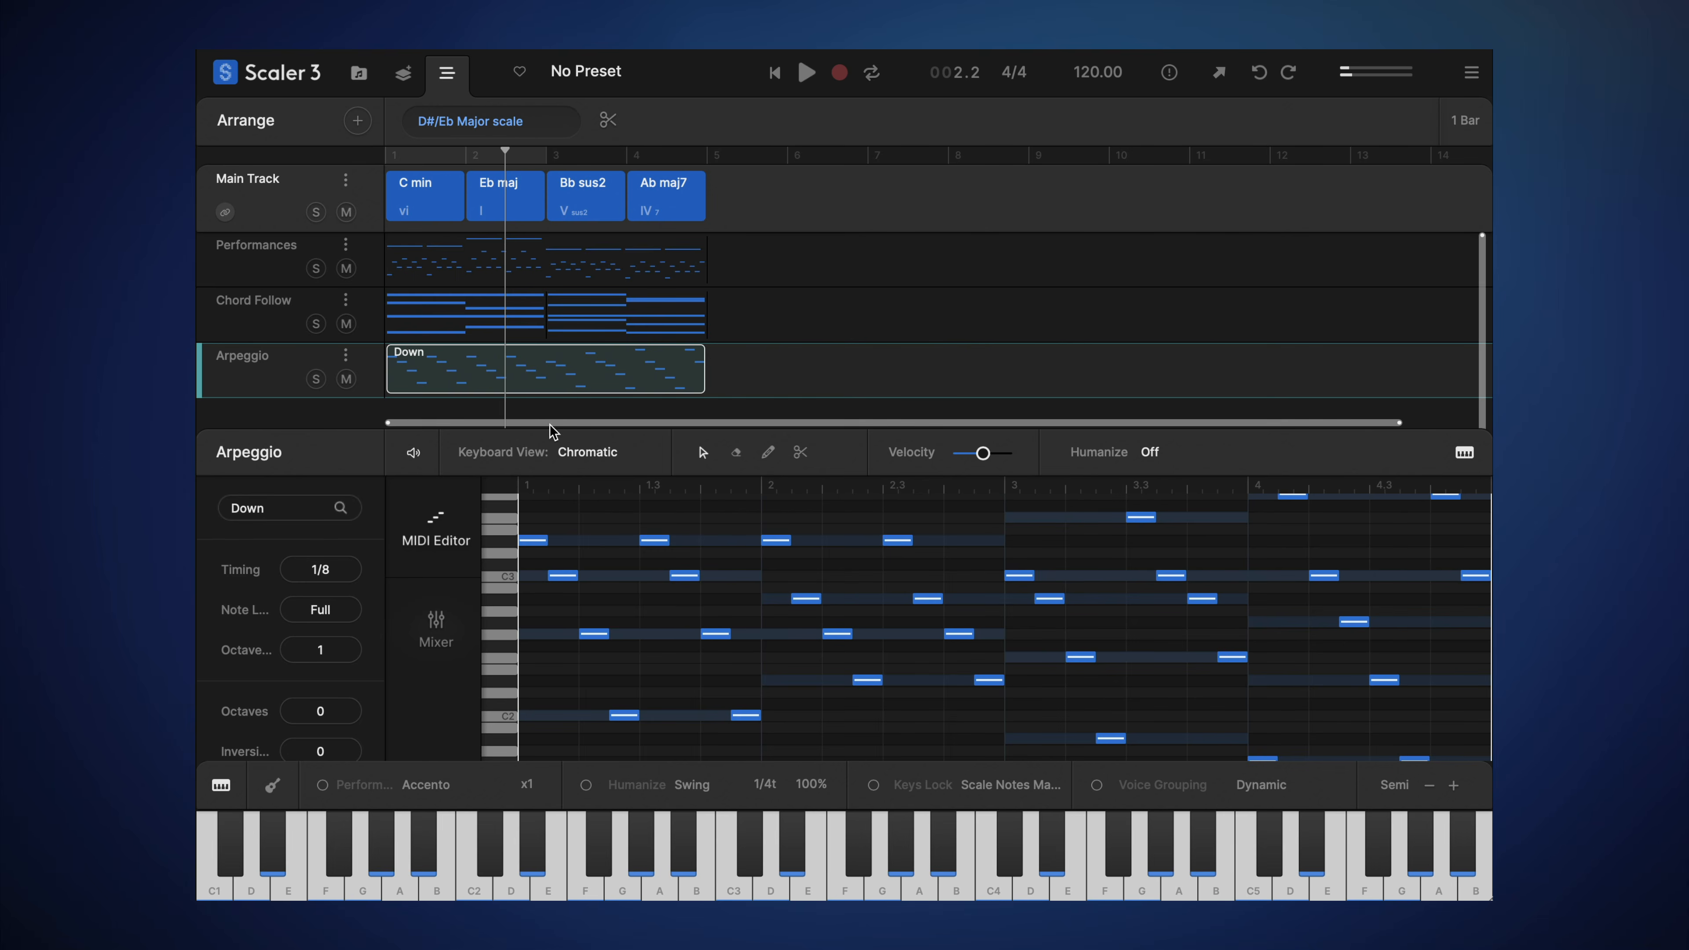
left_click_drag(551, 429, 550, 304)
scroll(580, 256, "down", 3)
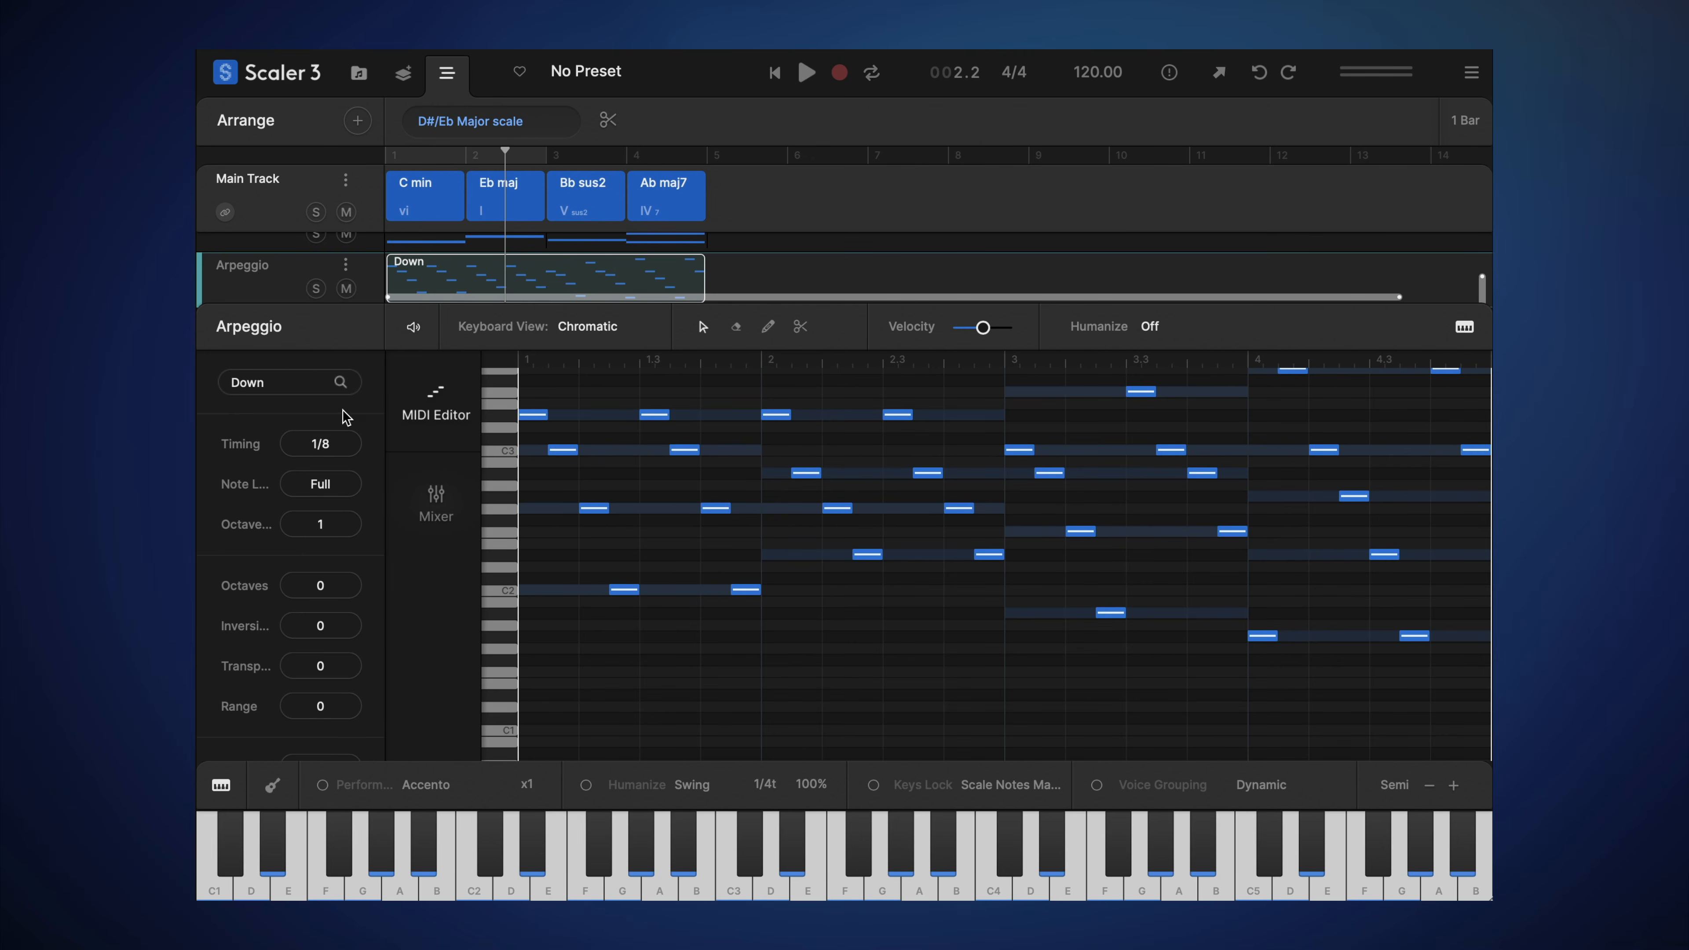
left_click(322, 452)
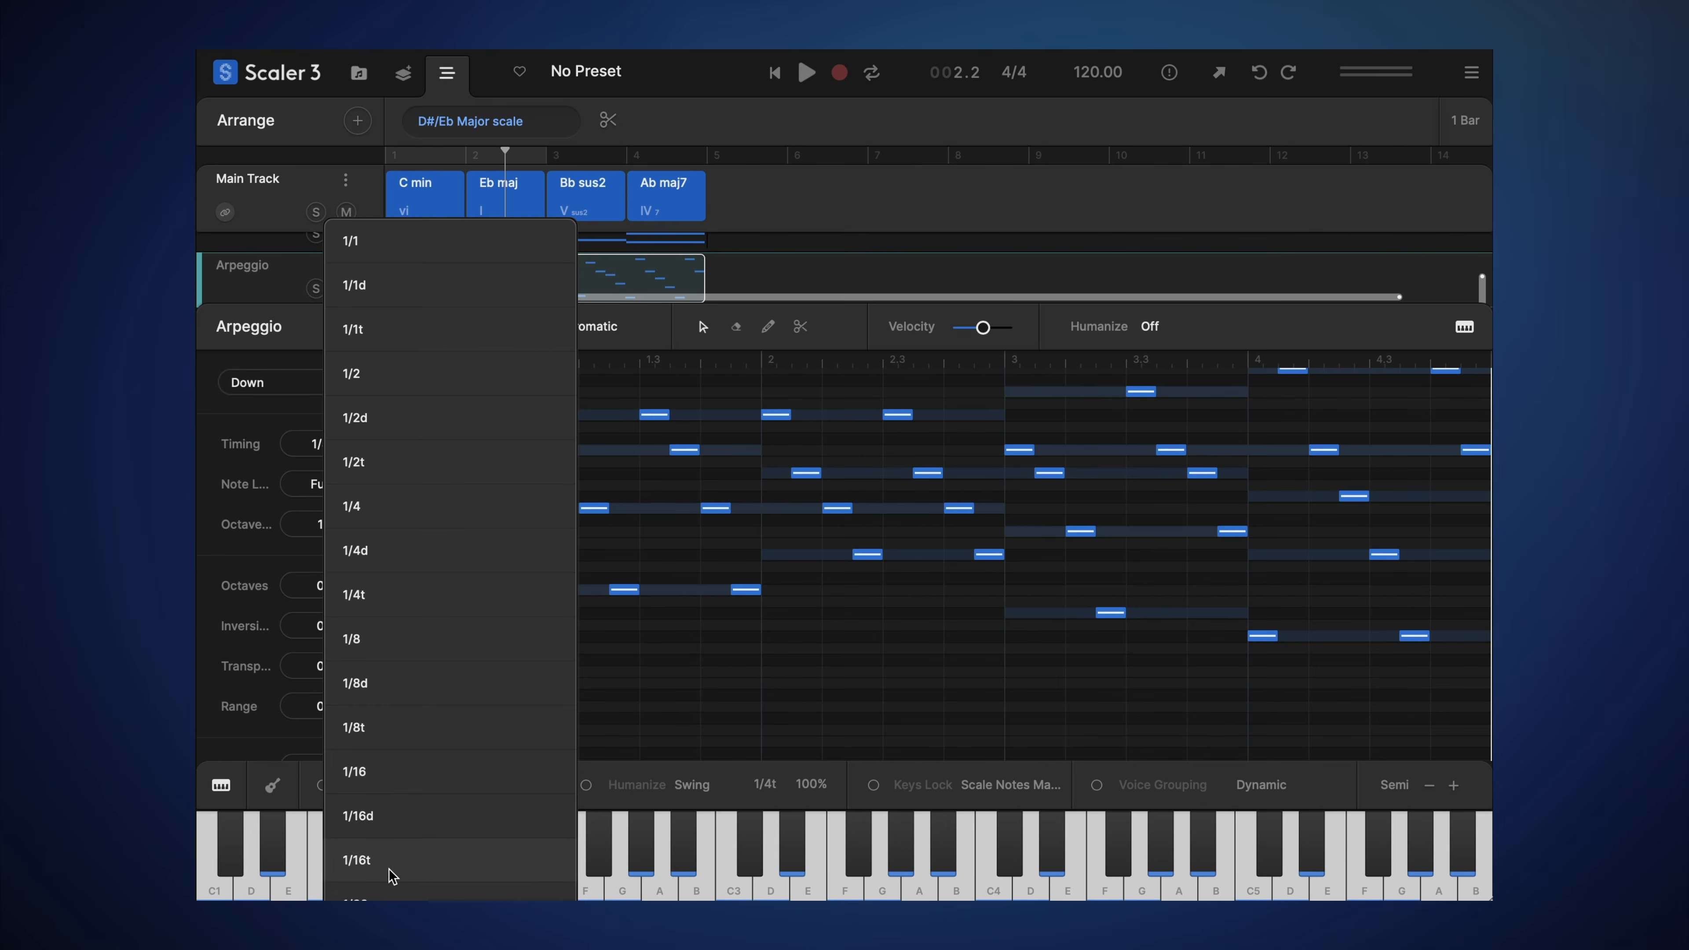
left_click(388, 785)
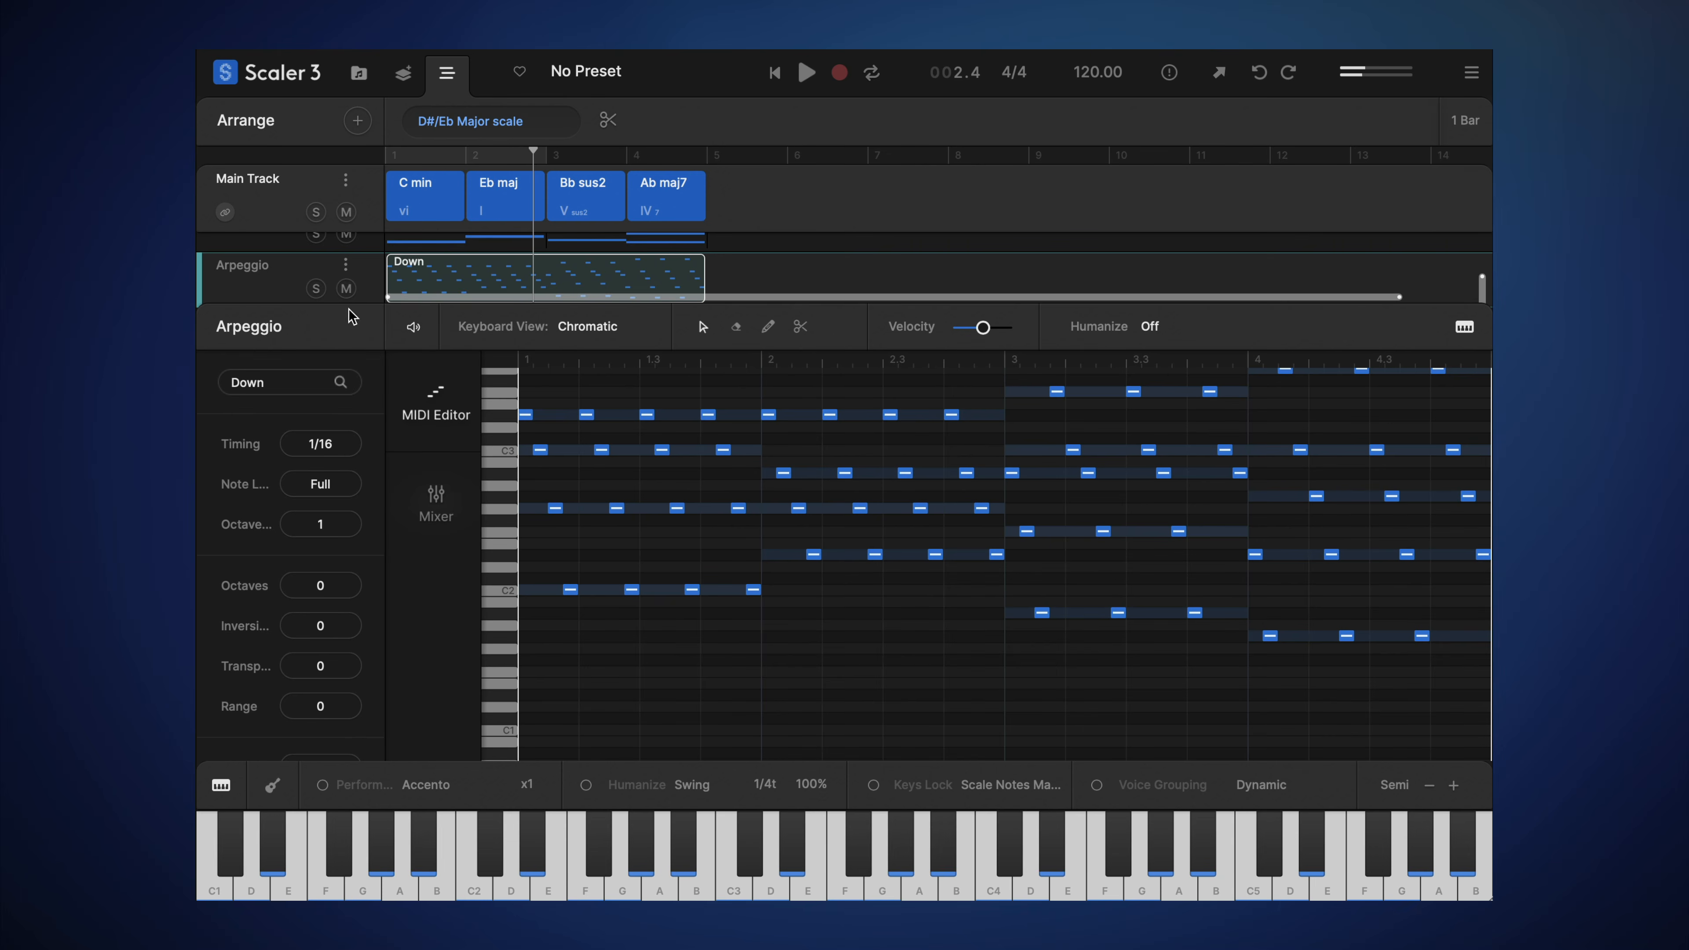
Step: Solo the Arpeggio track, set its clip's inversions to 1 and audition it
left_click(317, 288)
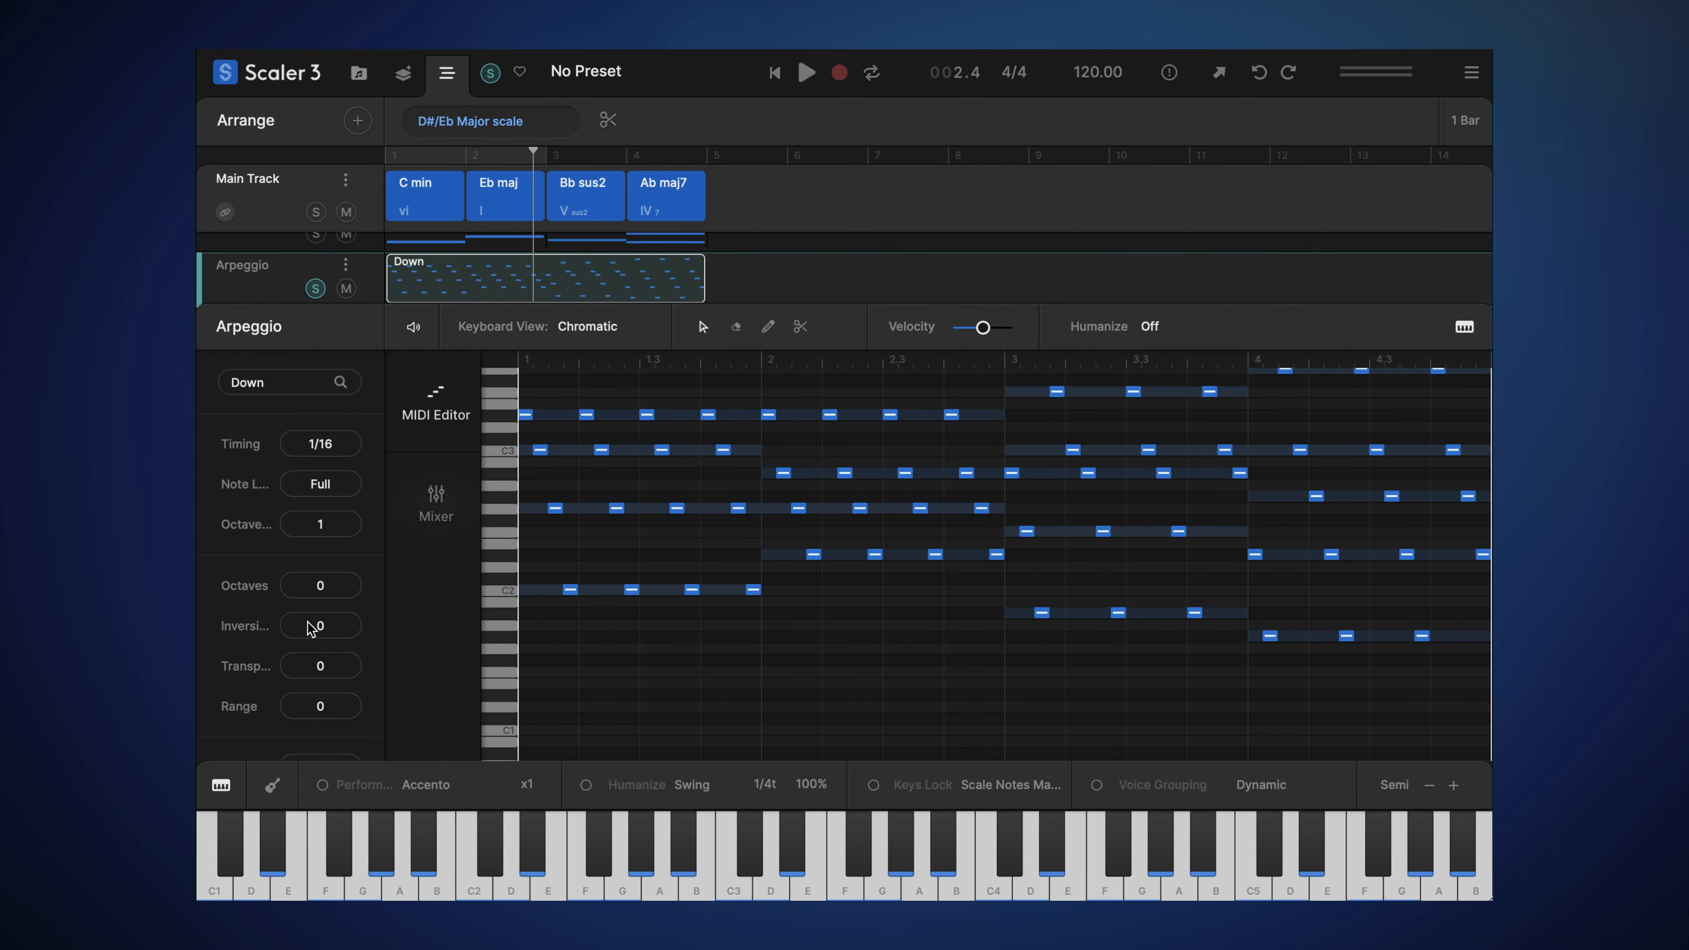
left_click_drag(315, 600, 319, 591)
key("space")
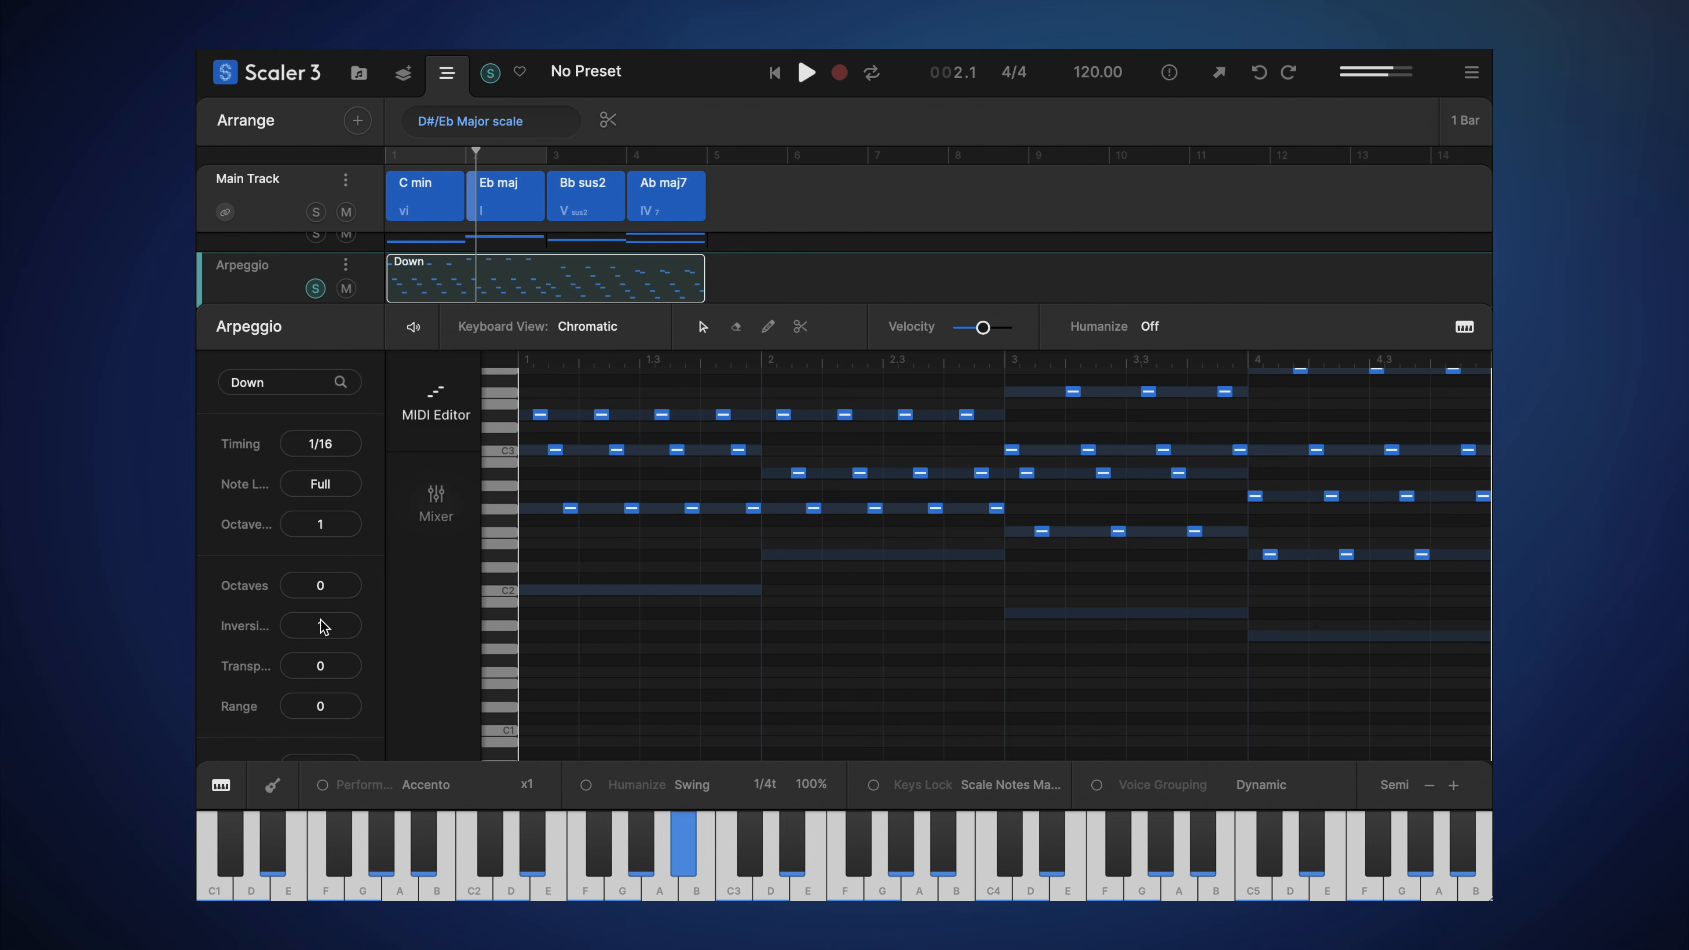
key("space")
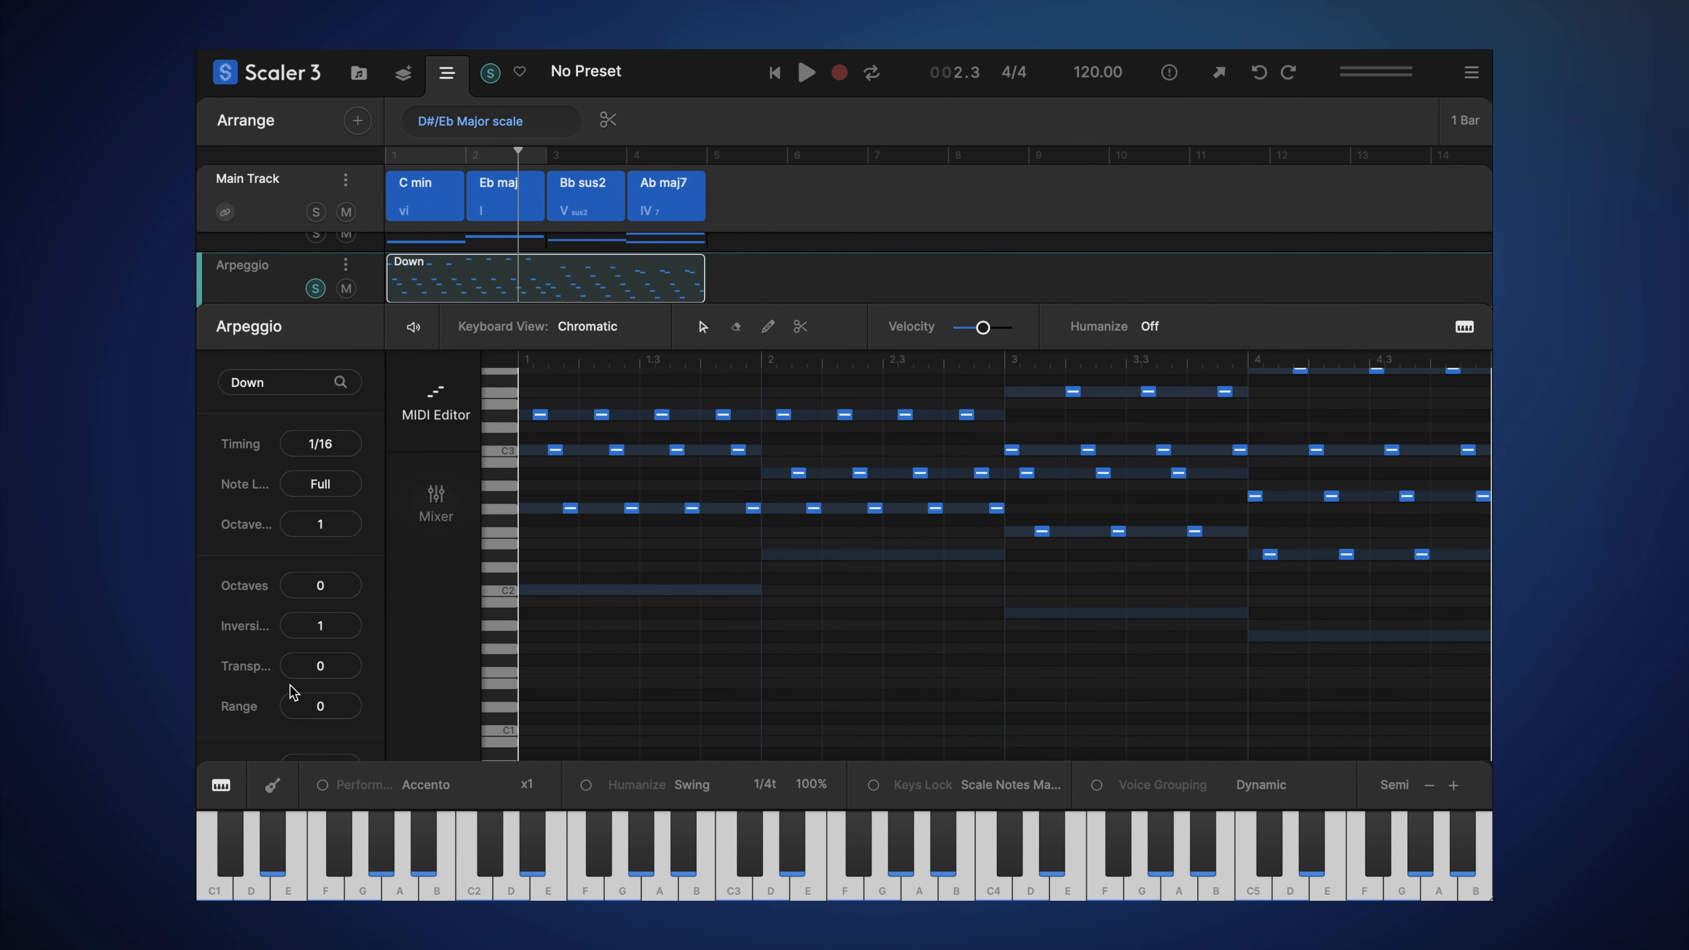
Step: Set the Arpeggio clip's density to -2 and audition the thinned pattern
scroll(293, 692, "down", 3)
left_click_drag(327, 682, 325, 763)
key("space")
scroll(674, 570, "up", 3)
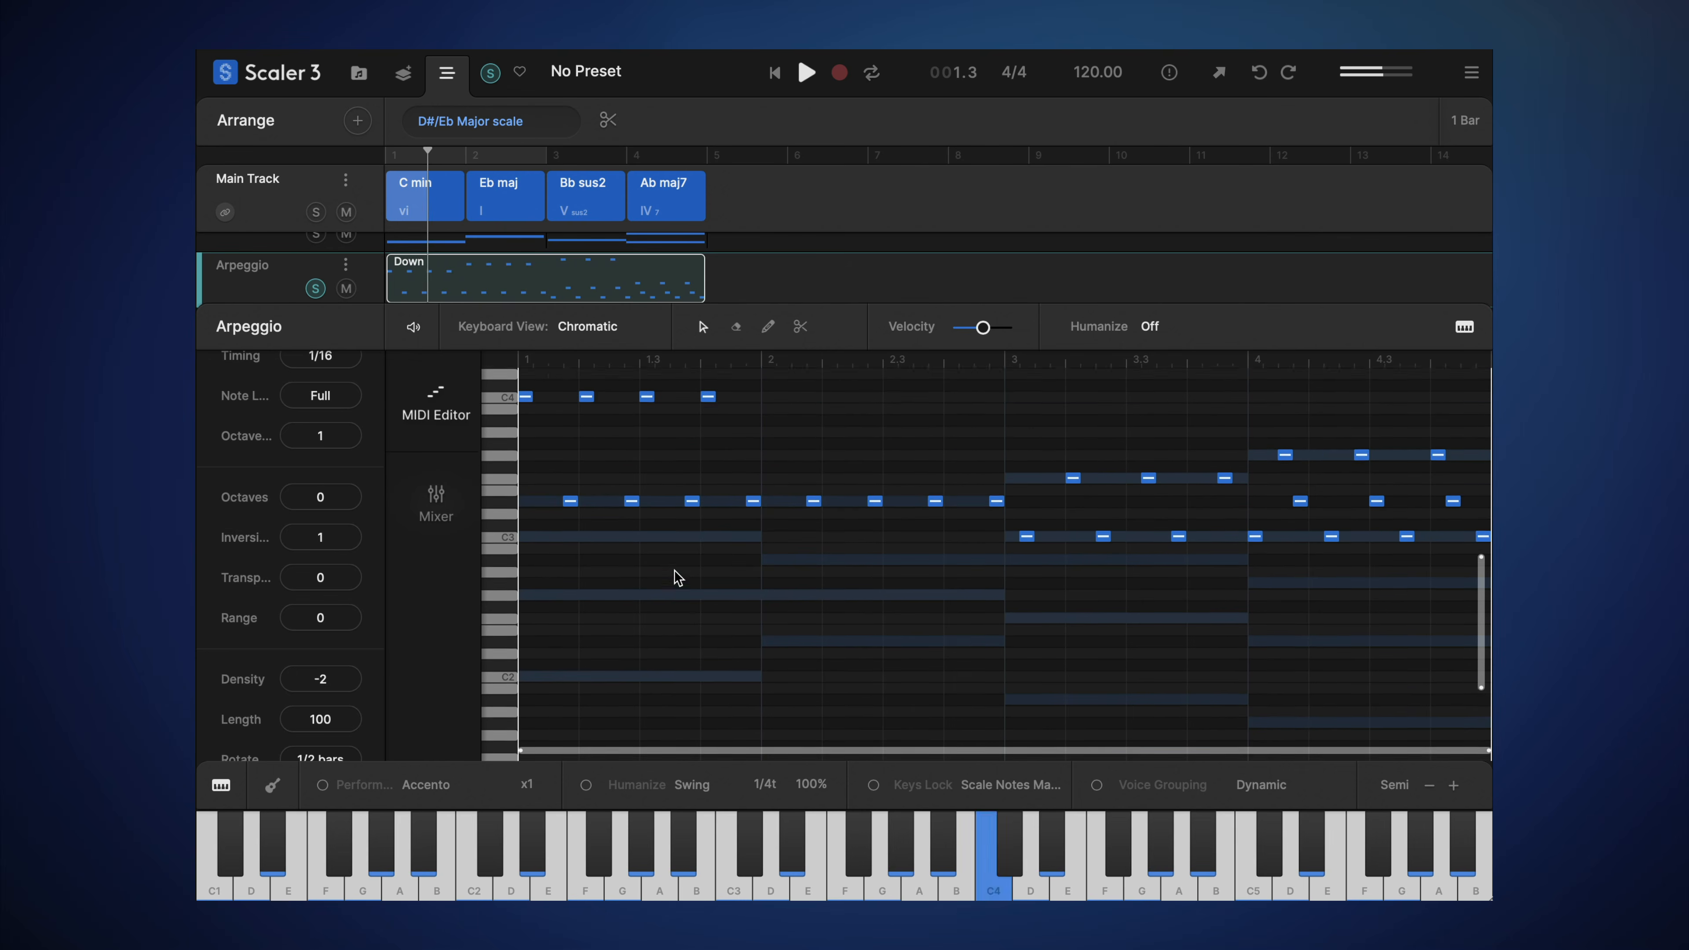
scroll(675, 570, "up", 3)
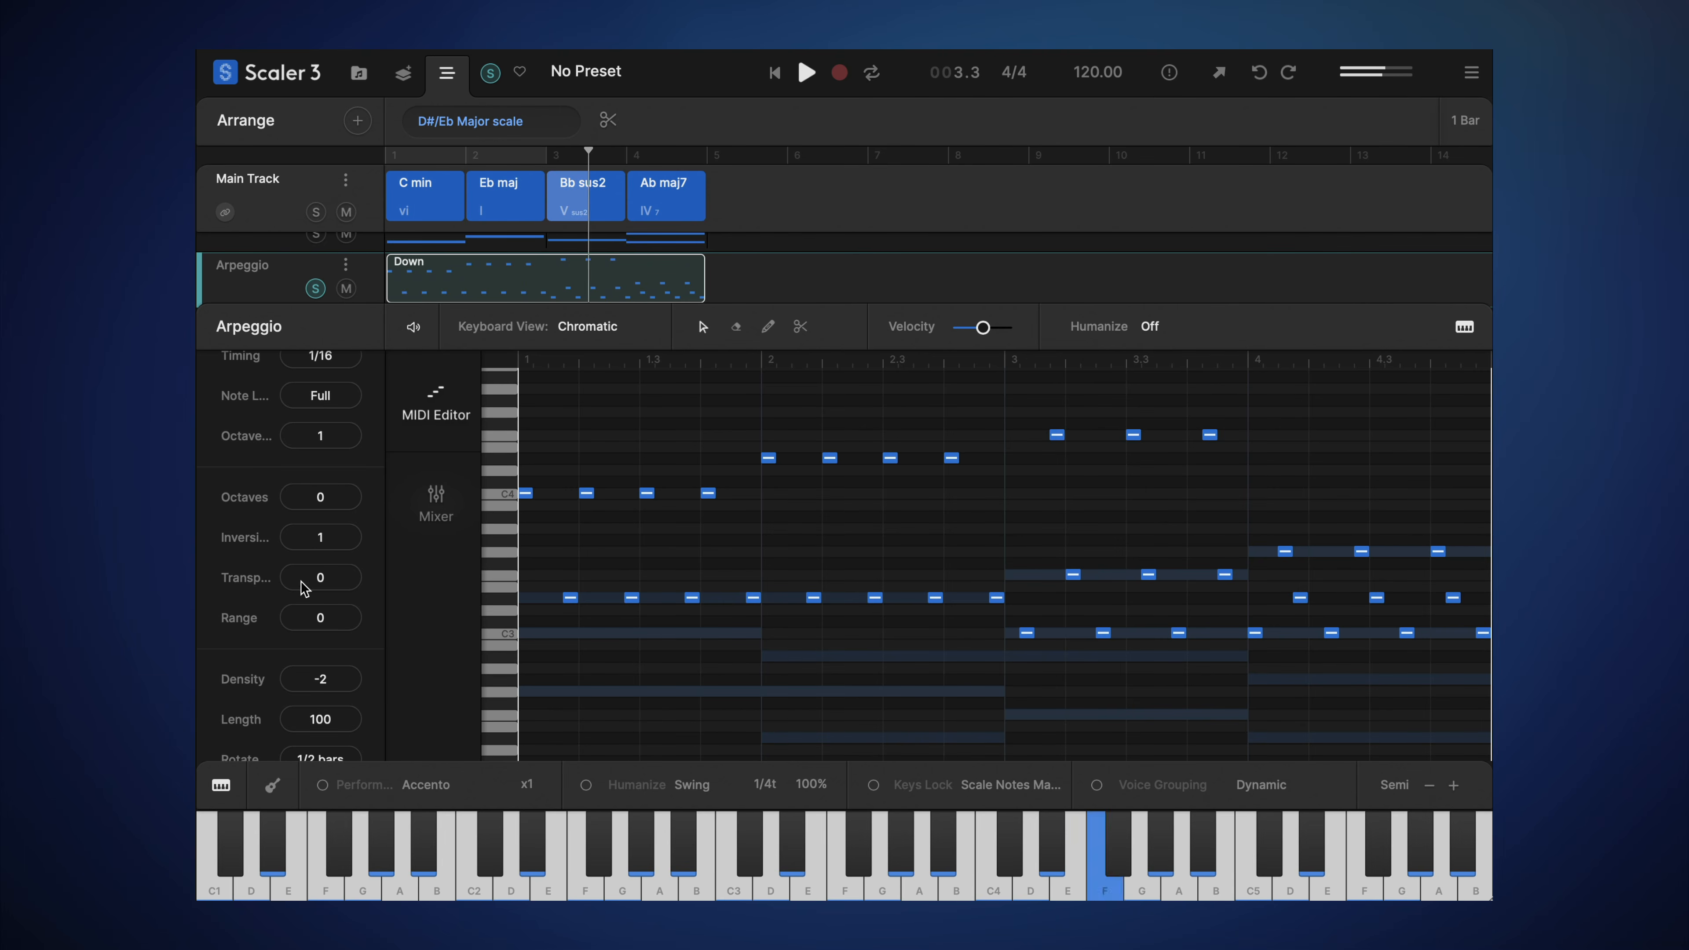
Step: Shorten the Arpeggio clip's note length to 10, then unsolo the track to hear it with all tracks
left_click_drag(322, 729, 322, 761)
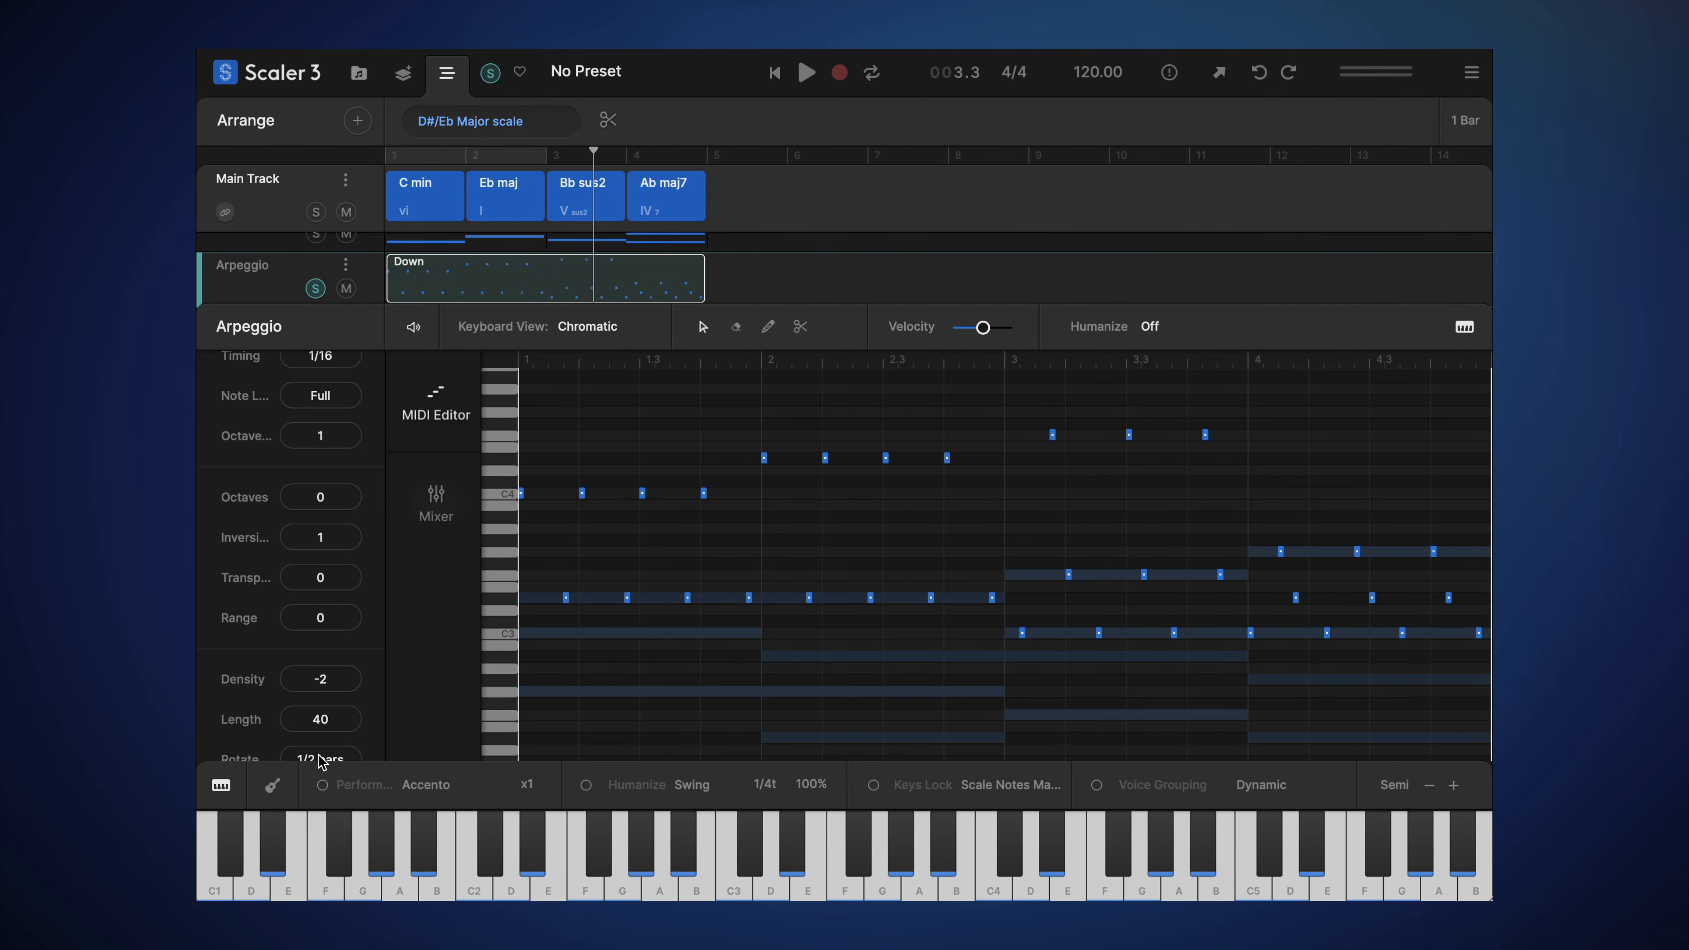
left_click_drag(324, 762, 325, 774)
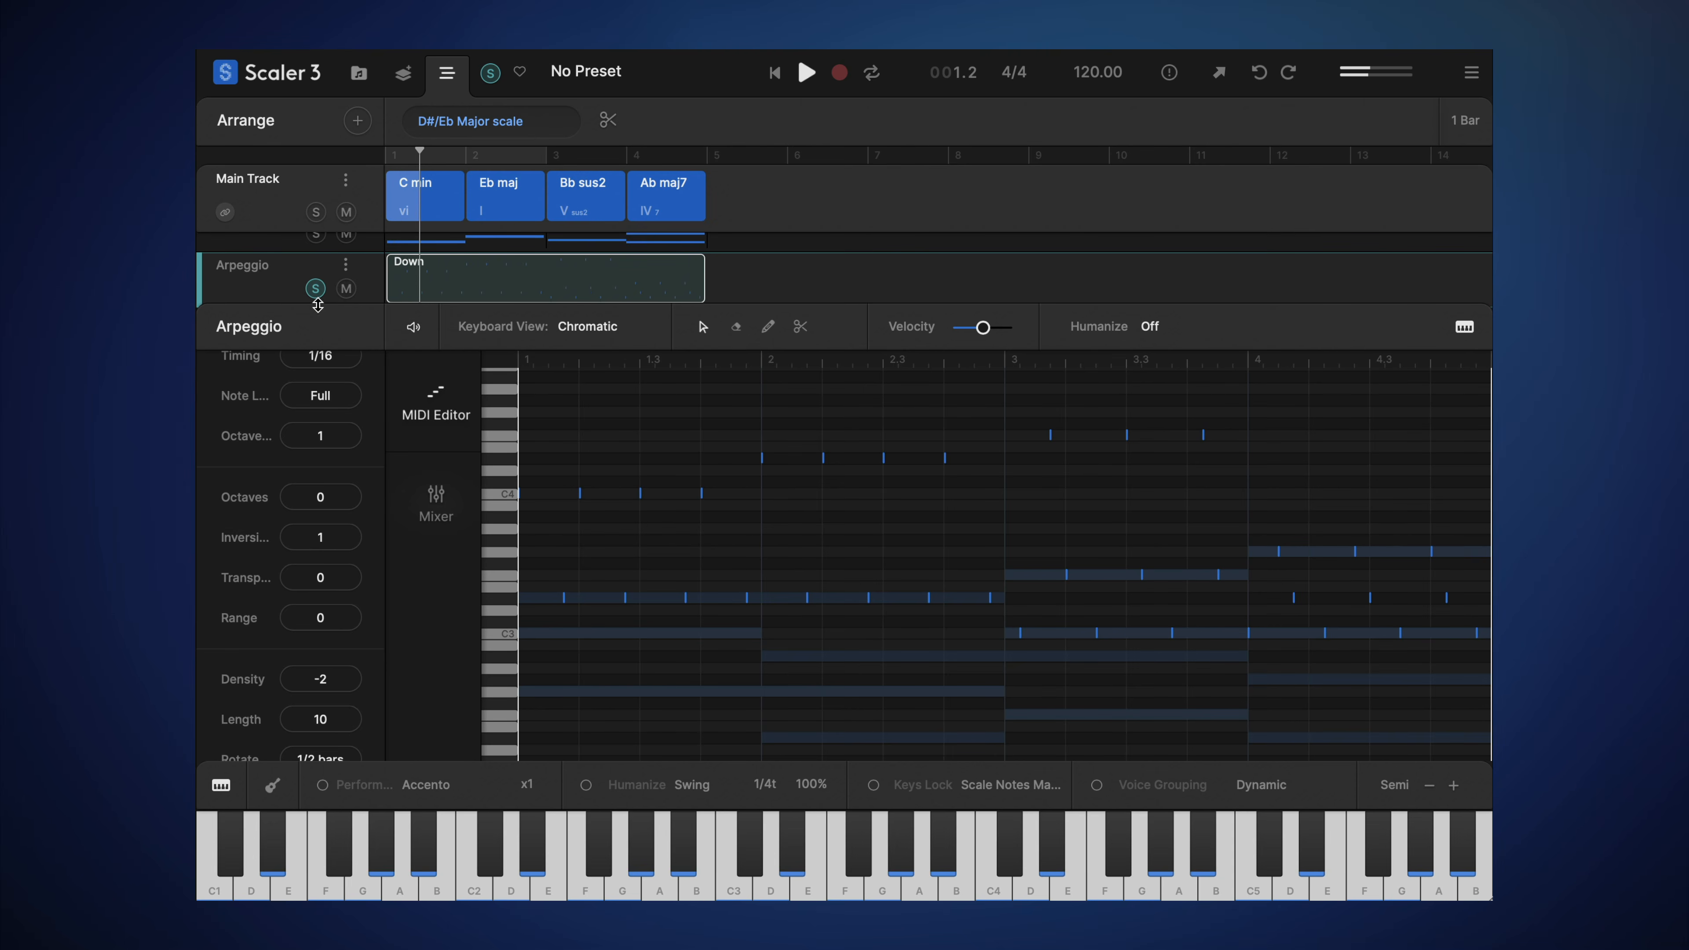
left_click(315, 289)
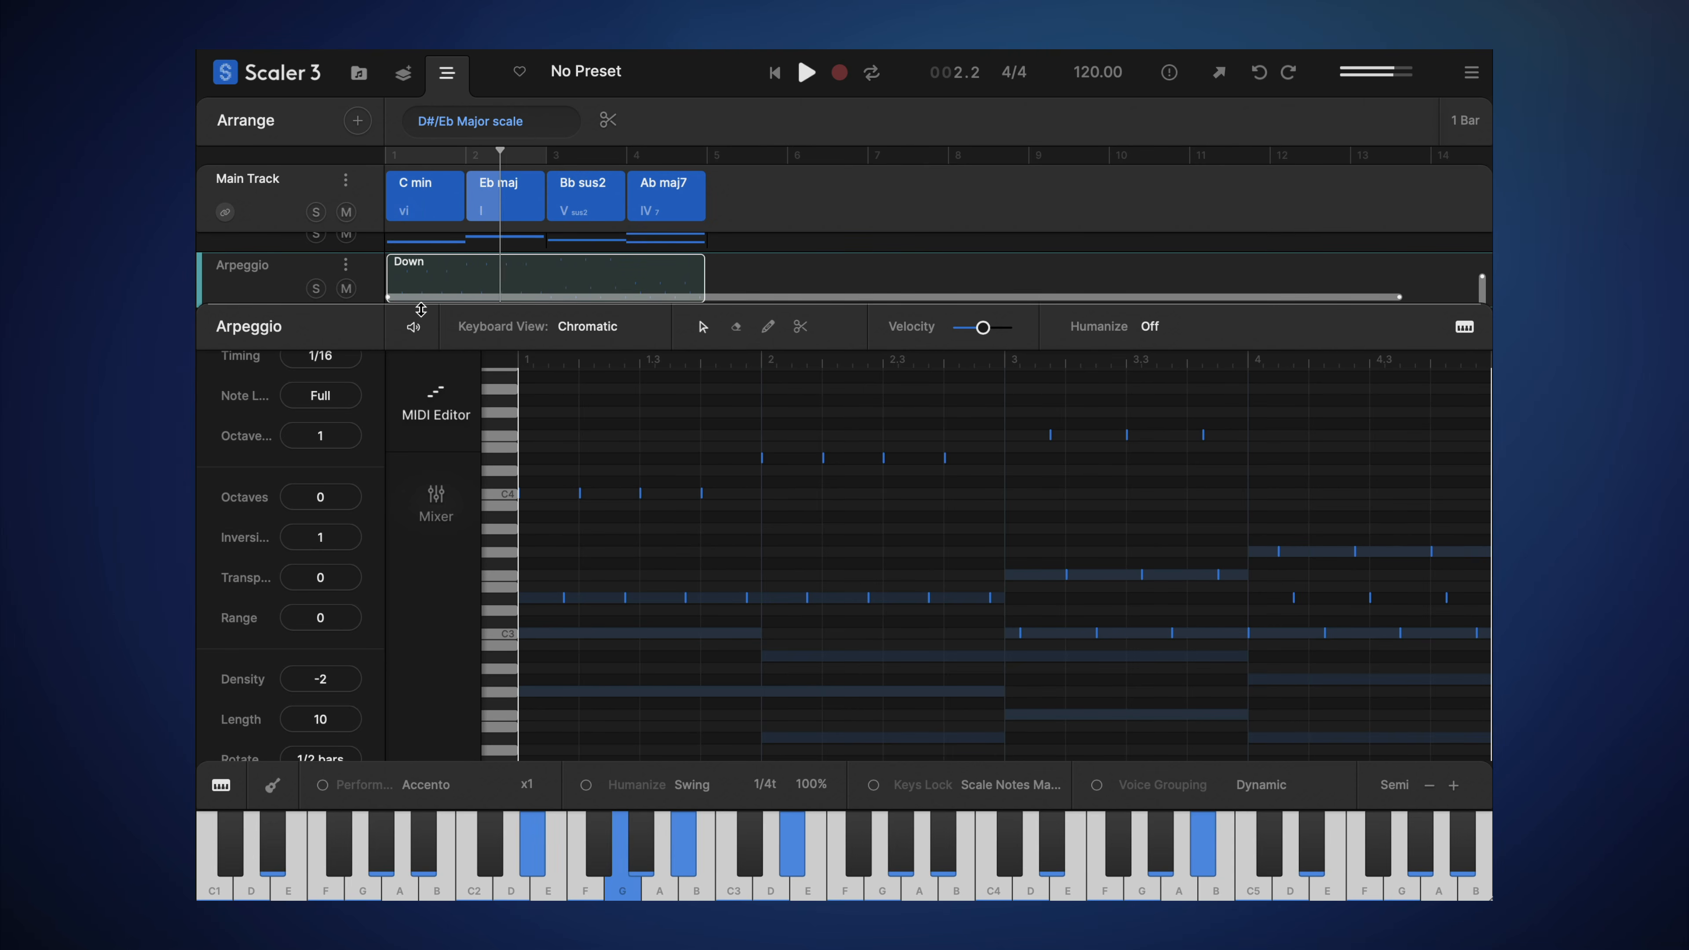
left_click_drag(417, 307, 413, 438)
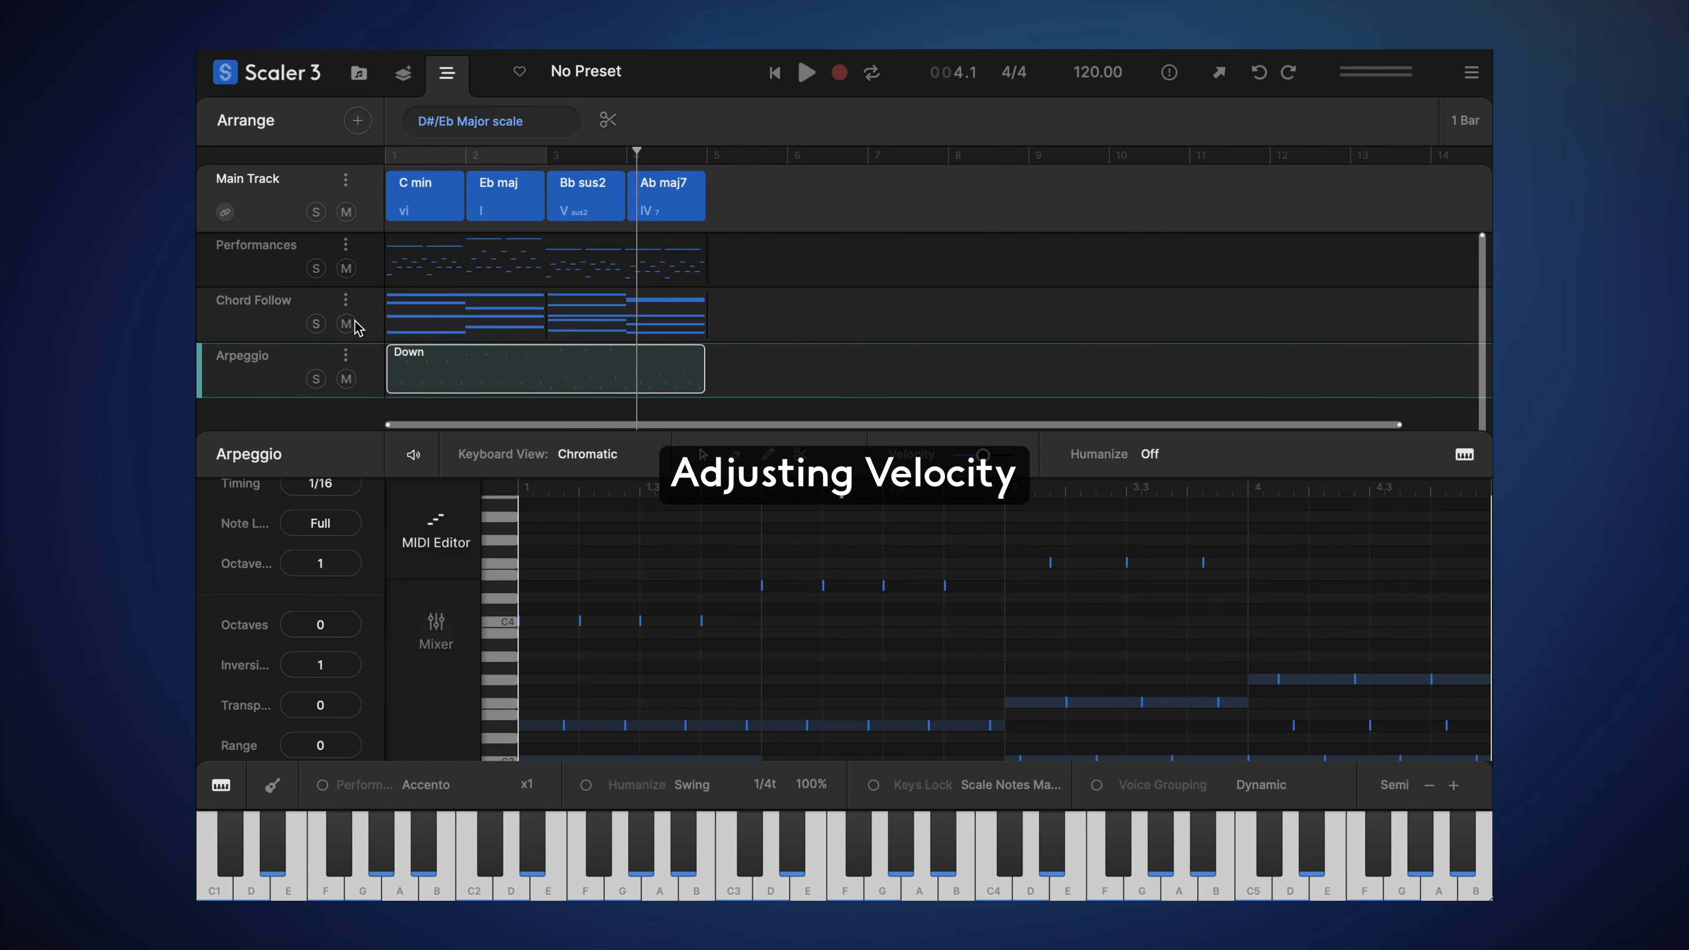
Step: Solo the Performances track, lower its clip's velocity, audition it, then unsolo it and enlarge the arrangement area
left_click(317, 269)
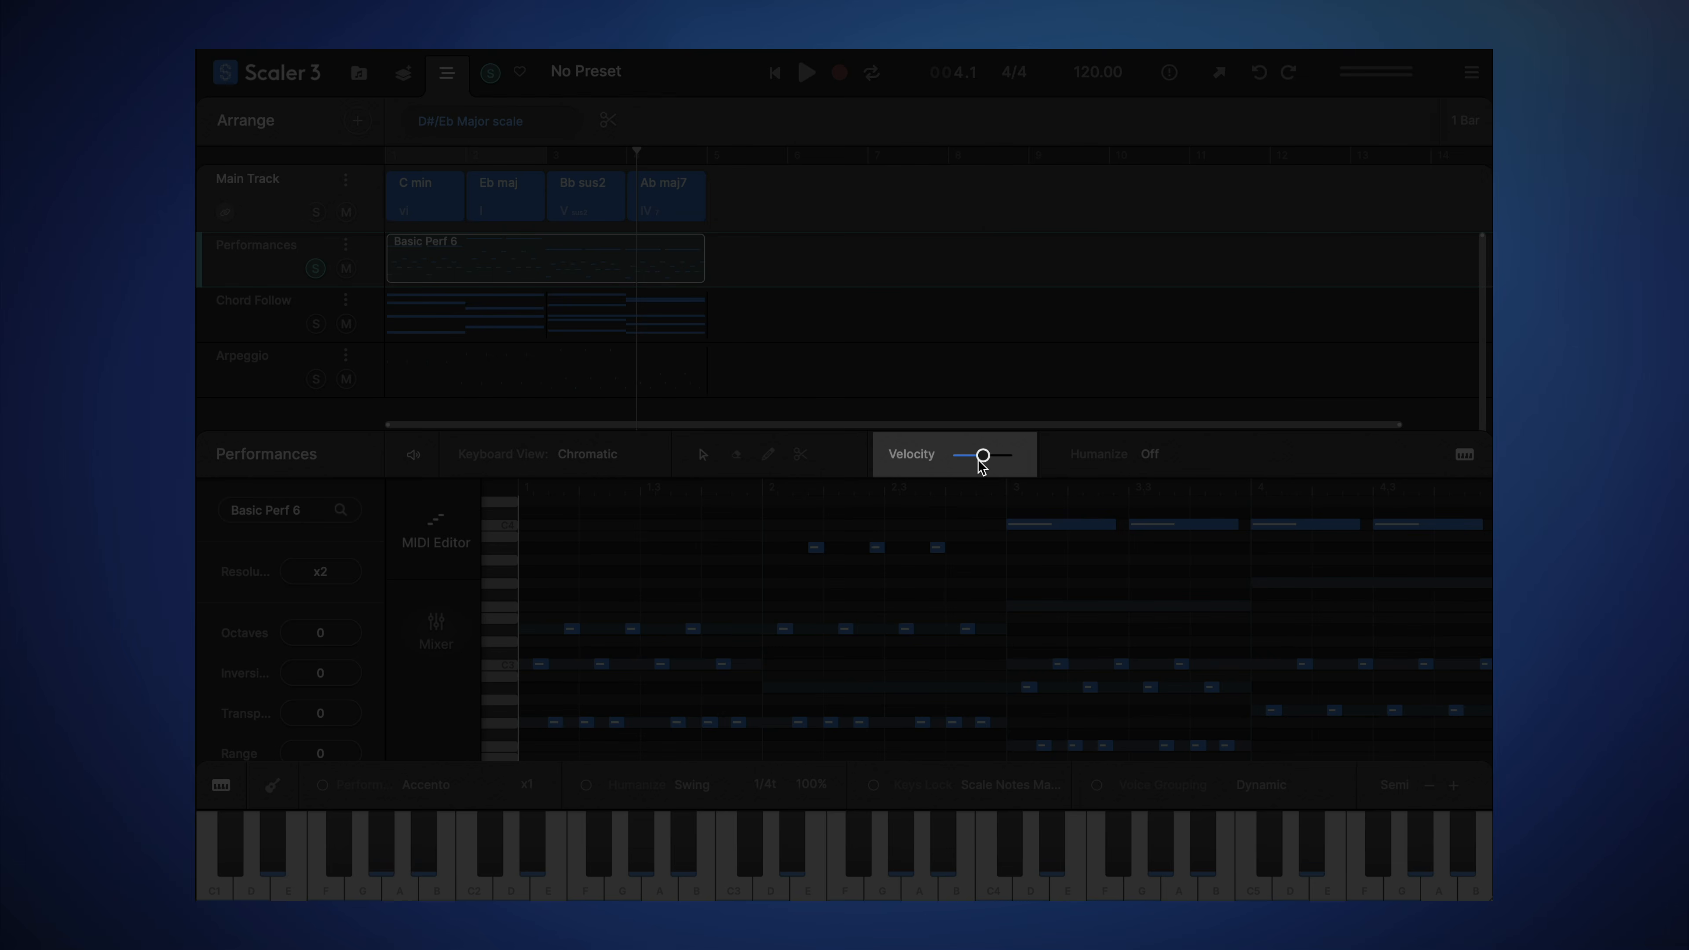
left_click_drag(979, 455, 963, 459)
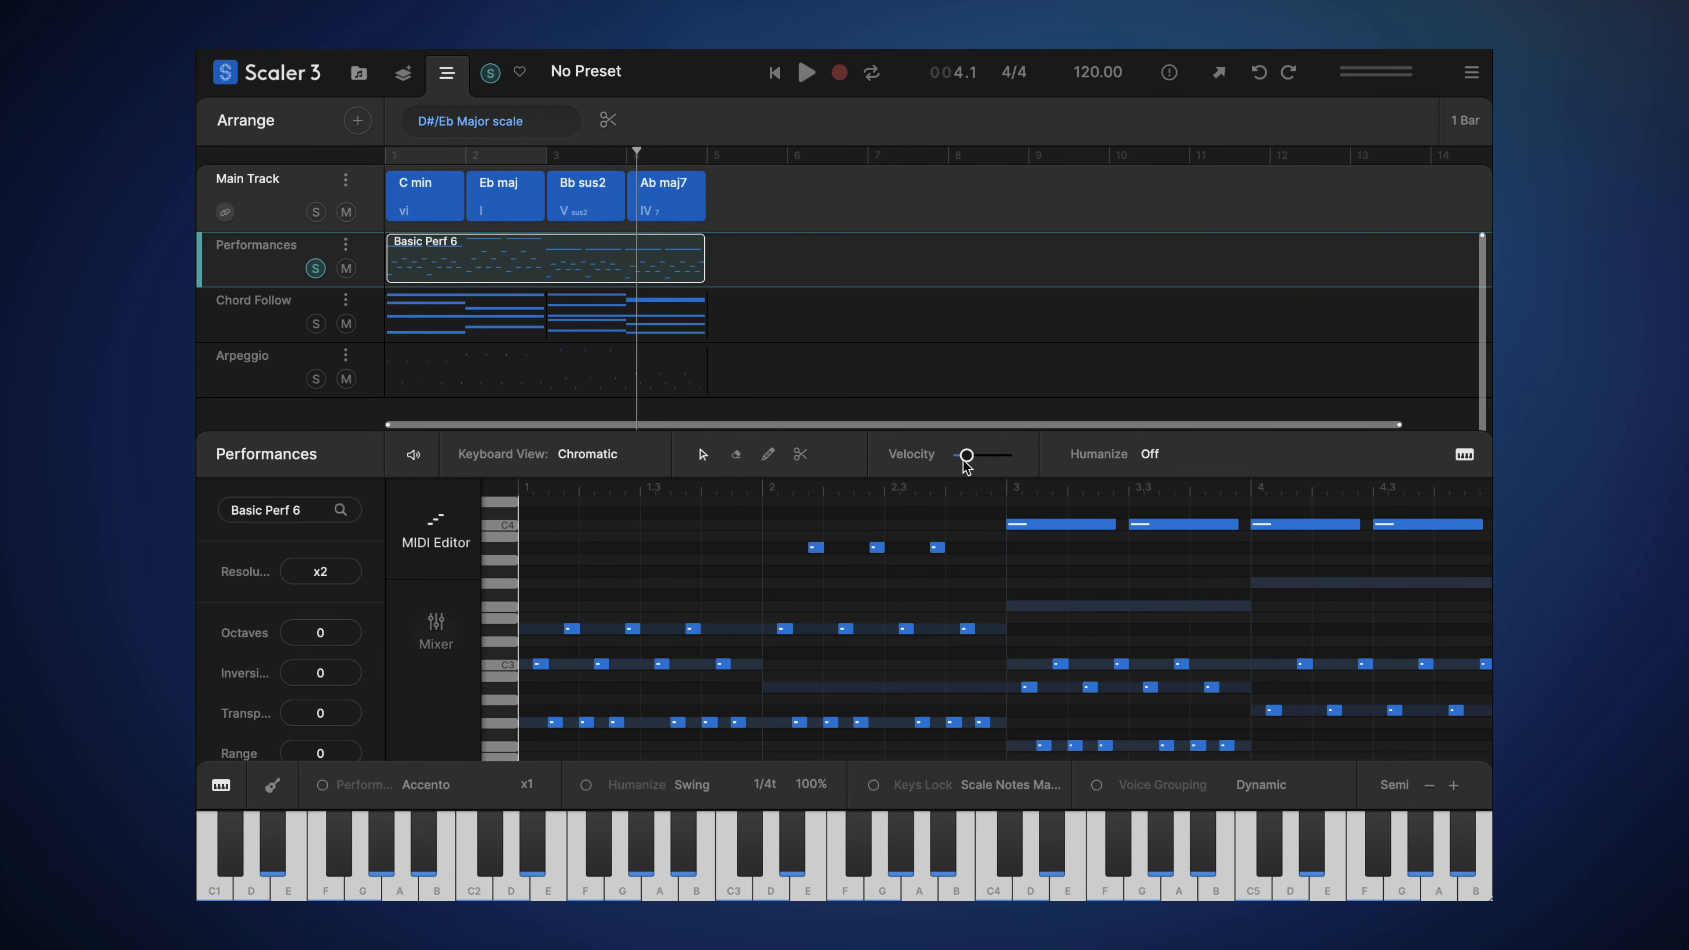
key("space")
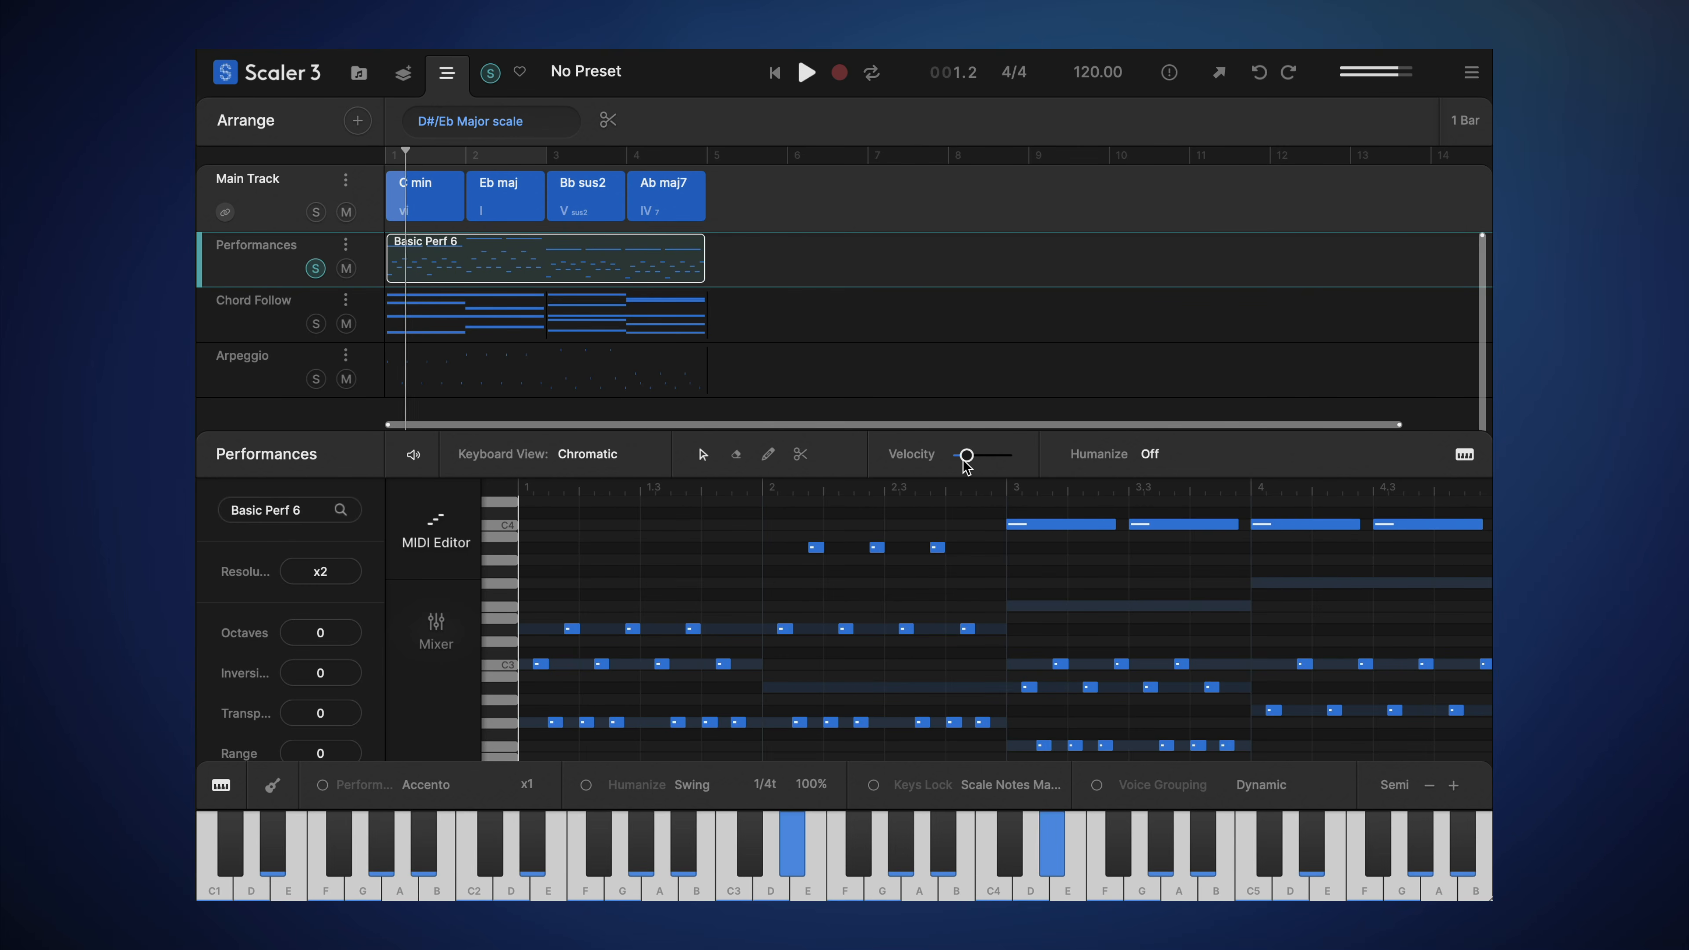
left_click(312, 270)
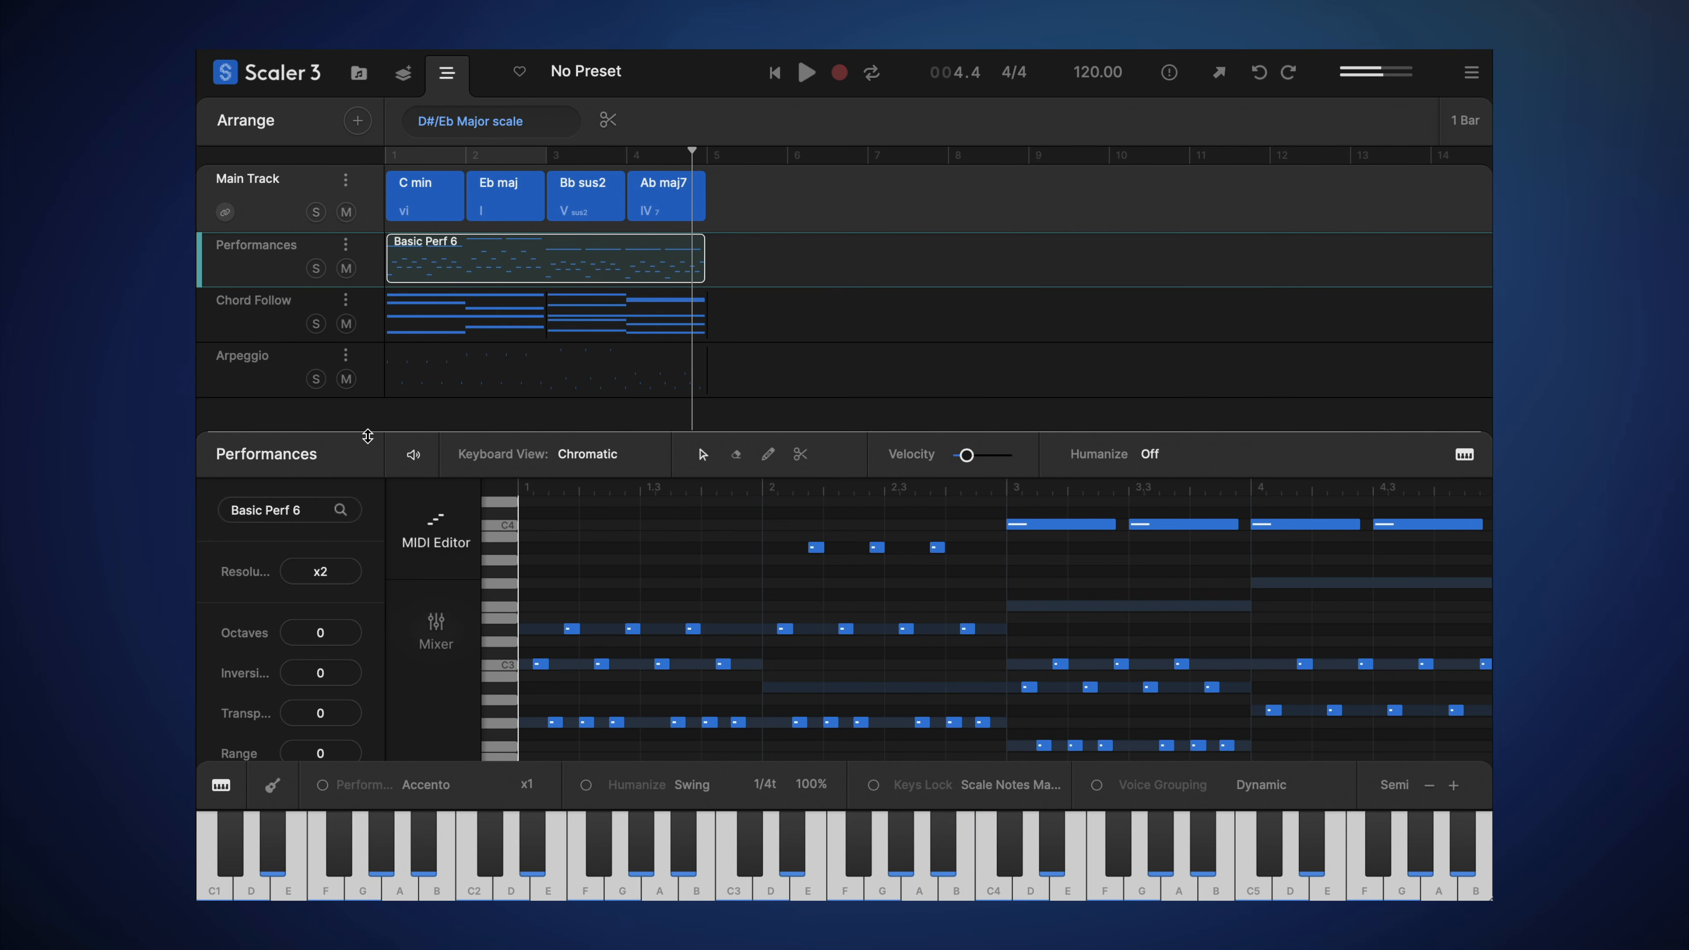
left_click_drag(367, 436, 367, 519)
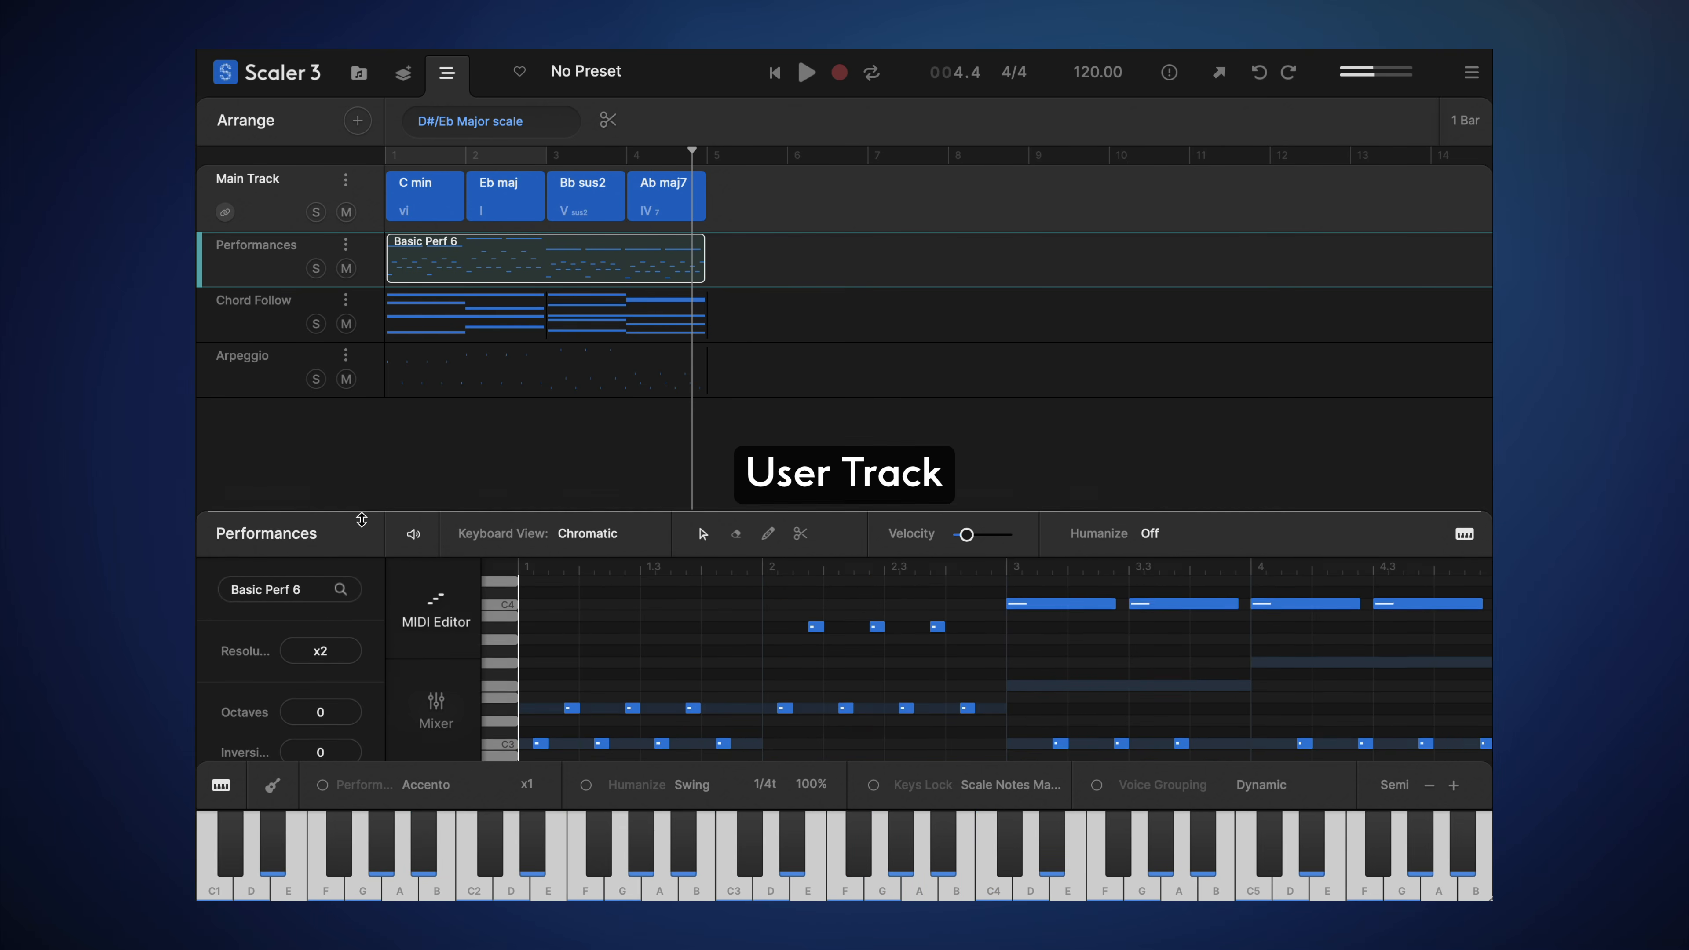
Step: Add a User motion track from the Articulations category and open its empty clip in the MIDI editor
left_click(357, 123)
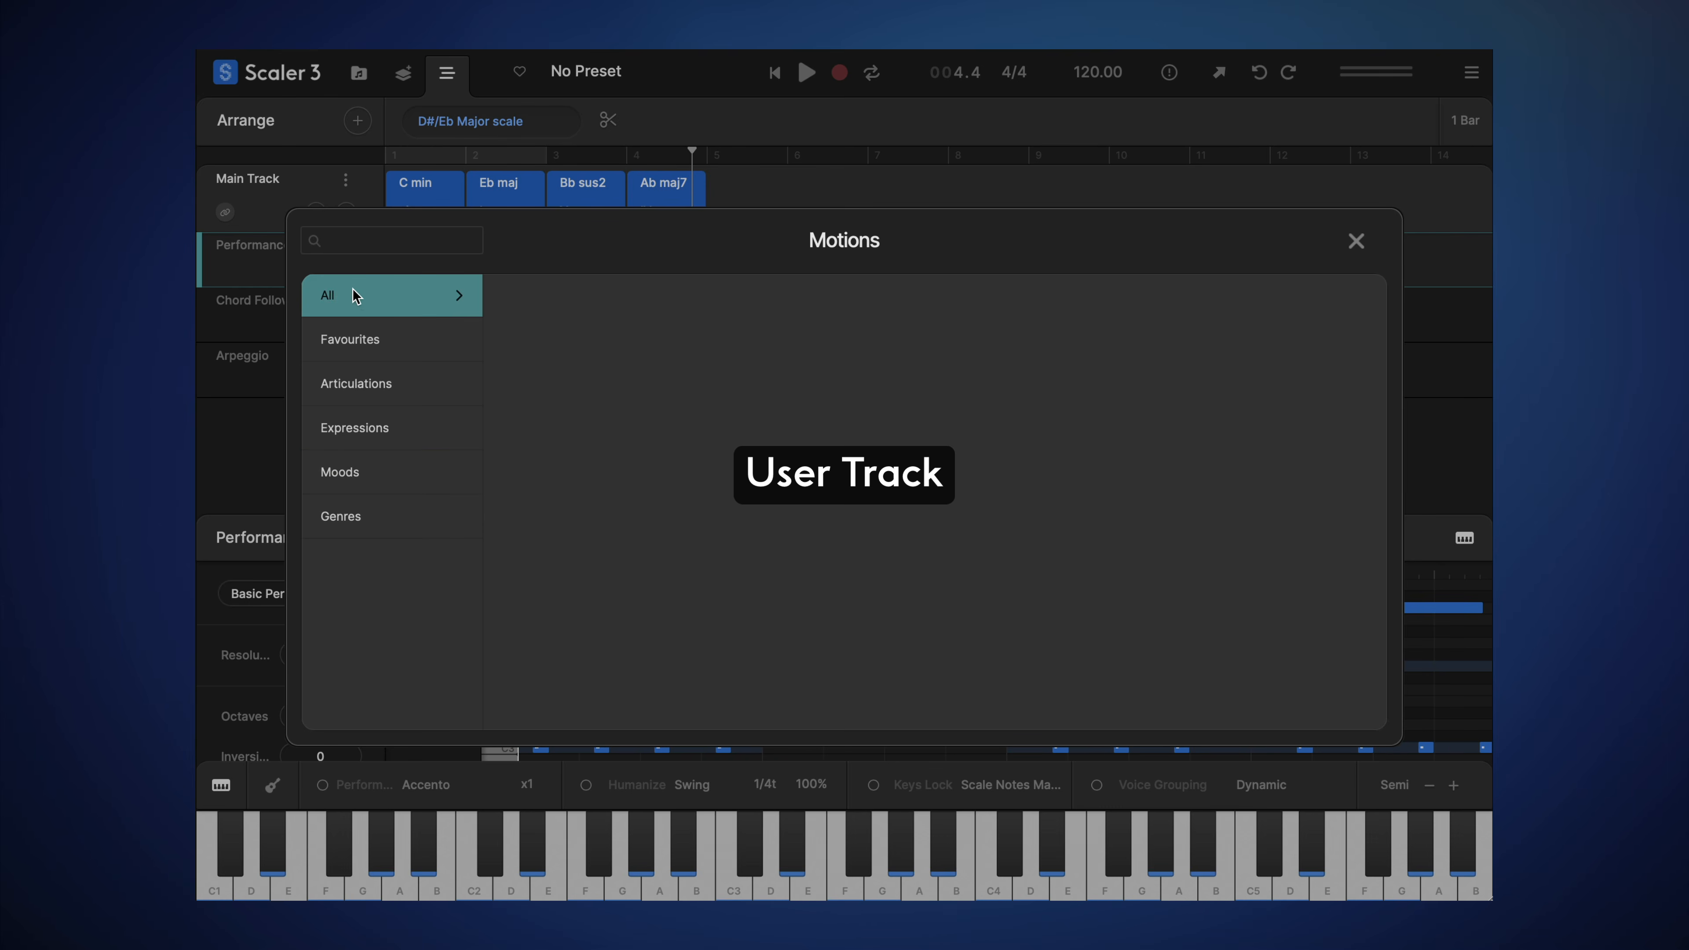
left_click(349, 384)
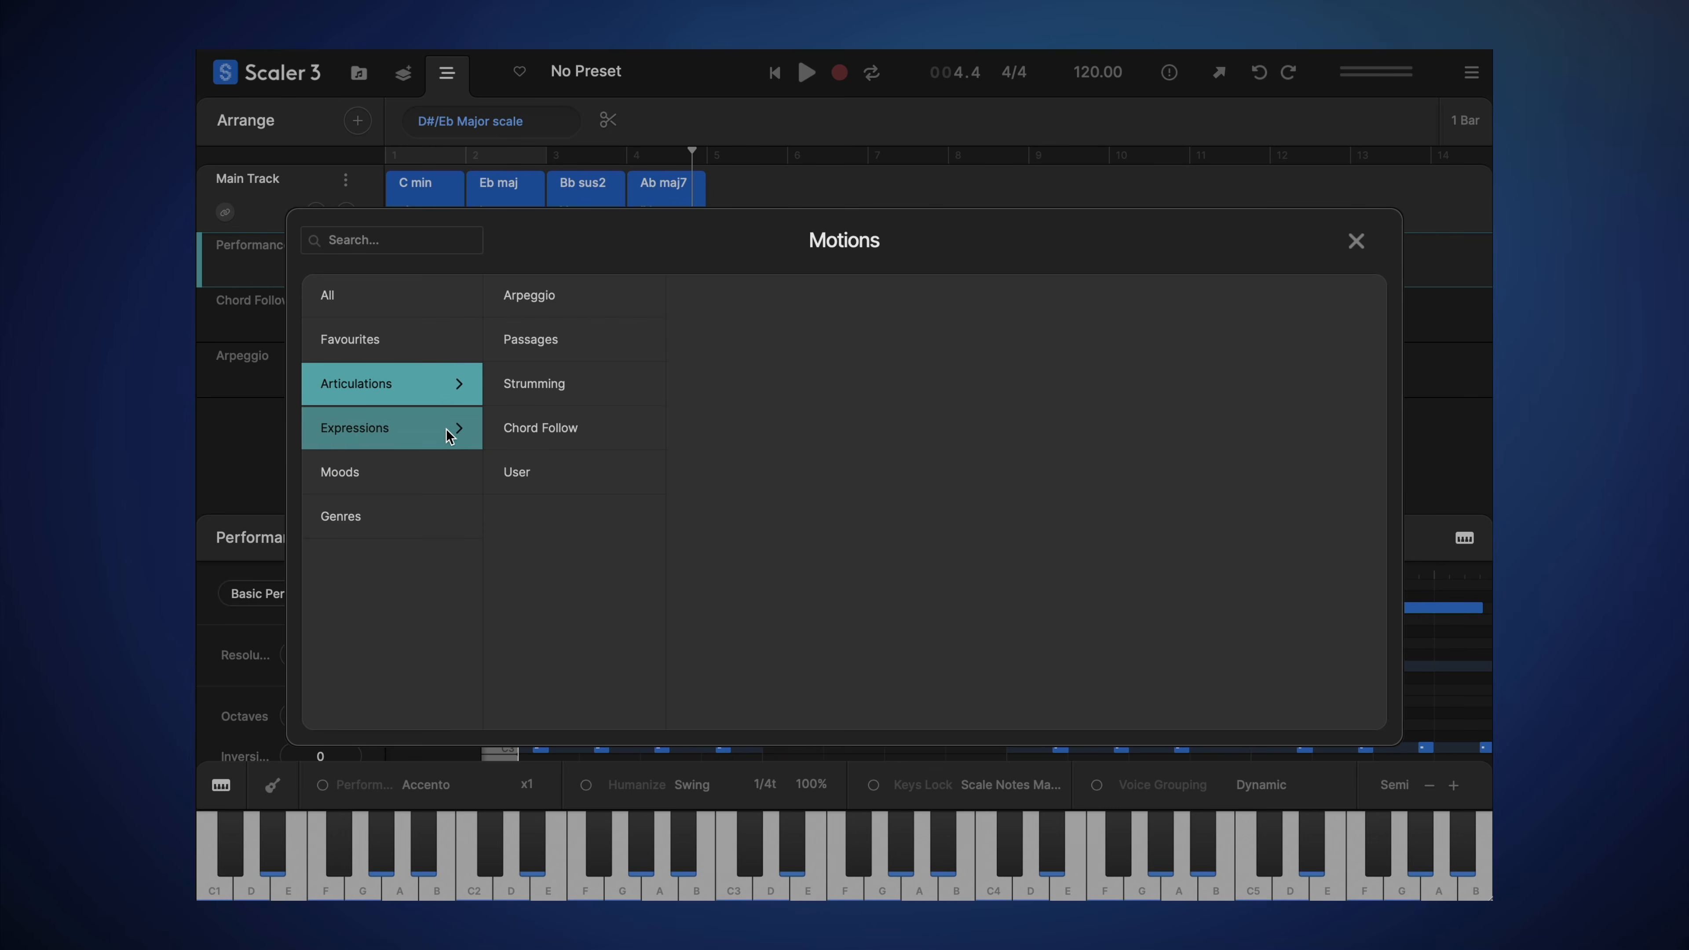
left_click(509, 472)
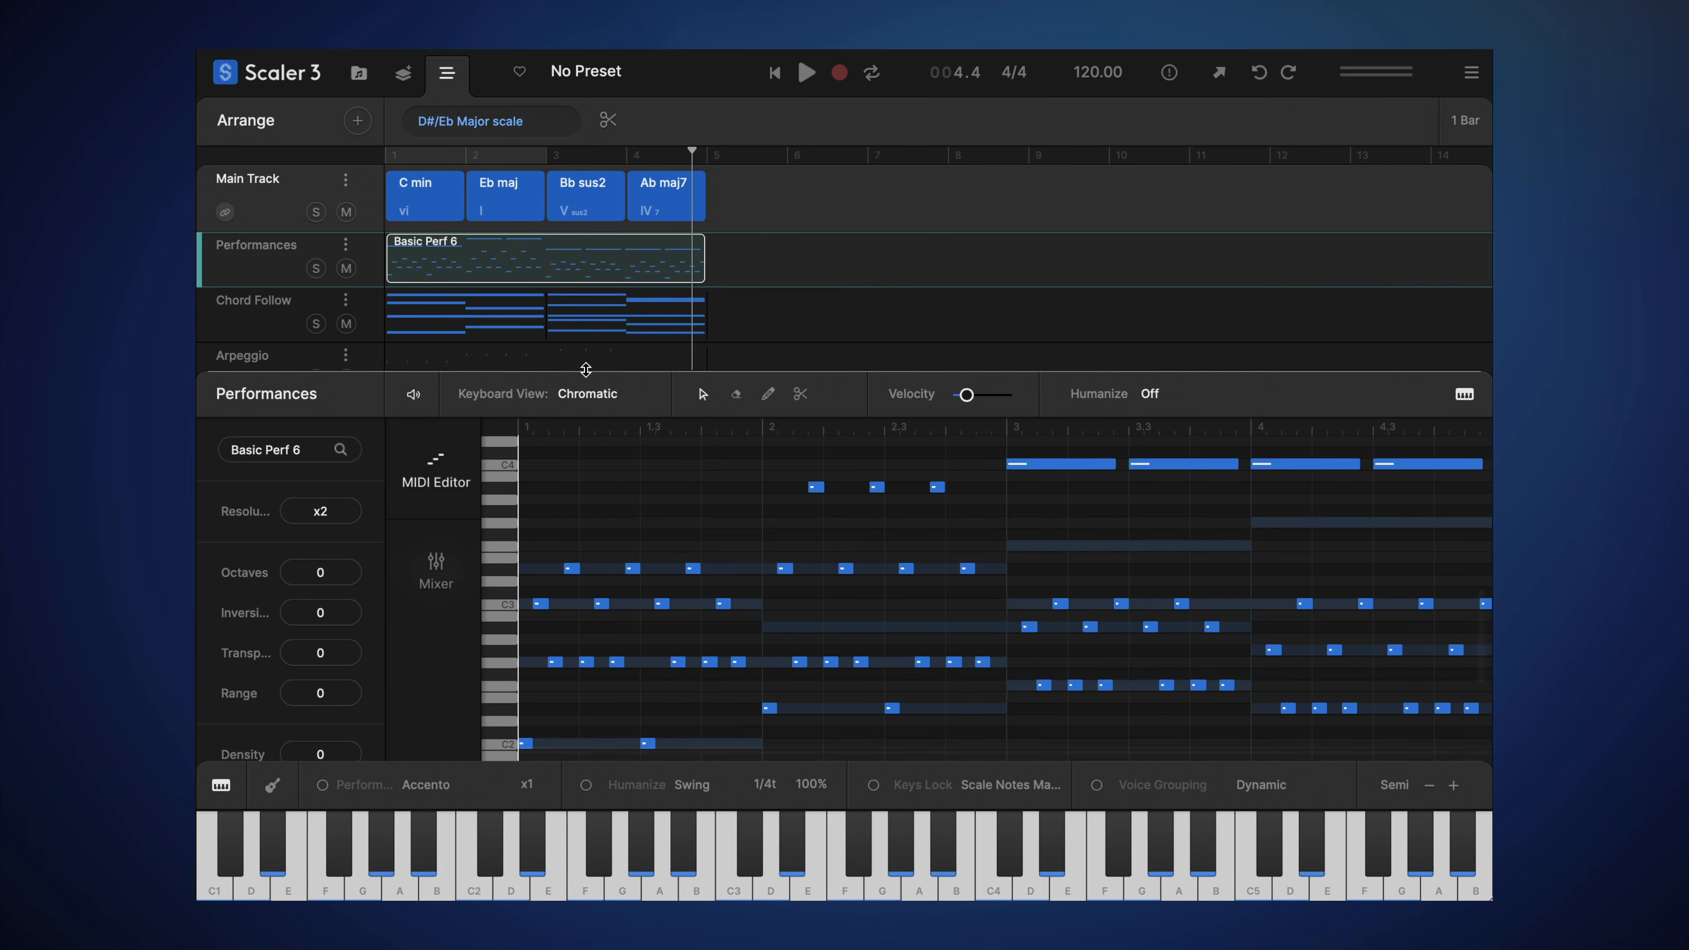
scroll(585, 336, "down", 2)
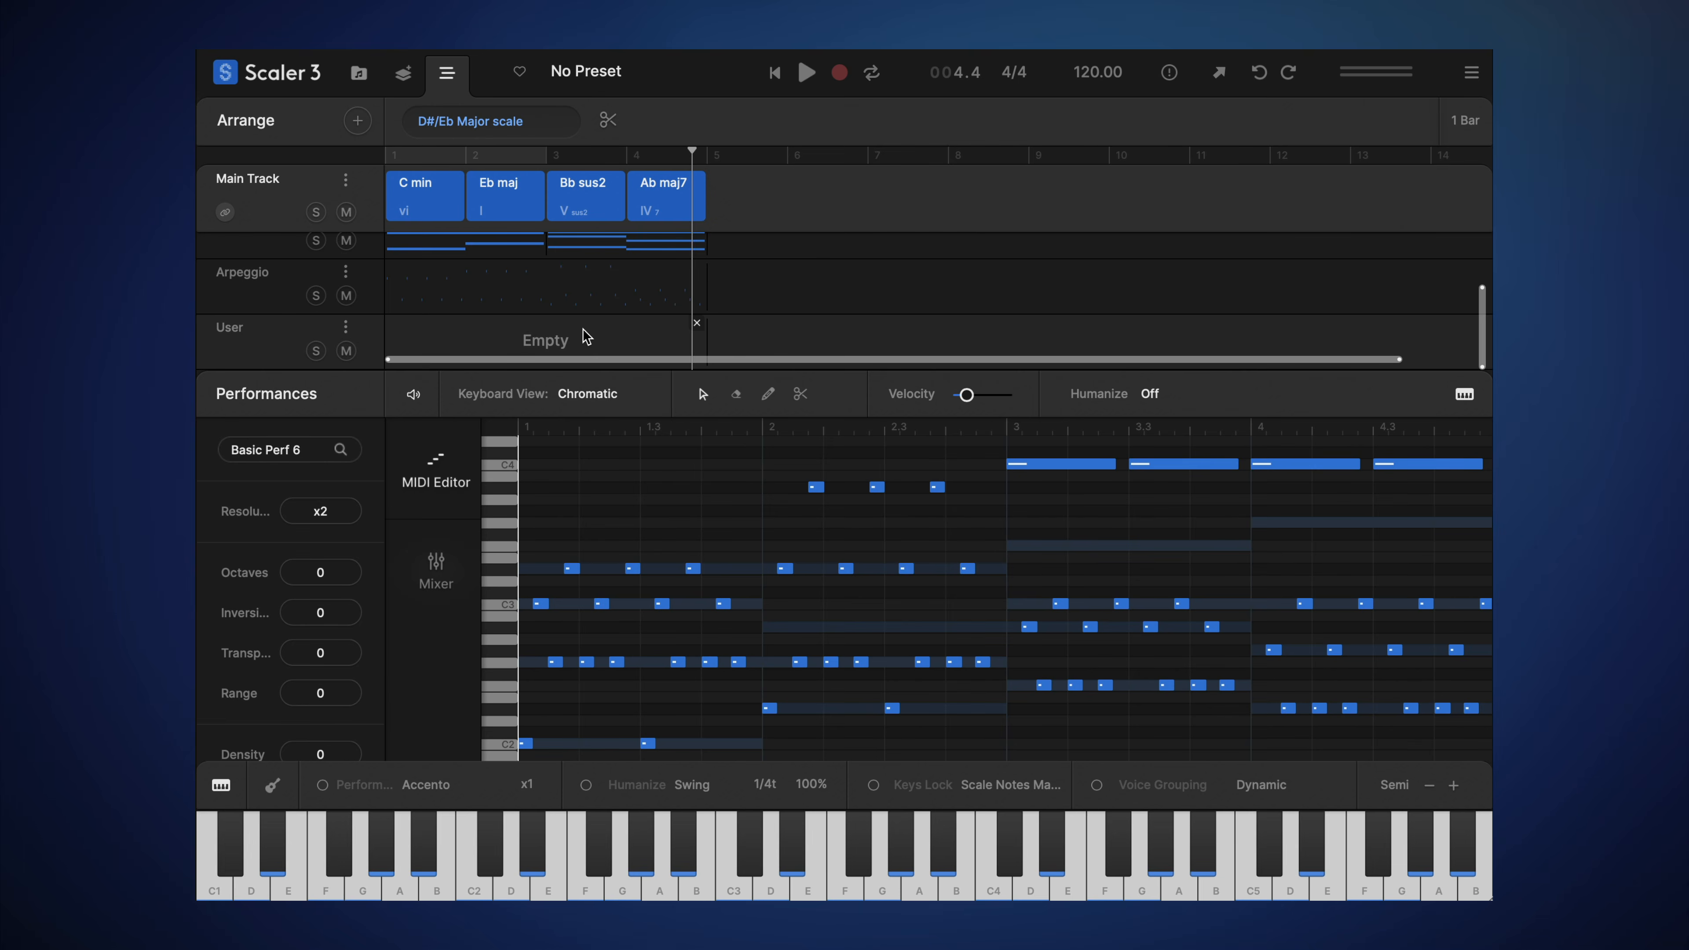
left_click(514, 334)
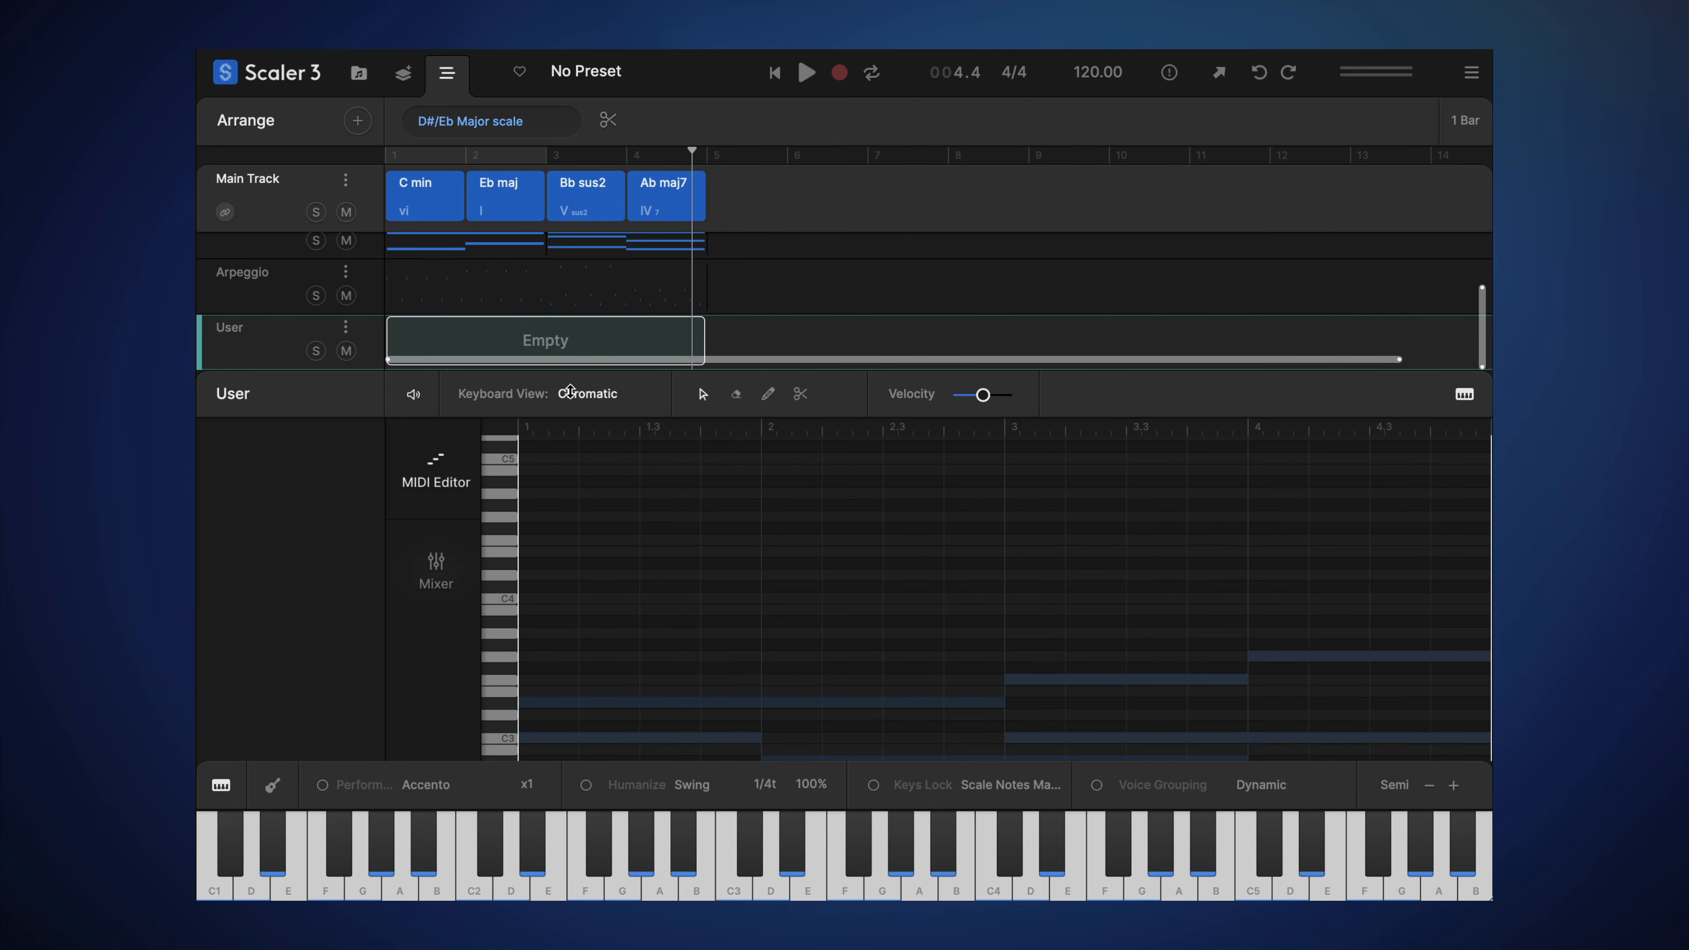
scroll(624, 615, "down", 4)
scroll(627, 616, "down", 2)
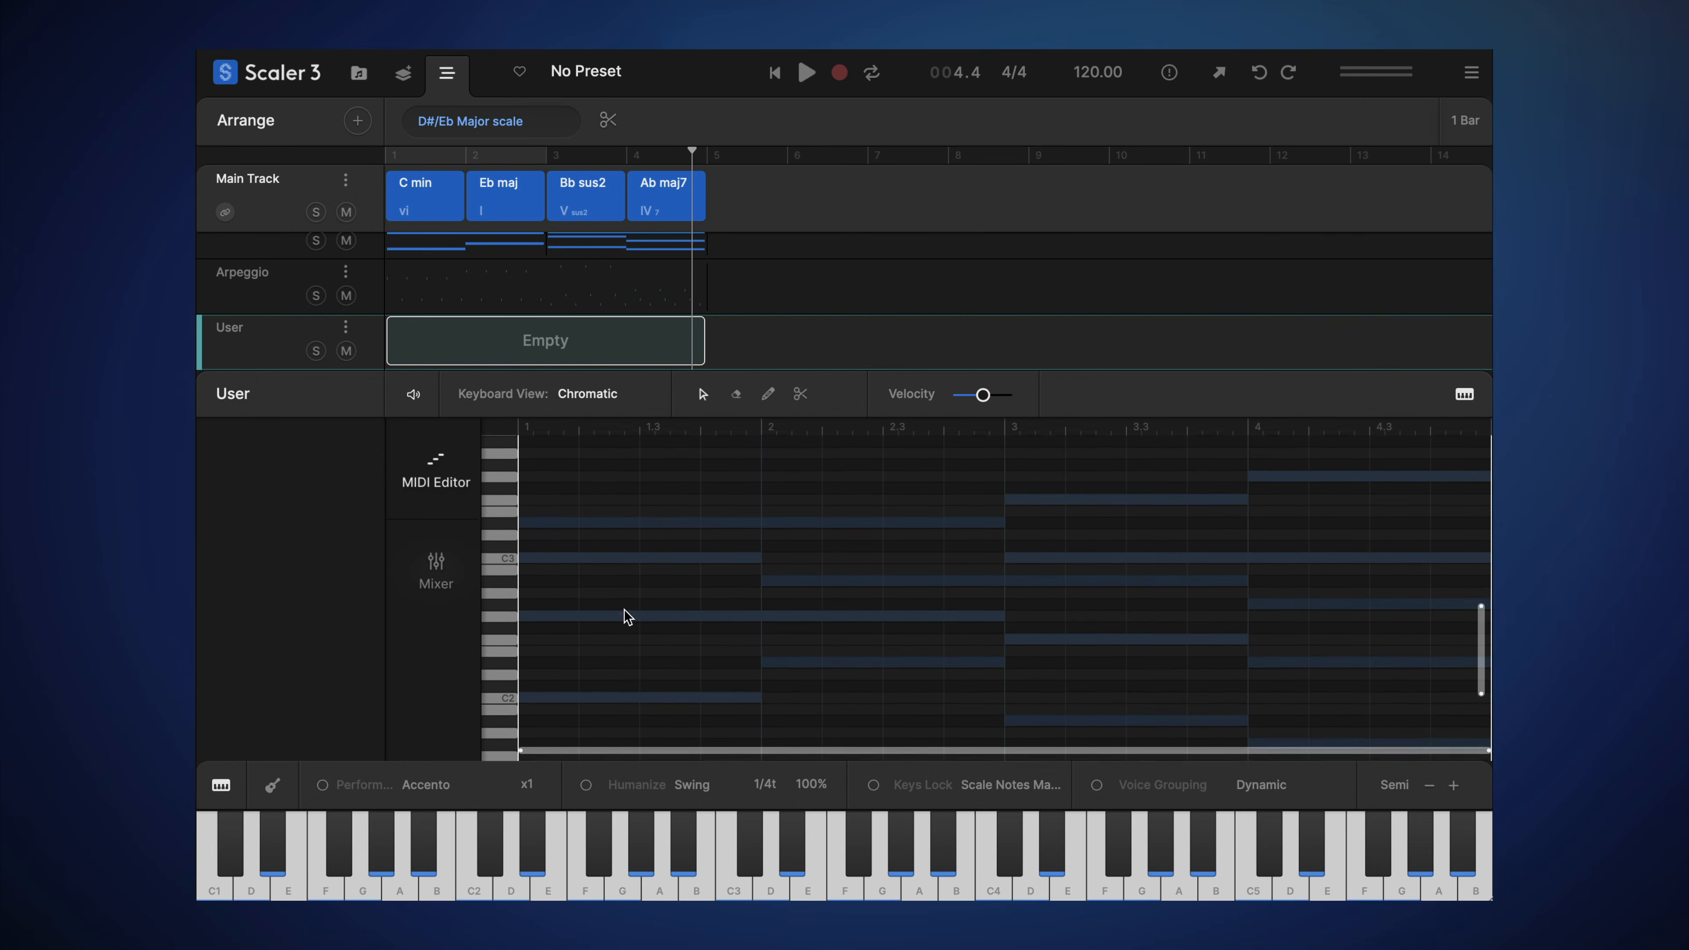
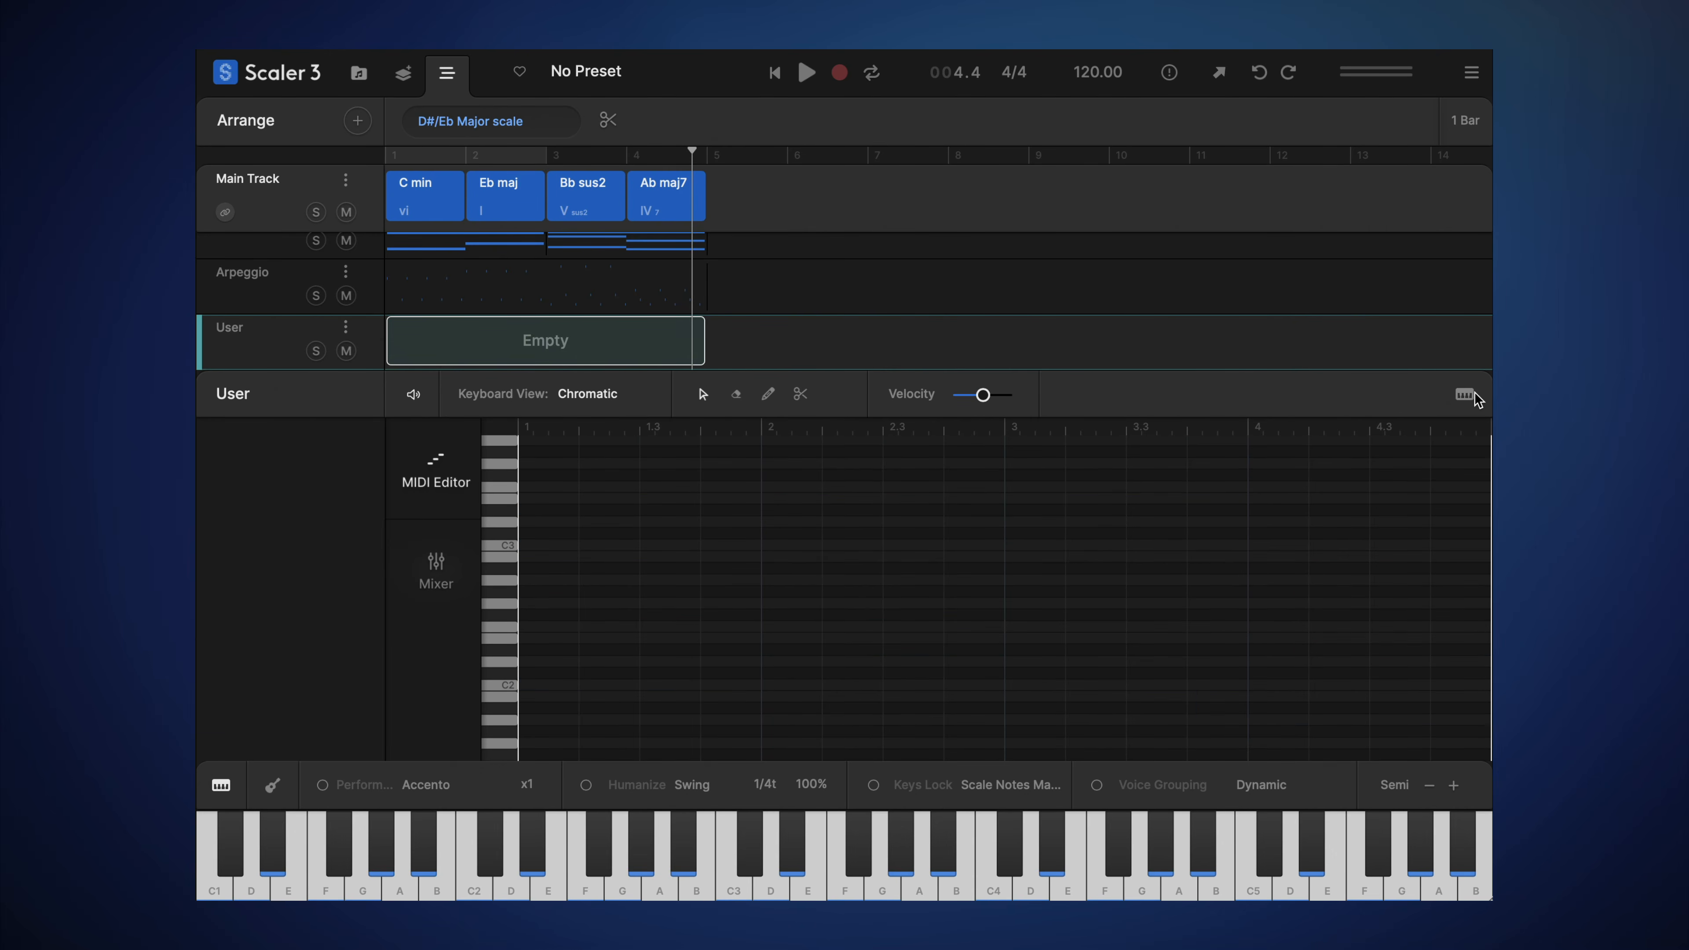
Step: Try the Scale Notes and Chord Notes keyboard views for the User clip, and return to Chromatic
left_click(585, 393)
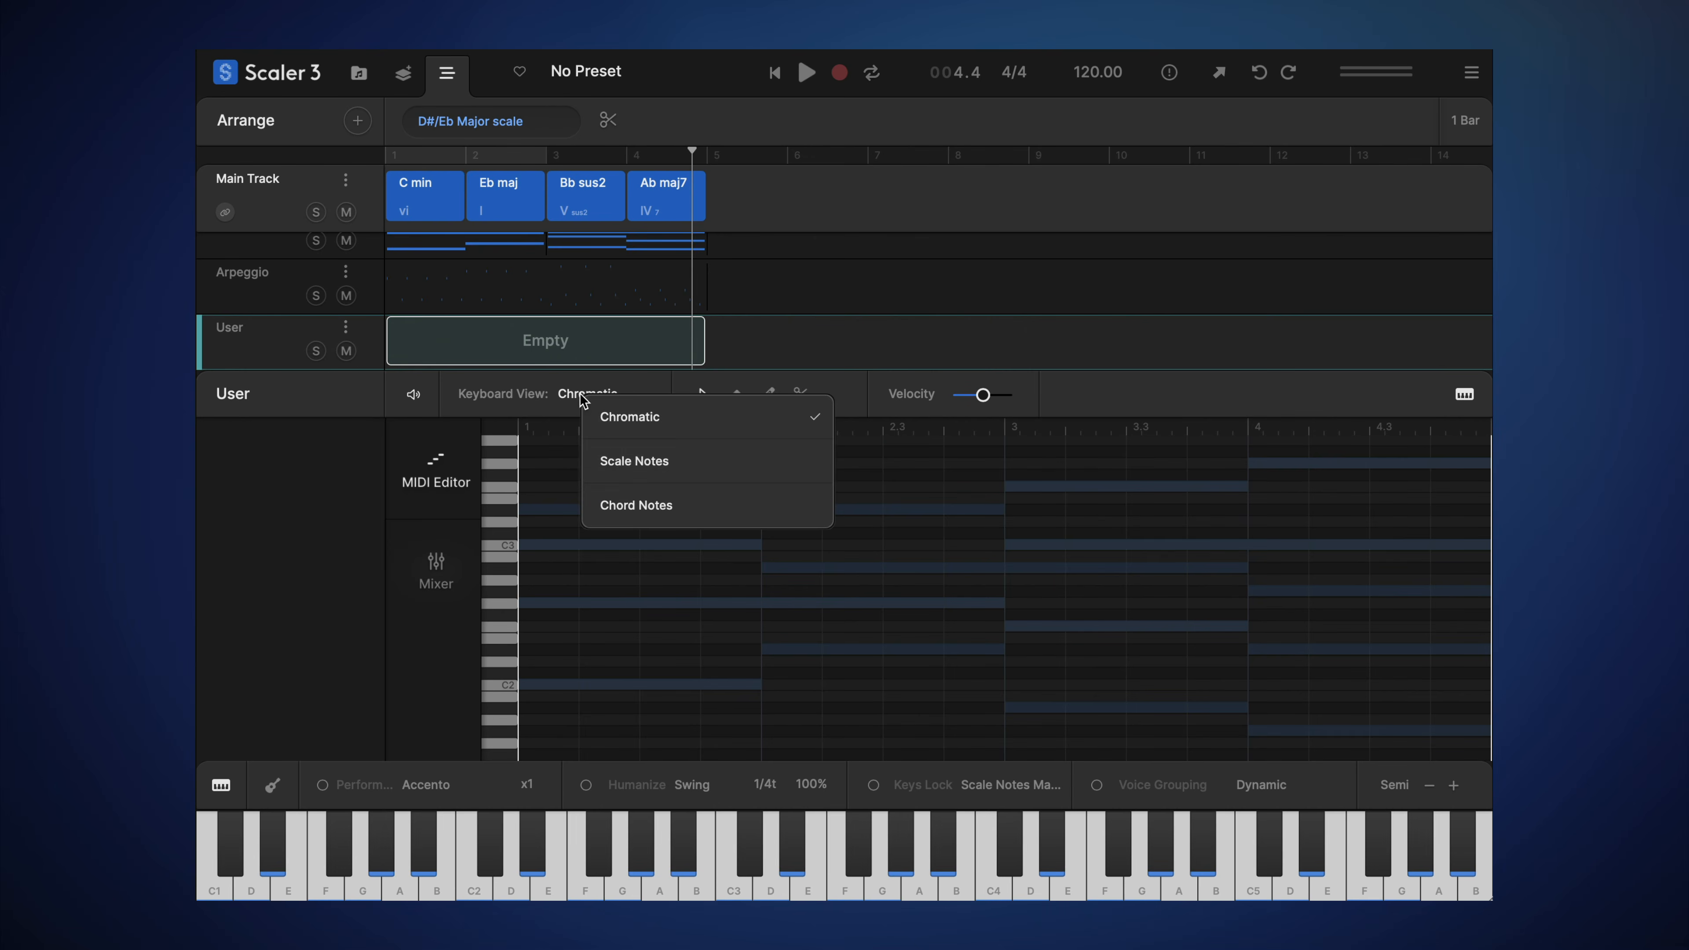
left_click(606, 456)
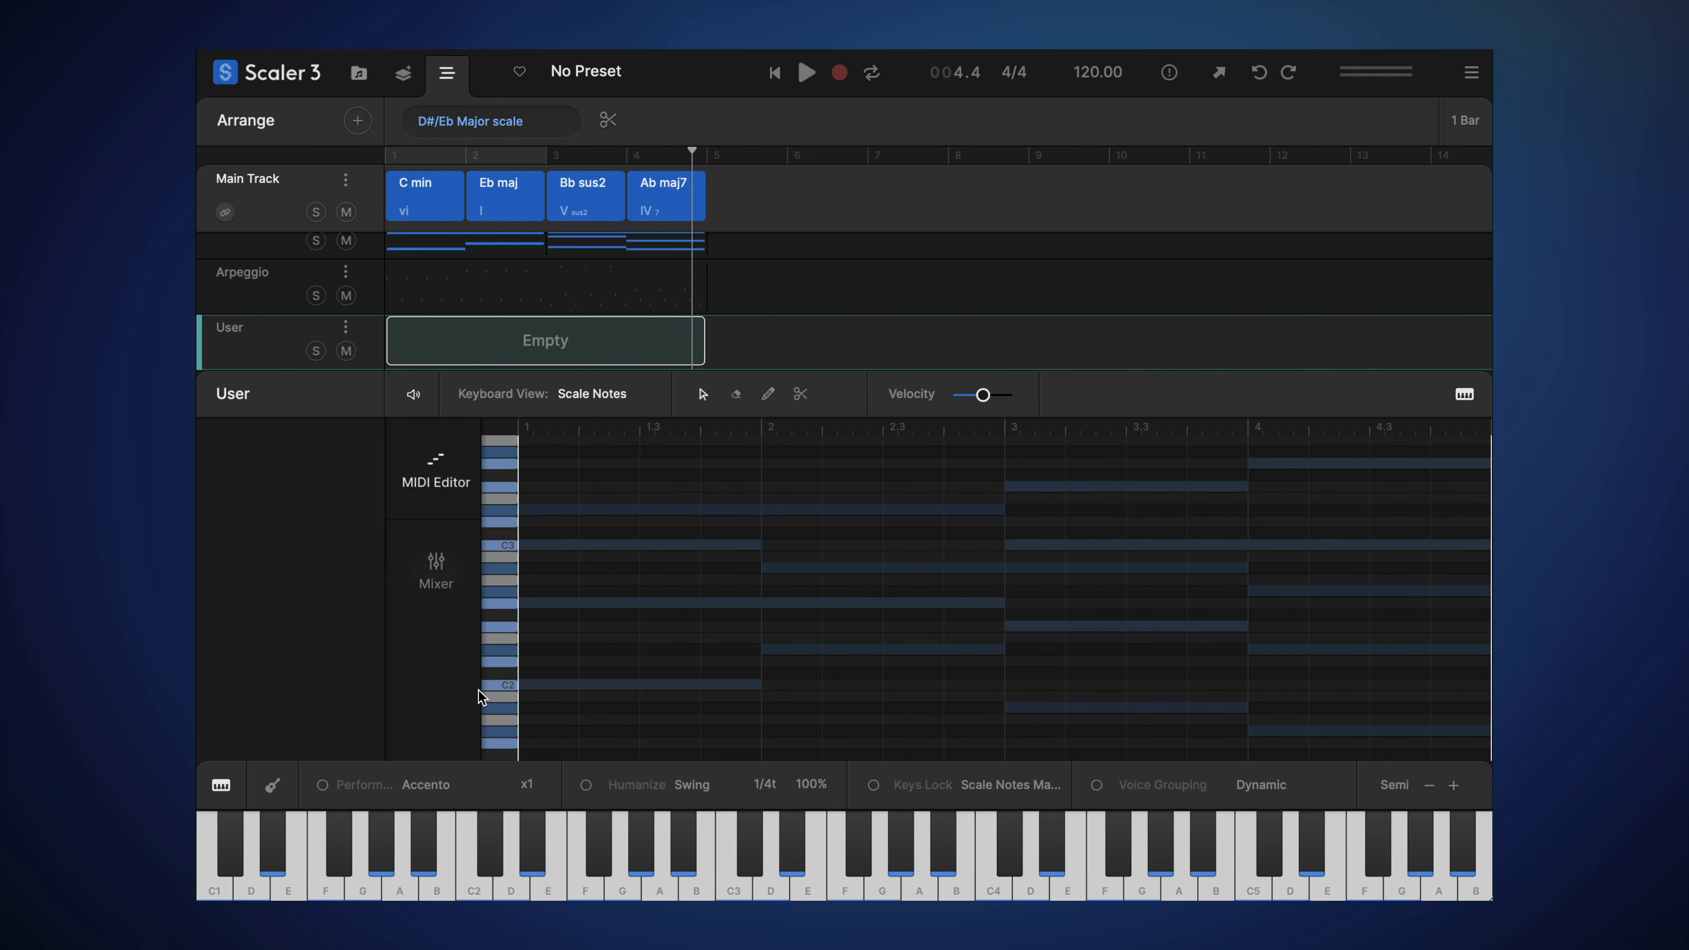
left_click(571, 396)
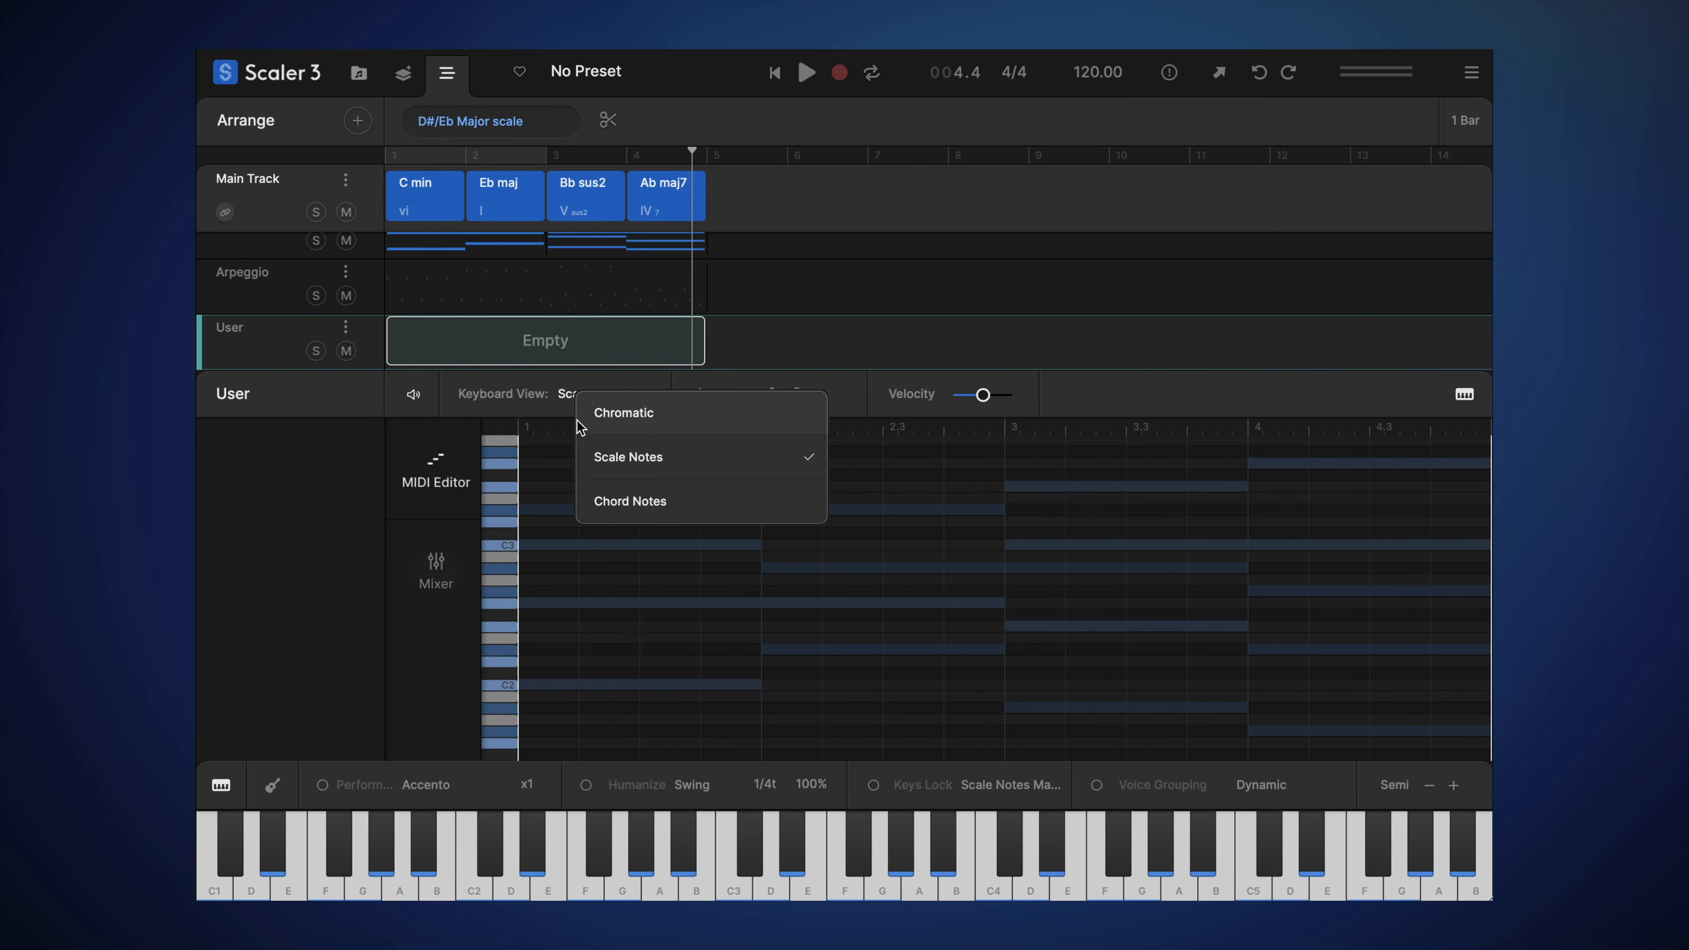
left_click(600, 500)
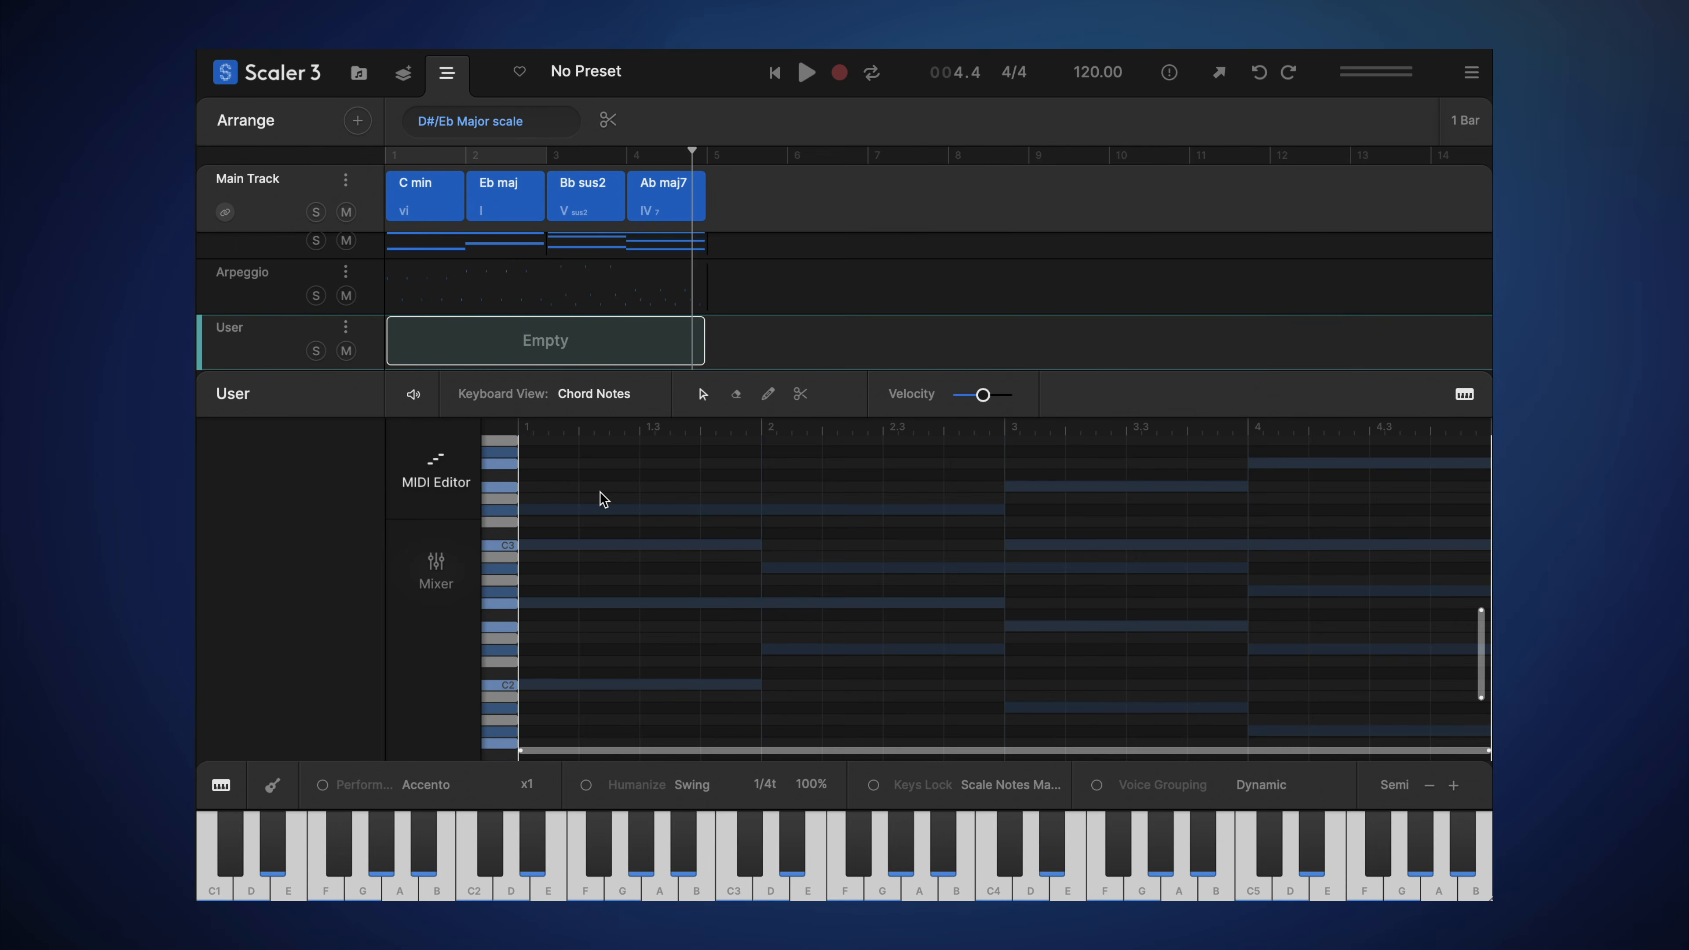
left_click(599, 401)
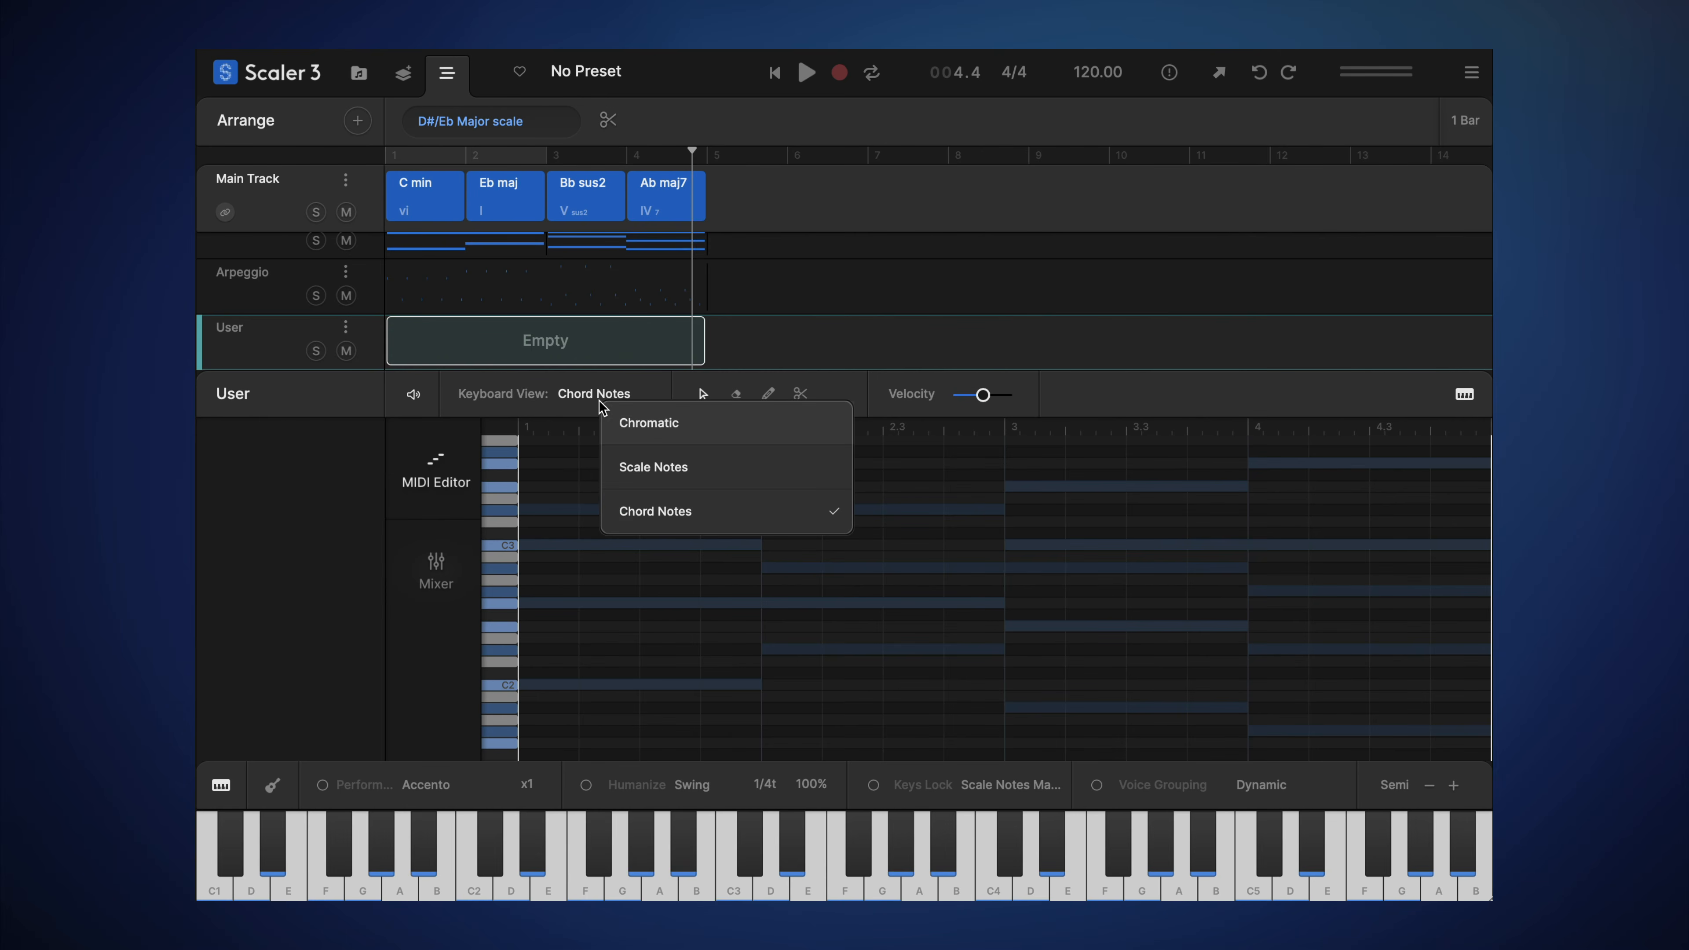
left_click(619, 415)
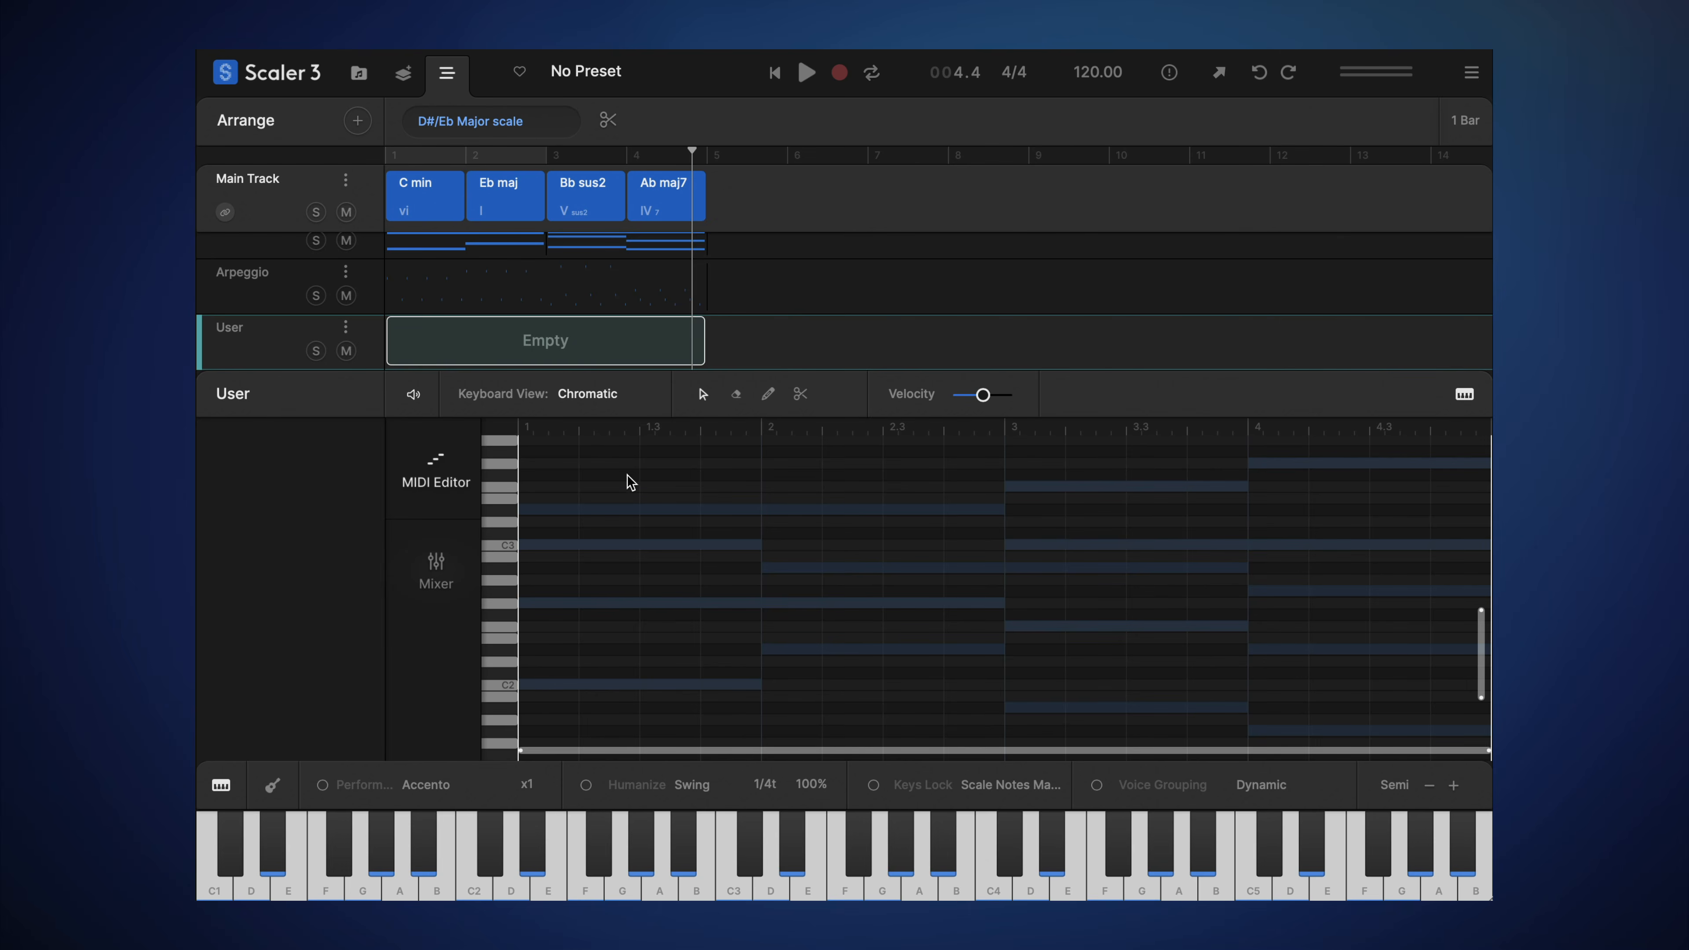
Step: Draw a bass line in the User clip with one bar-long note per chord, starting on C2 in bar 1
scroll(675, 592, "down", 3)
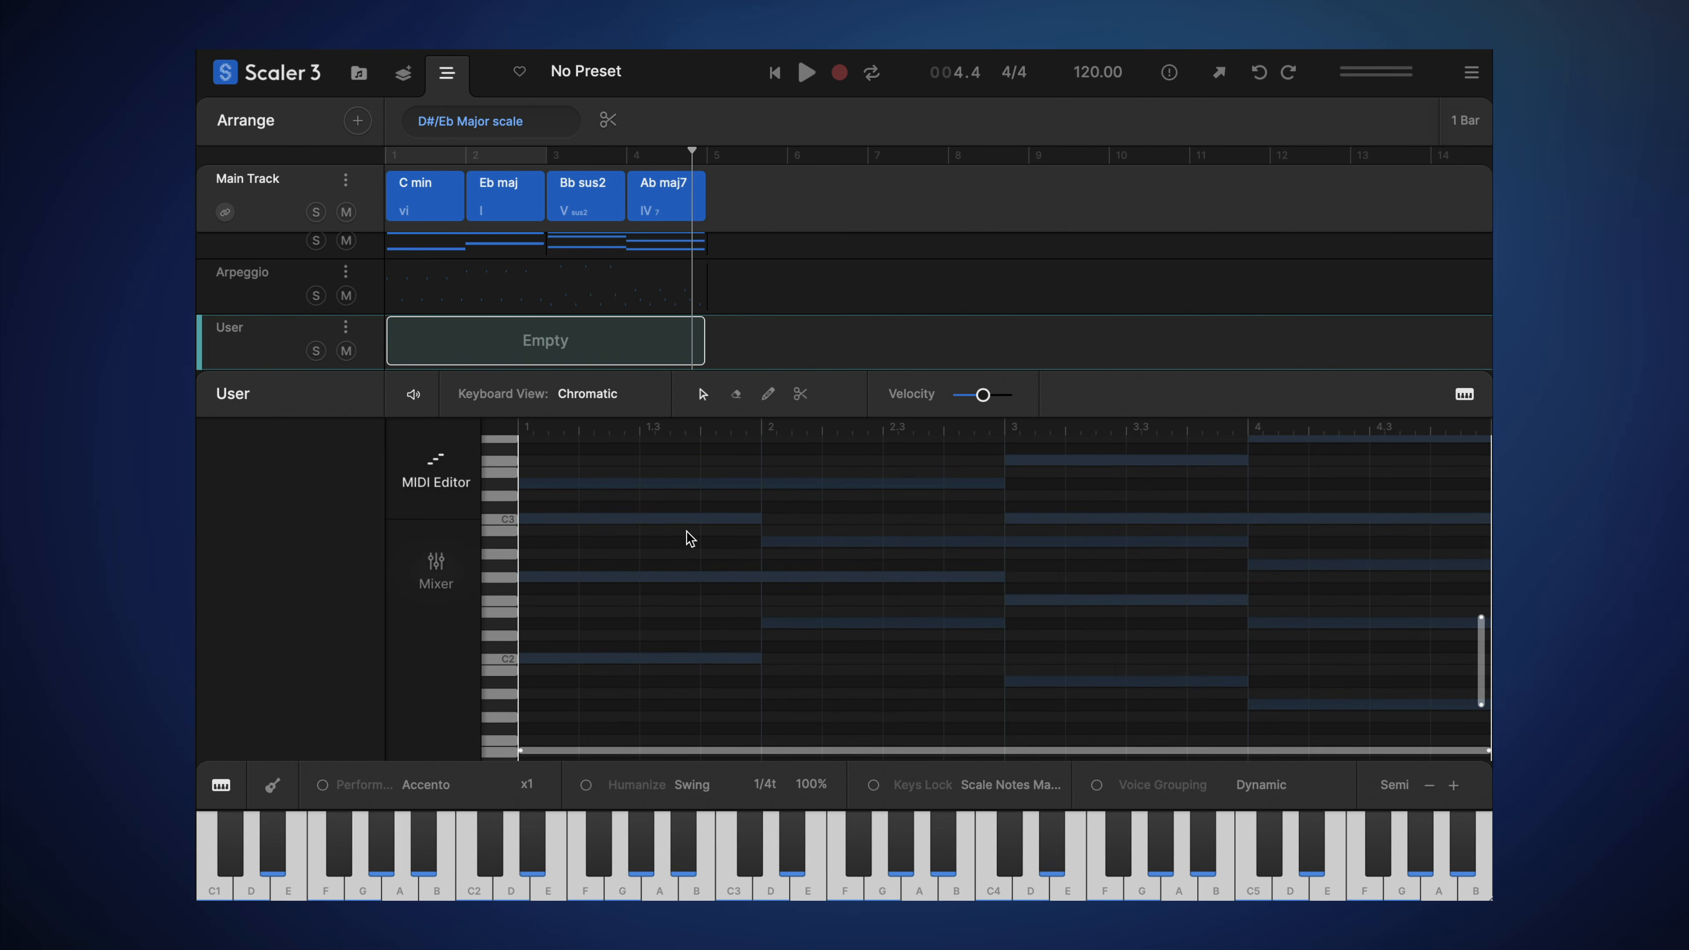
left_click(768, 393)
left_click(650, 658)
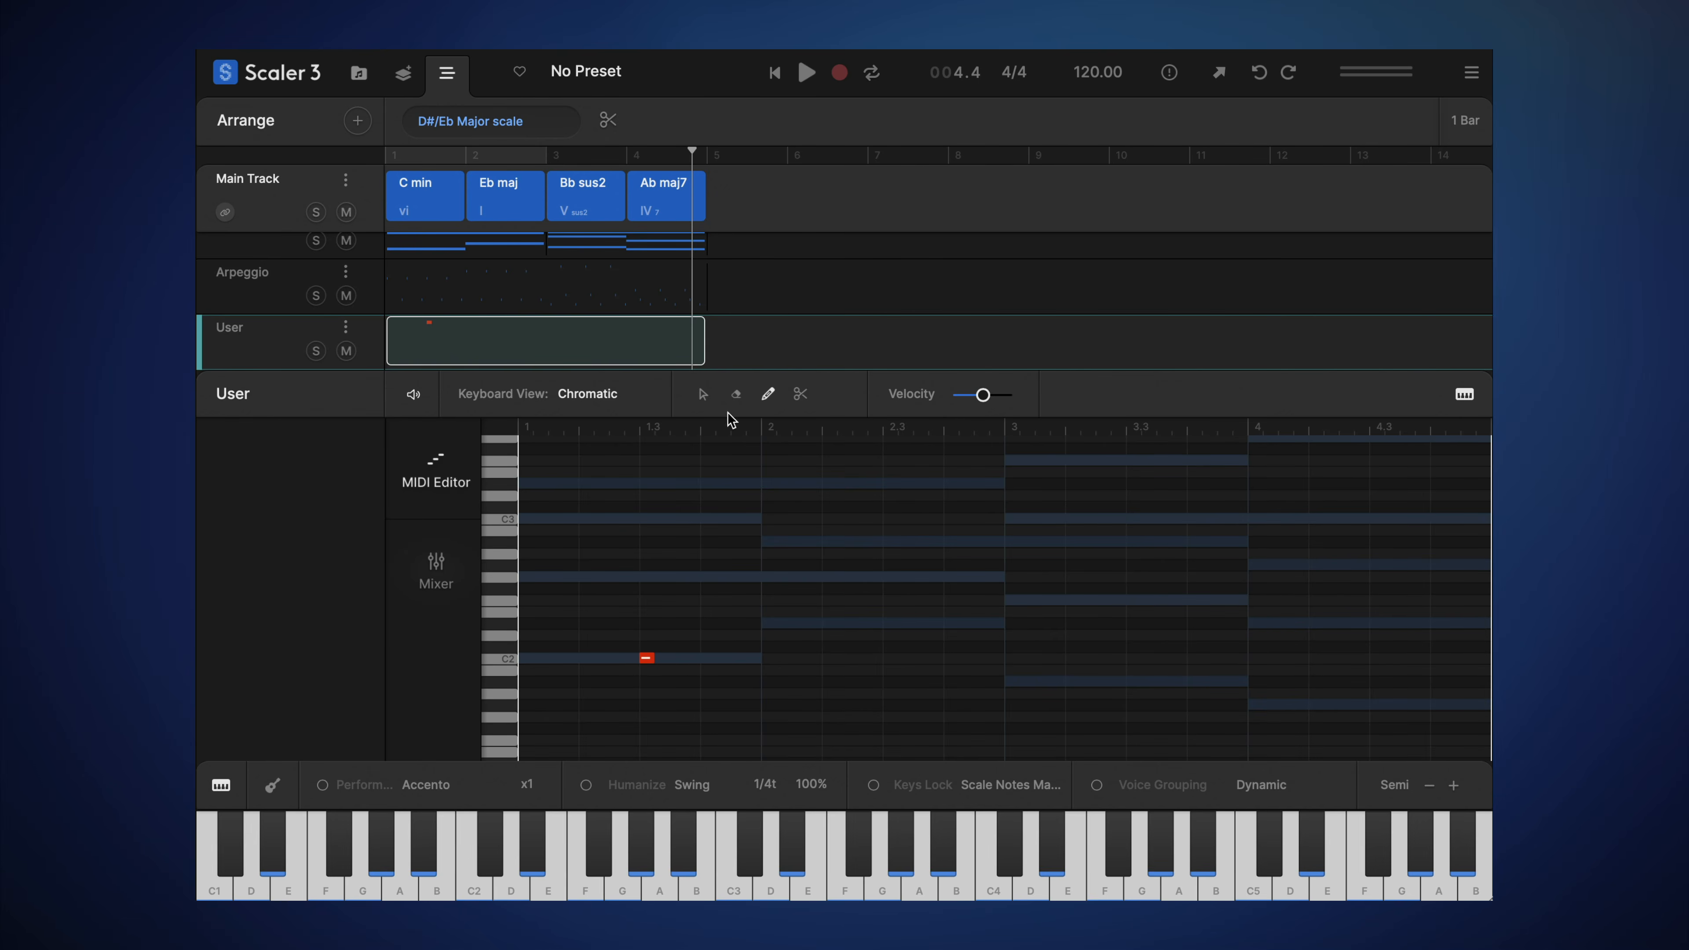
left_click(700, 399)
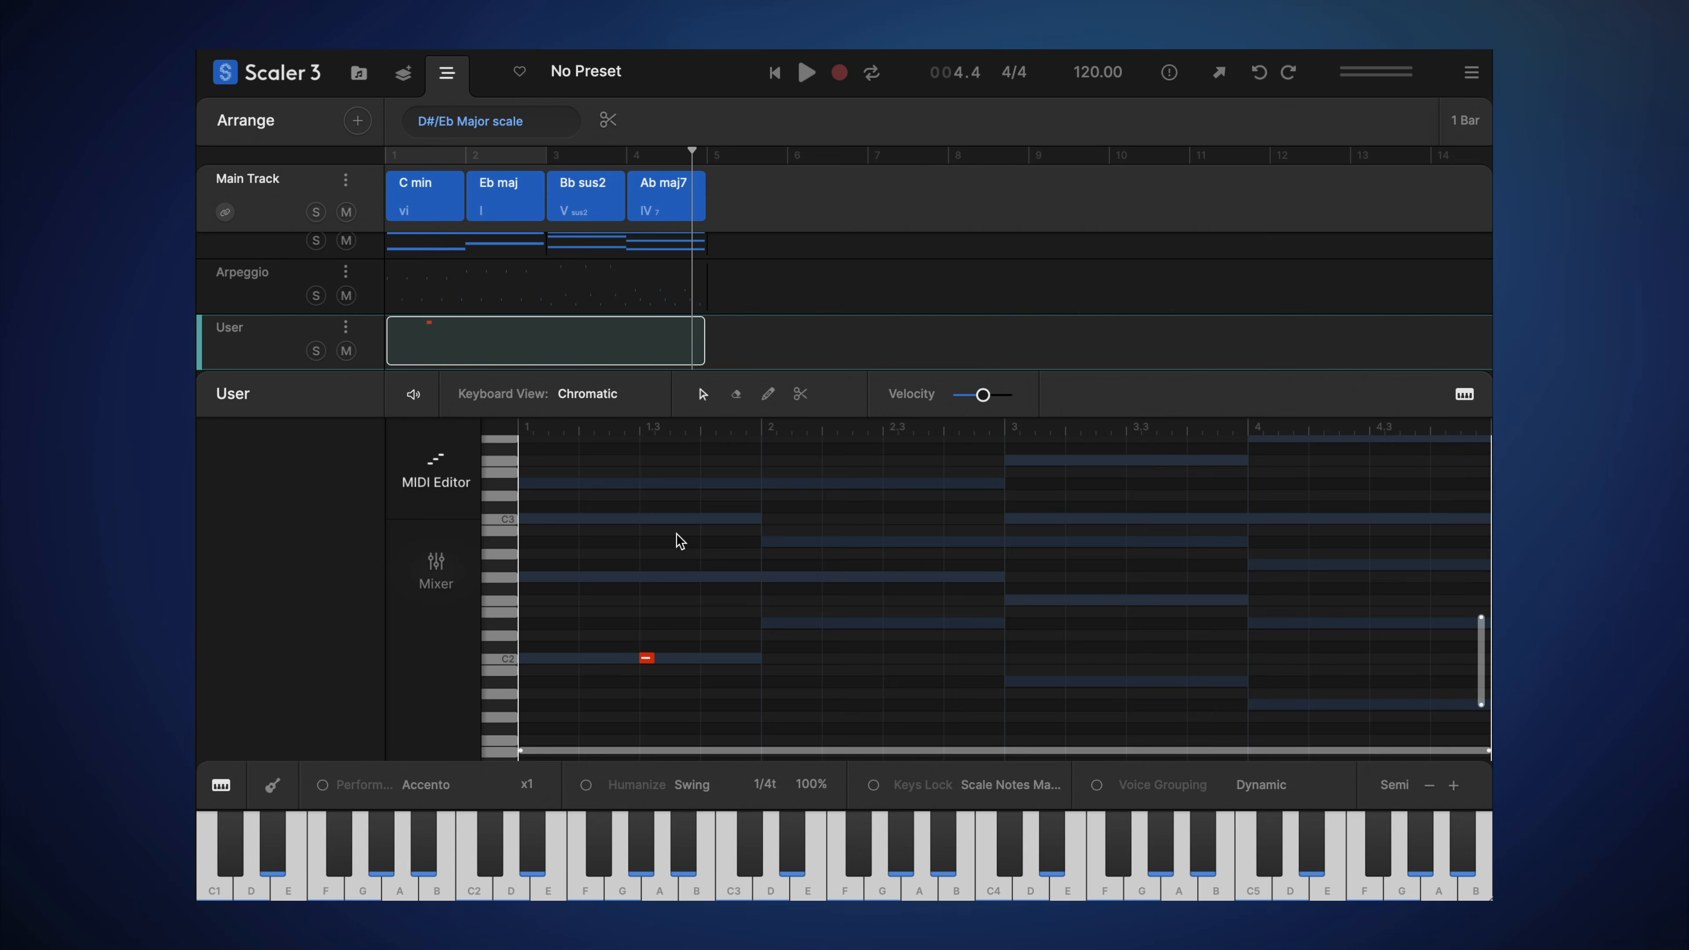
left_click(647, 658)
left_click_drag(650, 657, 529, 659)
left_click_drag(533, 660, 1467, 706)
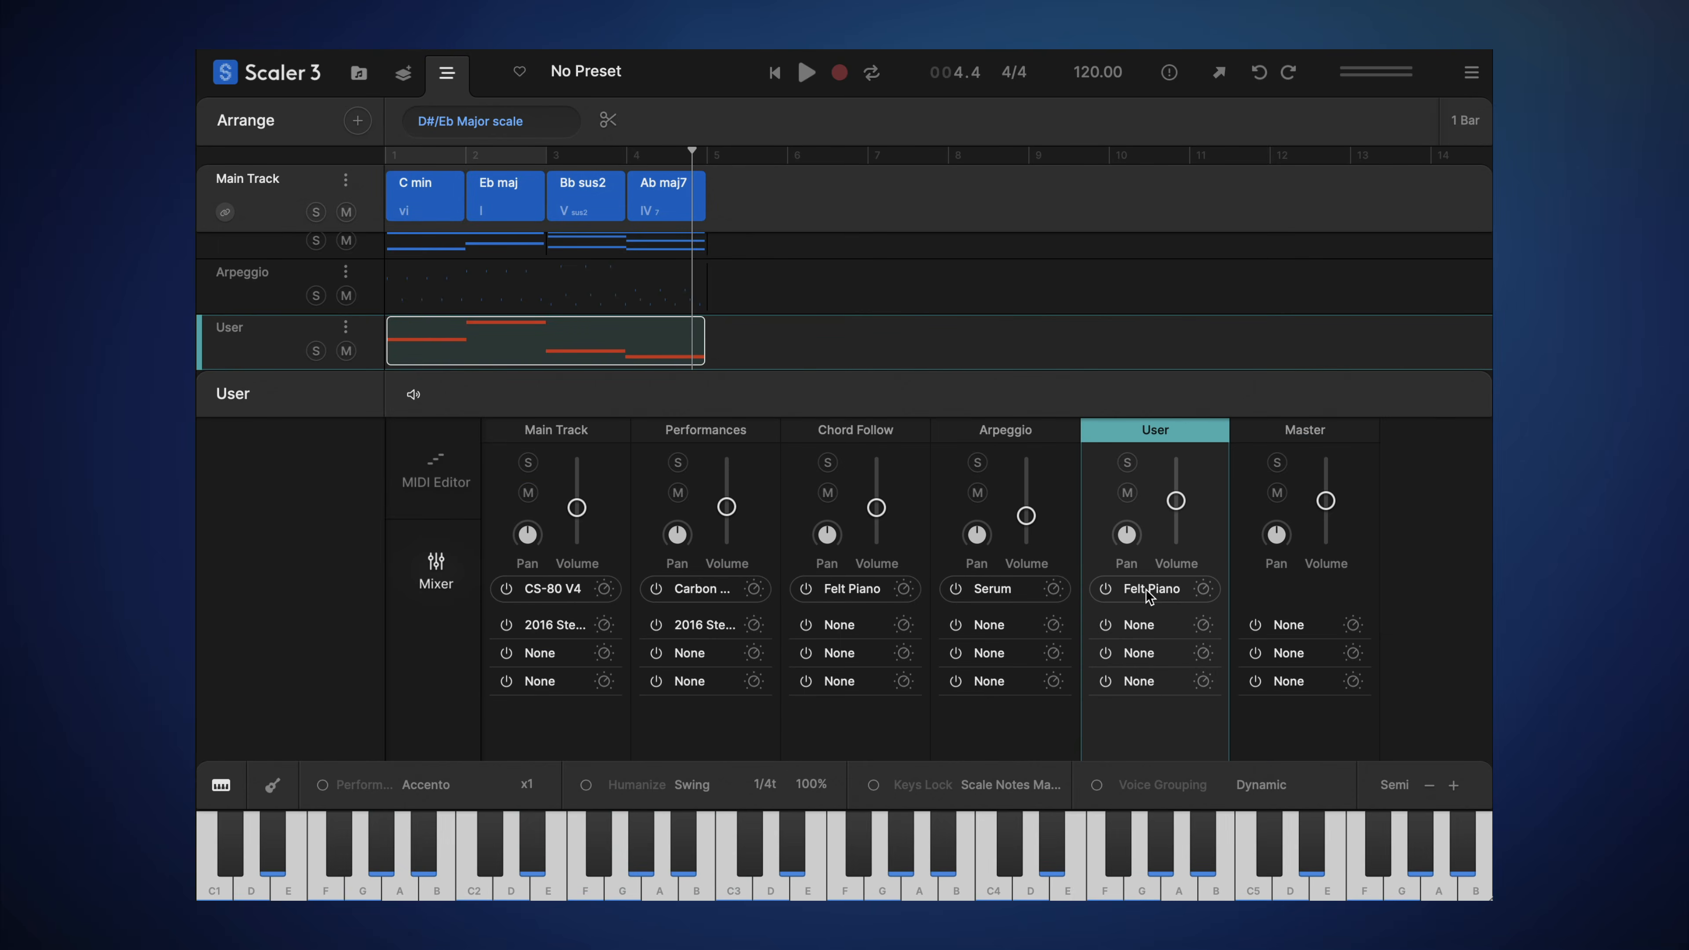
Step: Search the sounds for "mariana", assign Moog Mariana (AudioUnit) to the User track and close the plugin window
left_click(1150, 592)
left_click(603, 284)
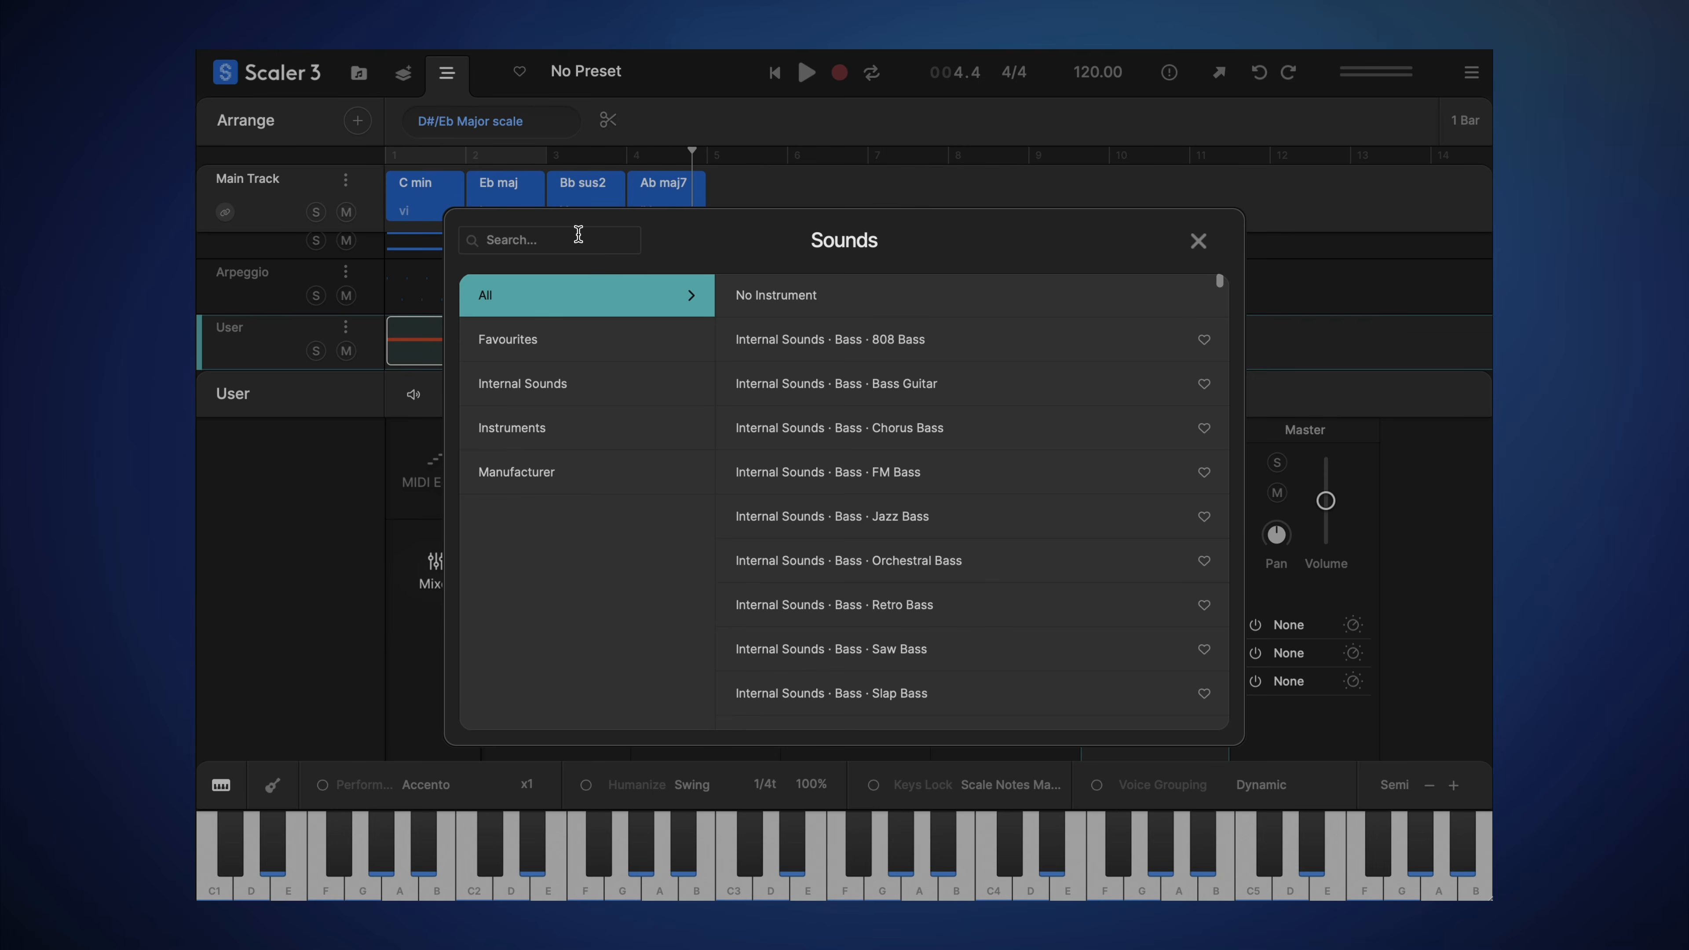
left_click(578, 233)
type("mariana")
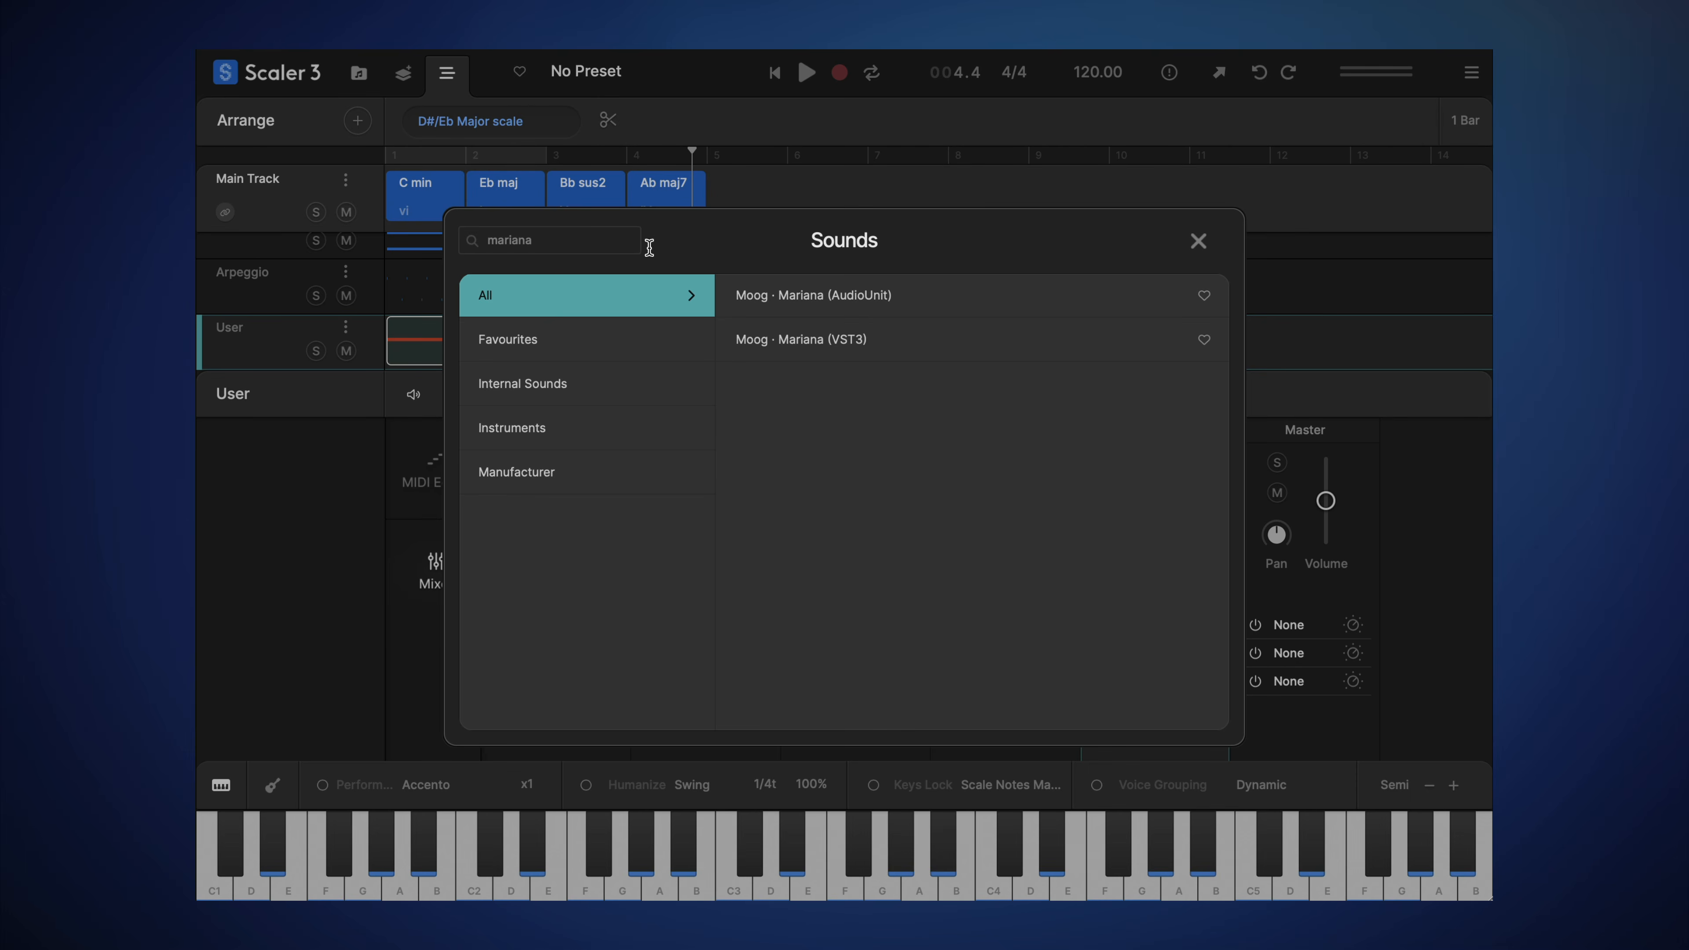
left_click(795, 300)
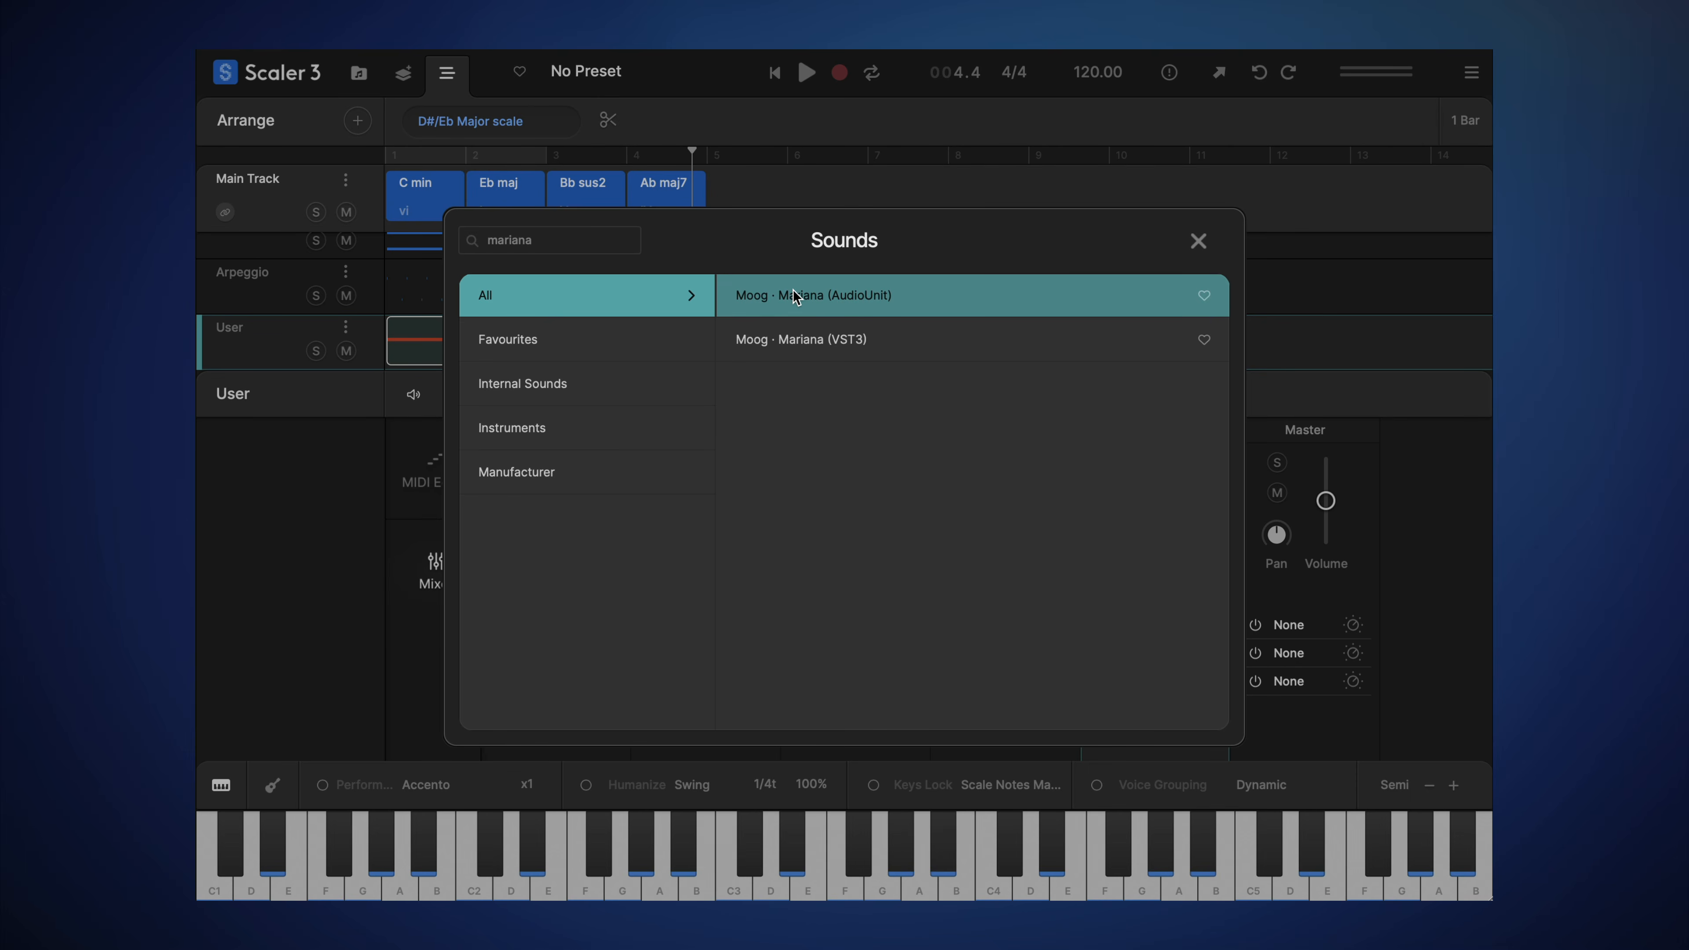
double_click(795, 297)
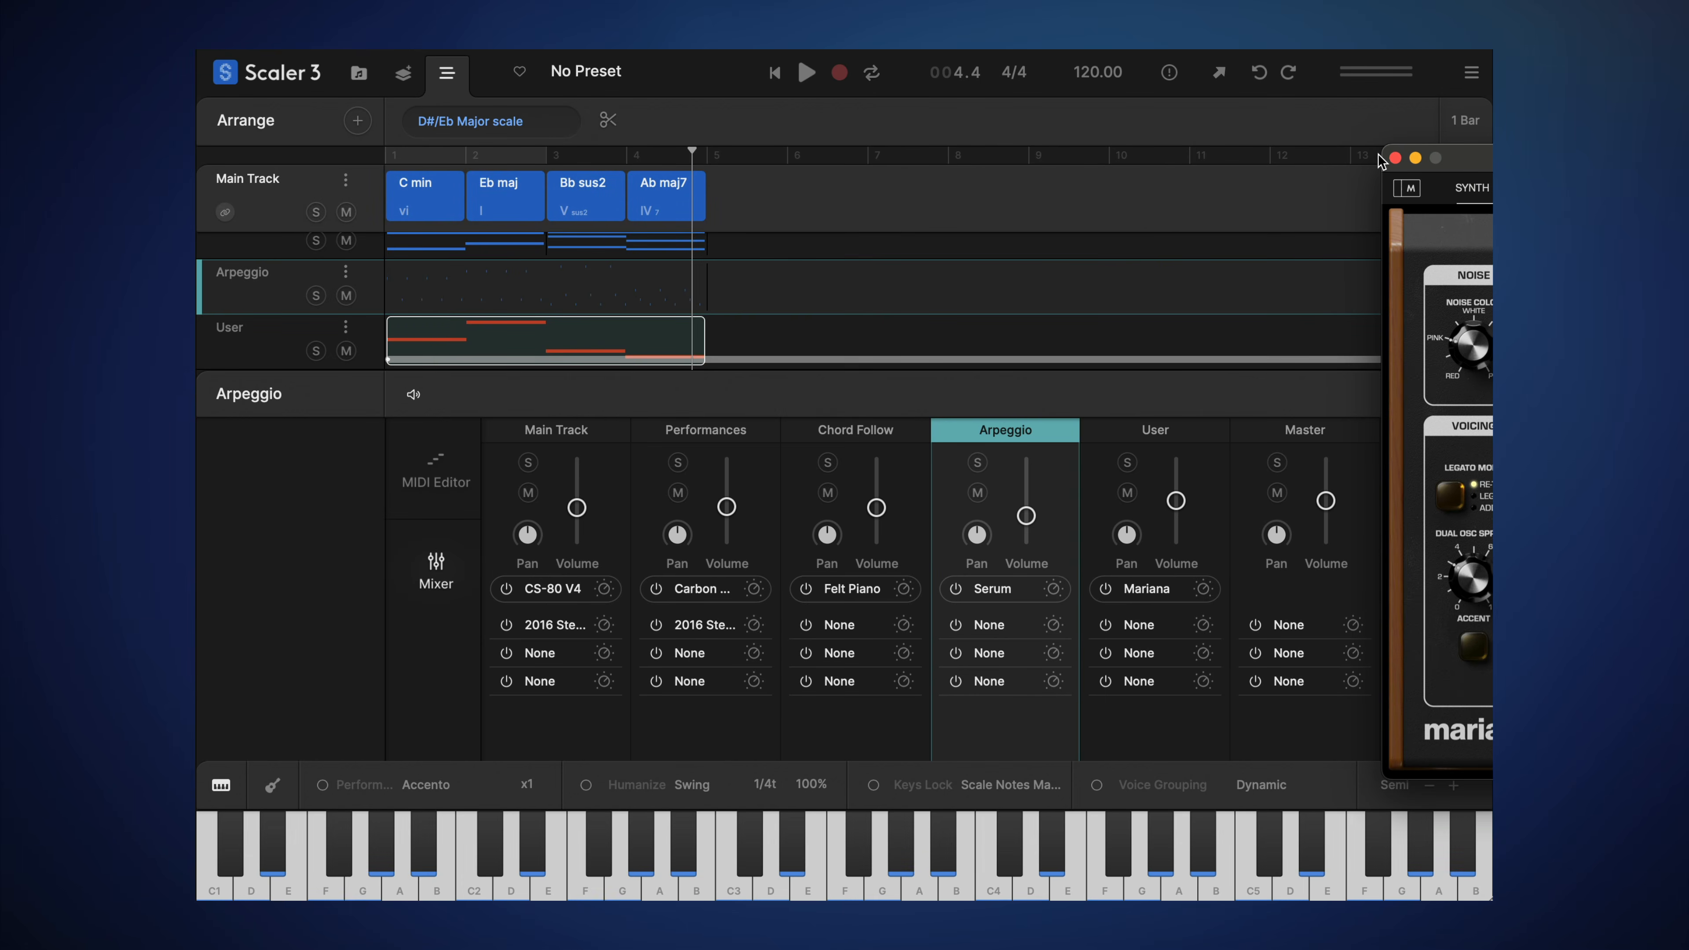
left_click(1396, 157)
Step: Lower the User track's mixer volume, audition the full arrangement and enlarge the arrangement area
left_click_drag(936, 370, 936, 464)
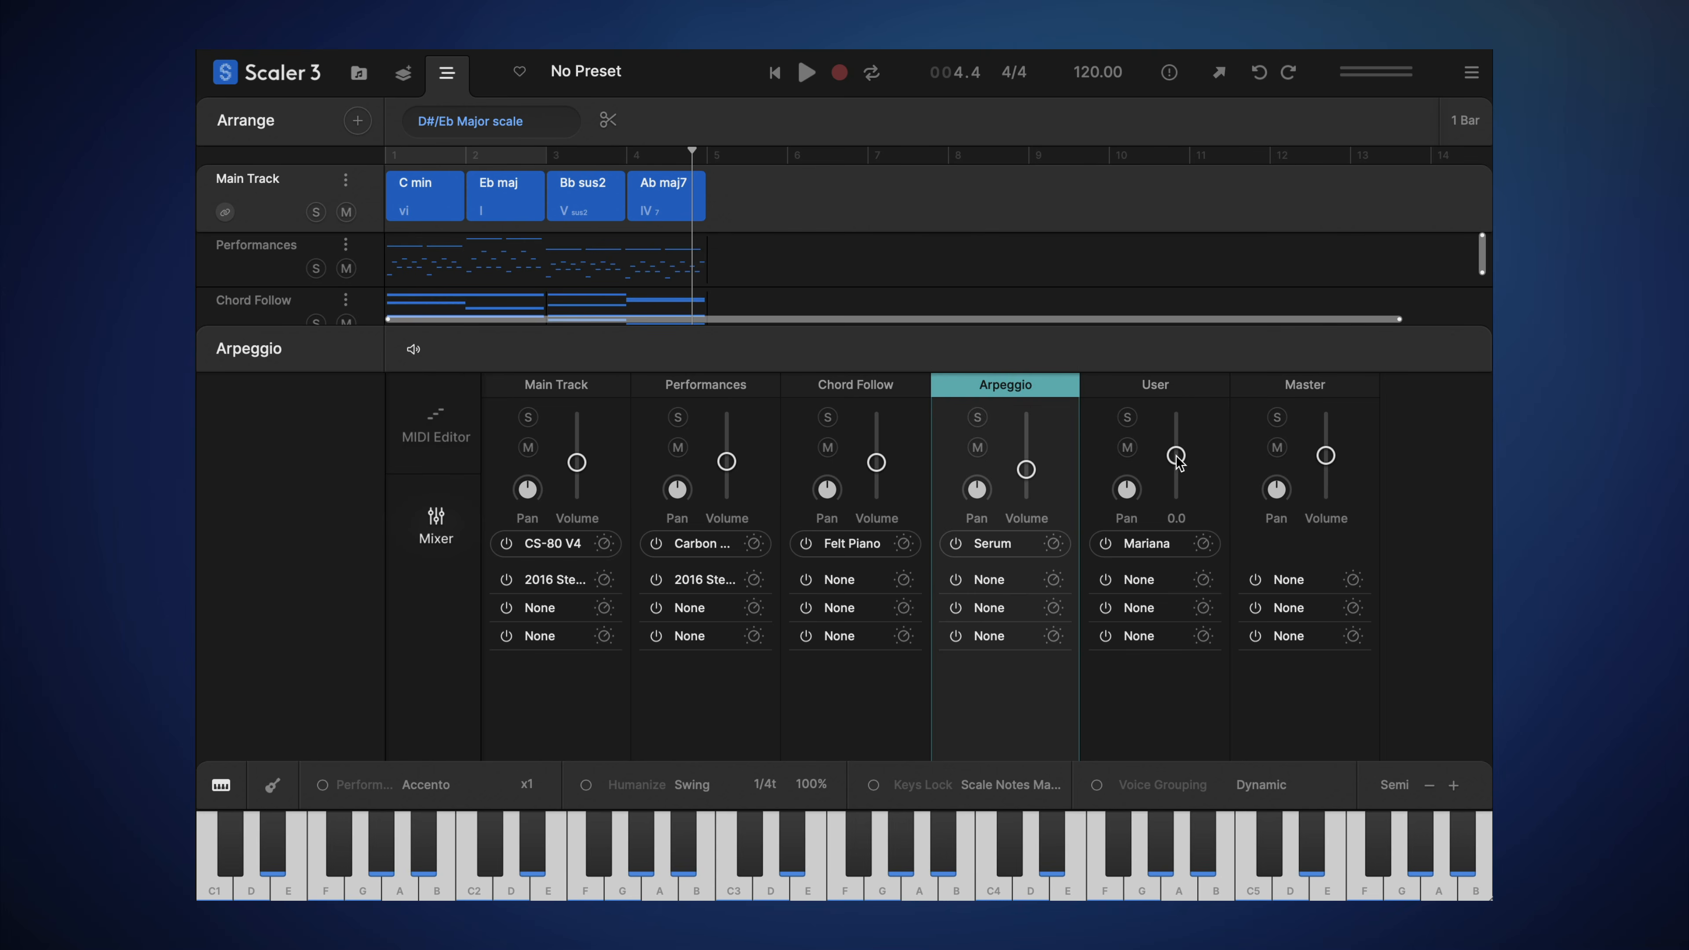
left_click_drag(1176, 462, 1175, 486)
key("space")
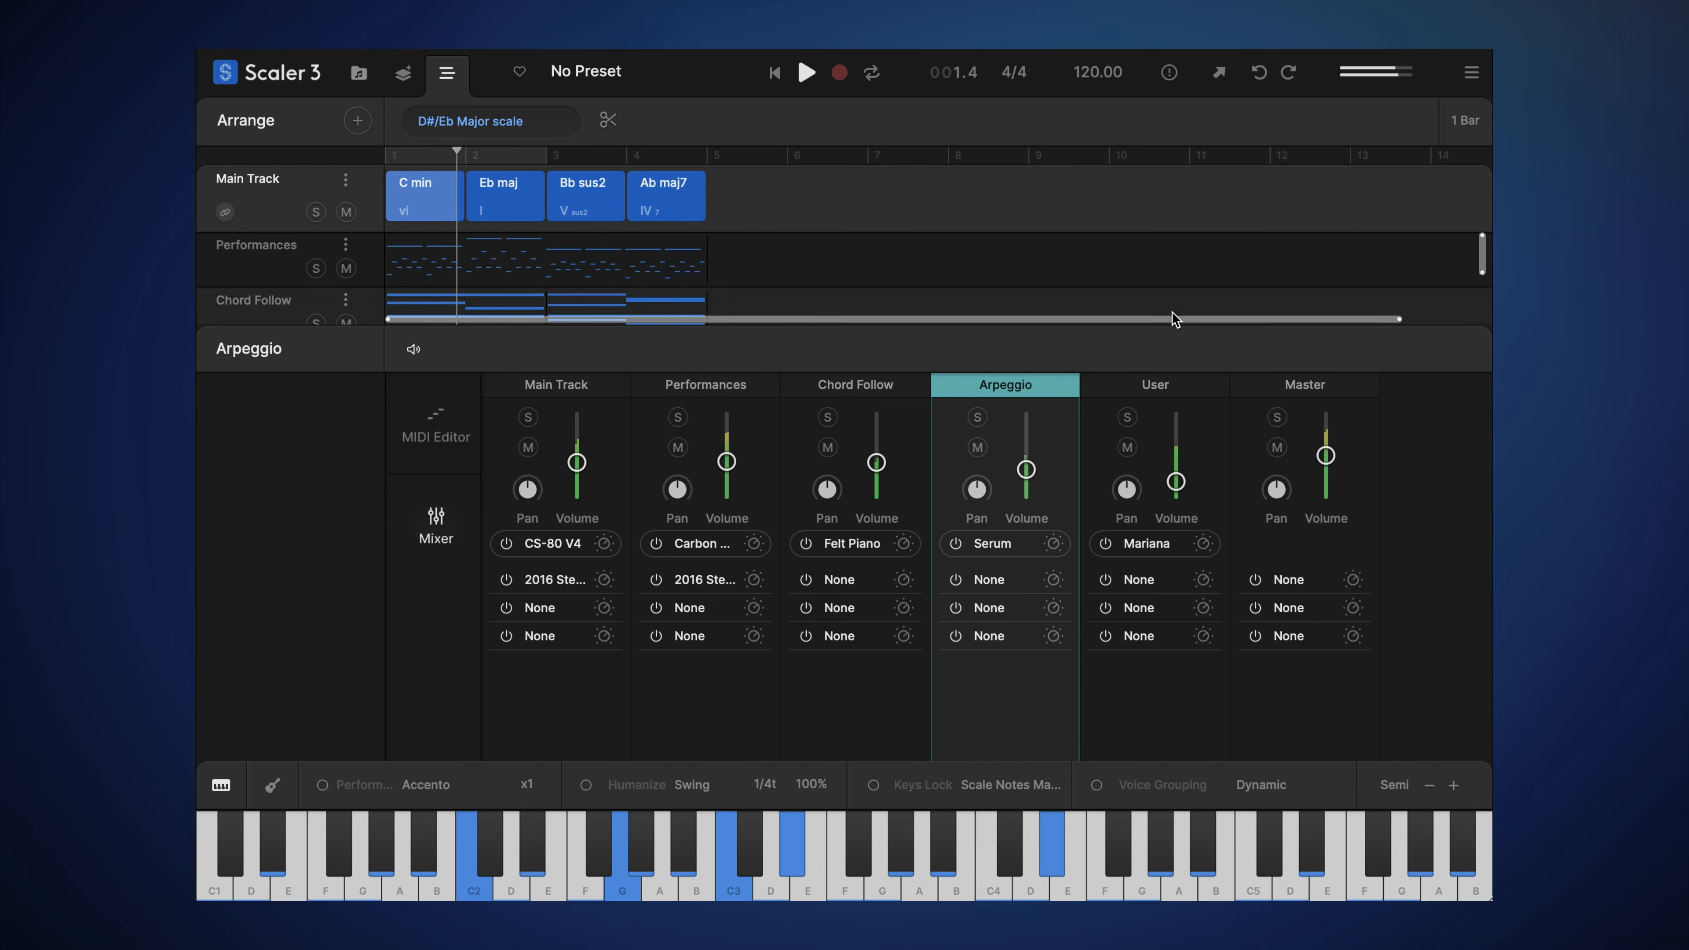
left_click_drag(1174, 321, 1164, 502)
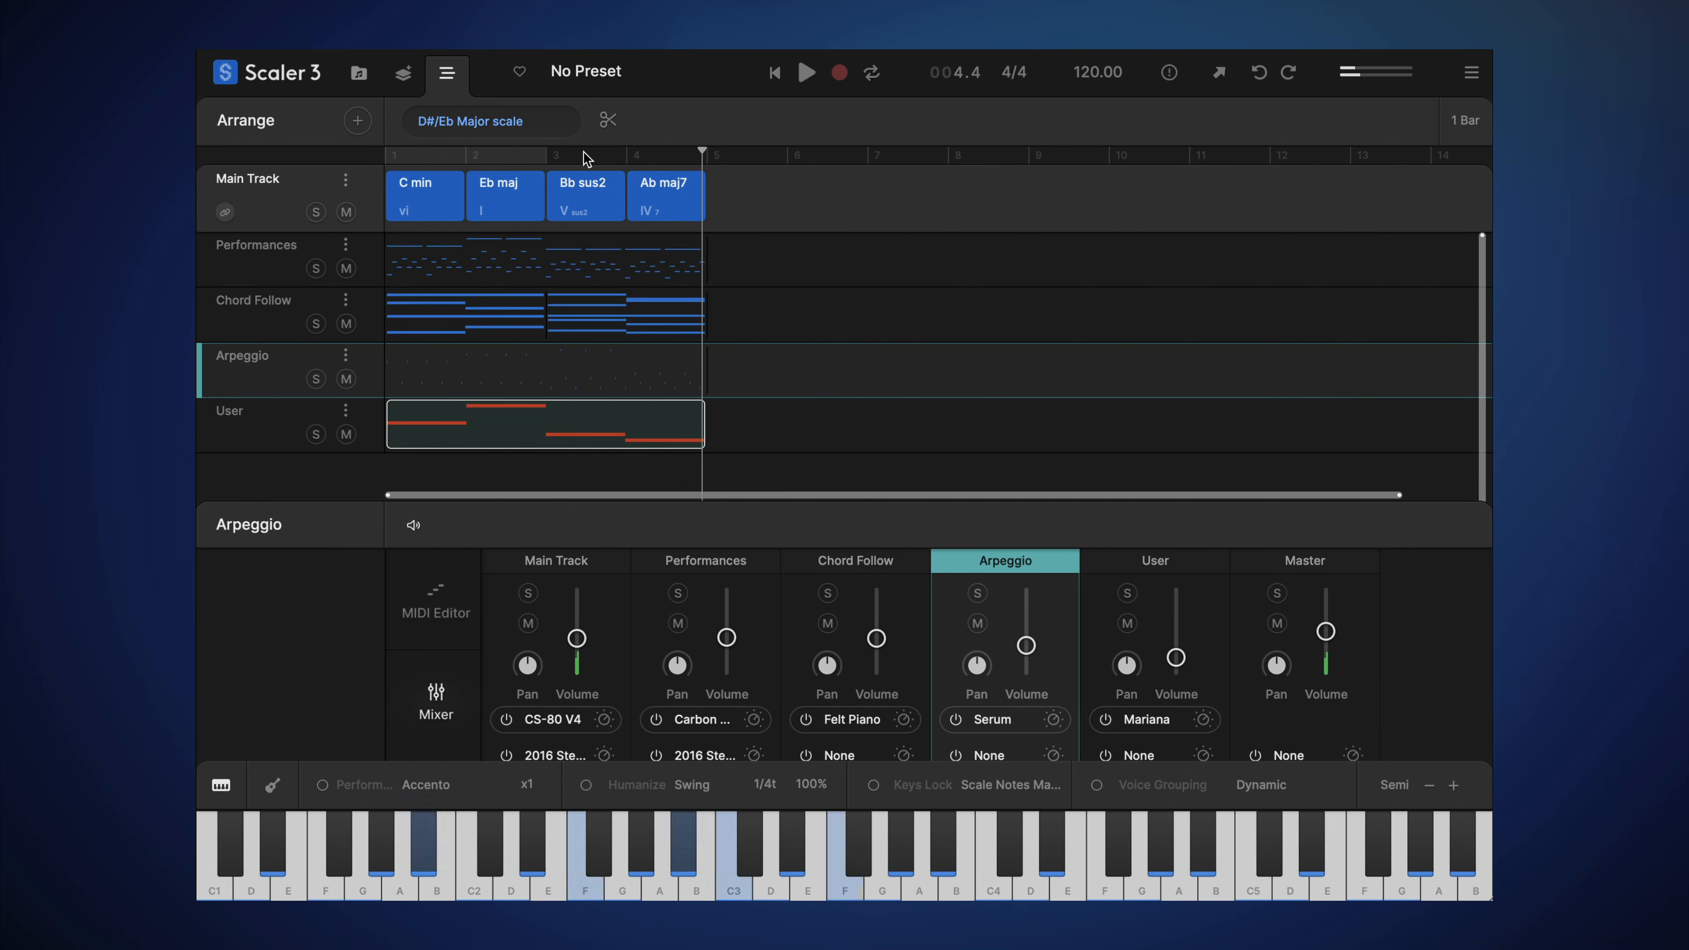
Step: Split the Arpeggio clip at bar 3 and set the second part's density to -1 with its MIDI editor open
left_click(606, 120)
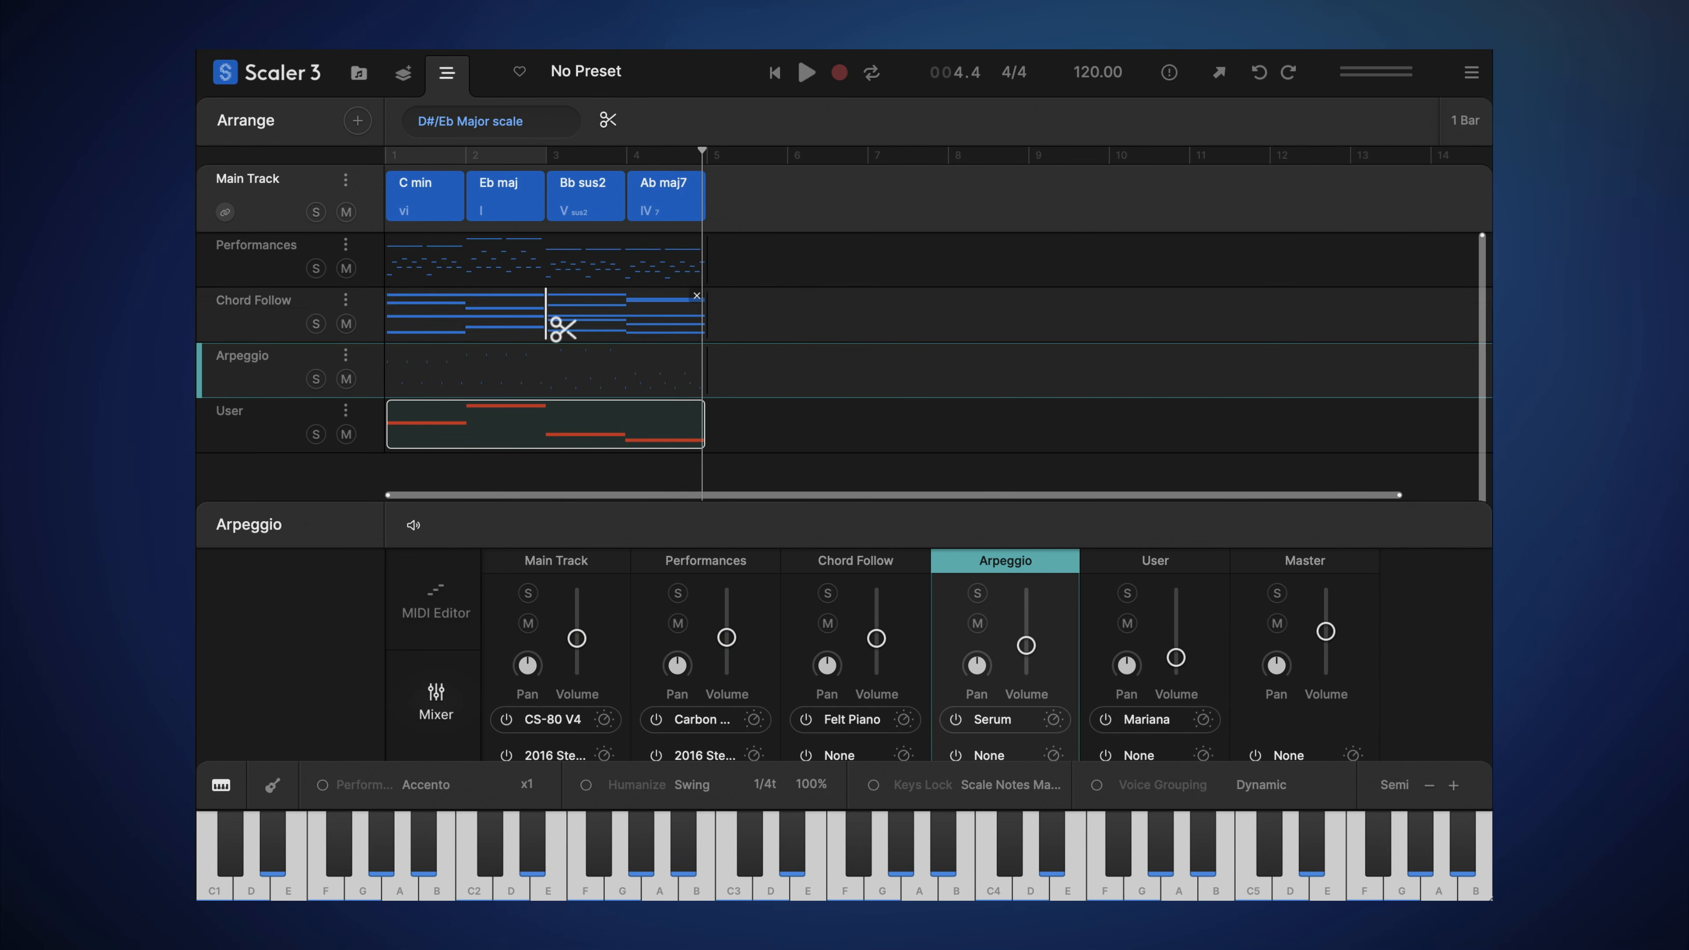
left_click(553, 364)
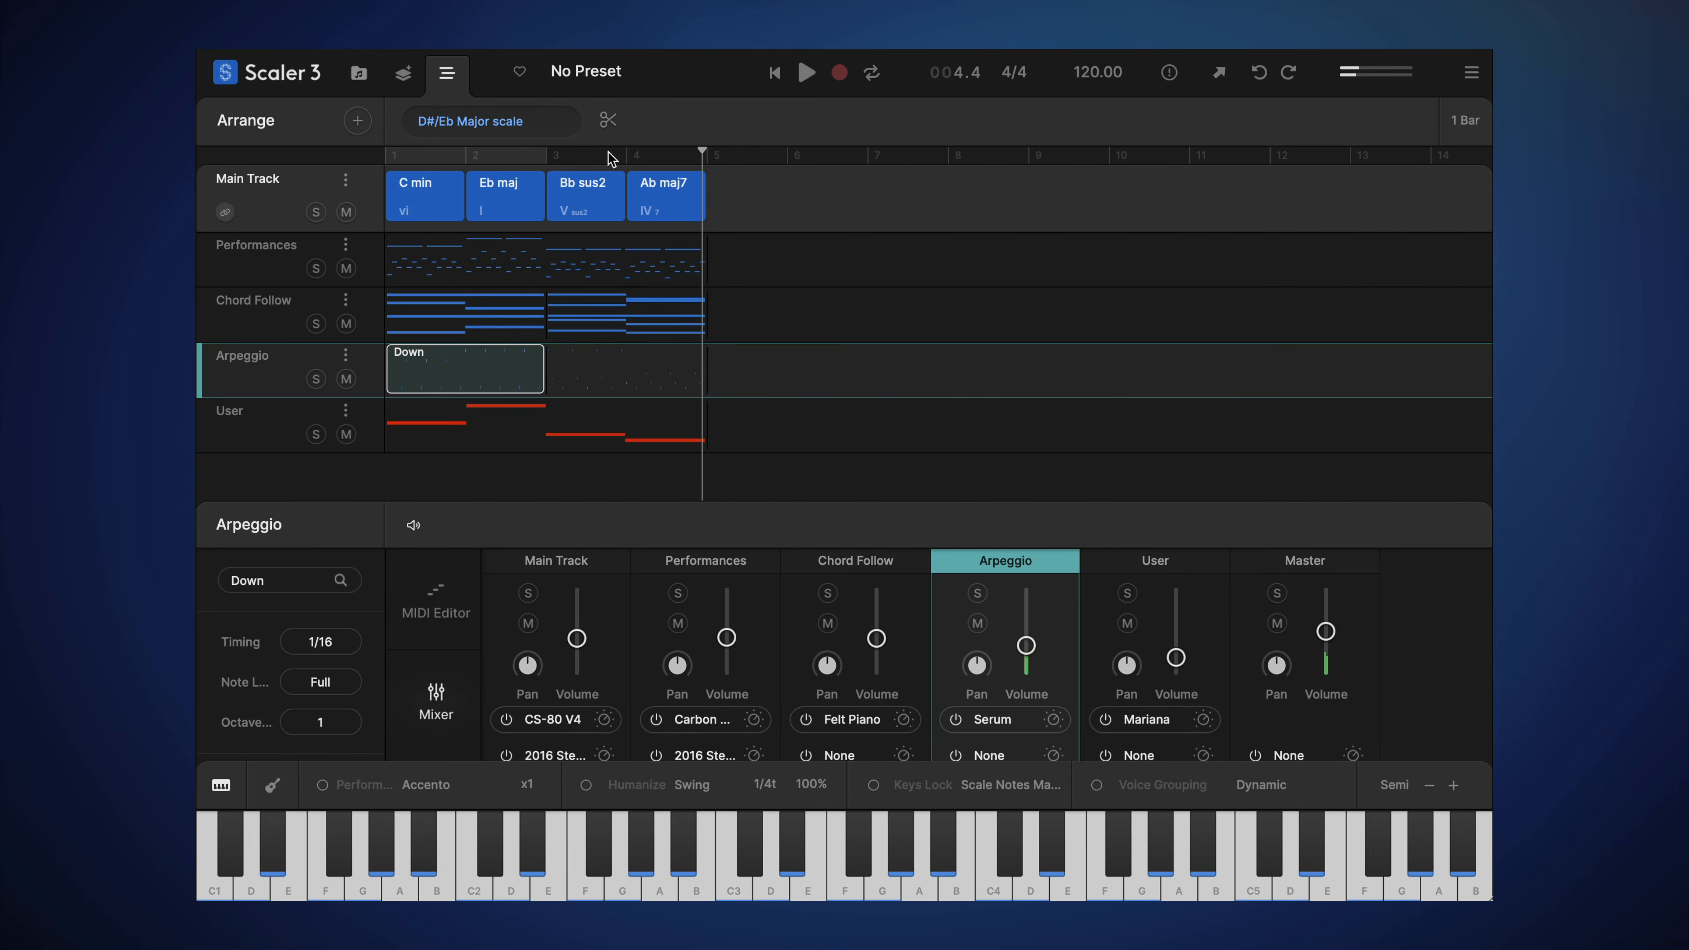
left_click(615, 360)
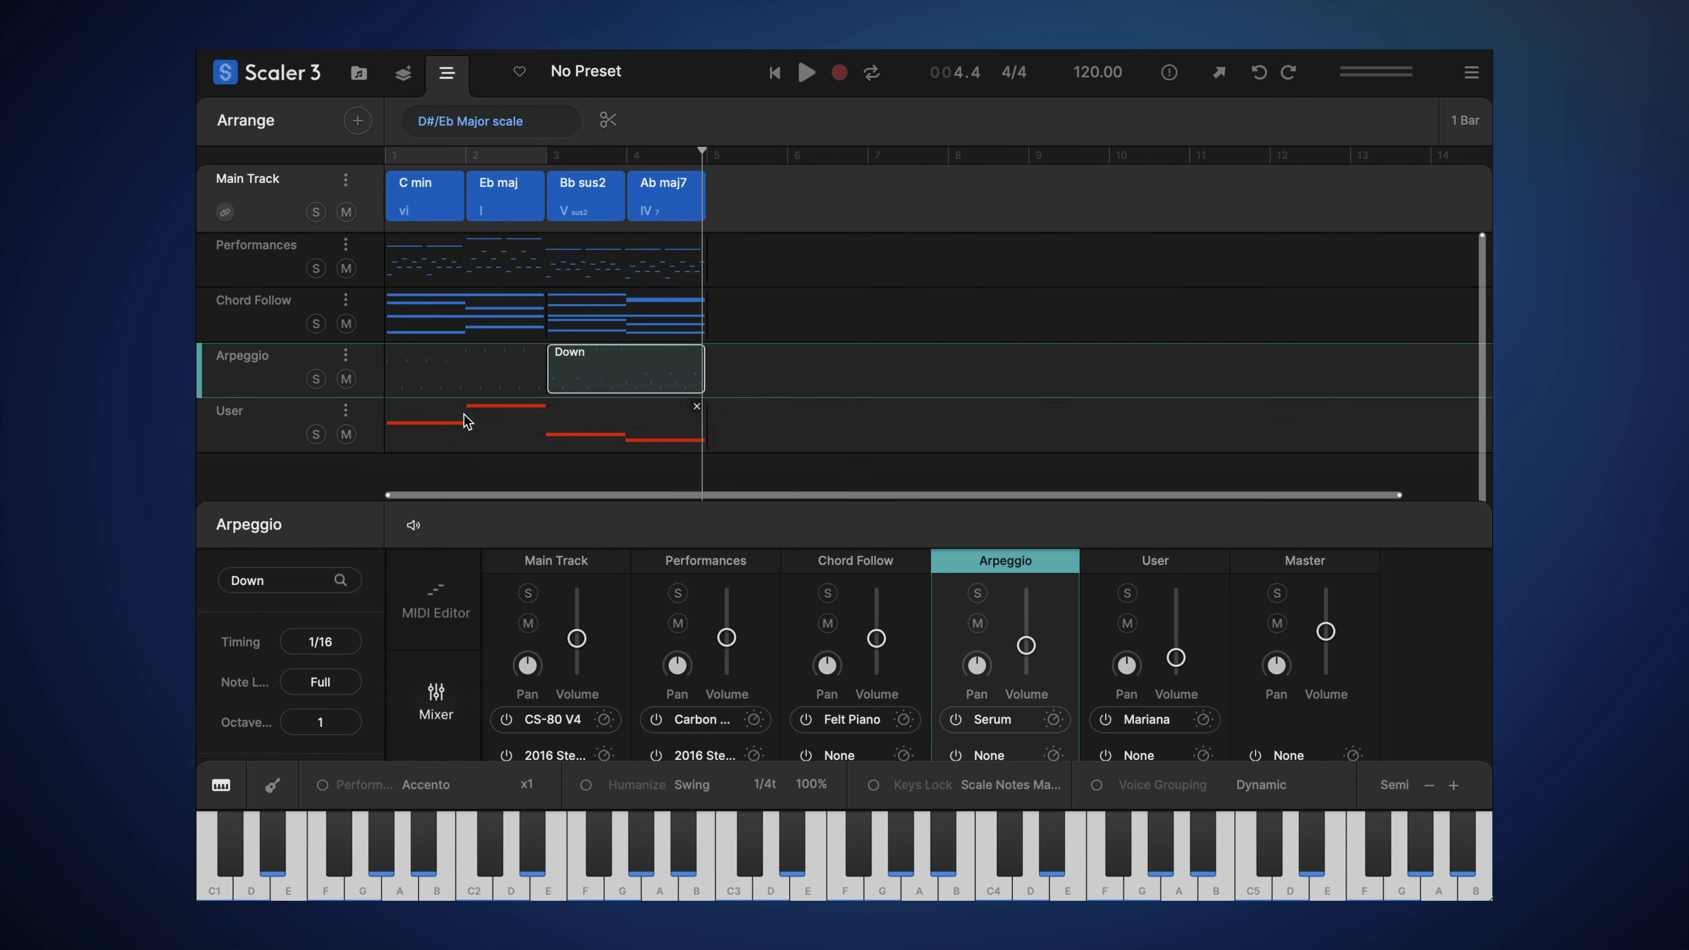
left_click_drag(364, 503, 363, 223)
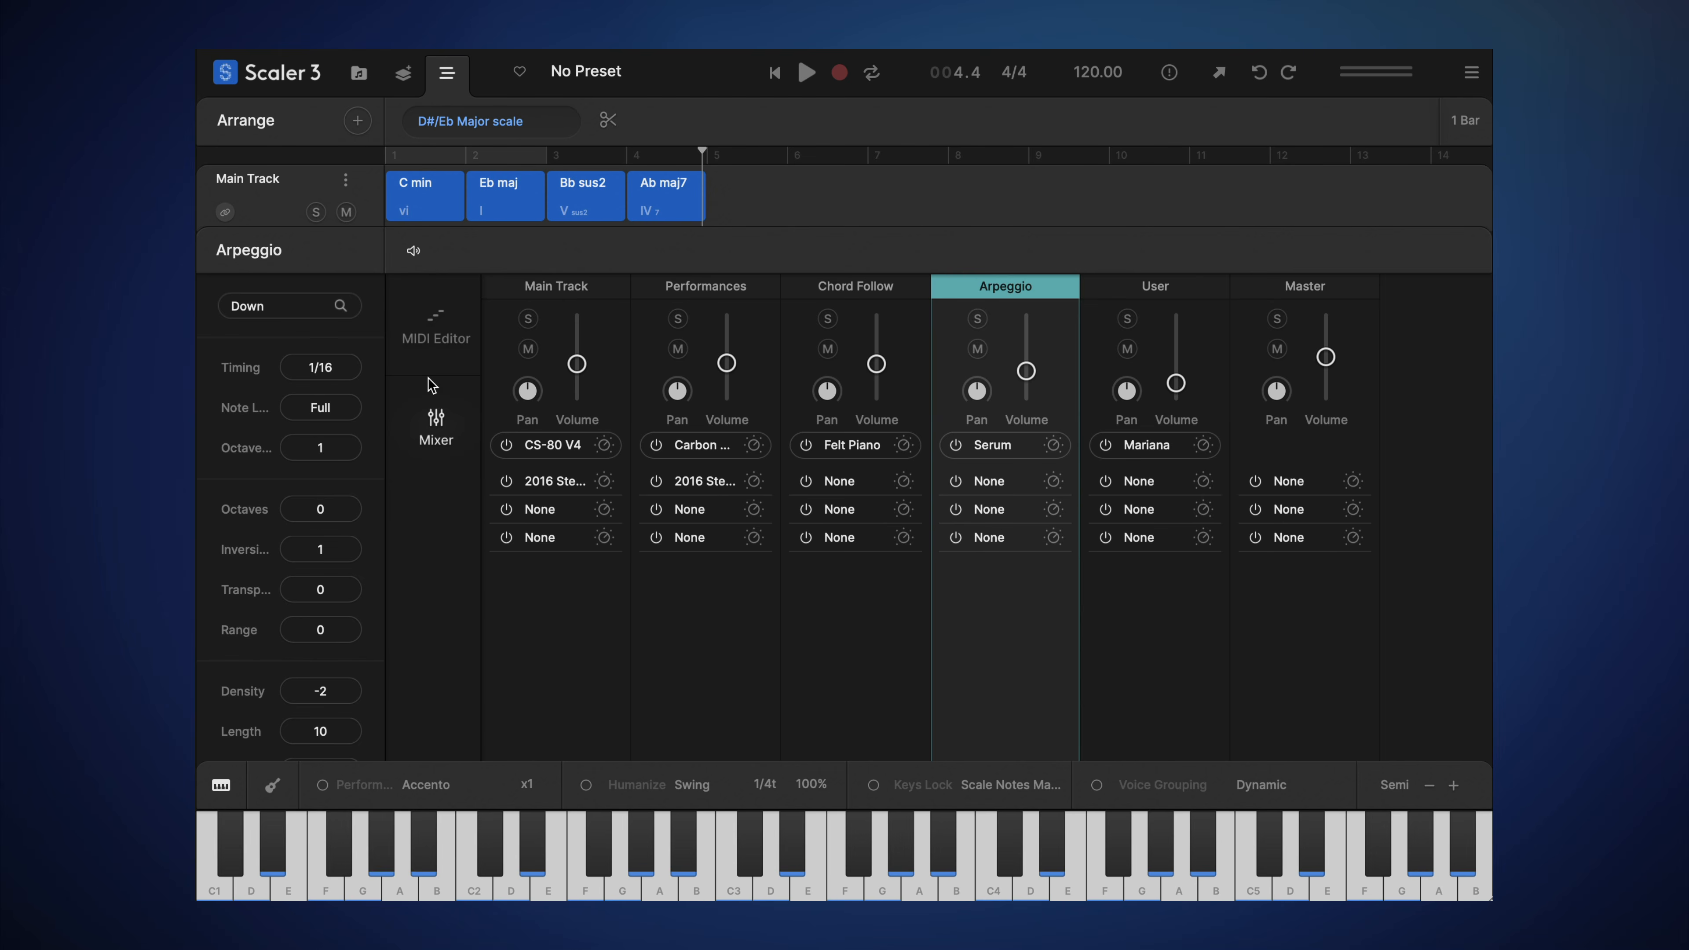
left_click(437, 325)
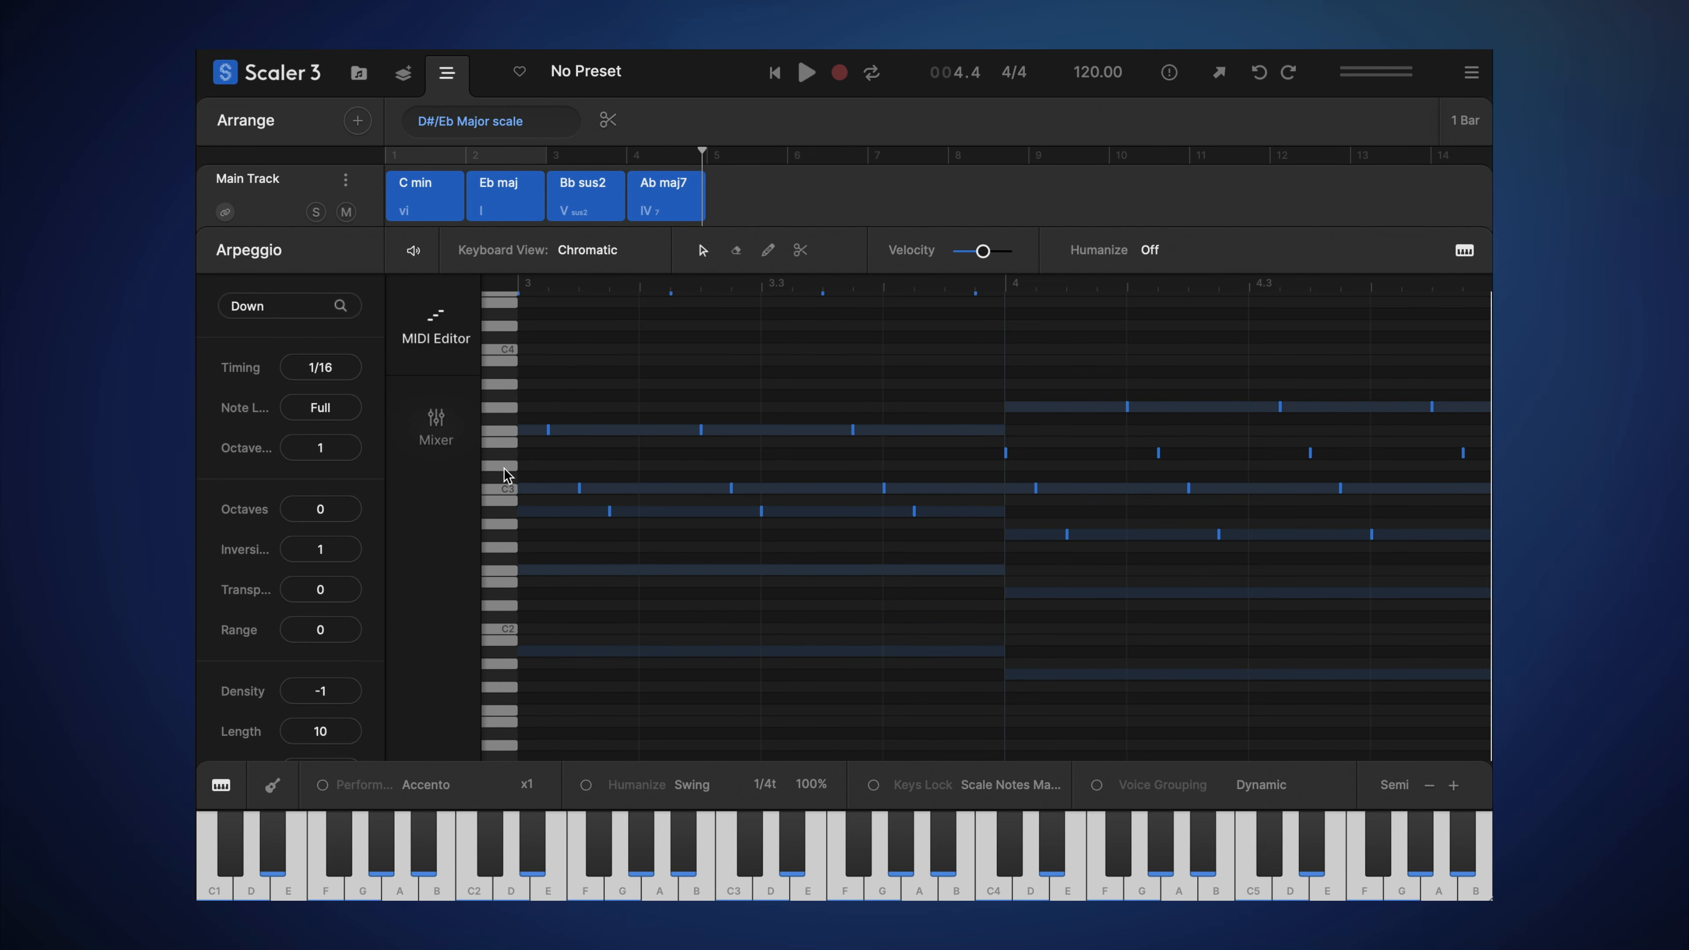
Step: Set the second Arpeggio clip's Humanize mode to Quantize with a 1/16t resolution
left_click(1152, 262)
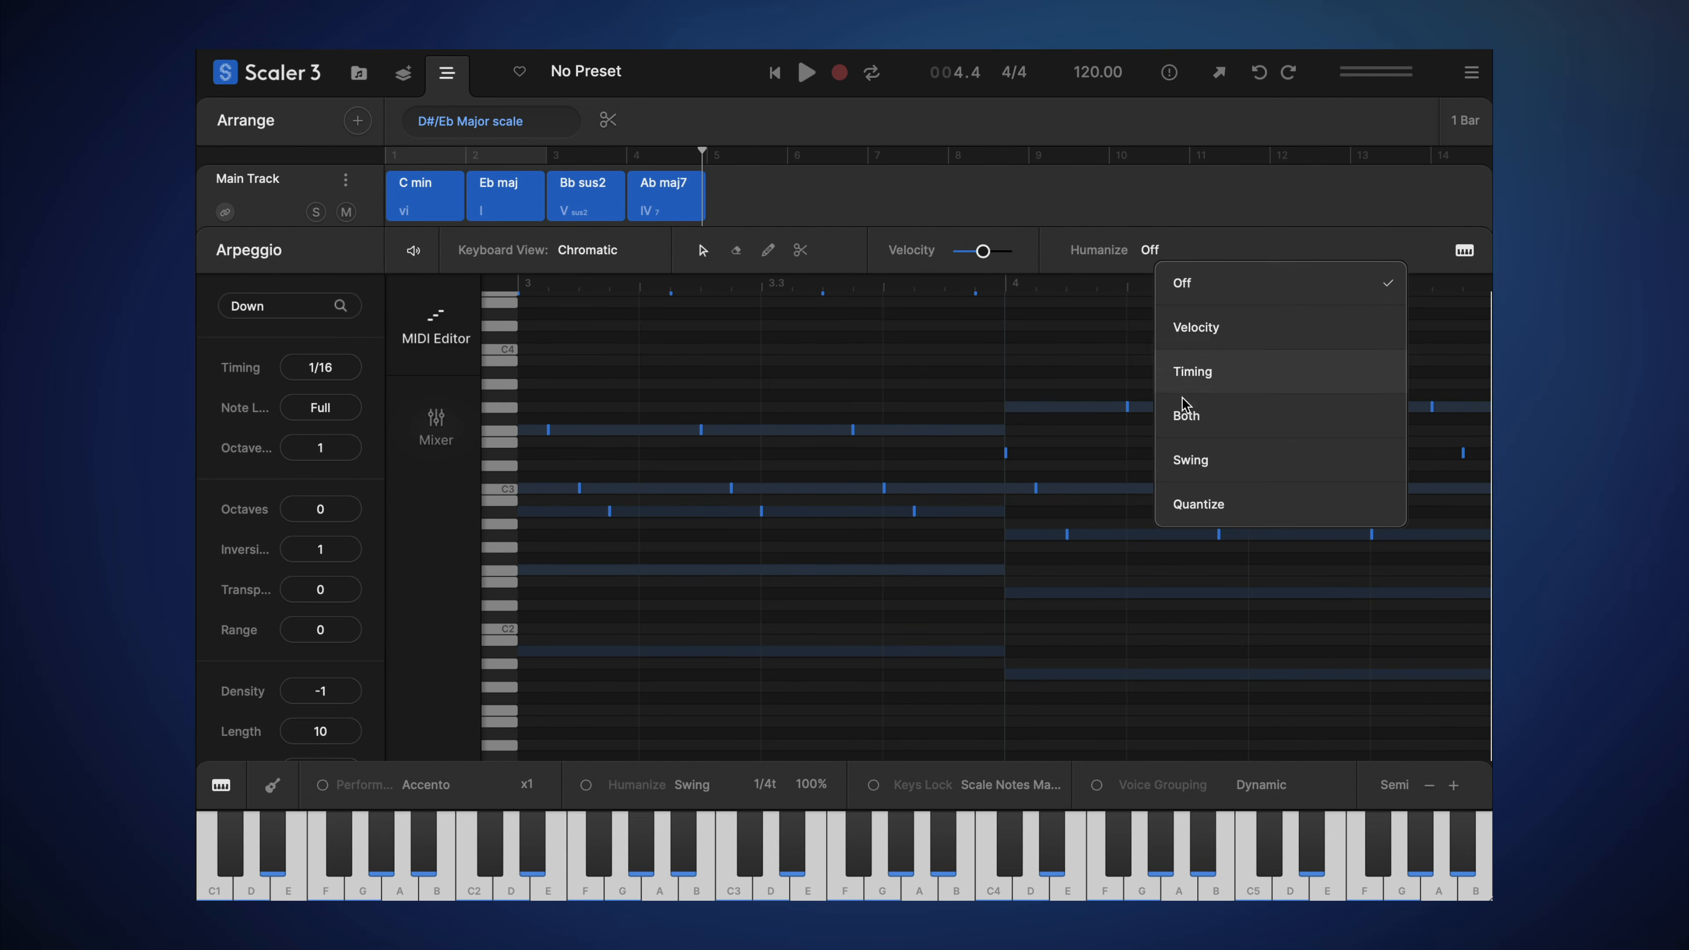
left_click(1182, 523)
left_click(1290, 261)
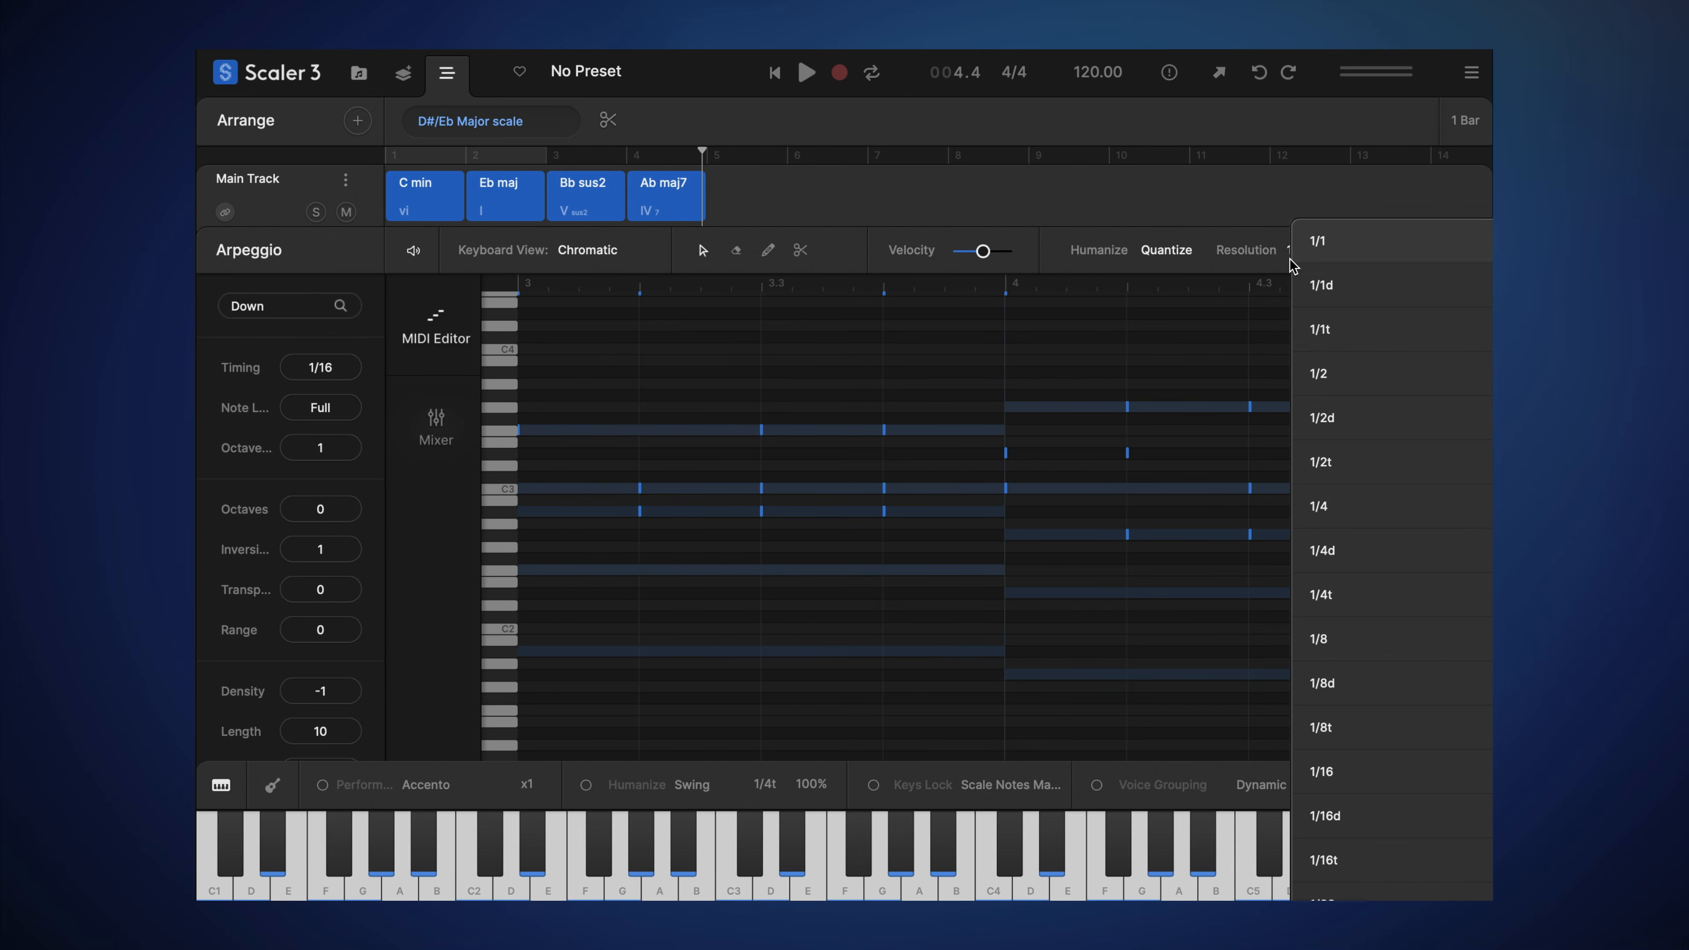
left_click(1353, 864)
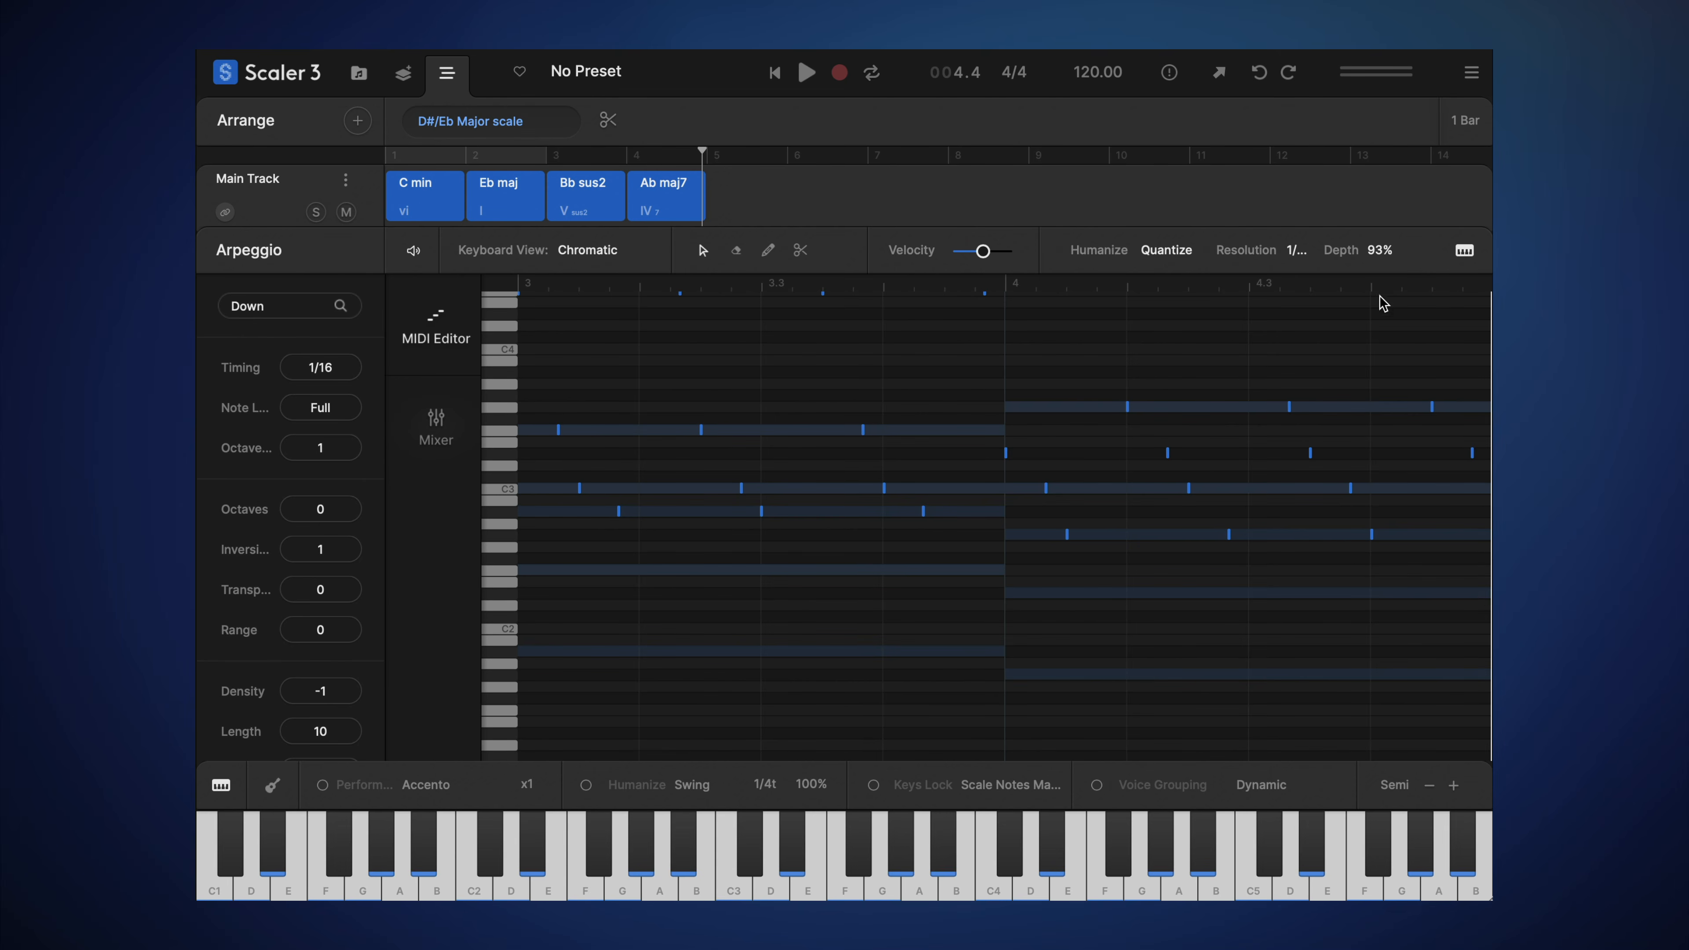
Step: Reduce the second Arpeggio clip's quantize depth to 56%, play the arrangement and bring the track area back into view
left_click_drag(1382, 303, 1391, 364)
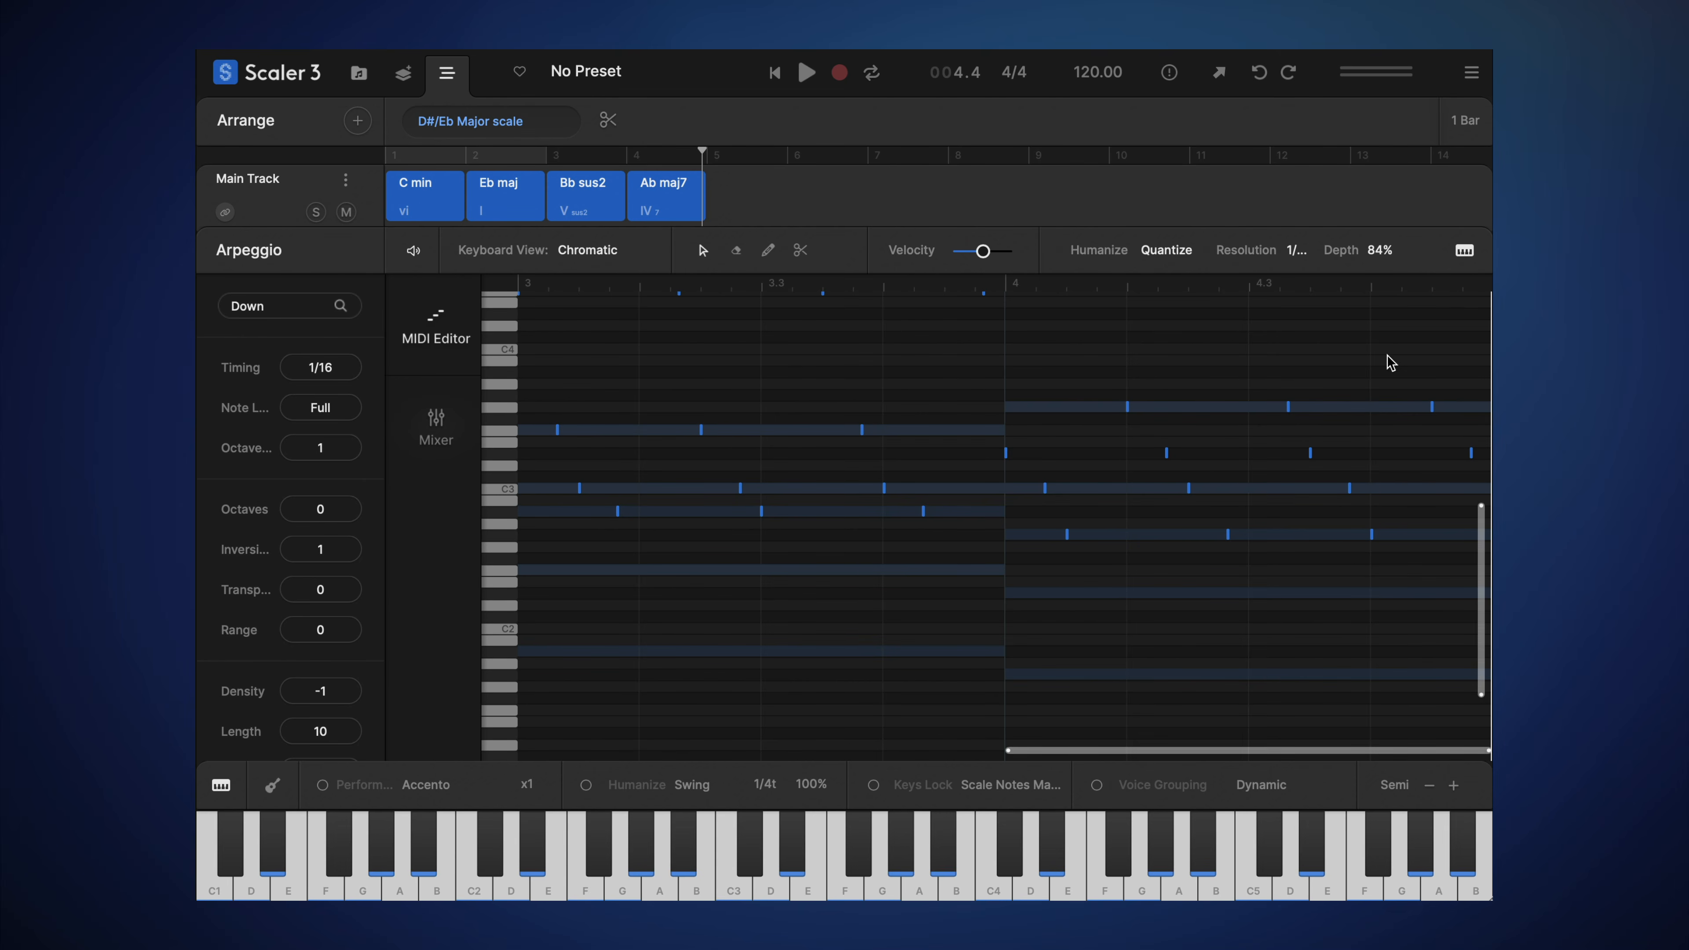
left_click_drag(1370, 262, 1371, 281)
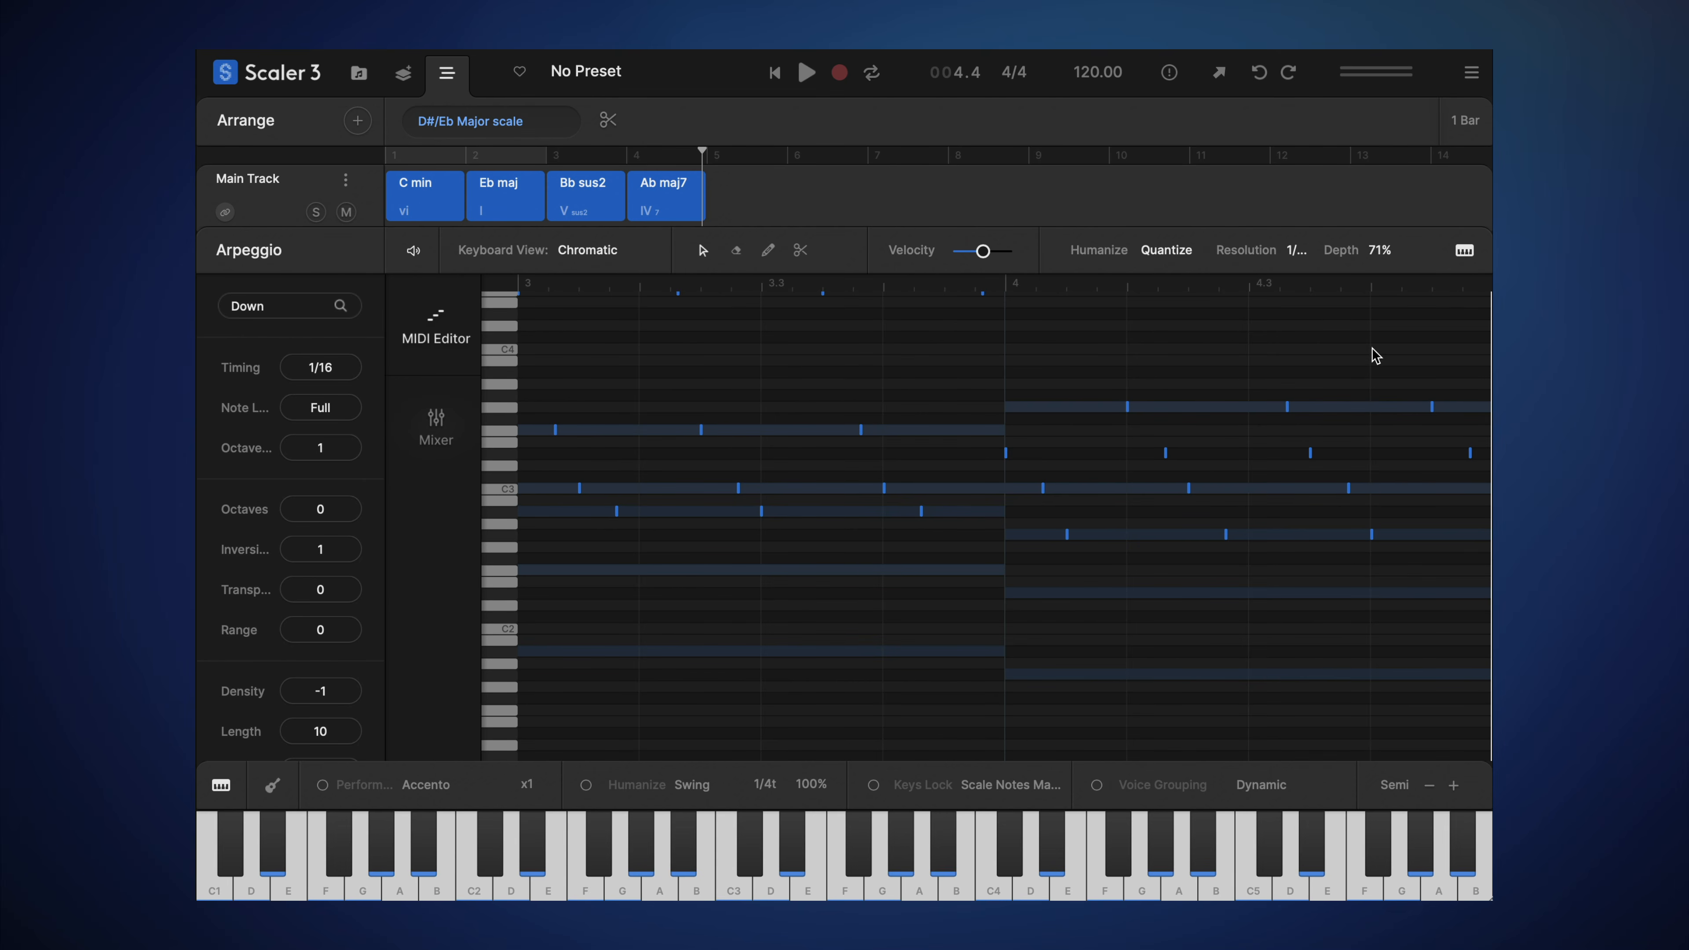
left_click_drag(1372, 348, 1378, 345)
key("space")
double_click(898, 227)
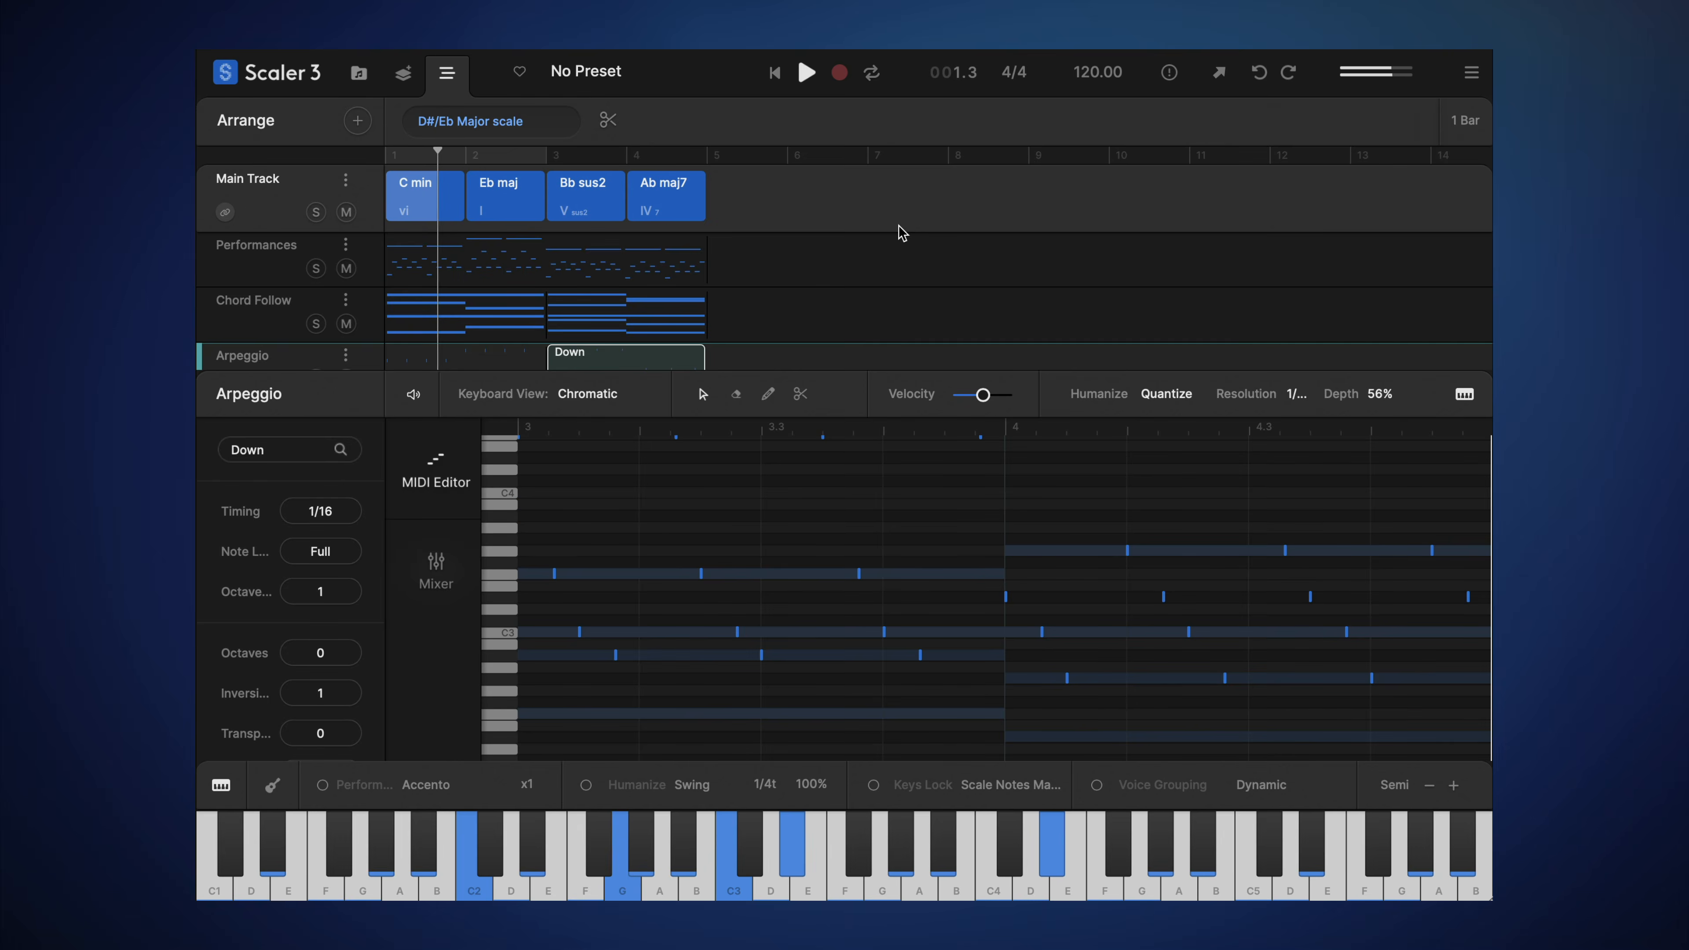
Step: Enlarge the track area and duplicate the four main chords with their Performances, Chord Follow and Arpeggio clips into bars 5 to 8
left_click_drag(796, 378, 801, 497)
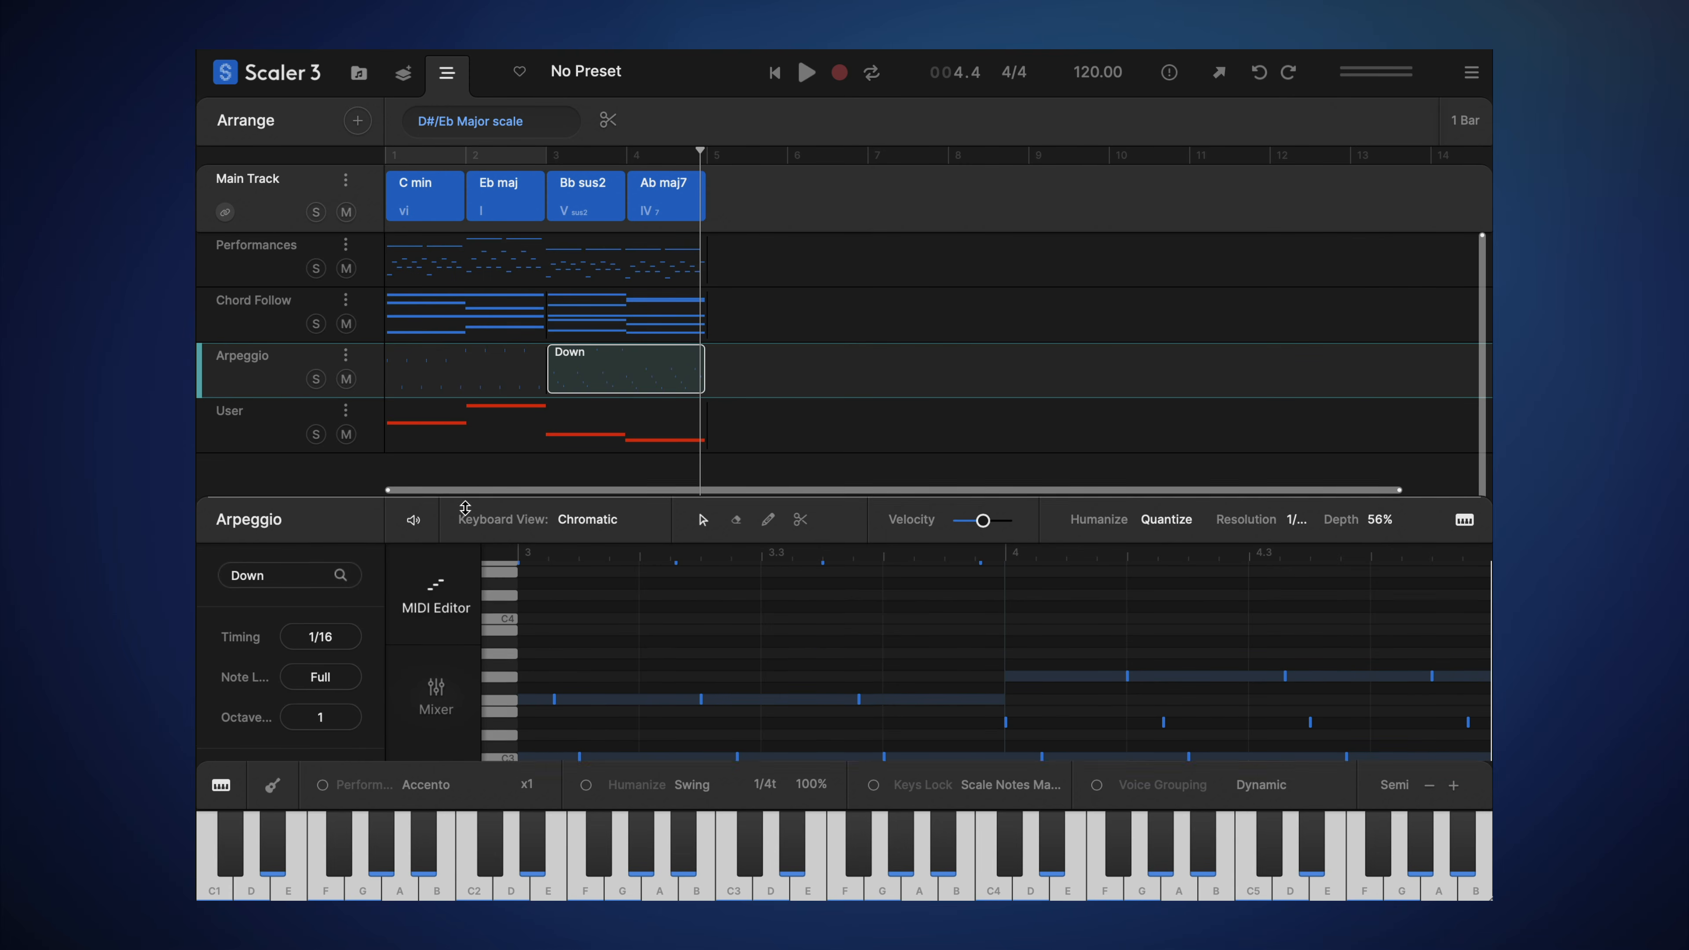
left_click_drag(465, 507, 698, 726)
left_click_drag(750, 373, 728, 214)
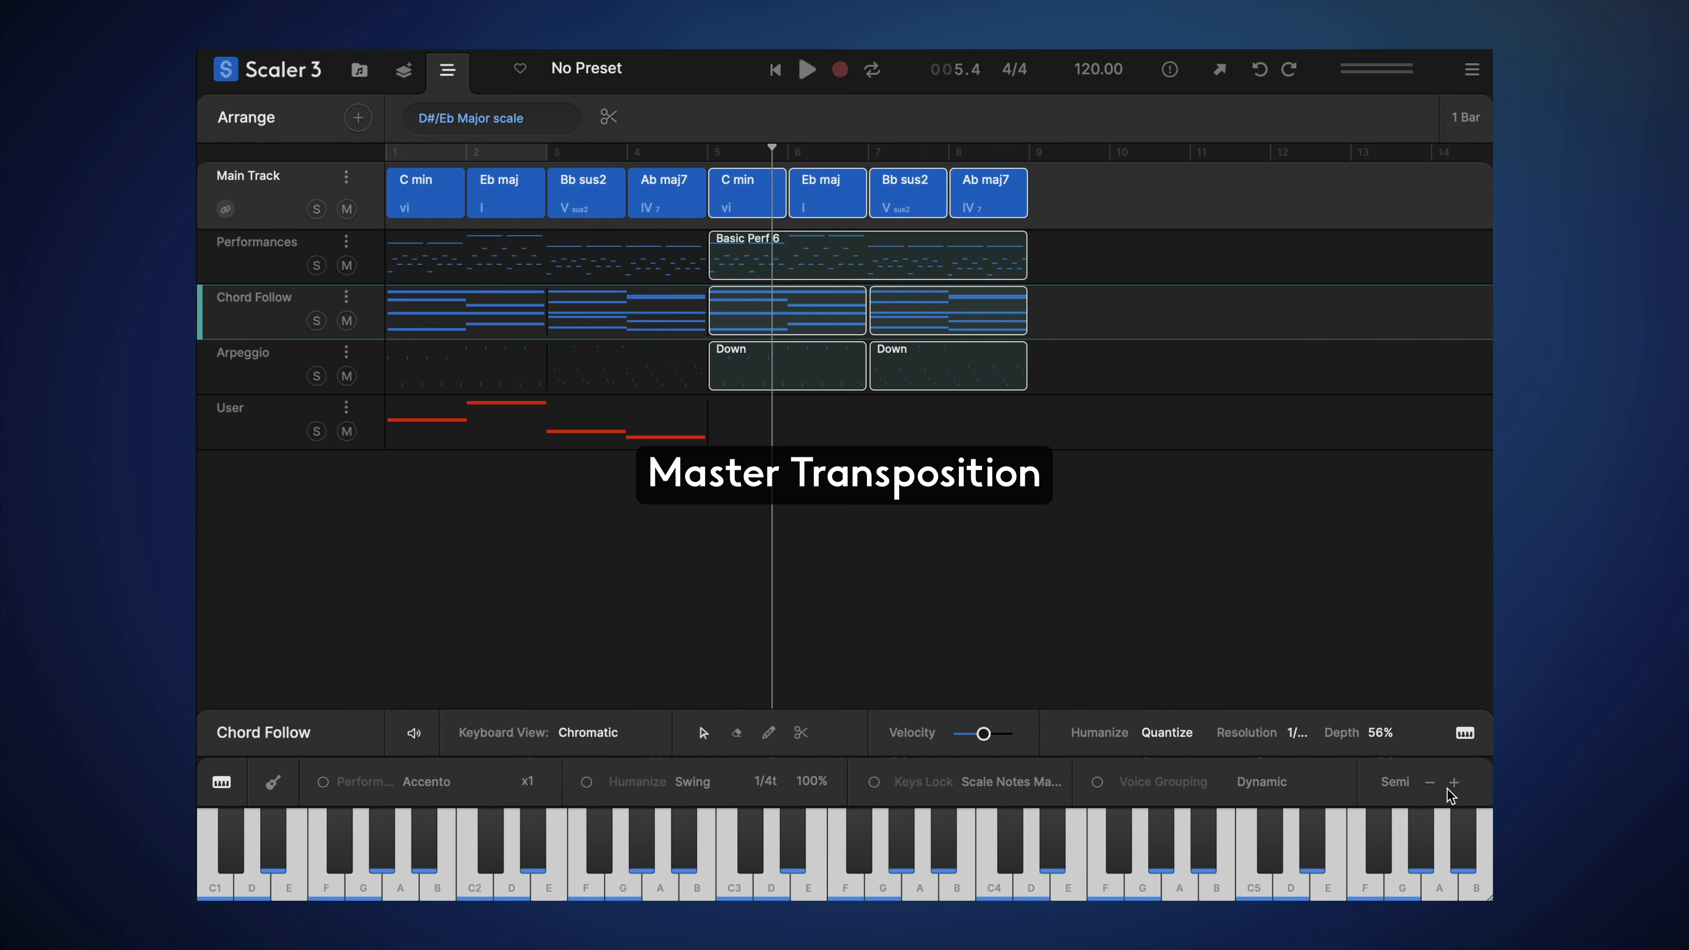
Step: Transpose the whole arrangement up two semitones and back down with the master transposition
left_click(1450, 789)
left_click(1450, 789)
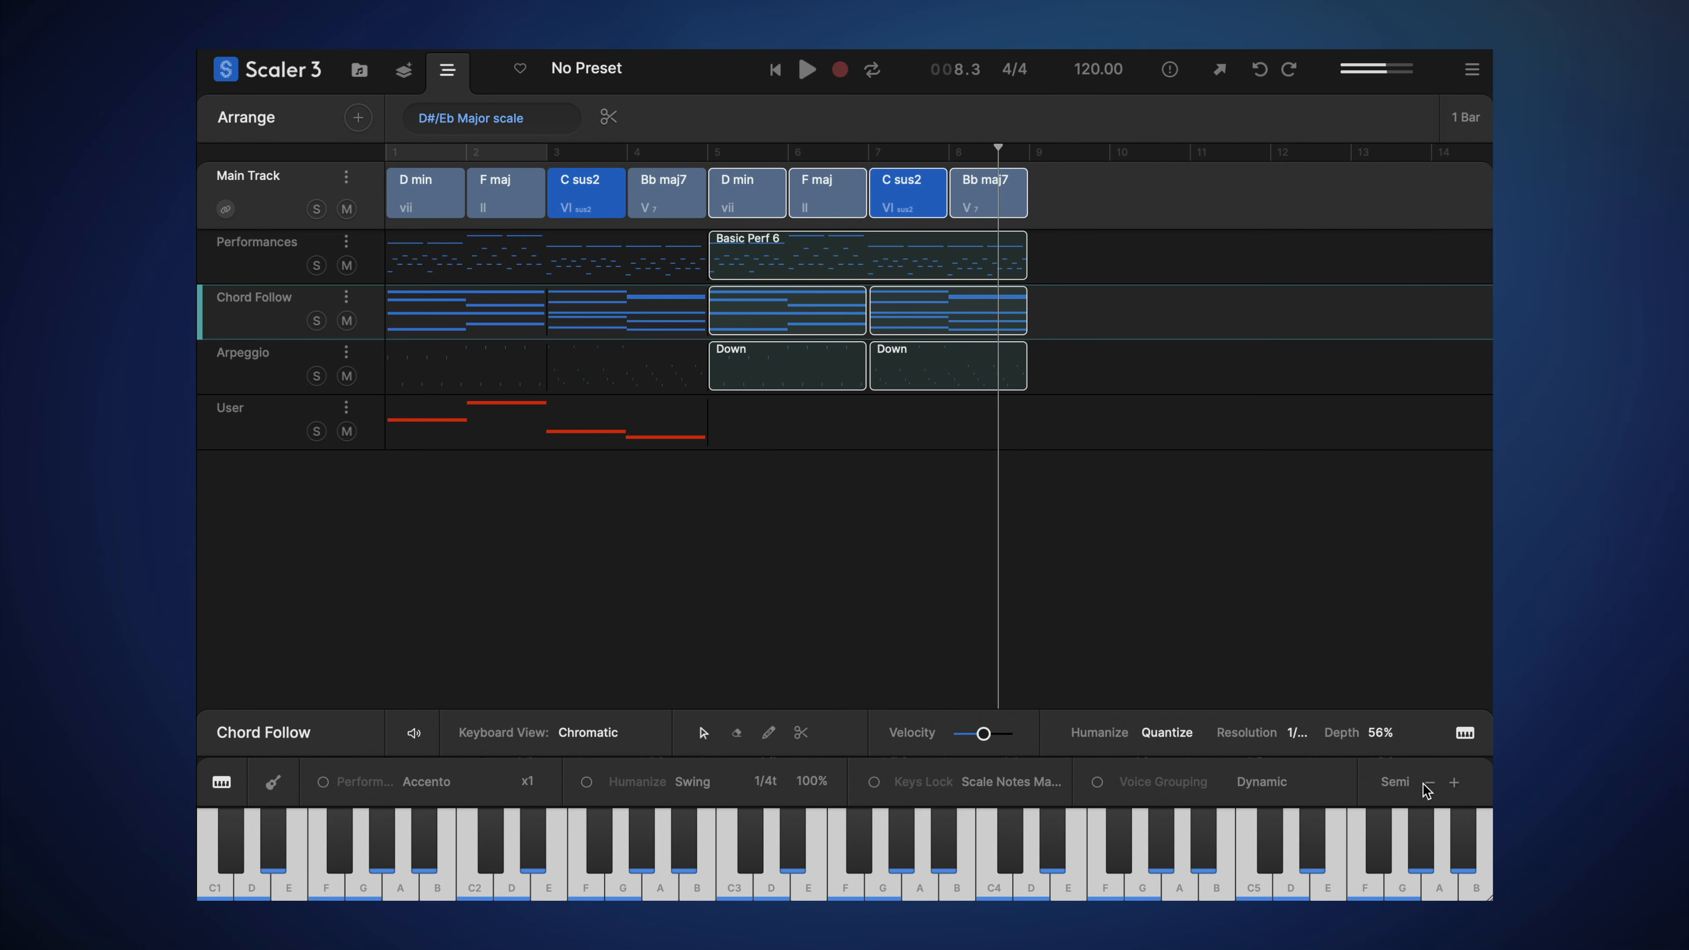
left_click(1428, 784)
left_click(1428, 784)
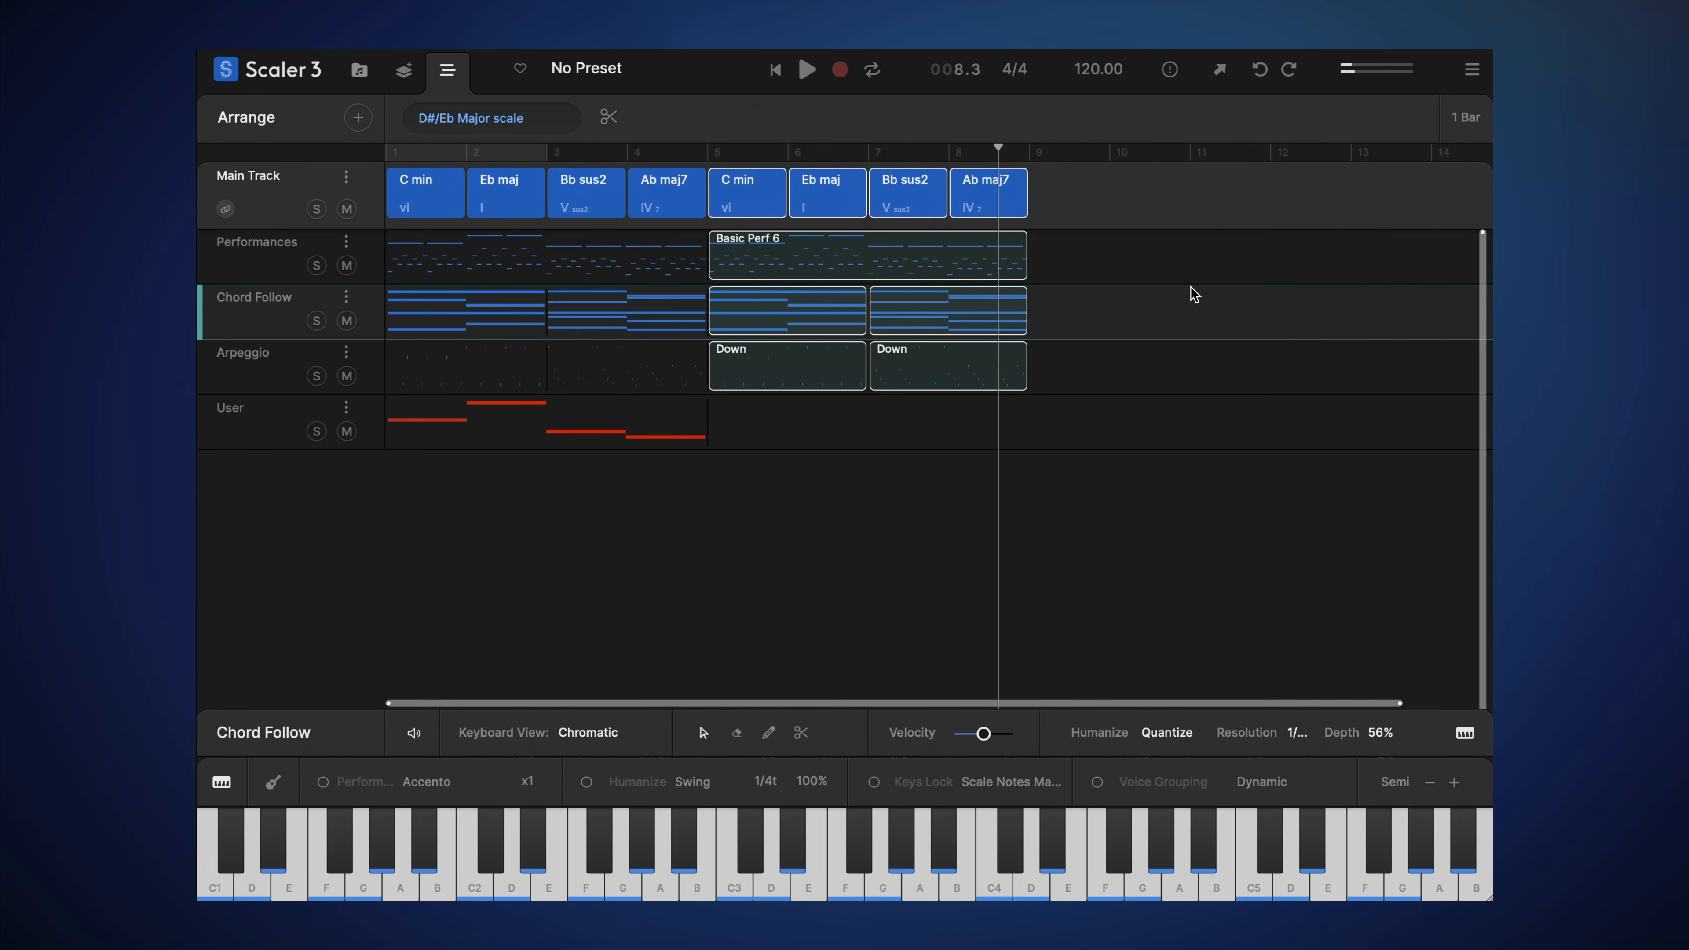
Step: Transpose only the four Main Track chords in bars 5 to 8 up by 2 semitones and play the result
left_click(1082, 203)
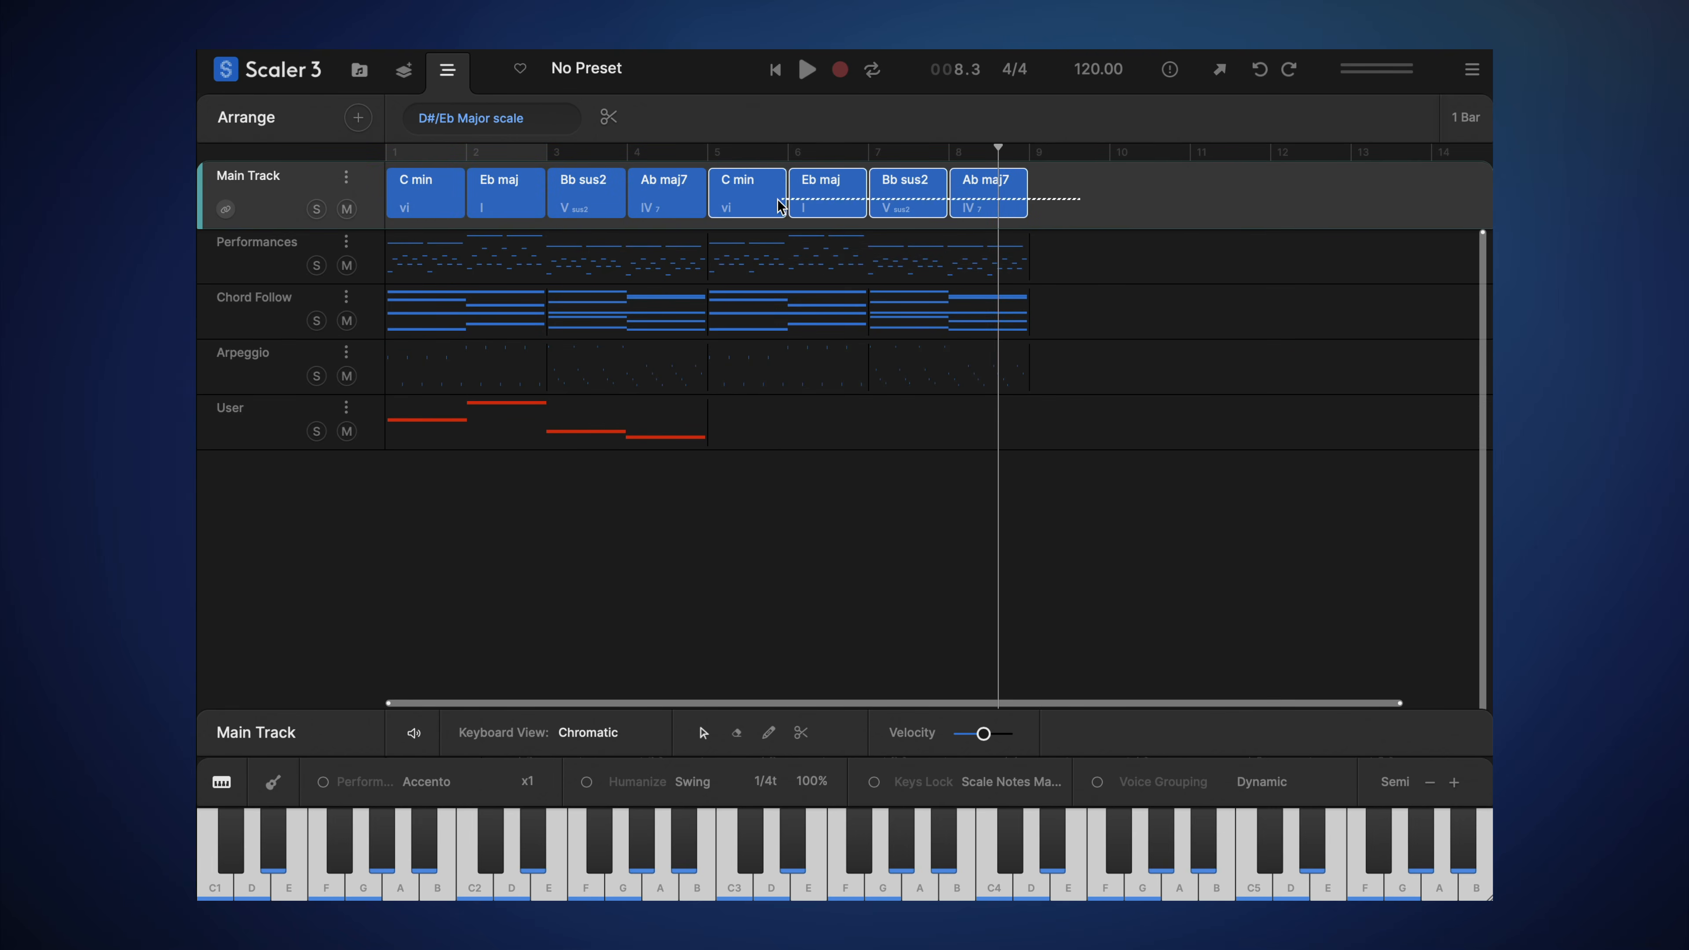
left_click(765, 203)
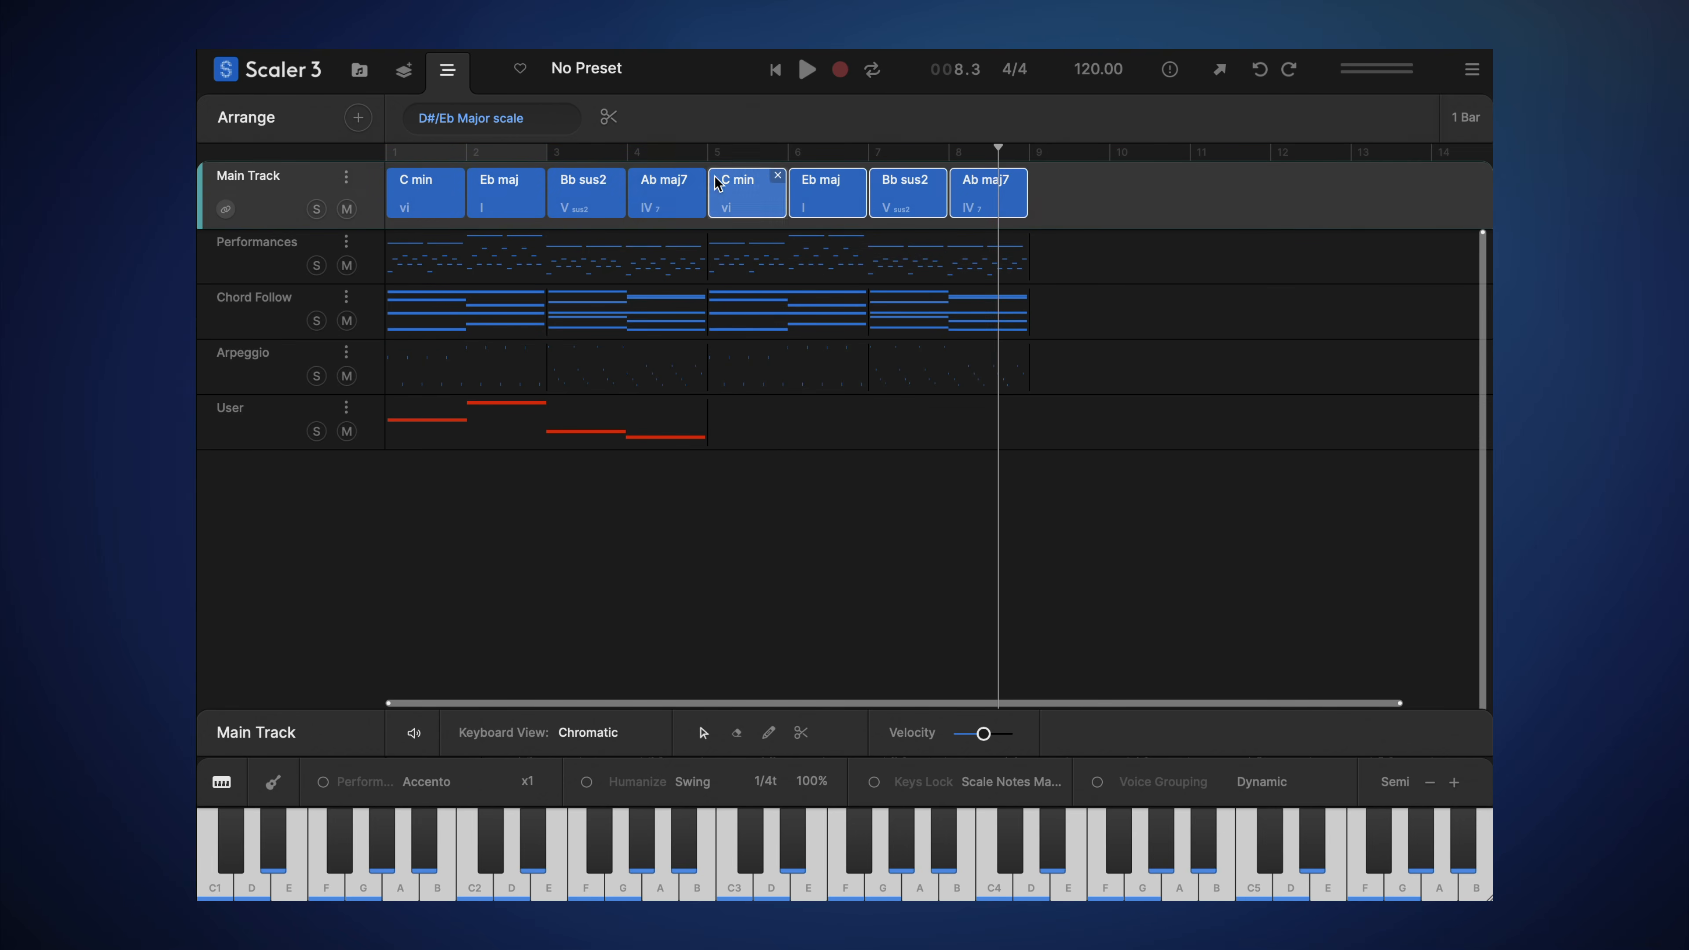
left_click_drag(423, 706, 412, 251)
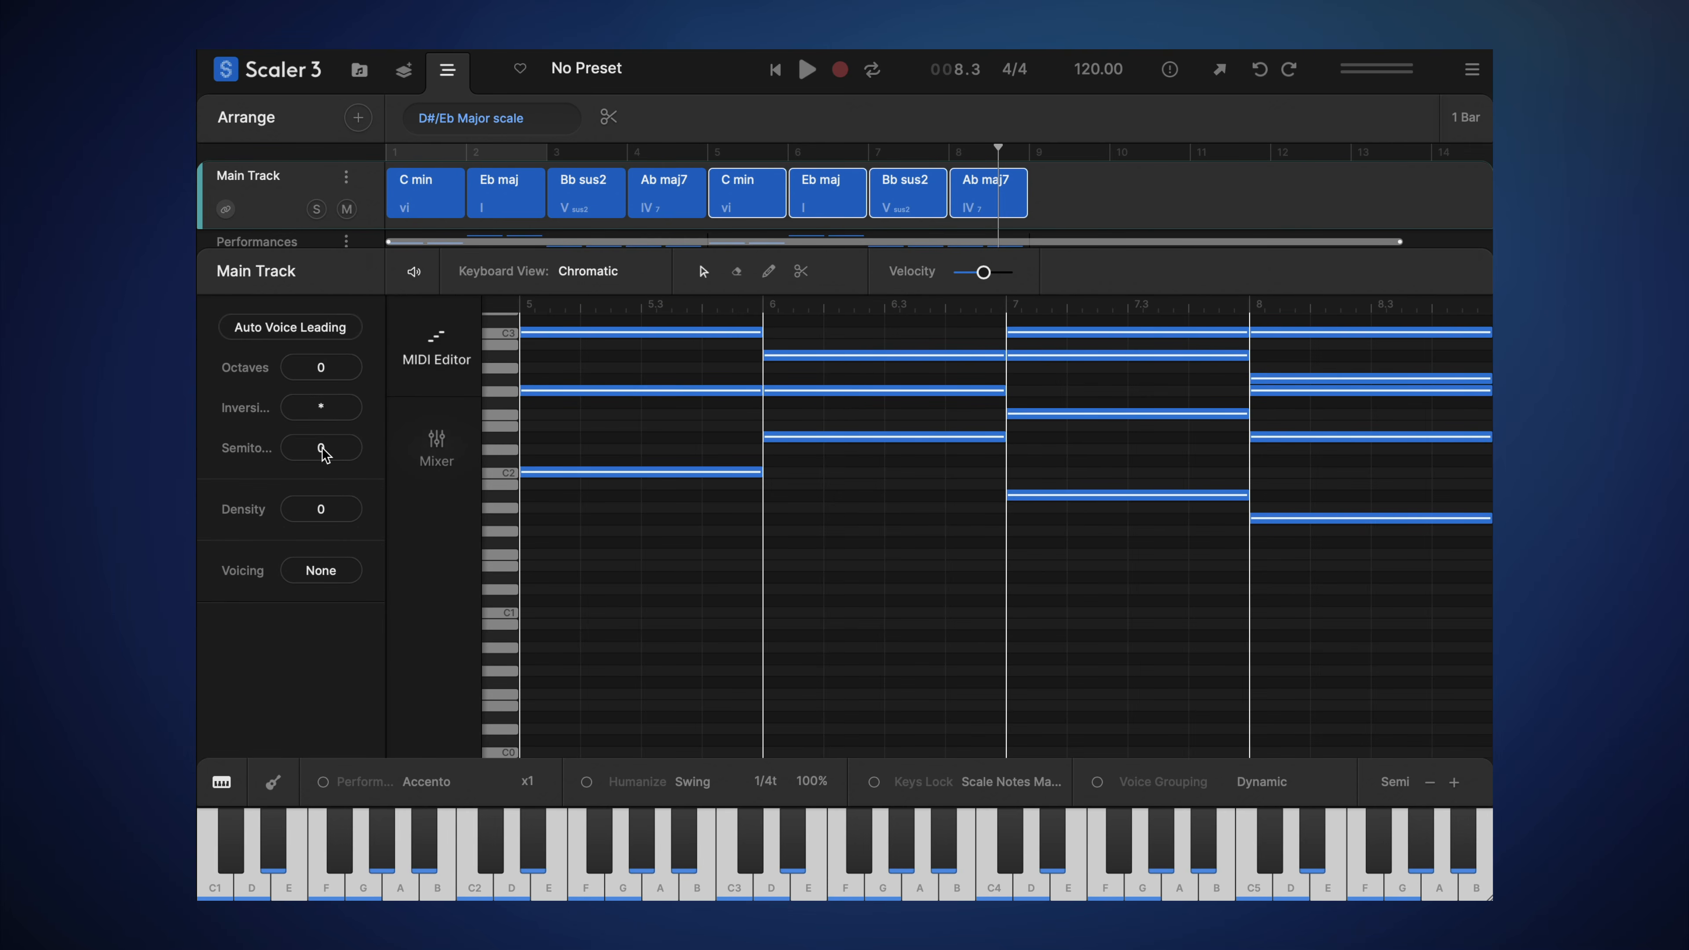
left_click_drag(323, 446, 330, 375)
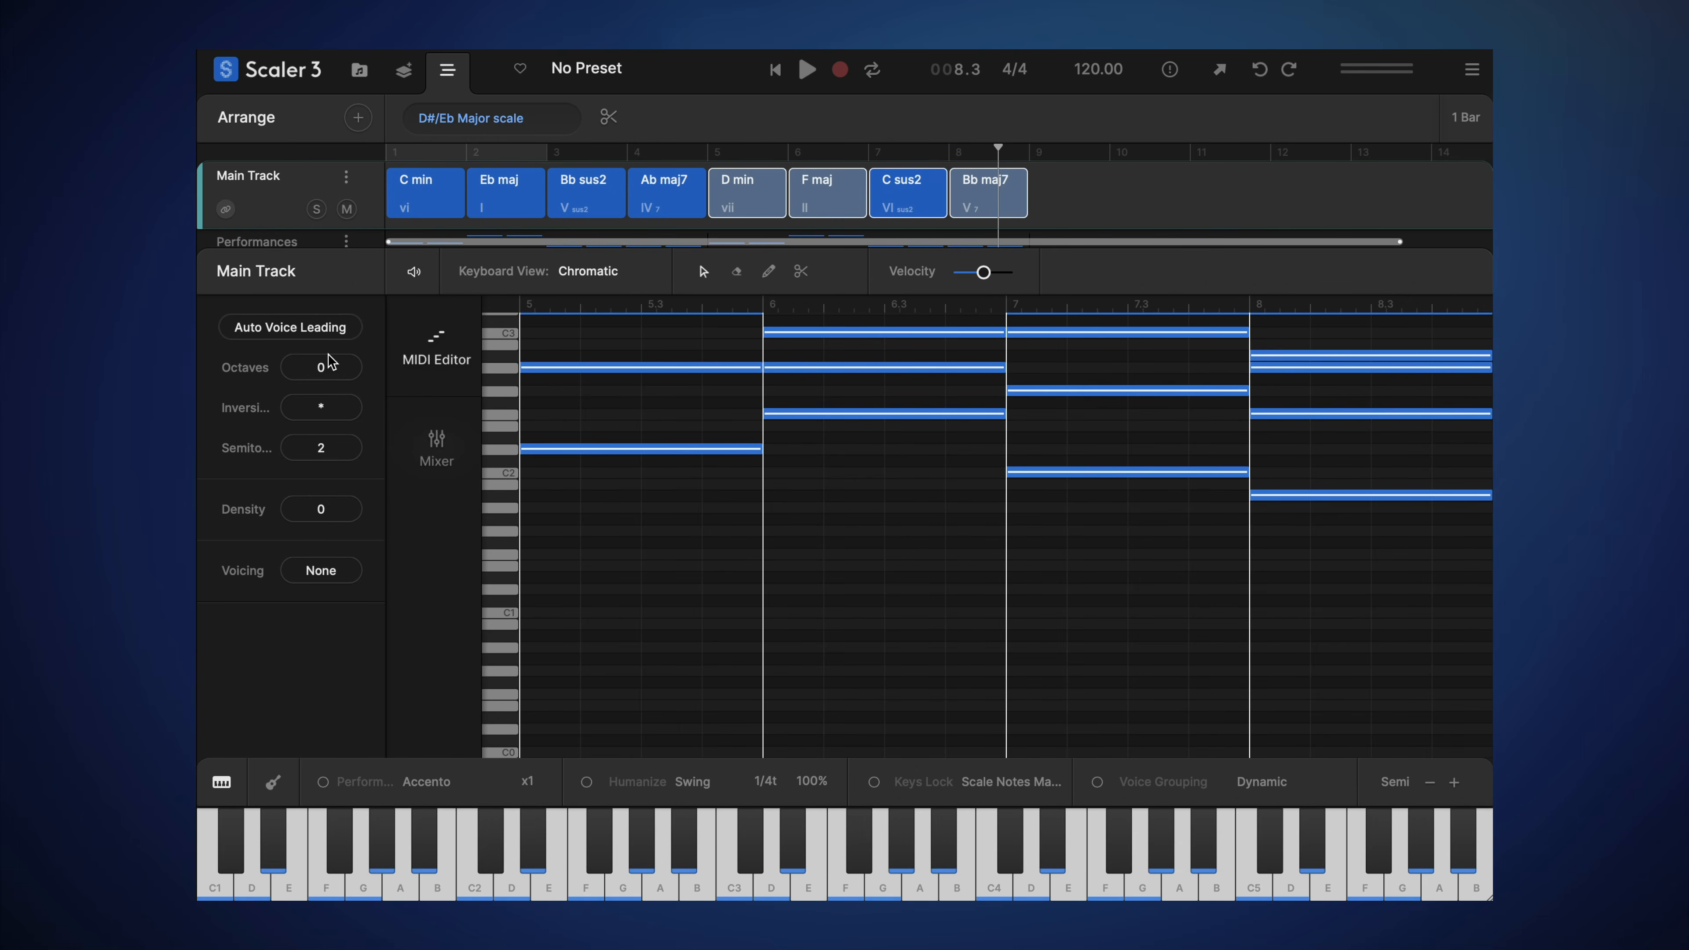
left_click_drag(392, 250, 419, 529)
key("space")
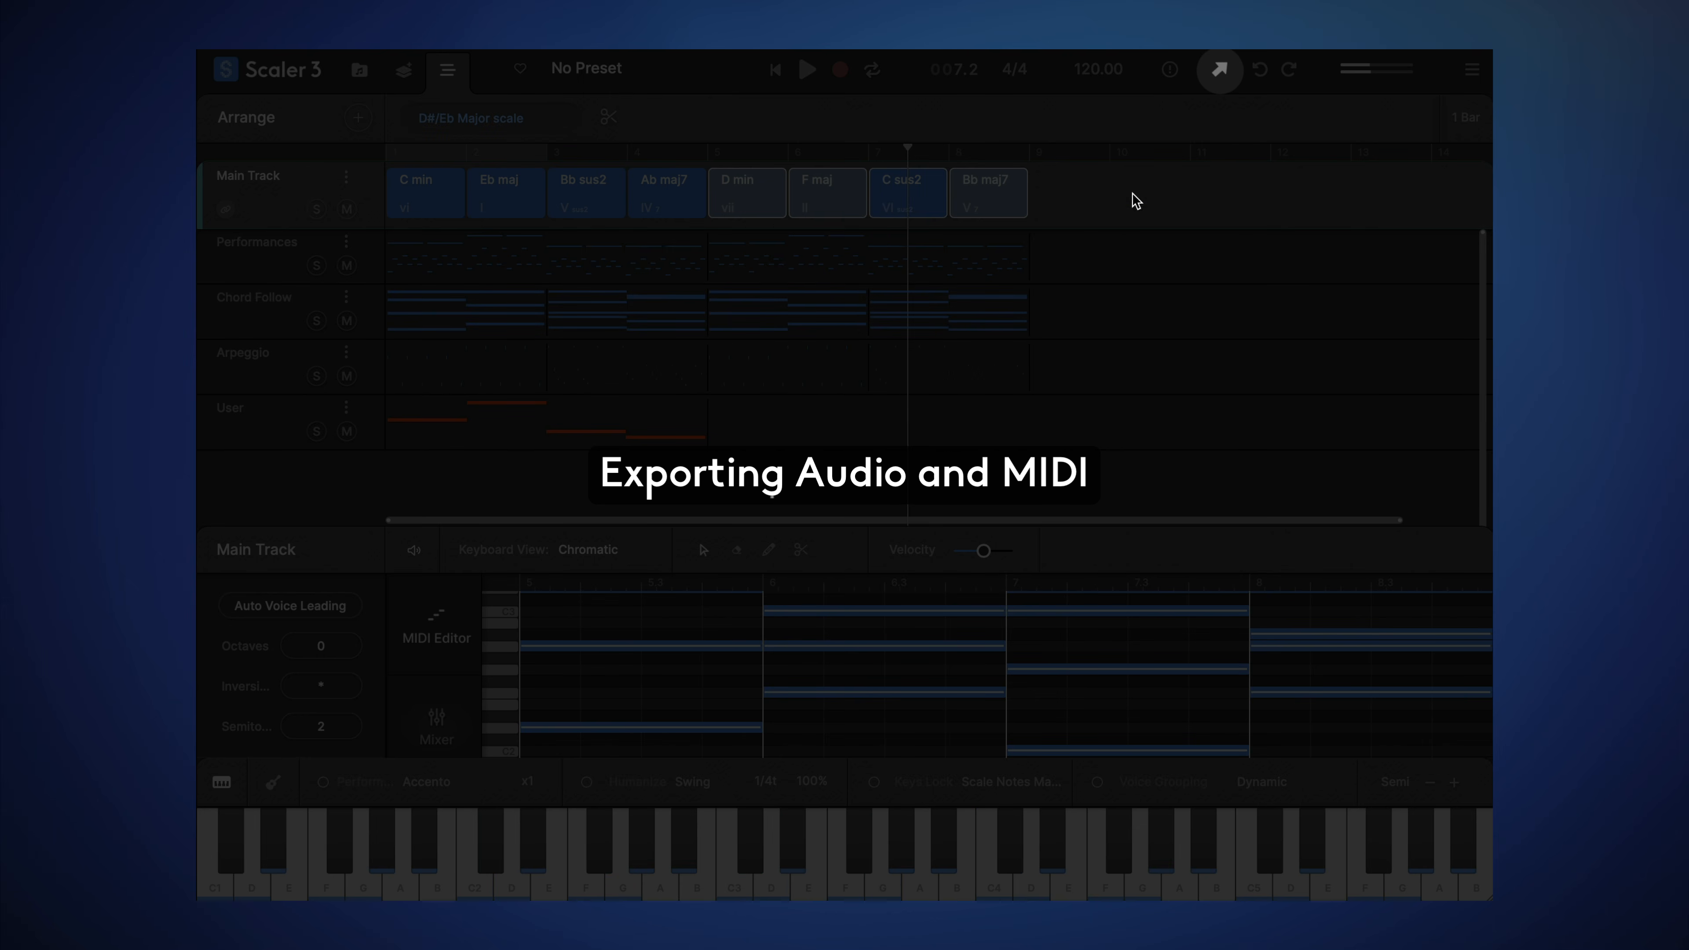
Step: Review the export options for audio, MIDI and chord set, and close them without exporting
left_click(1218, 69)
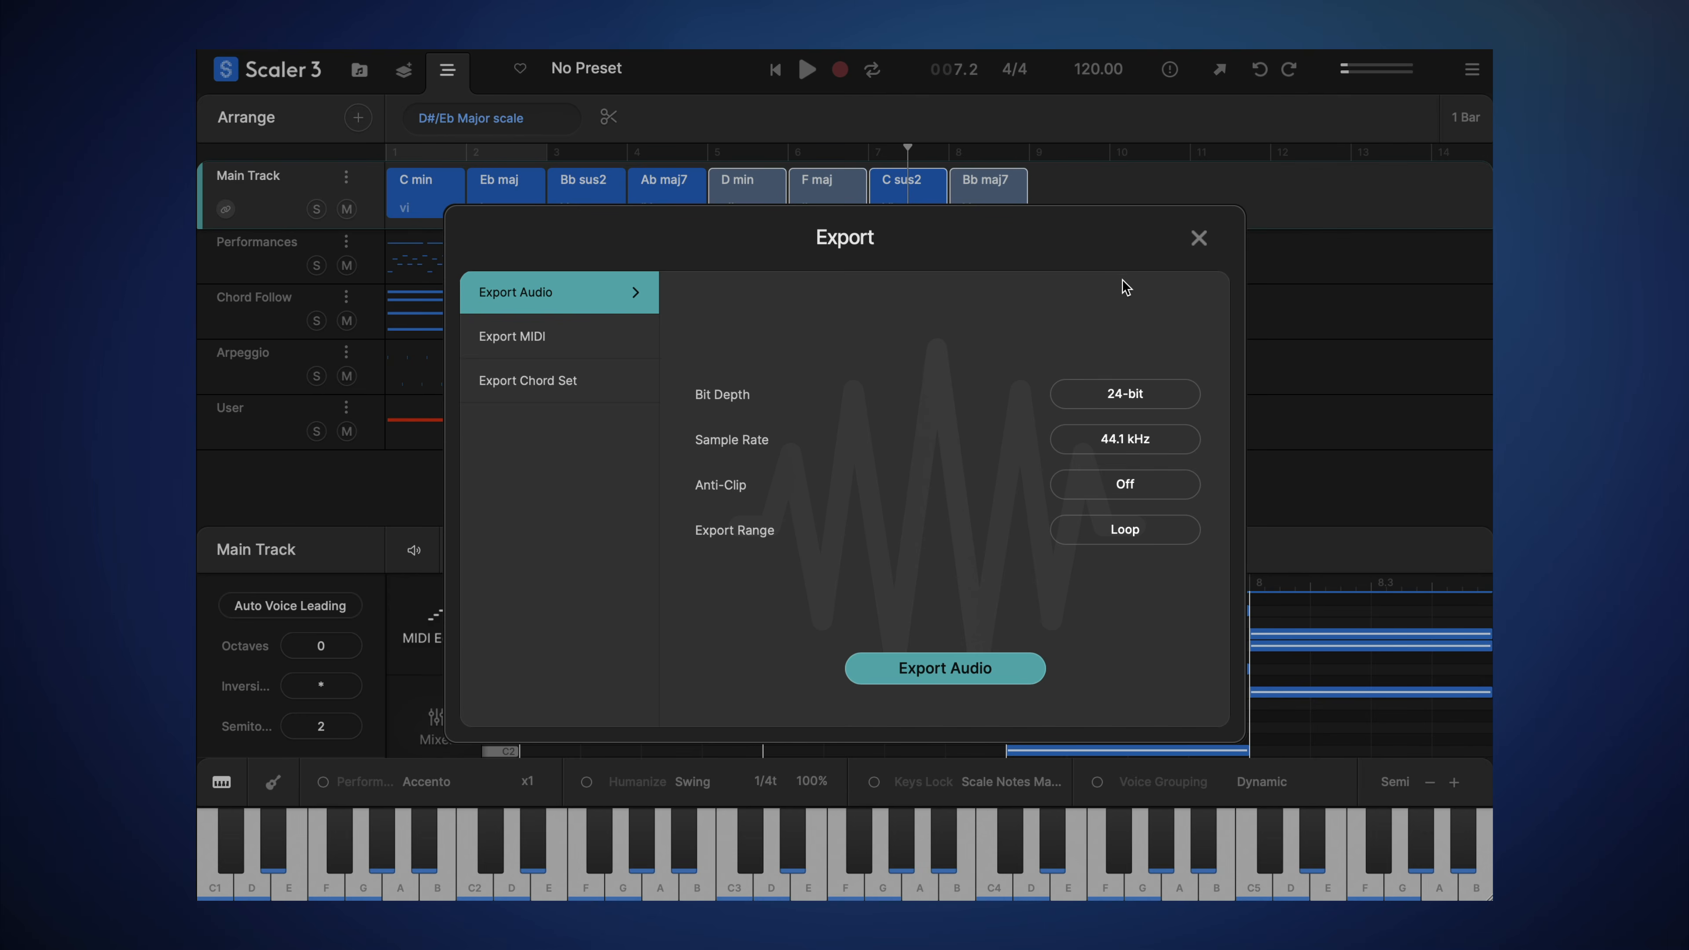
left_click(582, 329)
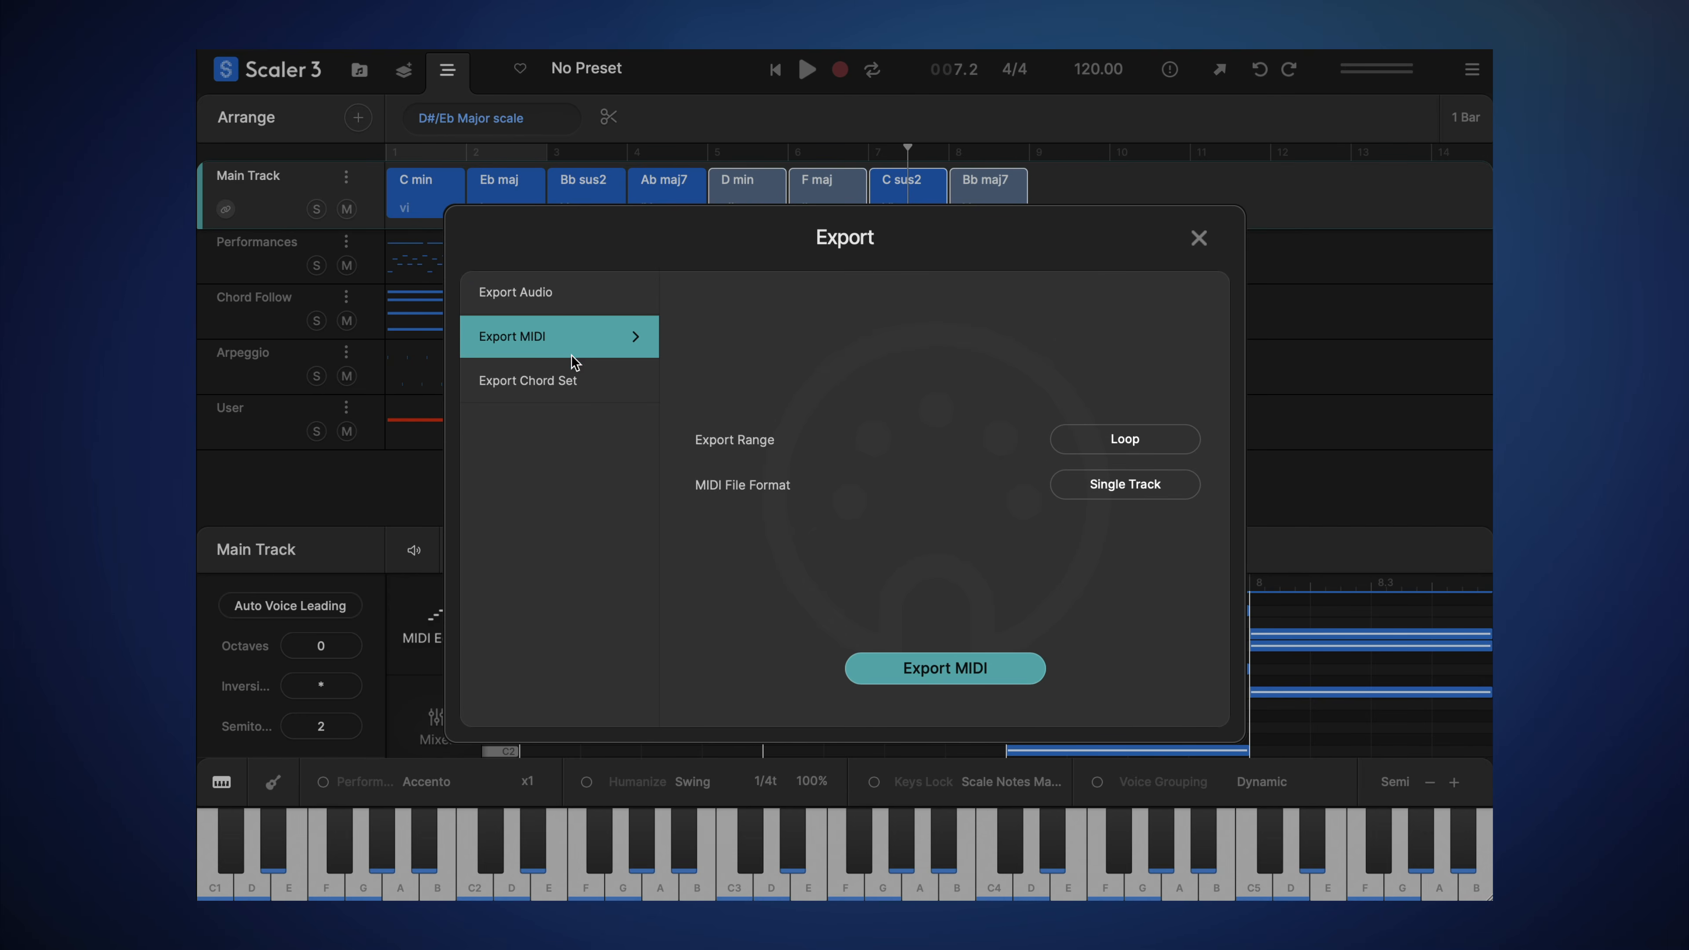
left_click(572, 376)
left_click(1198, 239)
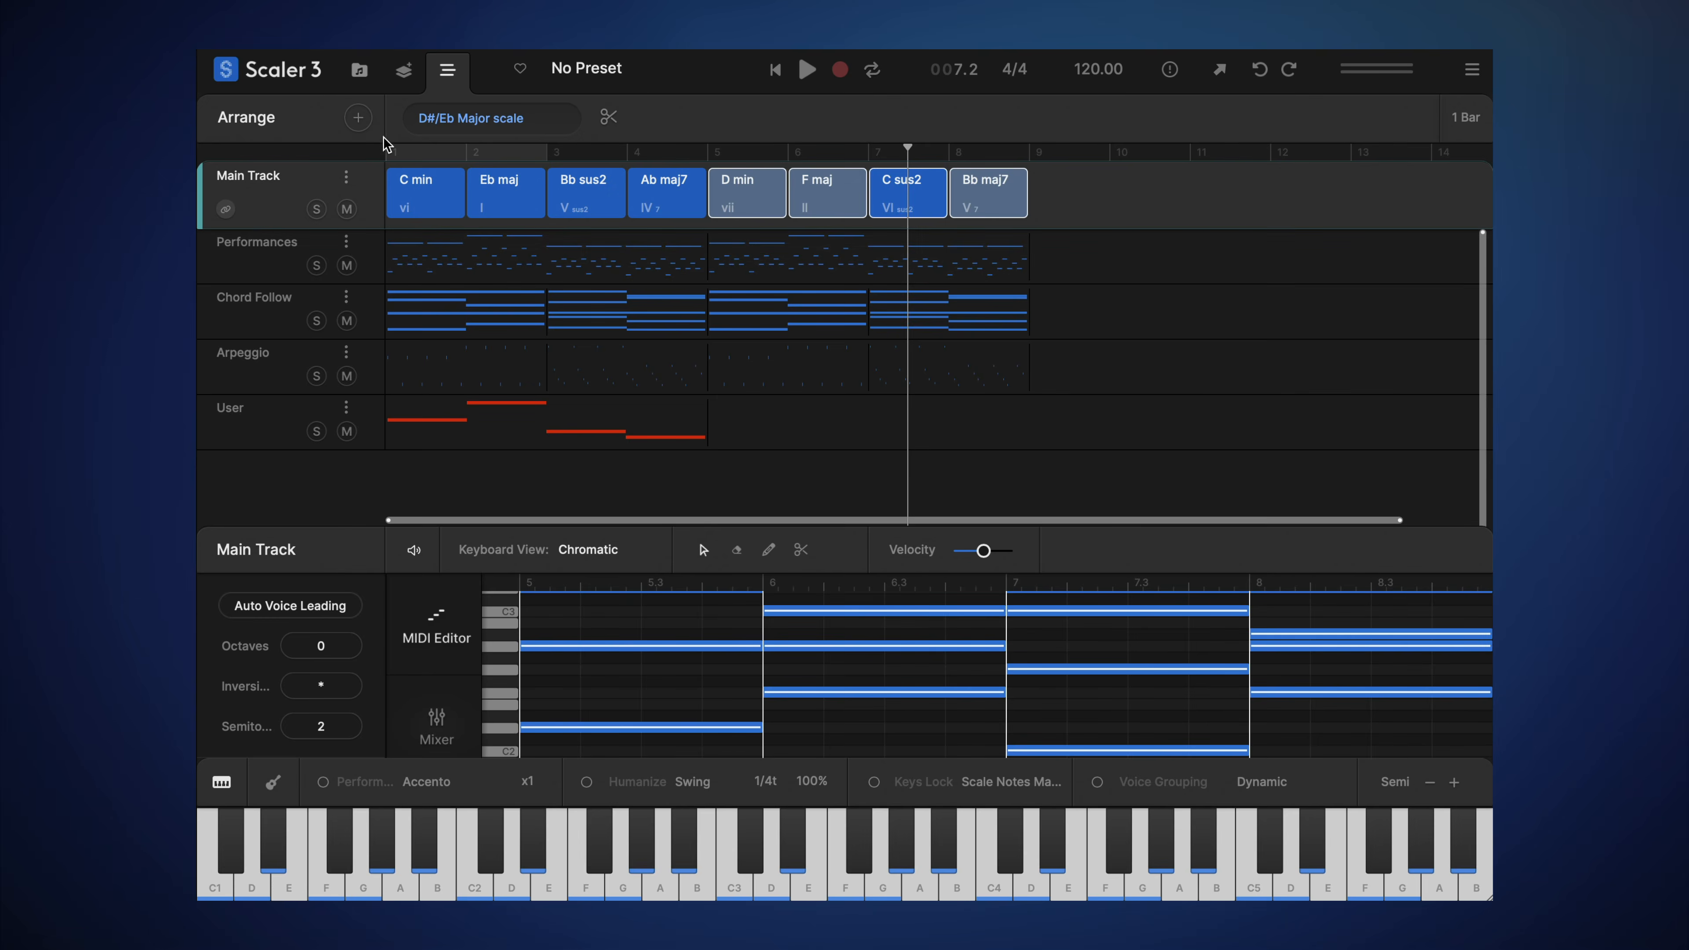
Step: Look at the User category of the chord set browser and return to the Arrange page
left_click(352, 68)
scroll(313, 310, "down", 3)
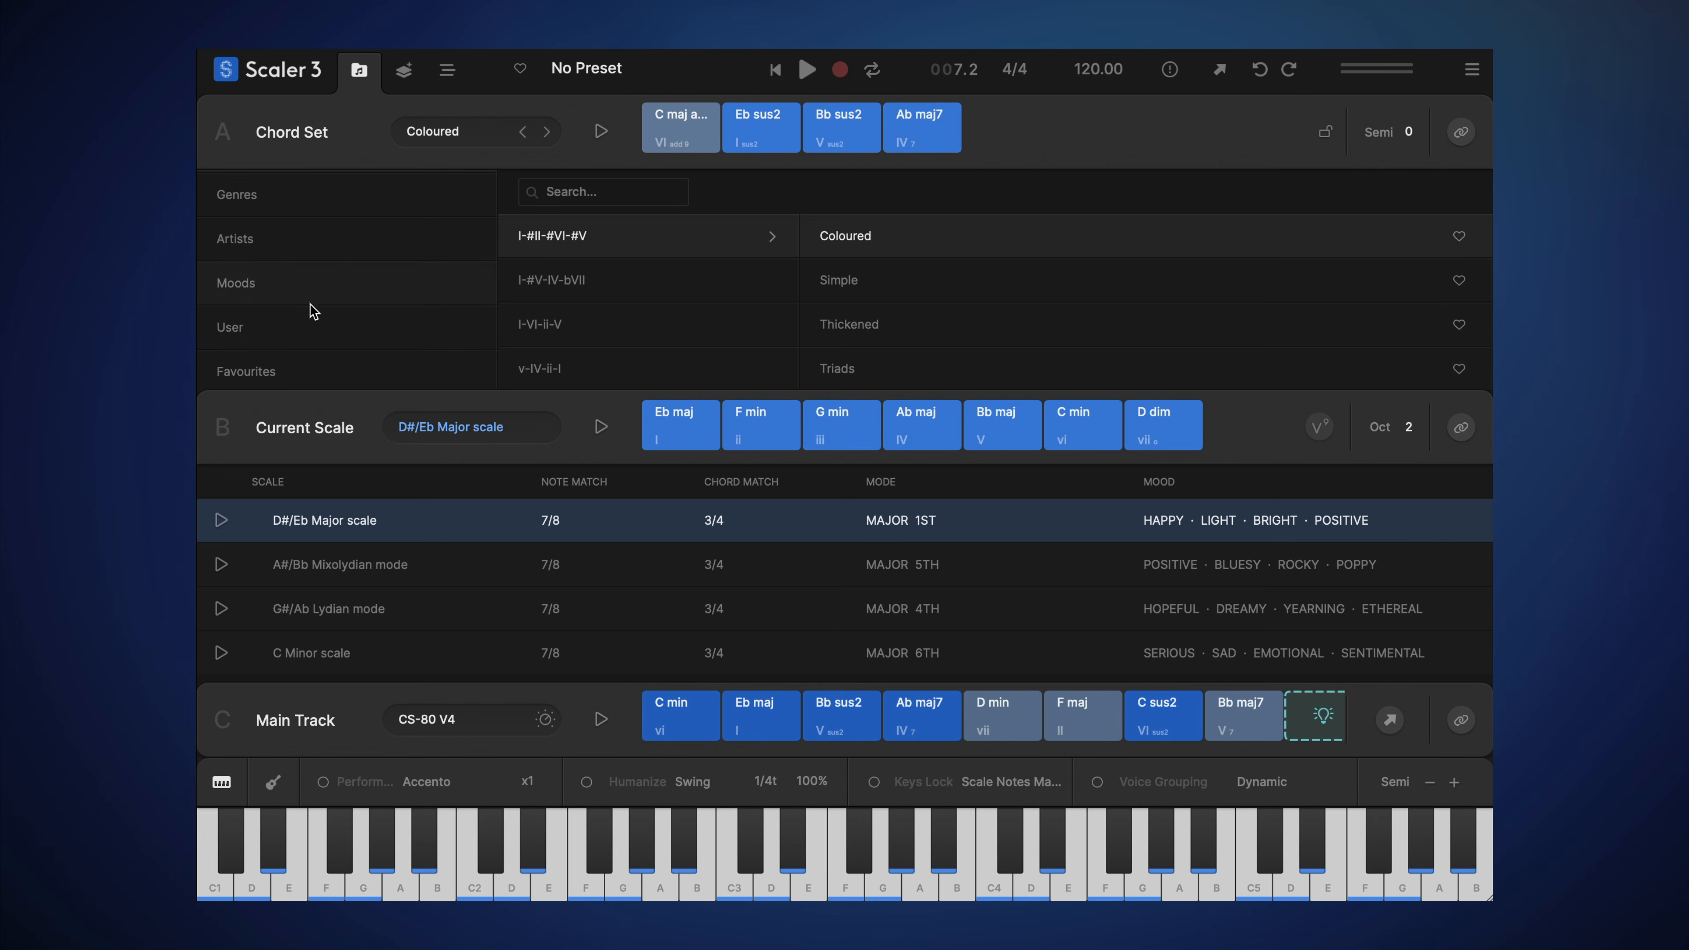
left_click(297, 345)
left_click(447, 71)
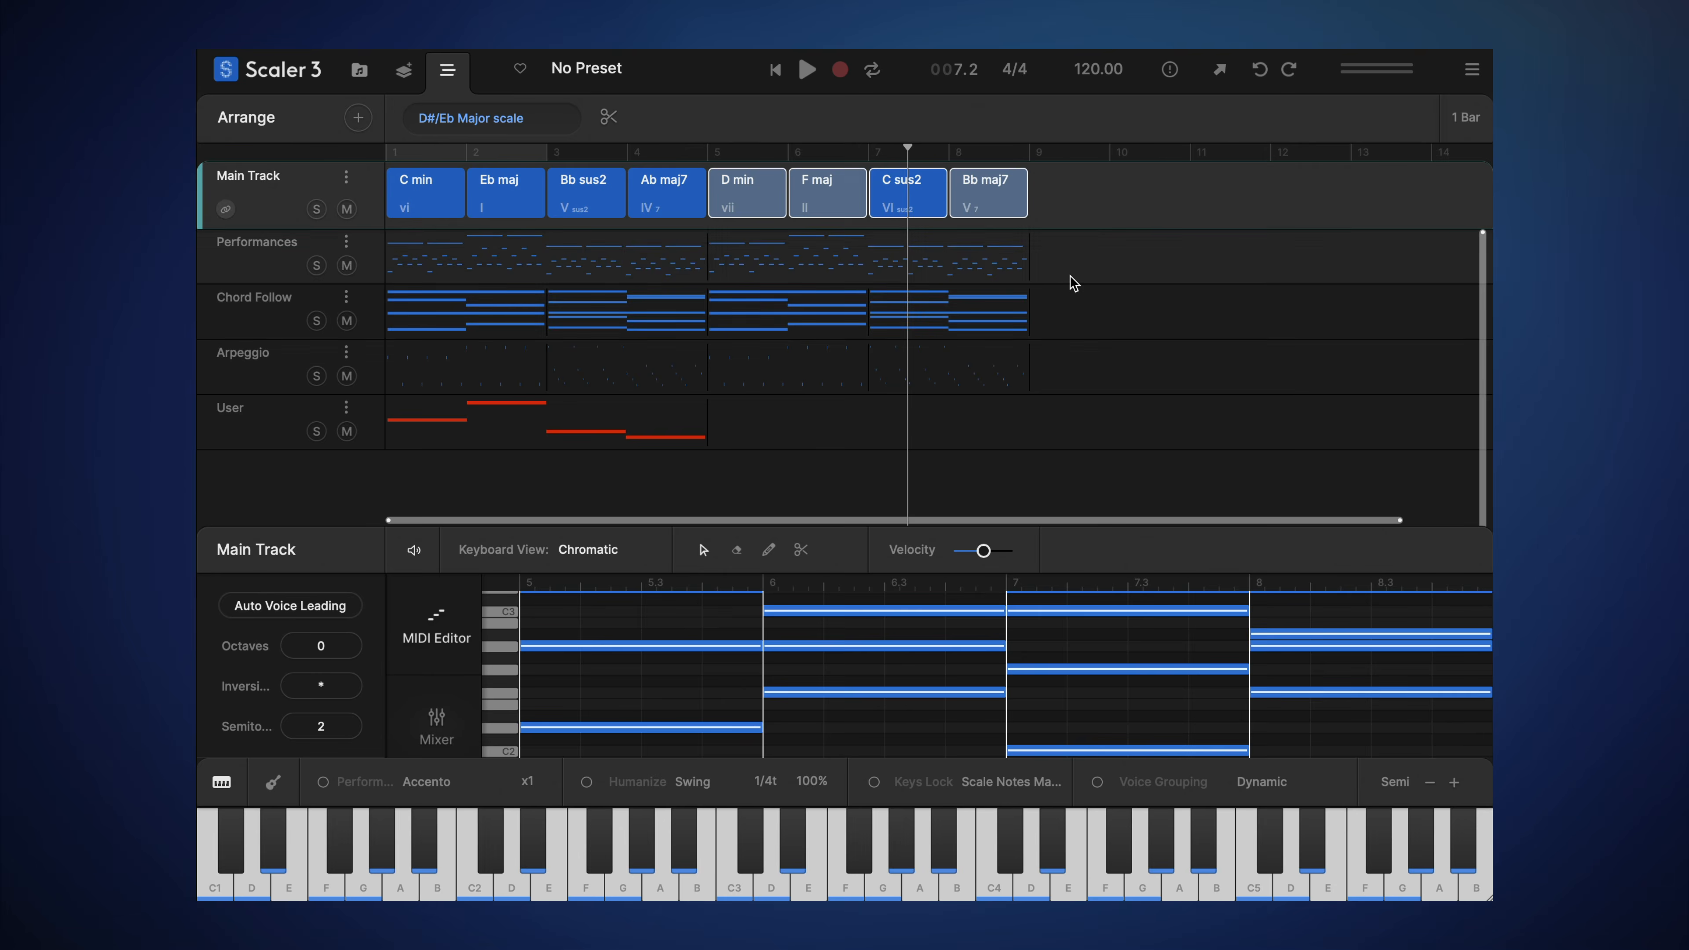
Step: Copy the Performances clip from bars 5 to 8 into the DAW as MIDI and select the last Chord Follow clip
left_click_drag(1070, 276, 1567, 121)
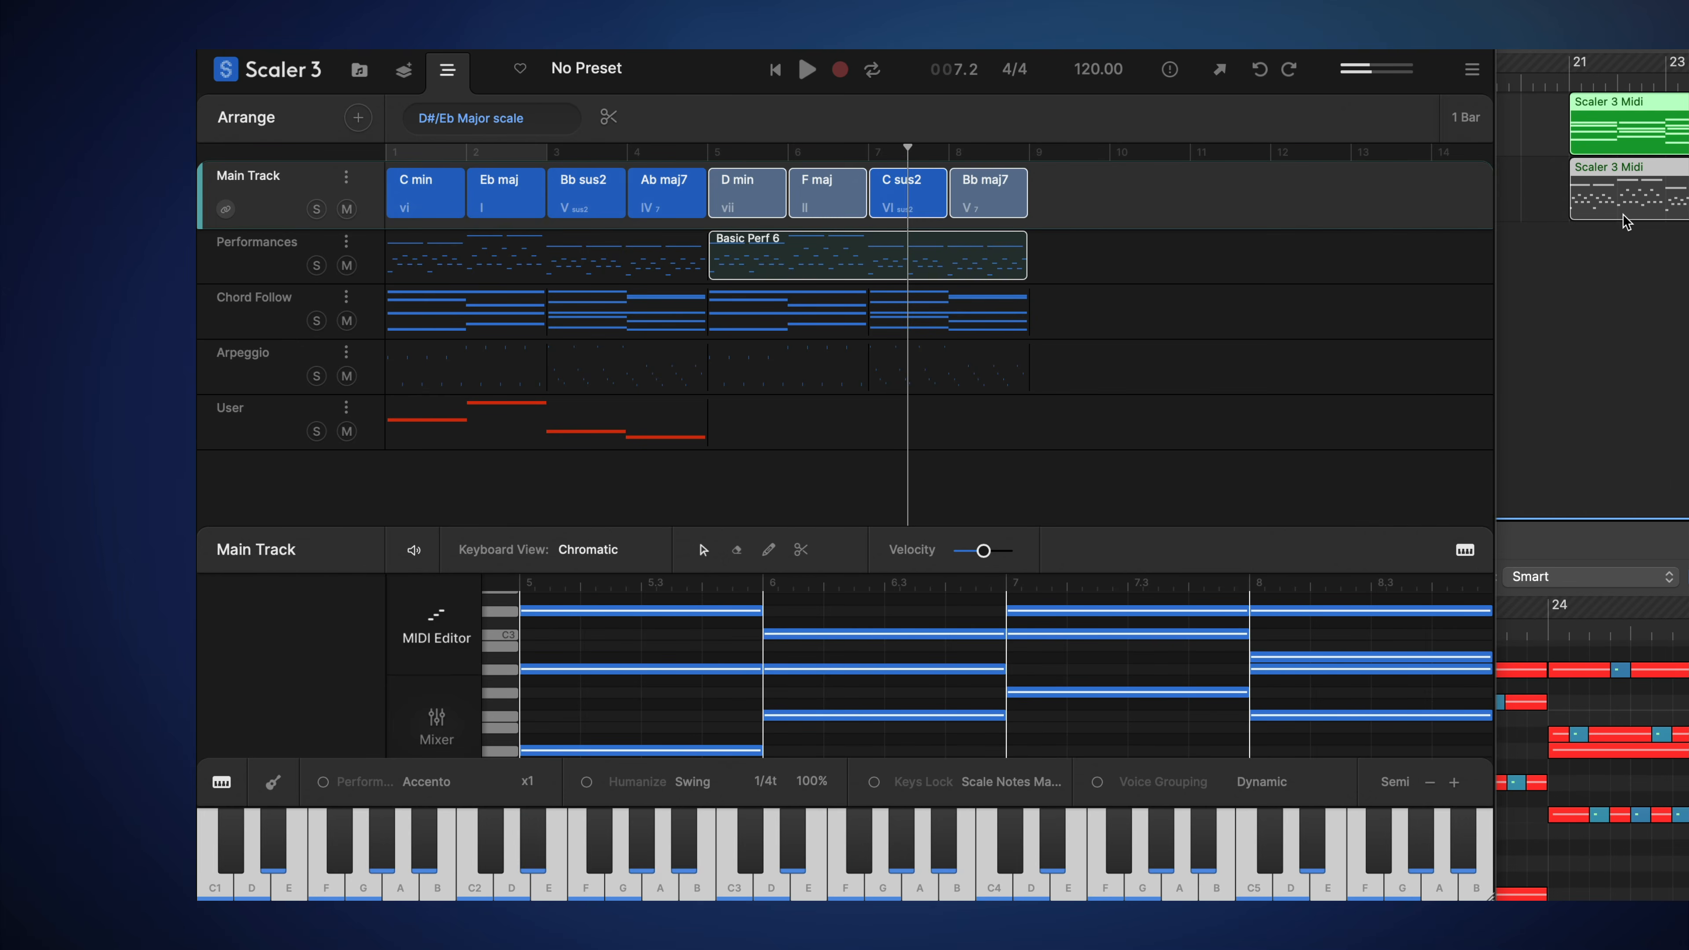
left_click(975, 316)
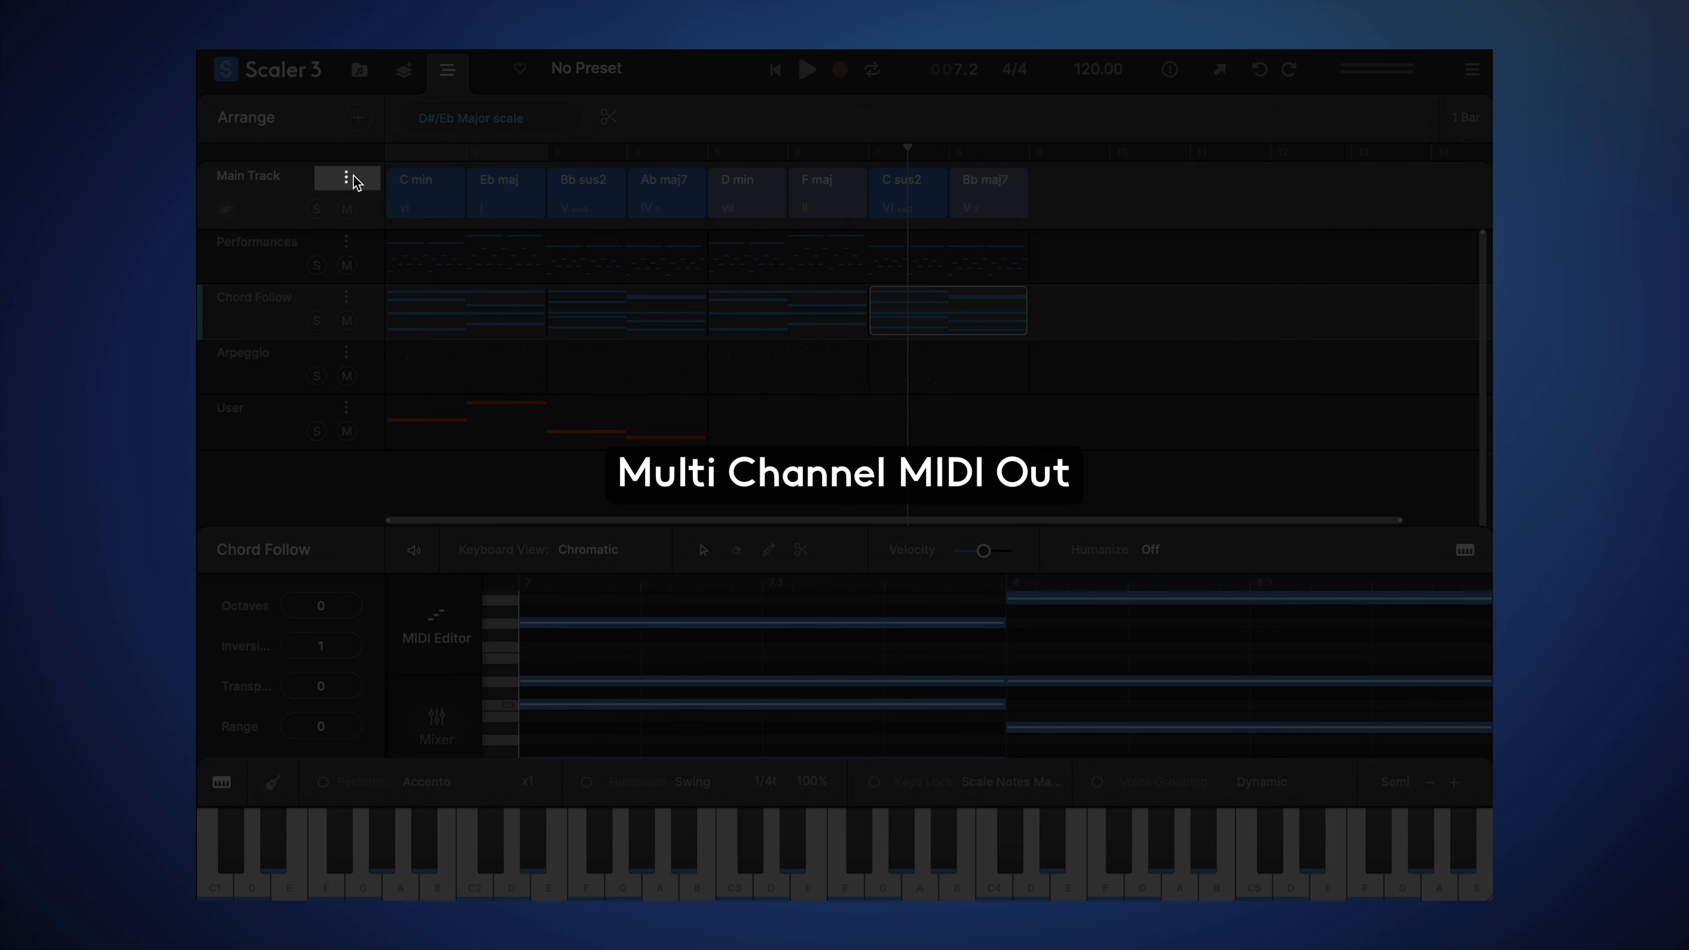
Step: Examine the MIDI channel choices for the Main Track and close them without changing the channel
left_click(347, 178)
mouse_move(378, 242)
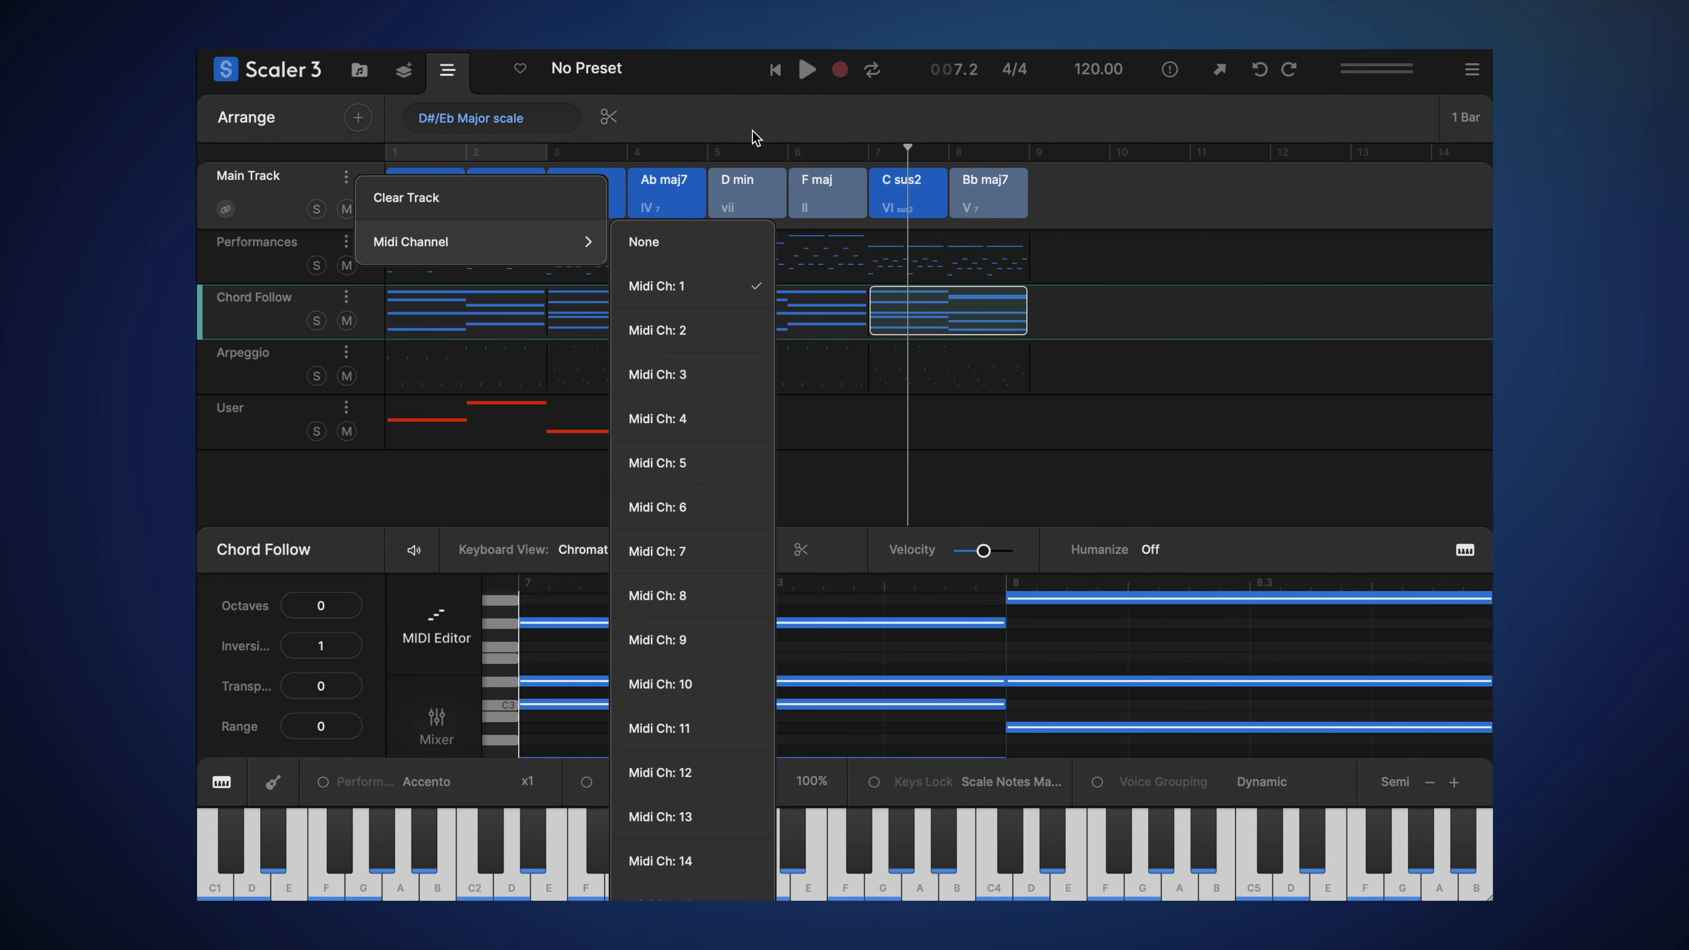
left_click(749, 116)
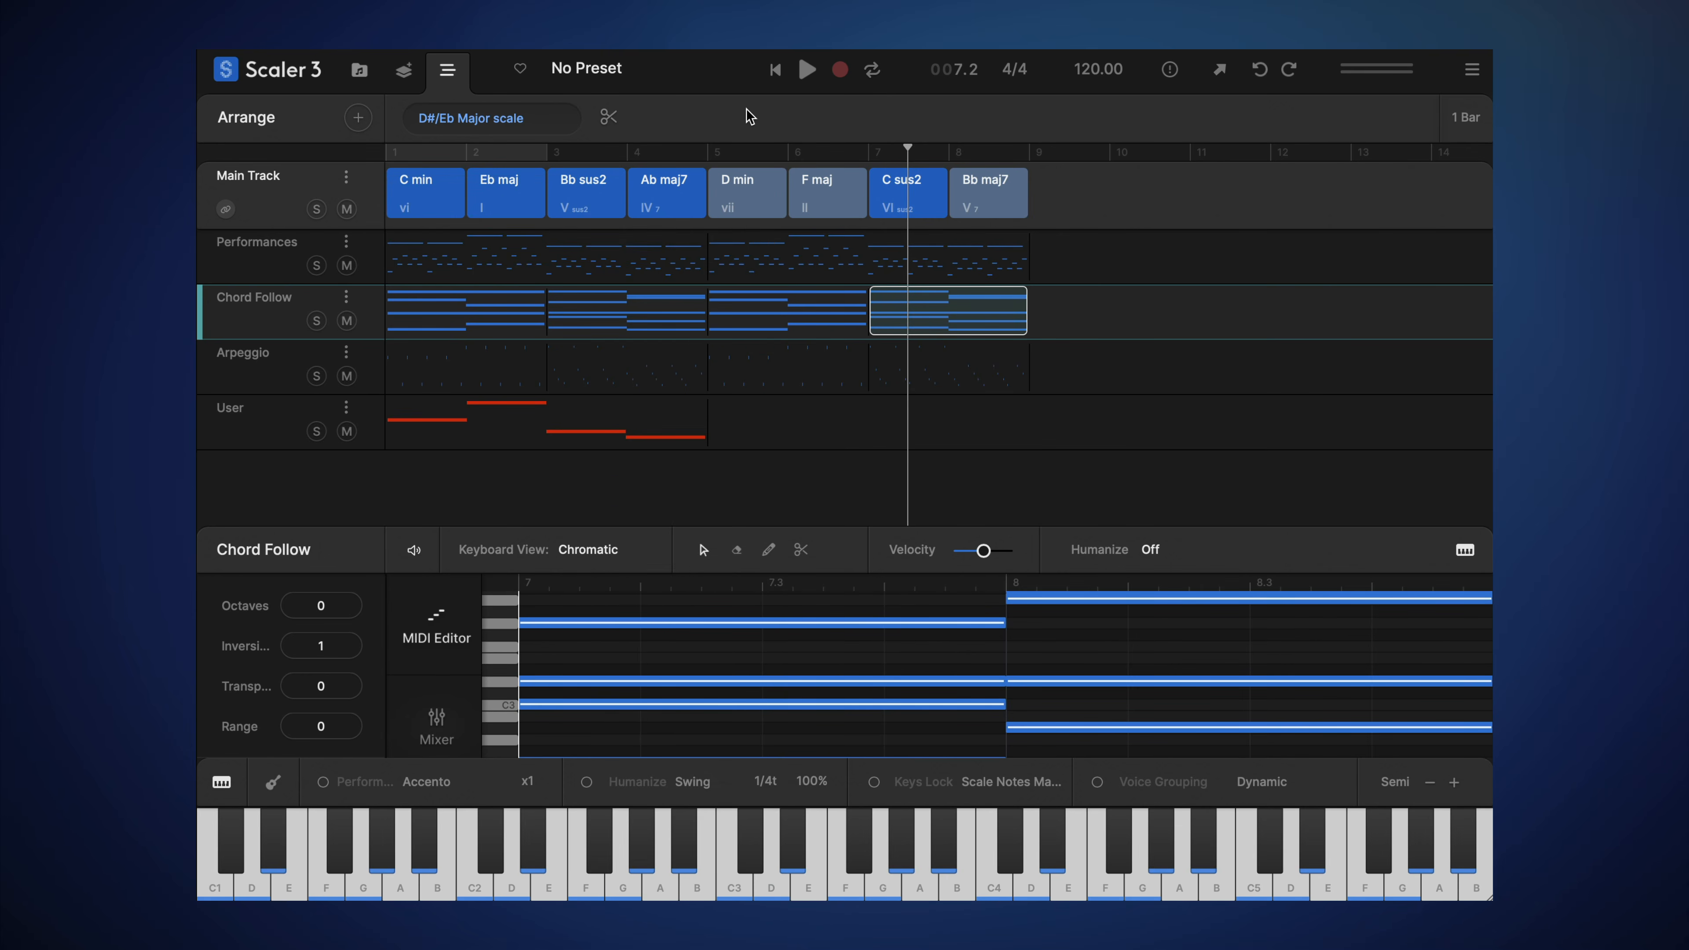